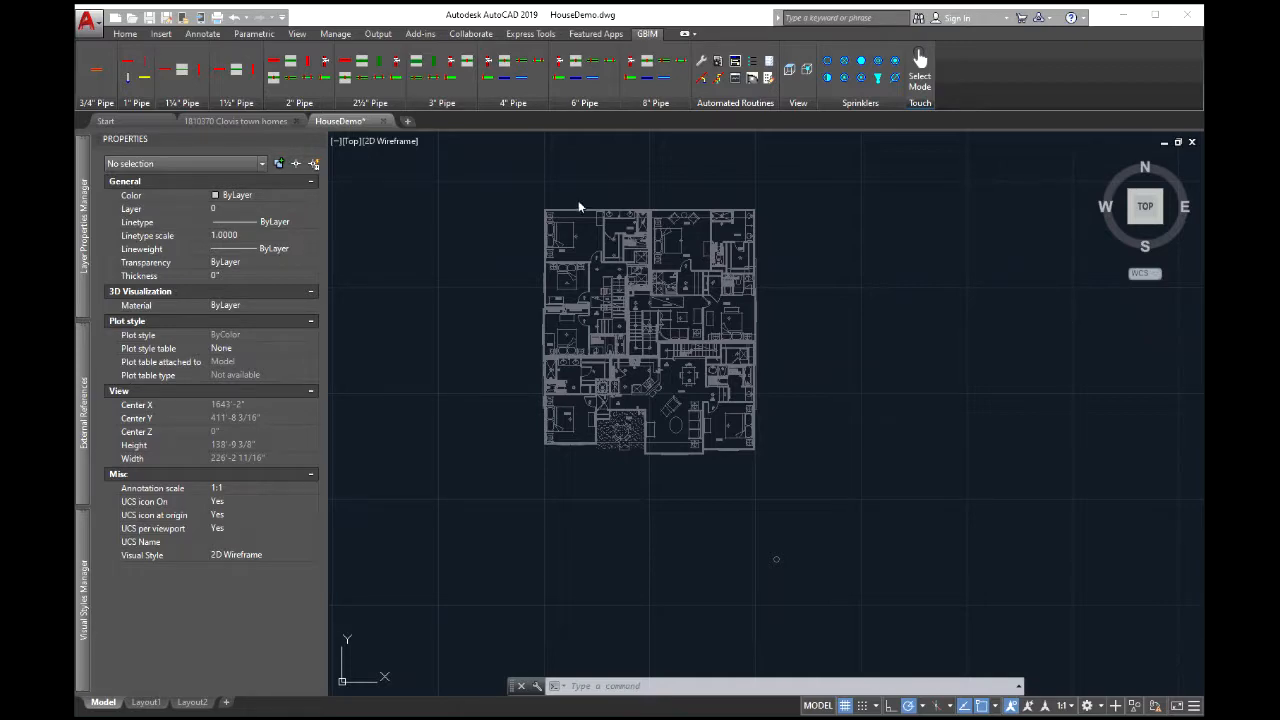
Review the GS3 sprinkler definition in the Sprinkler Matrix, and save and close the matrix
scroll(576, 222, up, 8)
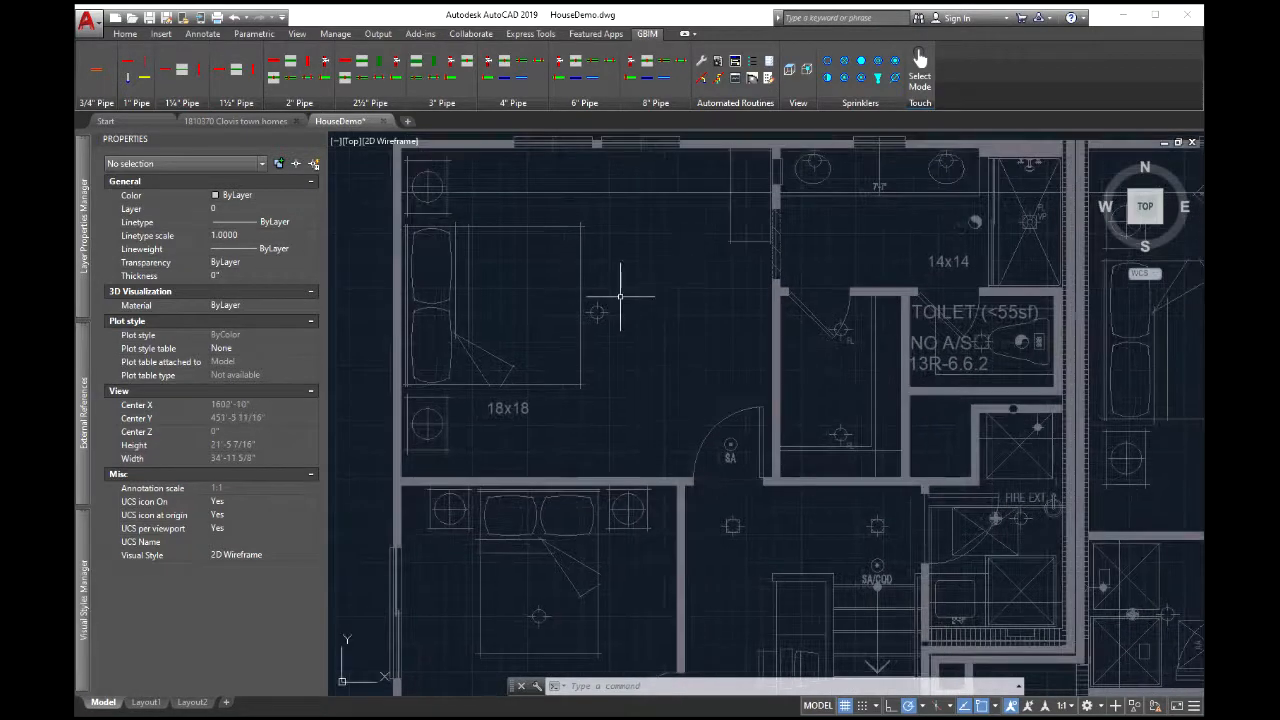
middle_drag(620, 296, 616, 320)
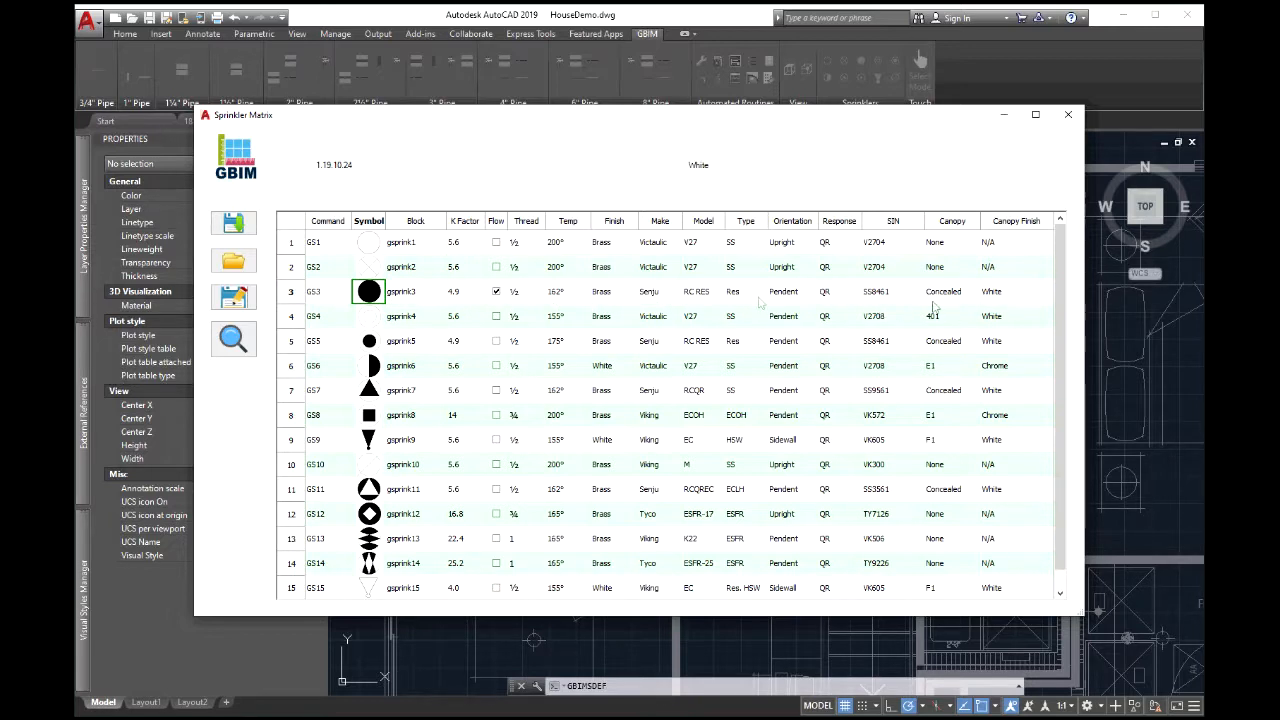
click(437, 301)
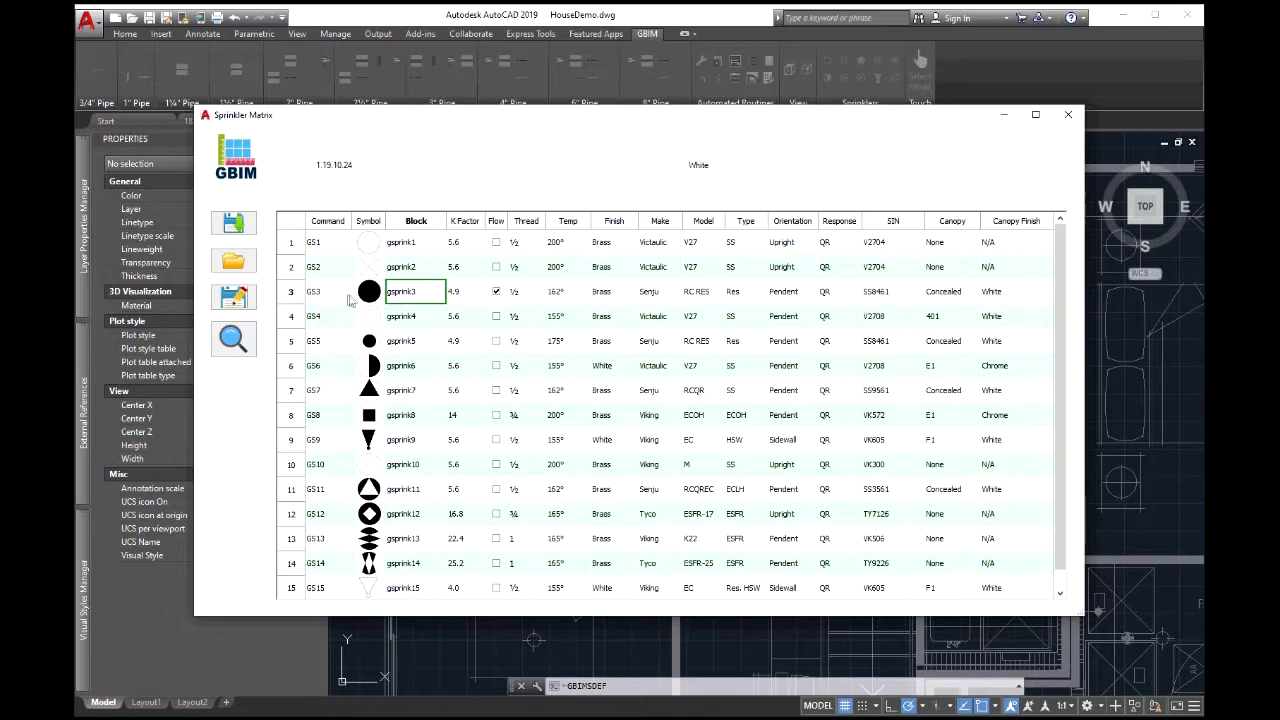
click(347, 299)
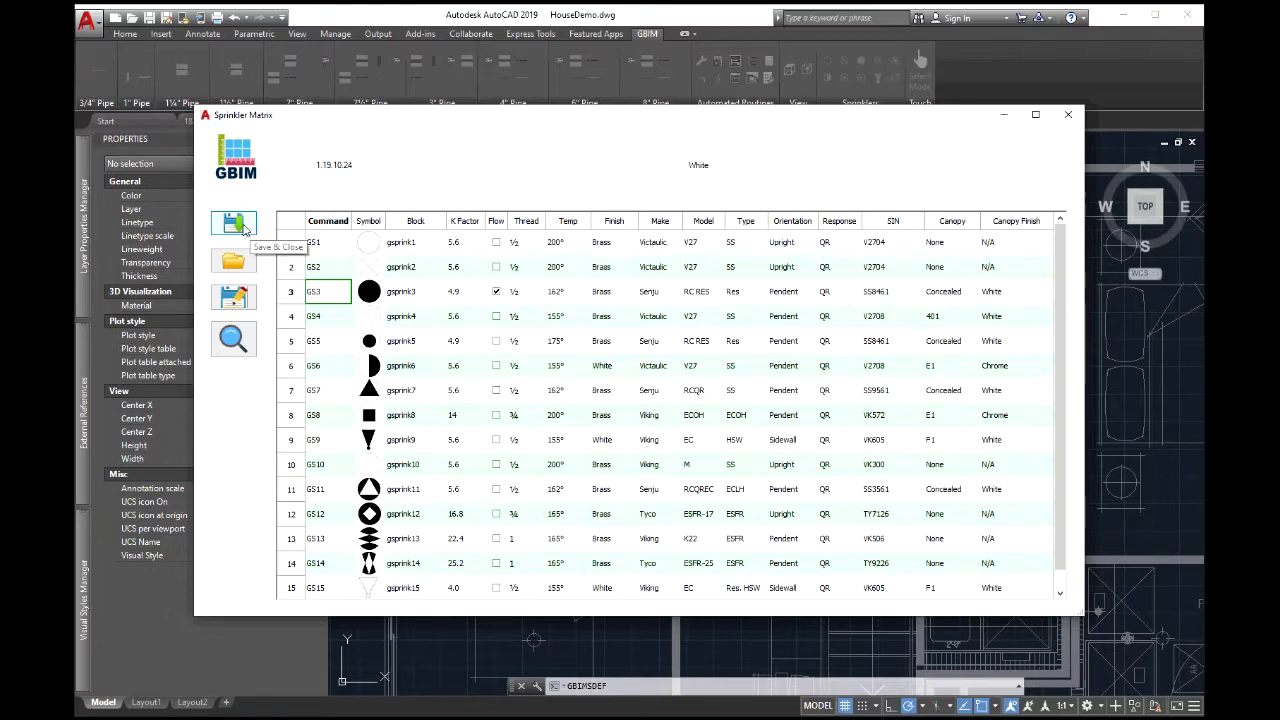
click(236, 224)
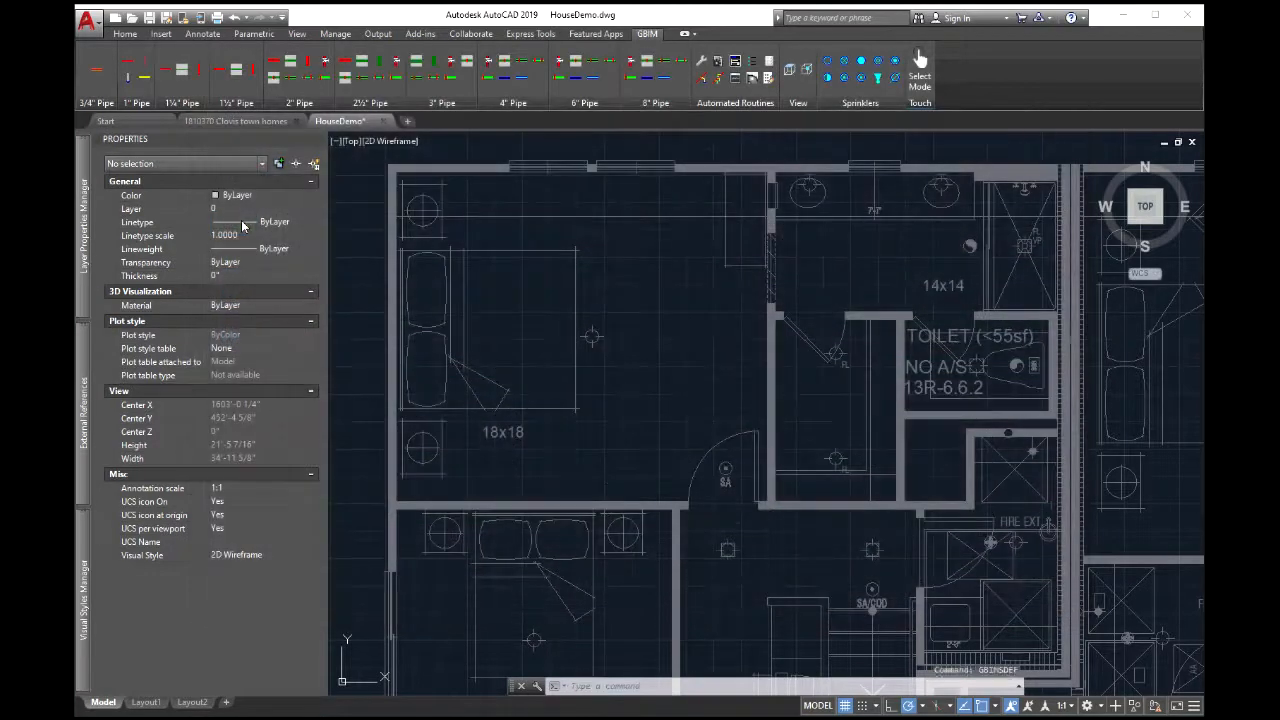
Place GS3 sprinklers in the northwest 18x18 bedroom, its 14x14 bathroom and the 16x16 bedroom to the south
click(861, 62)
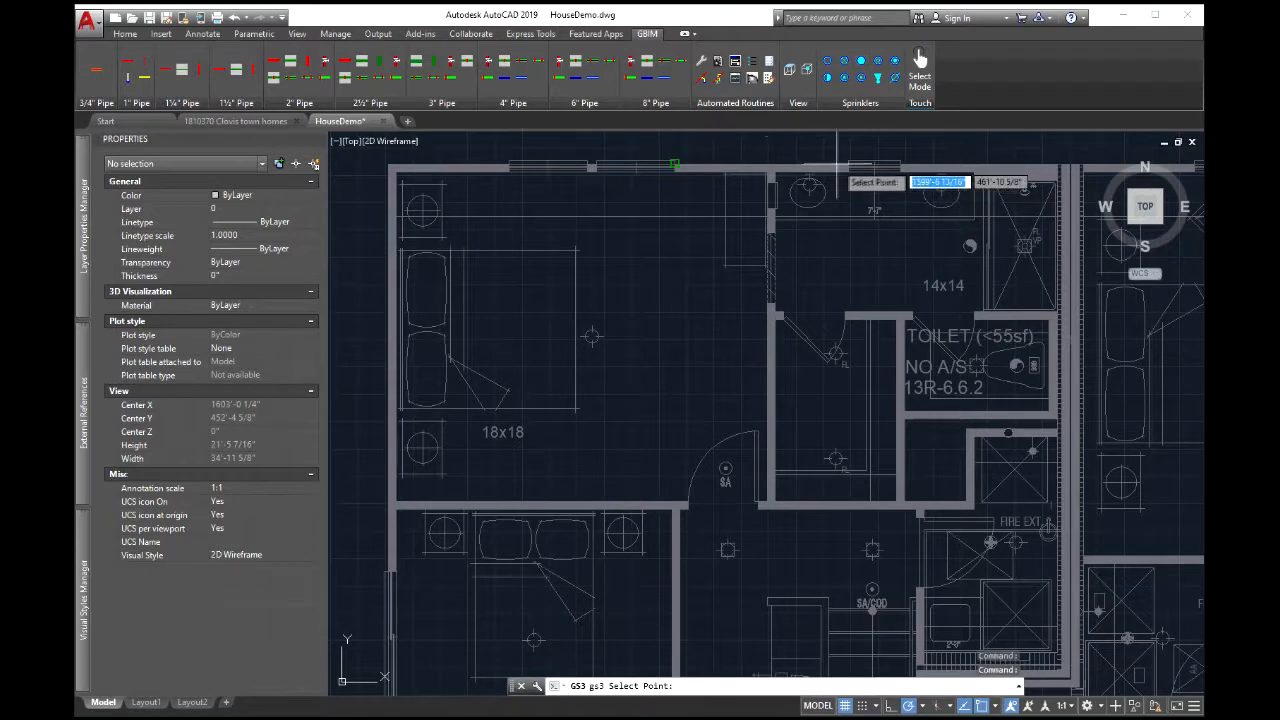
click(634, 304)
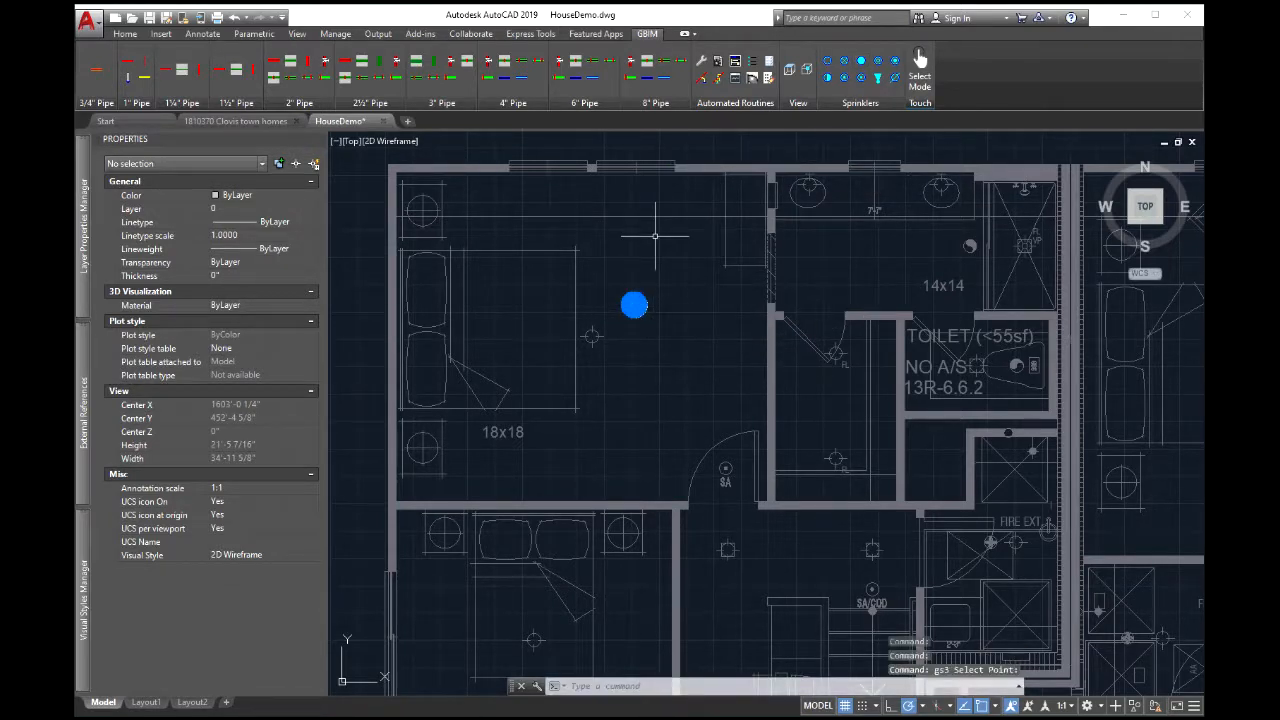
click(861, 61)
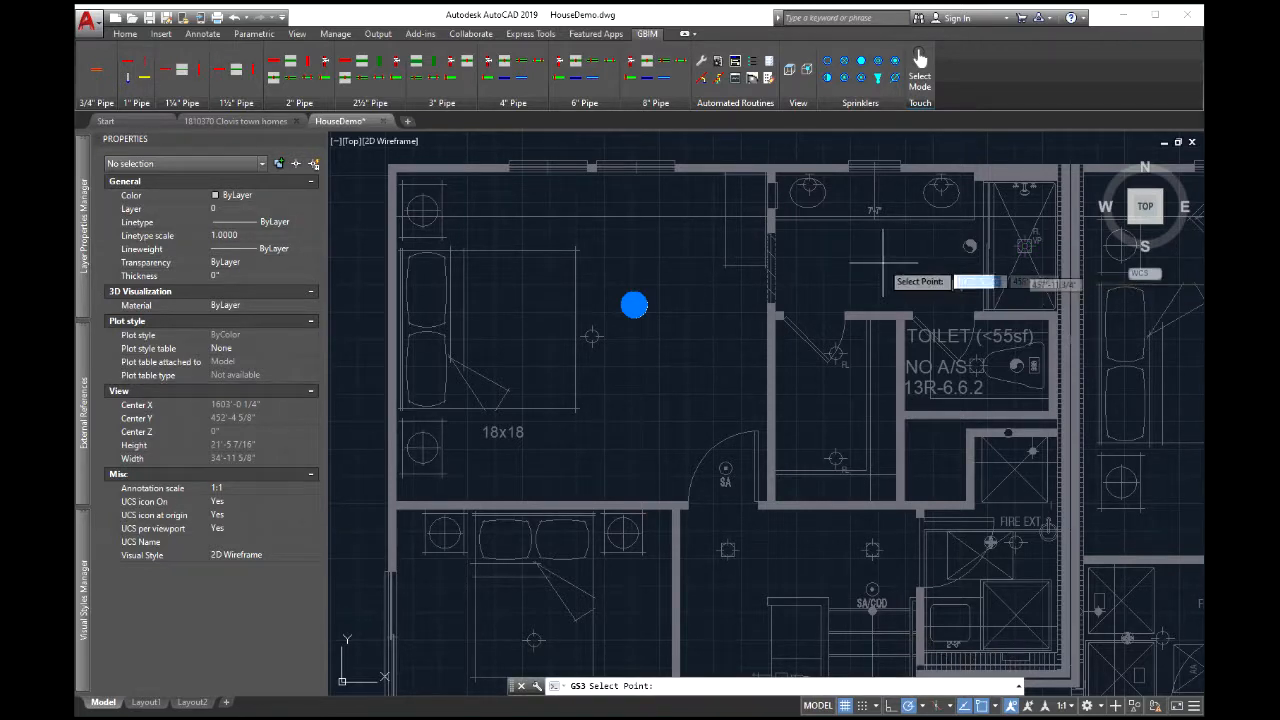
click(882, 263)
key(Escape)
scroll(835, 400, down, 5)
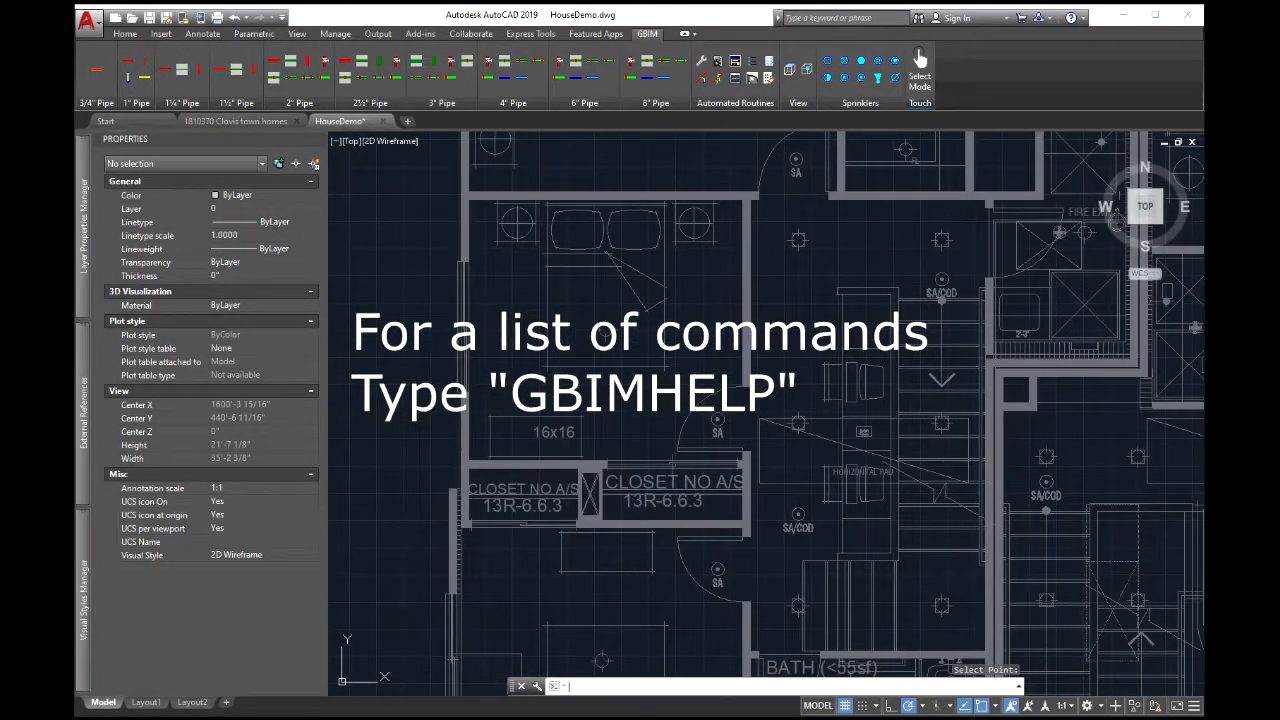
key(Return)
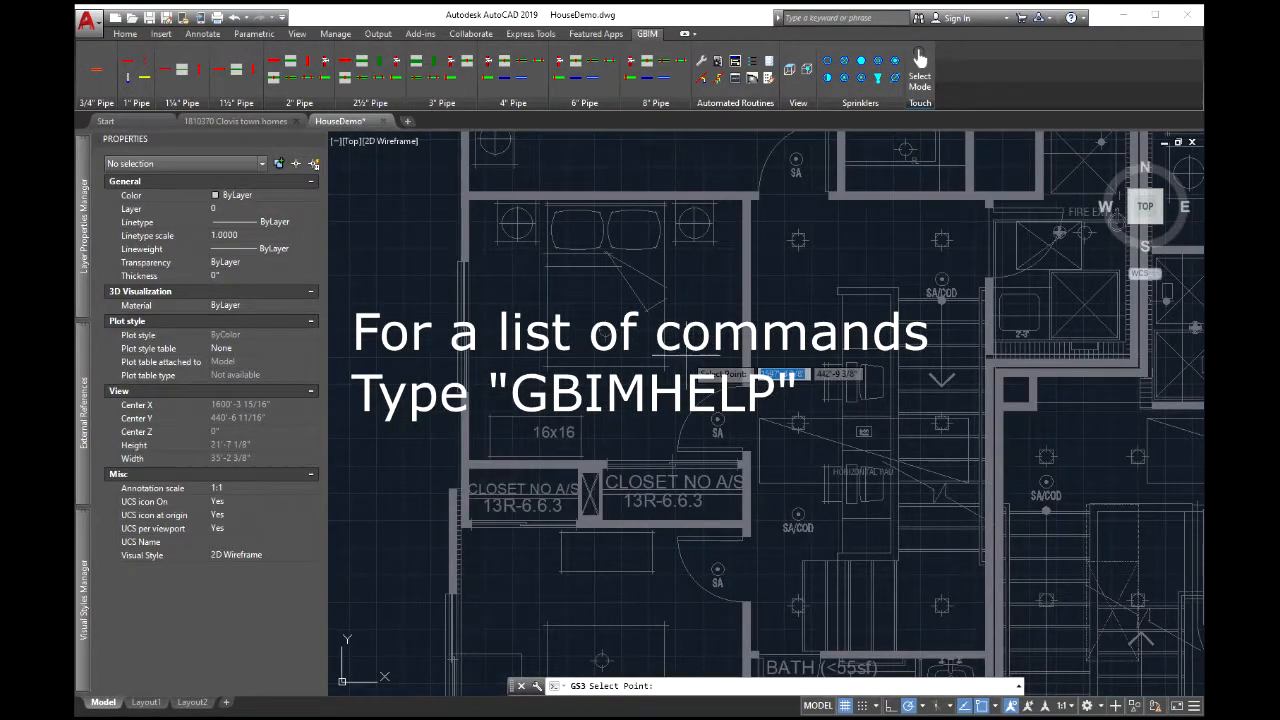
click(686, 357)
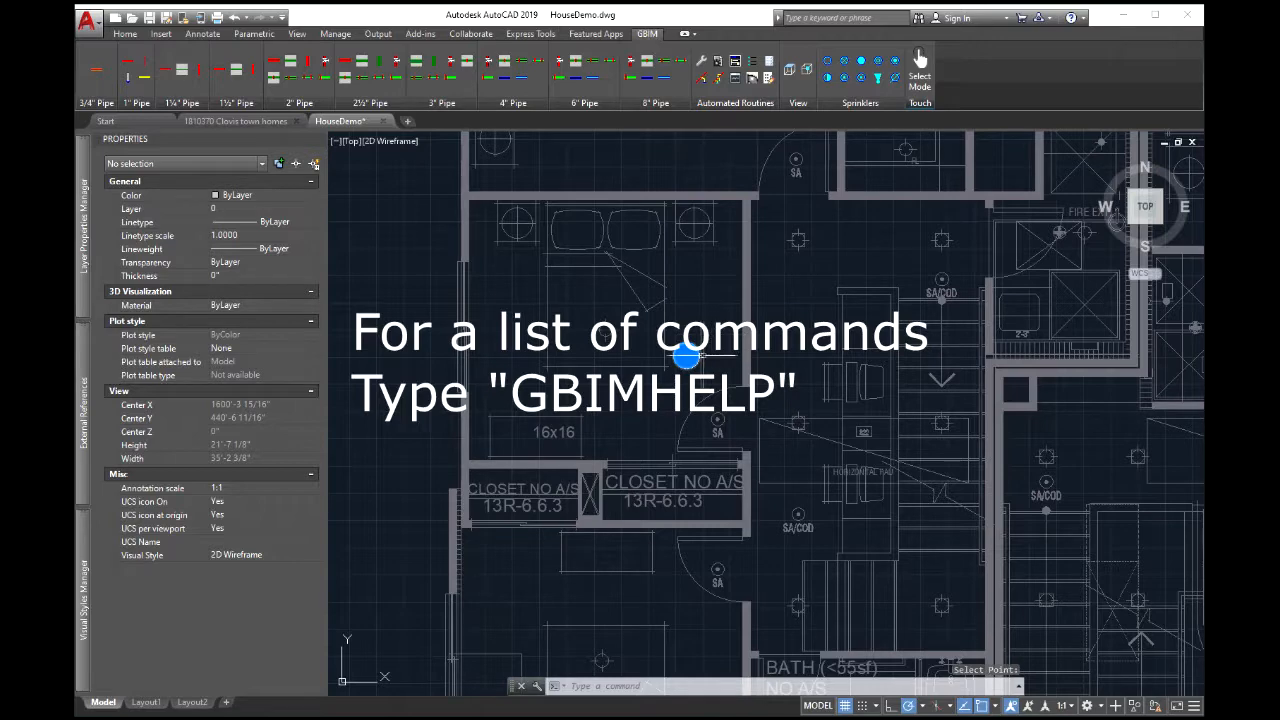
Copy the 16x16 bedroom's sprinkler to two hallway spots, the next bedroom south and the bathroom below that bedroom
click(686, 356)
right_click(702, 320)
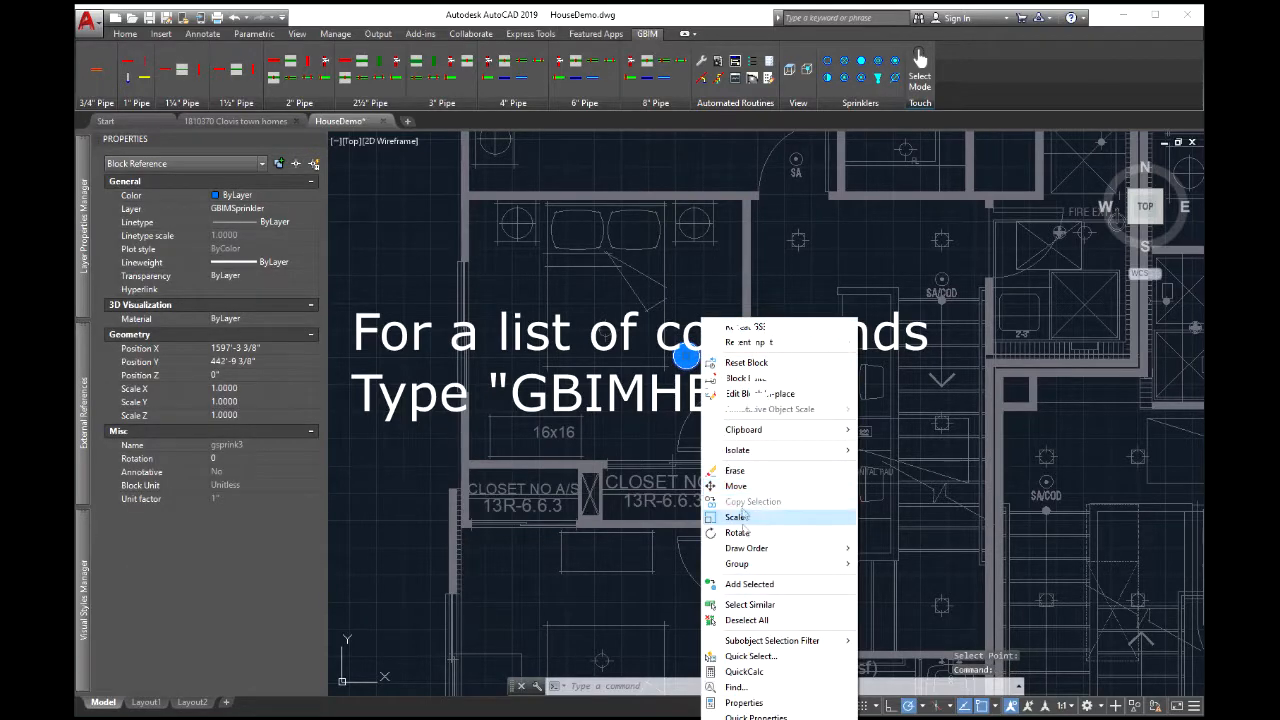
click(745, 501)
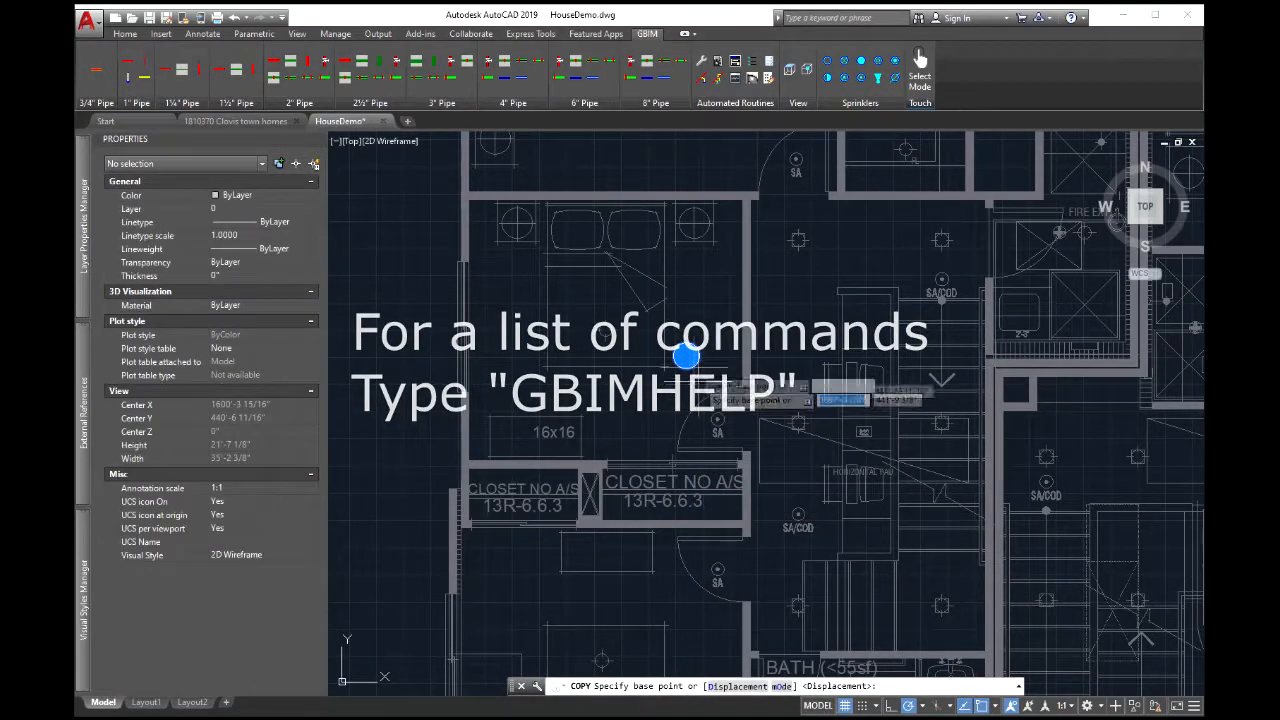
click(688, 358)
scroll(766, 220, down, 2)
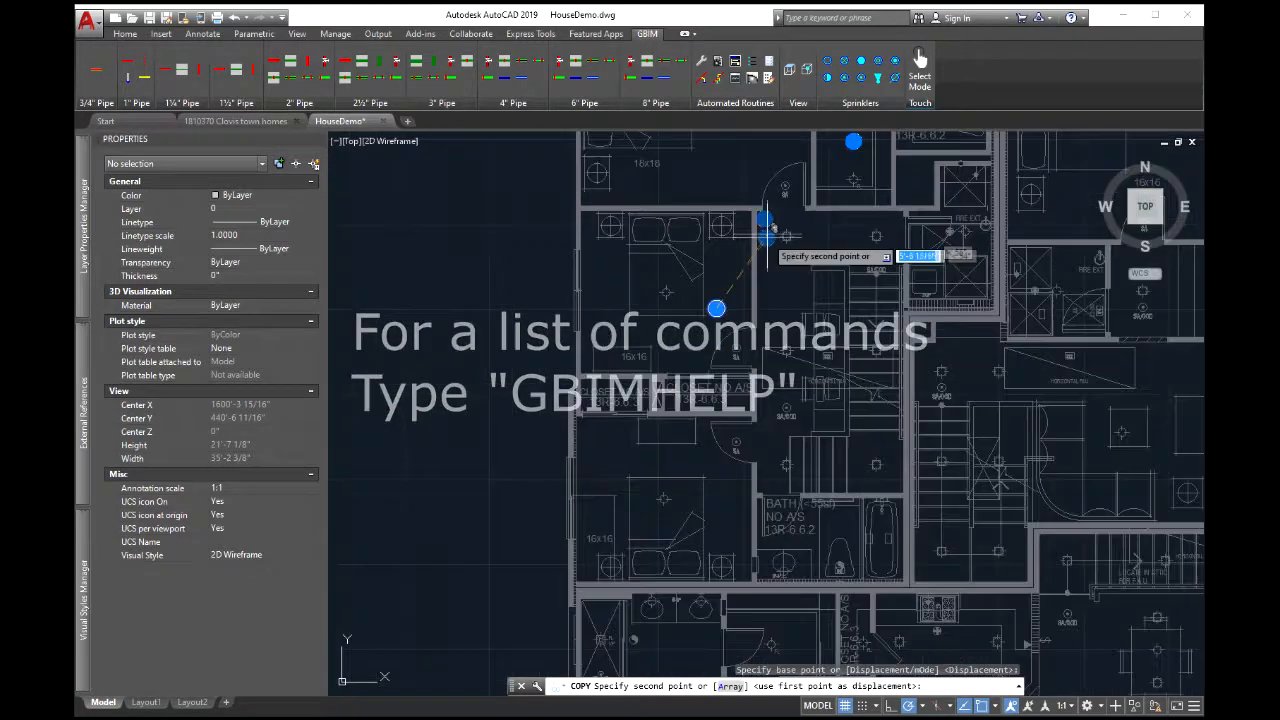
middle_drag(766, 220, 724, 226)
click(741, 268)
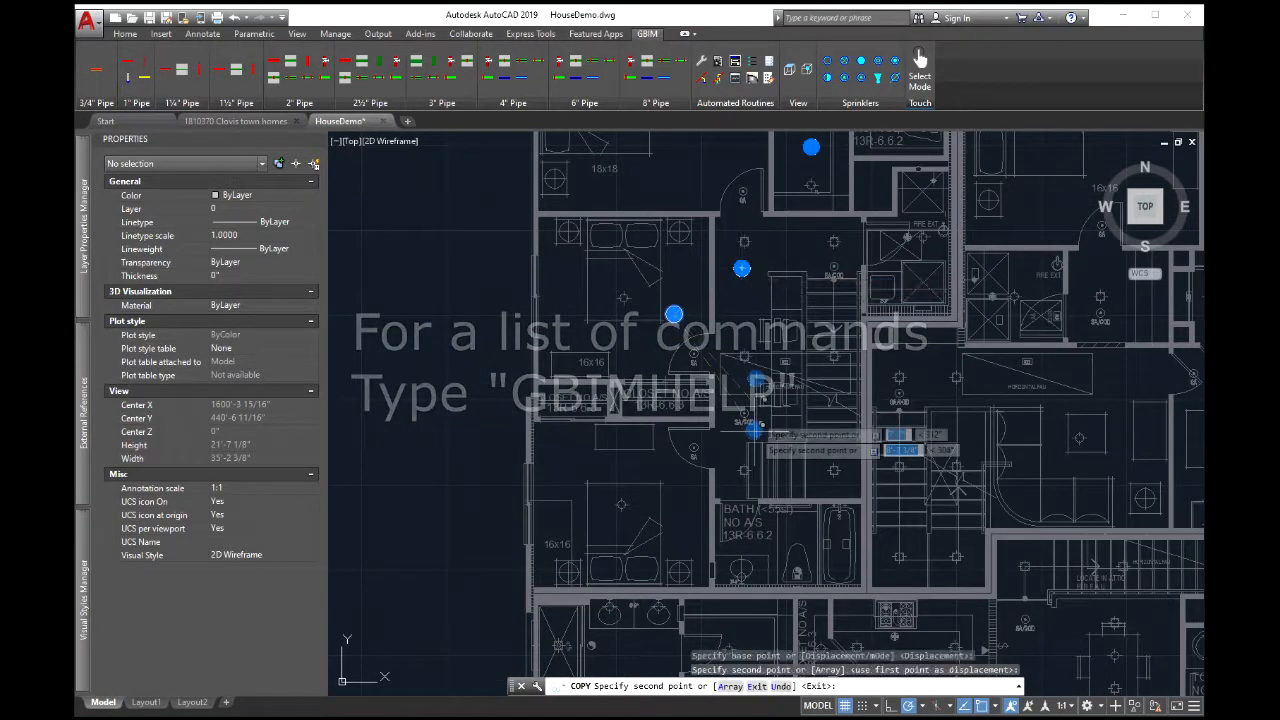
click(732, 411)
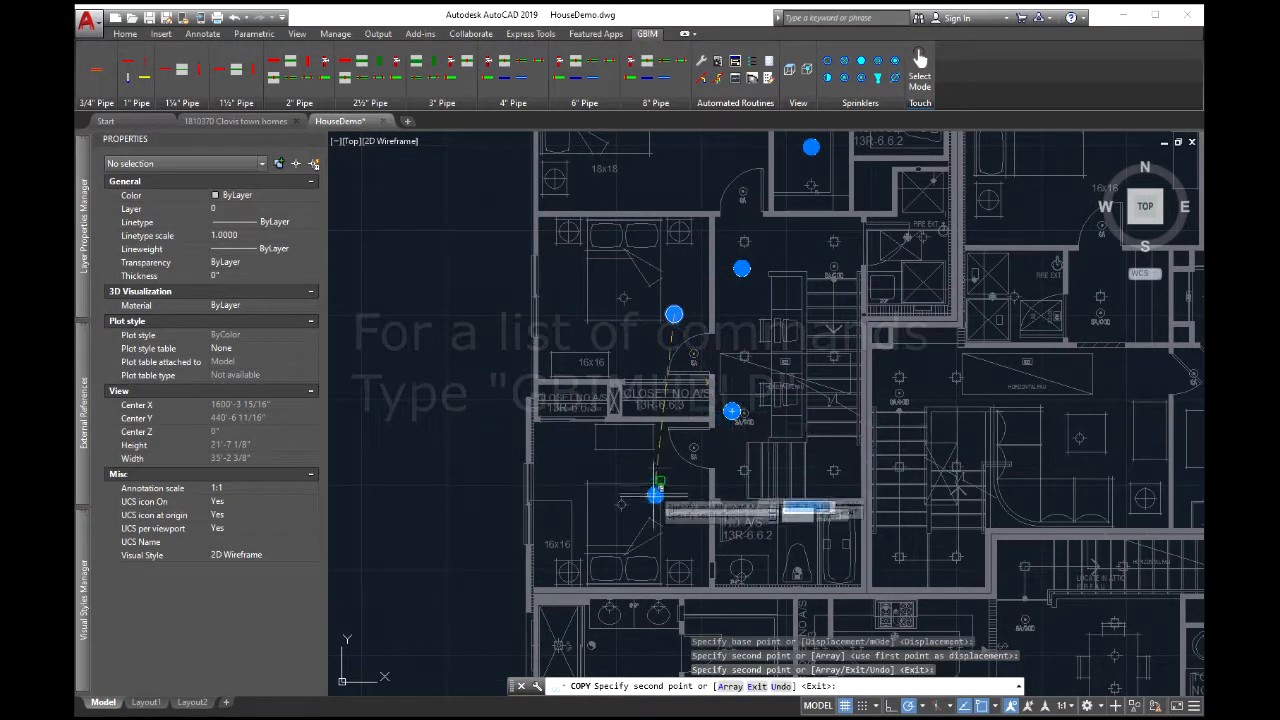
click(653, 493)
middle_drag(675, 628, 627, 457)
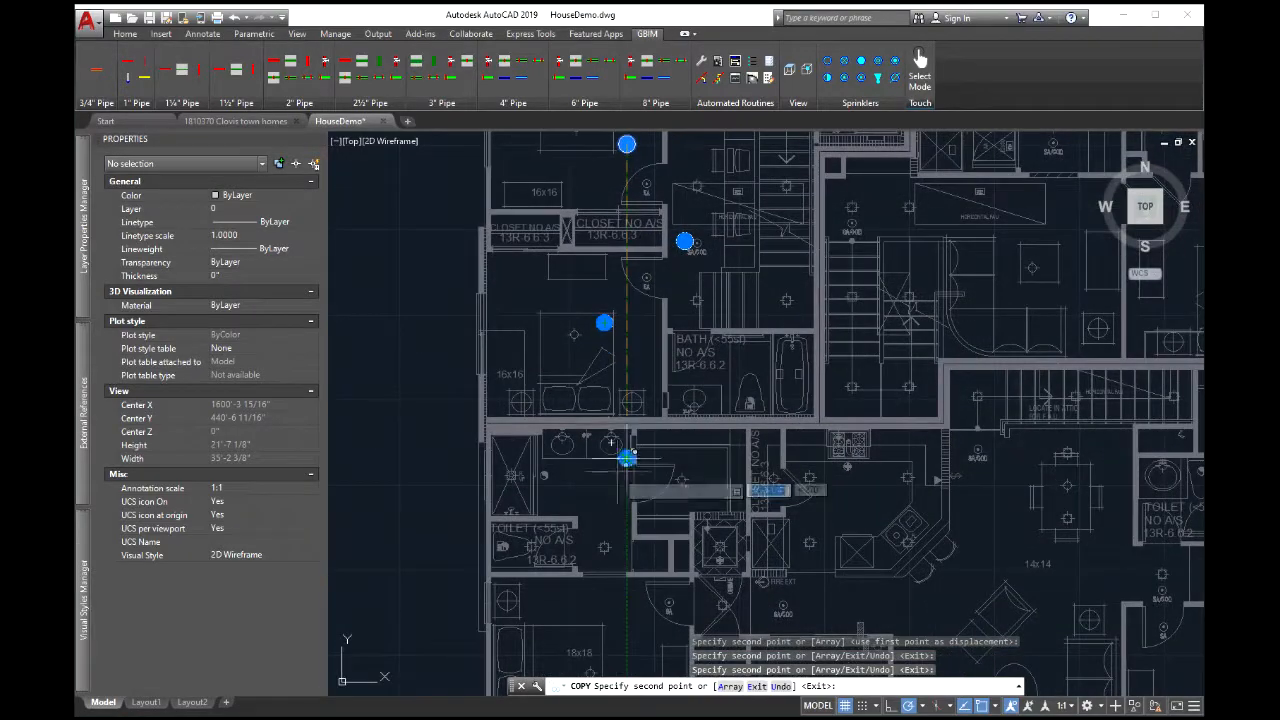
click(604, 483)
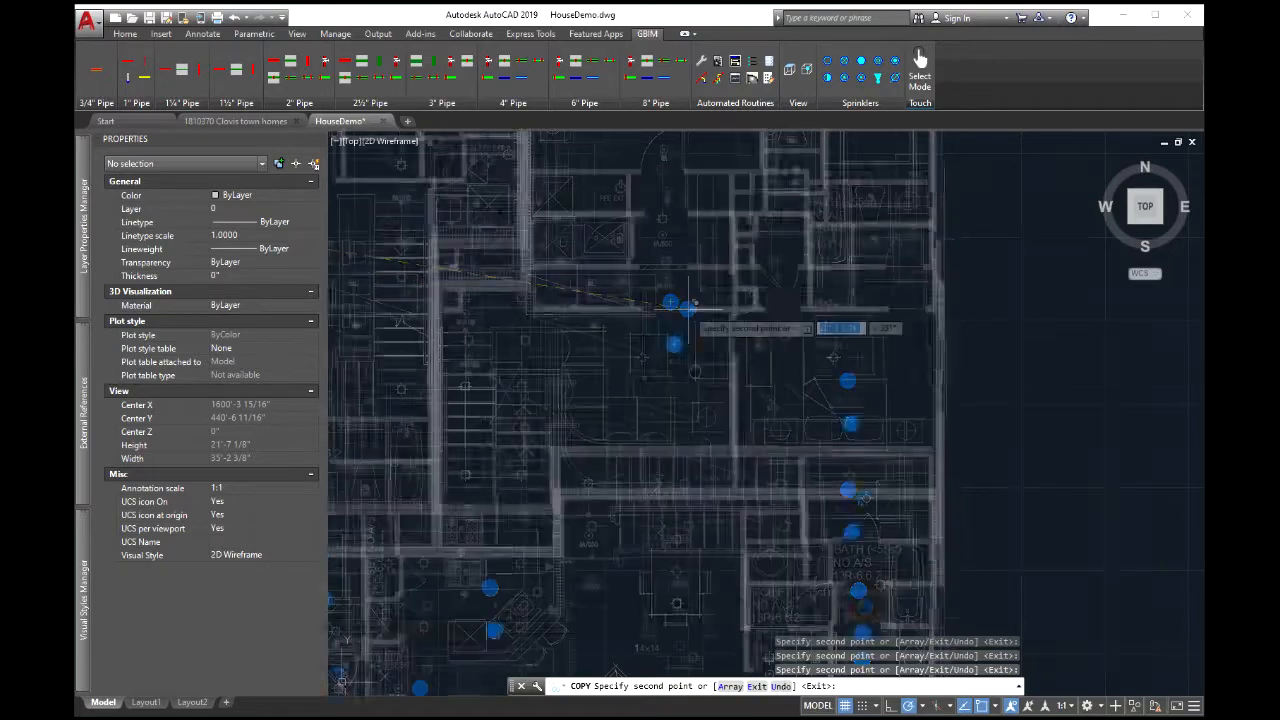
Continue copying the sprinkler into the eastern unit's hall, the 16x16 bedroom north of it and the adjoining 14x14 bathroom
middle_drag(688, 309, 708, 473)
click(705, 358)
click(651, 240)
middle_drag(651, 240, 640, 455)
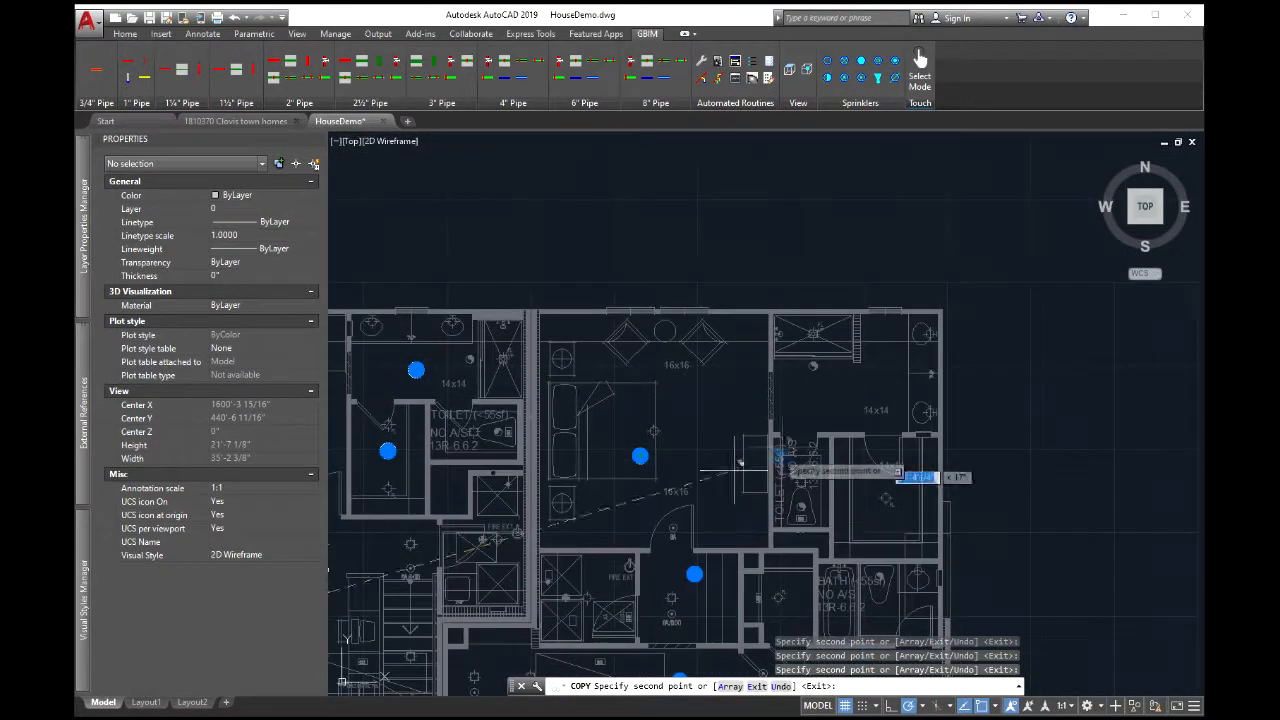
click(848, 394)
Add a sprinkler copy at the head of the eastern unit's stairs and finish the copy operation
scroll(862, 393, down, 4)
middle_drag(747, 416, 754, 307)
scroll(763, 308, up, 4)
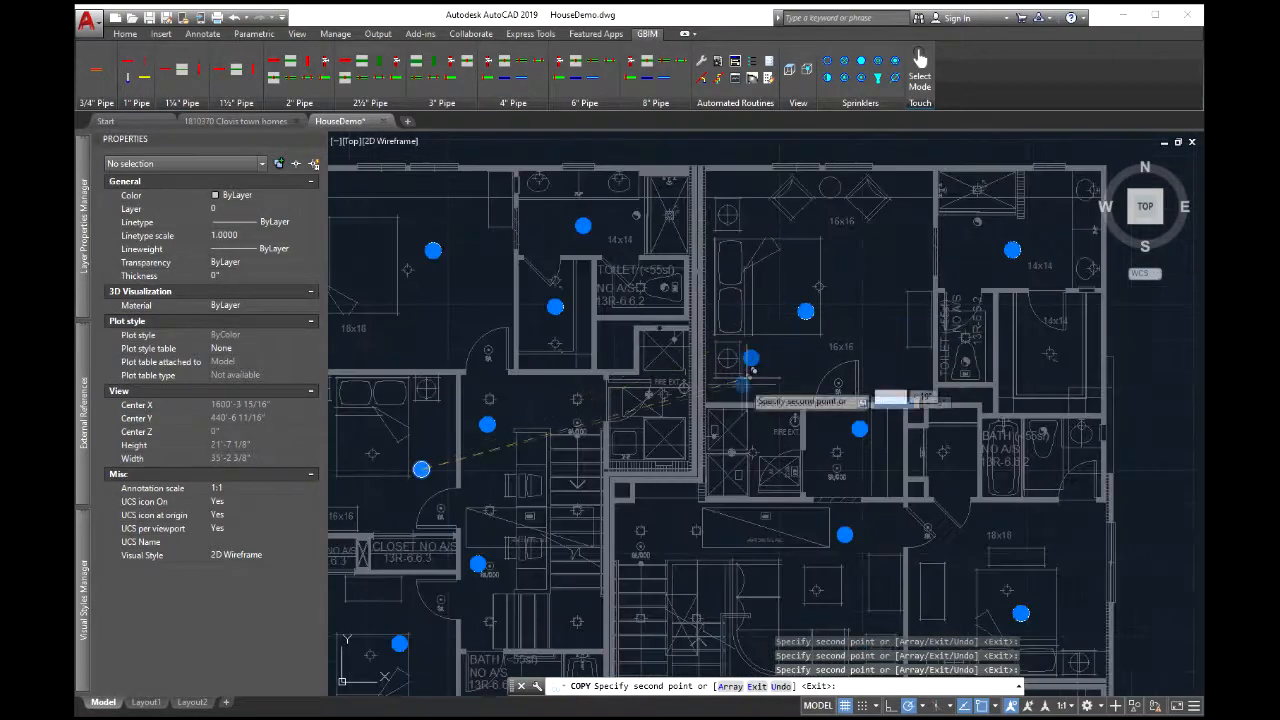
scroll(752, 370, down, 6)
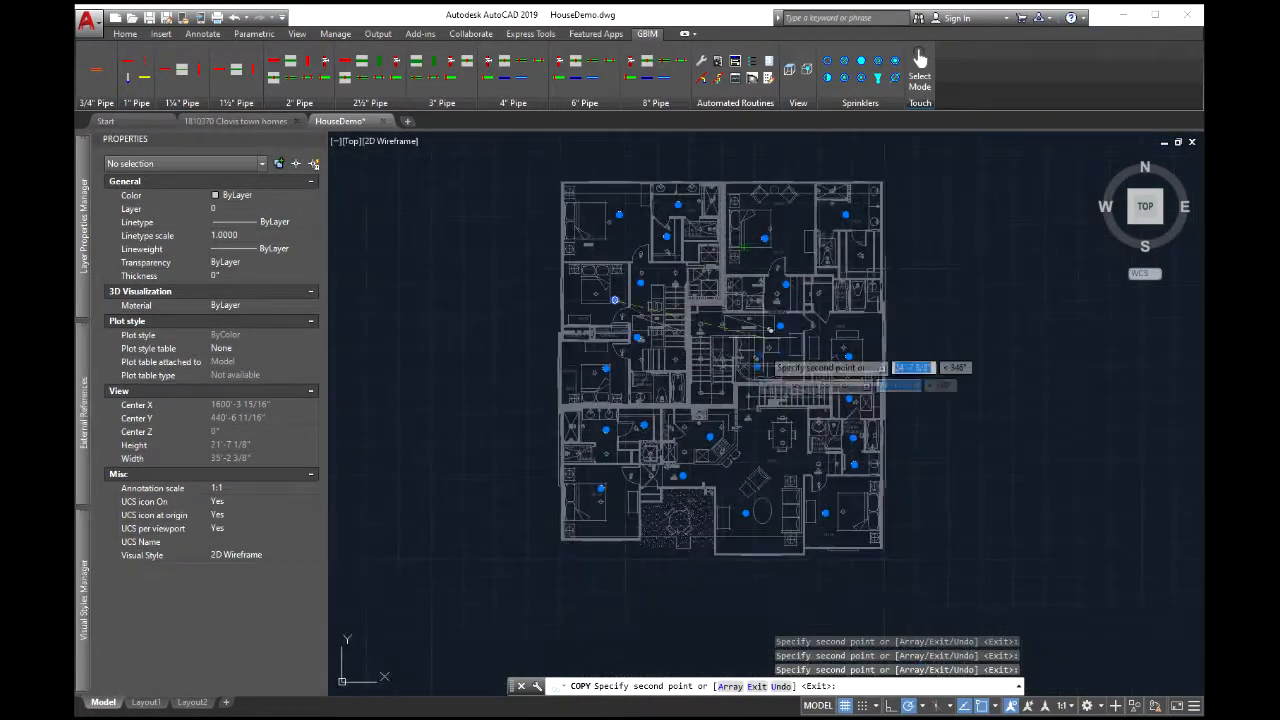
scroll(760, 348, up, 6)
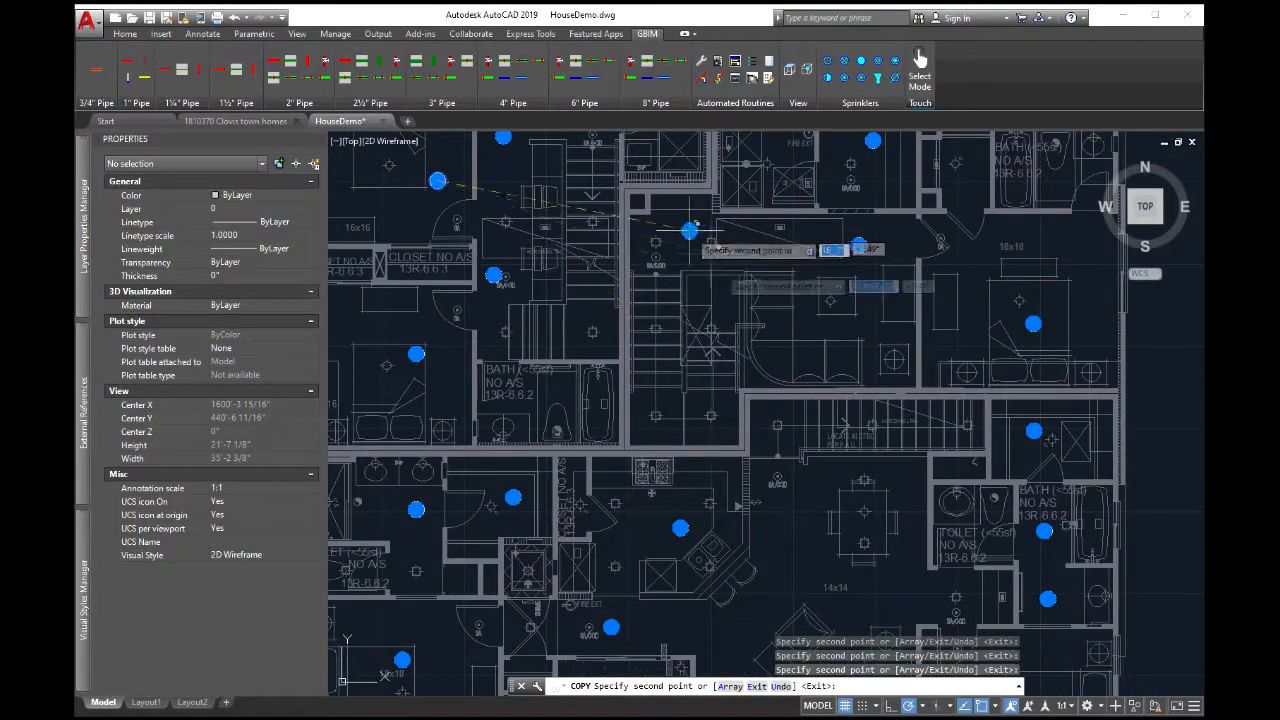
key(Return)
scroll(738, 350, down, 3)
scroll(738, 350, down, 3)
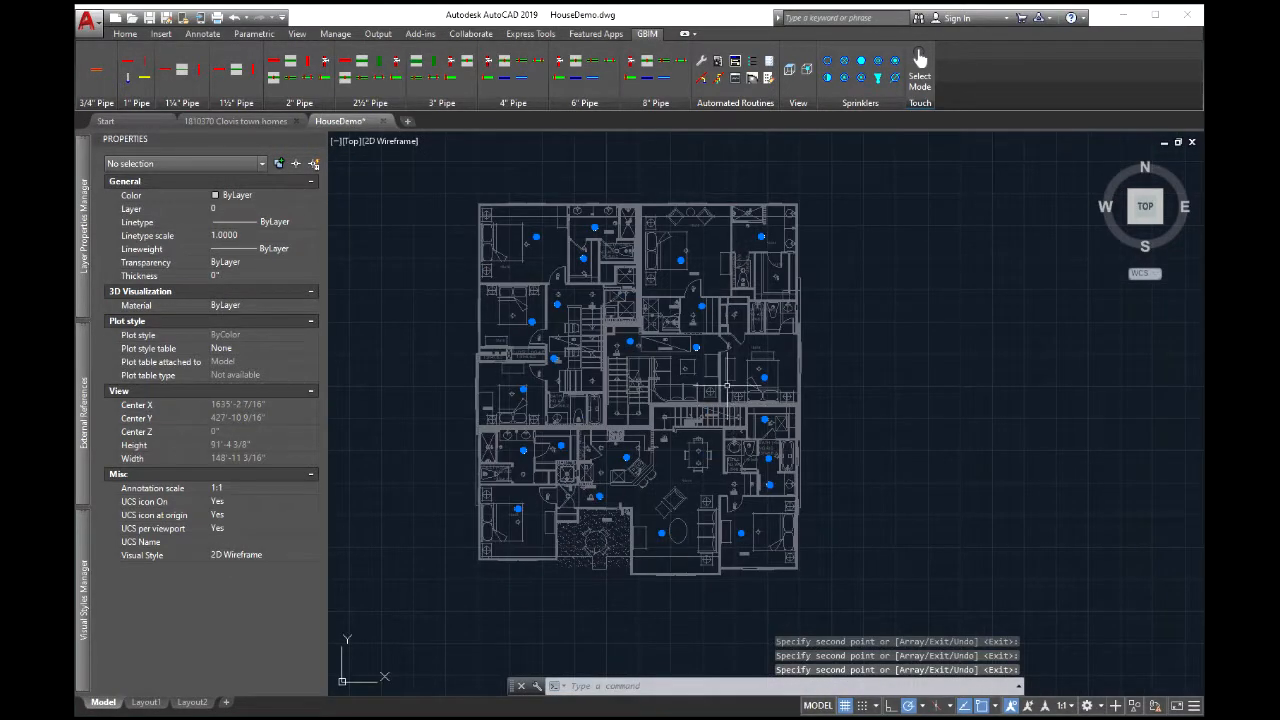
Examine the sprinkler coverage throughout the floor plan, room by room and as a whole
scroll(627, 388, up, 5)
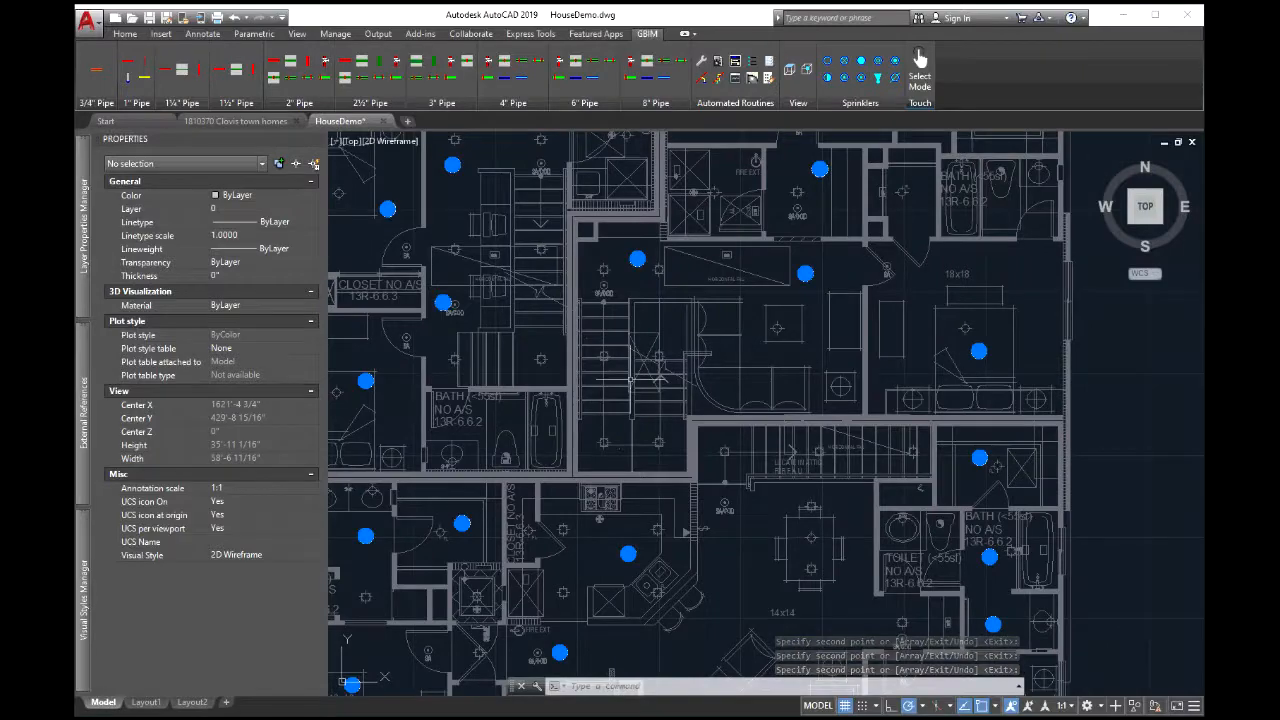
scroll(630, 380, down, 5)
scroll(720, 368, up, 4)
scroll(720, 368, down, 6)
scroll(720, 368, up, 2)
scroll(740, 362, up, 3)
scroll(740, 362, down, 3)
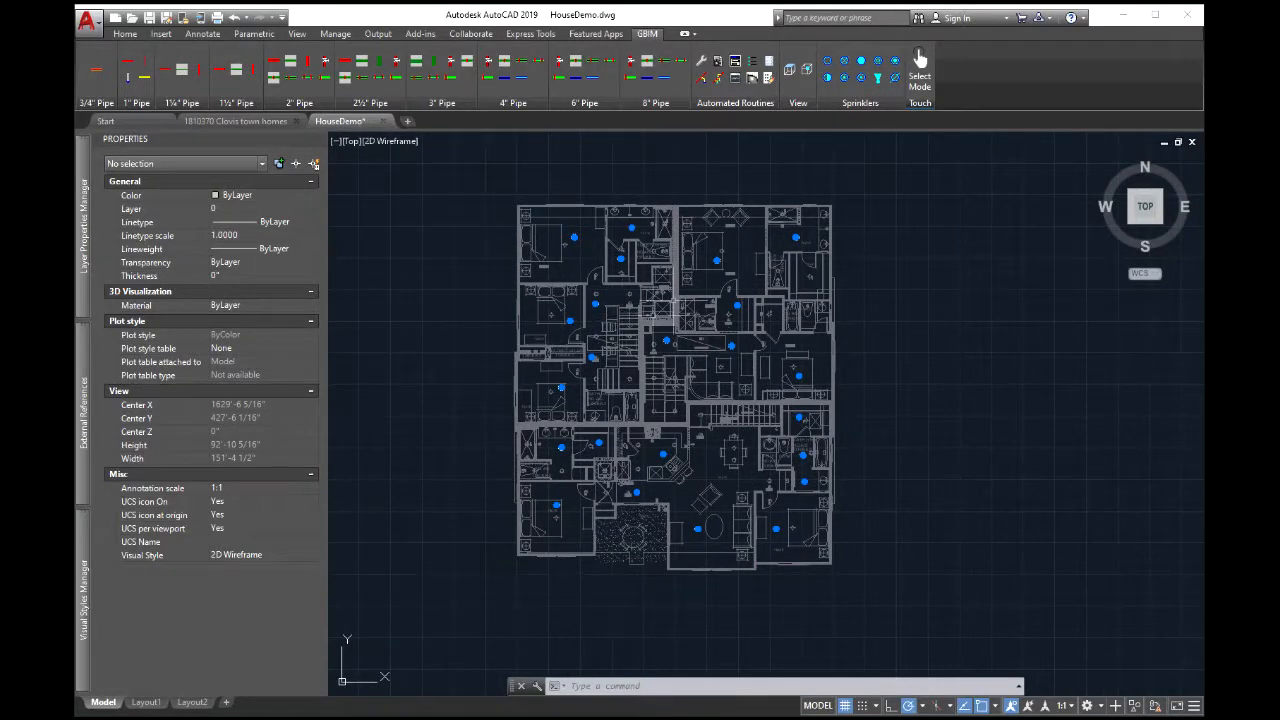
scroll(699, 342, up, 3)
scroll(699, 342, down, 3)
middle_drag(699, 342, 669, 342)
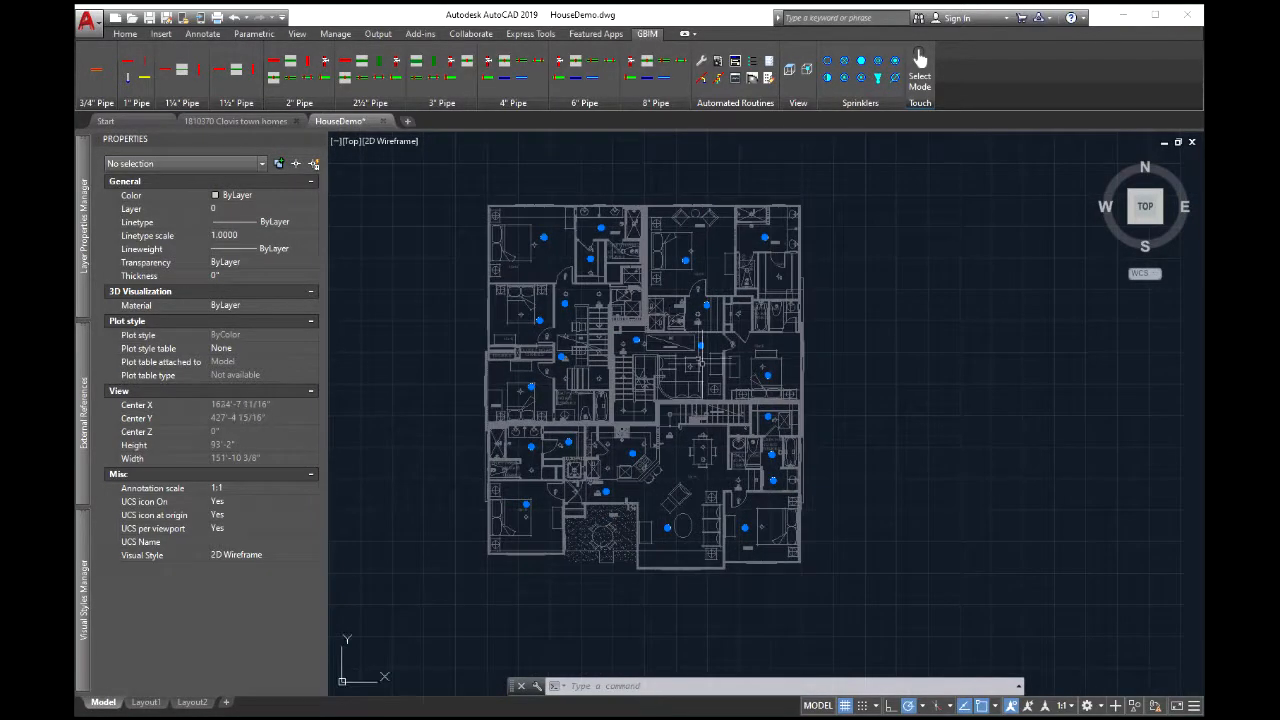
Select all the sprinkler blocks across the floor plan and set their Position Z to 10'
click(469, 208)
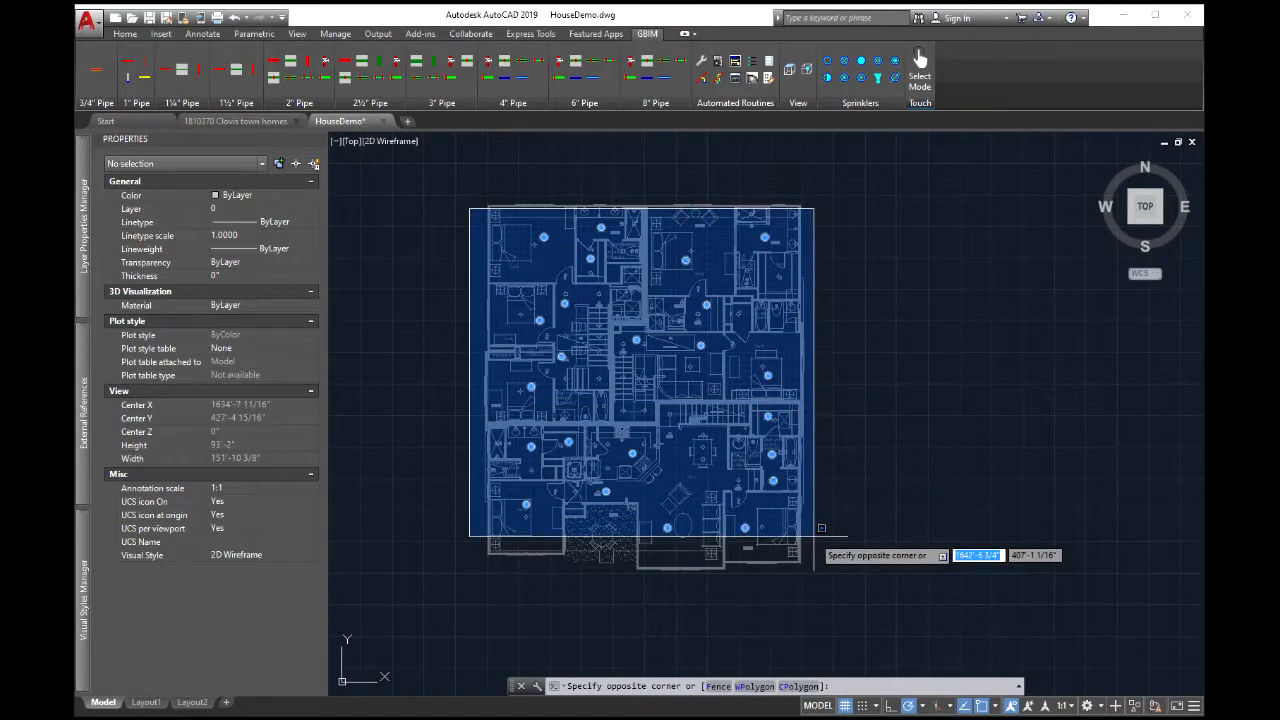
click(814, 536)
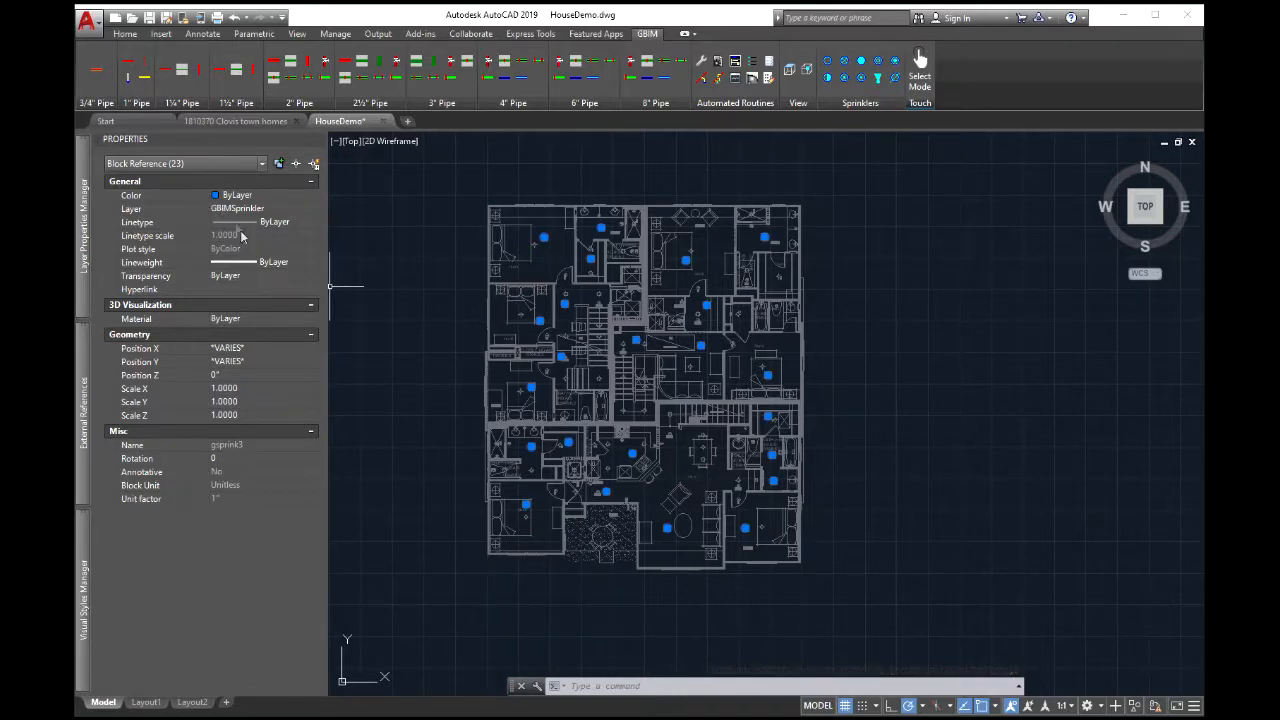
click(238, 375)
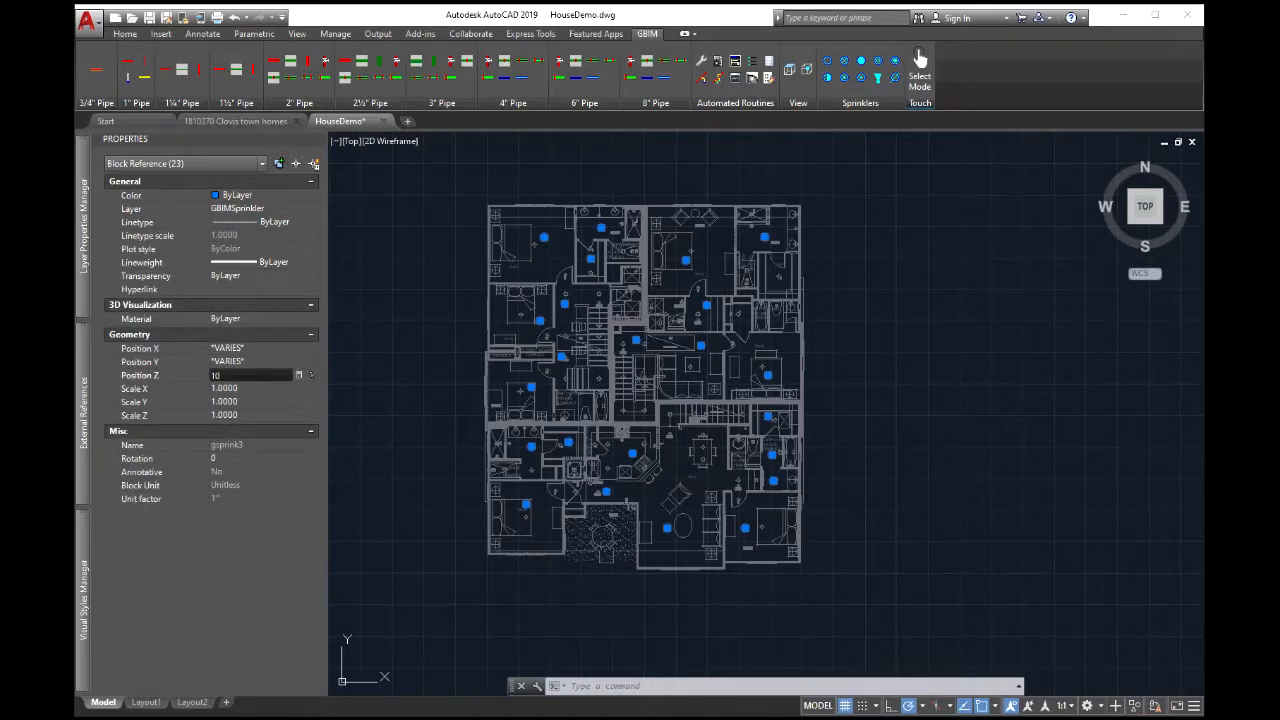
click(238, 388)
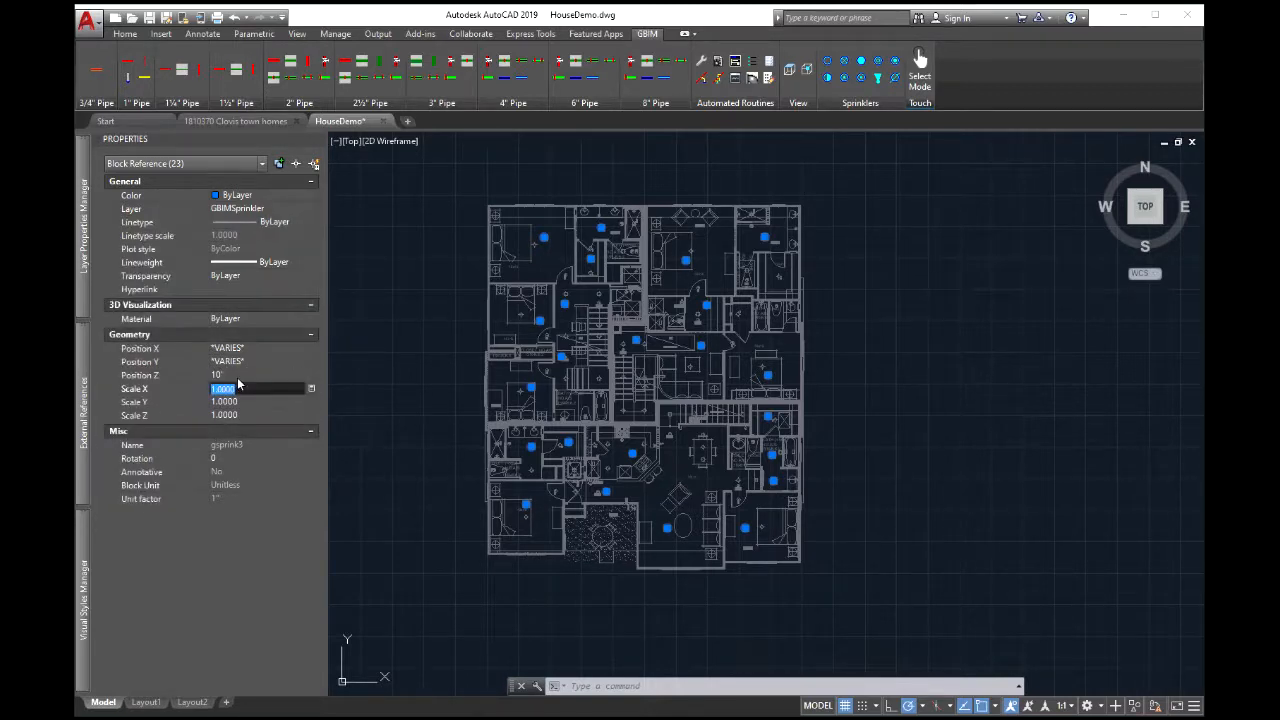
click(906, 333)
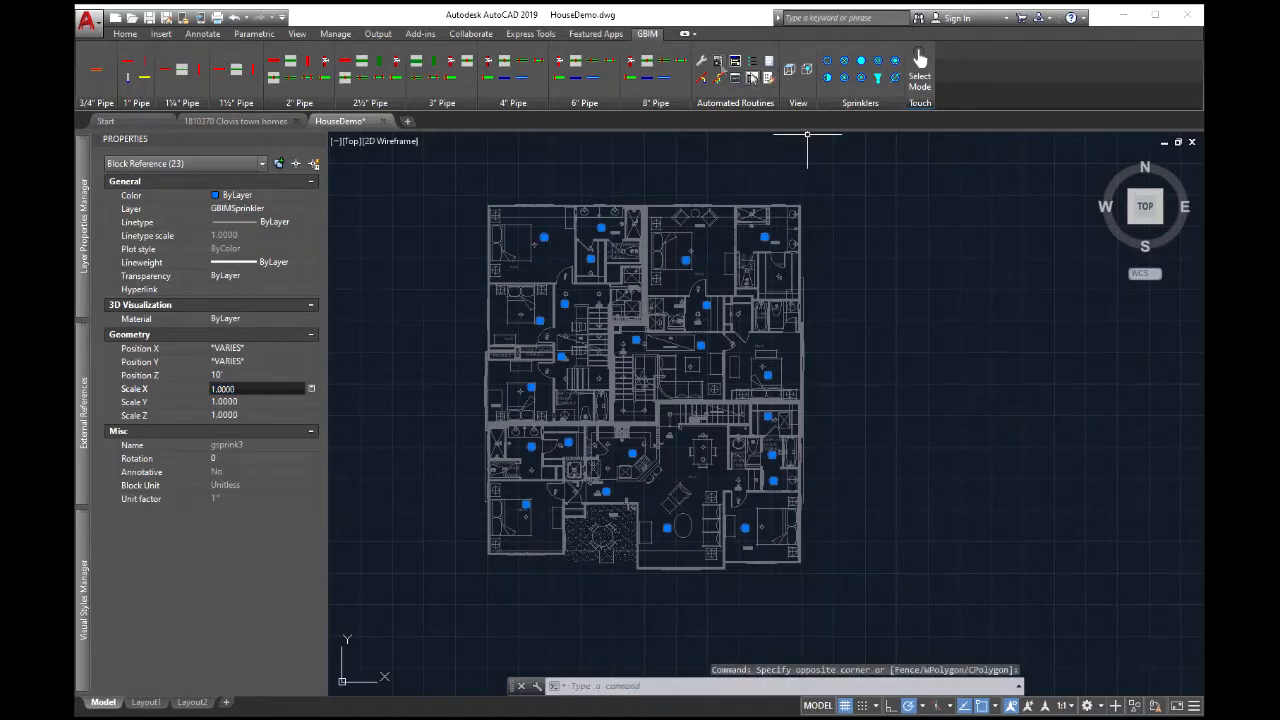
Inspect the raised sprinklers in the SW Isometric view and return to the top view of the floor plan
click(807, 69)
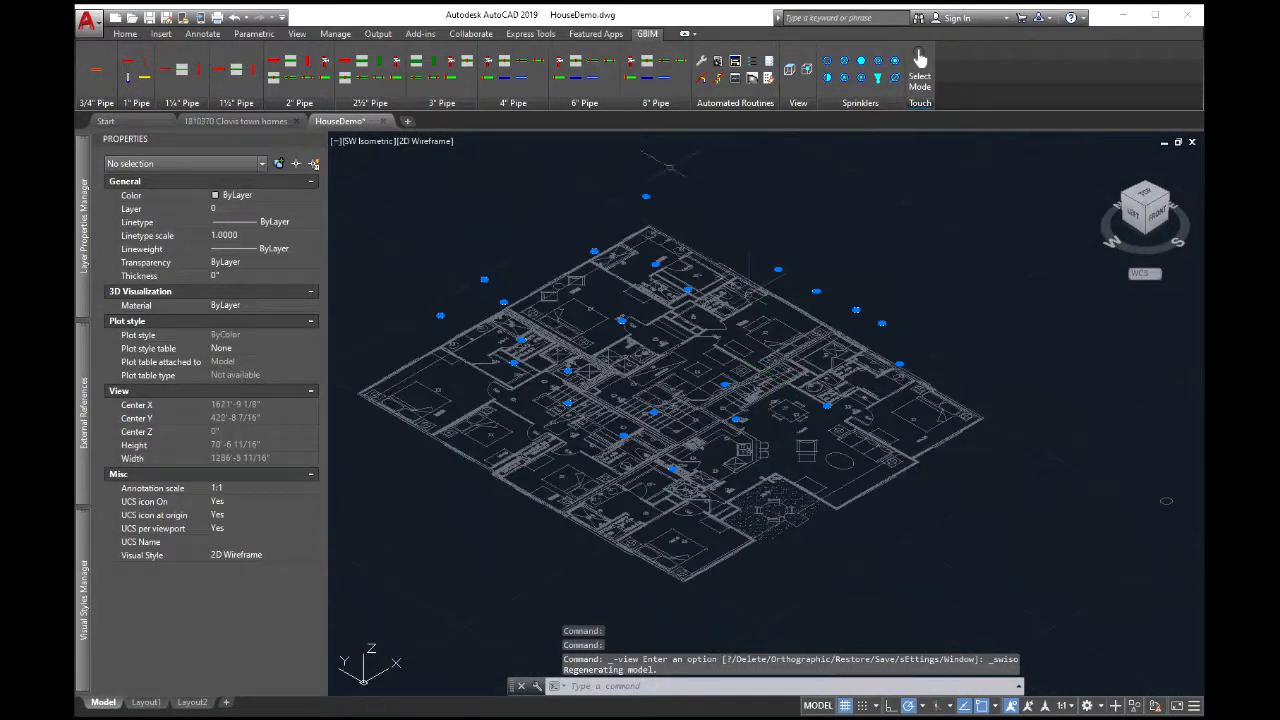
click(790, 69)
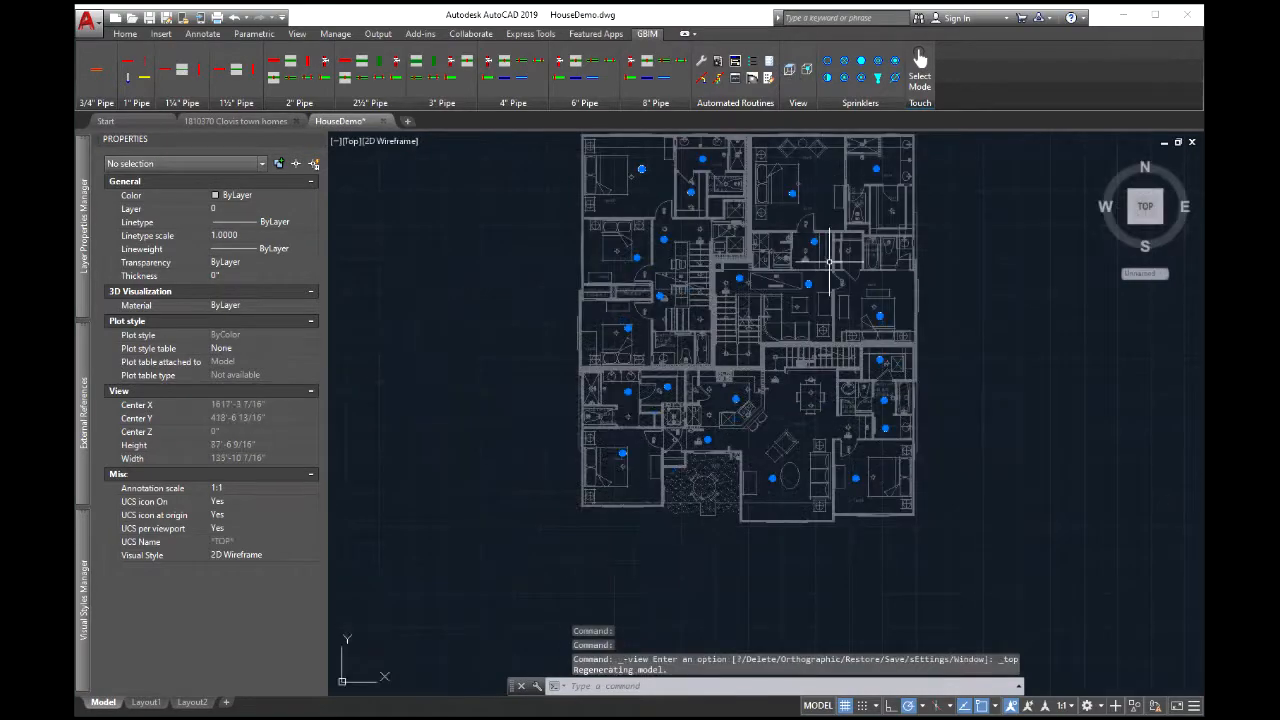
scroll(746, 332, up, 5)
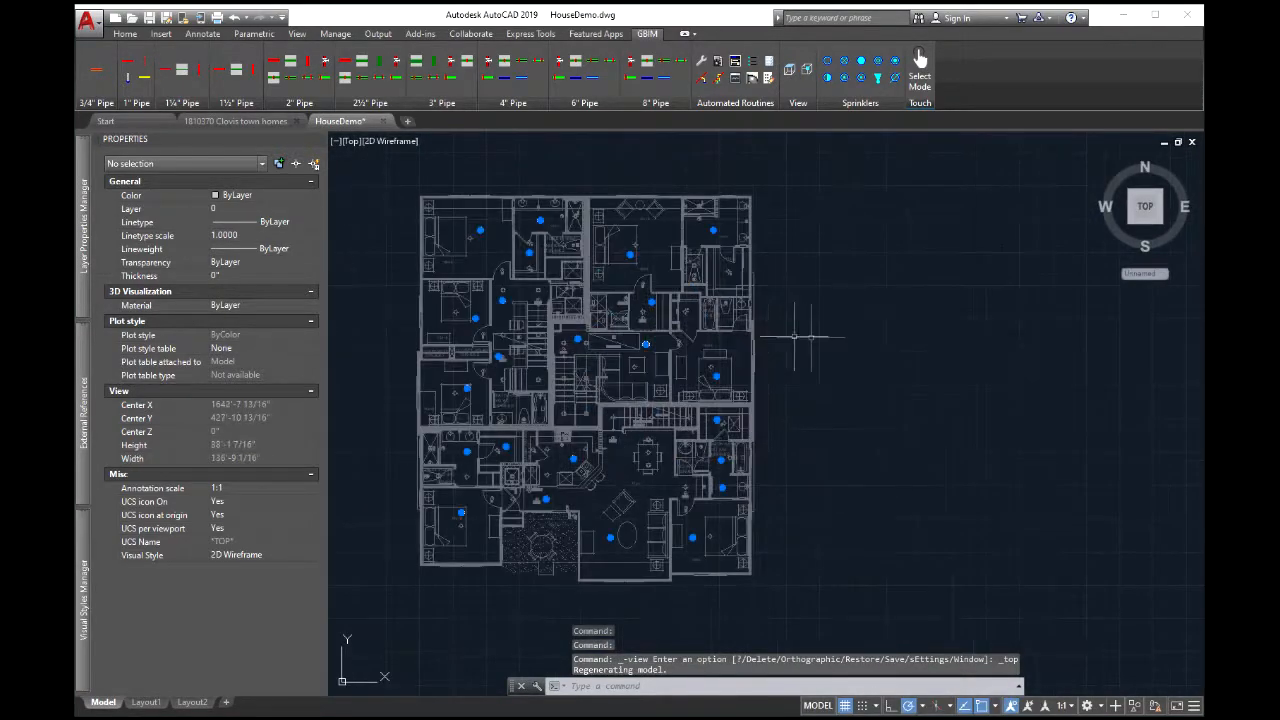
mouse_move(595, 344)
middle_down()
mouse_move(584, 299)
mouse_move(604, 353)
middle_up()
scroll(587, 303, down, 4)
scroll(607, 318, up, 4)
scroll(607, 318, down, 3)
scroll(726, 380, down, 3)
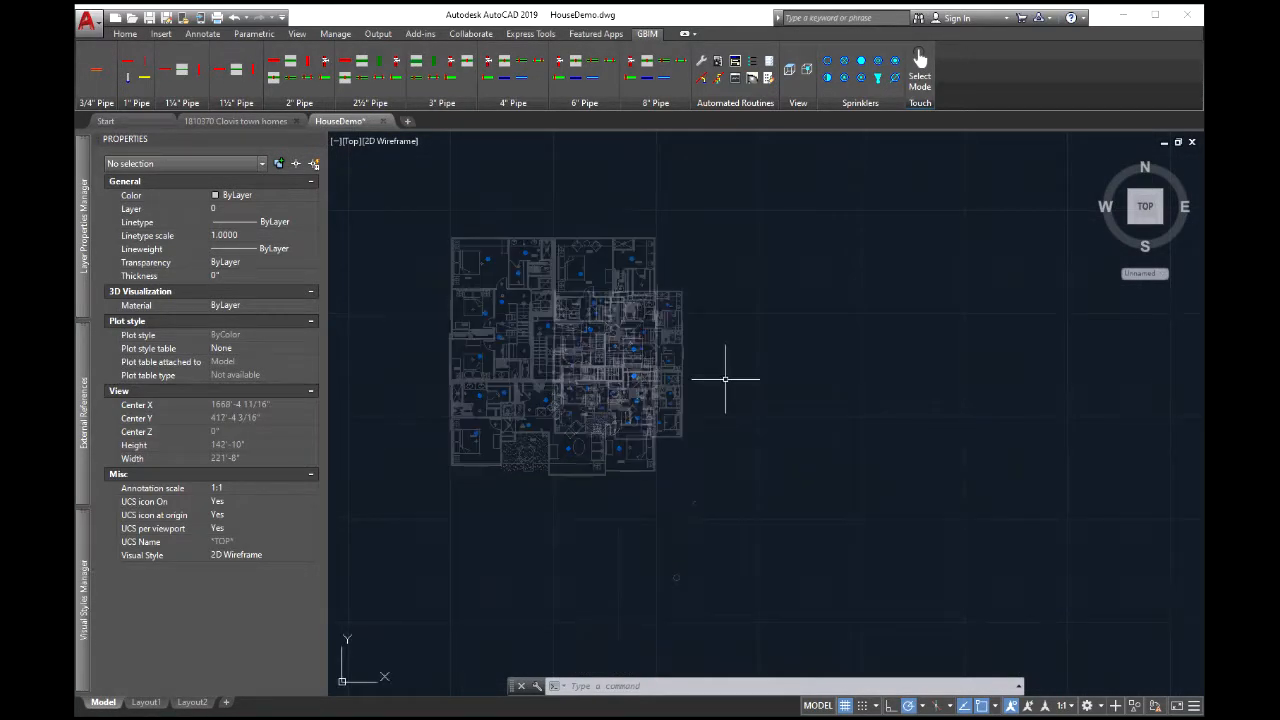
Place a water source with GBIMPLACESOURCE at the center of the circle south of the floor plan
middle_drag(726, 437, 700, 357)
scroll(690, 385, up, 5)
middle_drag(662, 510, 689, 509)
scroll(658, 380, up, 10)
scroll(692, 502, down, 2)
scroll(707, 342, down, 5)
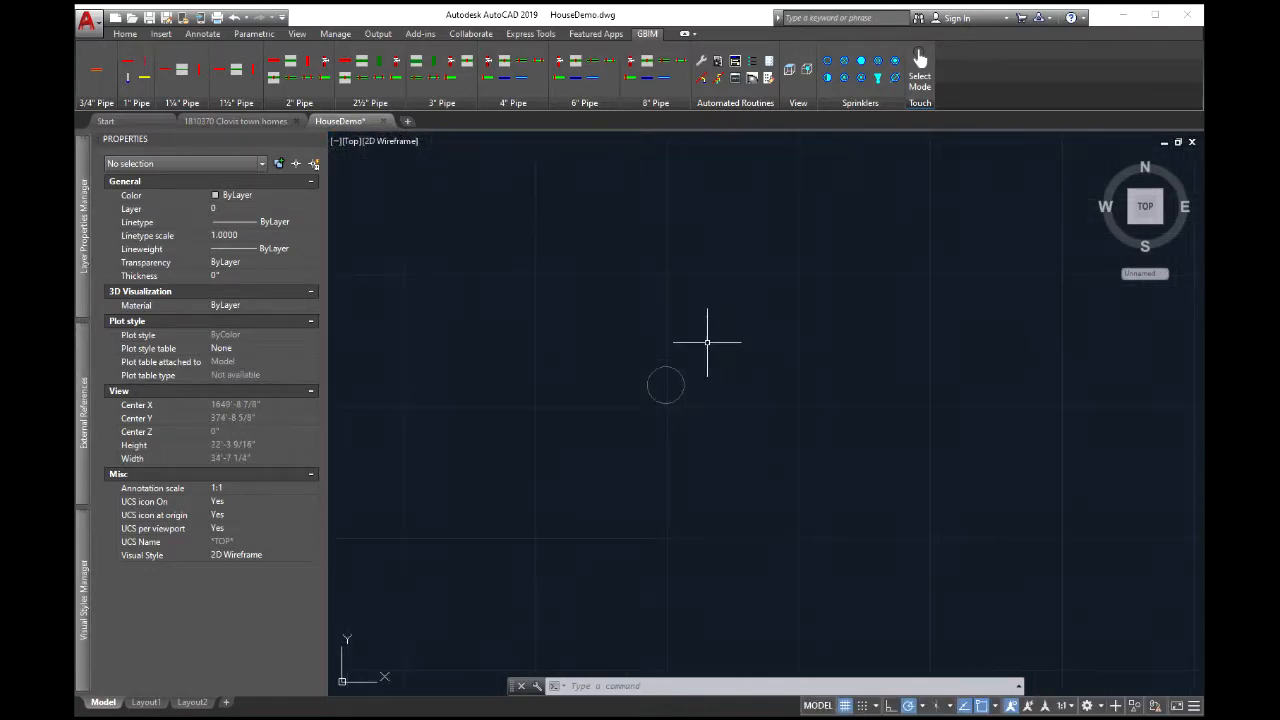
scroll(675, 369, down, 6)
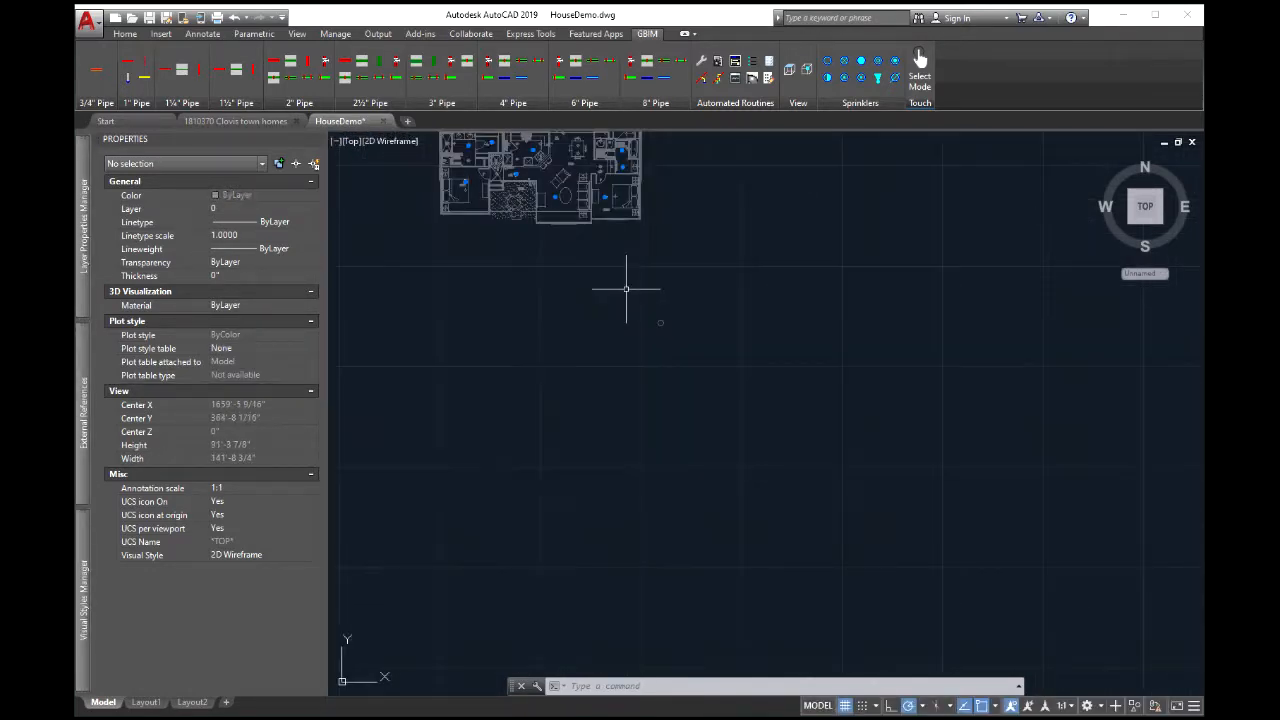
scroll(670, 432, up, 3)
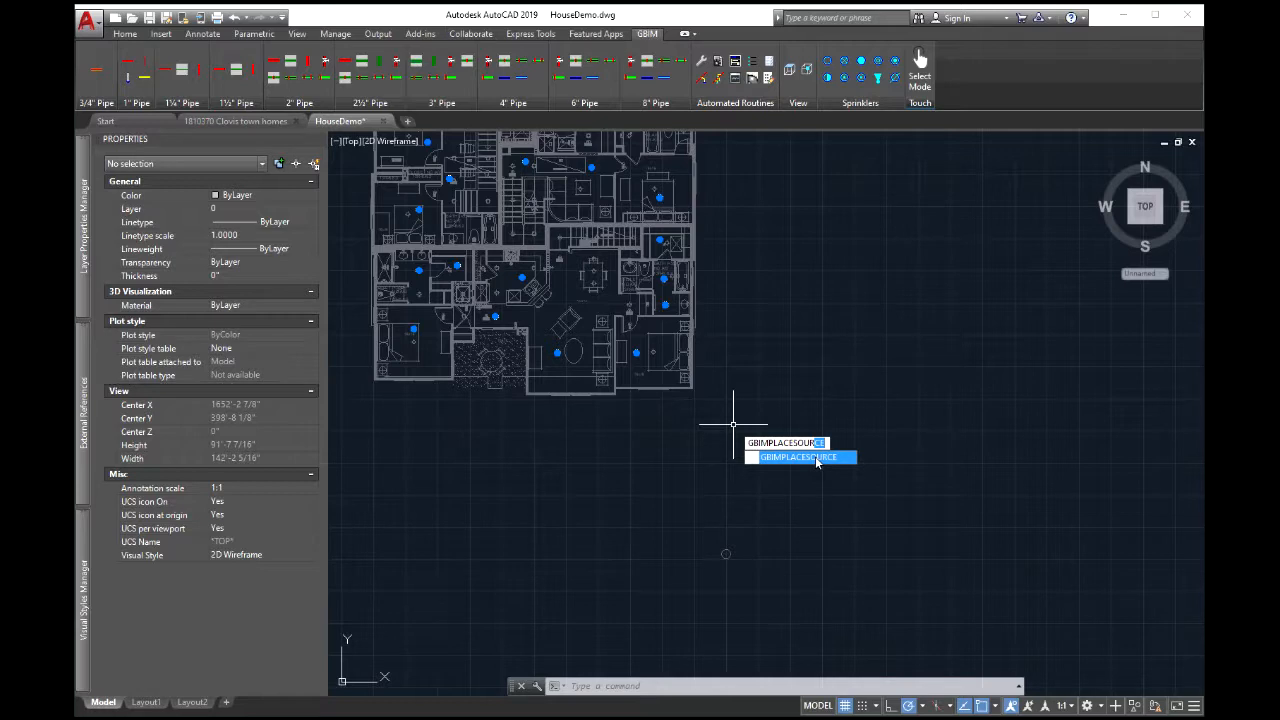
click(816, 458)
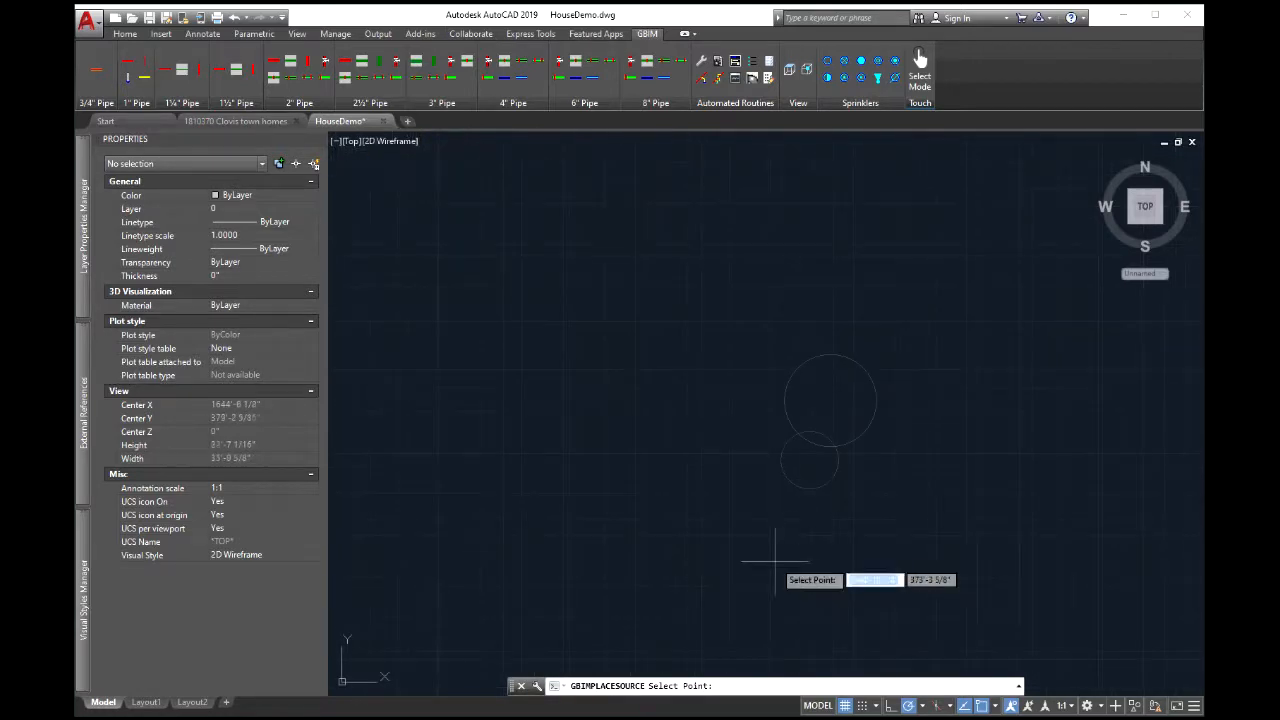
click(830, 401)
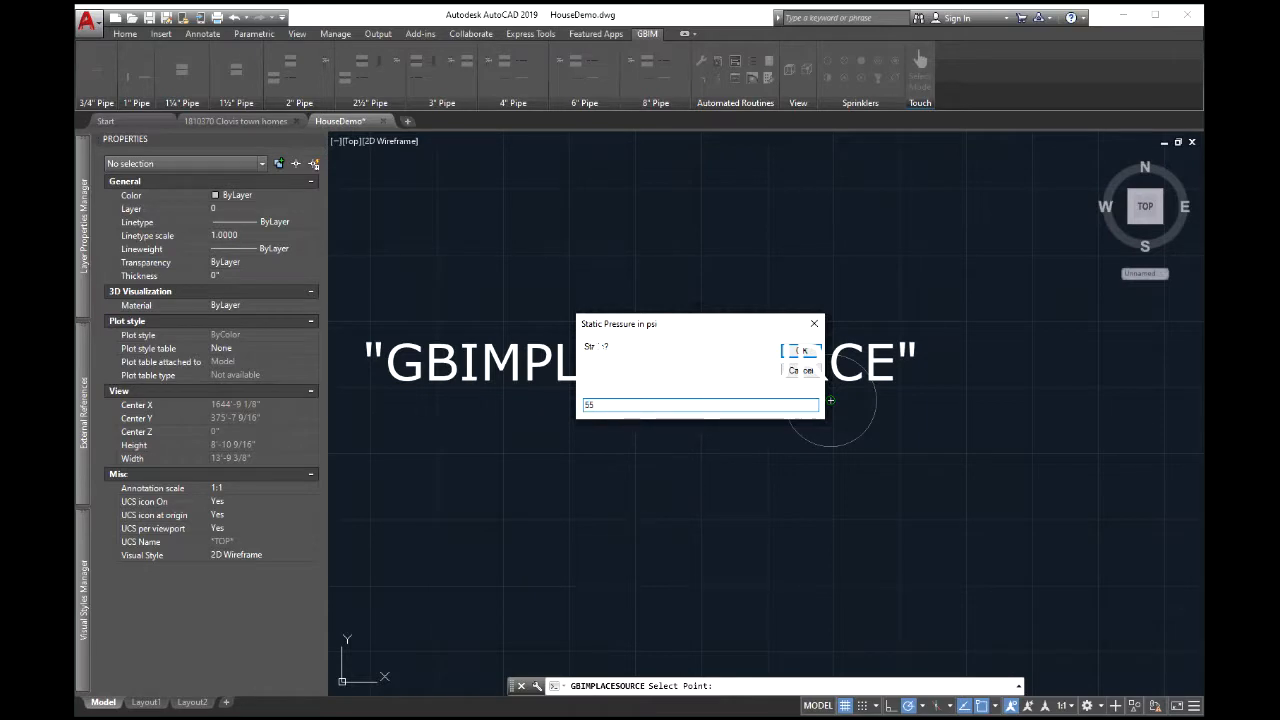
Give the source a static pressure of 55 psi and a residual pressure of 54 psi, then enter its flow and accept the default hose stream
key(Return)
text(54)
key(Return)
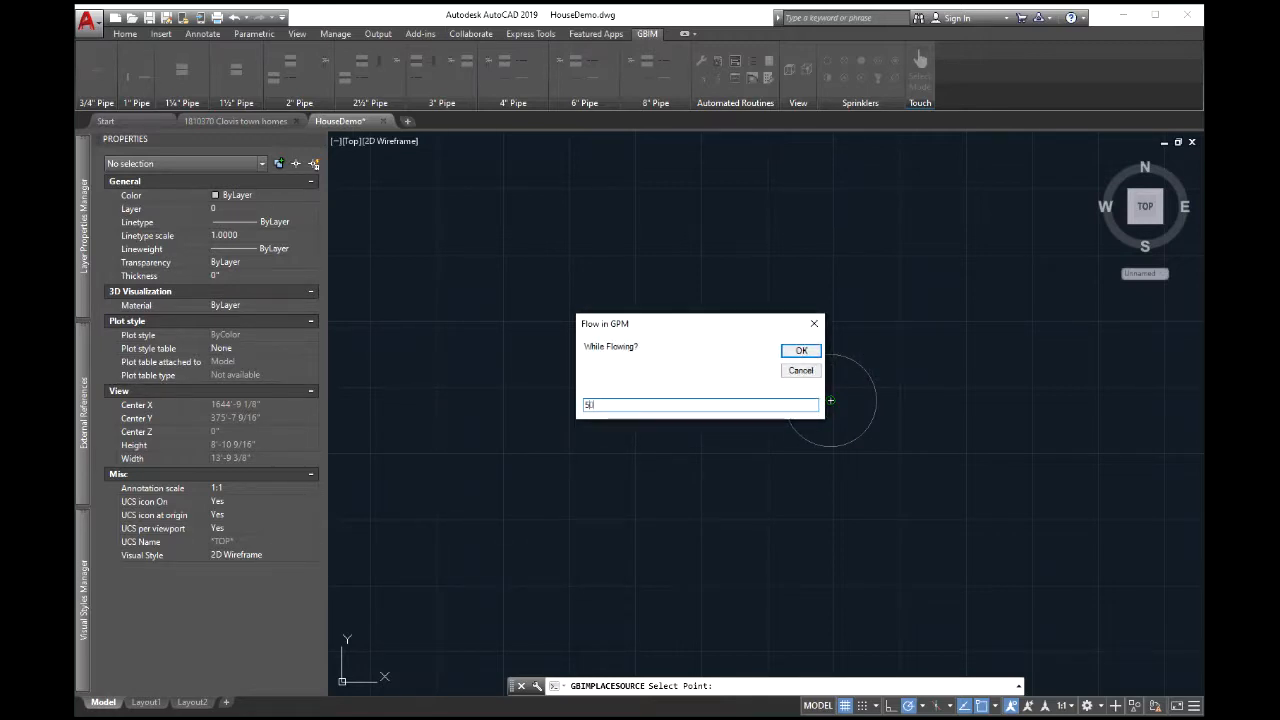
key(Return)
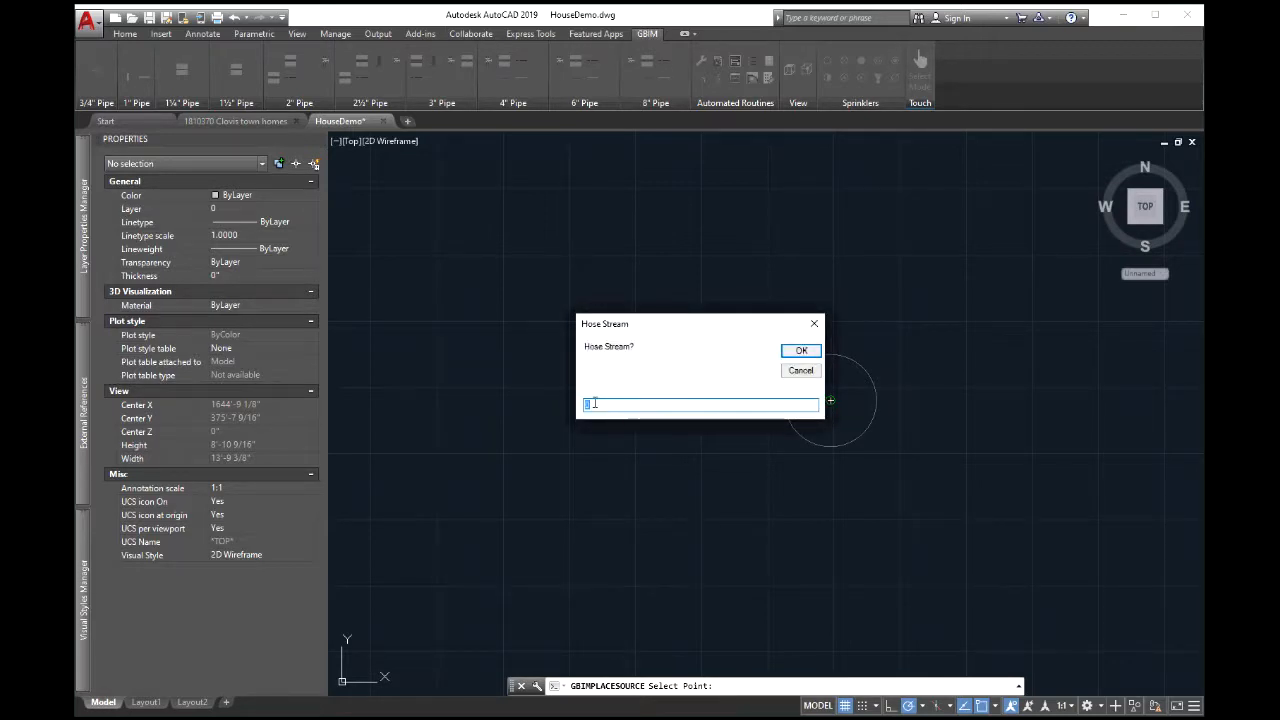
key(Return)
scroll(764, 460, down, 5)
scroll(764, 460, up, 3)
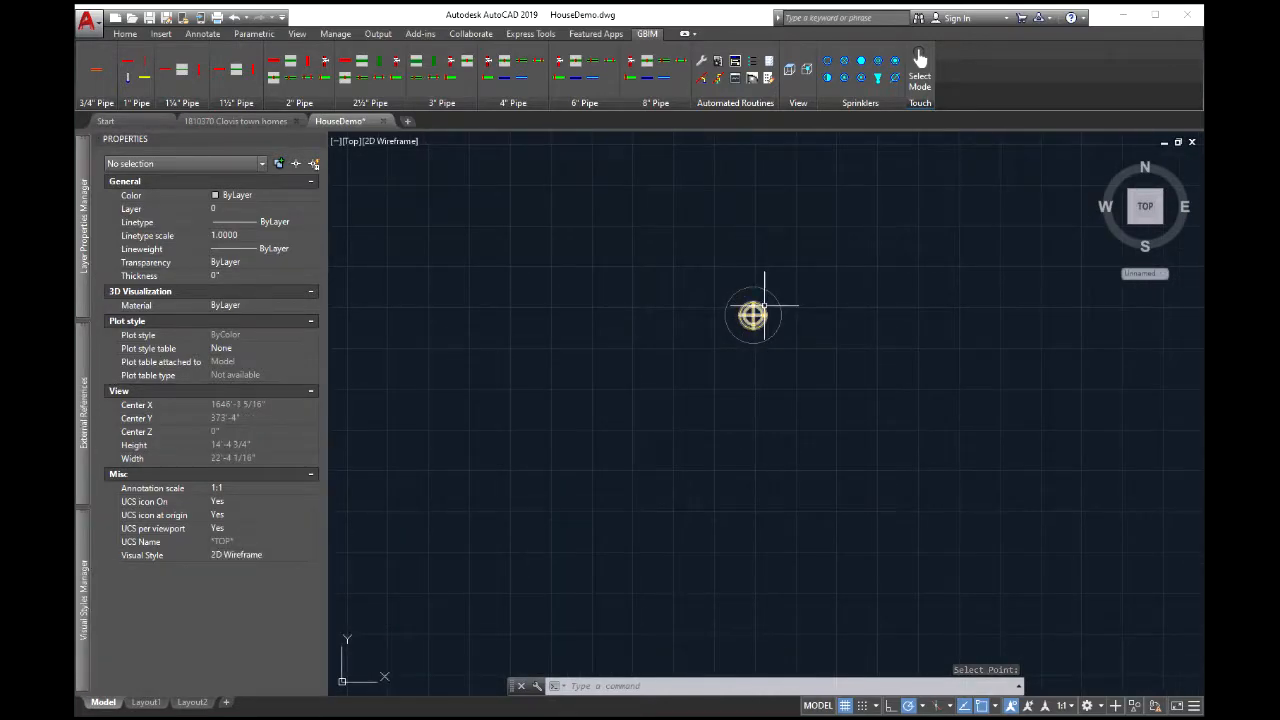
Select the placed source block and examine its properties and its location relative to the surrounding drawing
click(751, 313)
middle_drag(707, 360, 697, 463)
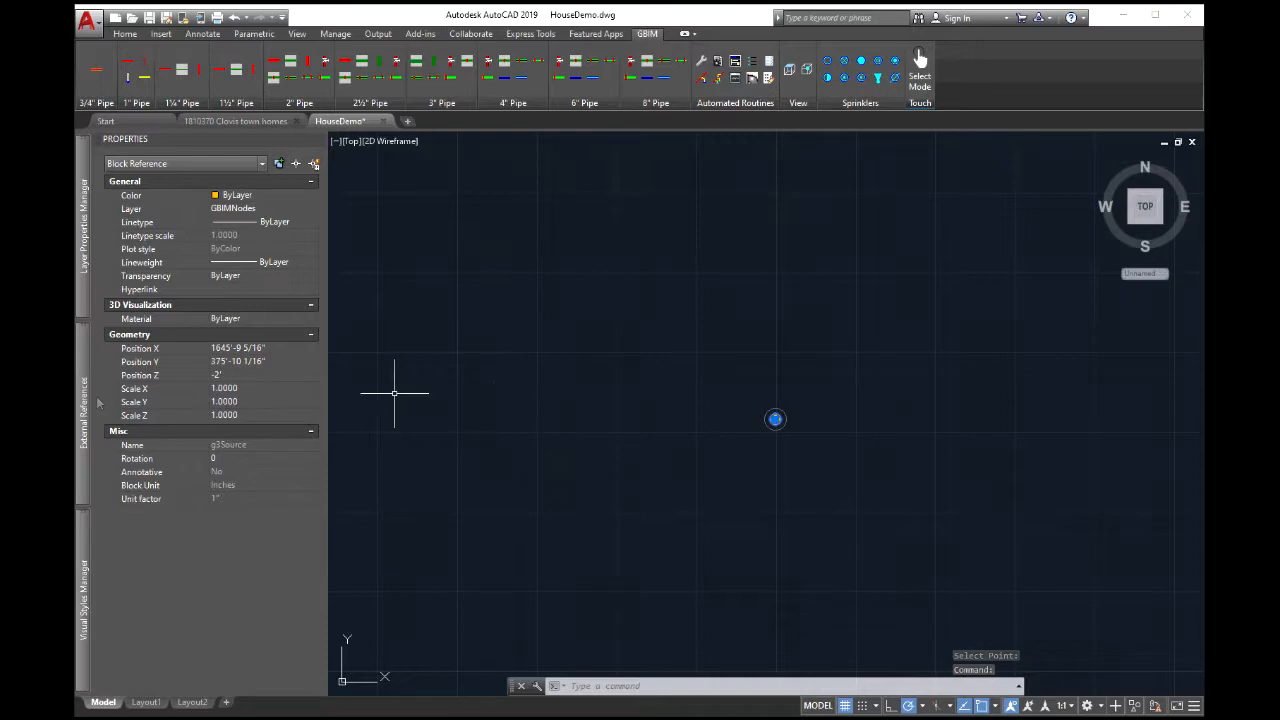
scroll(709, 443, down, 3)
scroll(709, 443, up, 8)
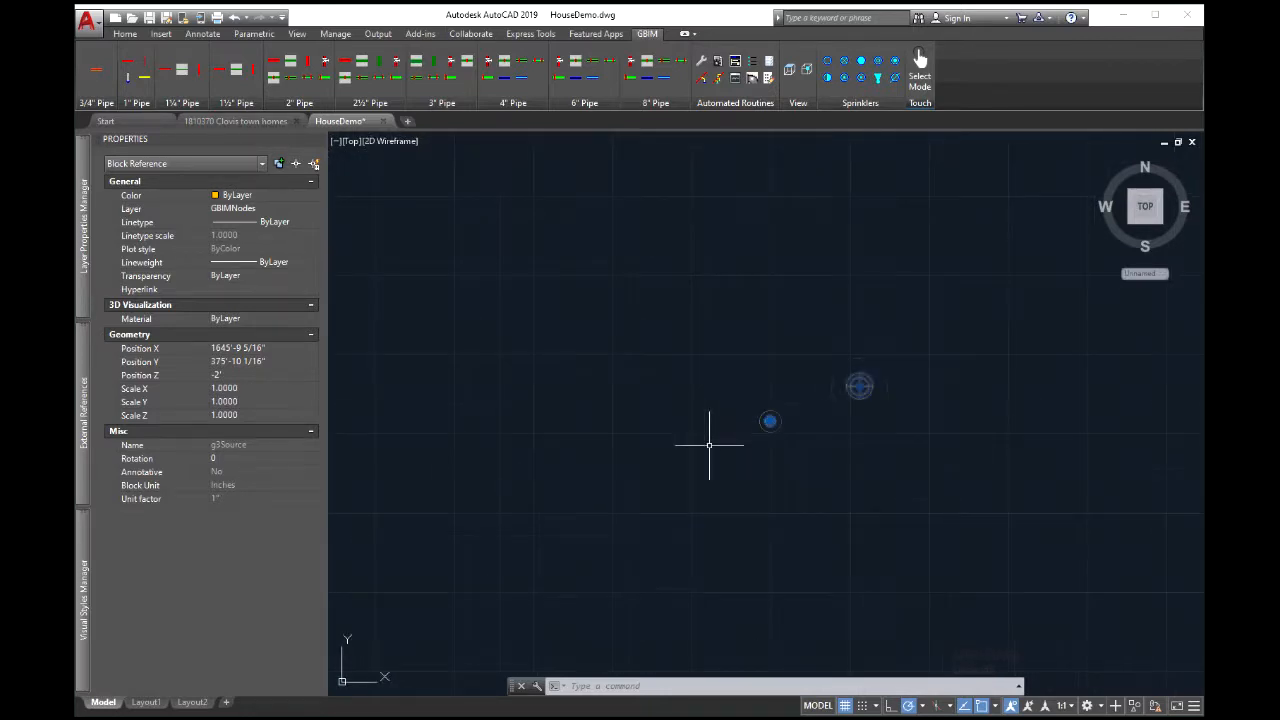
scroll(694, 443, down, 4)
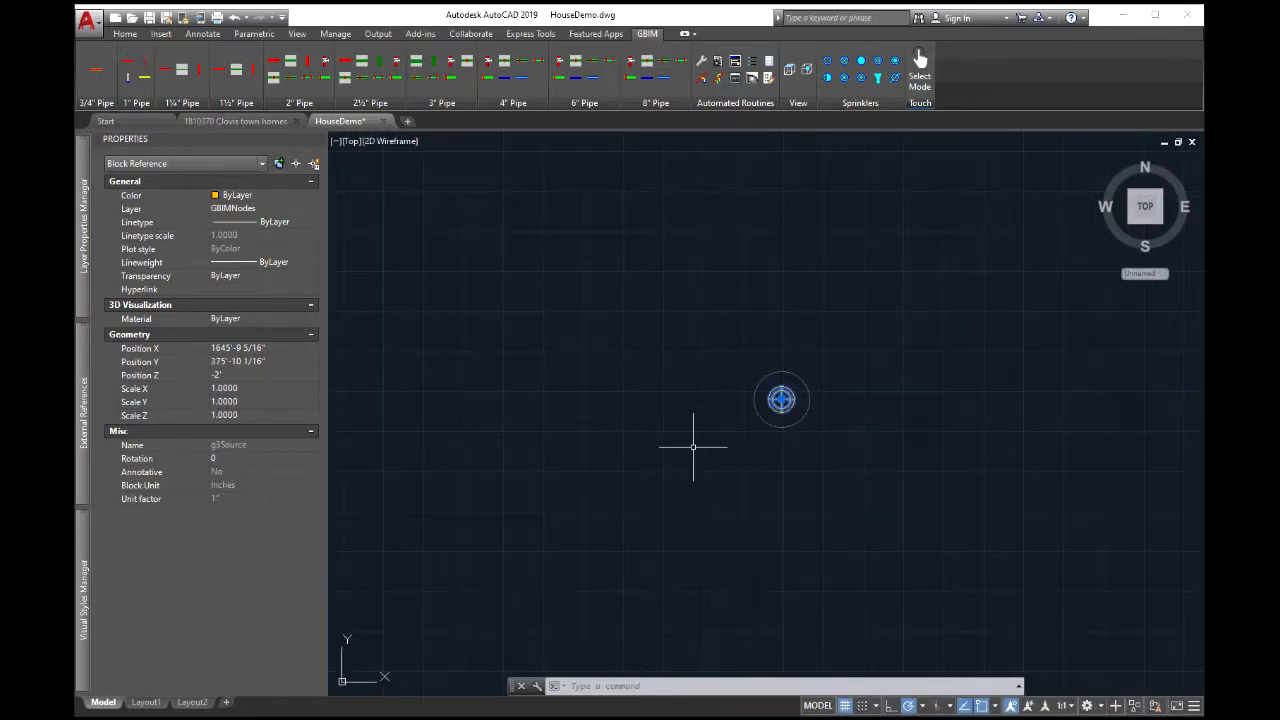
scroll(698, 424, down, 2)
middle_drag(667, 357, 677, 484)
scroll(662, 435, down, 2)
scroll(720, 430, up, 6)
scroll(683, 437, down, 2)
middle_drag(685, 438, 583, 340)
scroll(638, 408, up, 4)
middle_drag(645, 421, 599, 278)
scroll(598, 285, up, 2)
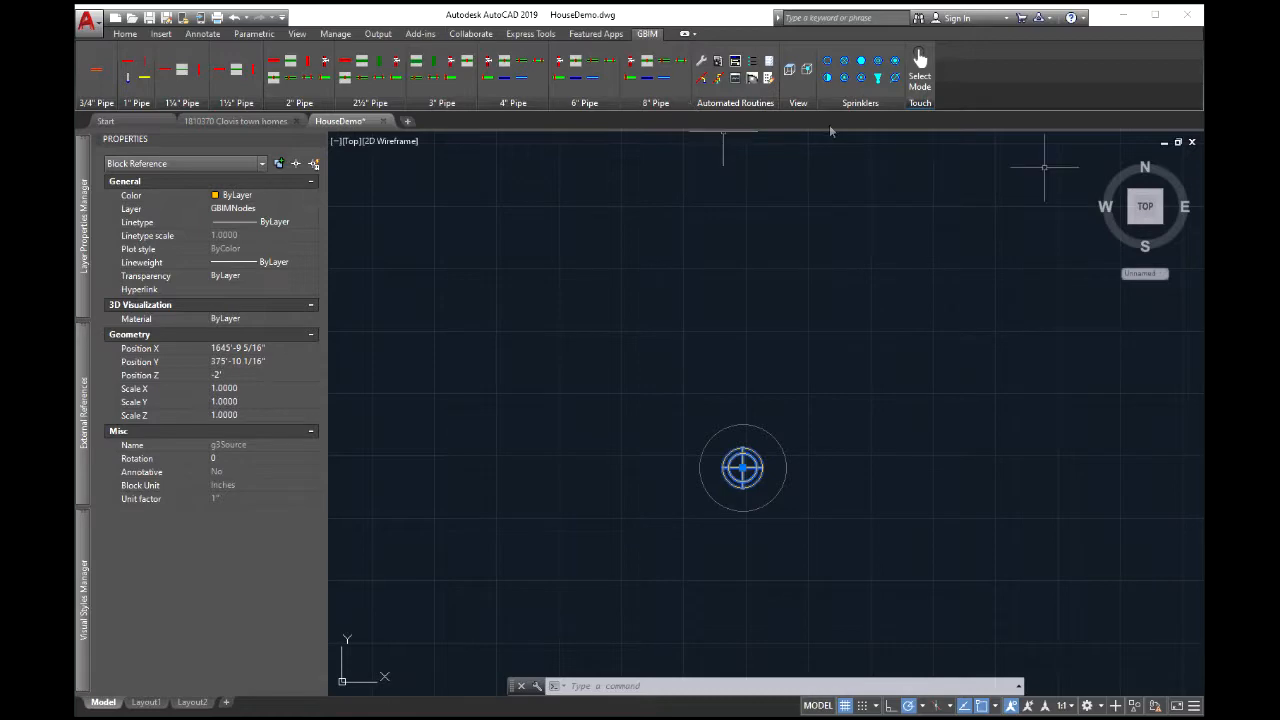
Switch to the SW Isometric view, set the selected source's Position Z to 24 inches and deselect it
click(806, 69)
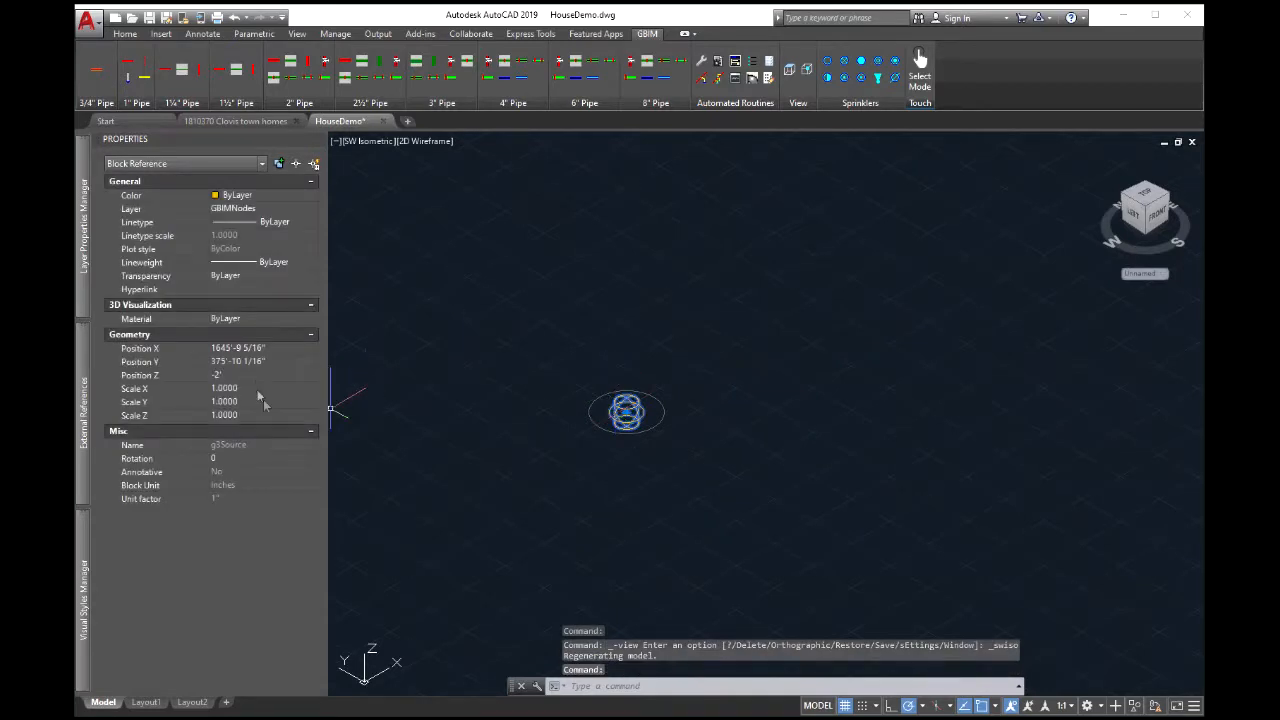
click(256, 376)
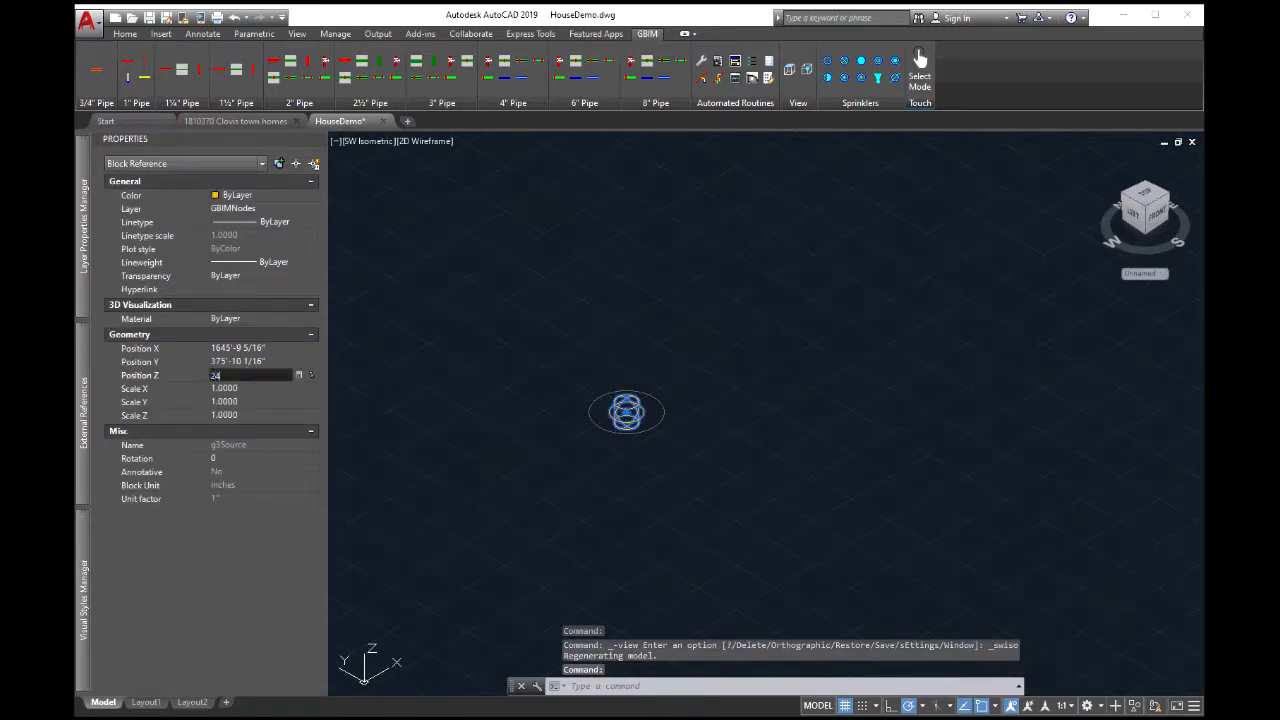
text(24)
key(Return)
key(Escape)
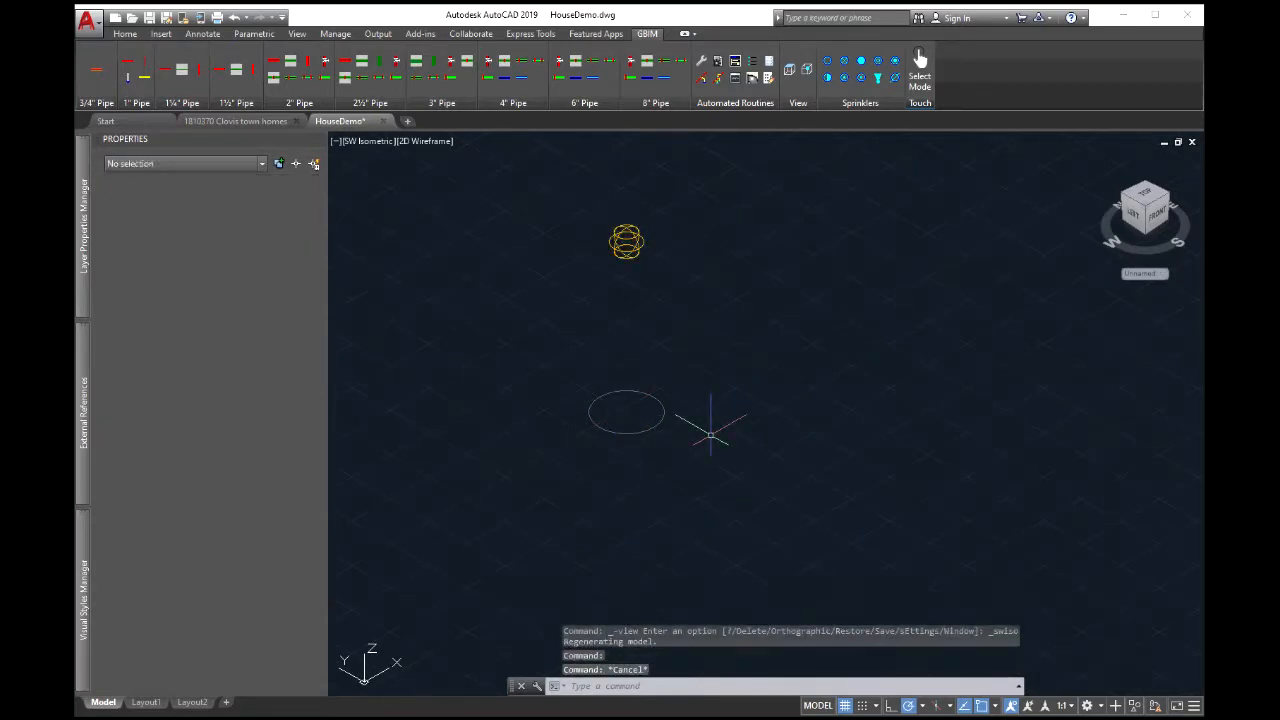
key(Escape)
Compare the raised source's position with the sprinklers and floor plan in isometric, and return to the top view
scroll(889, 451, down, 5)
scroll(860, 448, up, 3)
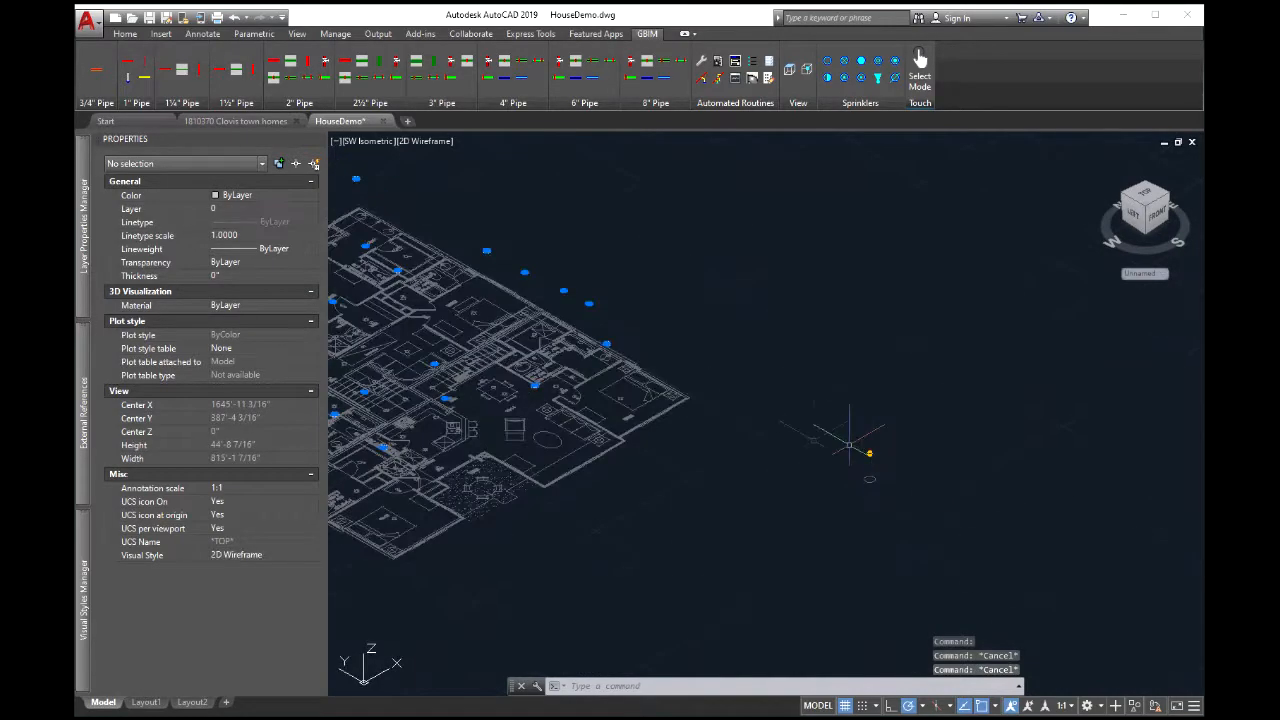
scroll(849, 446, down, 2)
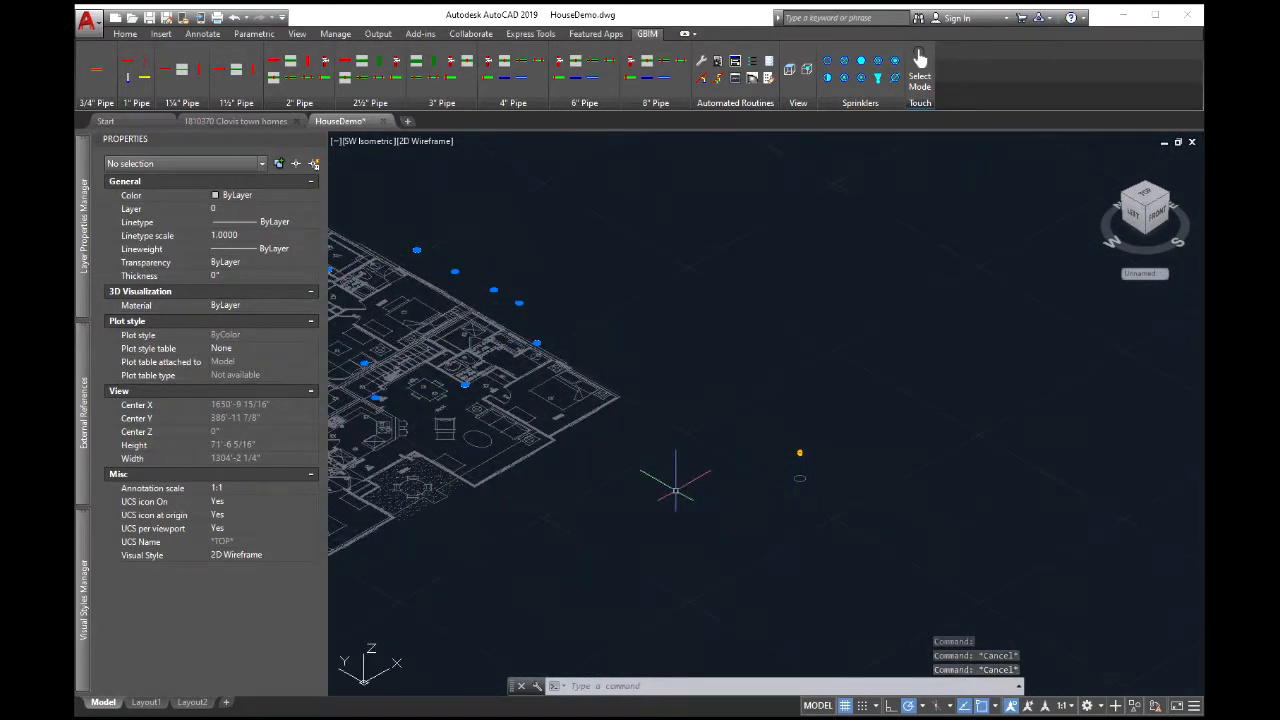
scroll(770, 470, up, 3)
scroll(779, 480, down, 7)
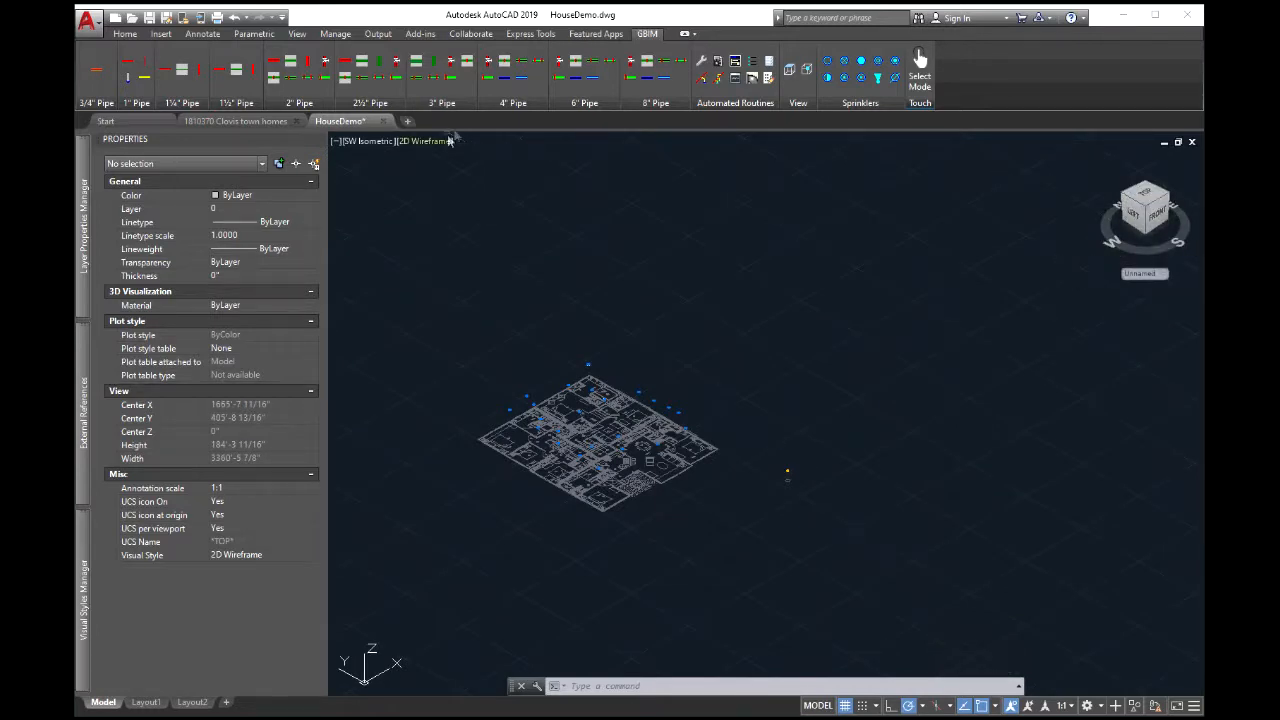
click(789, 70)
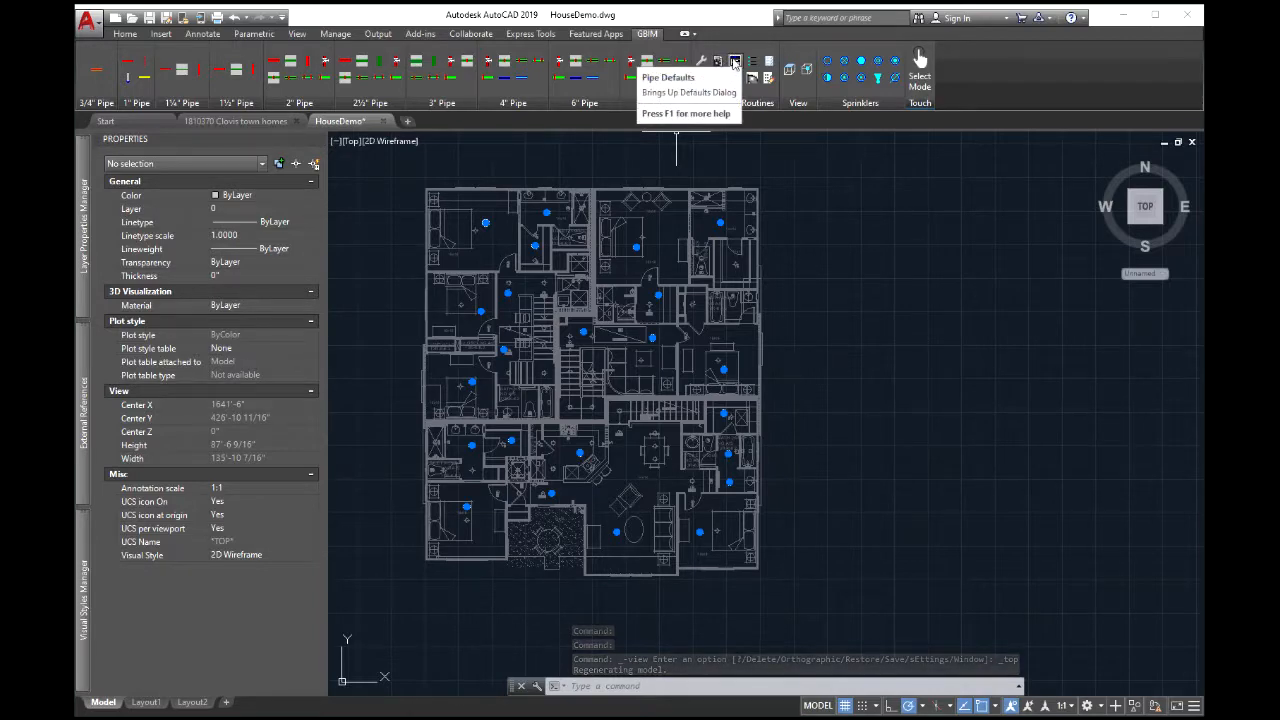
Review the 1¼" Gridline row in the pipe defaults, save the table and switch to the SW Isometric view
click(735, 63)
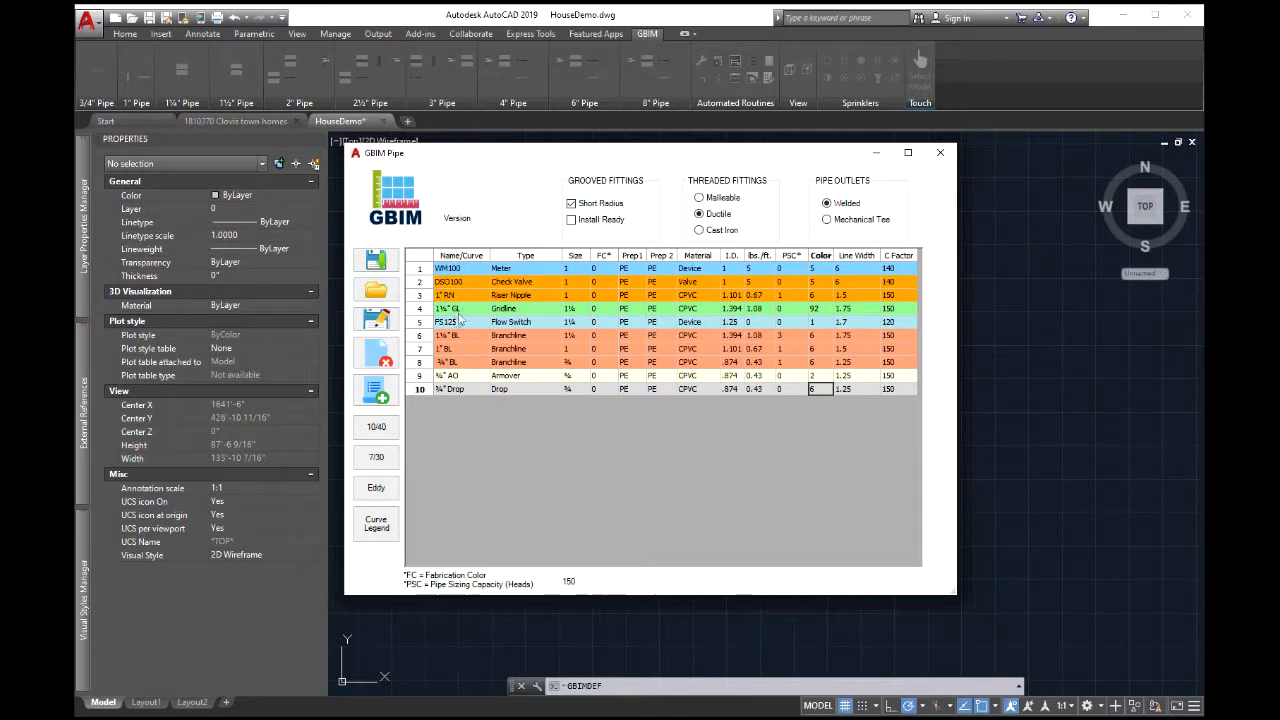
click(429, 312)
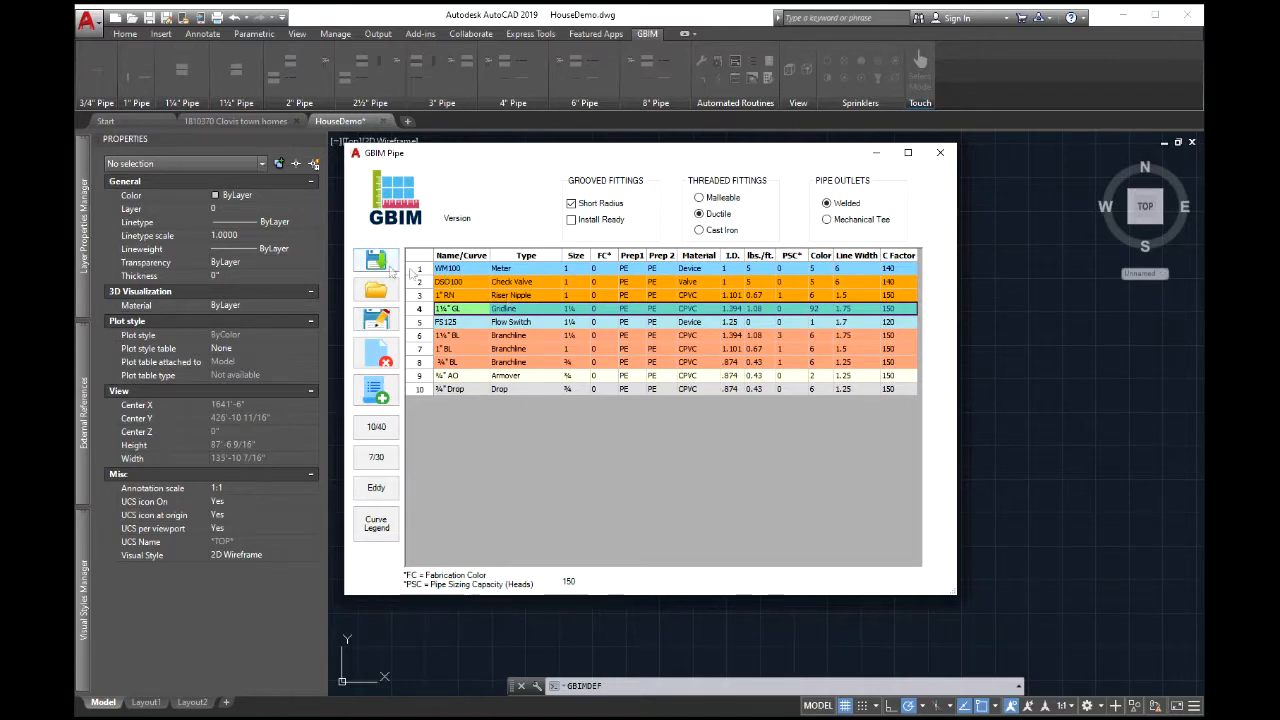
click(379, 261)
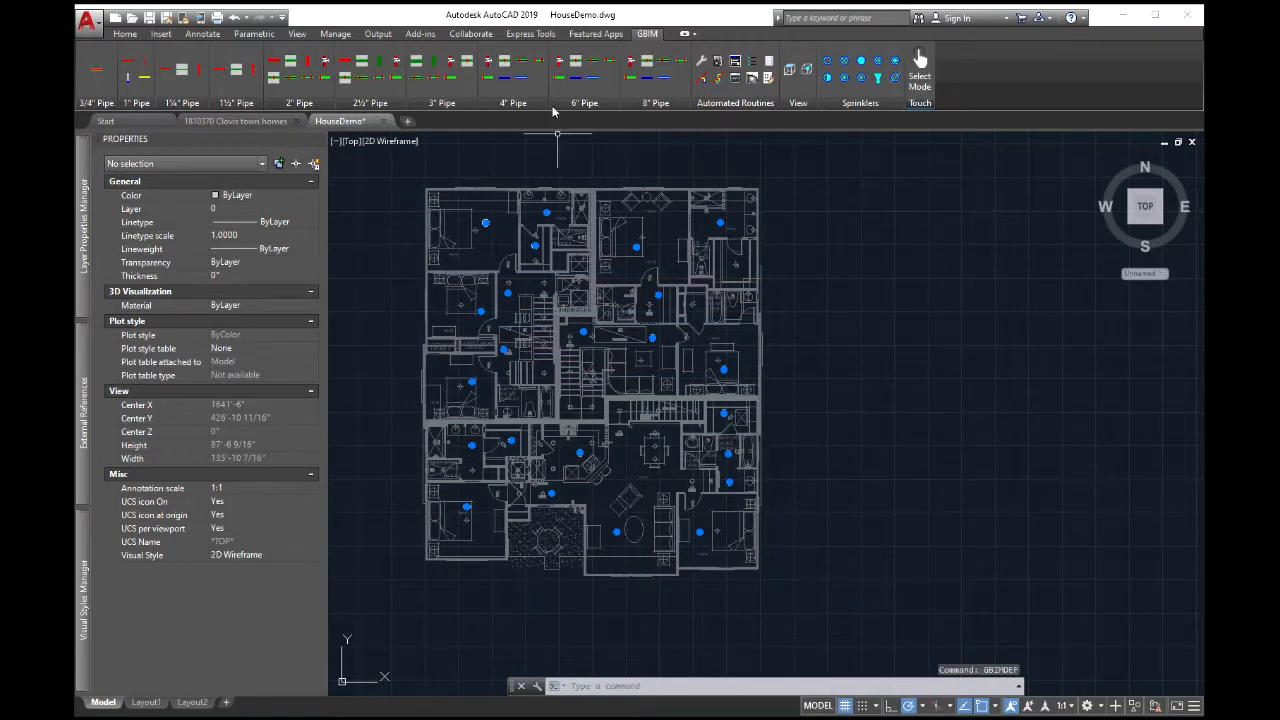
click(805, 72)
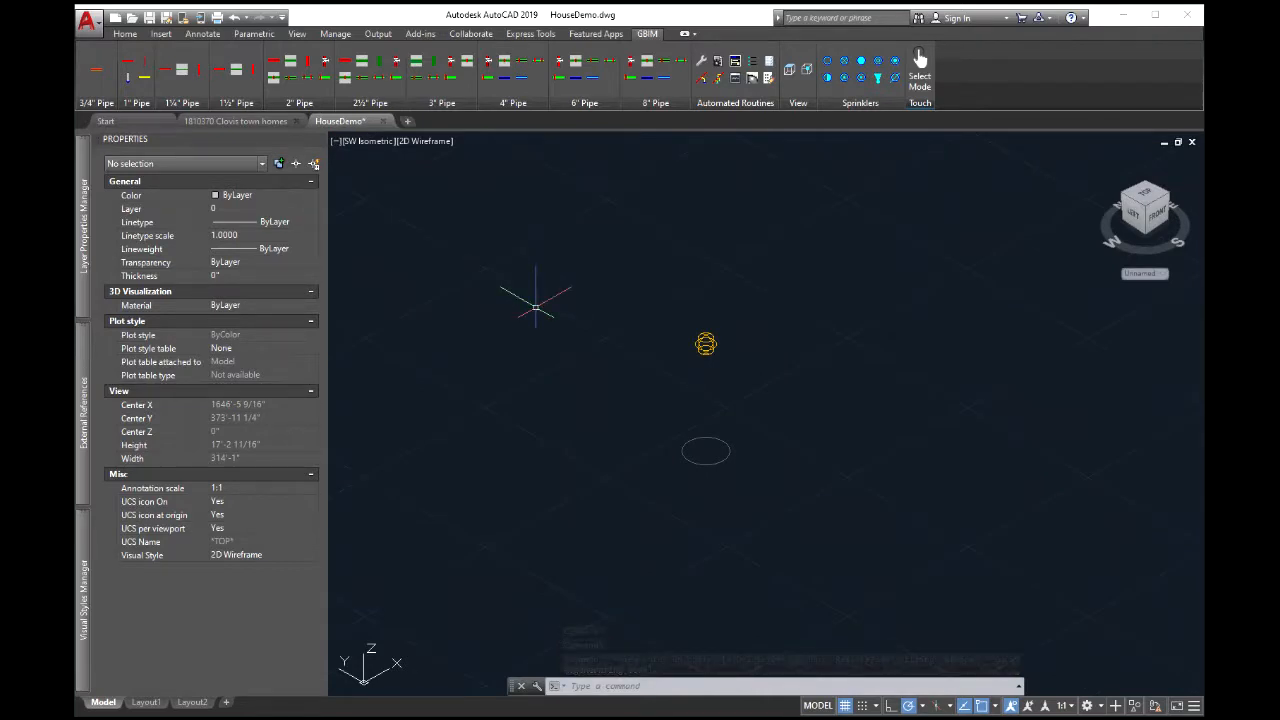
text(GP4)
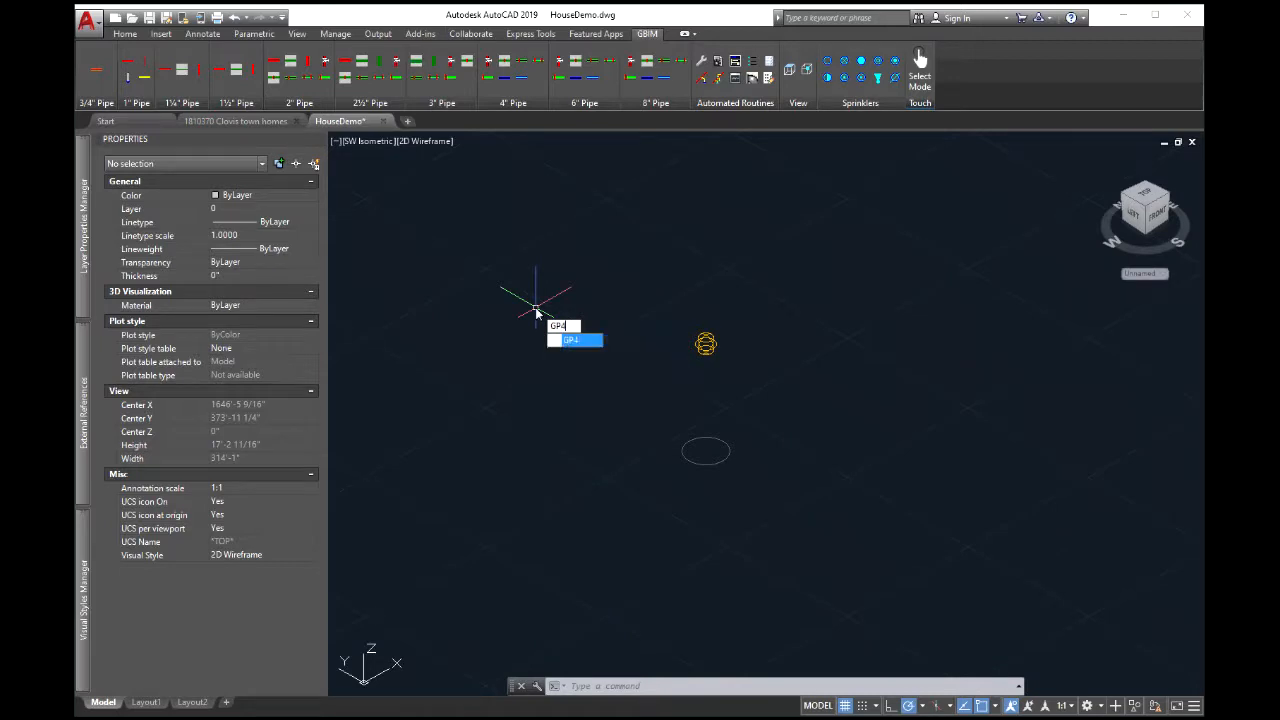
key(BackSpace)
key(BackSpace)
key(BackSpace)
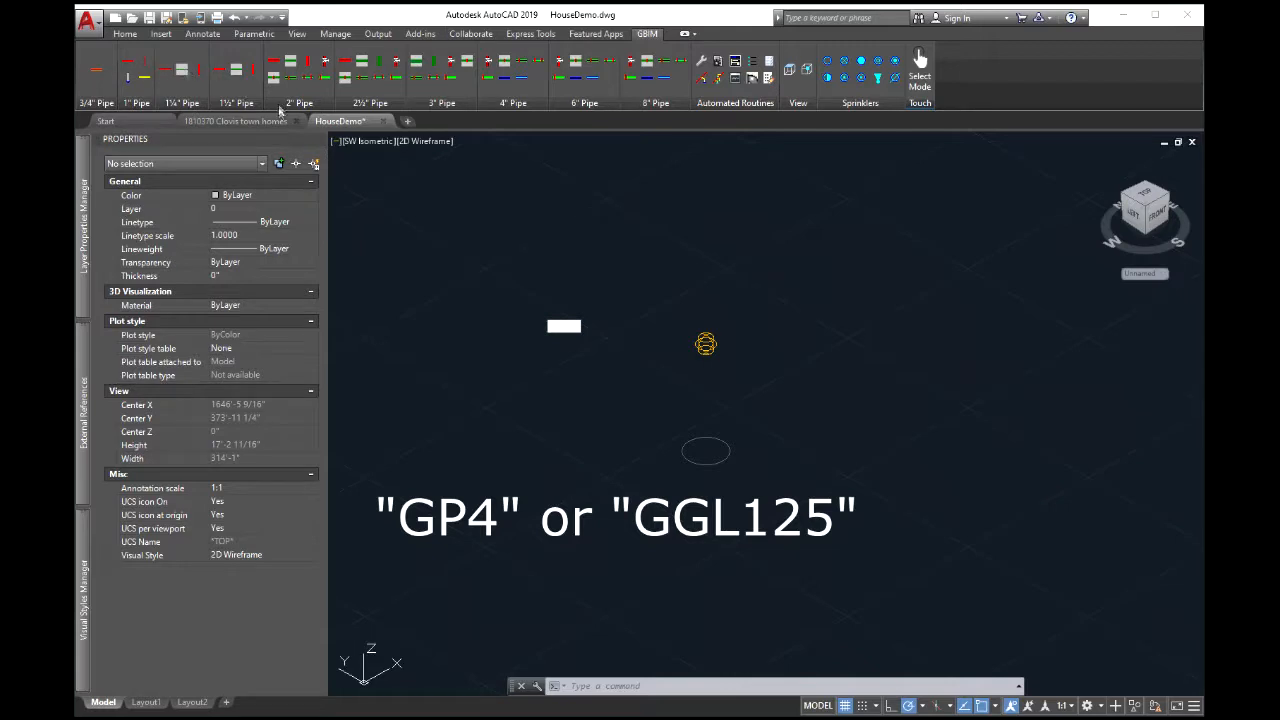
Draw 1¼" gridline pipe from the source straight down to the circle's center and horizontally north with Ortho on, and end the command
click(176, 75)
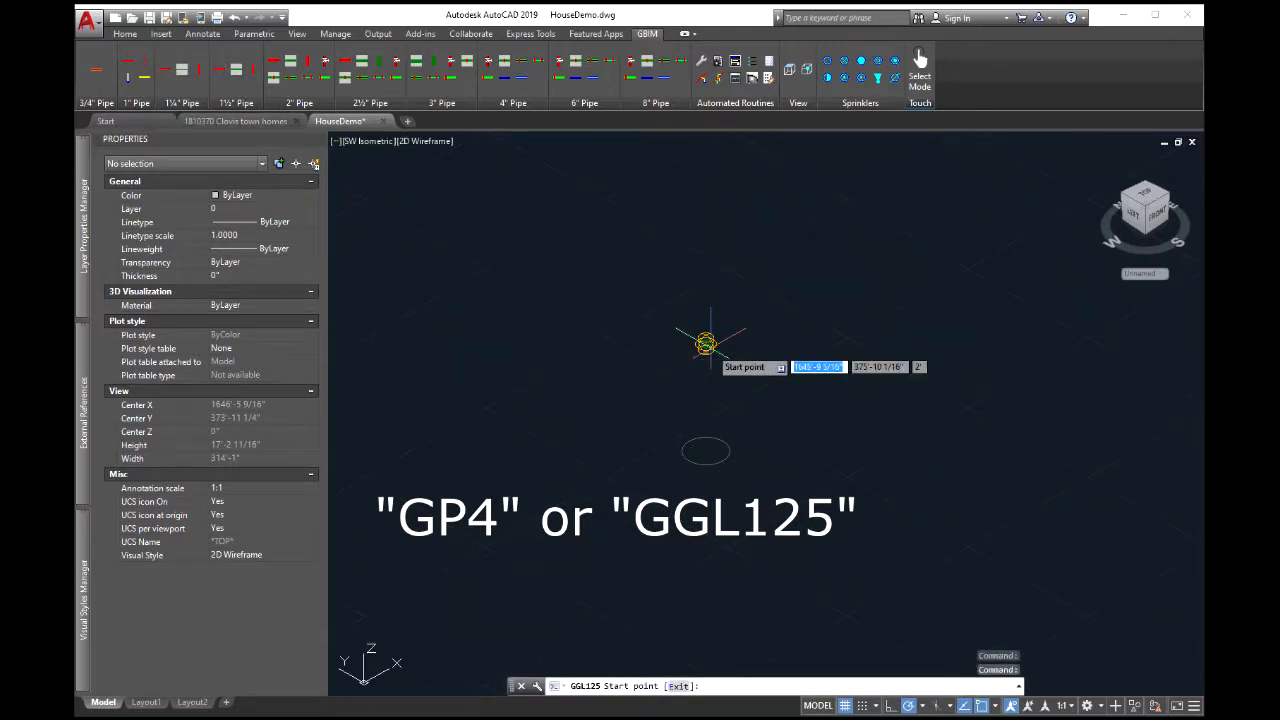
click(706, 450)
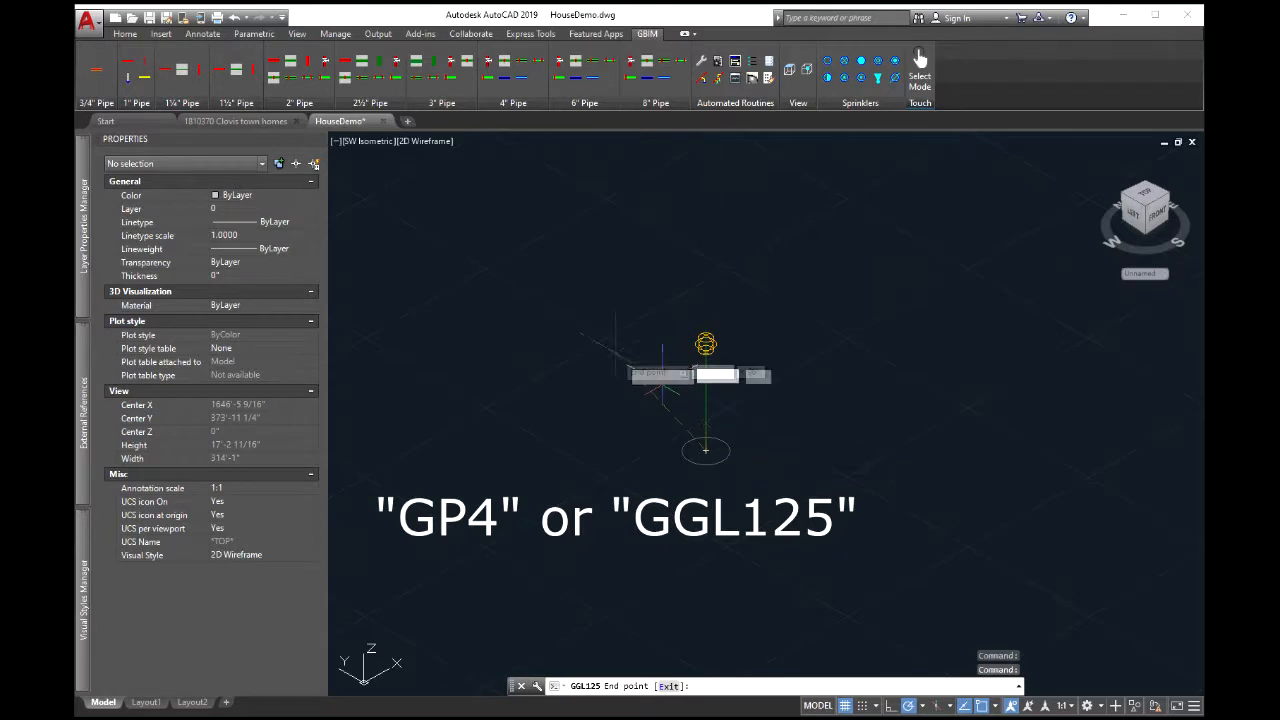
key(F8)
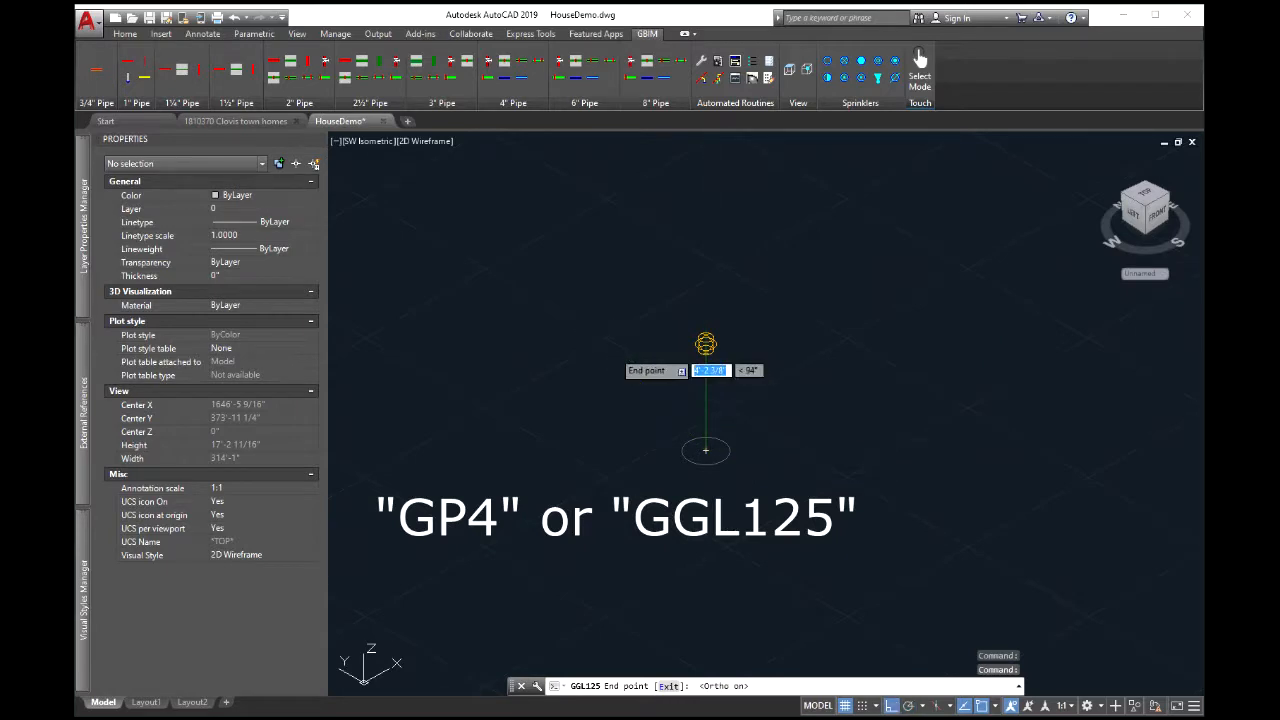
scroll(552, 357, down, 2)
middle_drag(560, 363, 712, 464)
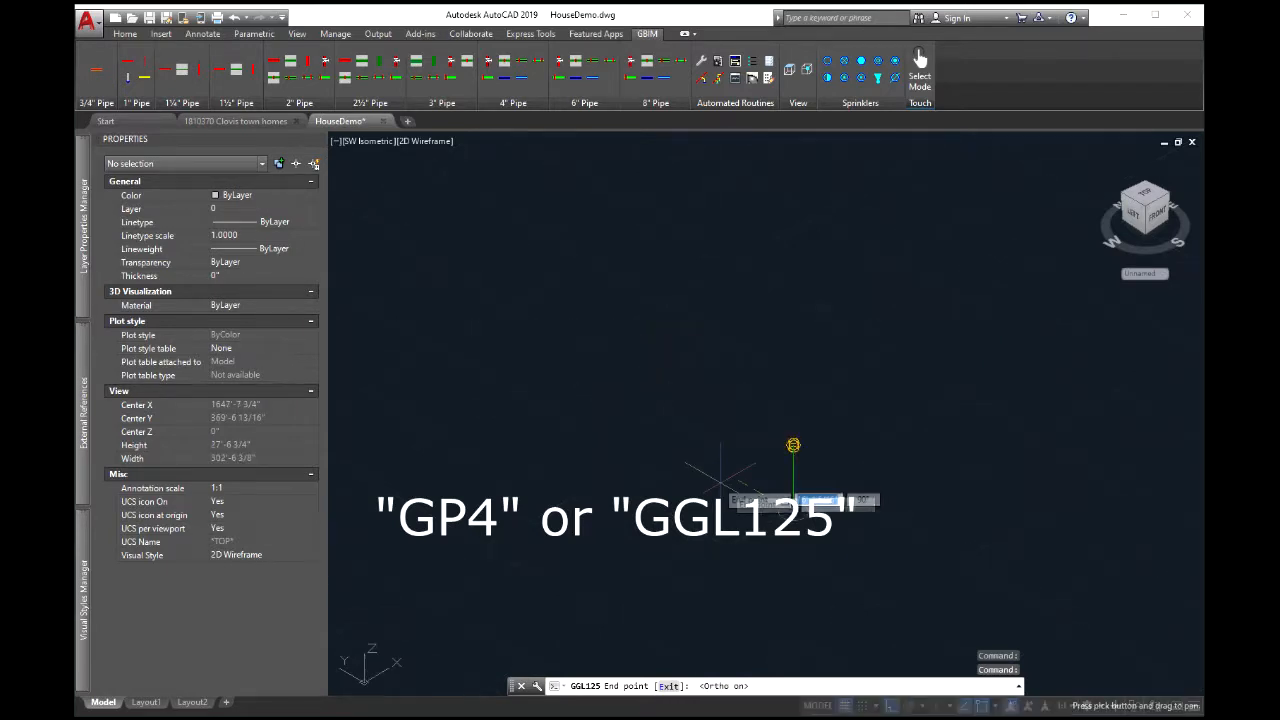
scroll(773, 508, up, 2)
scroll(772, 505, up, 2)
click(601, 395)
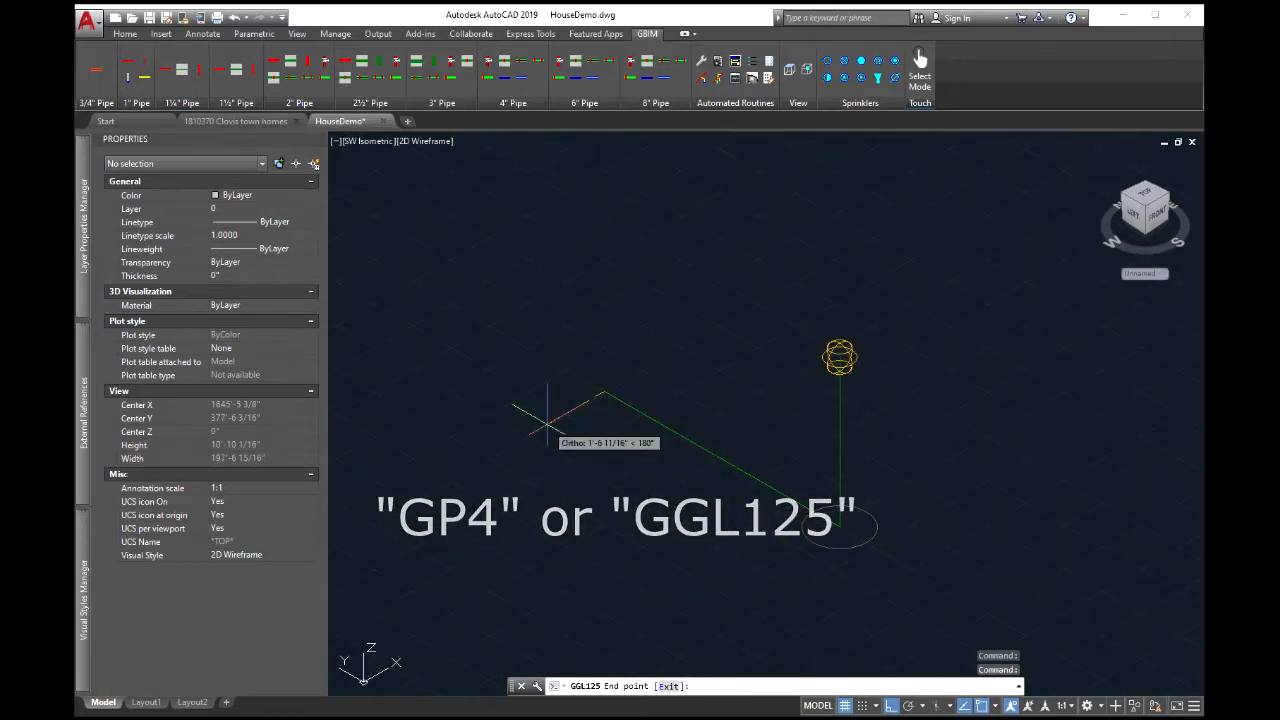
key(Escape)
scroll(750, 330, down, 2)
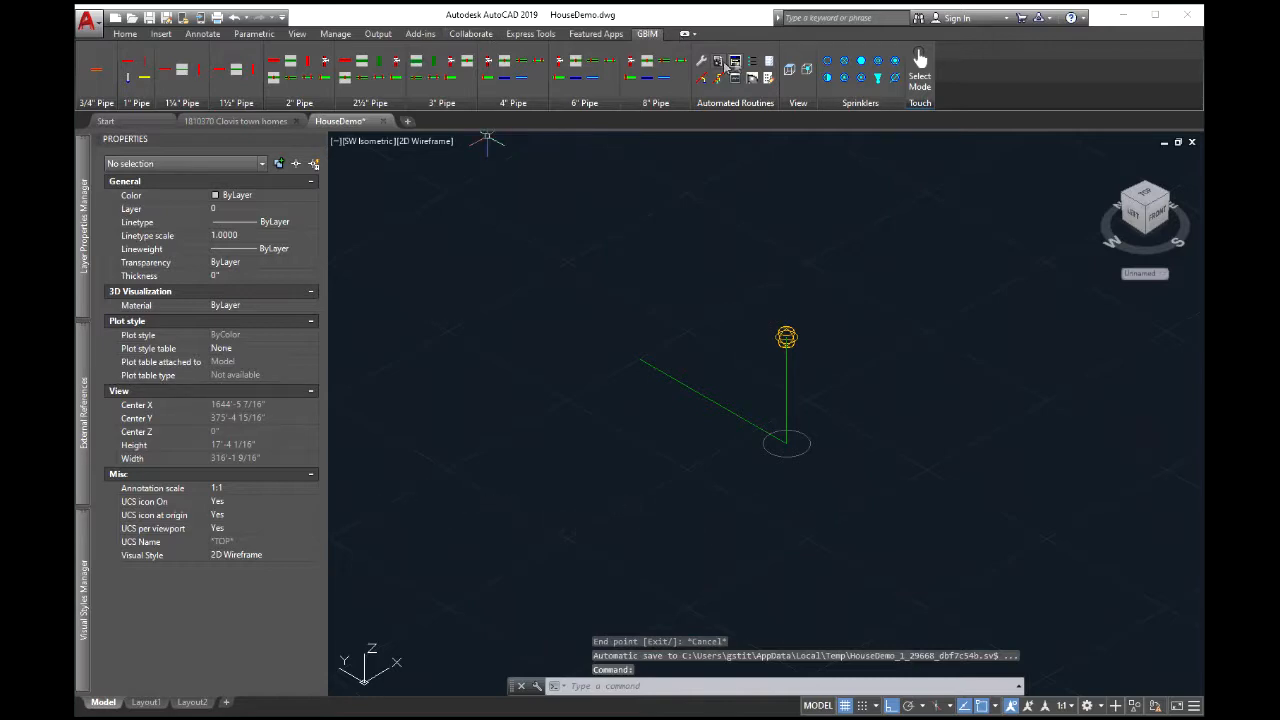
Return to the top view and examine the open north end of the new gridline pipe
click(799, 72)
scroll(643, 432, up, 3)
scroll(594, 257, up, 2)
middle_drag(594, 257, 829, 460)
scroll(726, 306, up, 2)
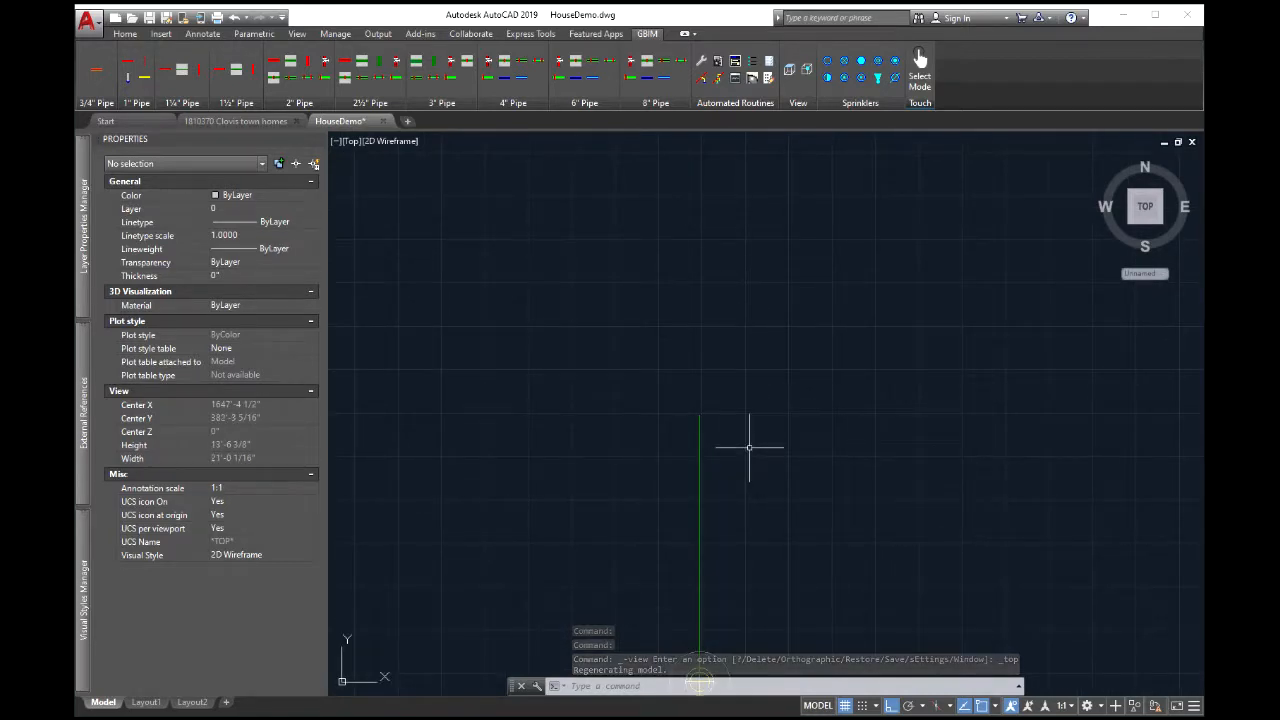
scroll(740, 417, down, 2)
scroll(740, 417, up, 6)
middle_drag(727, 369, 782, 409)
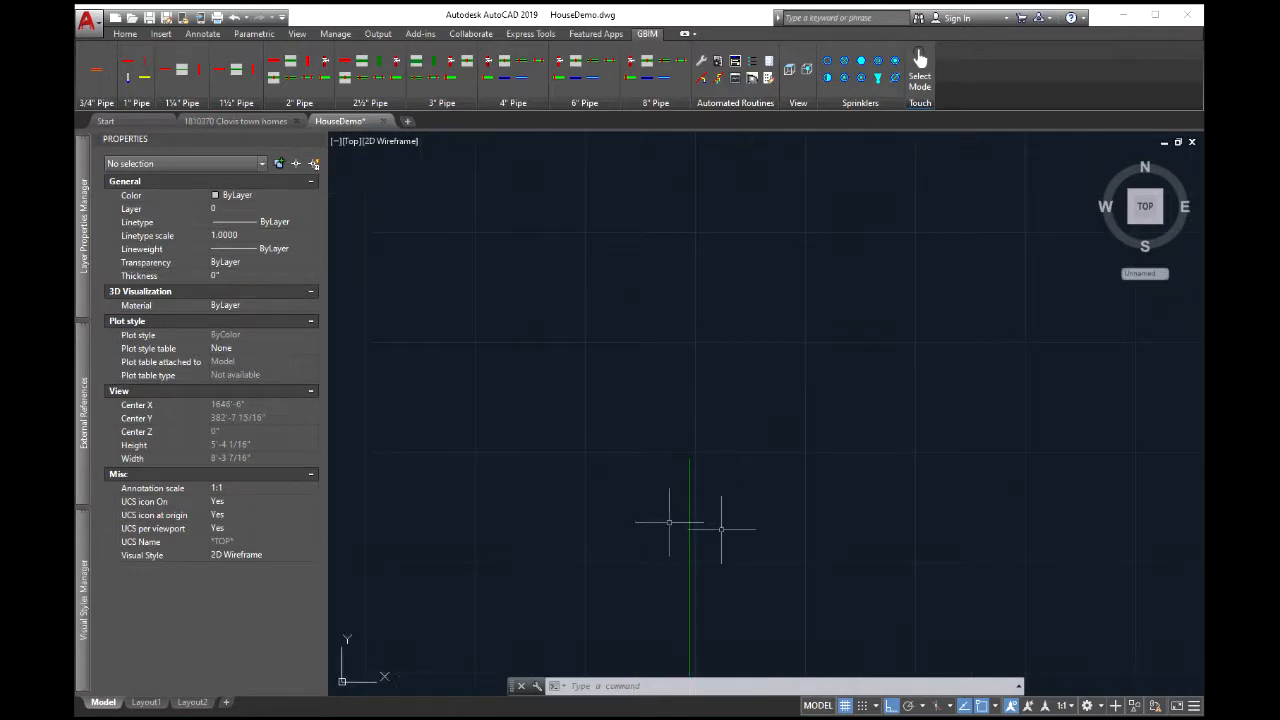
middle_drag(768, 300, 719, 327)
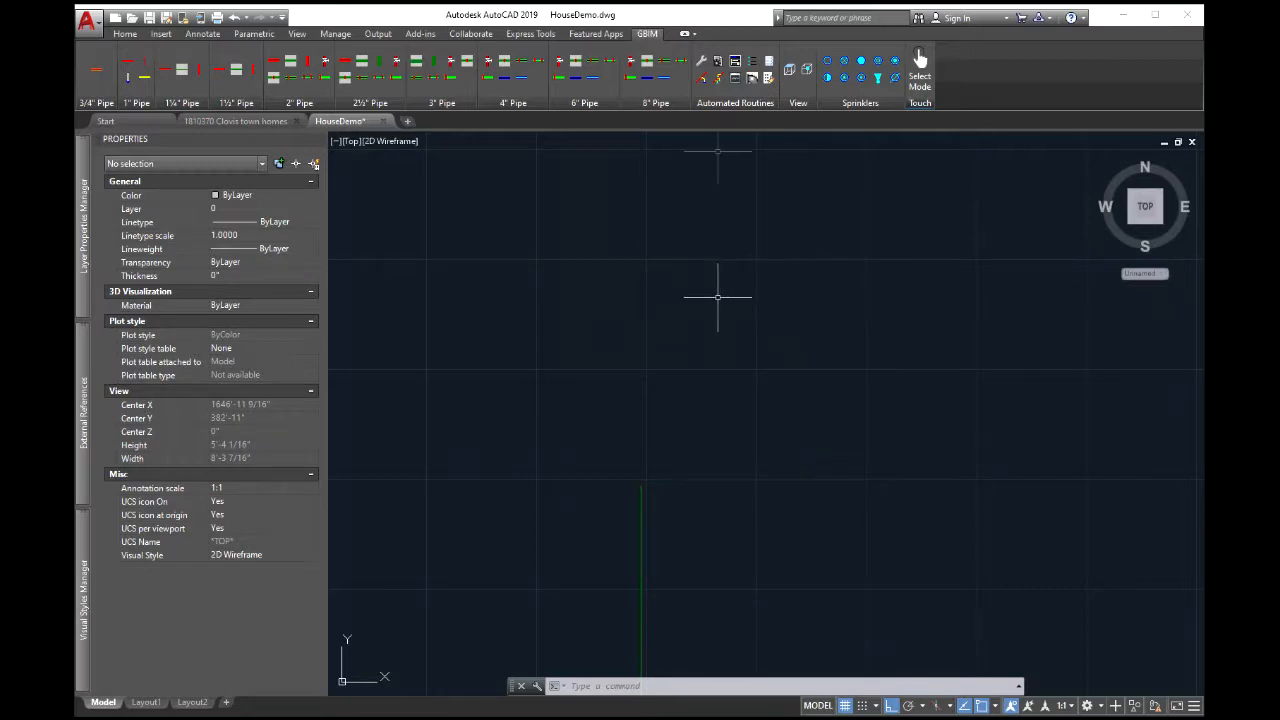
Make the WM100 Meter row the active pipe type in the pipe defaults, and save and close the table
click(735, 62)
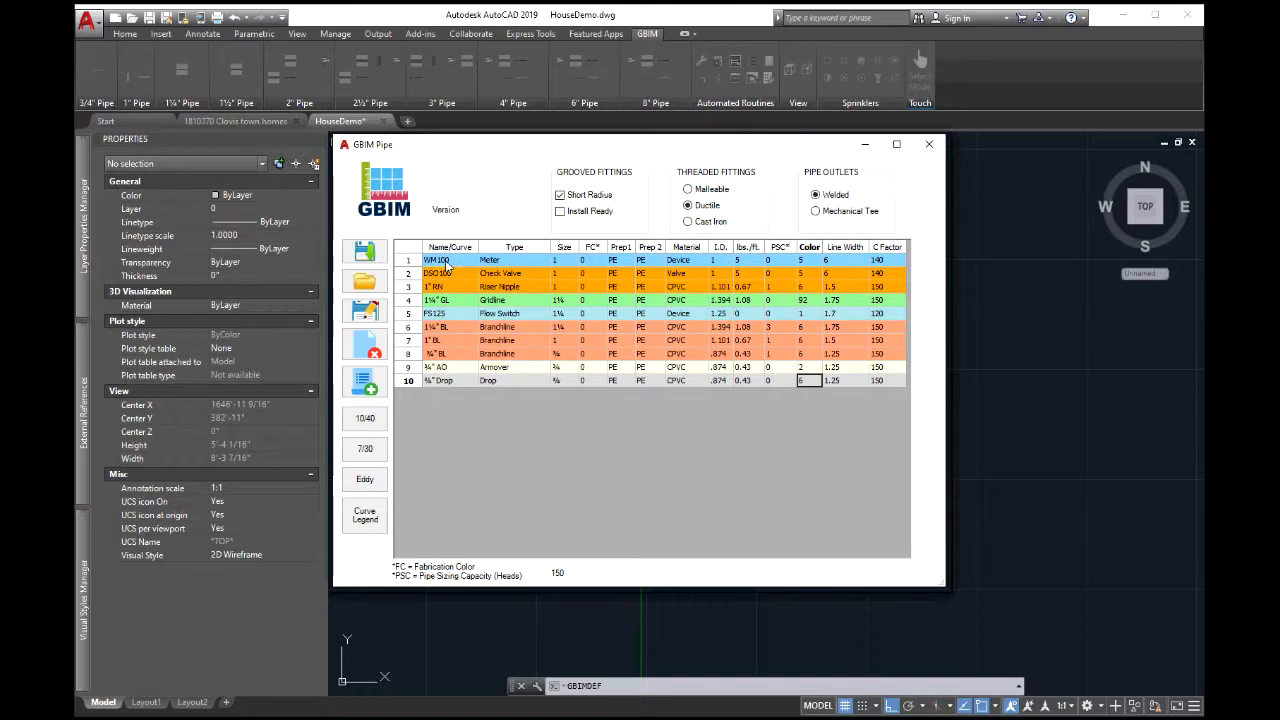
click(408, 262)
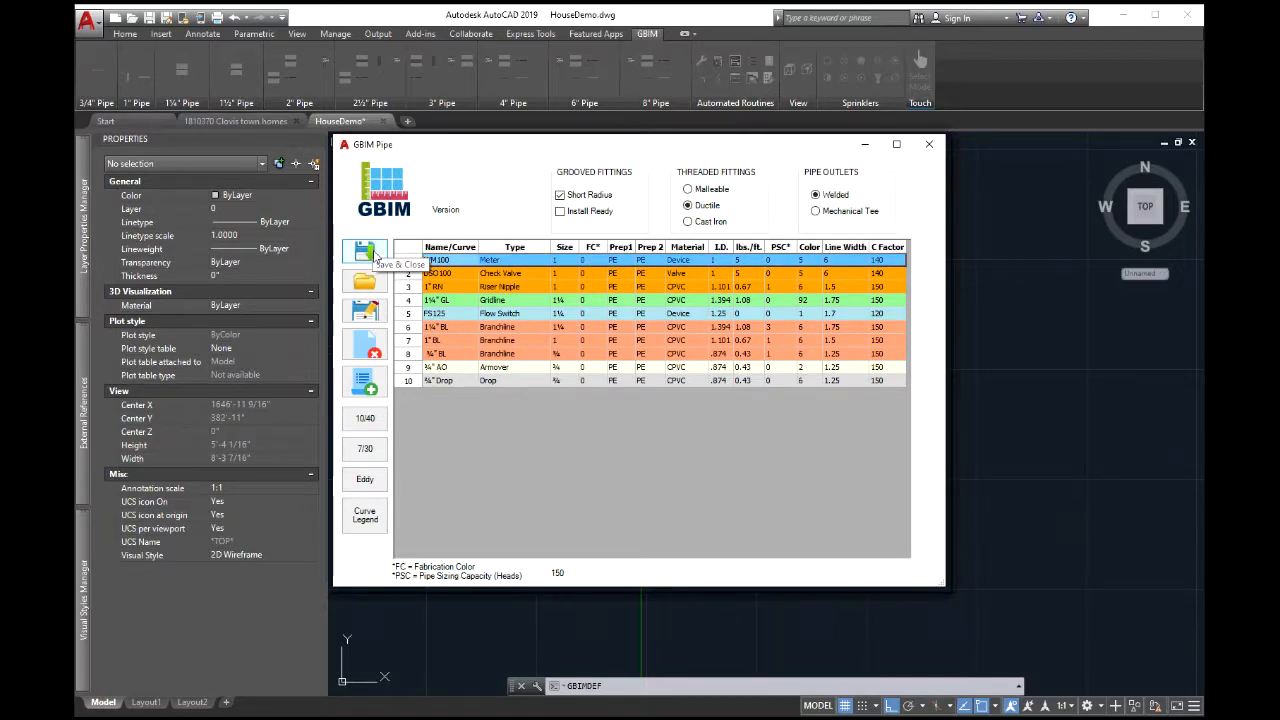
click(366, 253)
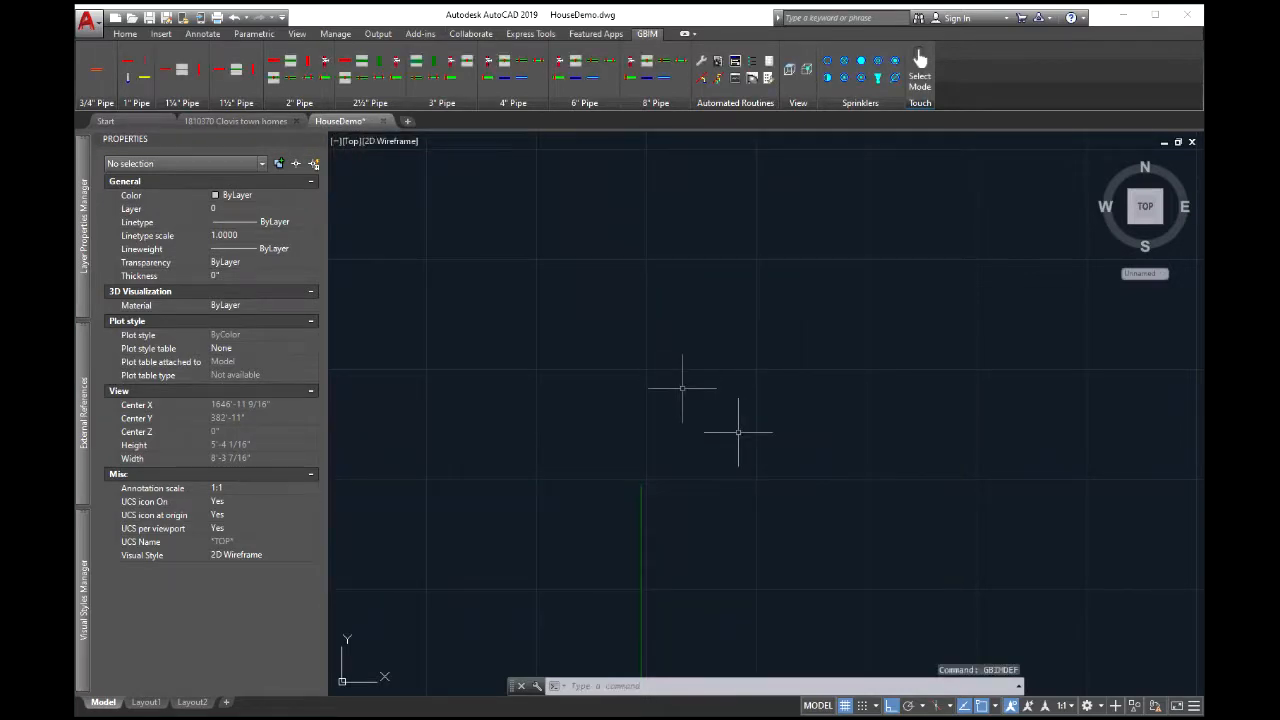
Draw a 12" meter segment with the GP command from the gridline pipe's open end straight north, and end the command
text(GP)
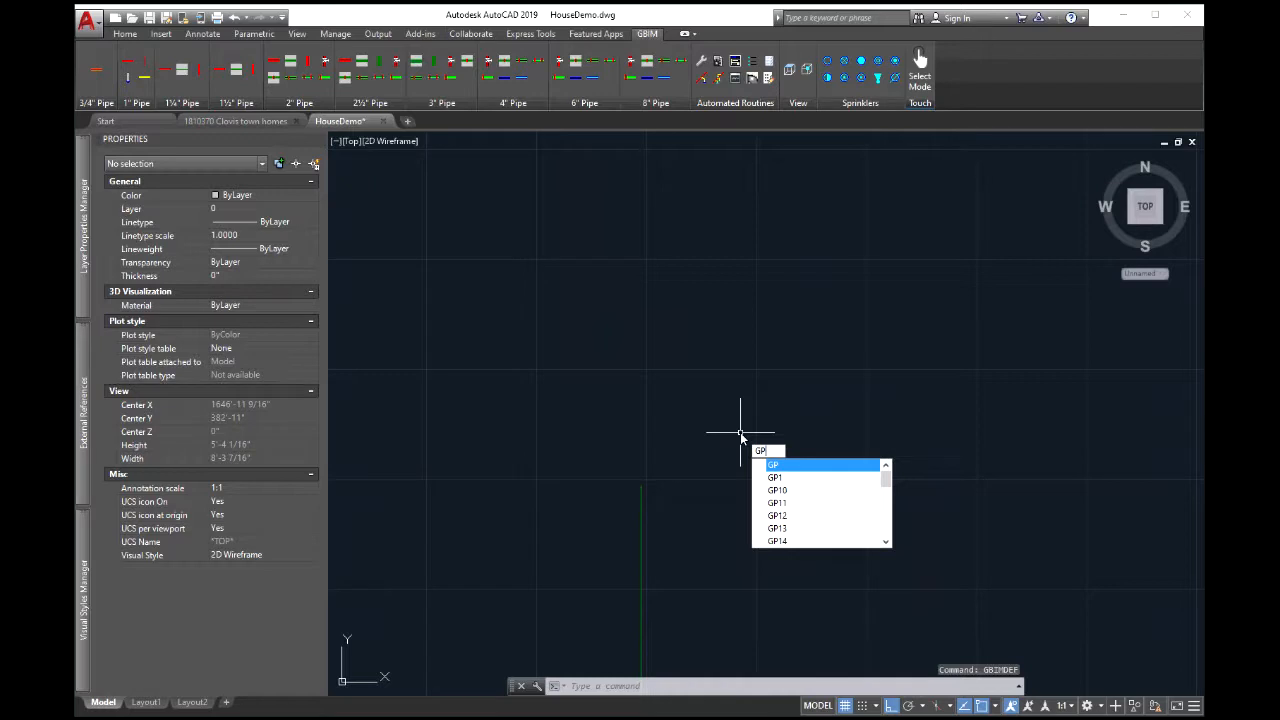
key(Return)
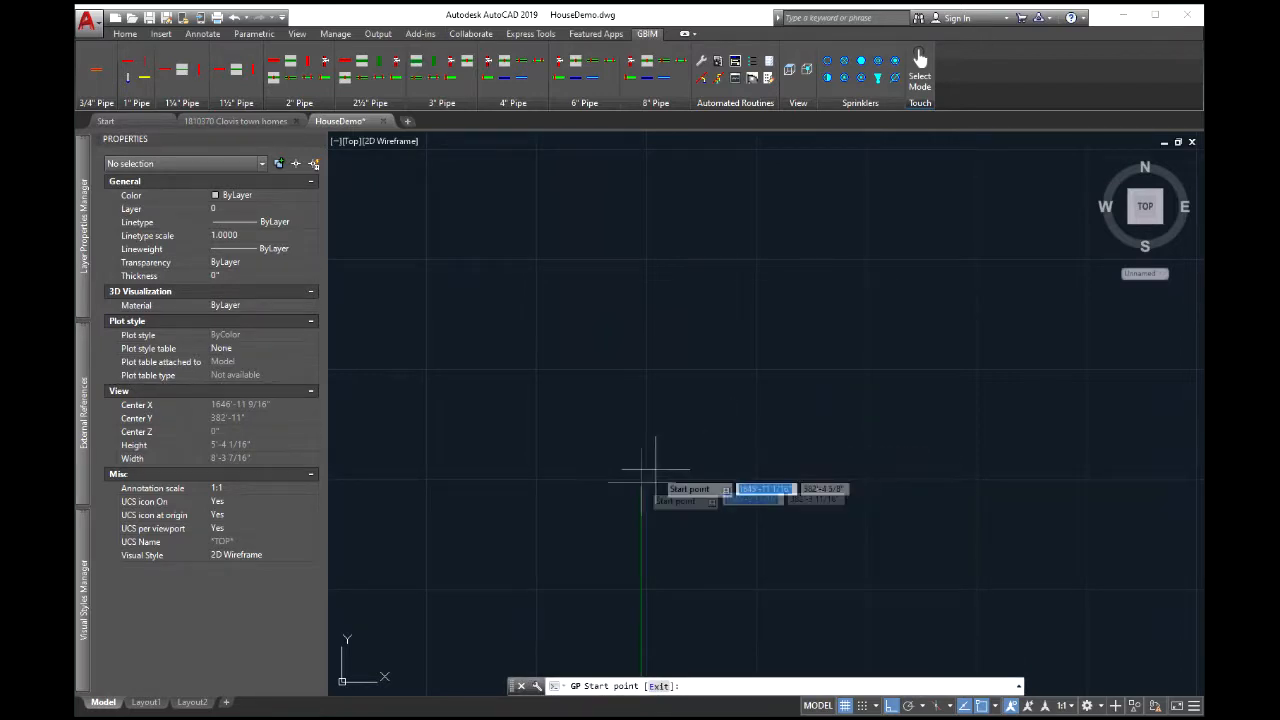
click(640, 486)
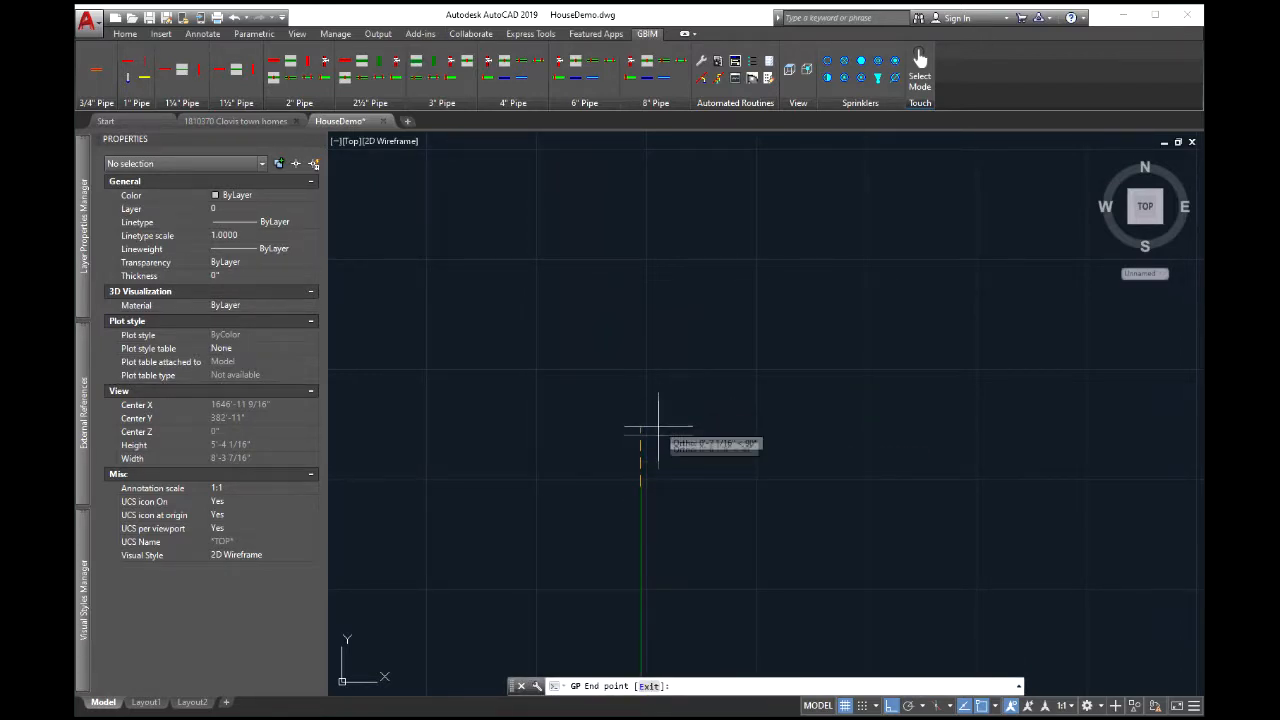
text(12)
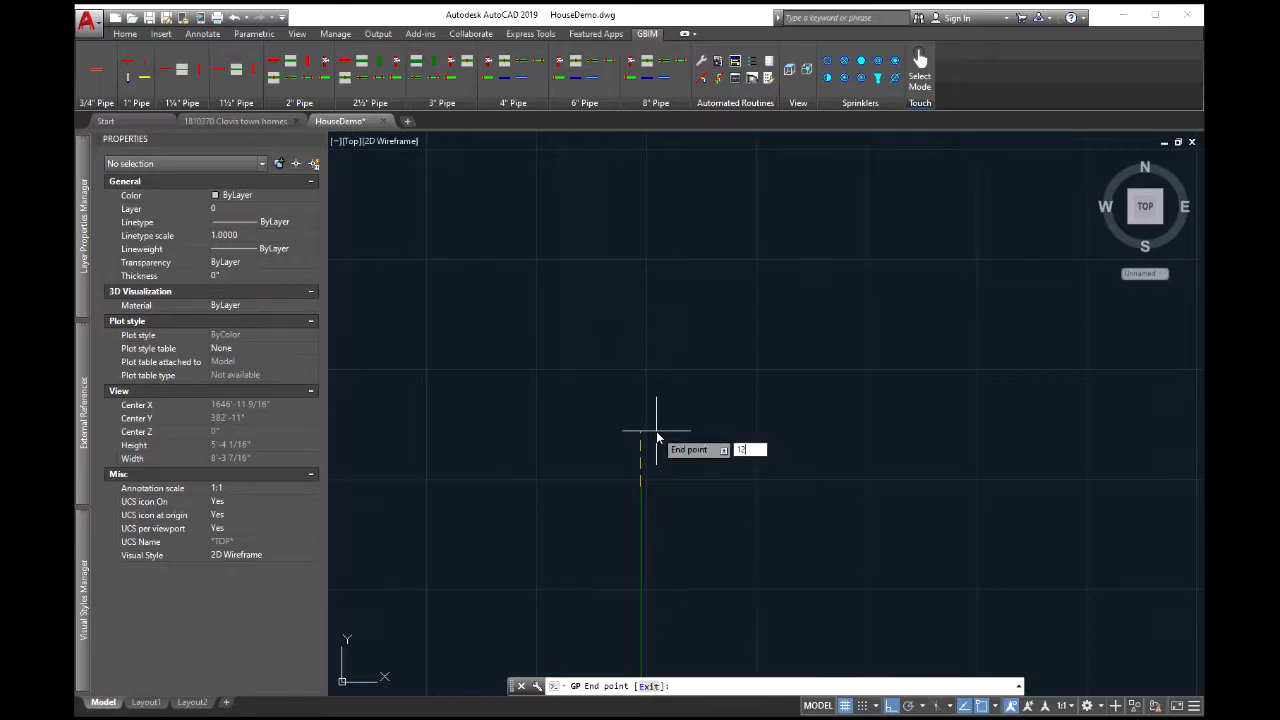
key(Return)
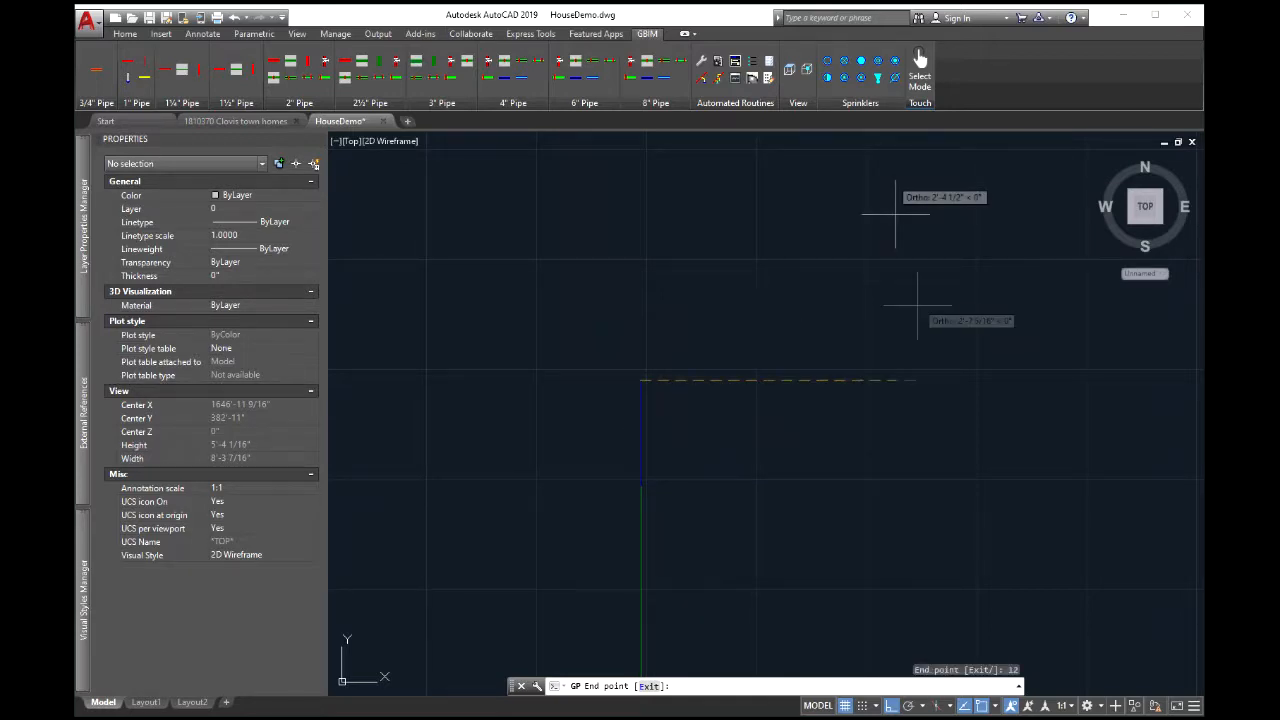
key(Escape)
Draw 1¼" gridline pipe from the meter's north end about 20' north and about 5'-3" west, stopping just outside the house's southeast corner
scroll(688, 425, down, 2)
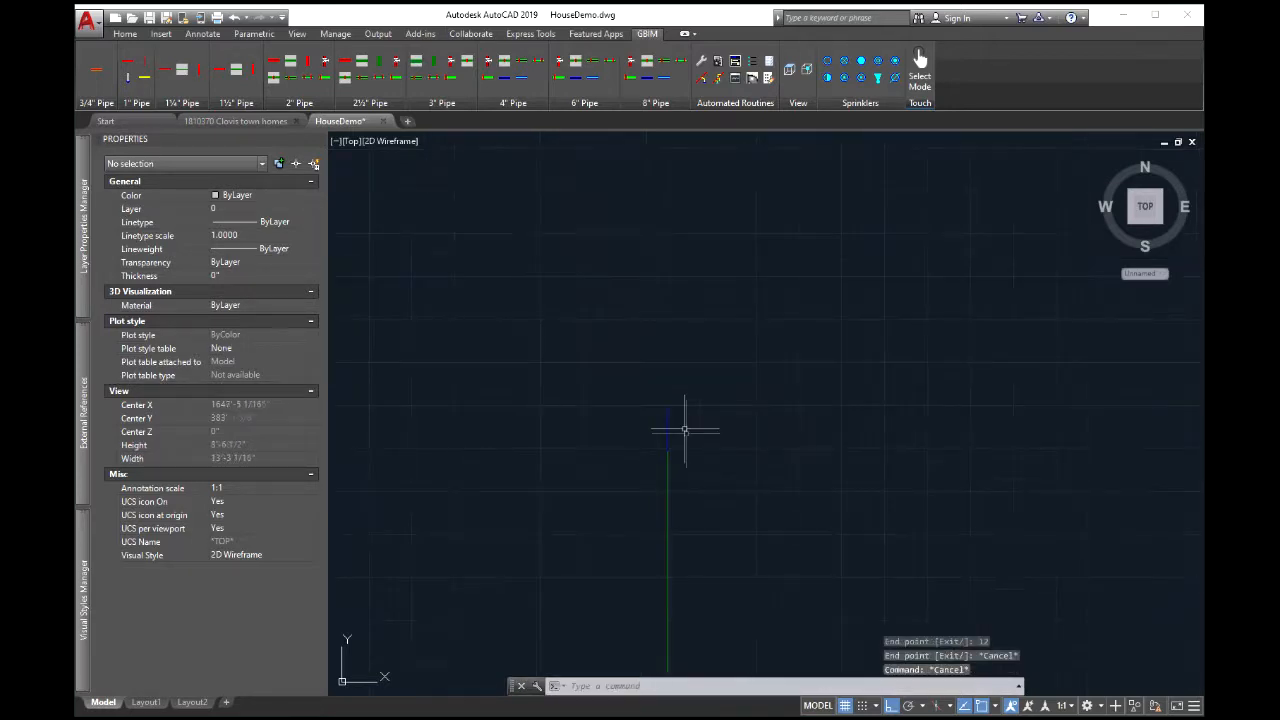
scroll(730, 400, down, 4)
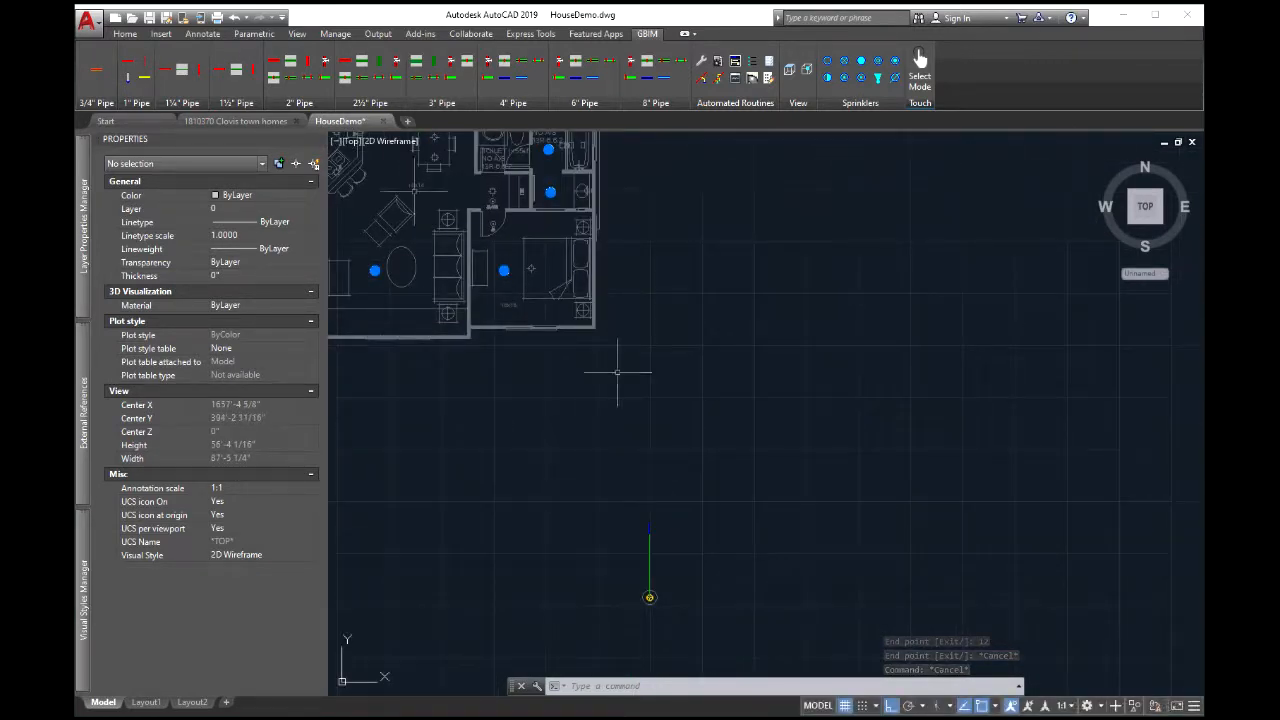
click(182, 75)
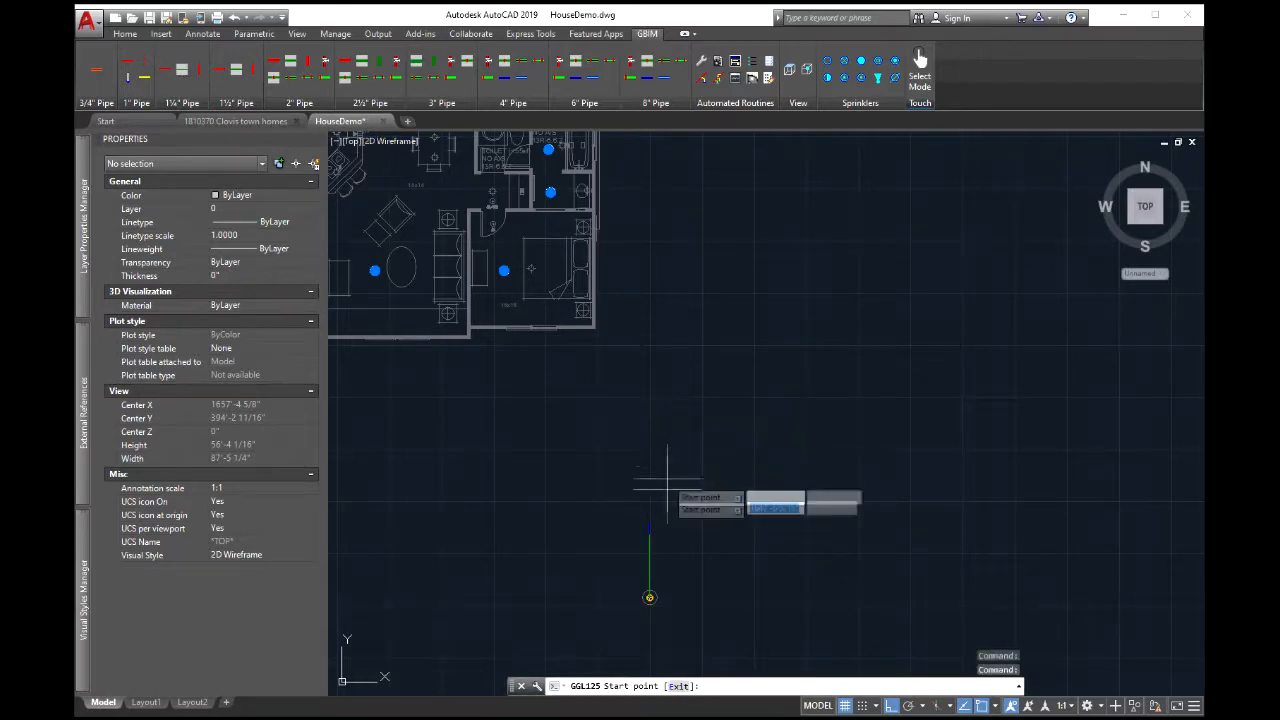
click(650, 519)
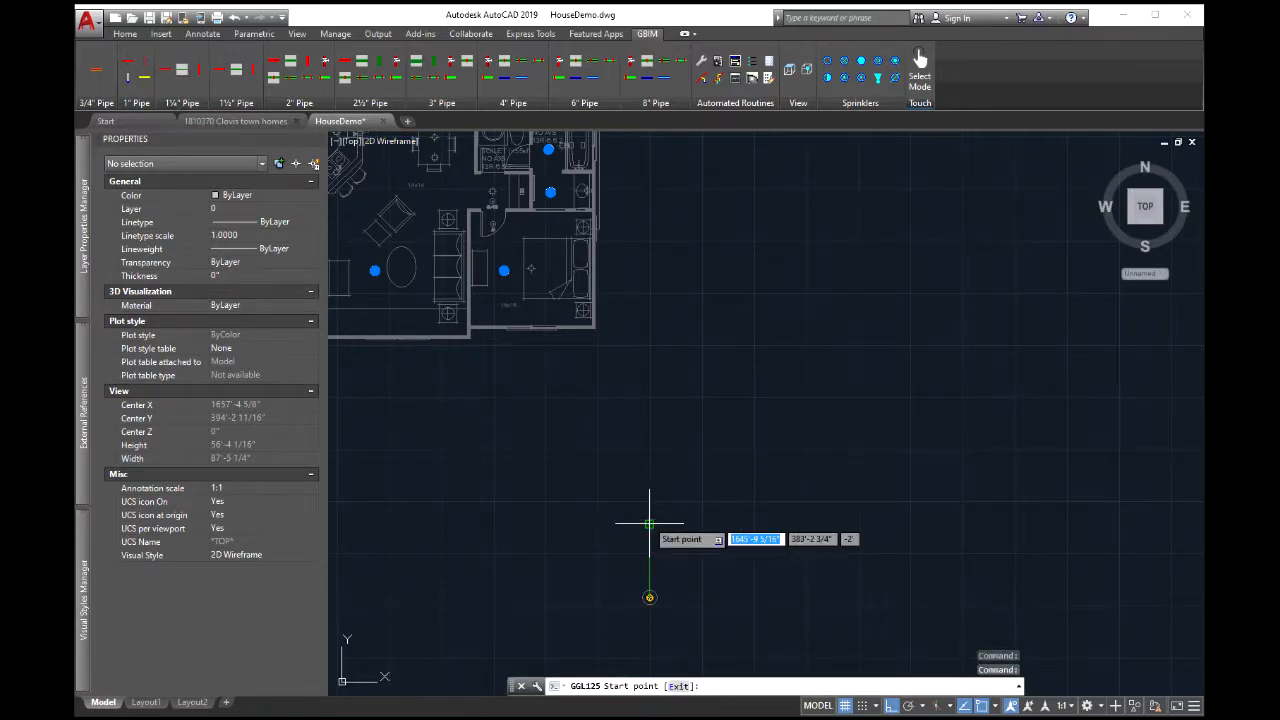
middle_drag(661, 290, 777, 478)
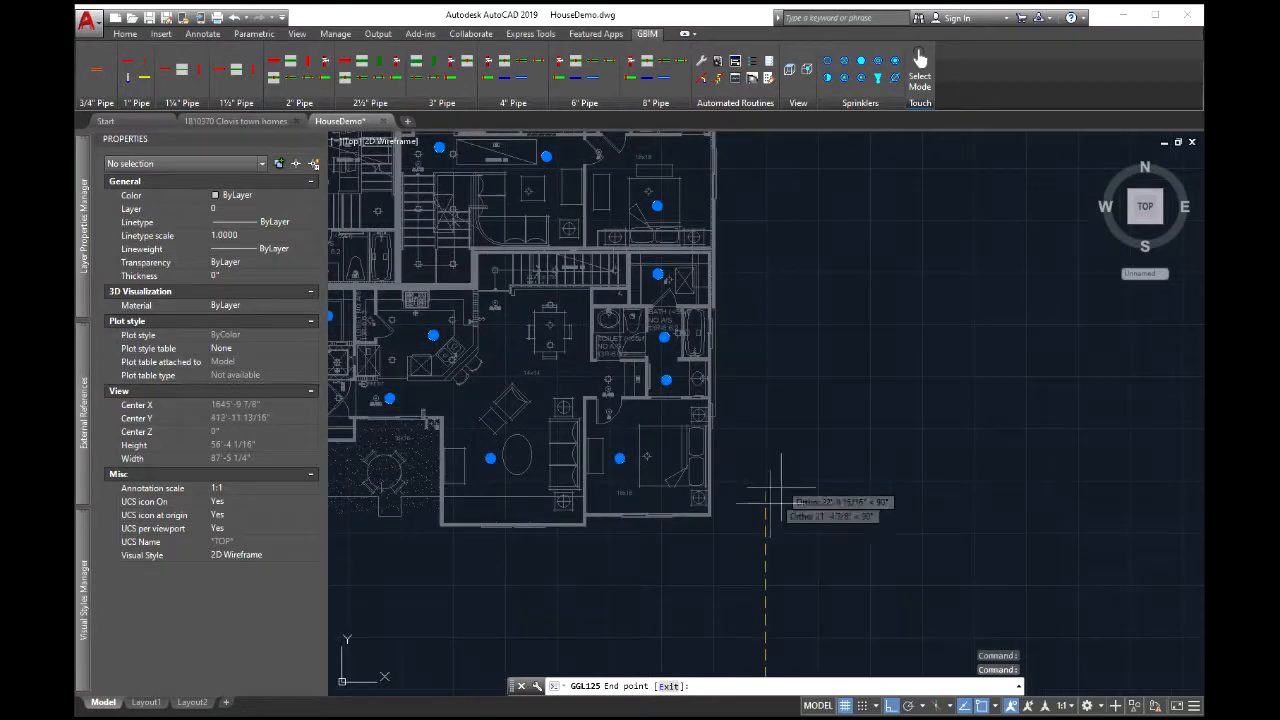
scroll(765, 475, up, 4)
middle_drag(749, 457, 765, 197)
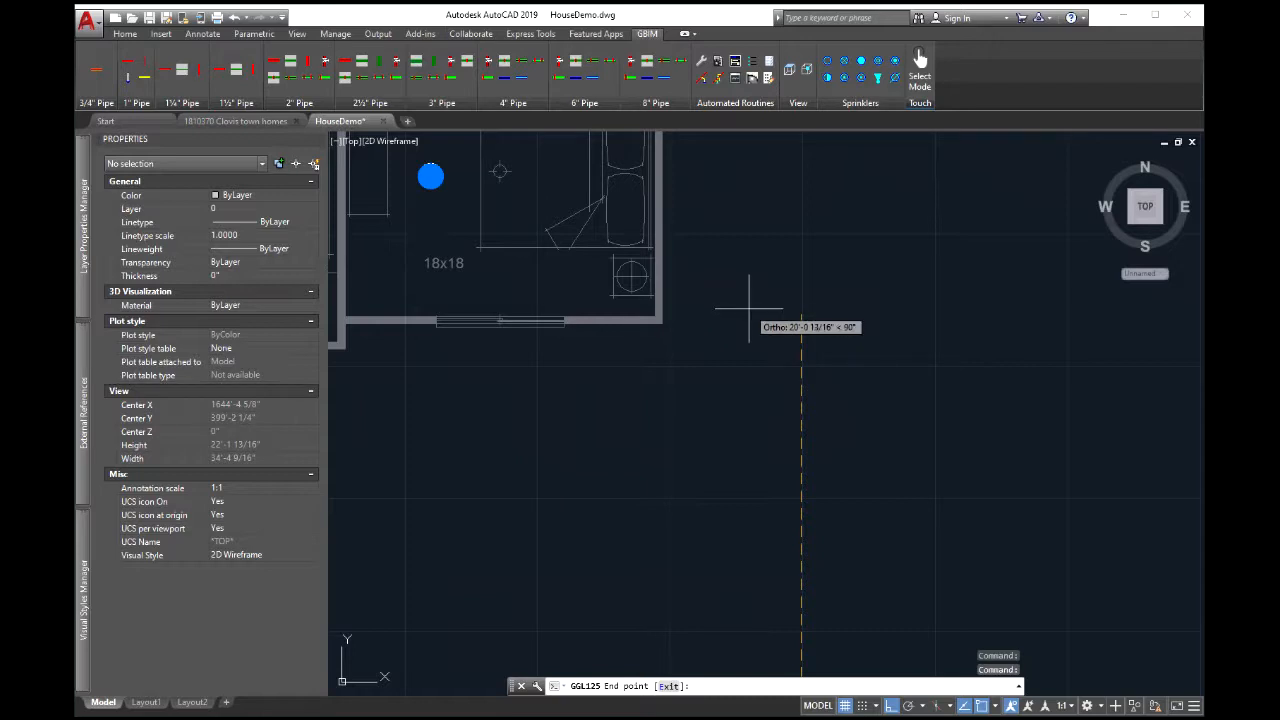
scroll(700, 318, up, 8)
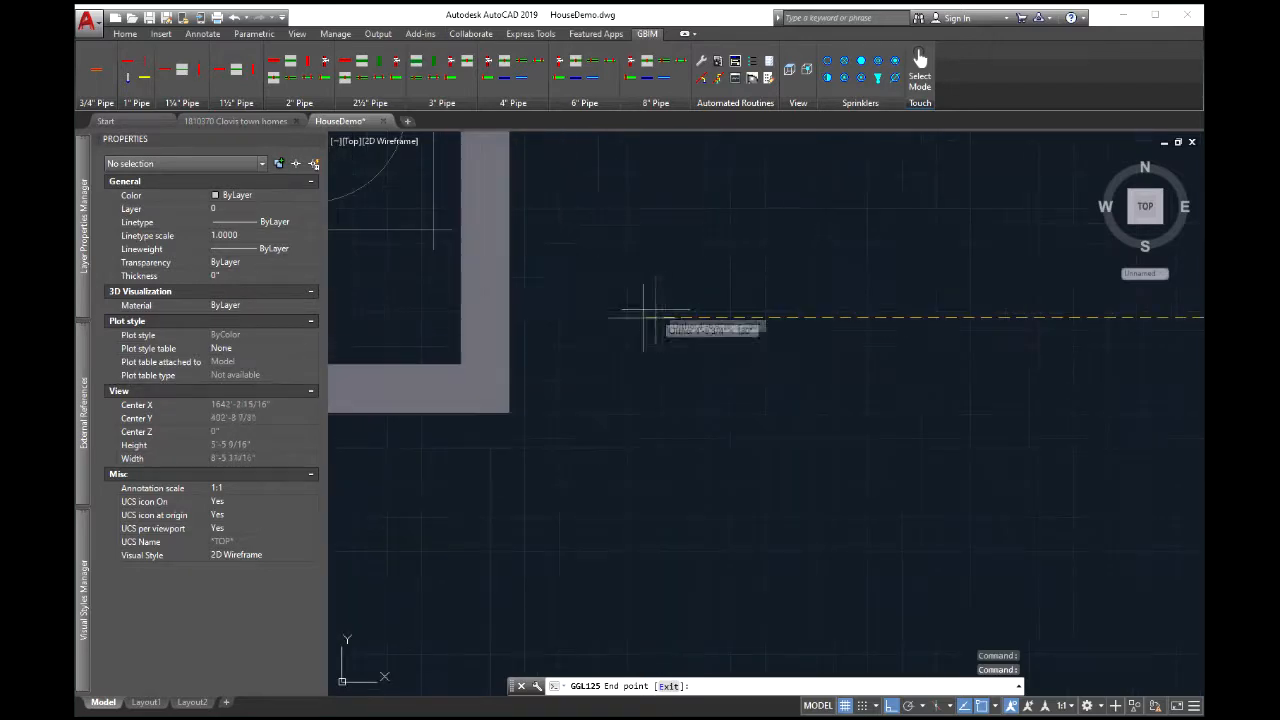
click(539, 318)
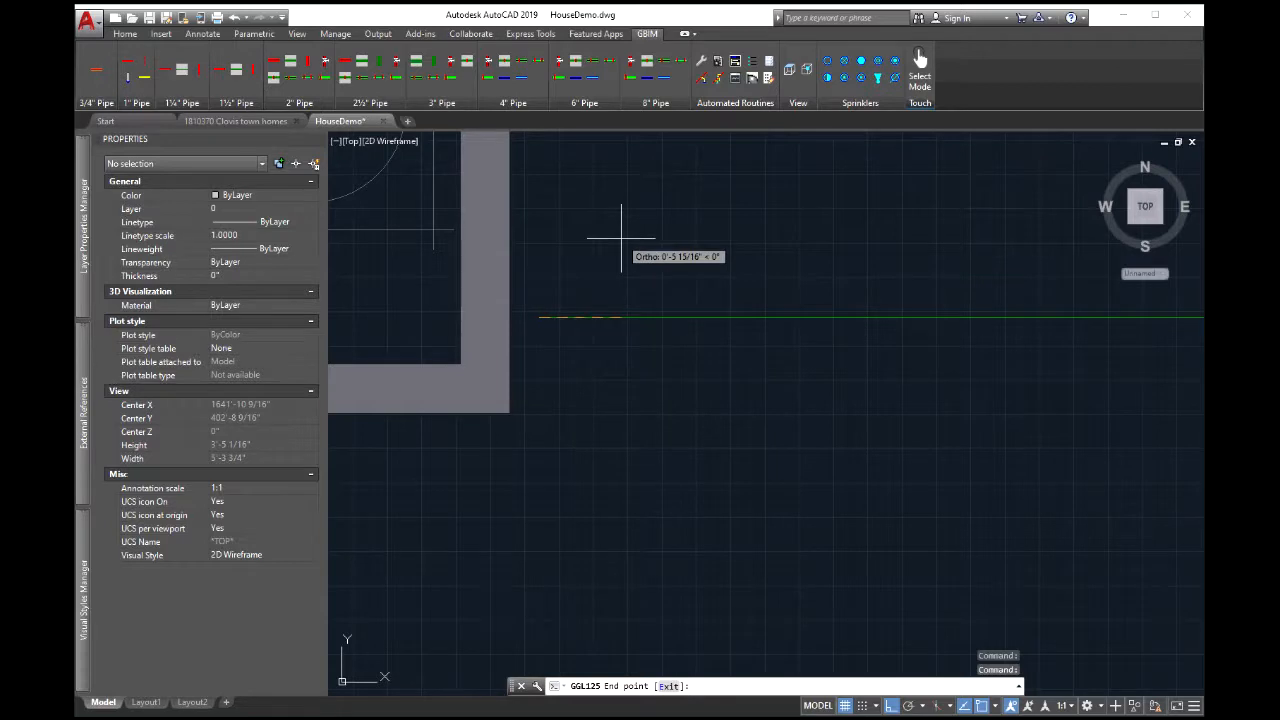
key(Escape)
key(Escape)
scroll(665, 268, down, 15)
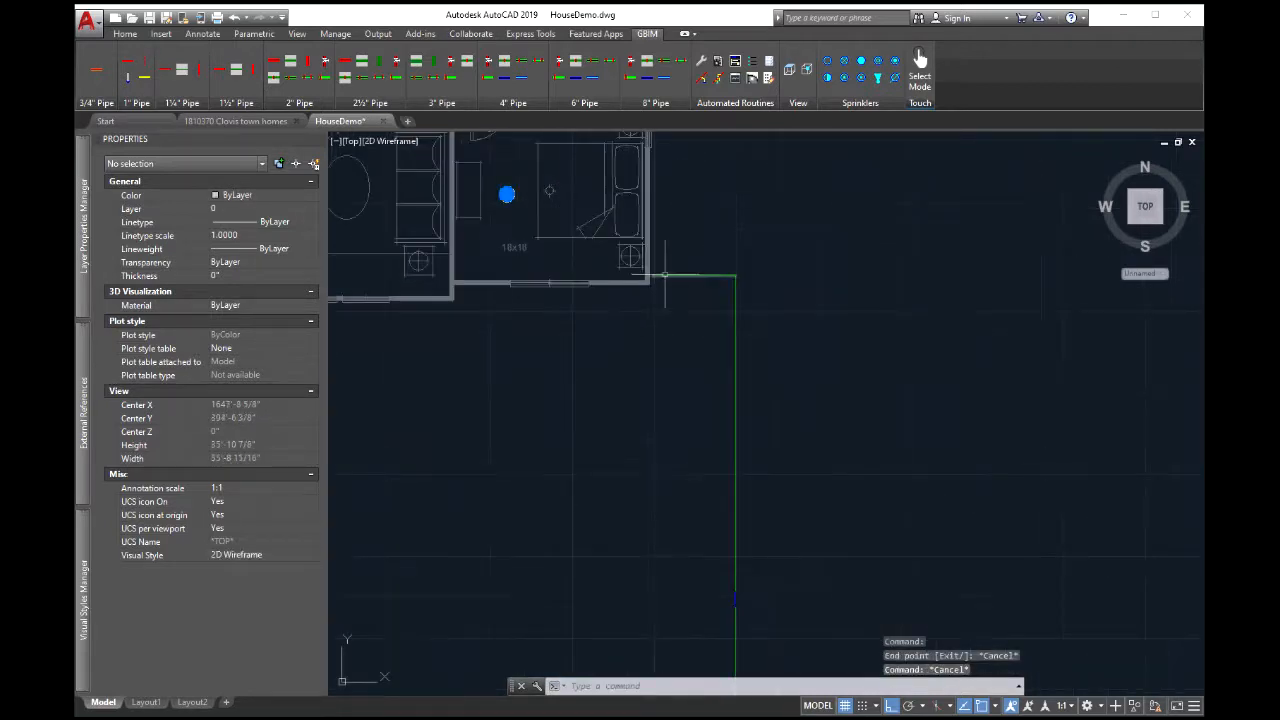
Examine the supply run from source to house corner in SW Isometric, and return to the top view around the pipe's open west end
middle_drag(713, 338, 811, 418)
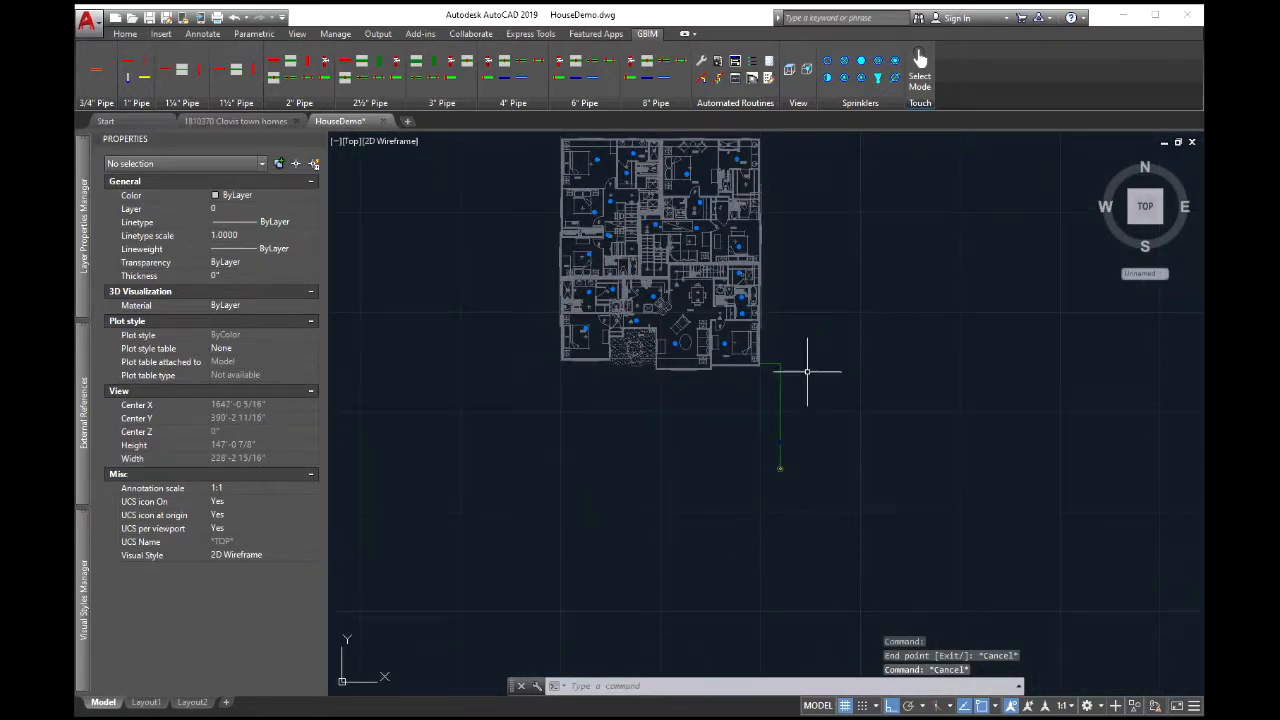
click(806, 69)
scroll(829, 457, up, 10)
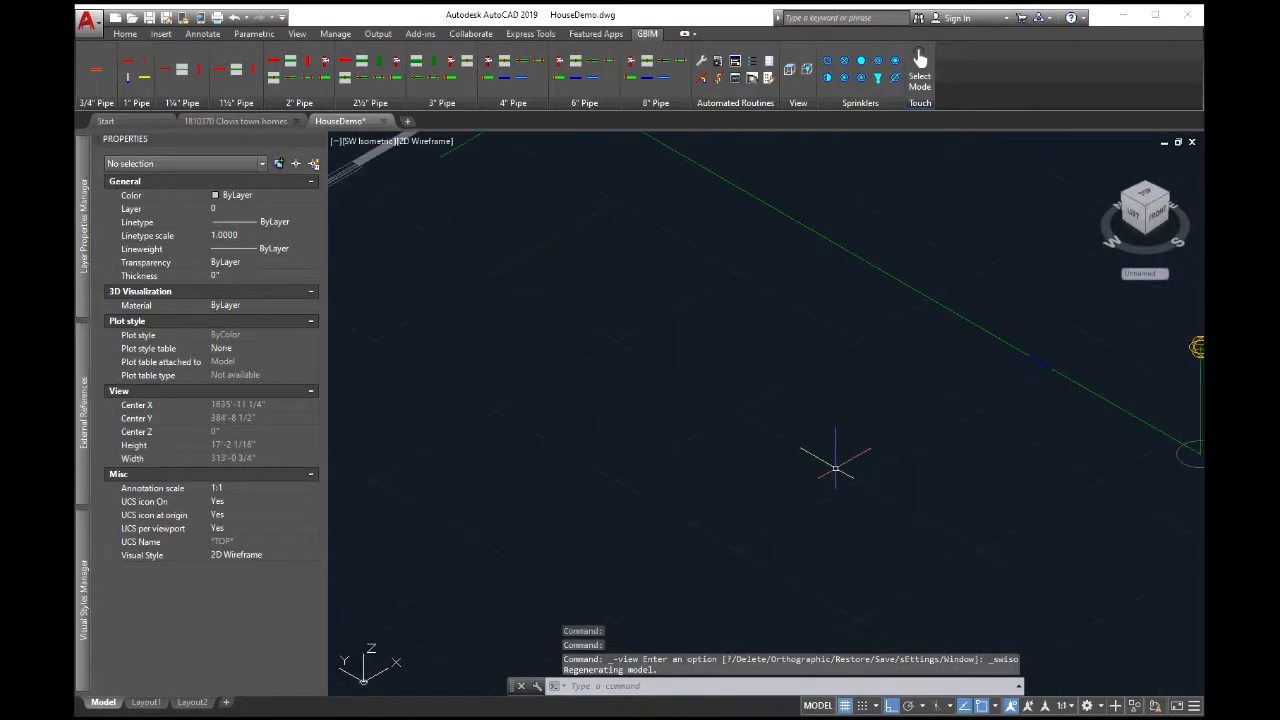
scroll(748, 432, down, 4)
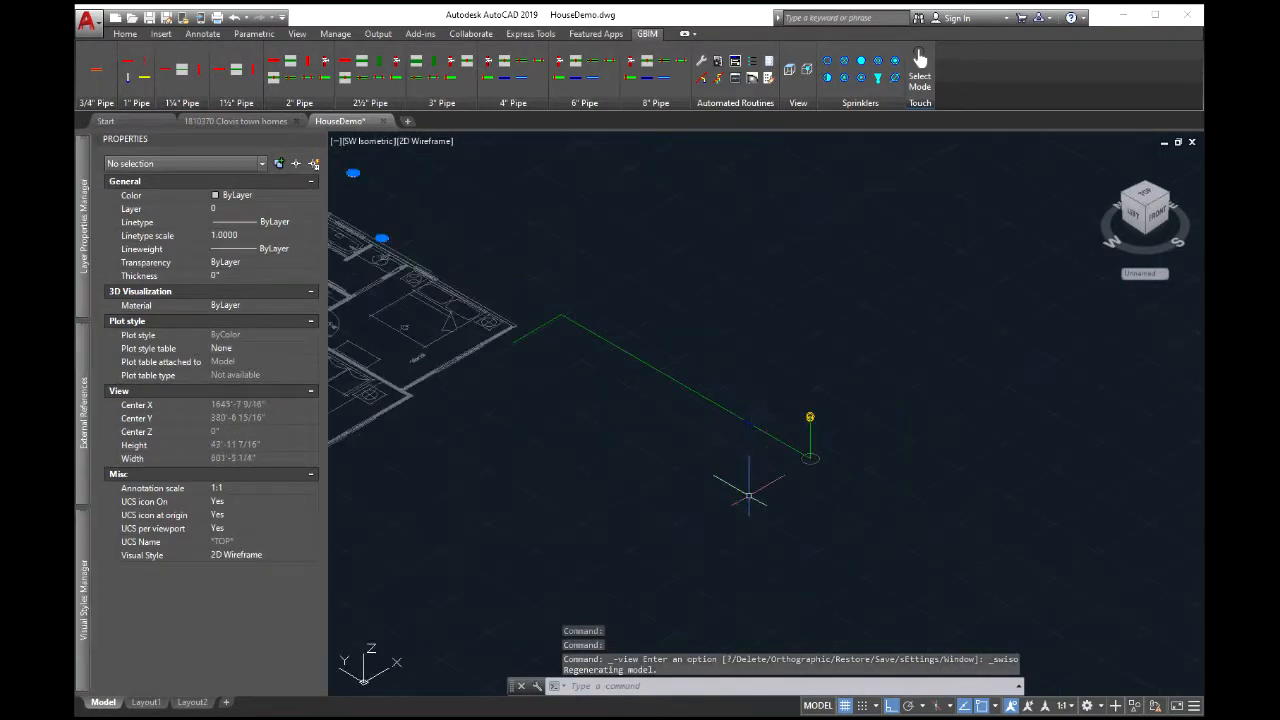
click(789, 68)
scroll(680, 495, up, 5)
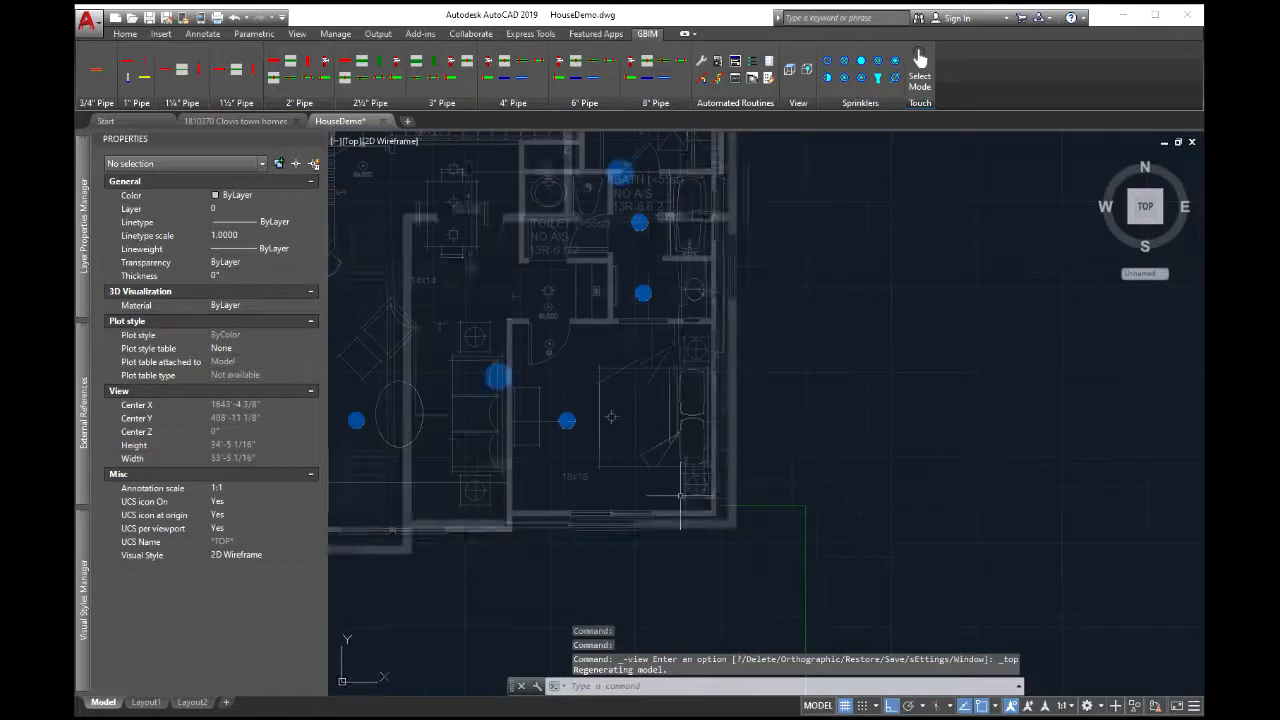
scroll(682, 495, up, 4)
middle_drag(713, 494, 687, 396)
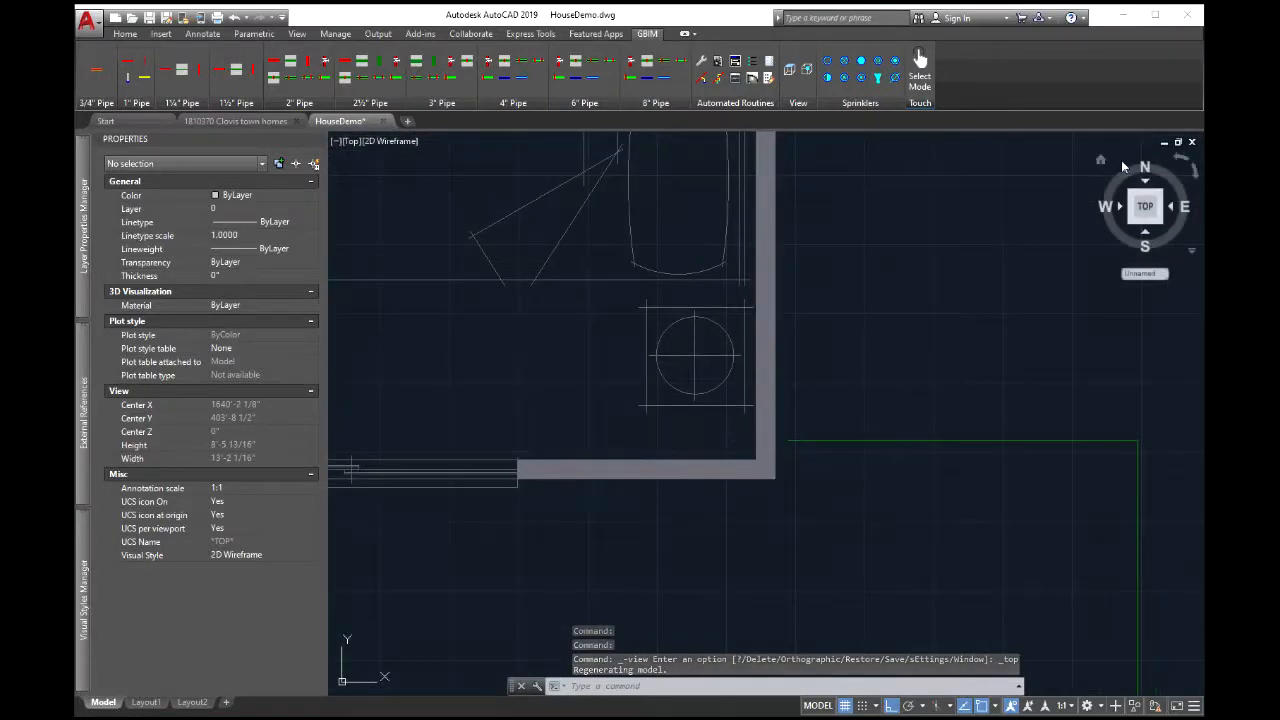
Switch to SW Isometric at the pipe's open end and review the pipe defaults for the 1¼" Gridline, saving the table
click(813, 77)
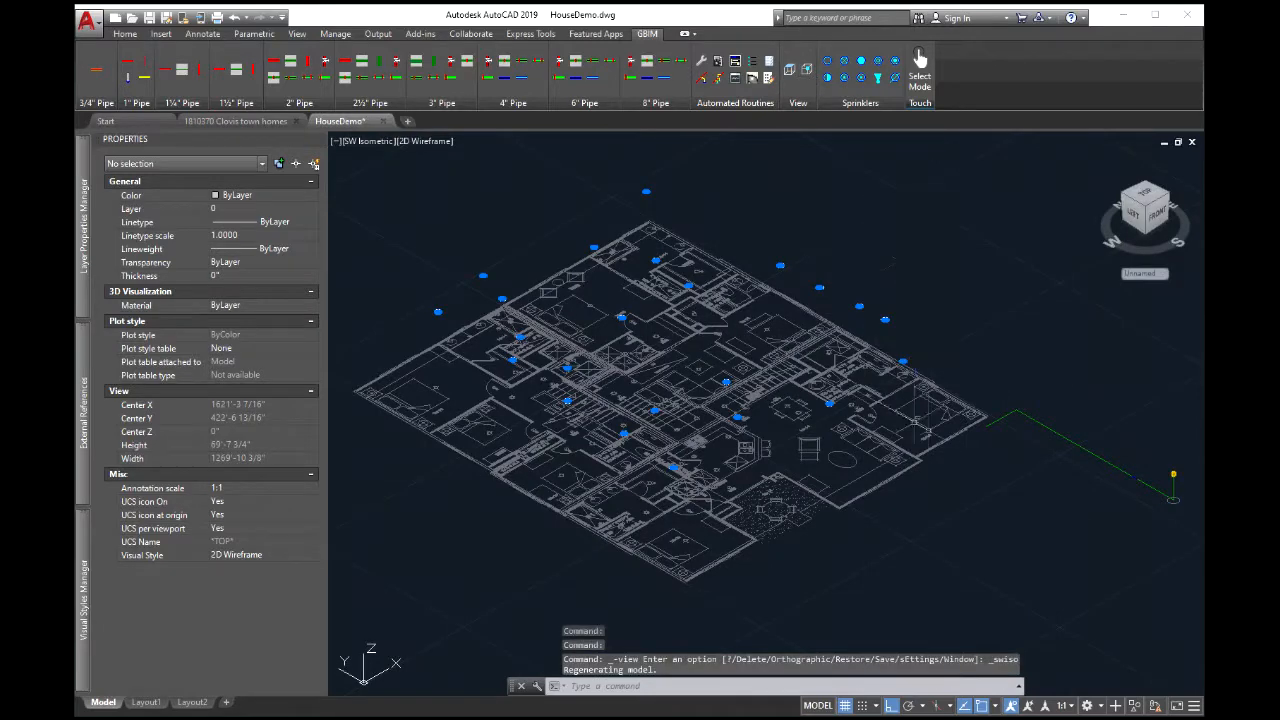
scroll(1010, 399, up, 6)
middle_drag(1010, 399, 657, 447)
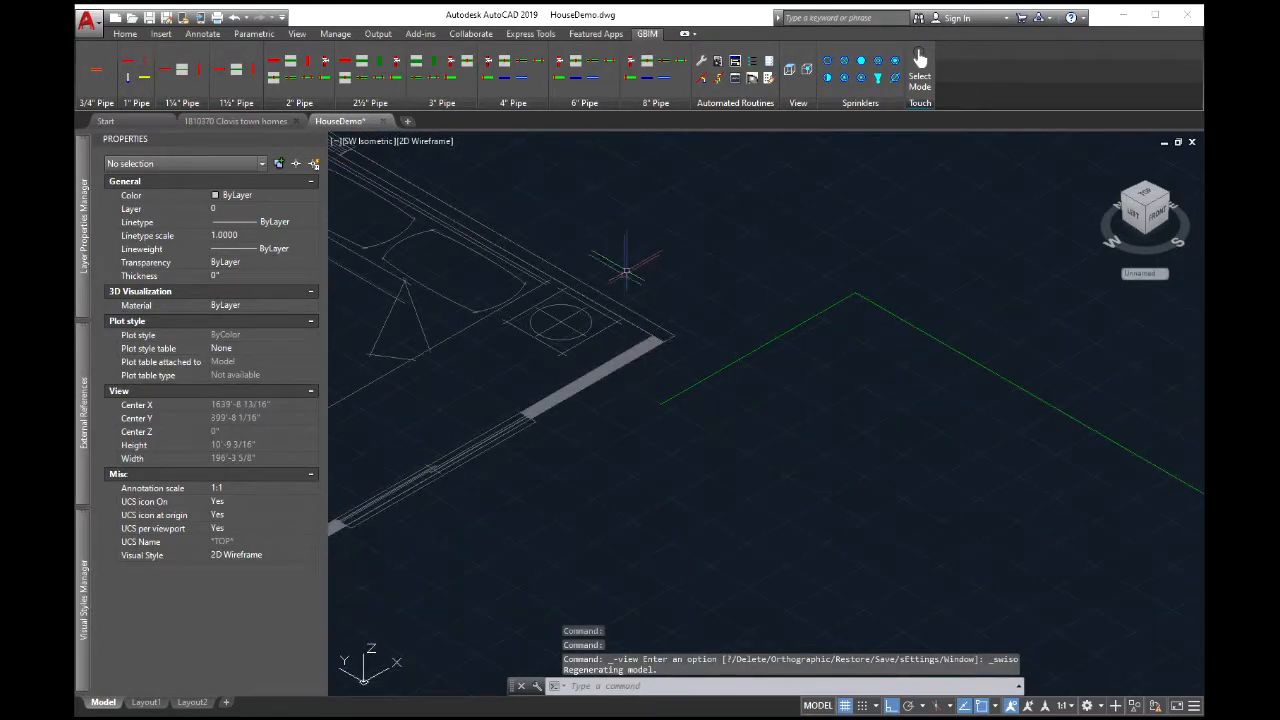
scroll(626, 273, down, 1)
scroll(630, 279, up, 2)
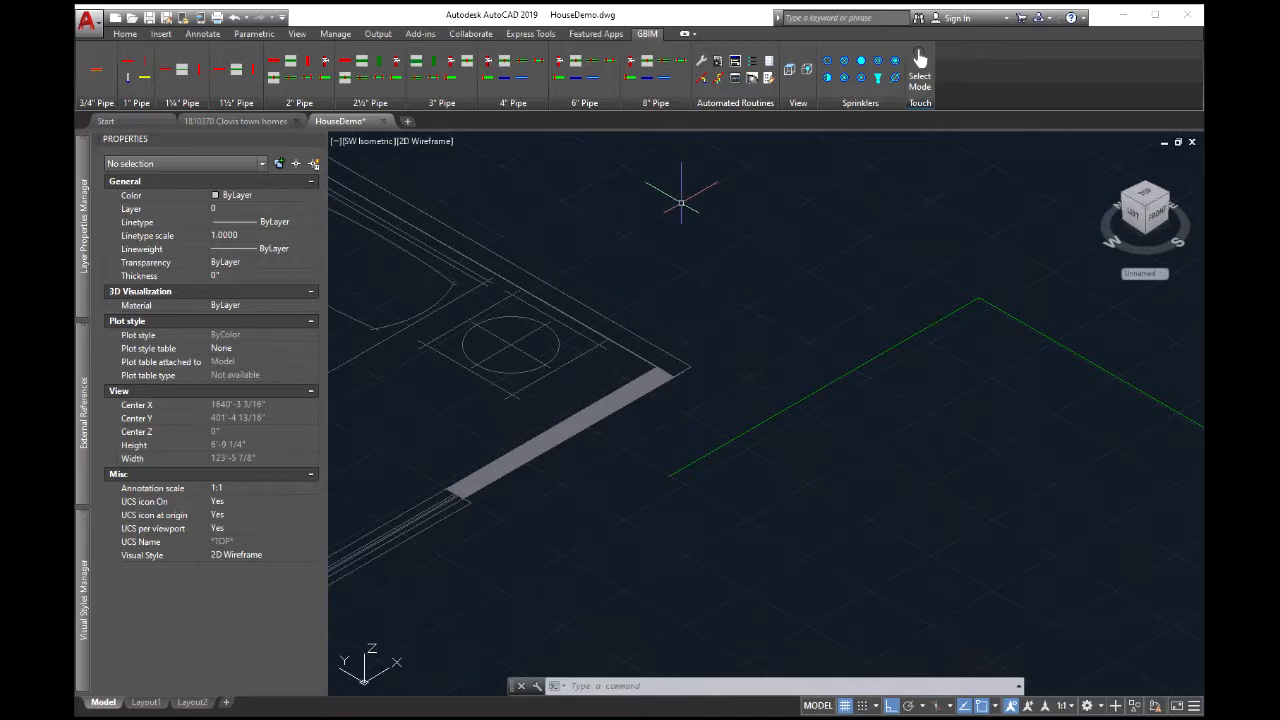
click(733, 60)
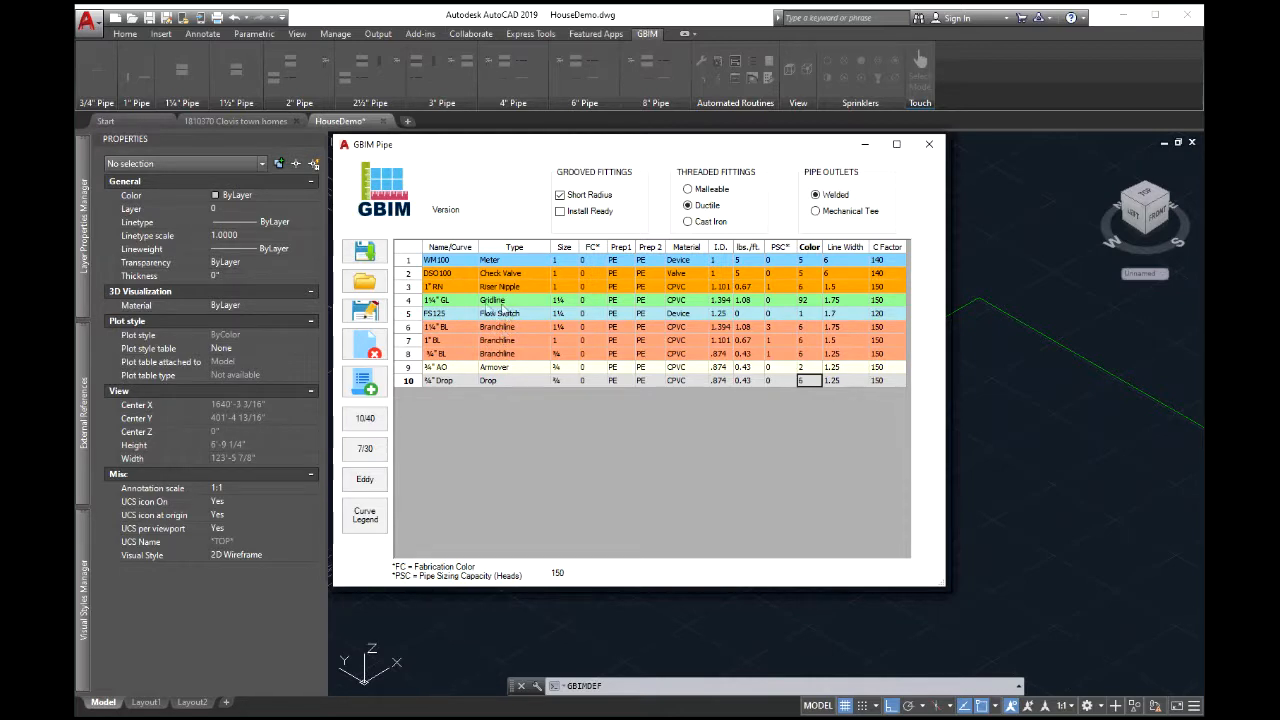
click(366, 251)
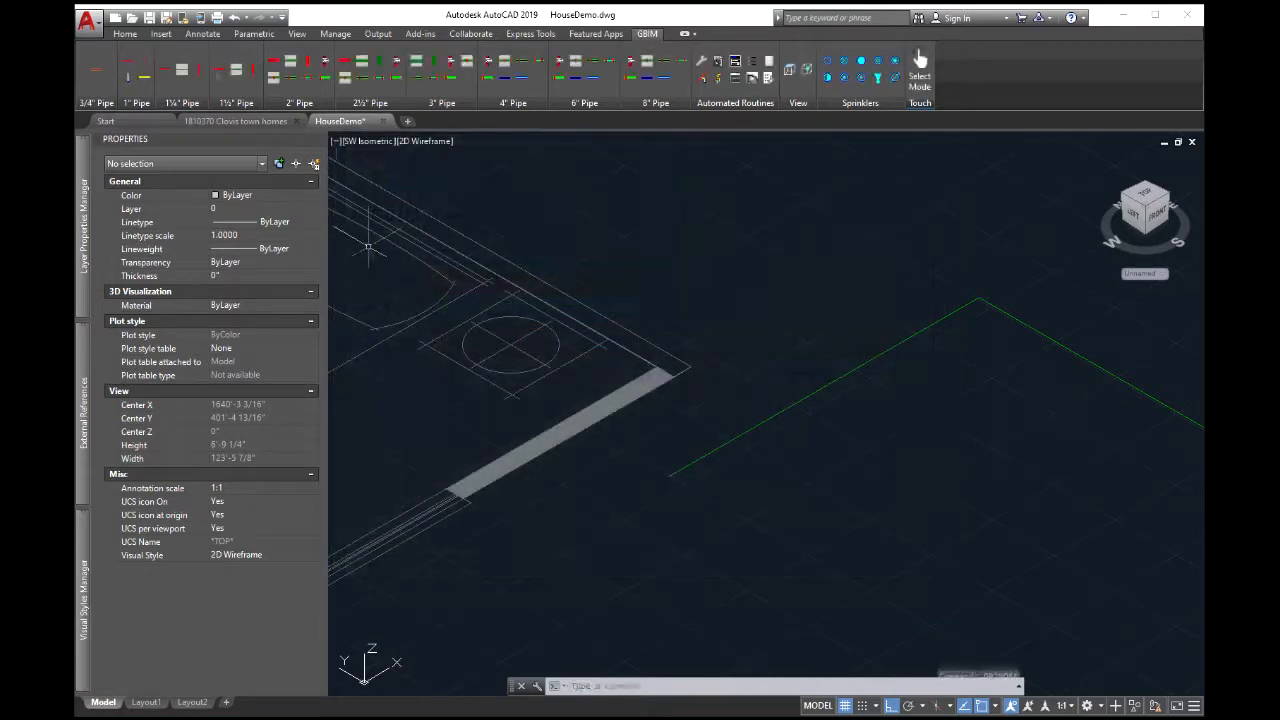
Draw a vertical 1¼" gridline pipe about 3'-10" long upward from the open end beside the house corner, and end the command
click(182, 76)
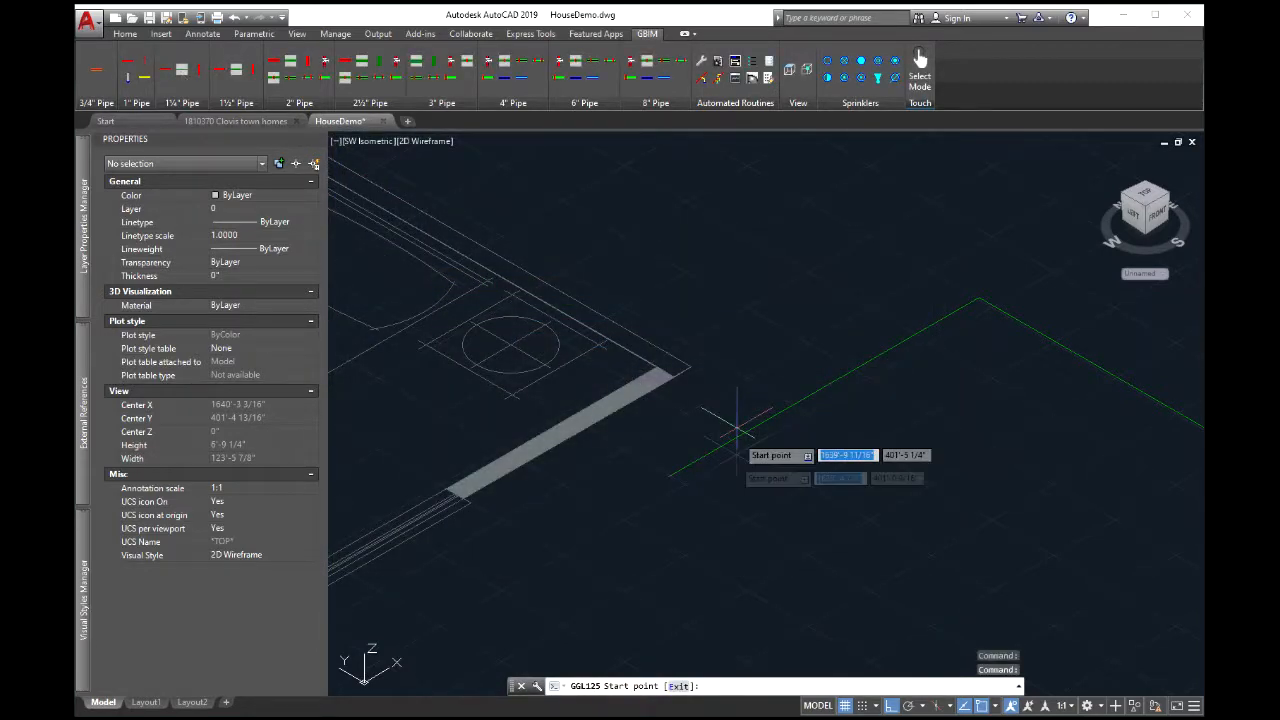
click(669, 473)
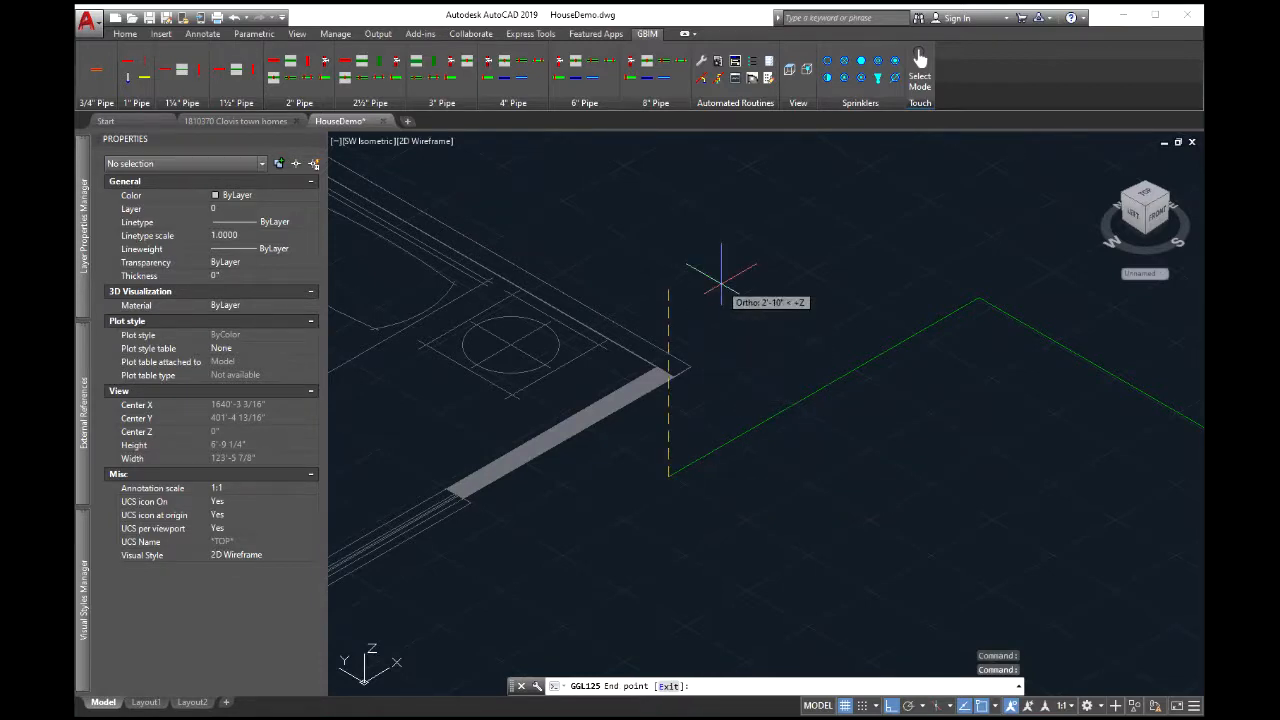
scroll(729, 251, down, 2)
middle_drag(729, 251, 693, 370)
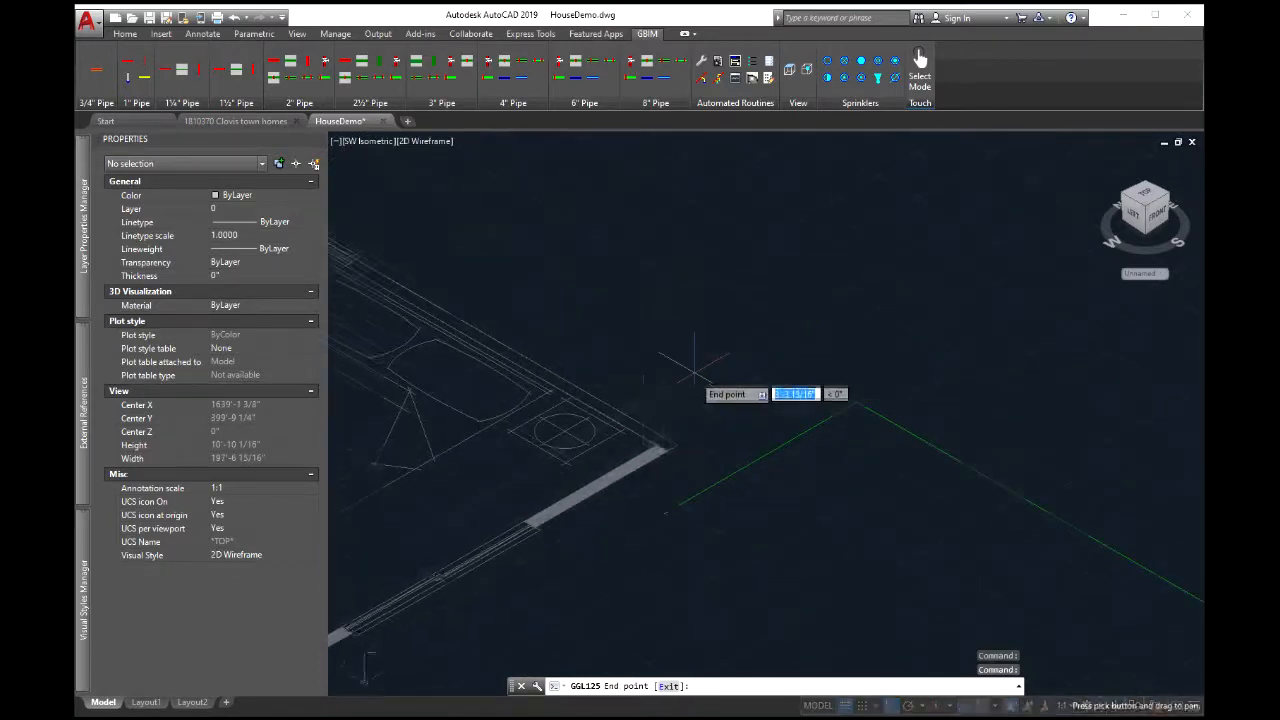
scroll(693, 370, up, 4)
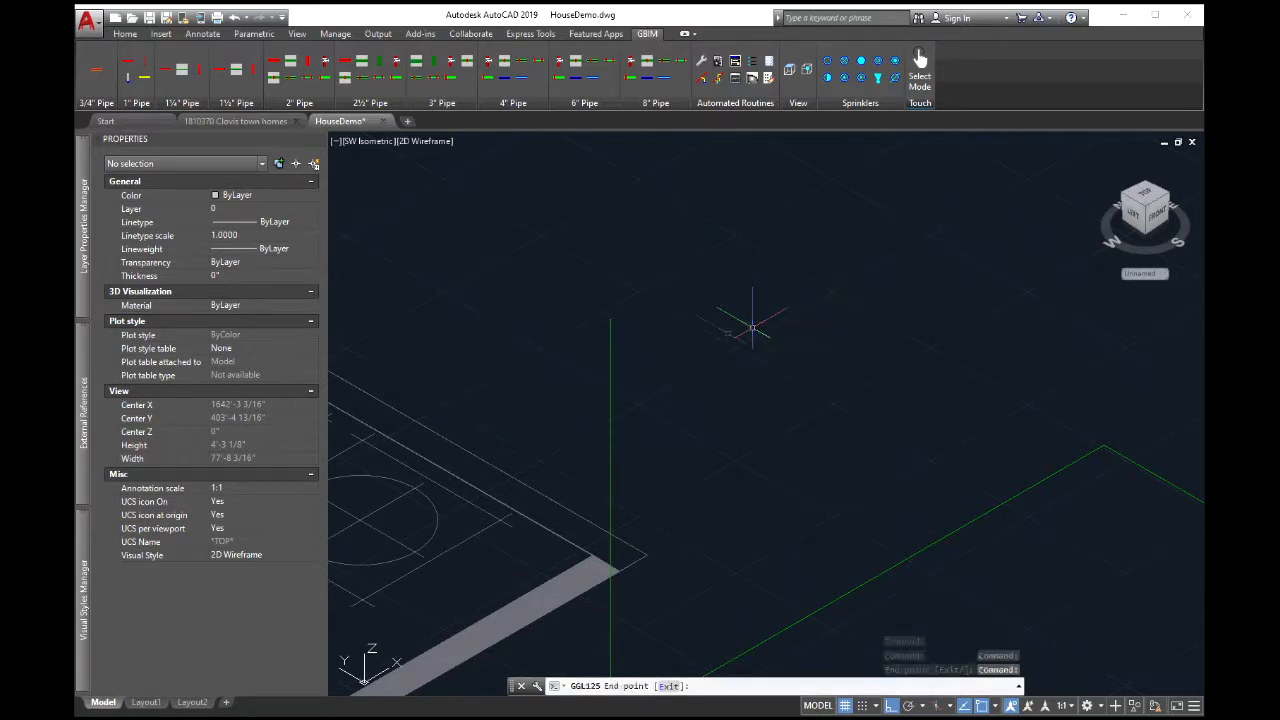
key(Escape)
Set the End Z of the vertical gridline pipe beside the house corner to 2' and deselect it
click(609, 424)
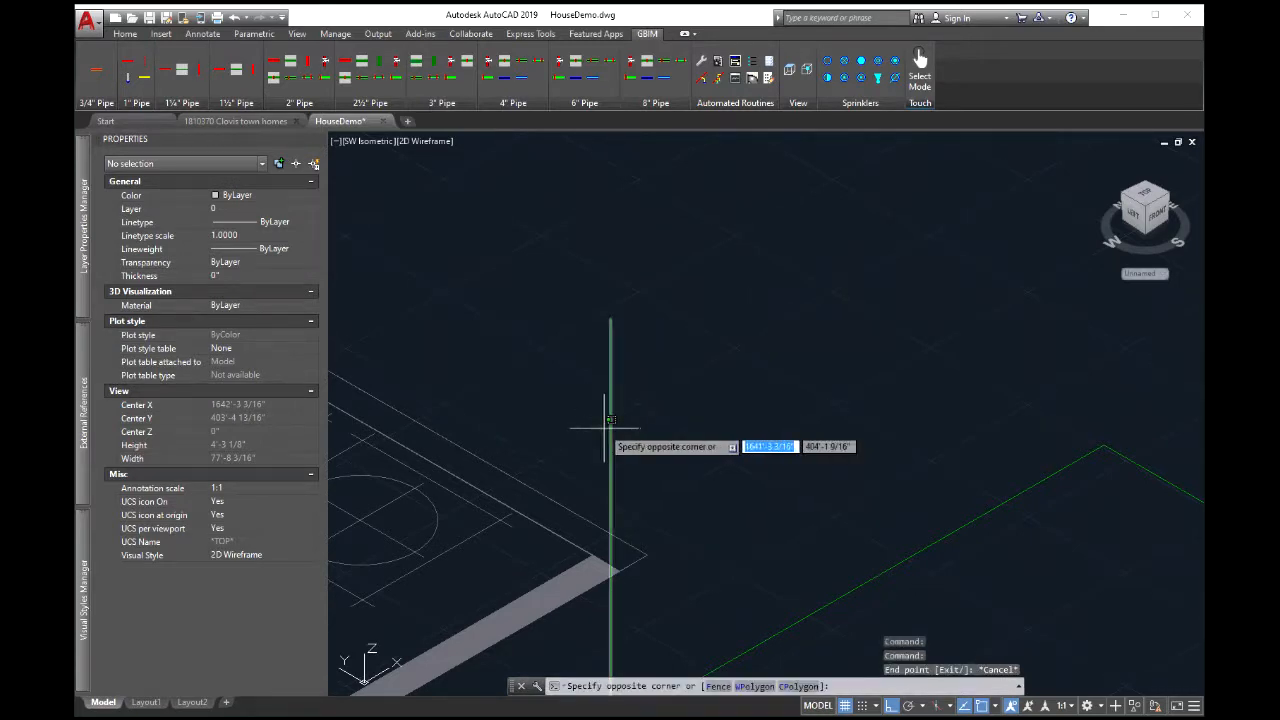
click(613, 421)
click(250, 429)
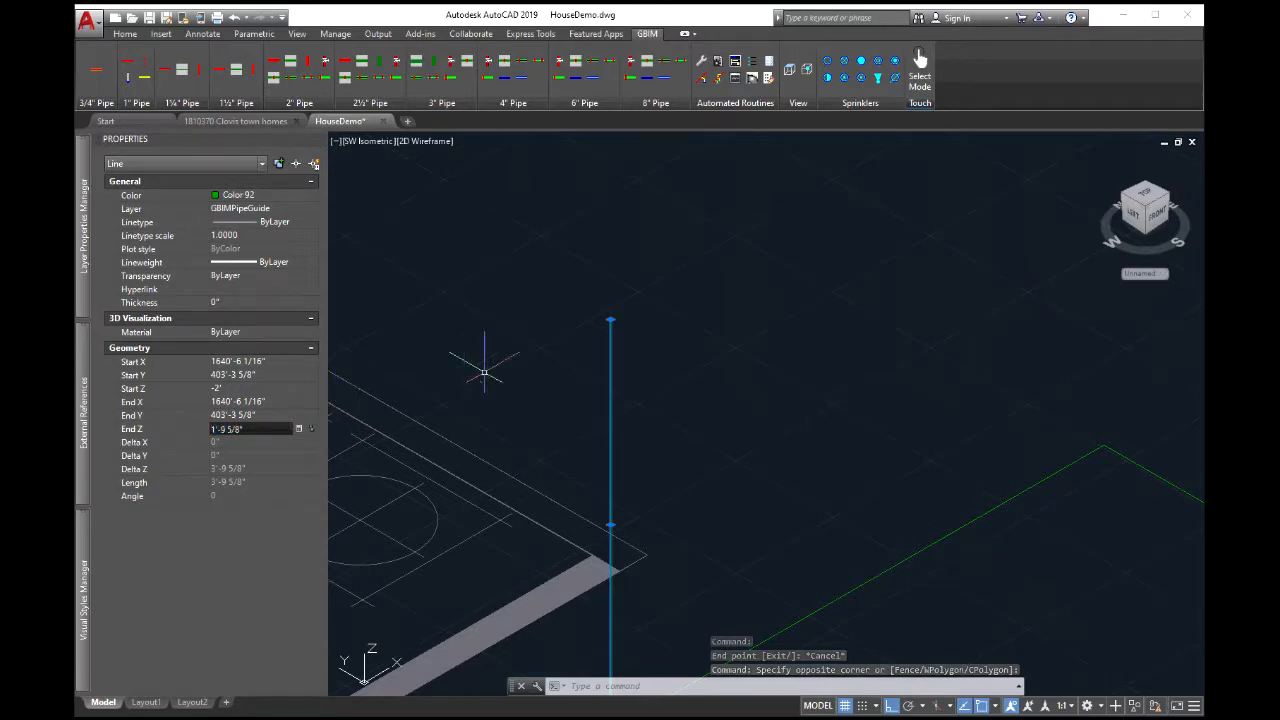
drag(266, 429, 134, 429)
text(2)
key(Return)
scroll(682, 390, down, 3)
key(Escape)
key(Escape)
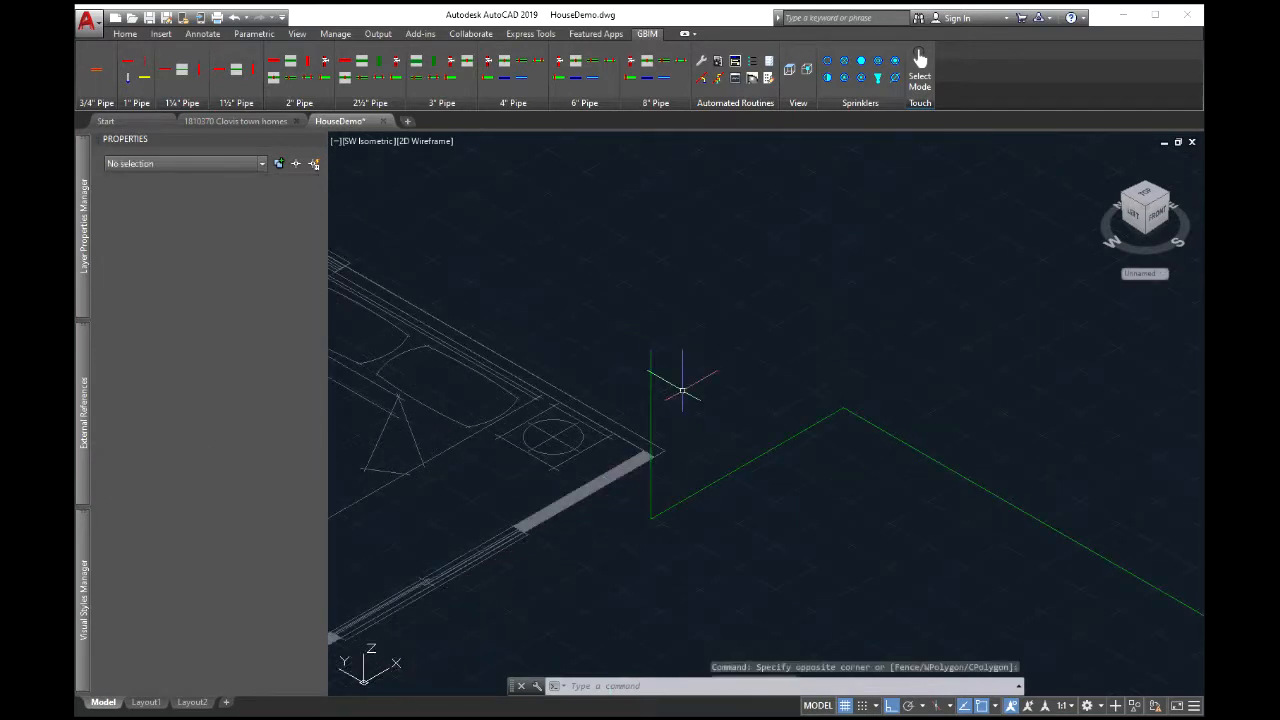
scroll(672, 390, up, 2)
scroll(670, 392, up, 2)
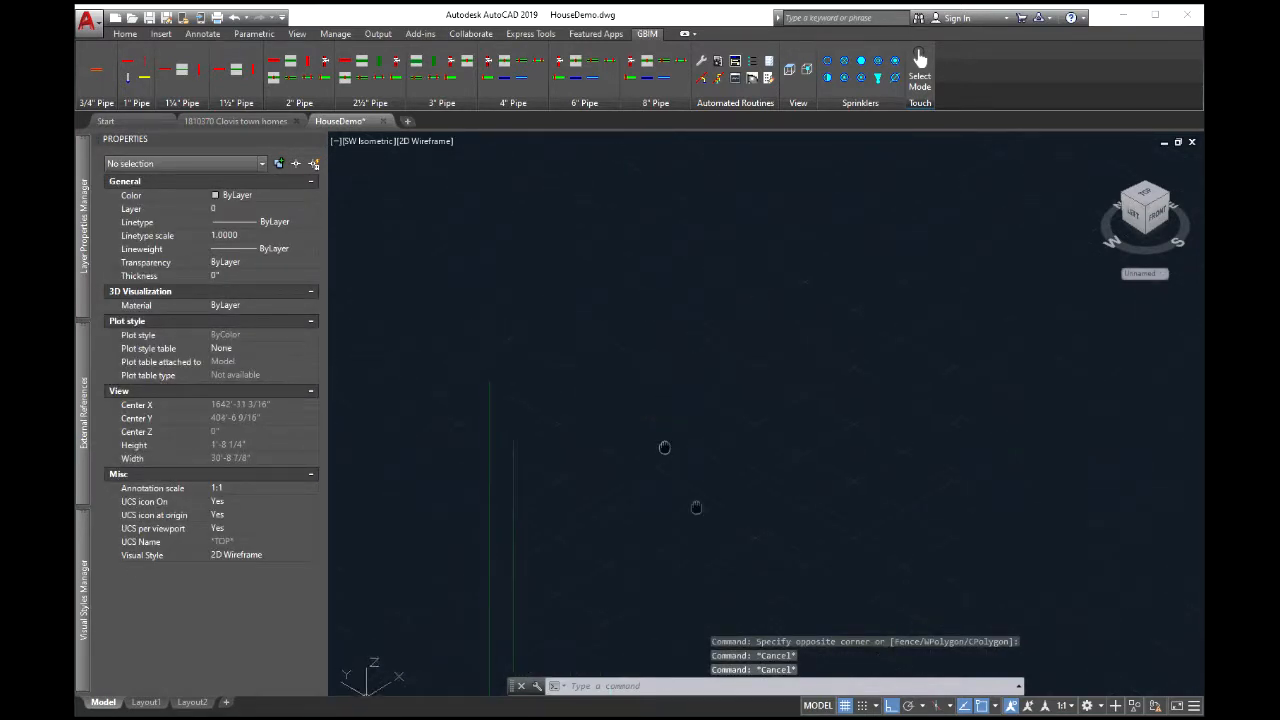
Place a TCV at the upper end of the vertical gridline pipe beside the house corner with GBIMPLACETCV
scroll(605, 492, up, 2)
middle_drag(573, 488, 645, 484)
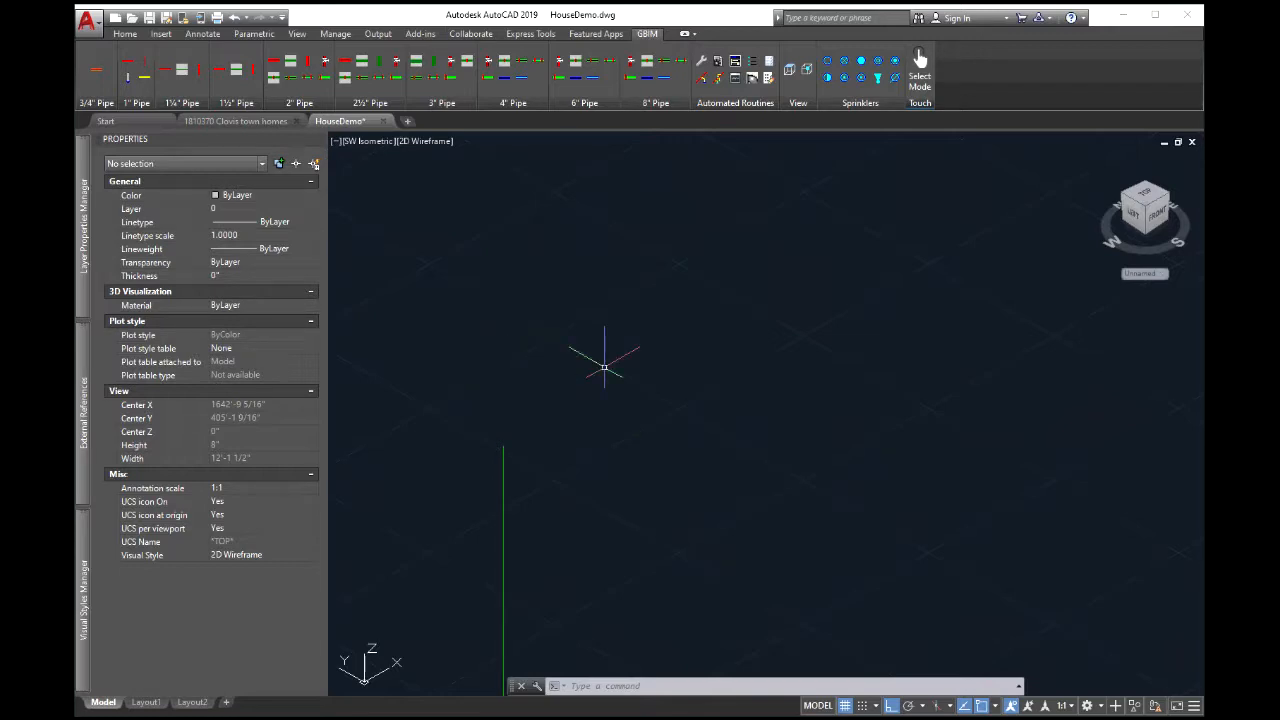
text(lace)
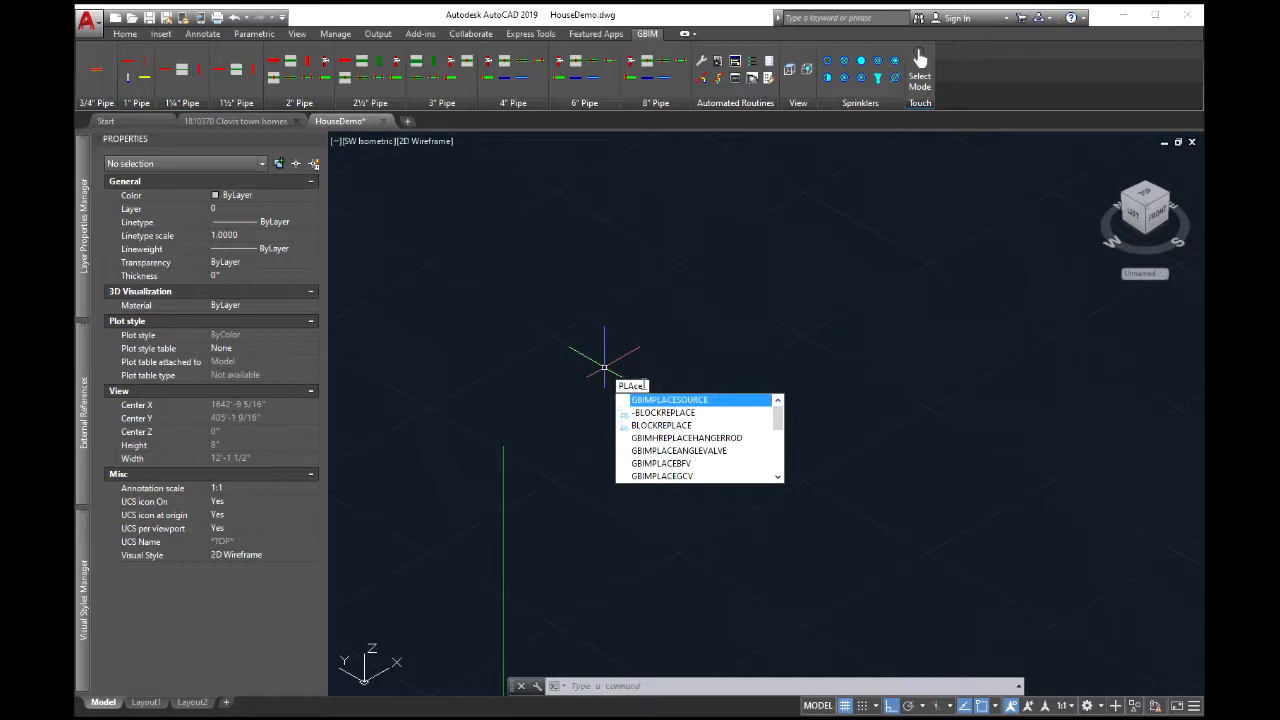
double_click(638, 385)
text(gbimpl)
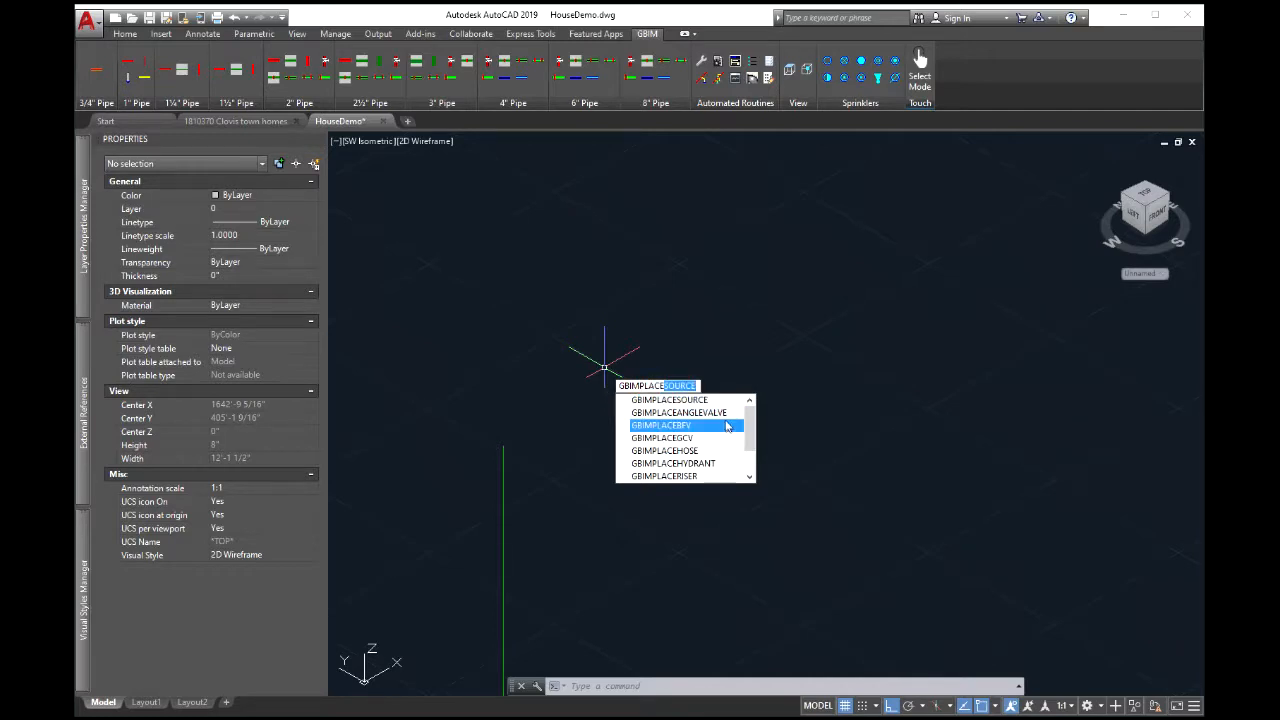
drag(750, 422, 750, 440)
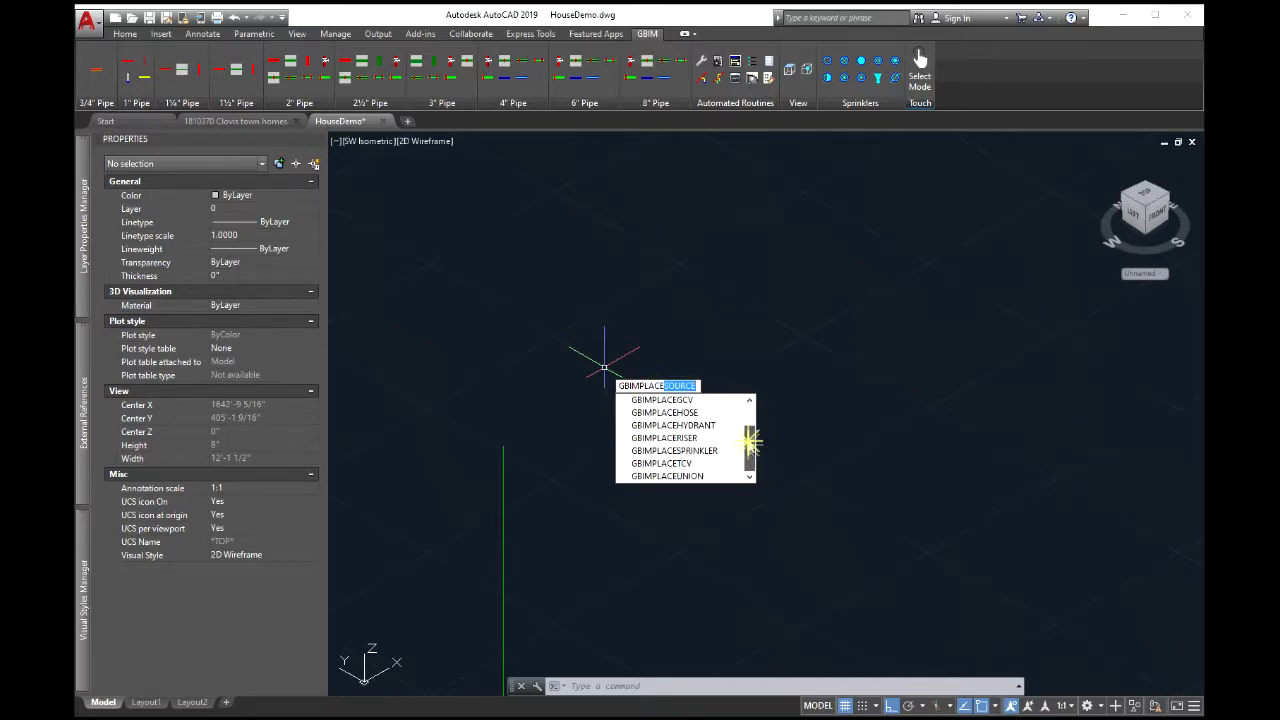
click(683, 465)
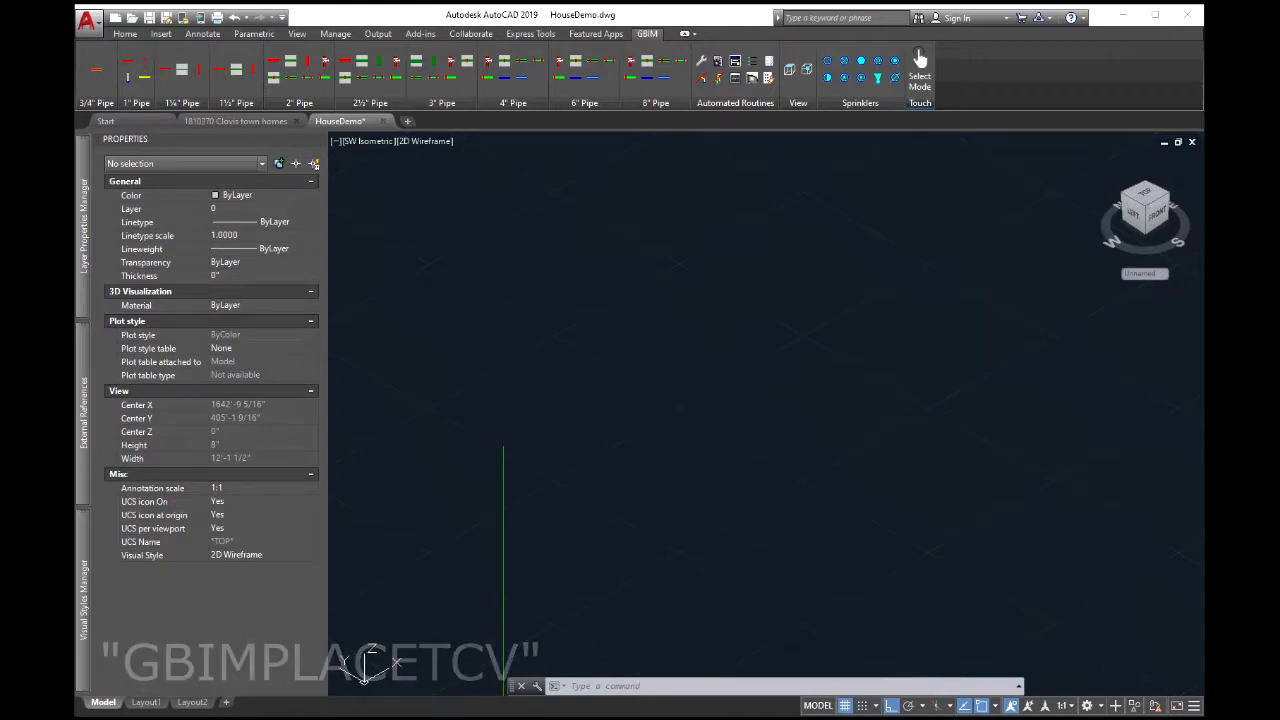
click(505, 521)
Draw a 1¼" gridline pipe about 5 3/4" long vertically upward from the TCV and end the command
scroll(668, 497, down, 3)
scroll(660, 514, down, 4)
middle_drag(673, 533, 680, 406)
scroll(680, 407, up, 4)
scroll(677, 414, down, 3)
scroll(691, 449, up, 5)
middle_drag(654, 453, 731, 503)
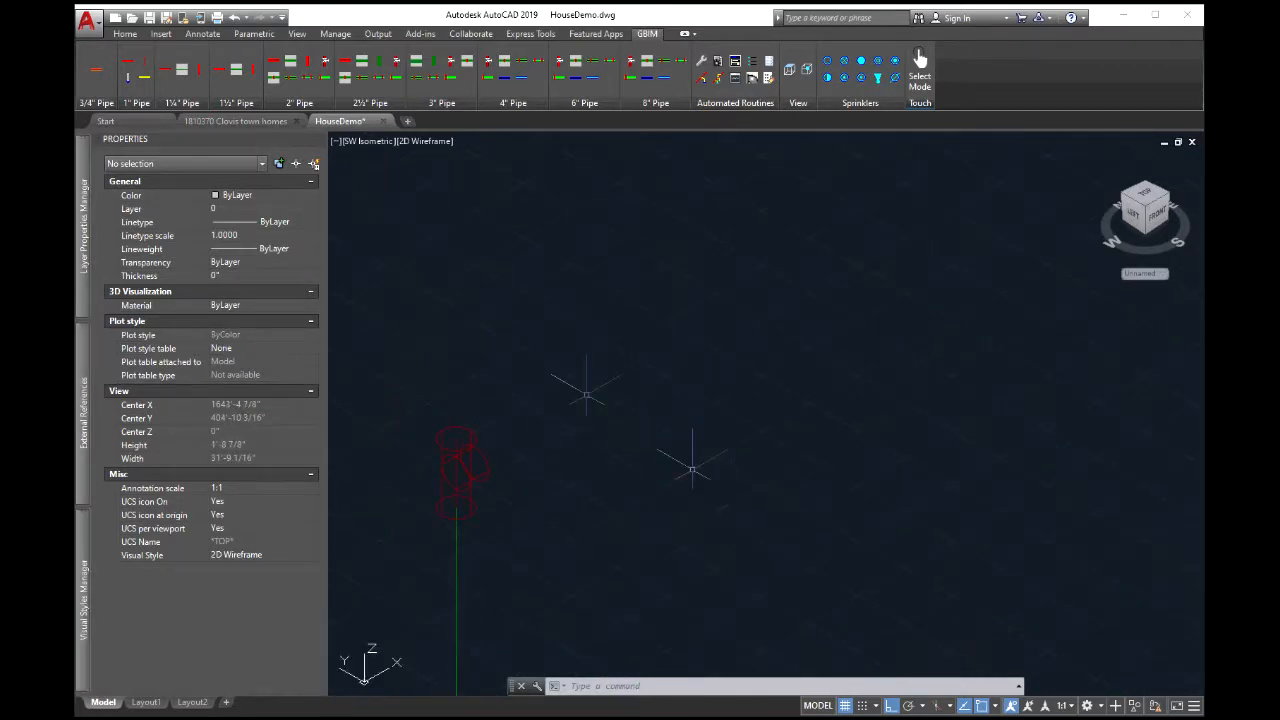
click(181, 70)
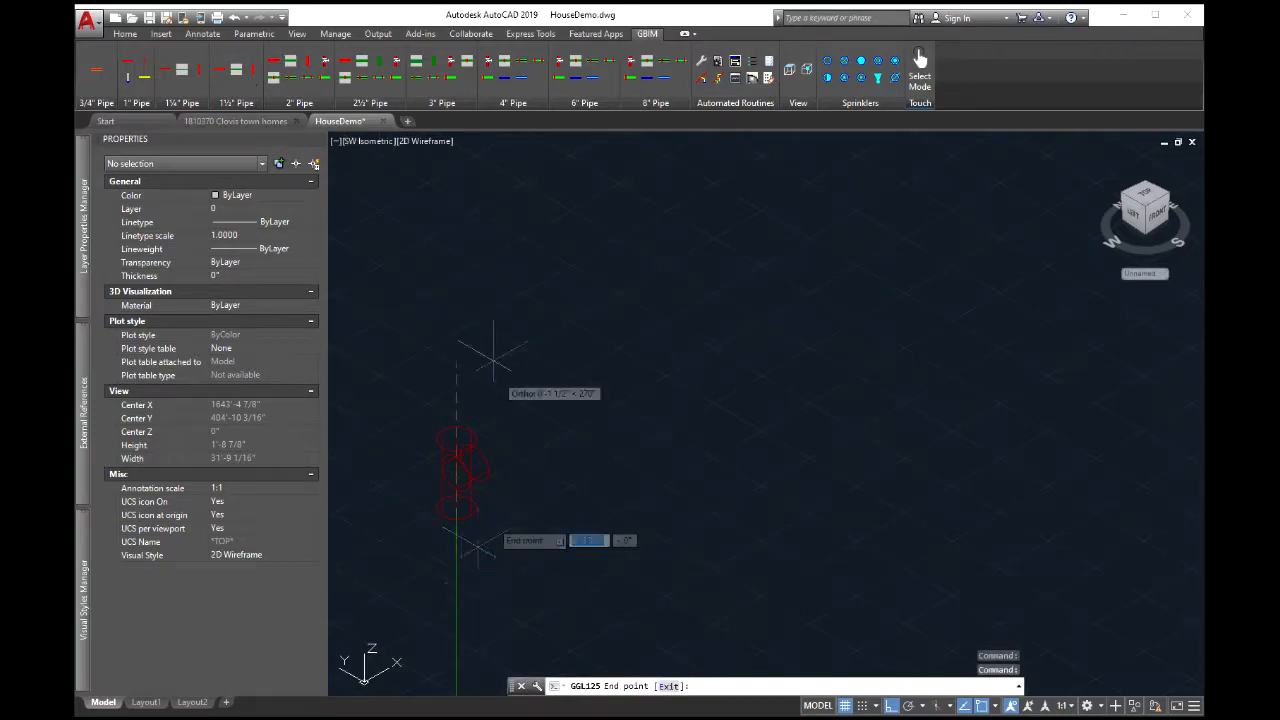
click(457, 345)
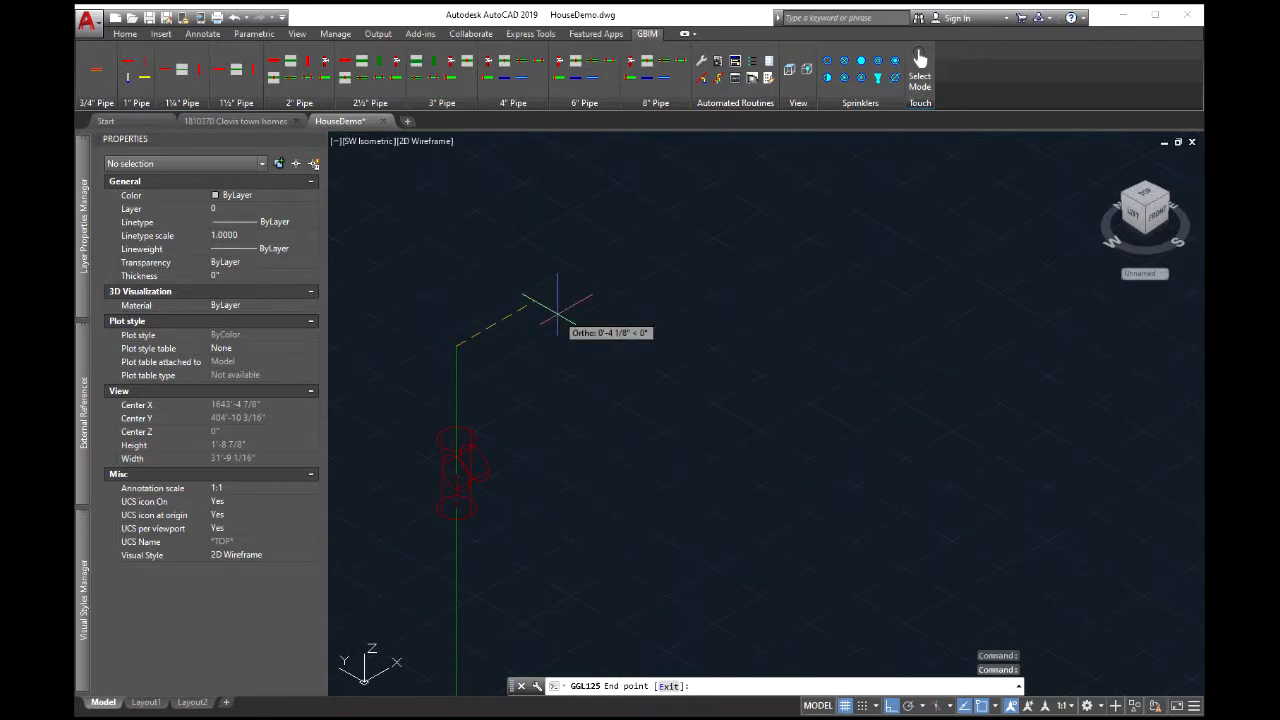
key(Return)
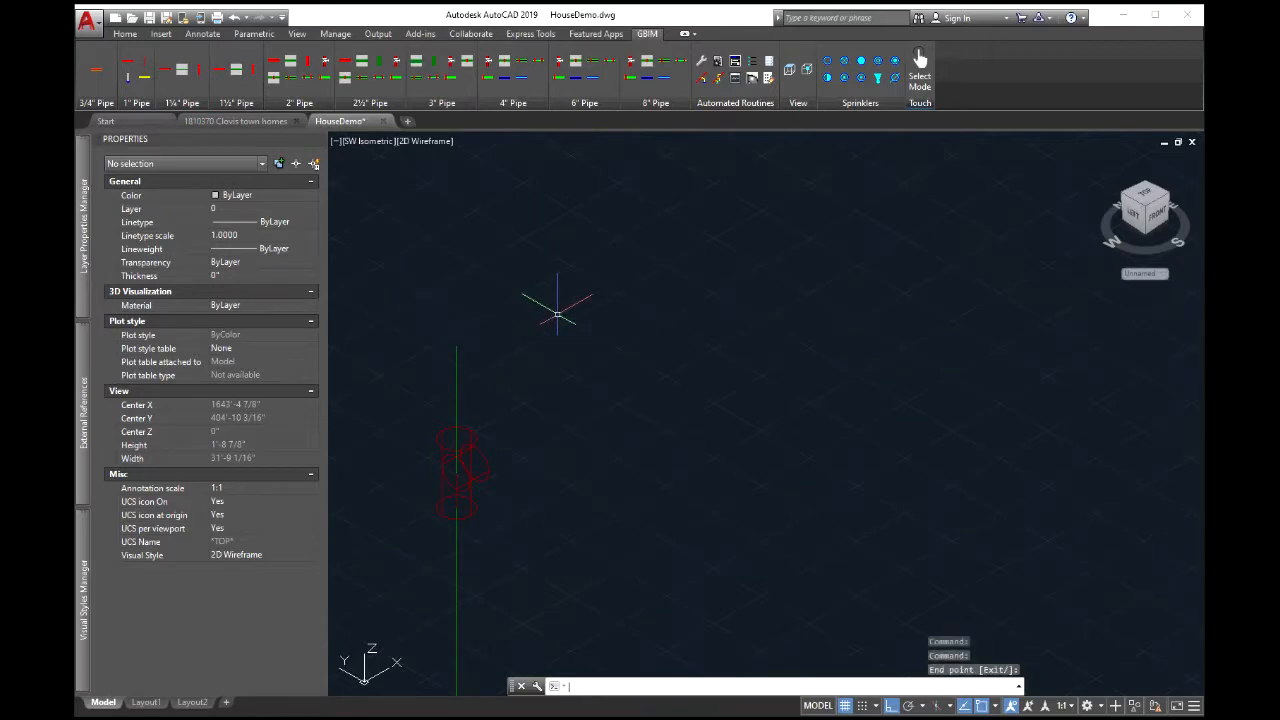
Set the End Z of the short gridline pipe above the TCV to 3' and deselect it
click(455, 397)
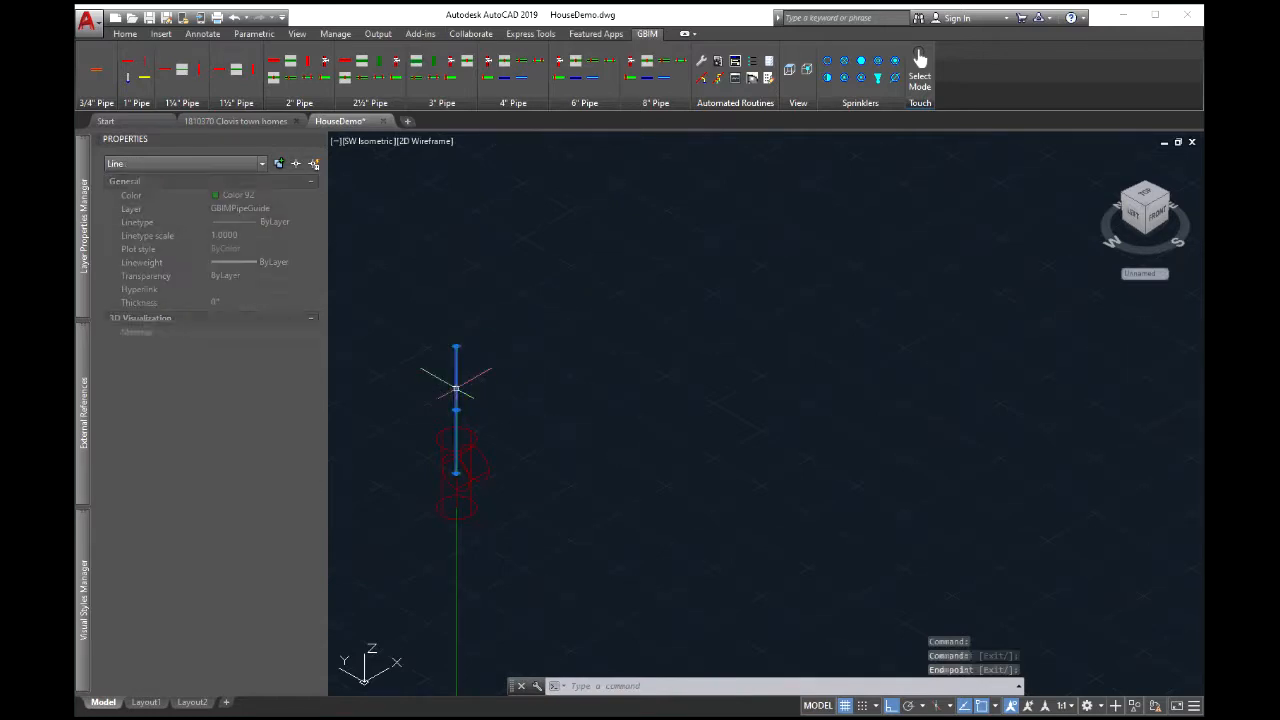
click(262, 427)
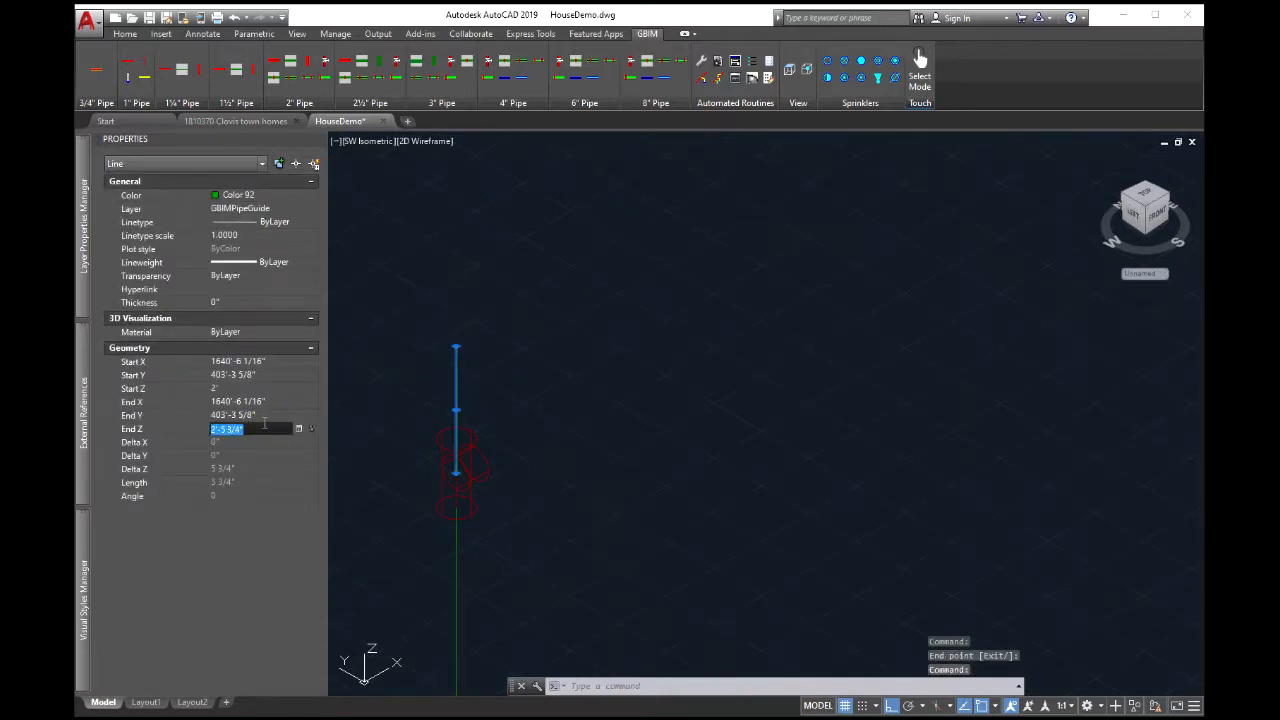
text(3)
key(Return)
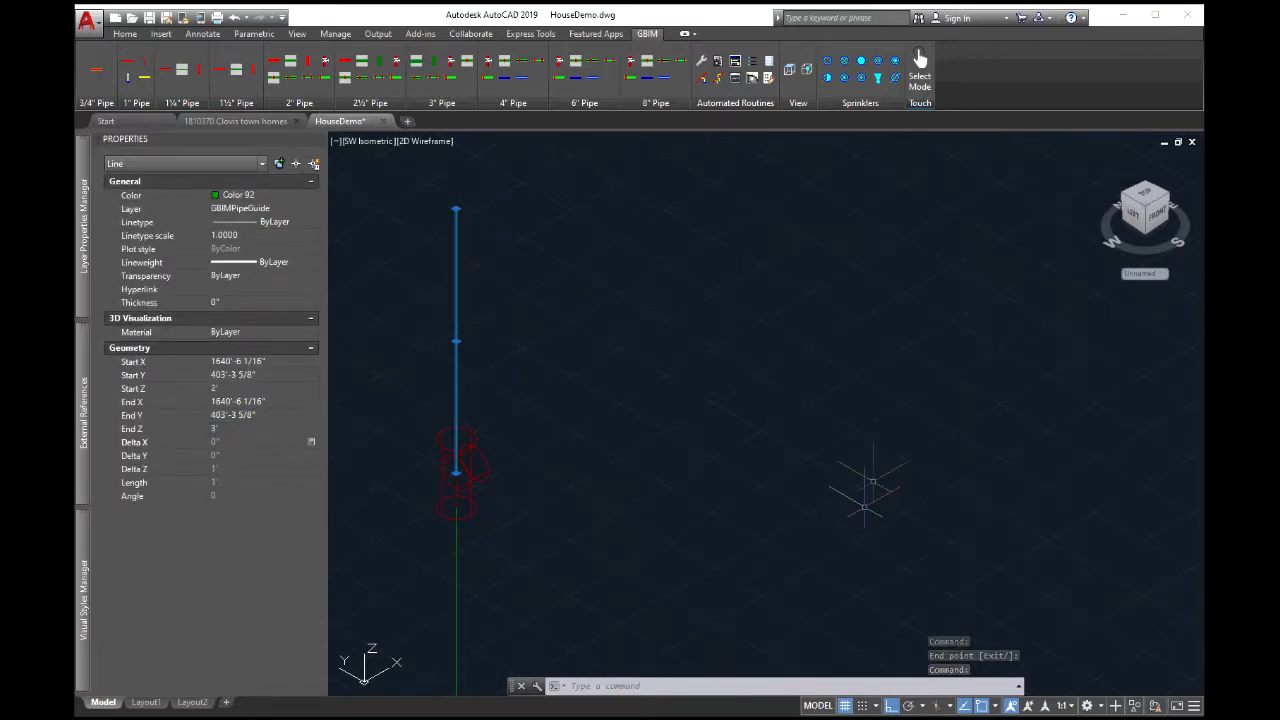
key(Escape)
key(Escape)
Review the FS125 Flow Switch entry in the GBIM pipe defaults and save the table
scroll(690, 490, down, 7)
scroll(651, 421, up, 9)
middle_drag(649, 423, 676, 541)
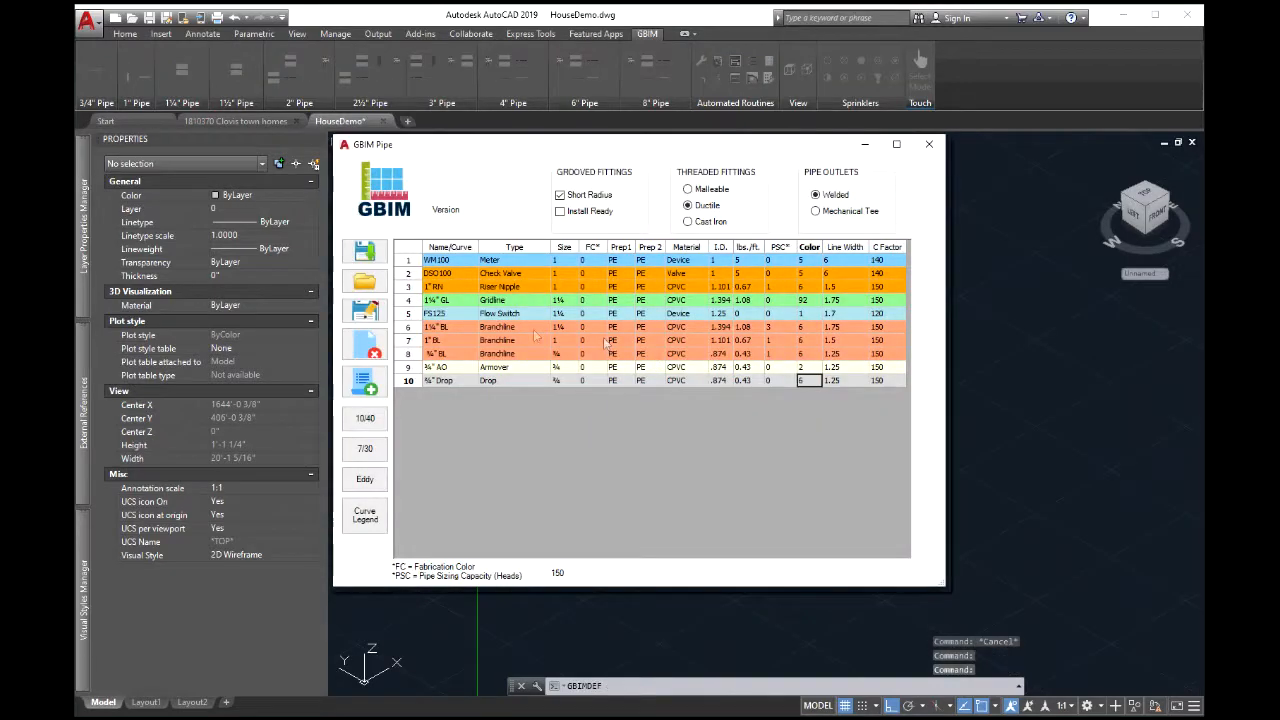
click(495, 316)
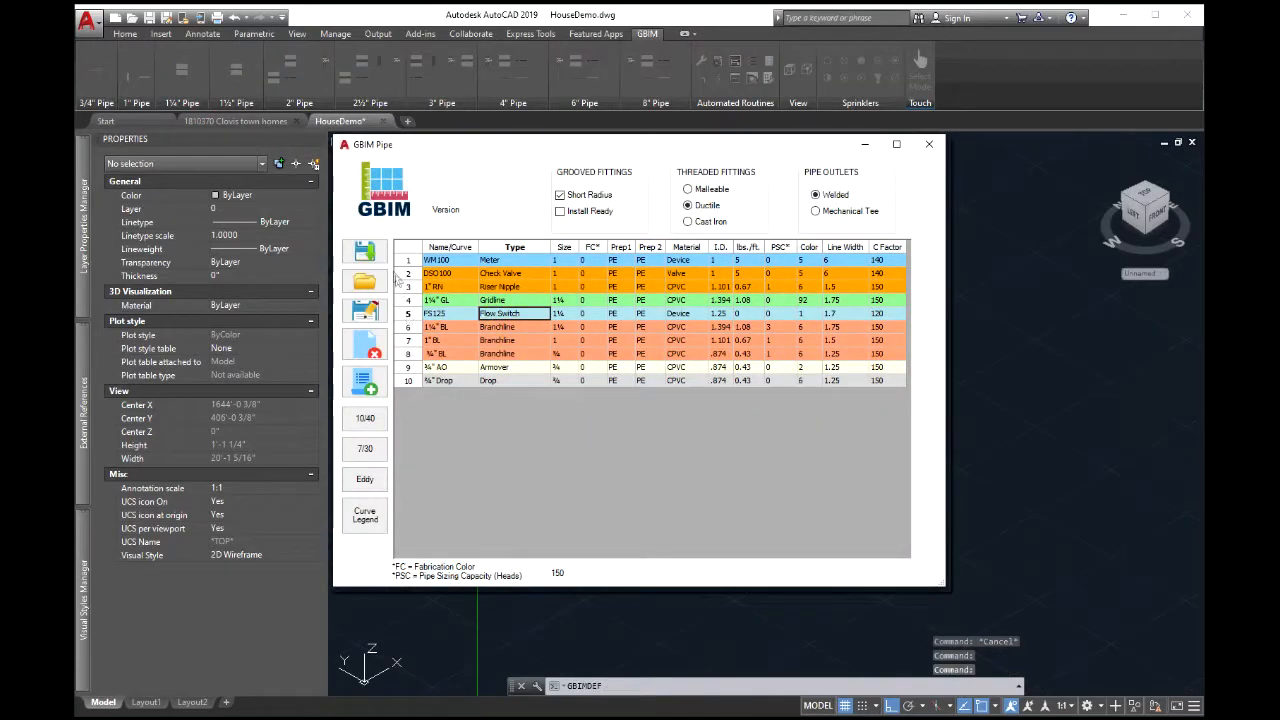
click(379, 260)
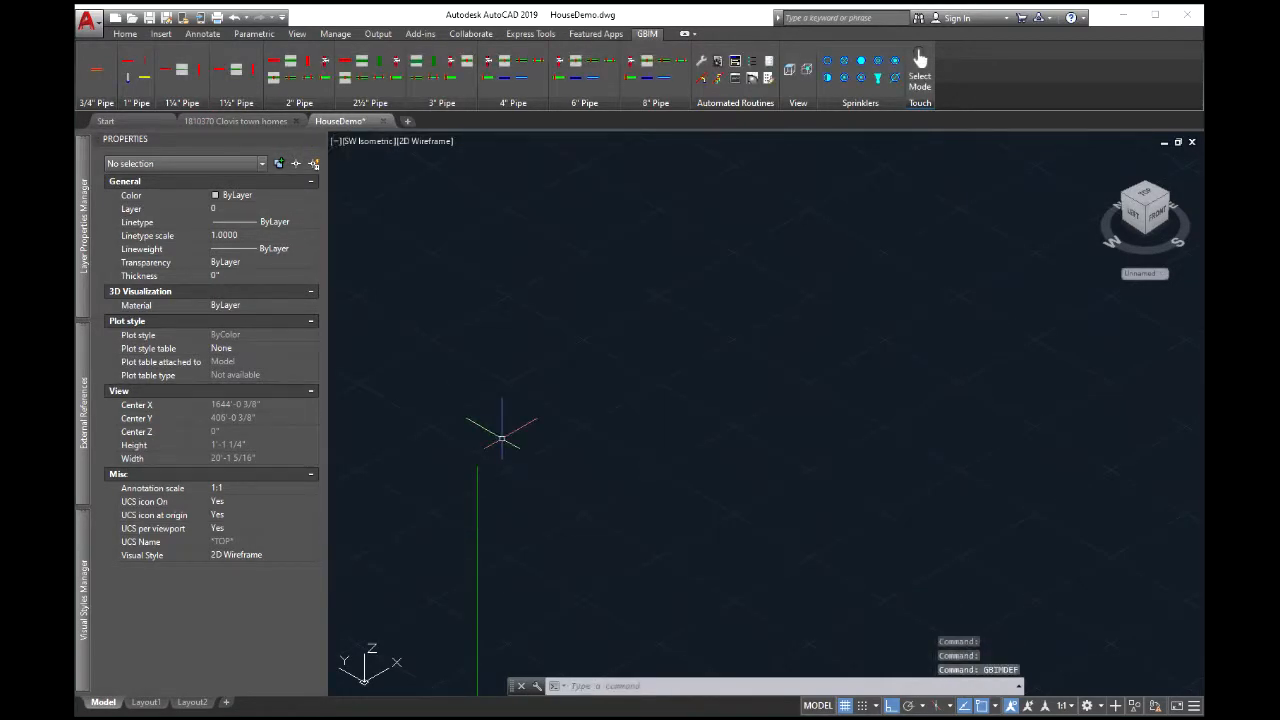
Draw the flow switch with GP5 as a 6" vertical segment upward from the top of the gridline pipe above the TCV
text(gp5)
key(Return)
click(478, 481)
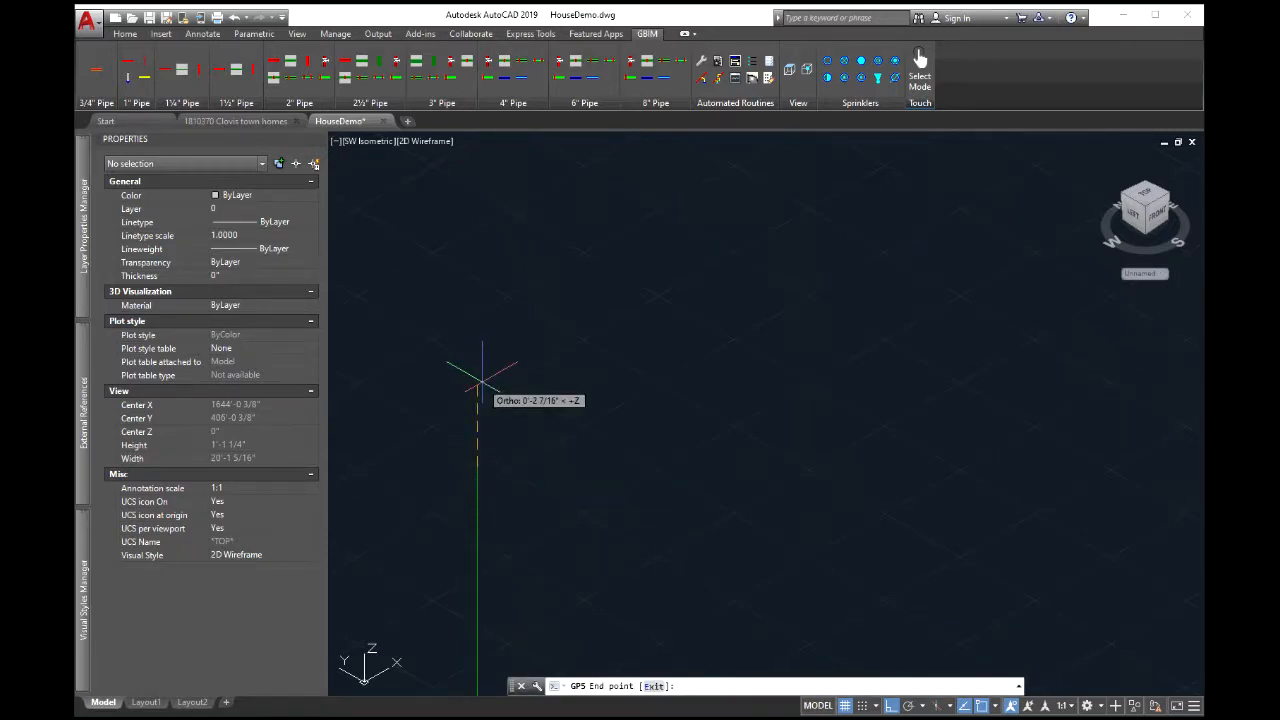
text(6)
key(Return)
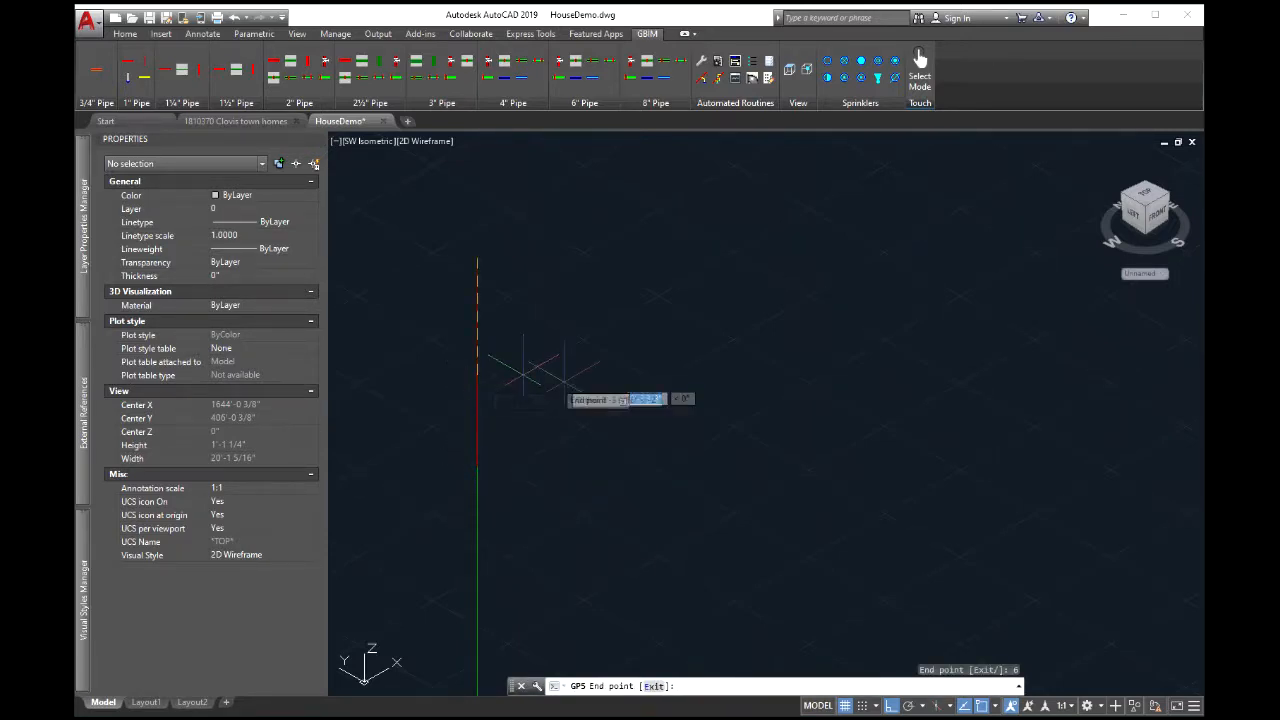
key(Escape)
Draw a 1¼" gridline pipe about 4'-3" long vertically upward from the top of the flow switch
scroll(571, 371, down, 5)
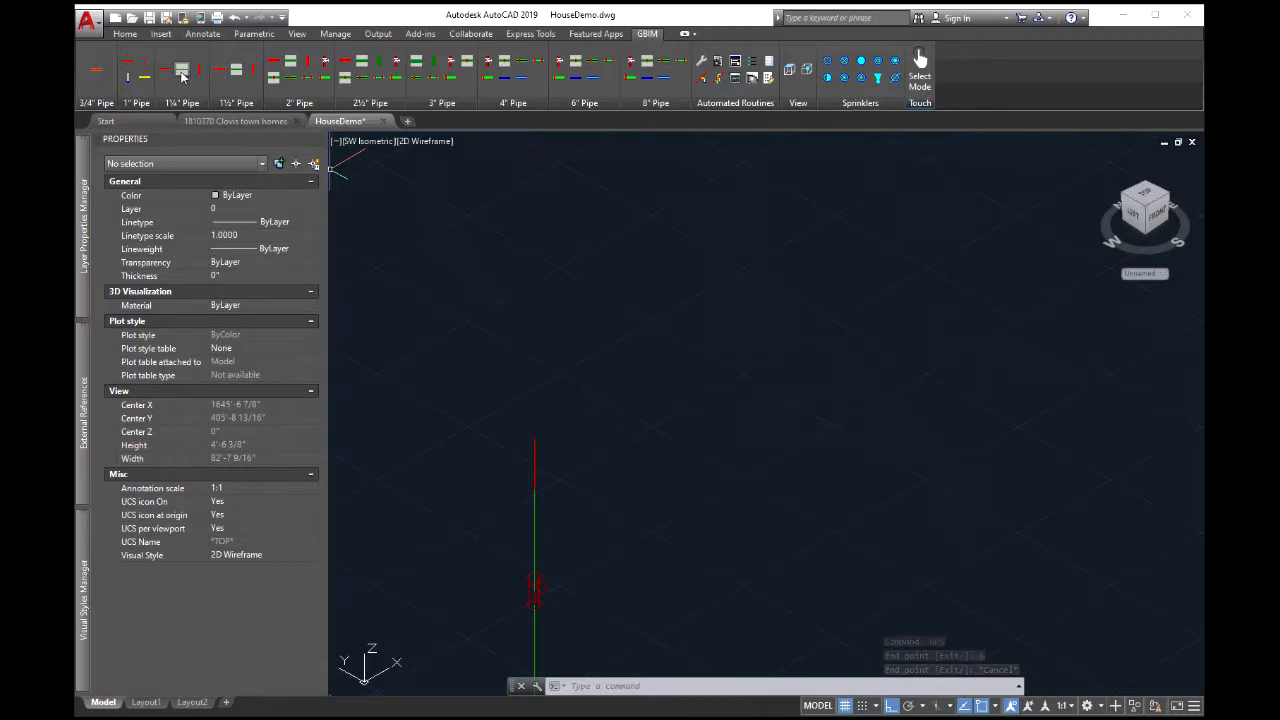
click(182, 77)
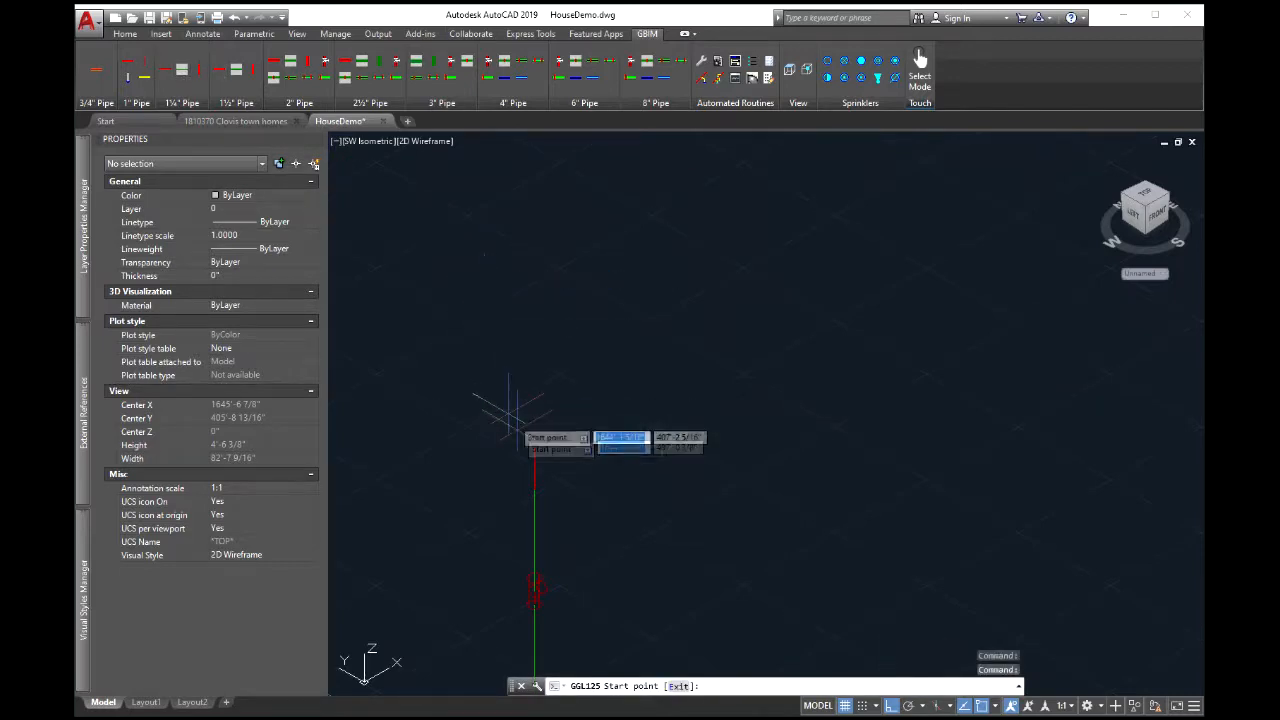
click(532, 438)
scroll(571, 325, down, 2)
middle_drag(573, 336, 586, 479)
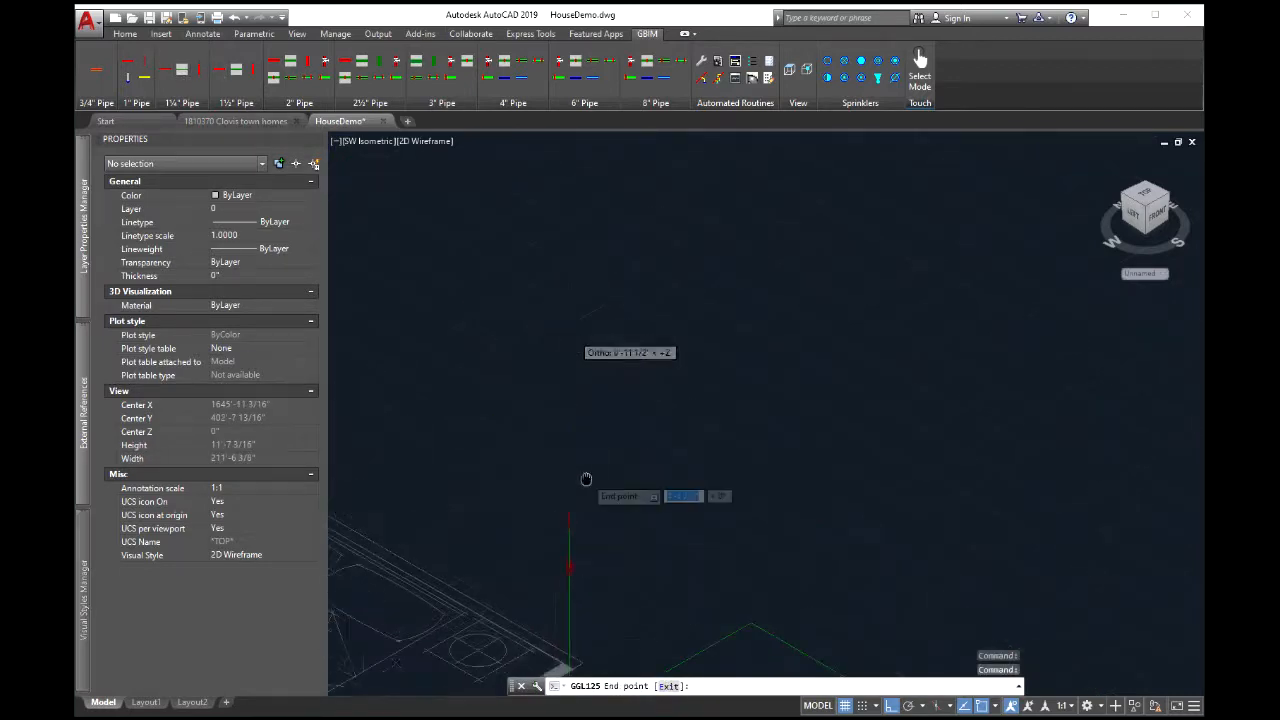
key(Escape)
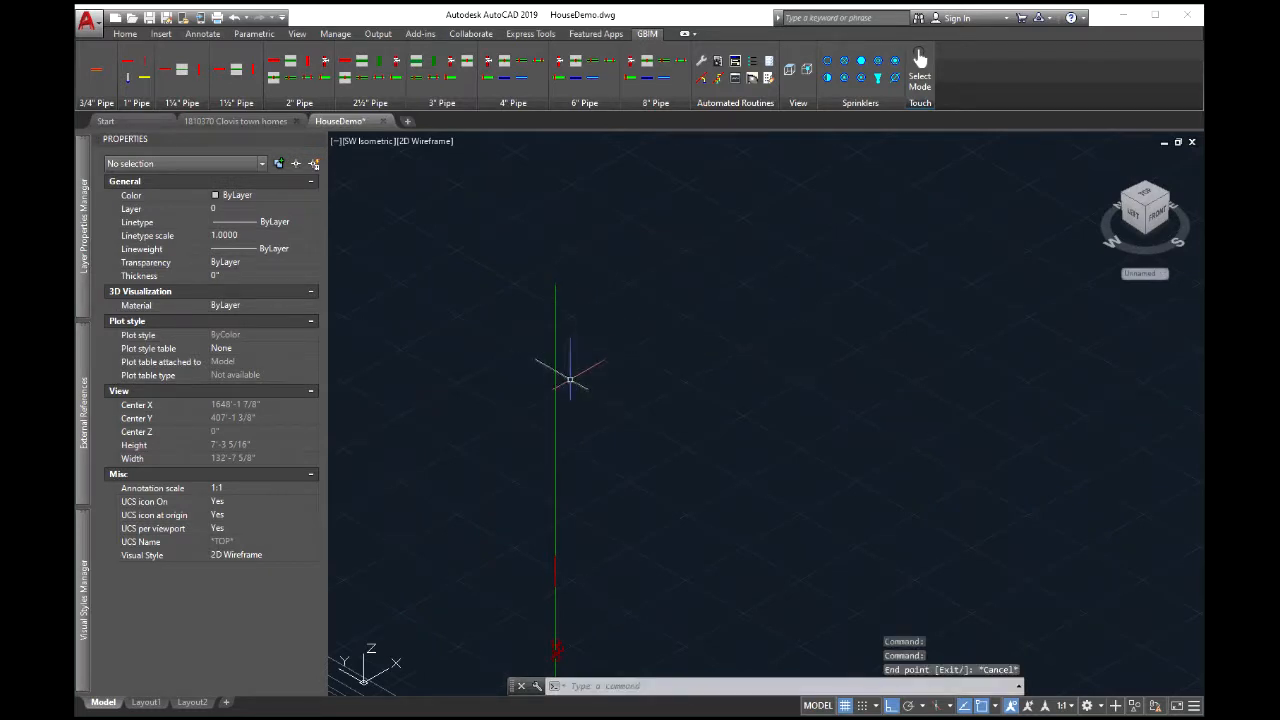
Set the End Z of the gridline pipe above the flow switch to 11' and deselect it
click(555, 380)
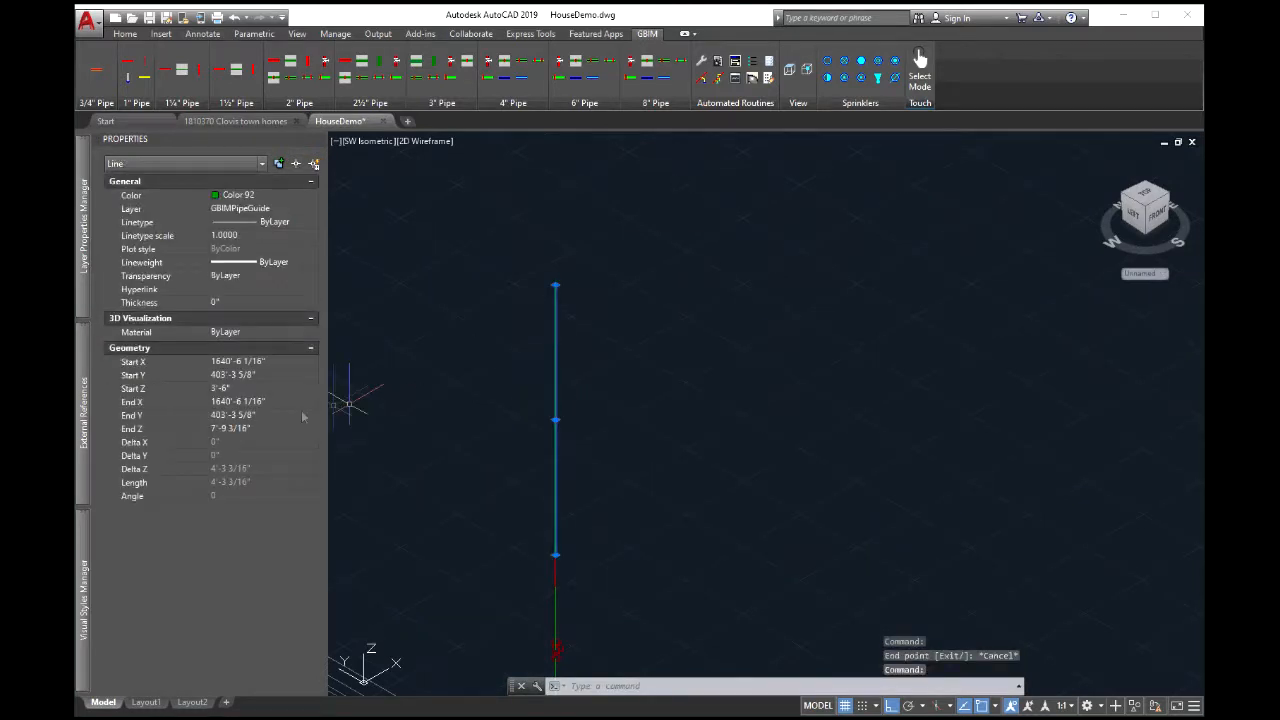
click(277, 428)
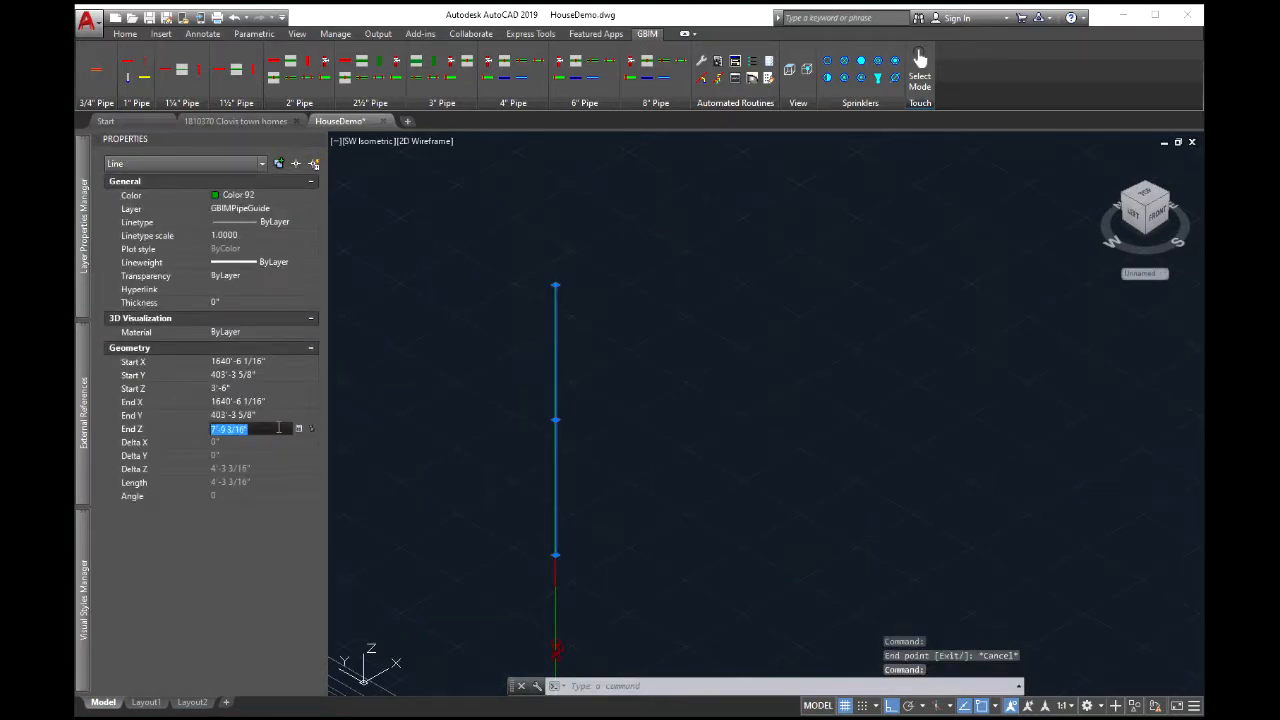
text(11')
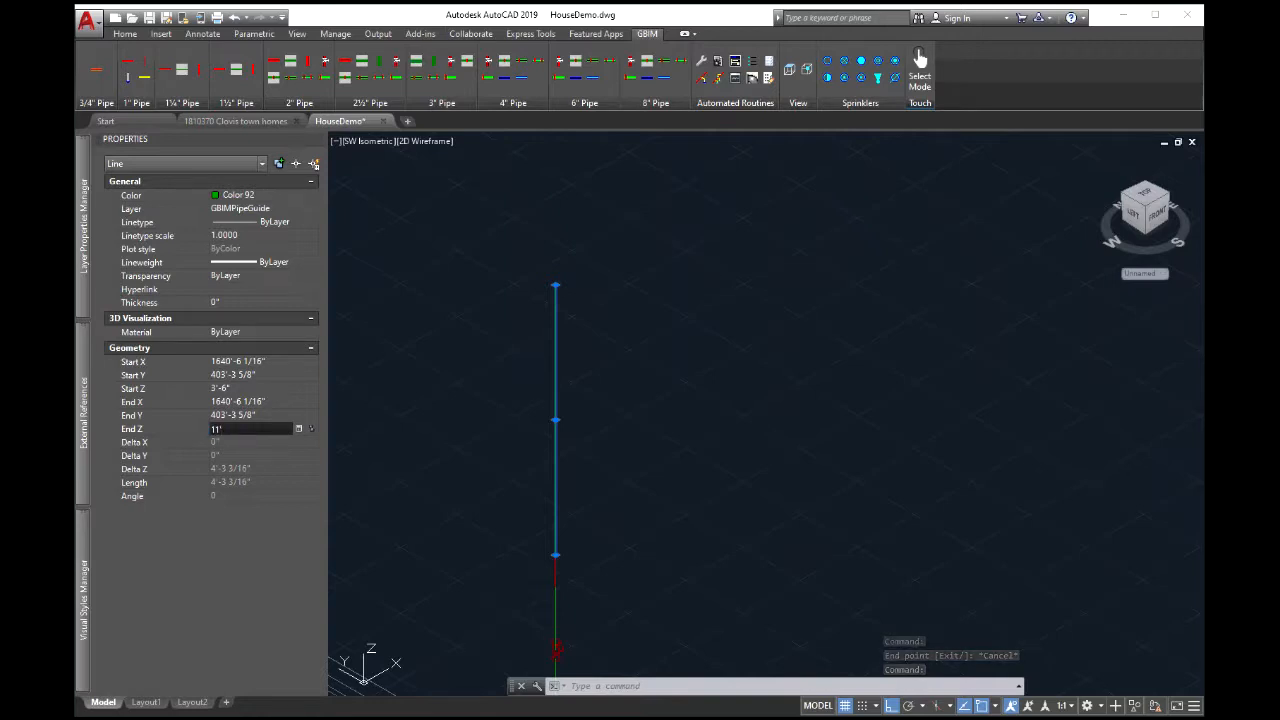
key(Return)
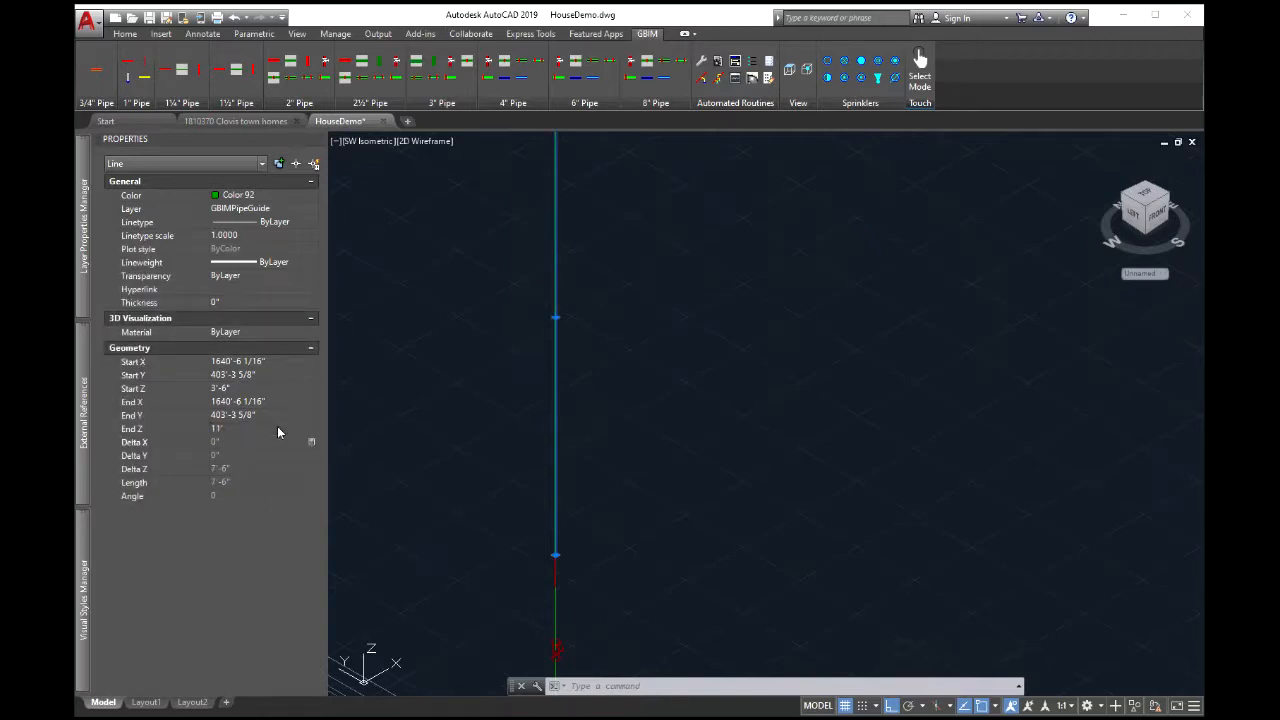
key(Escape)
Draw a 1¼" branchline about 7'-5" long horizontally west from the top of the riser, over the house
scroll(659, 549, down, 5)
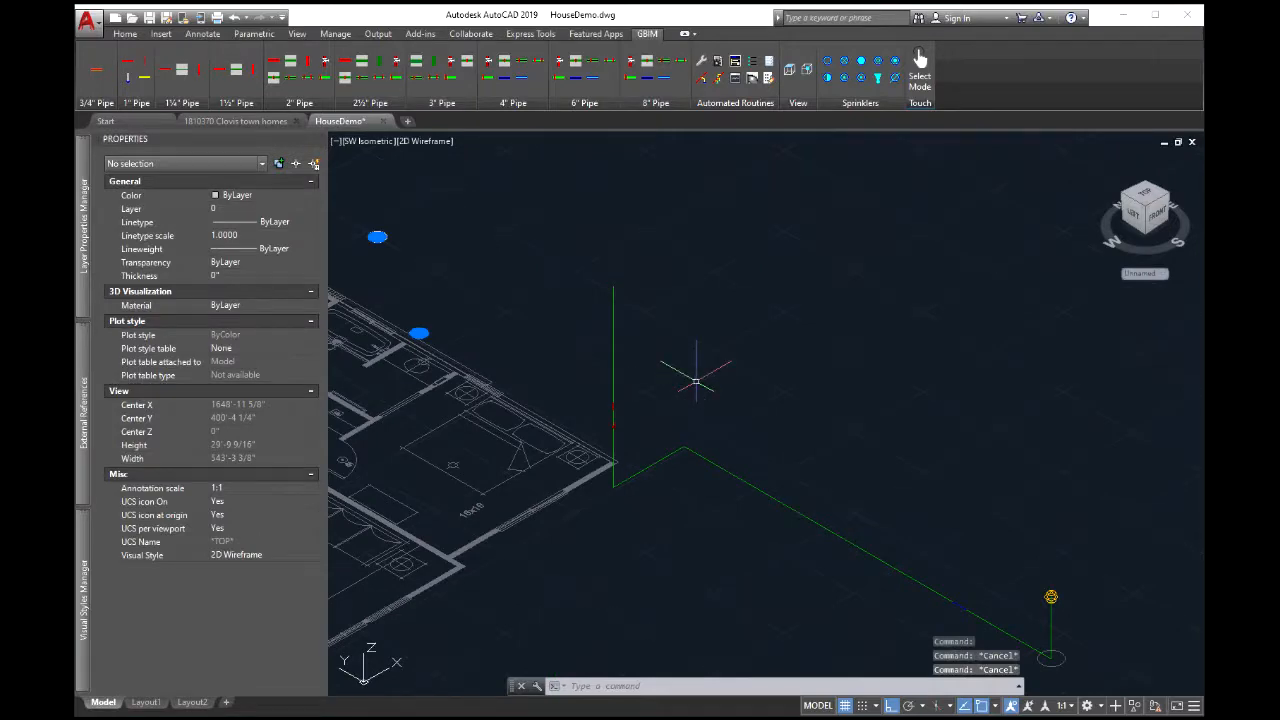
scroll(800, 370, up, 4)
middle_drag(786, 345, 701, 322)
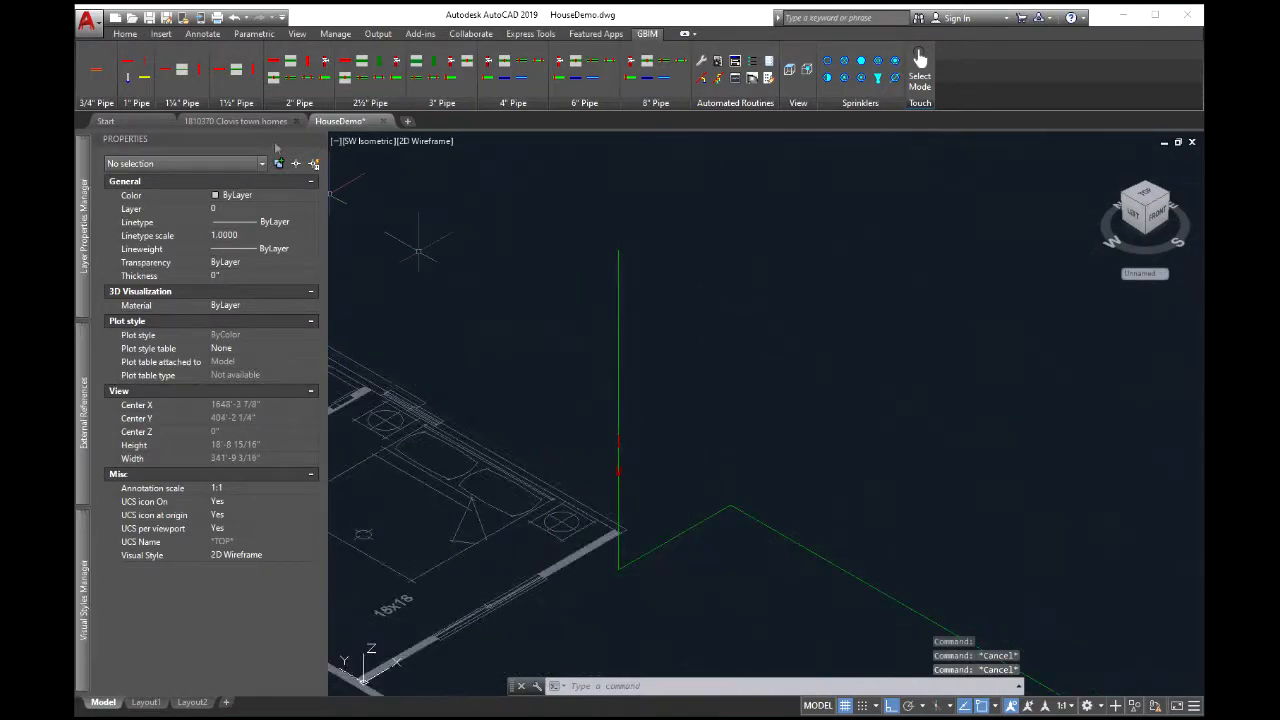
click(168, 75)
click(618, 251)
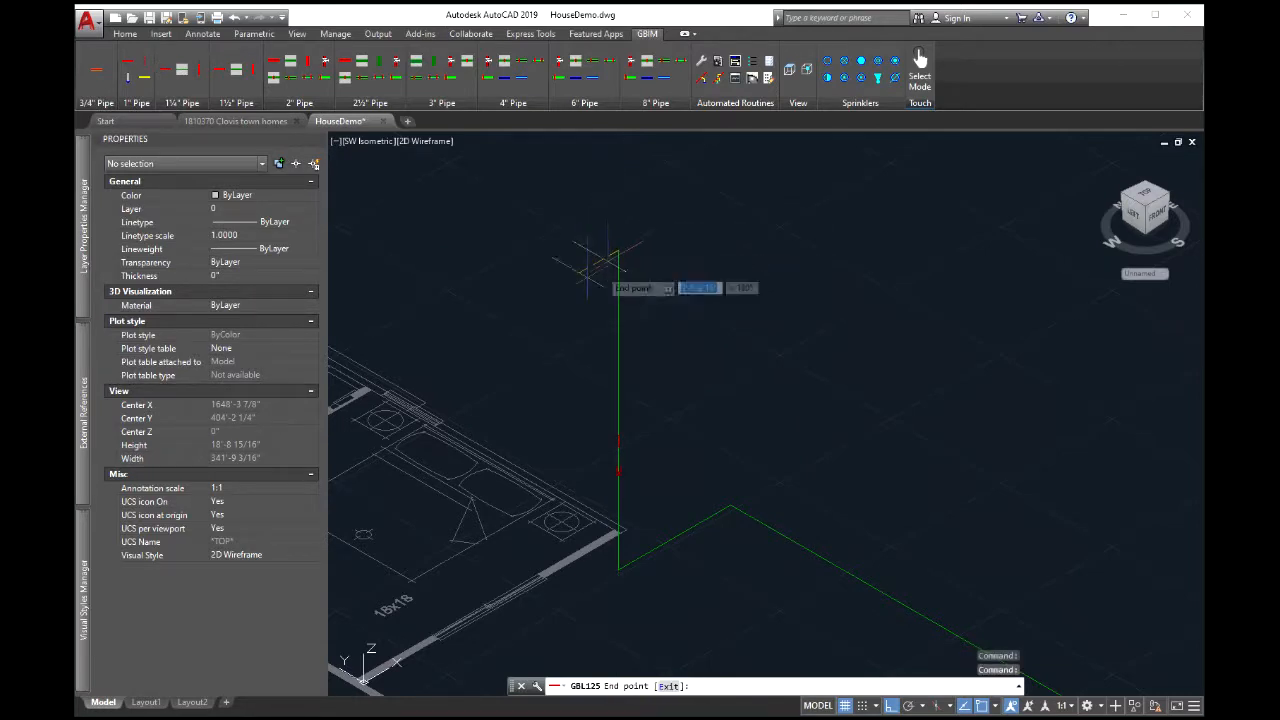
key(Escape)
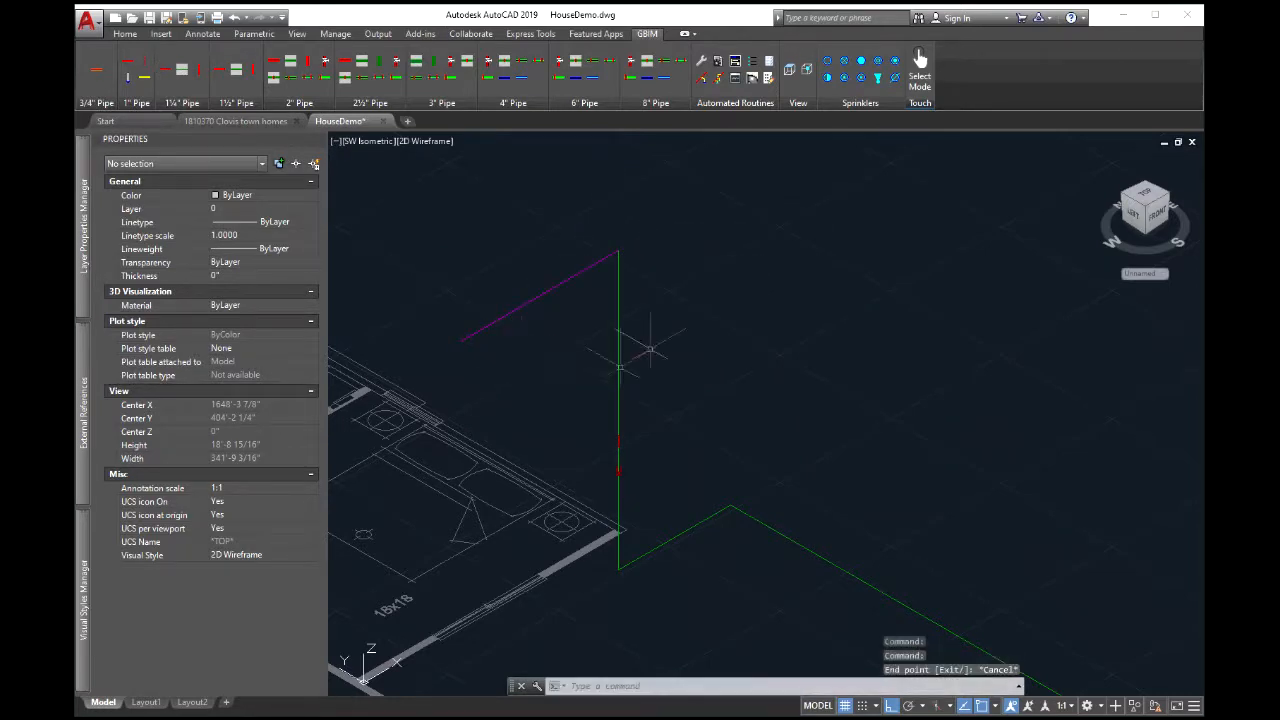
Switch to the top view and shorten the magenta branchline to about 1'-6" by stretching its west end to just inside the house wall
click(788, 71)
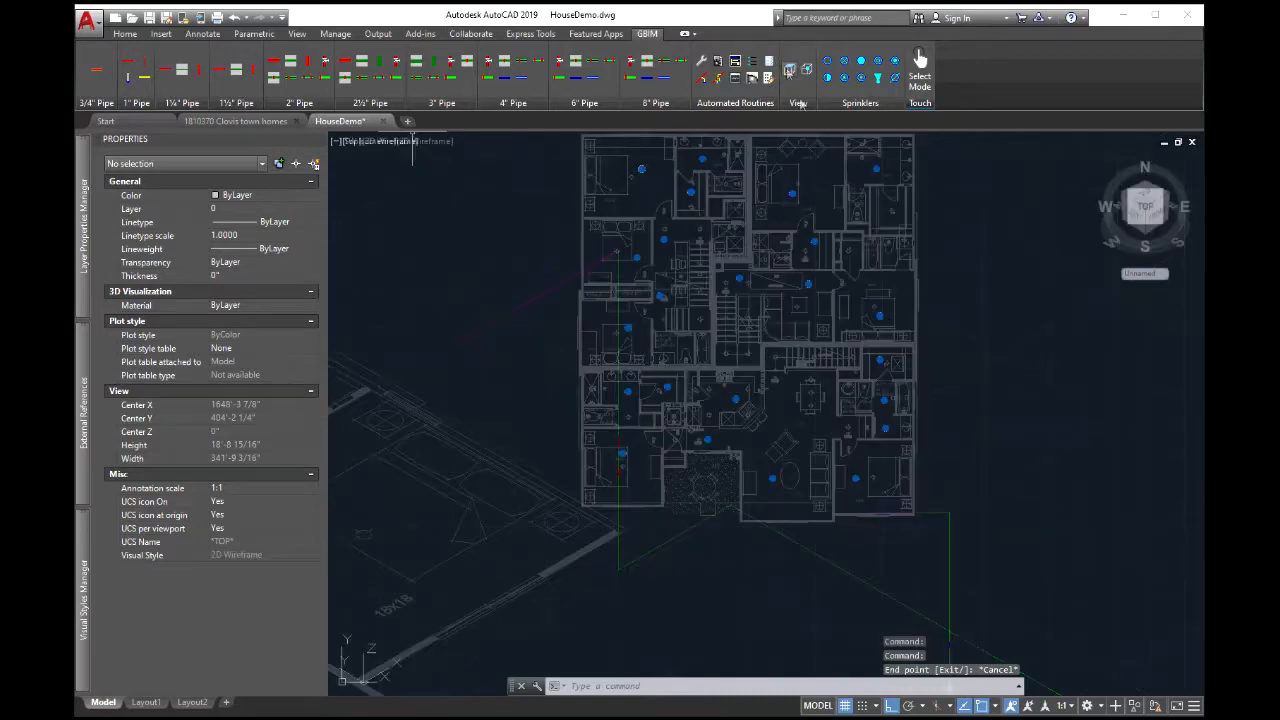
scroll(770, 371, up, 5)
middle_drag(770, 371, 743, 443)
scroll(586, 343, up, 4)
scroll(571, 349, down, 2)
click(573, 343)
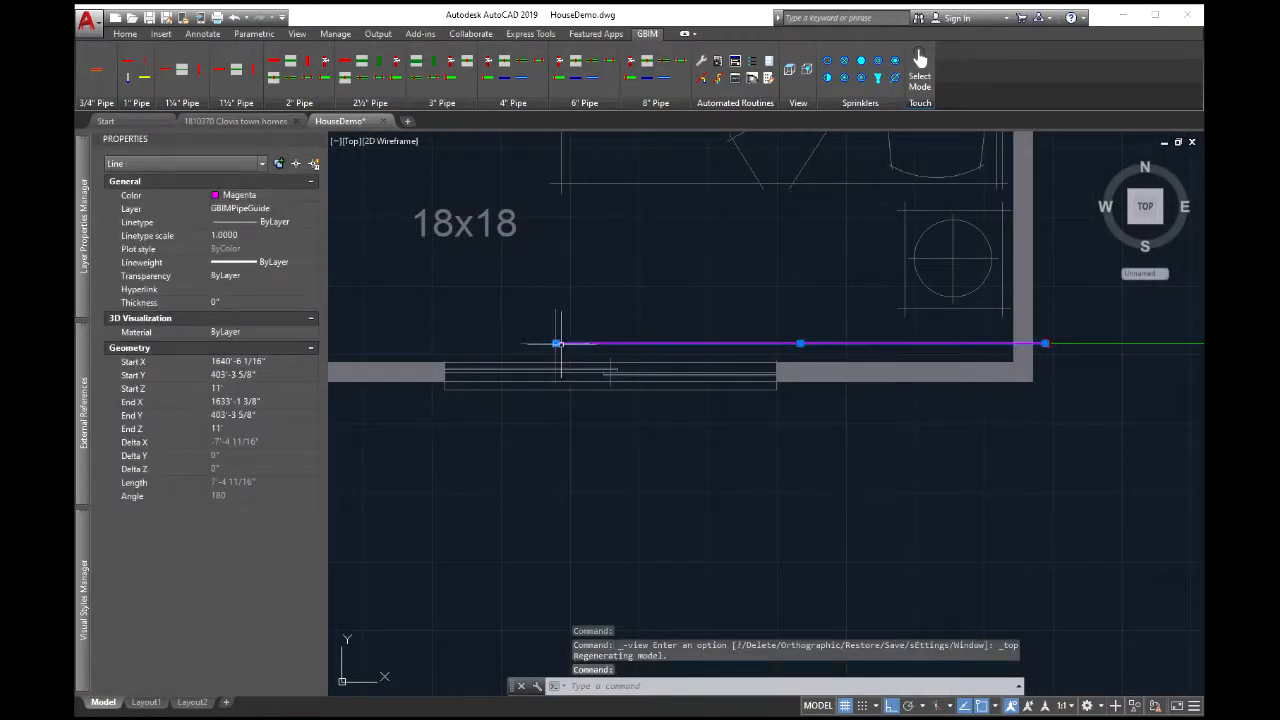
click(555, 343)
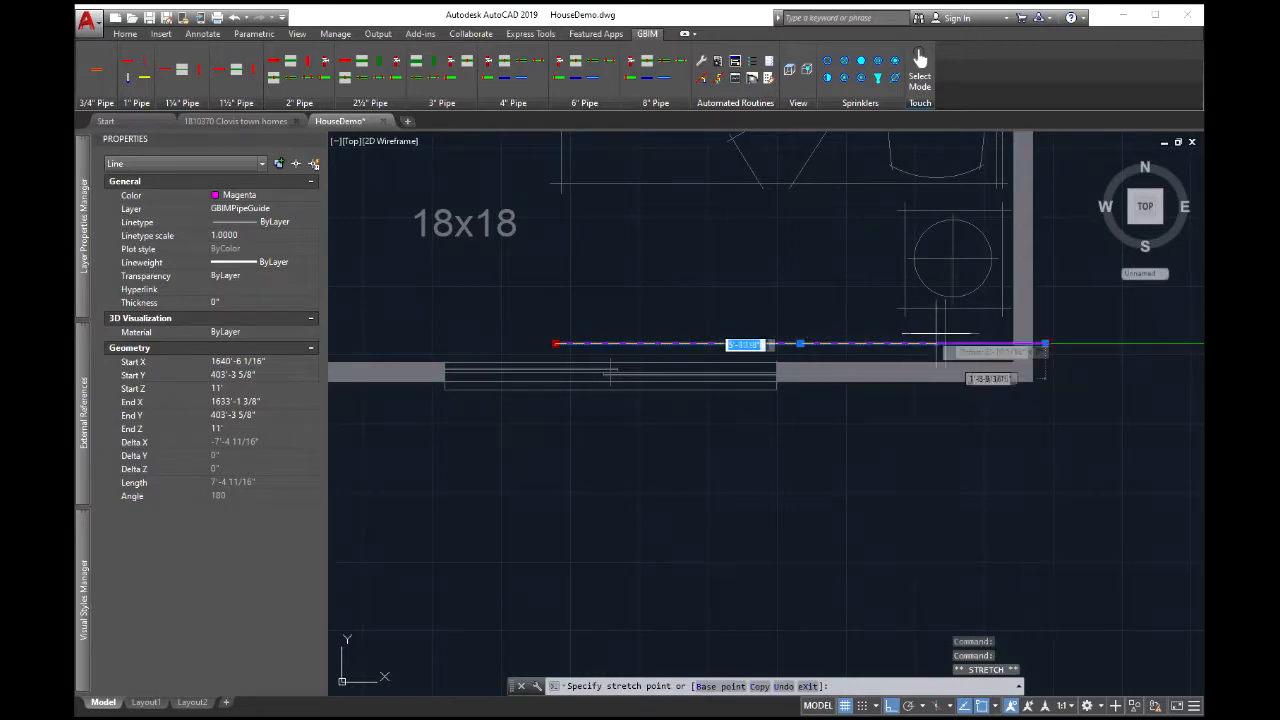
scroll(945, 333, down, 2)
middle_drag(945, 333, 954, 413)
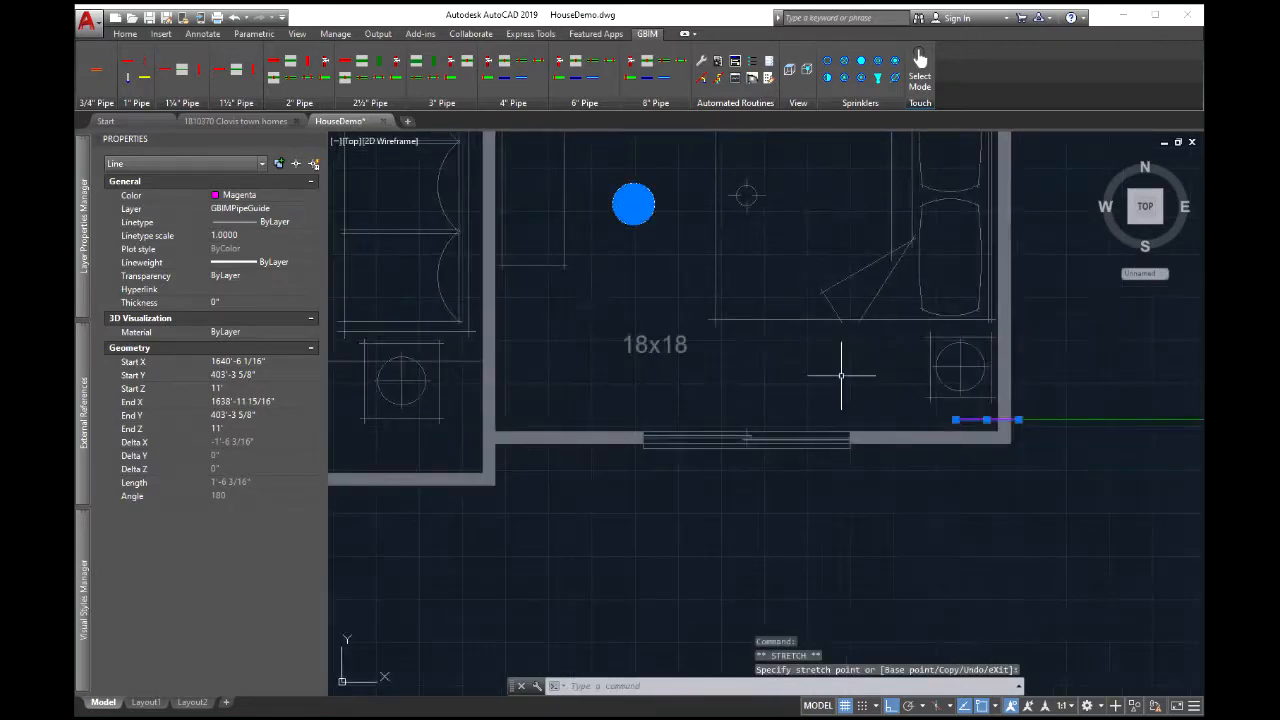
key(Escape)
key(Escape)
scroll(870, 420, down, 6)
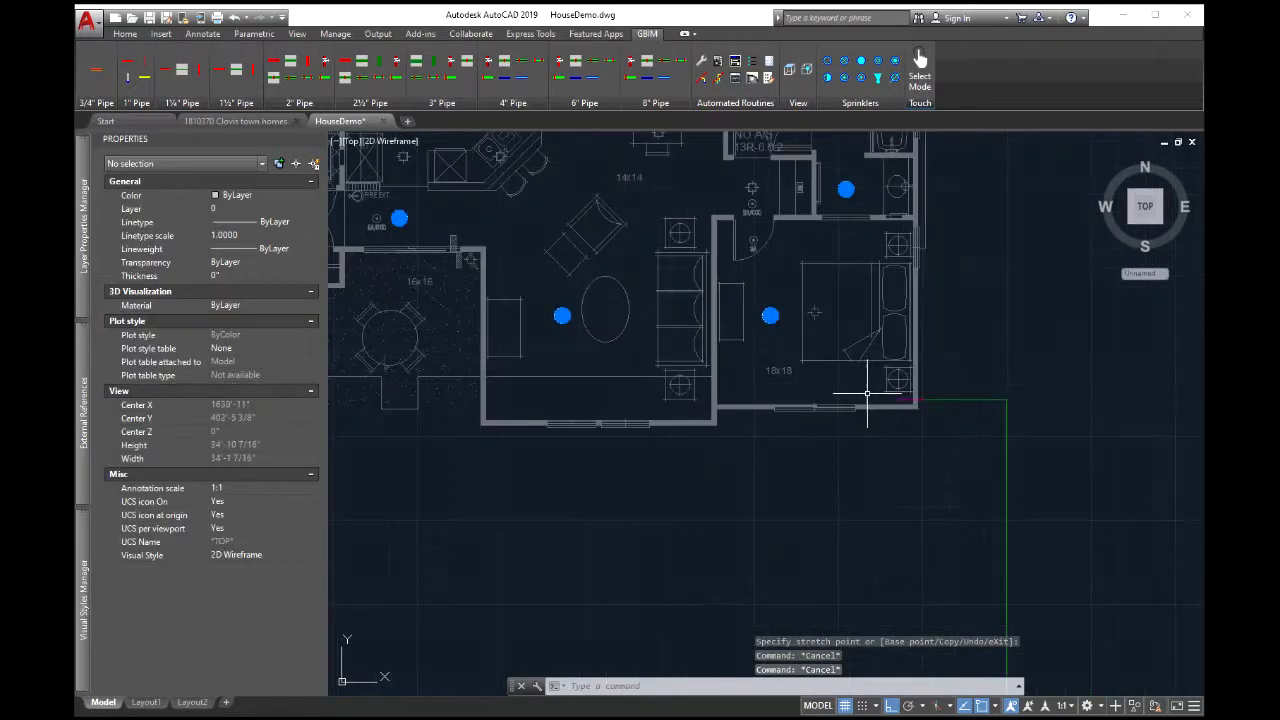
middle_drag(875, 440, 875, 562)
scroll(885, 487, up, 6)
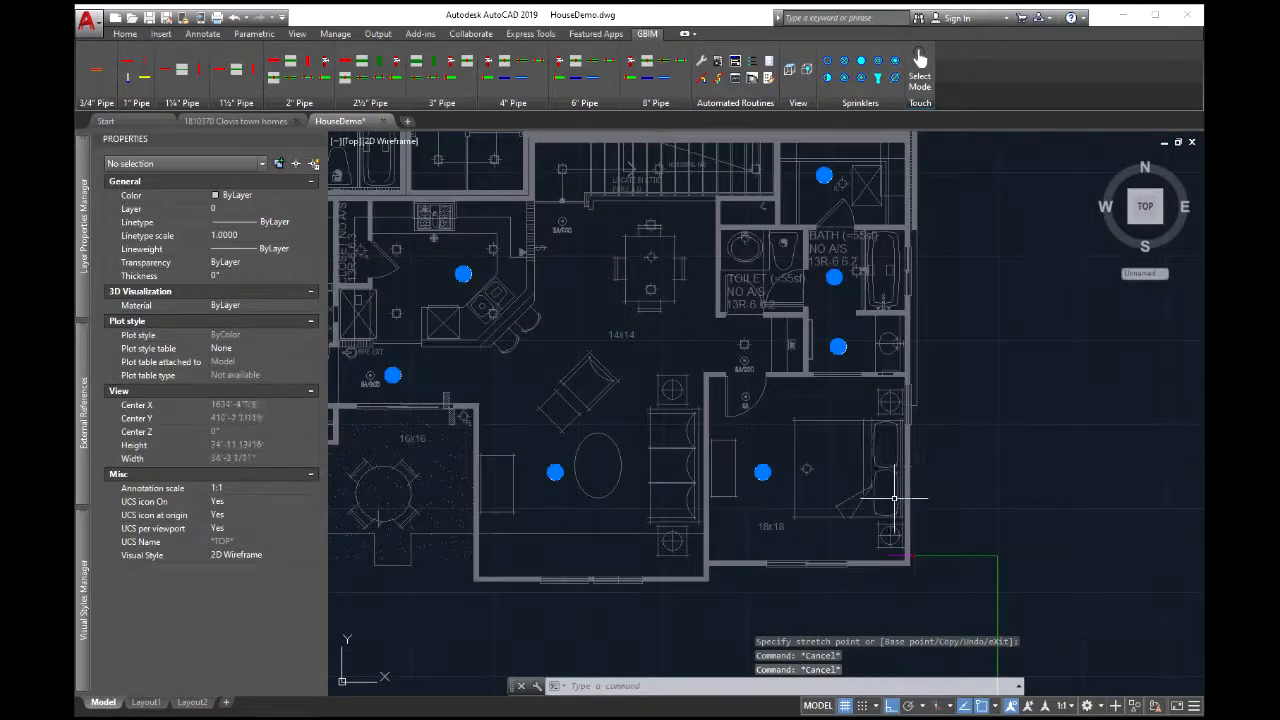
Examine the sprinkler locations across the floor plan and around the southeast bedroom to plan the branchline route
scroll(894, 498, down, 6)
mouse_move(984, 490)
middle_down()
mouse_move(974, 511)
mouse_move(941, 486)
middle_up()
scroll(885, 507, up, 4)
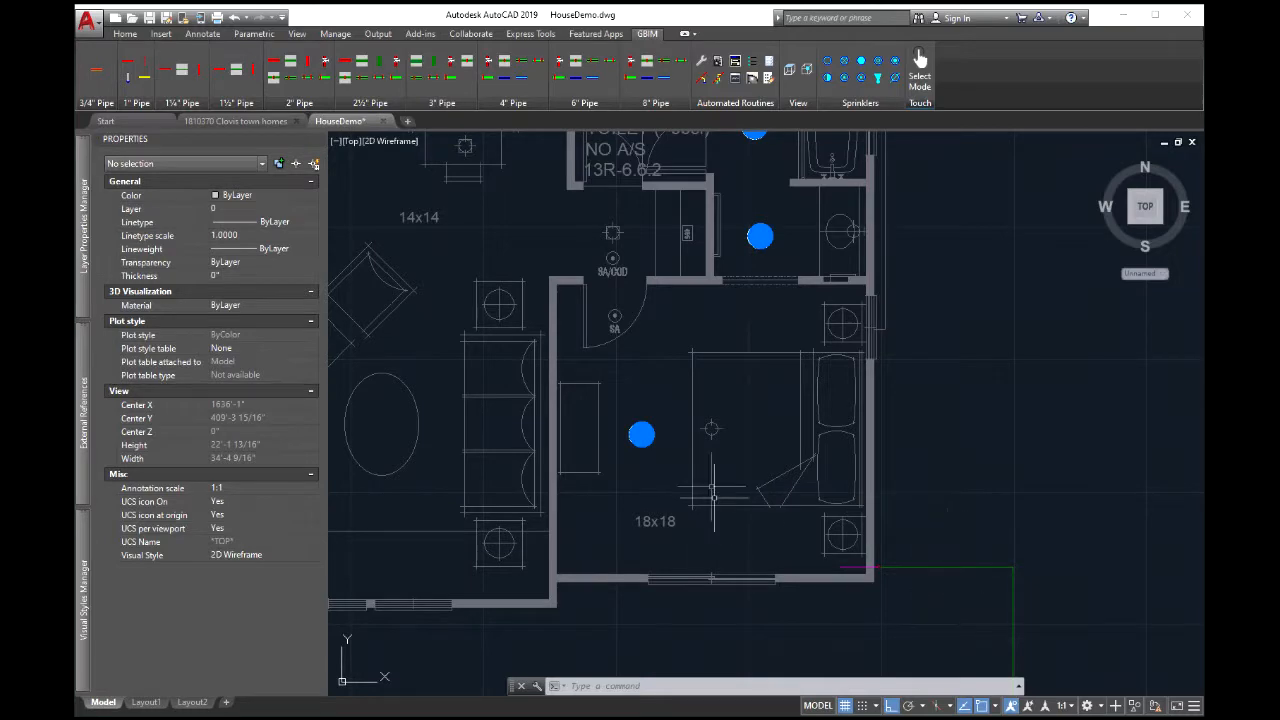
scroll(711, 487, down, 4)
middle_drag(711, 487, 763, 534)
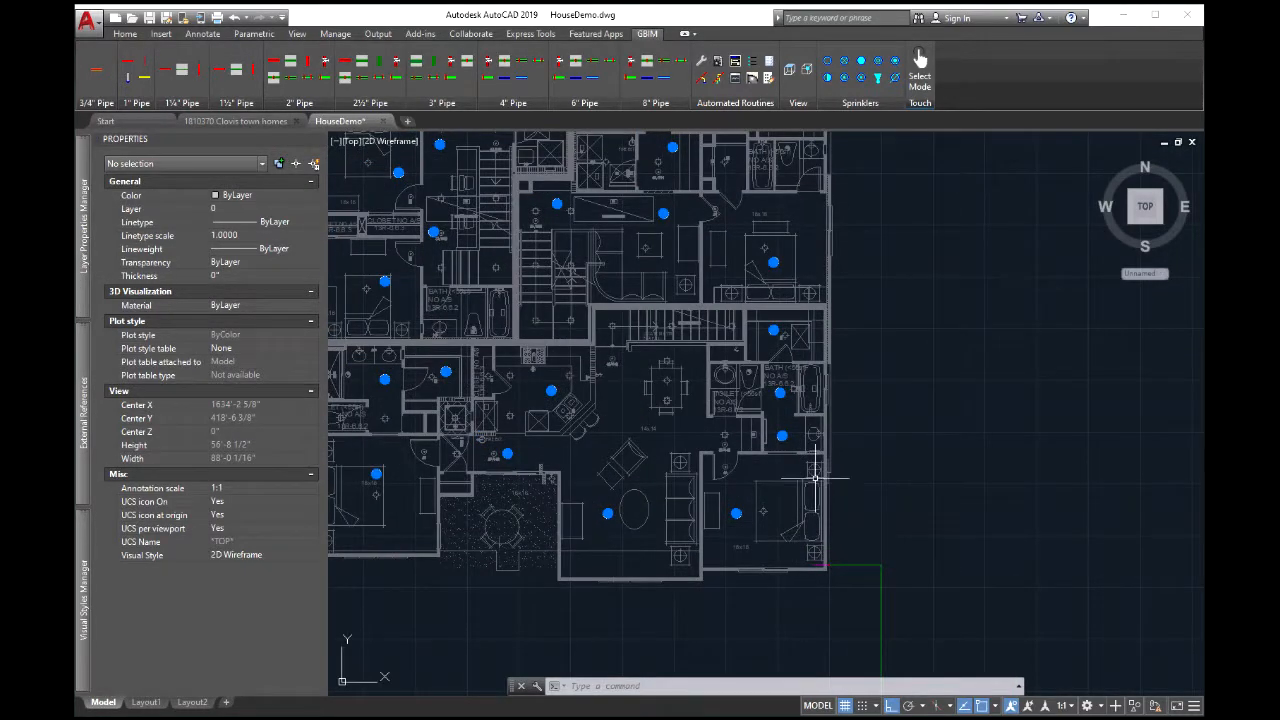
mouse_move(713, 401)
middle_down()
mouse_move(761, 433)
mouse_move(823, 441)
middle_up()
scroll(823, 441, down, 2)
scroll(822, 438, up, 8)
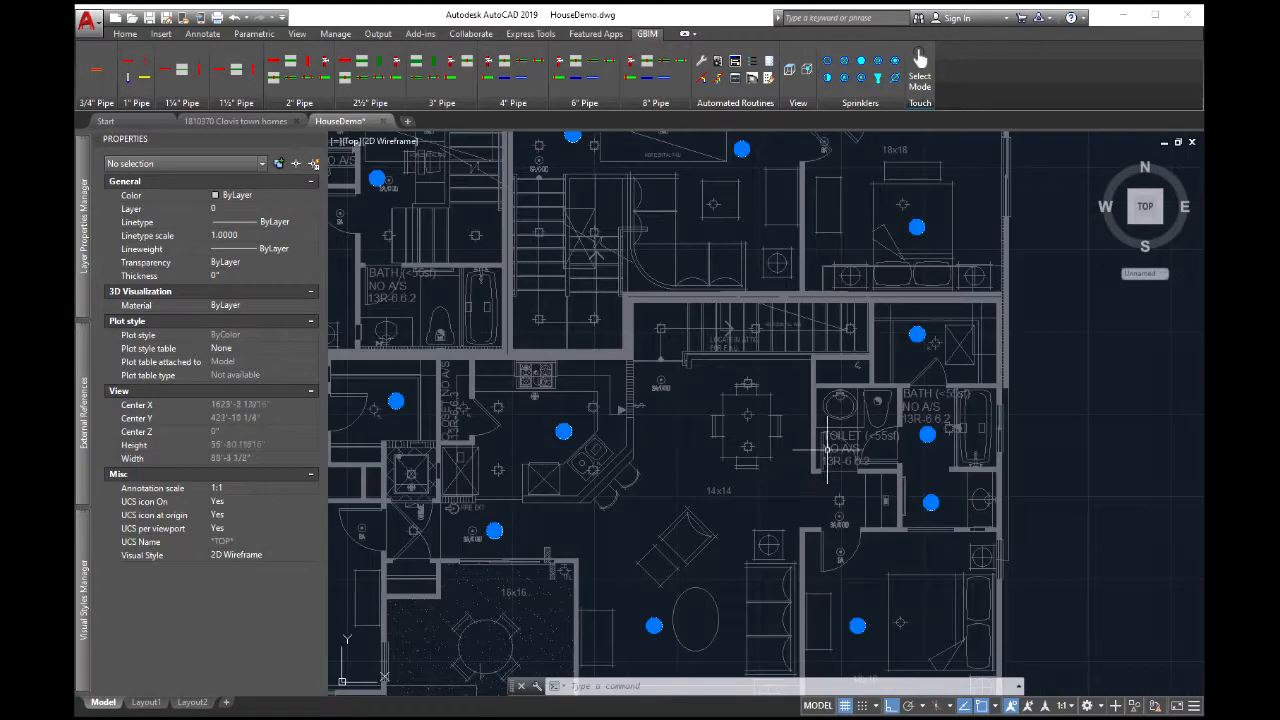
scroll(766, 490, down, 2)
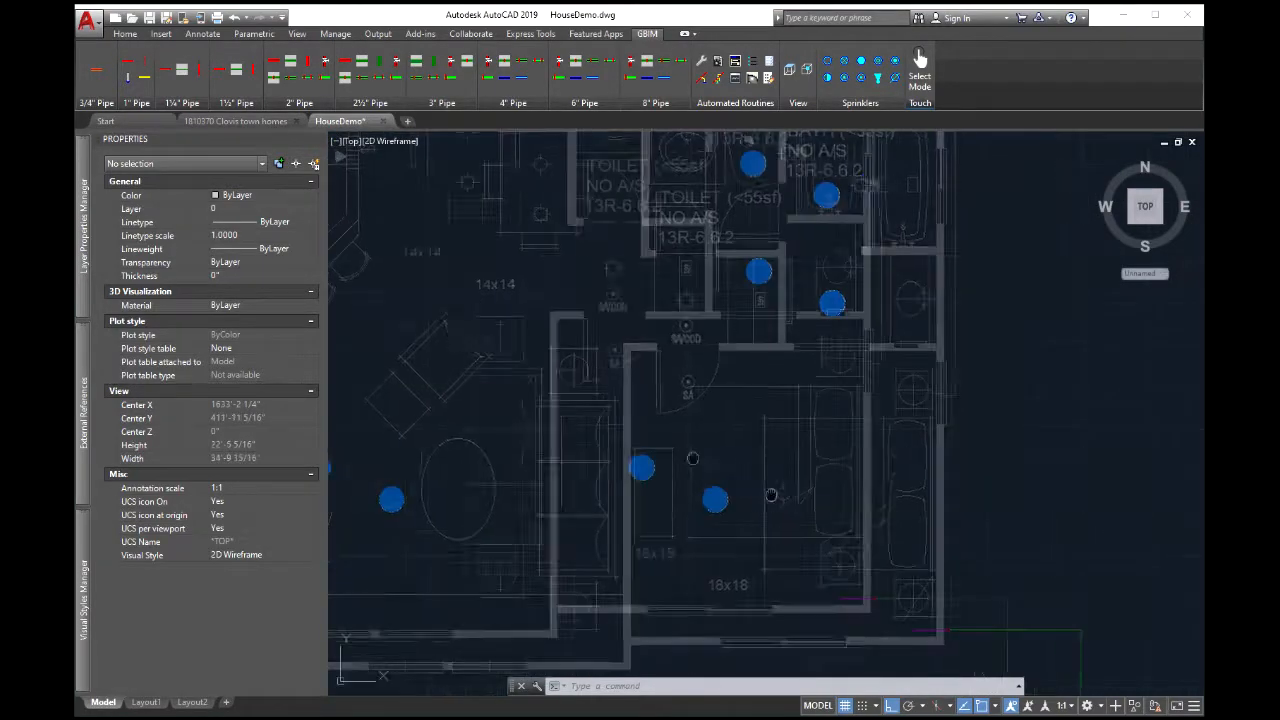
middle_drag(837, 512, 744, 470)
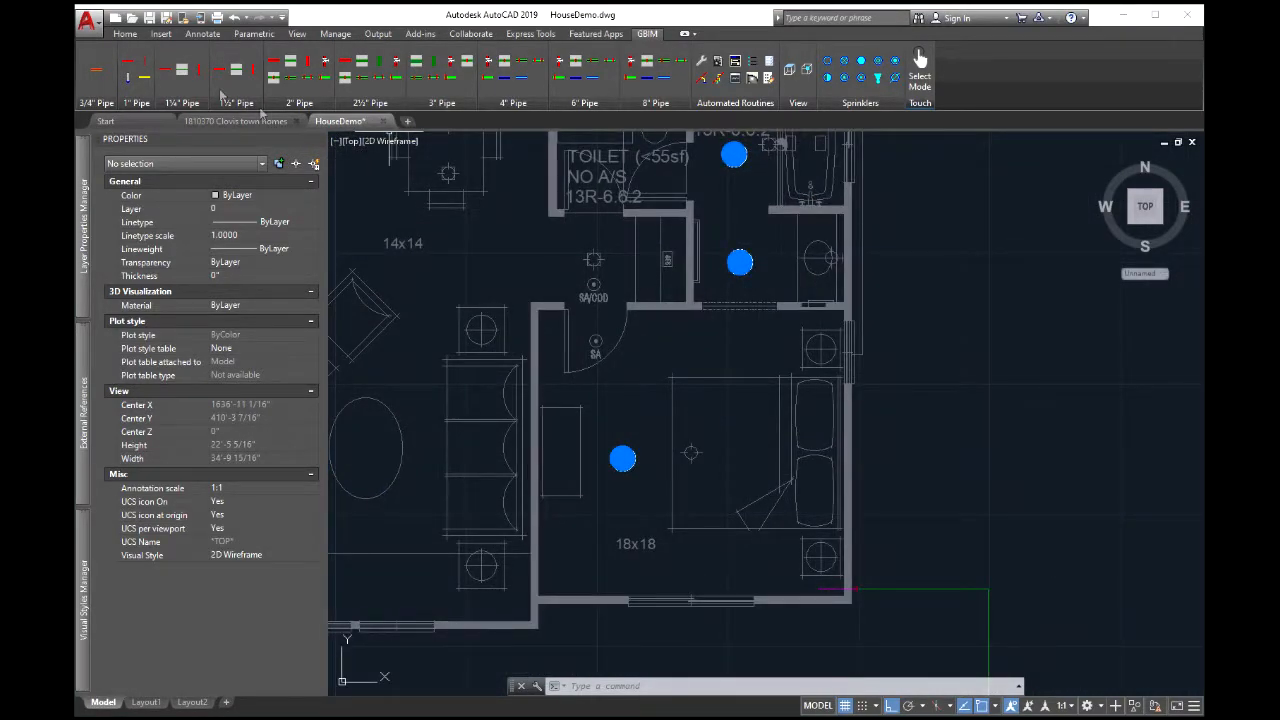
Draw a 1" branchline from the west end of the pipe stub, a short leg north and a short leg west into the southeast bedroom
click(128, 64)
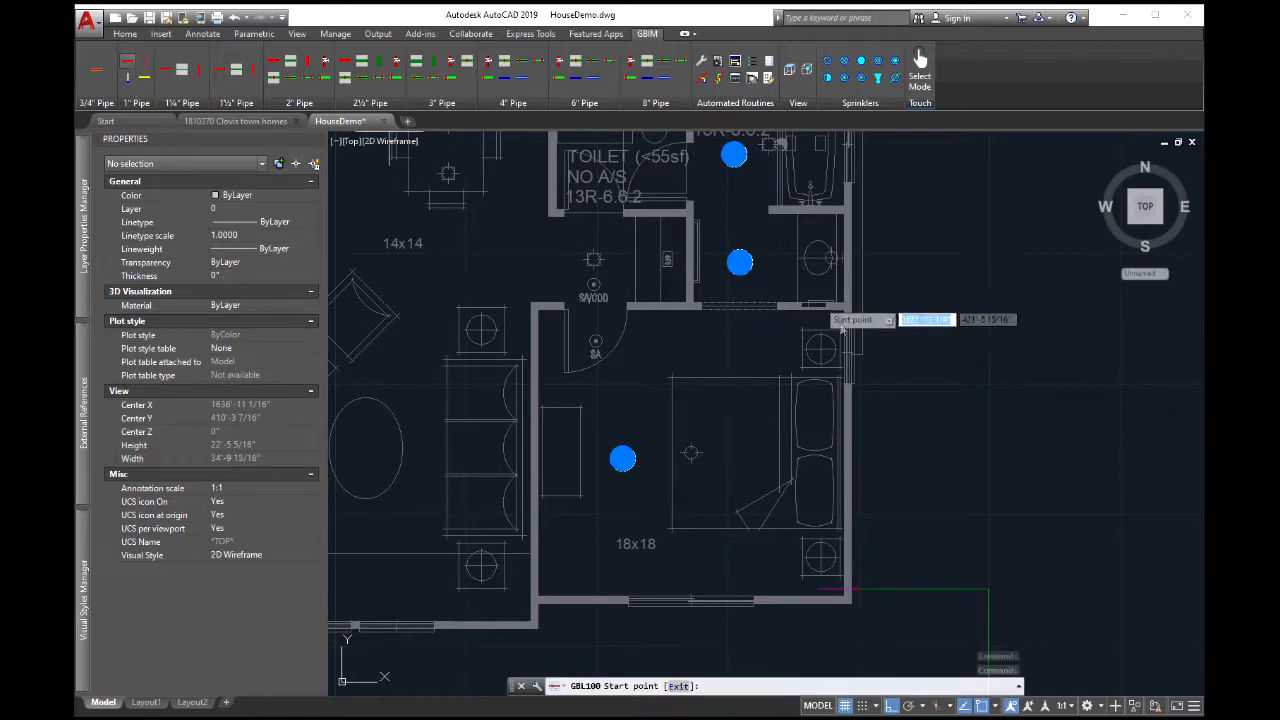
scroll(802, 340, down, 2)
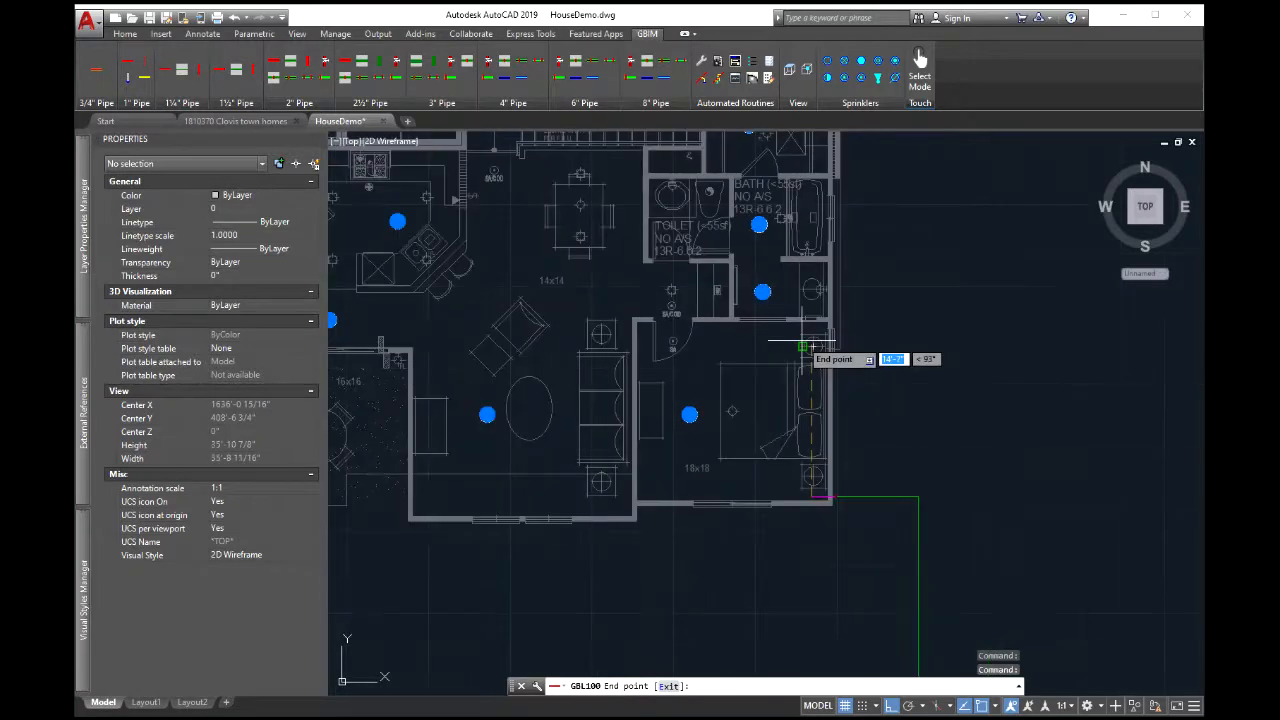
middle_drag(806, 345, 812, 422)
scroll(779, 544, up, 4)
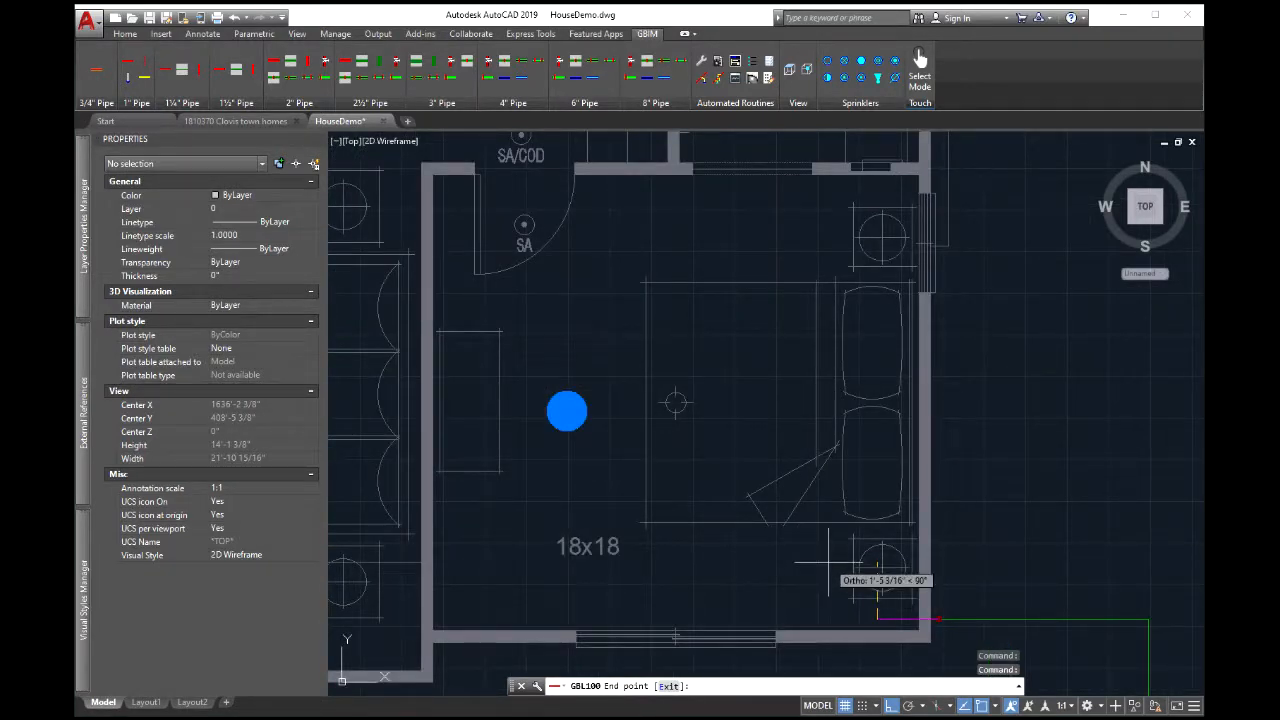
click(741, 437)
Continue the 1" branchline about 47'-2" north along the house's east side and about 37' west into the northwest bedroom
scroll(750, 330, down, 4)
scroll(800, 450, up, 2)
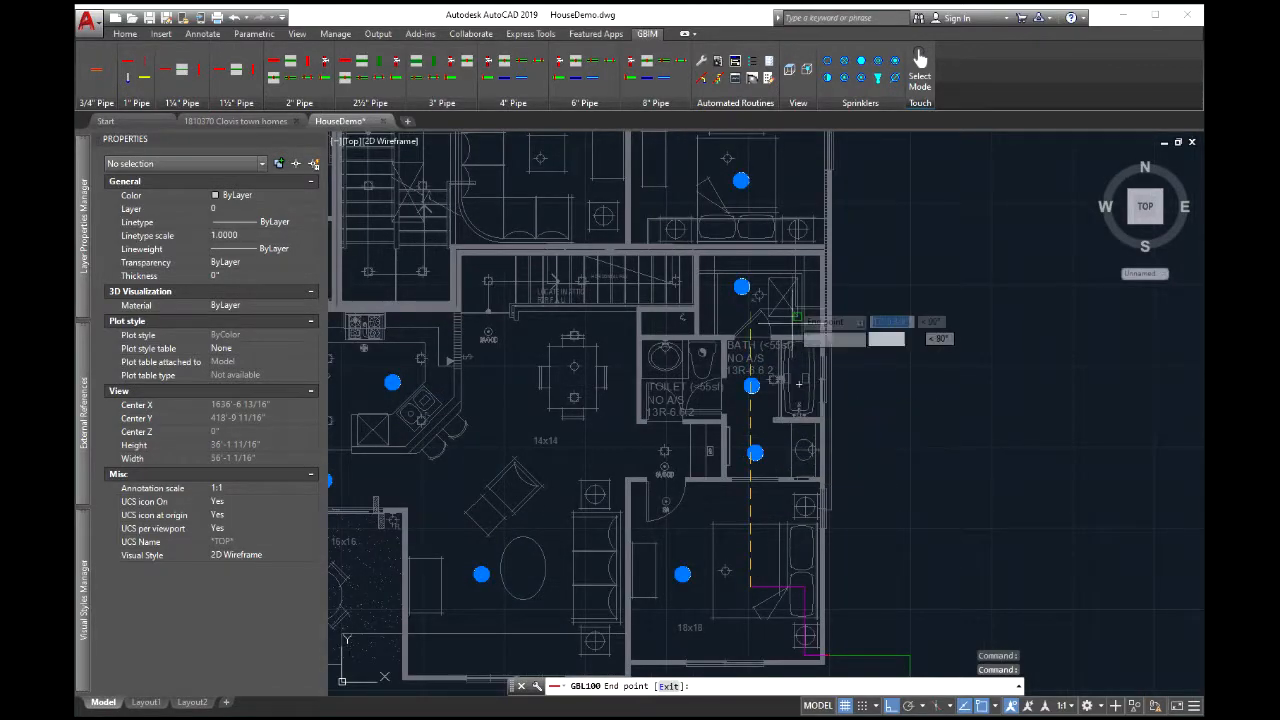
scroll(750, 370, down, 3)
scroll(795, 490, up, 3)
middle_drag(800, 352, 825, 553)
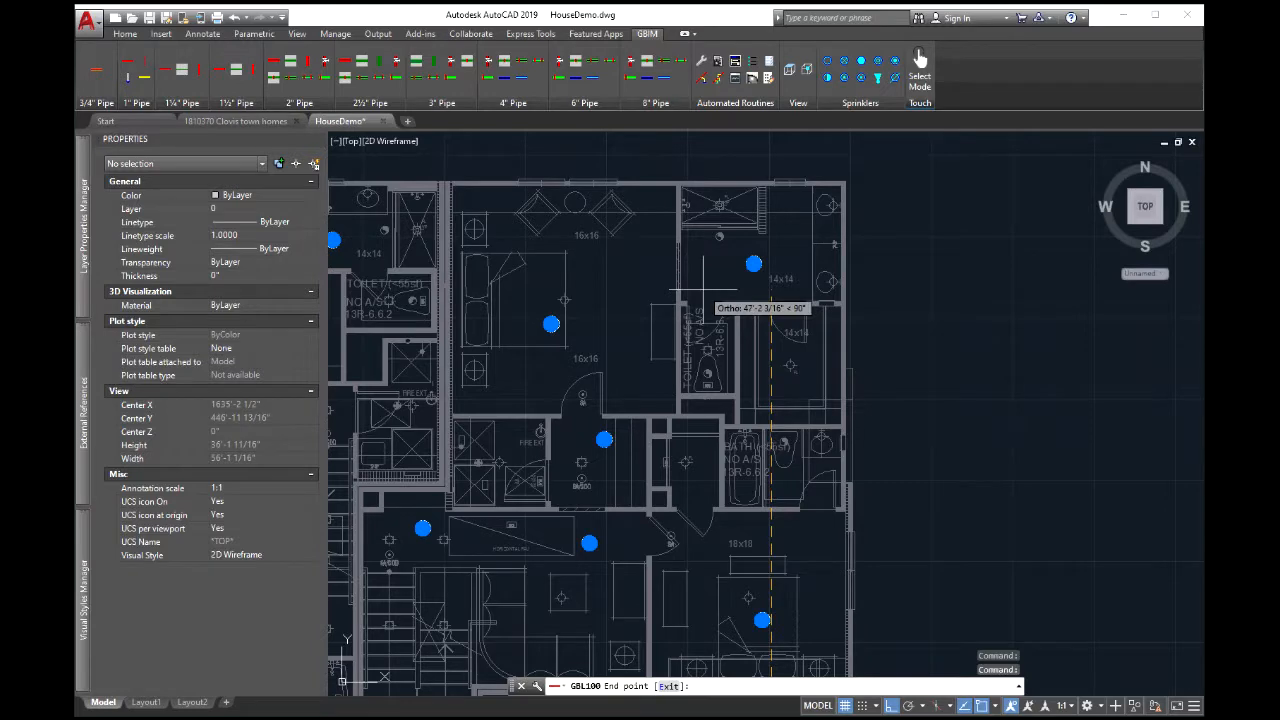
scroll(703, 295, down, 5)
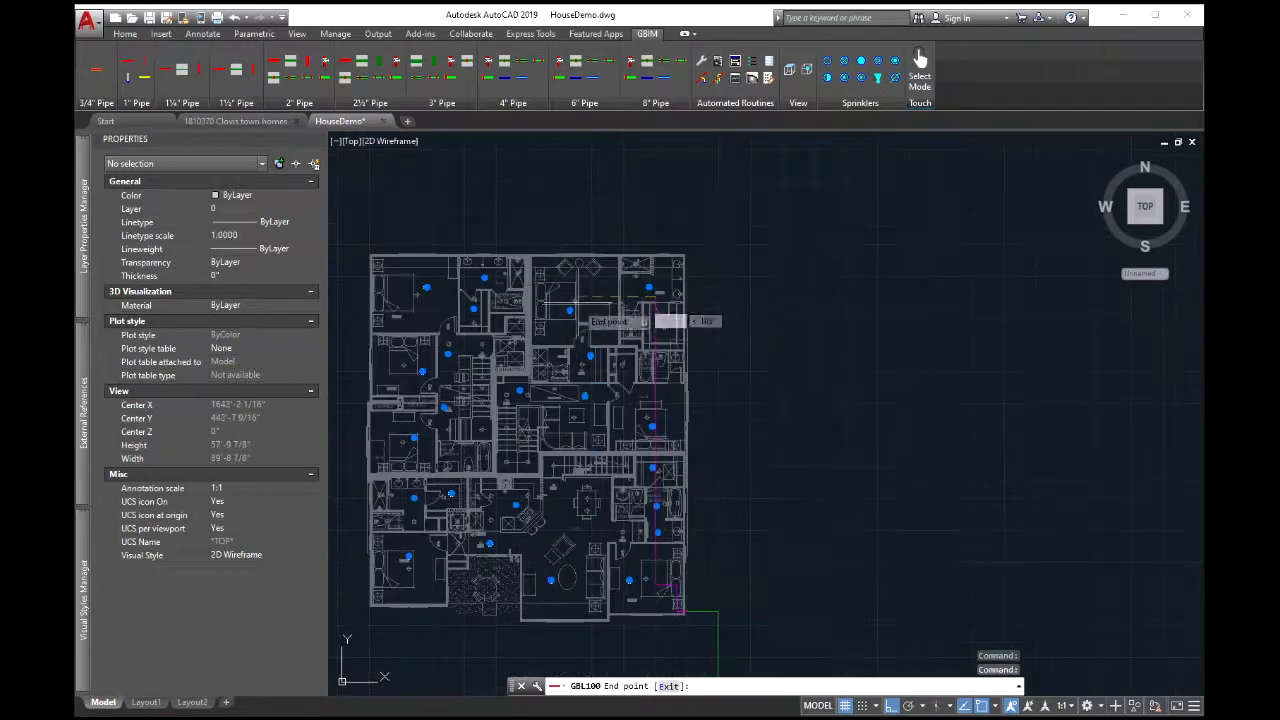
scroll(690, 295, up, 5)
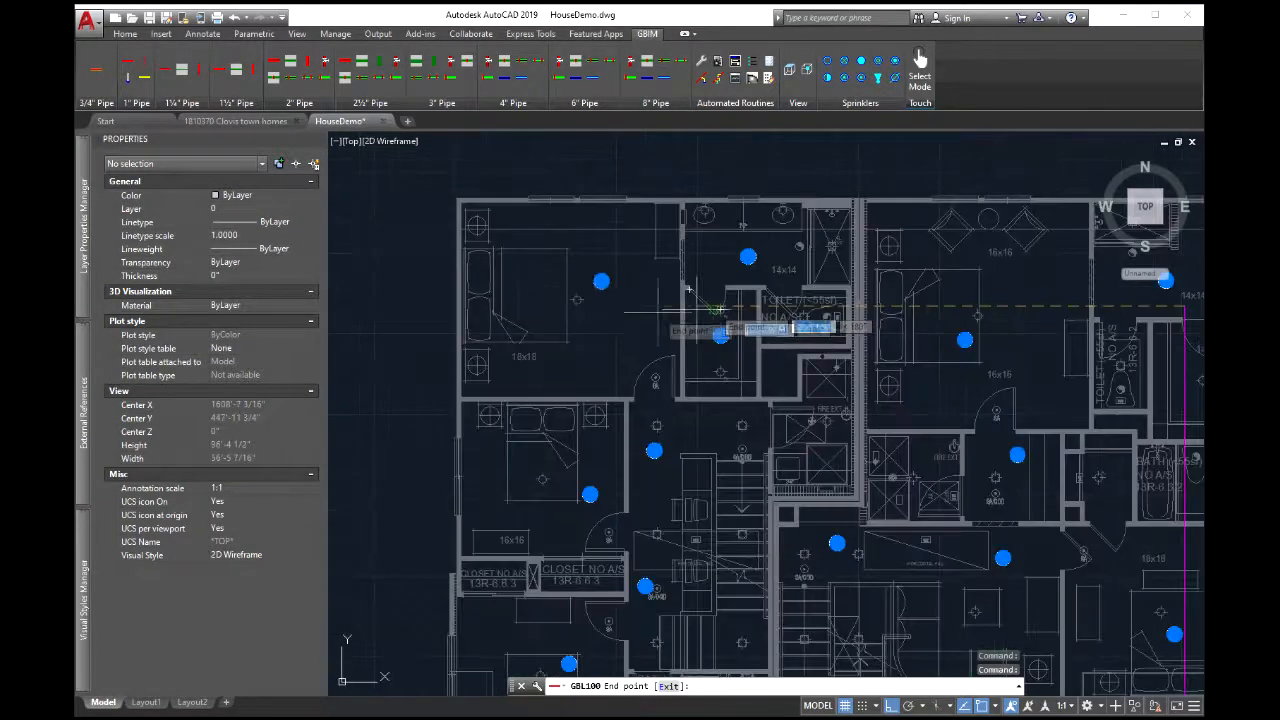
click(611, 327)
Run the branchline about 47'-2" south, perpendicular to the southeast bedroom's horizontal leg, and close the loop with an east leg to that leg's west end
scroll(621, 458, down, 2)
middle_drag(620, 506, 639, 198)
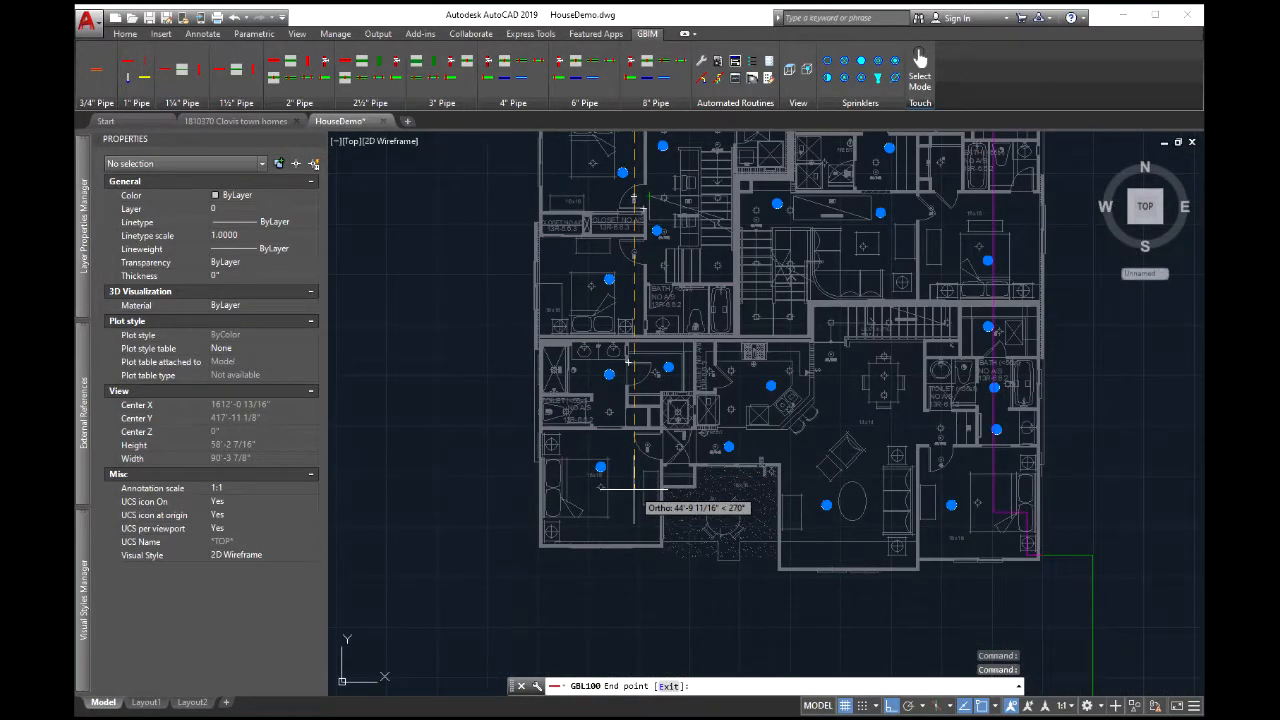
key(Return)
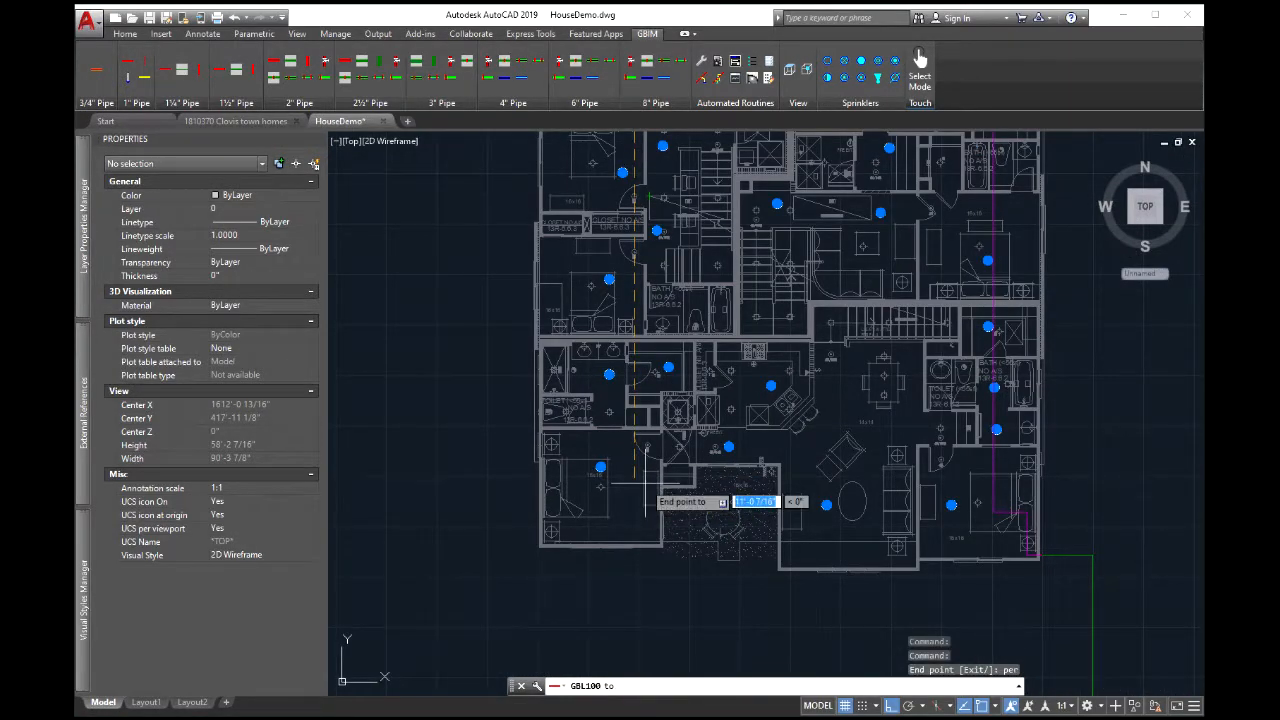
scroll(937, 505, up, 4)
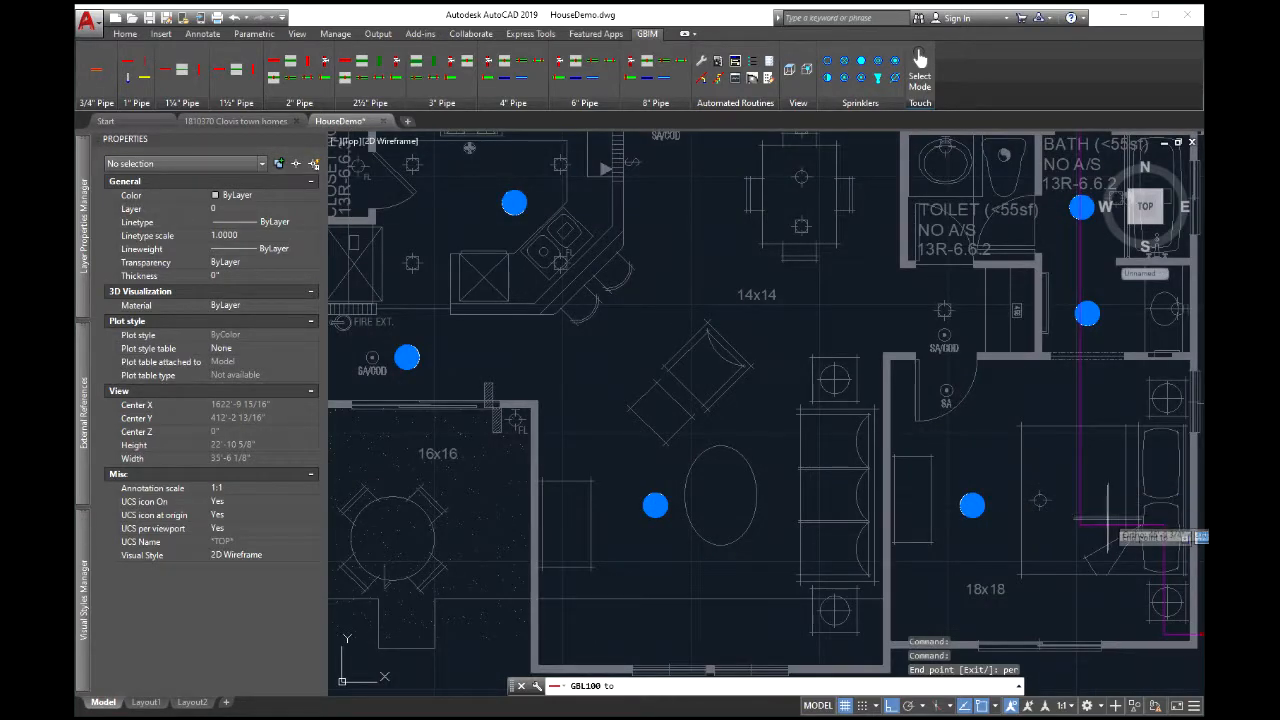
click(1106, 522)
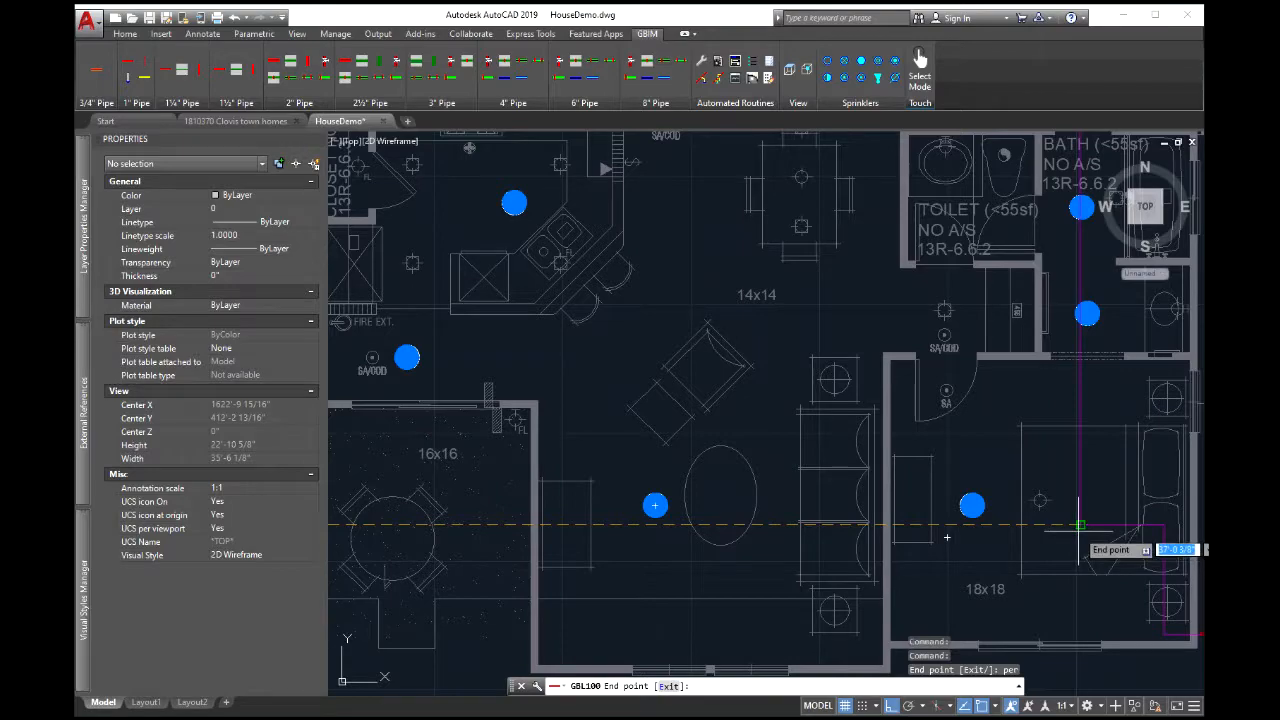
key(Escape)
key(Escape)
Inspect the branchline loop against the sprinkler locations across the floor plan
scroll(1079, 525, down, 5)
scroll(885, 461, up, 3)
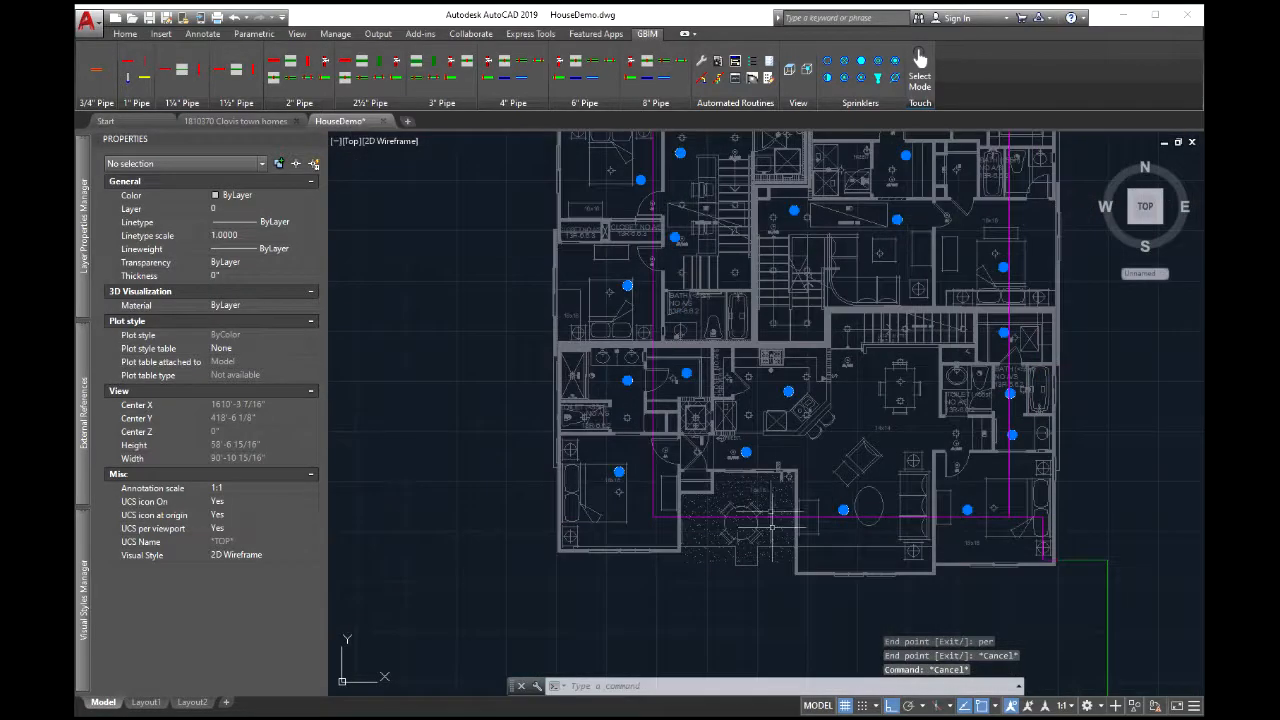
scroll(885, 461, down, 2)
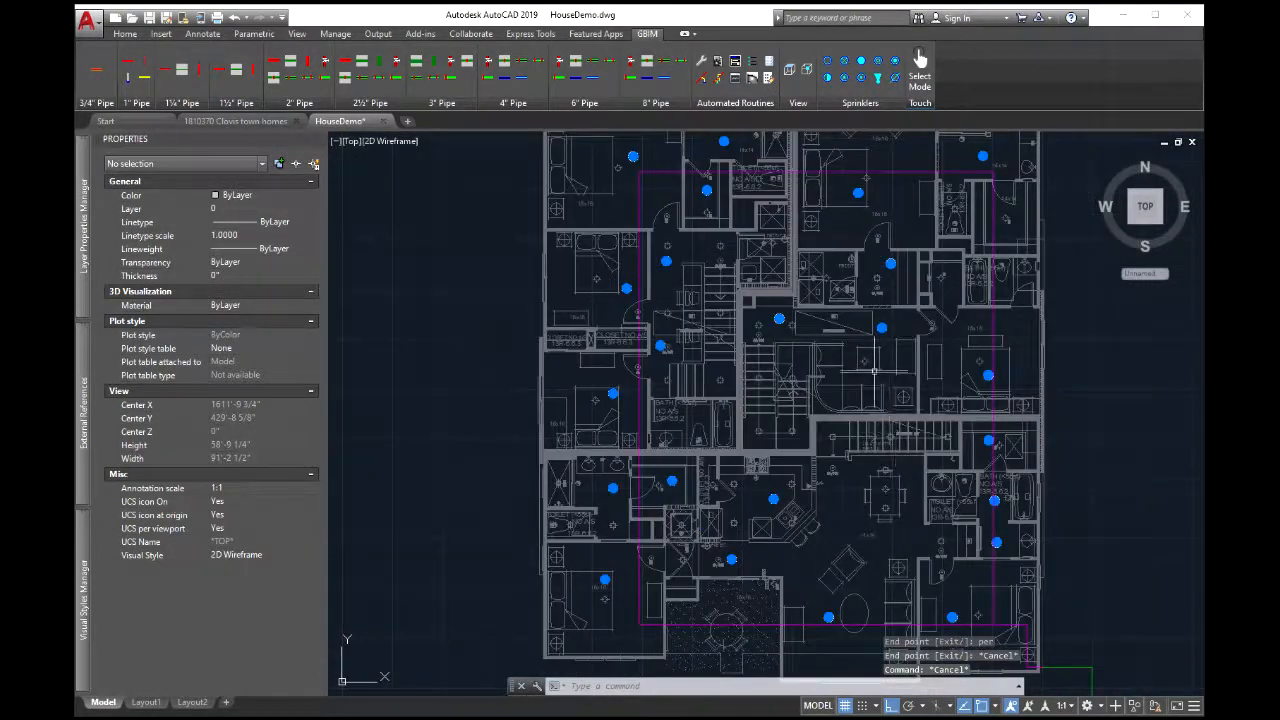
scroll(874, 372, up, 2)
scroll(877, 394, down, 2)
middle_drag(905, 408, 697, 371)
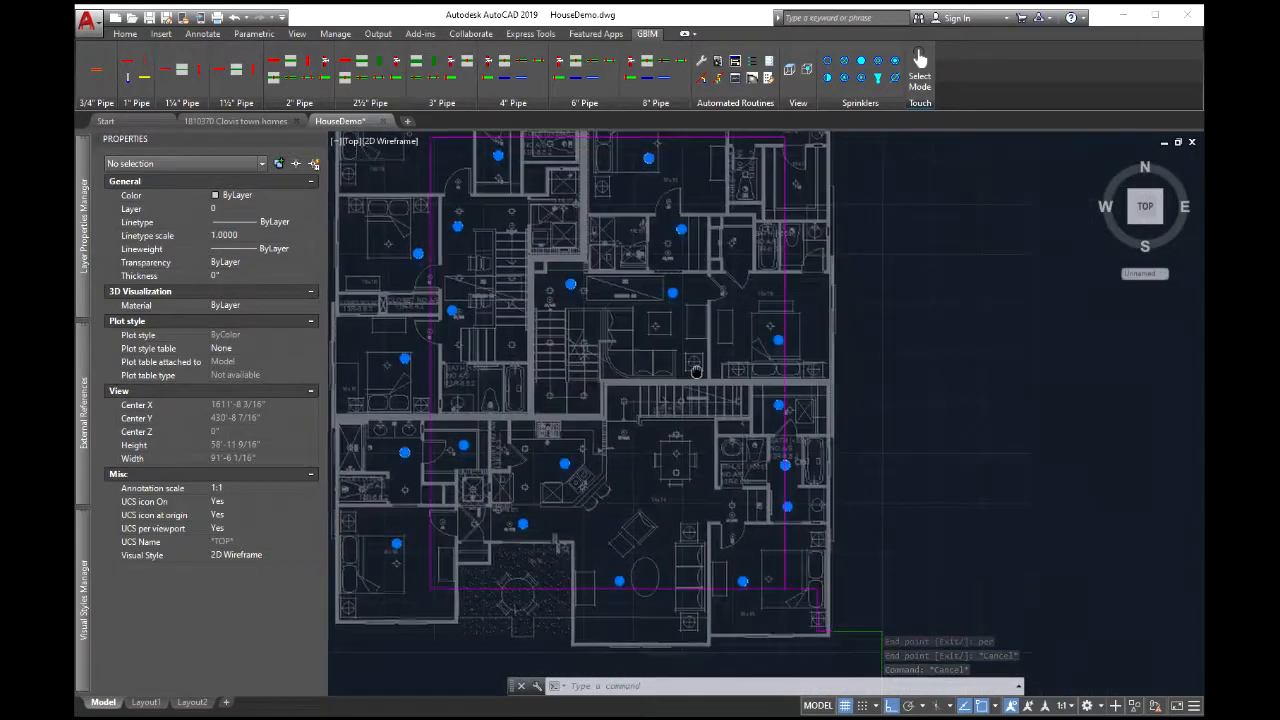
scroll(700, 370, up, 3)
scroll(636, 361, down, 2)
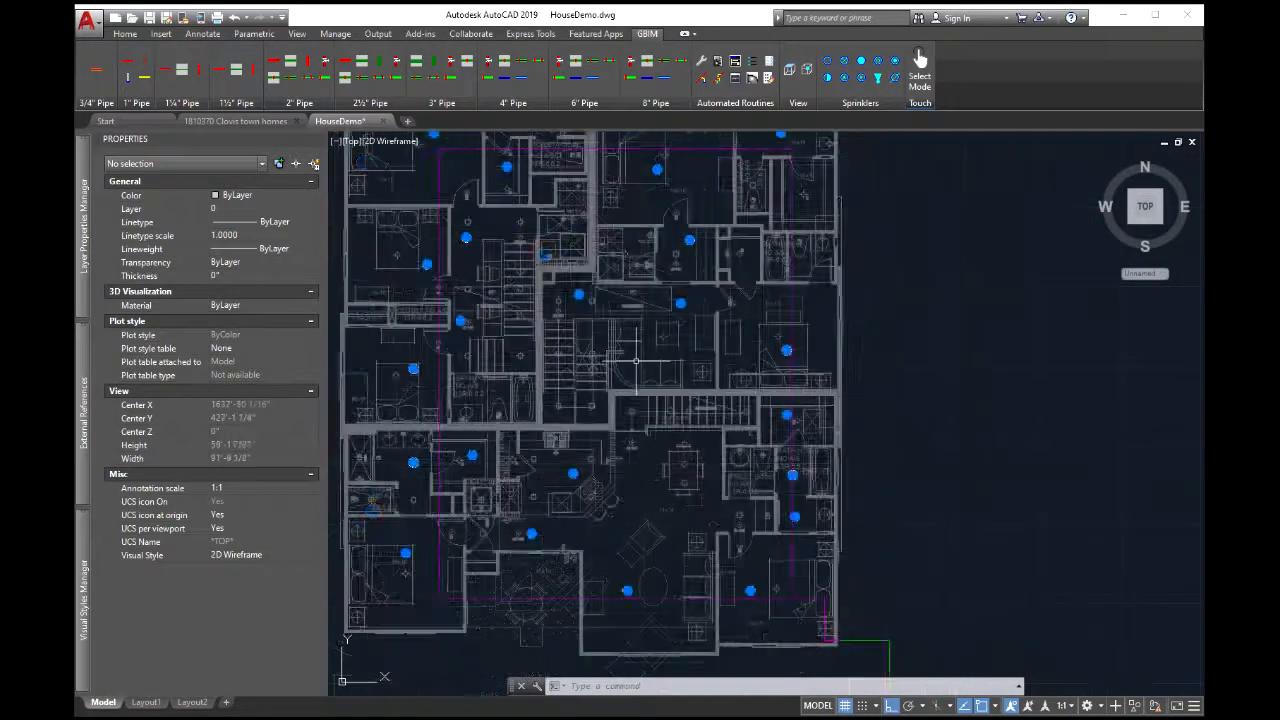
Draw a 1" cross branchline from the midpoint of the loop's east leg west, ending perpendicular to the west leg
click(128, 66)
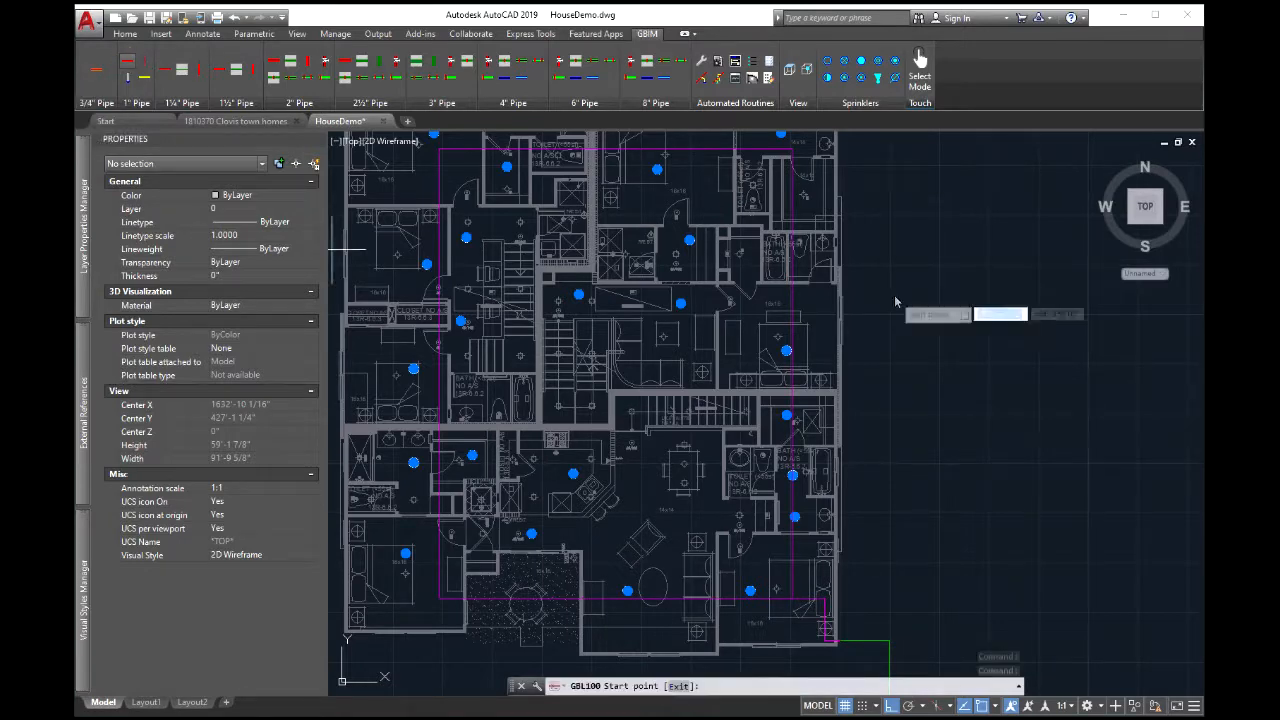
scroll(772, 365, up, 5)
scroll(760, 318, down, 4)
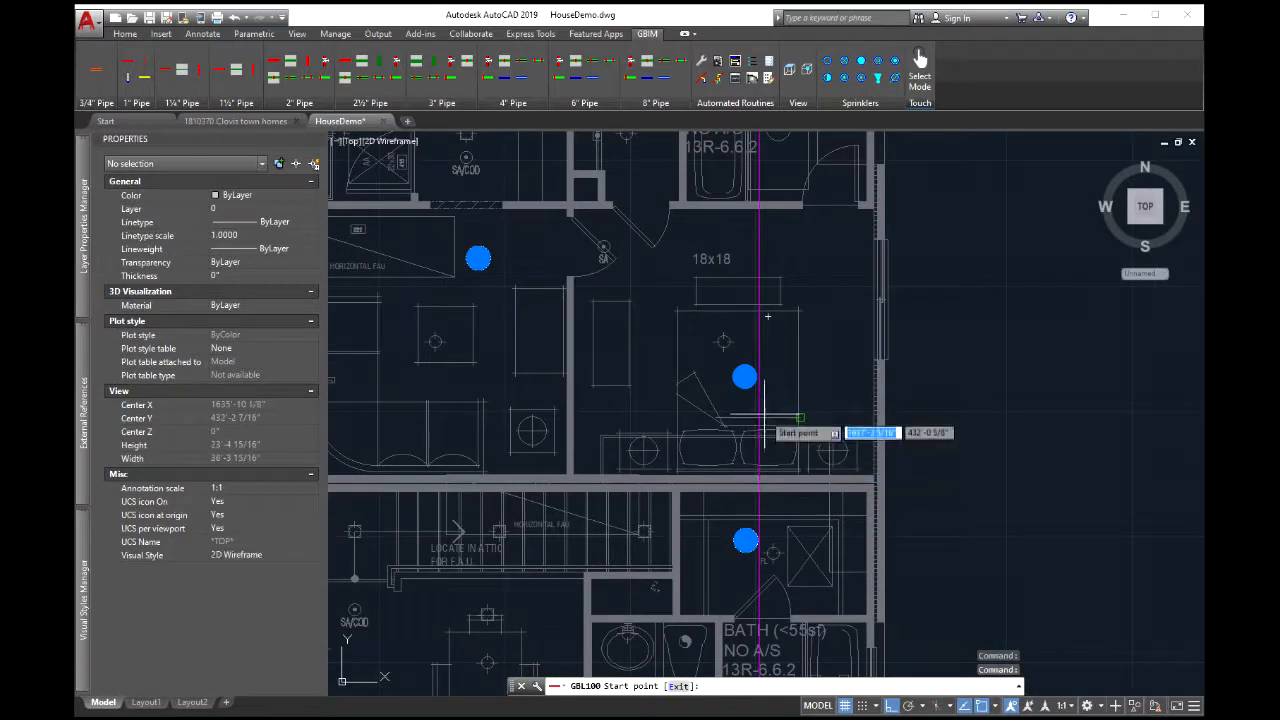
text(mid)
key(Return)
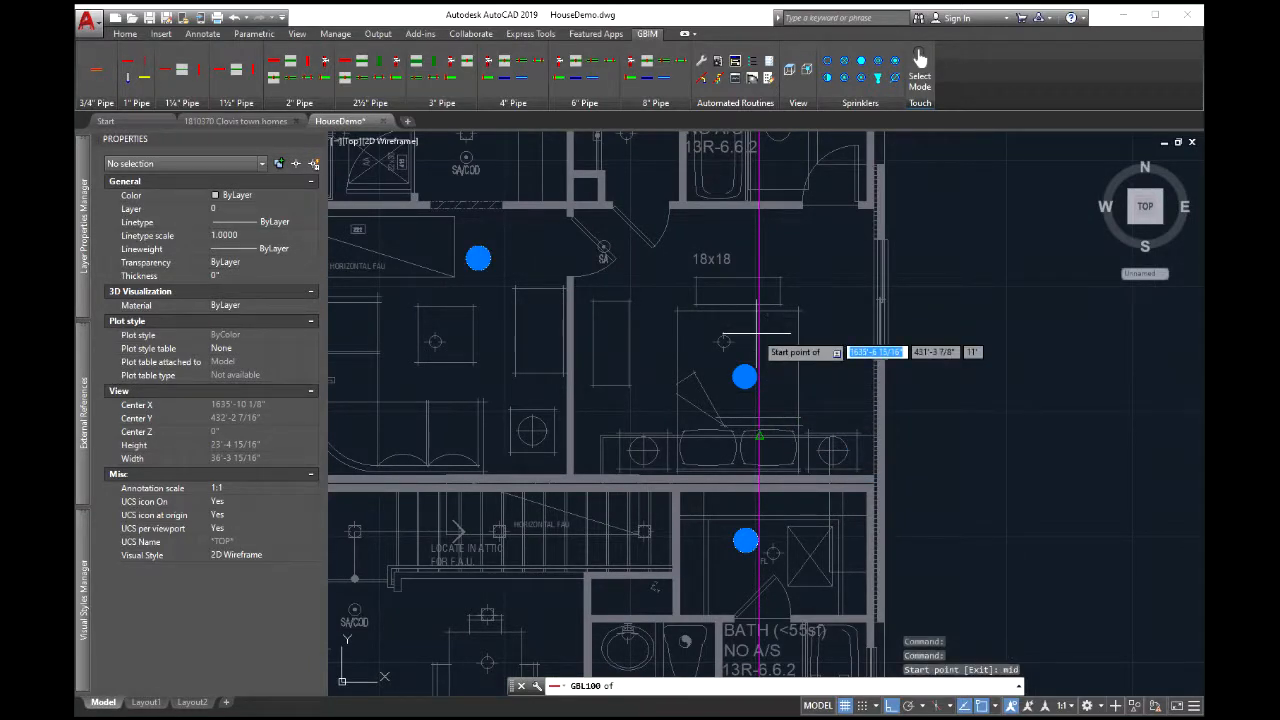
click(757, 334)
scroll(700, 372, down, 3)
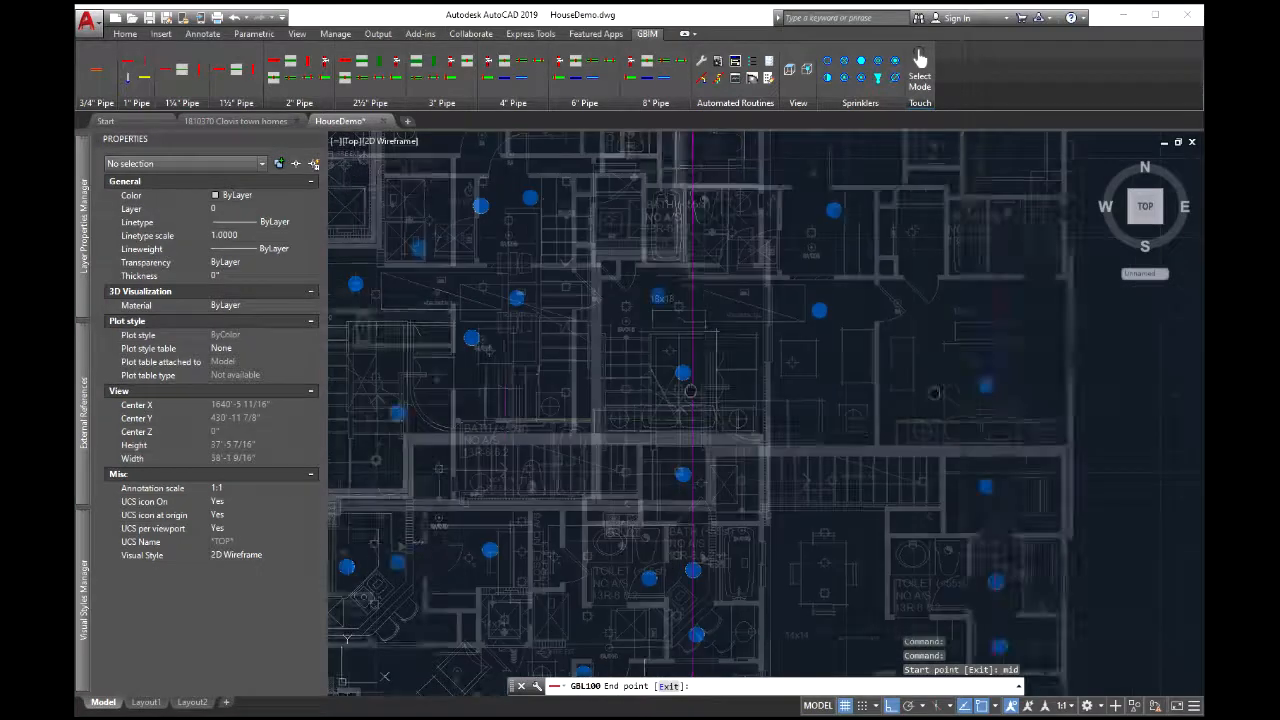
scroll(393, 435, up, 6)
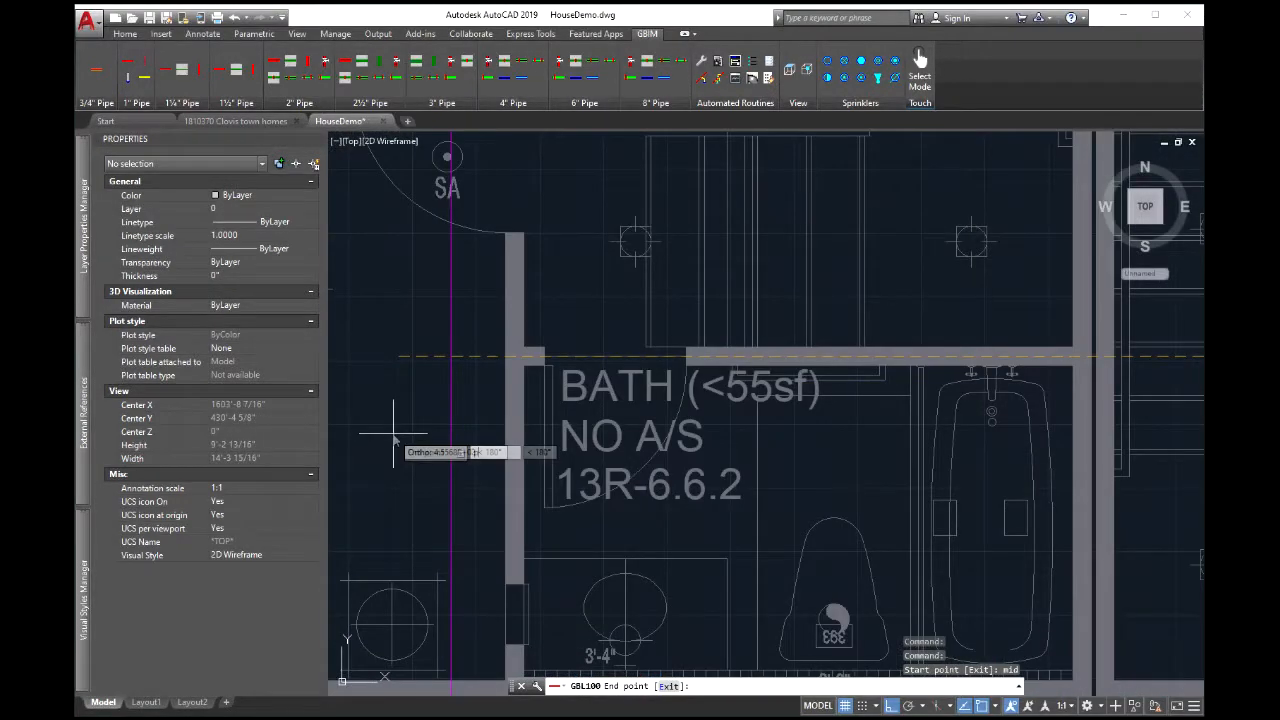
text(per)
key(Return)
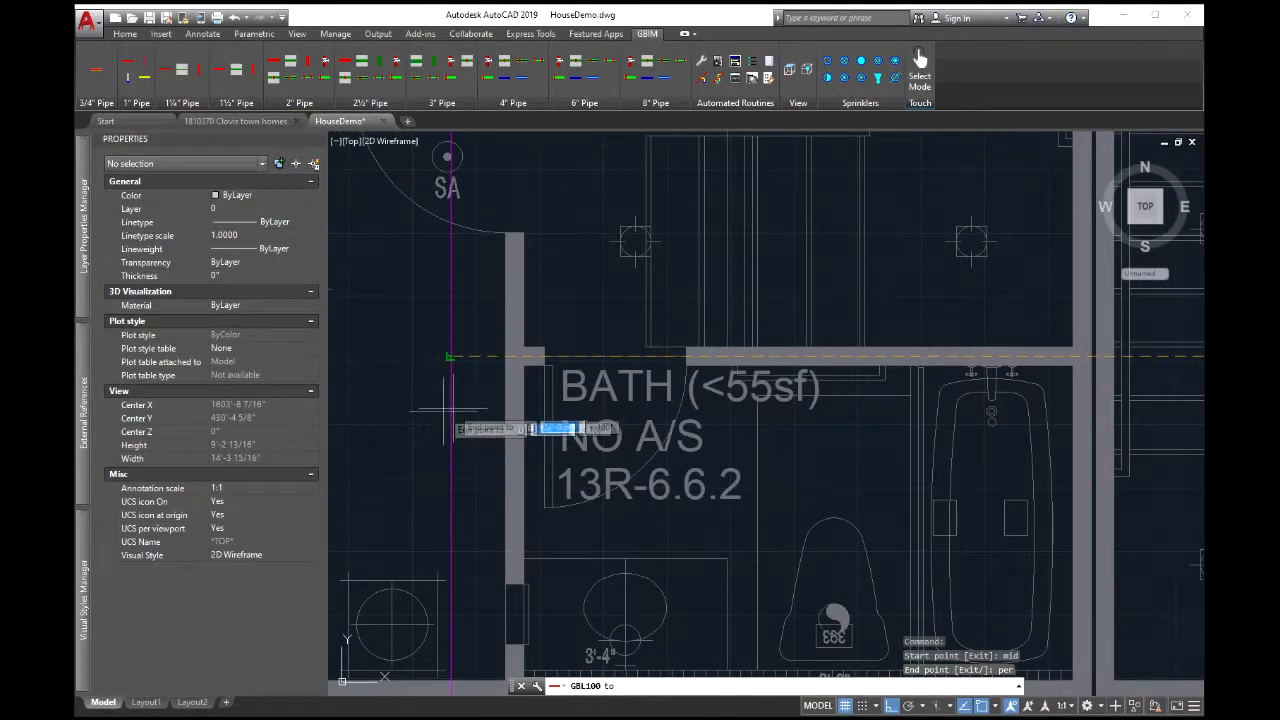
key(Escape)
key(Escape)
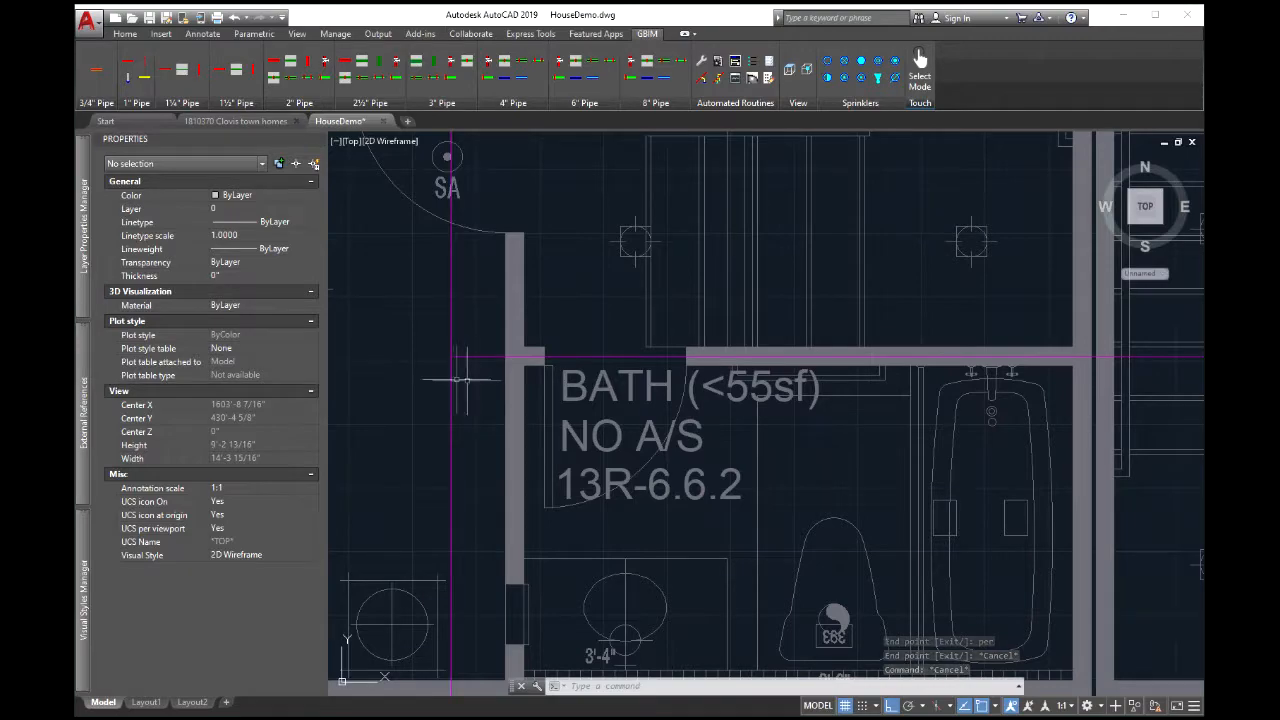
Shorten the loop's west leg by stretching its south end up to the west end of the cross branchline
scroll(461, 364, down, 2)
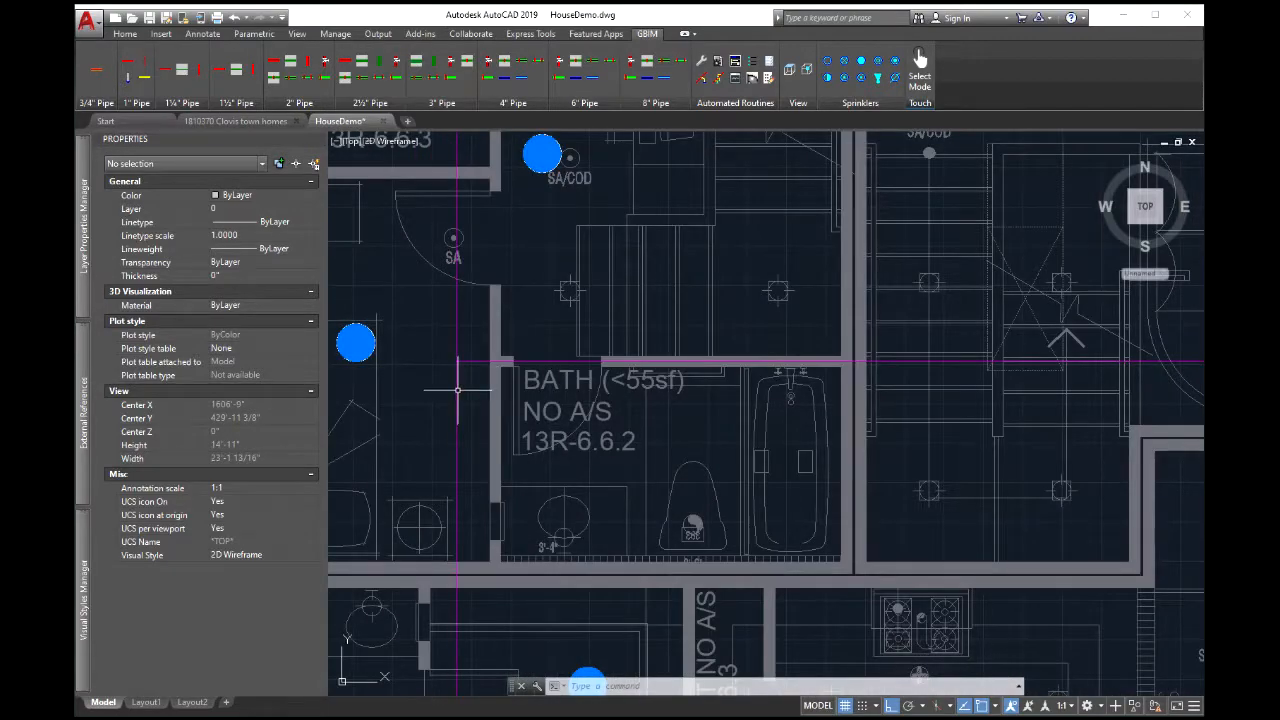
click(456, 391)
scroll(491, 481, down, 6)
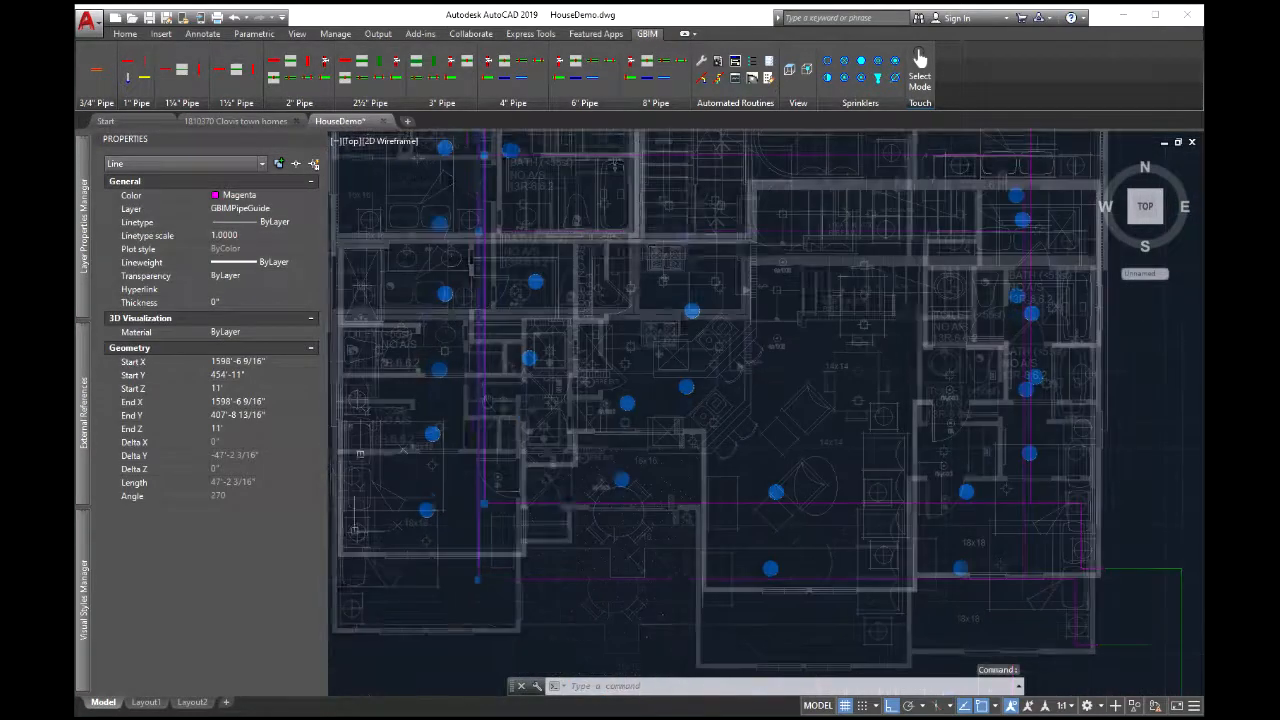
click(486, 500)
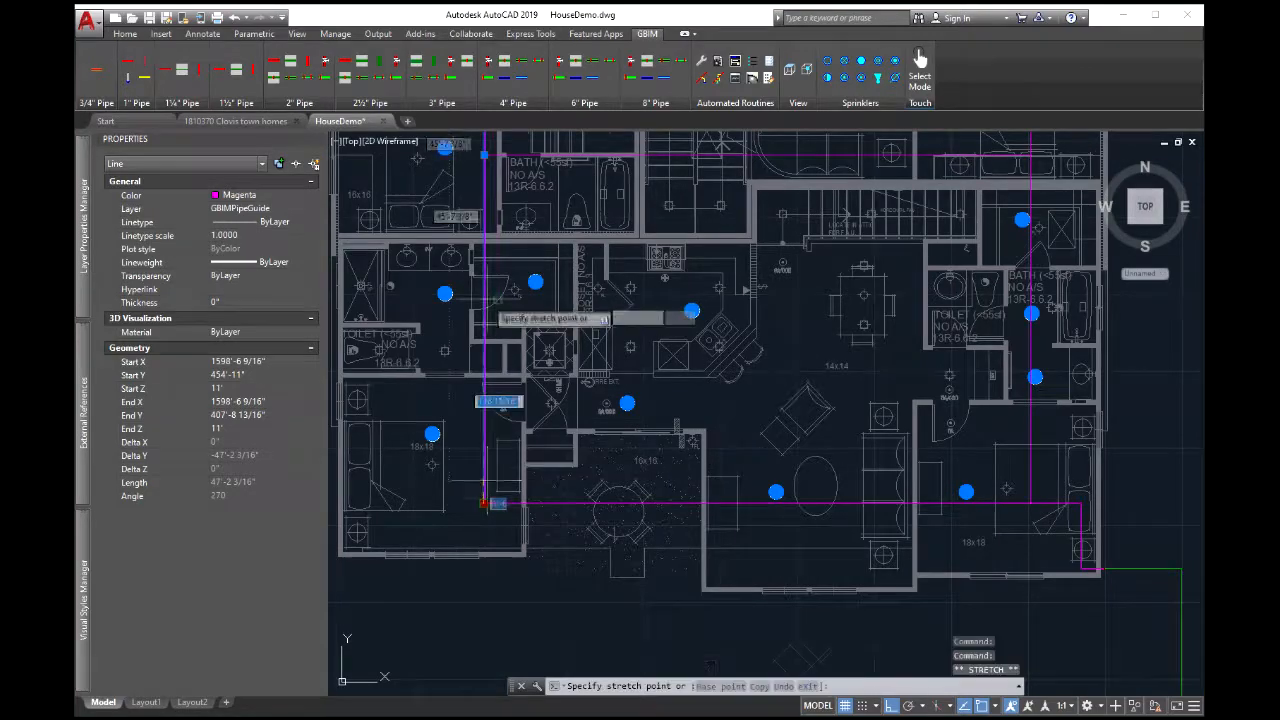
scroll(503, 330, up, 5)
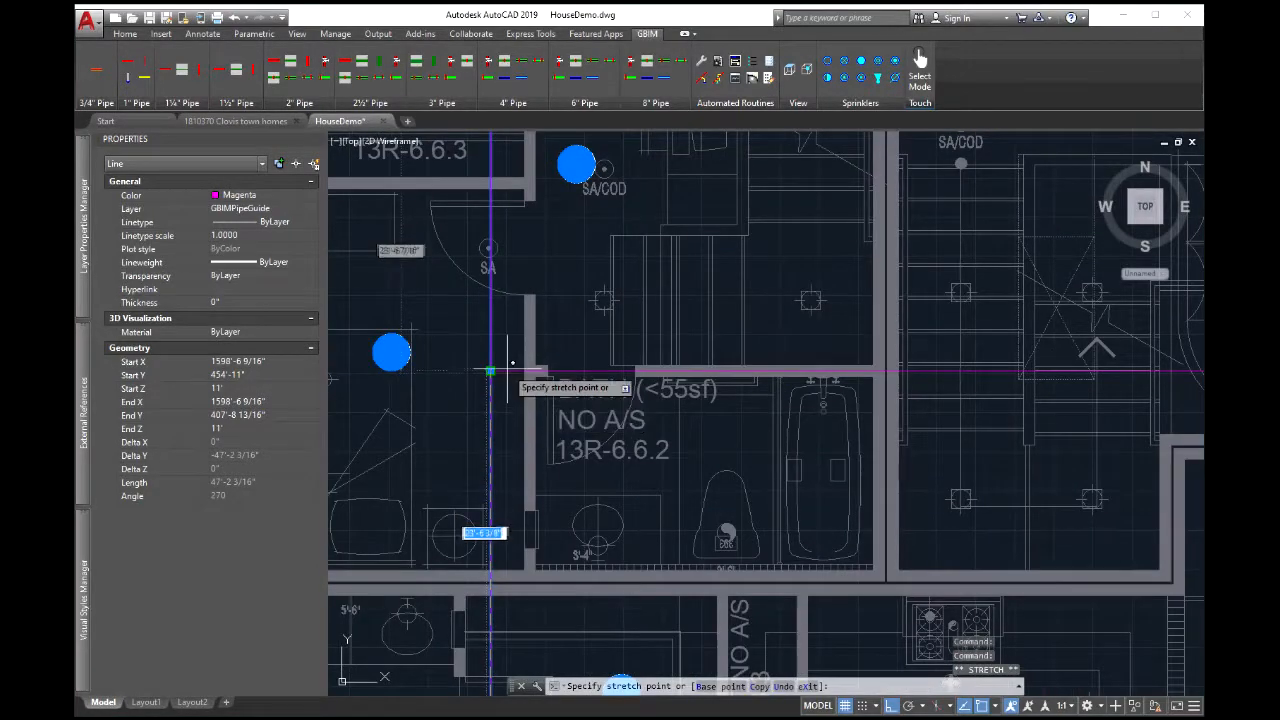
click(503, 368)
key(Escape)
scroll(538, 338, down, 4)
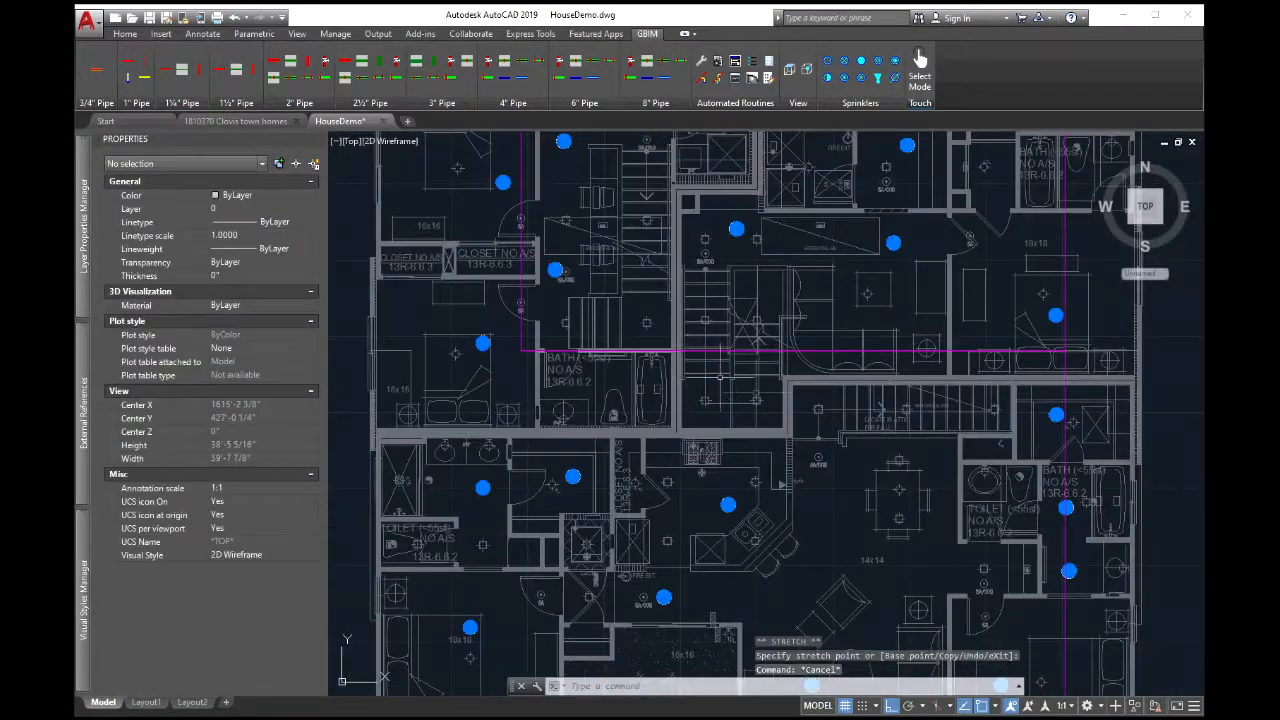
Shorten the loop's east leg to about 23'-7" by stretching its south end up to the east end of the cross branchline
middle_drag(702, 357, 471, 297)
click(831, 563)
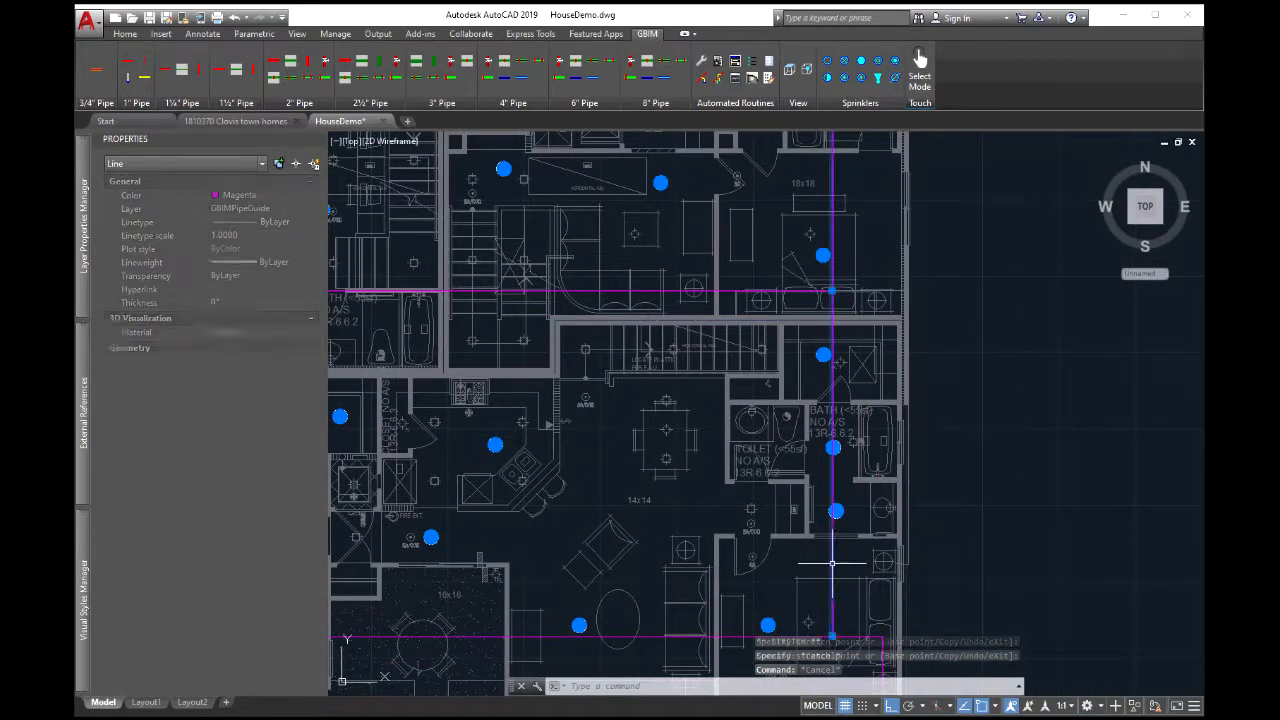
scroll(829, 300, up, 4)
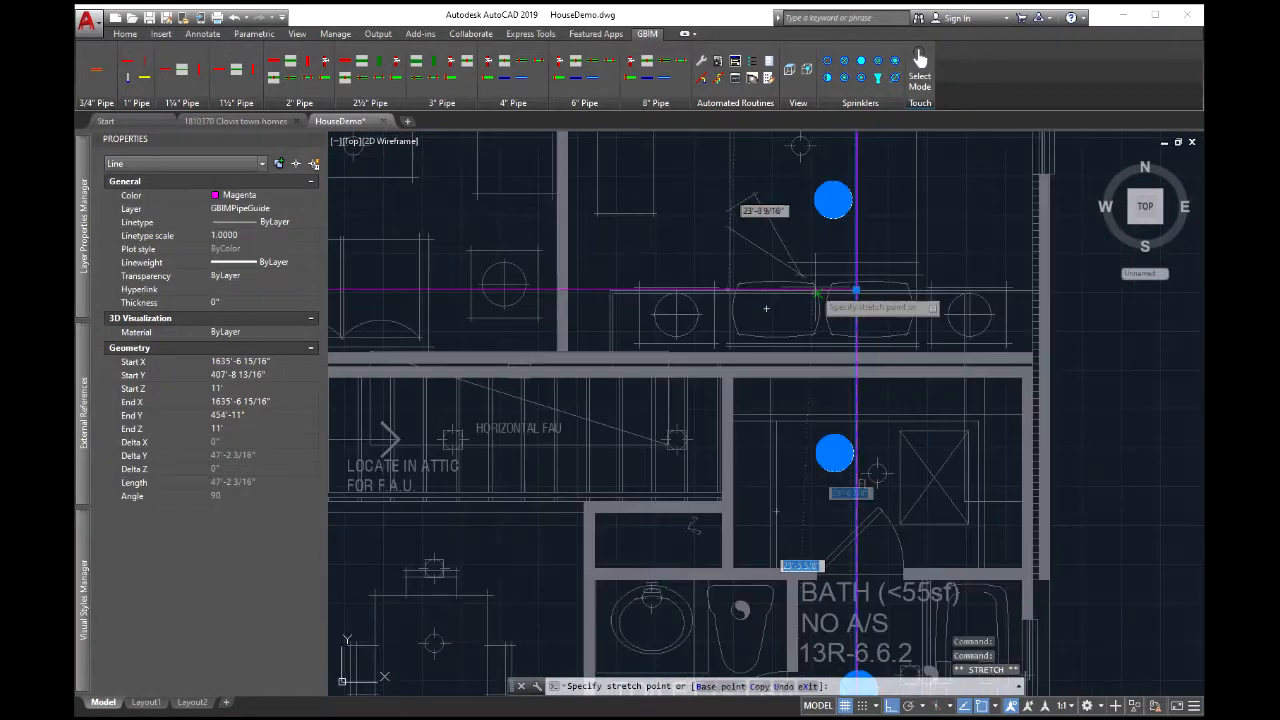
scroll(805, 292, up, 5)
click(795, 290)
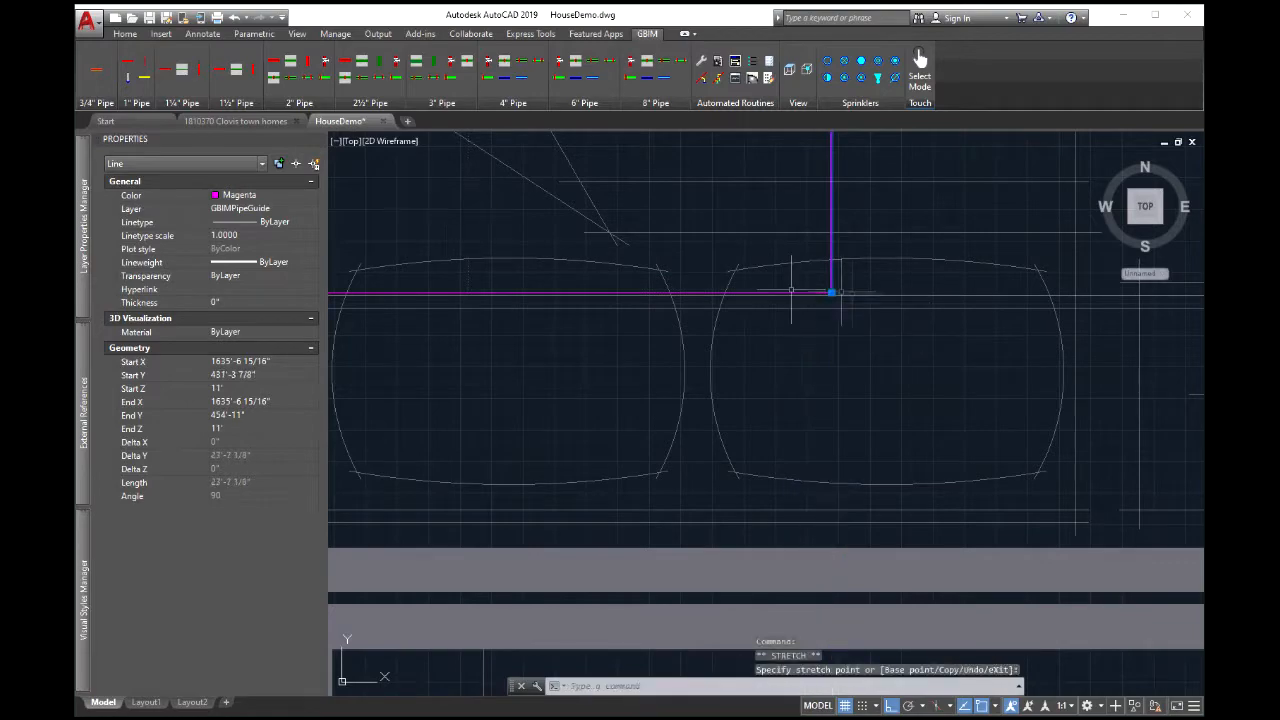
Draw a 1" branchline from the west end of the cross branchline south to the west end of the south branchline
key(Escape)
key(Escape)
scroll(877, 368, down, 6)
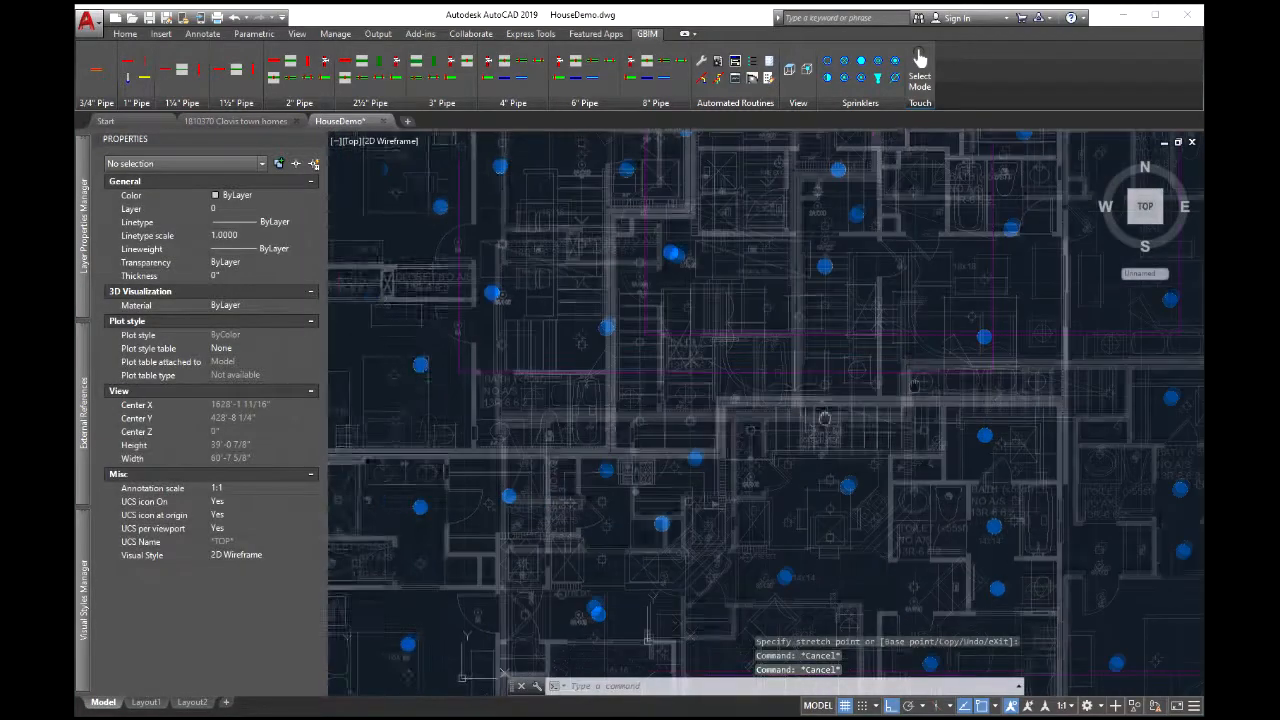
middle_drag(826, 466, 824, 325)
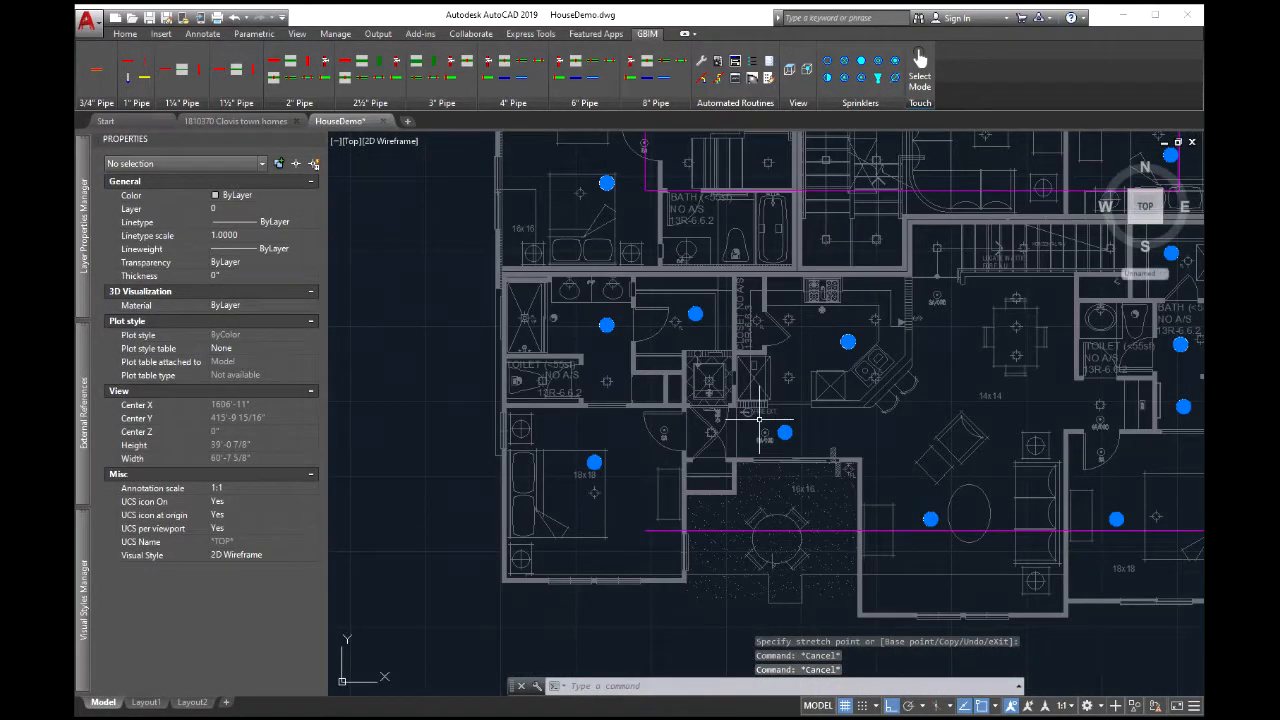
middle_drag(687, 332, 630, 356)
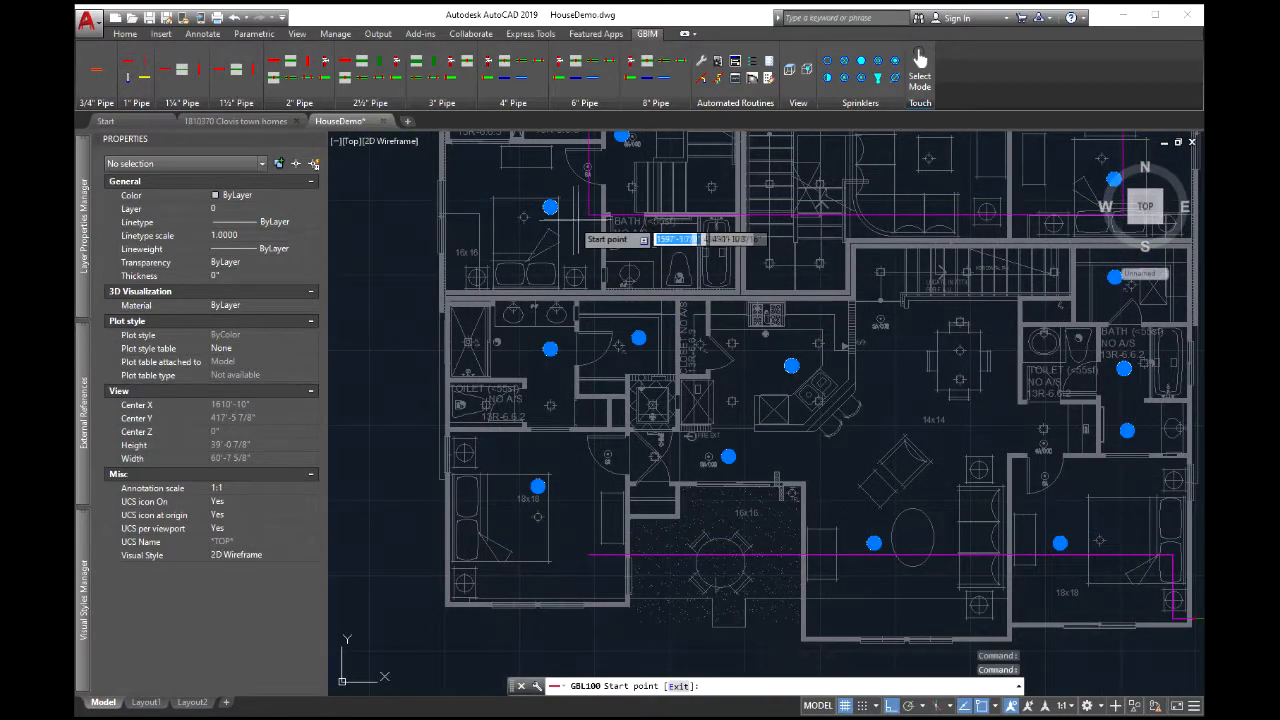
click(588, 215)
click(588, 554)
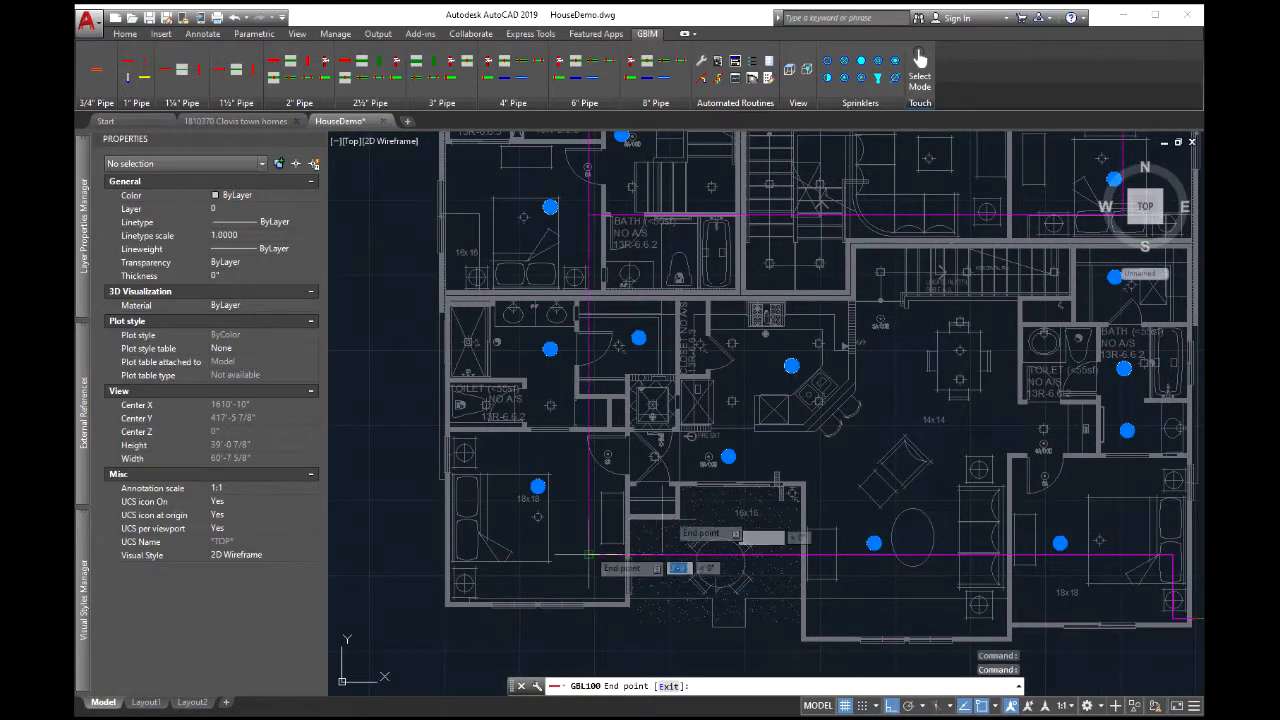
key(Return)
Draw a 1" branchline from the east end of the cross branchline south, ending perpendicular to the south branchline
middle_drag(847, 476, 347, 513)
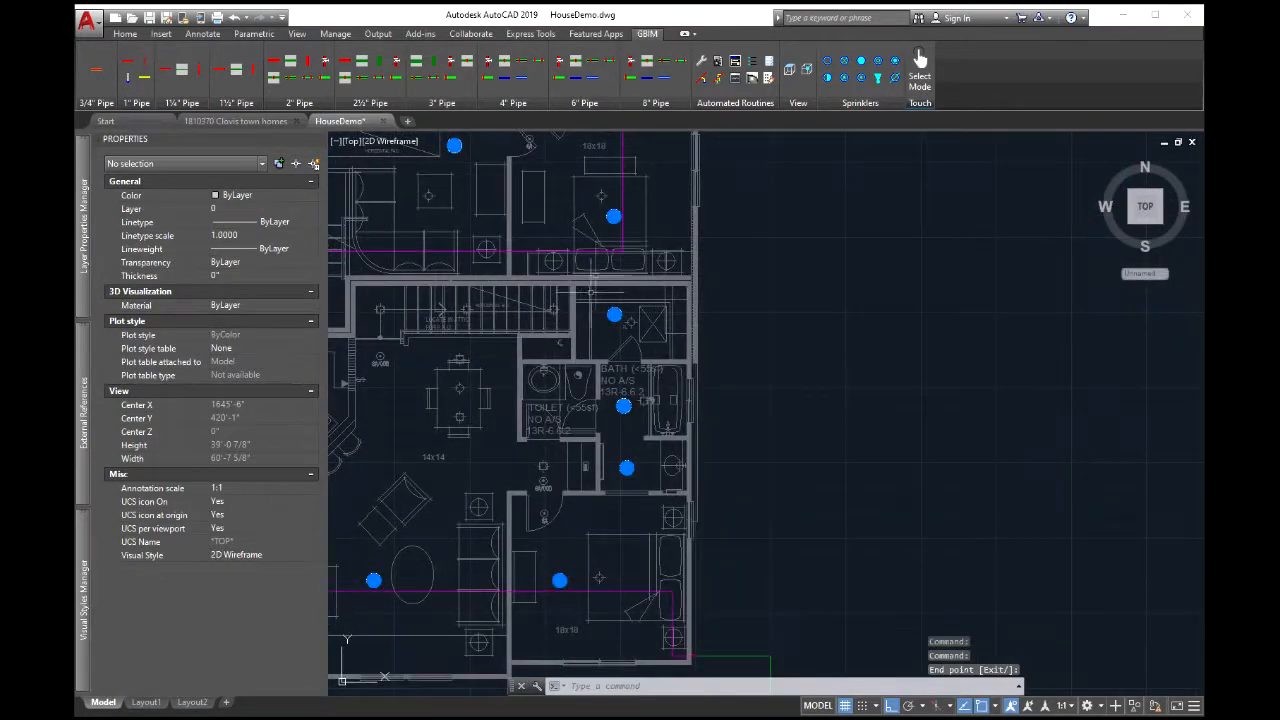
key(Return)
scroll(628, 241, up, 12)
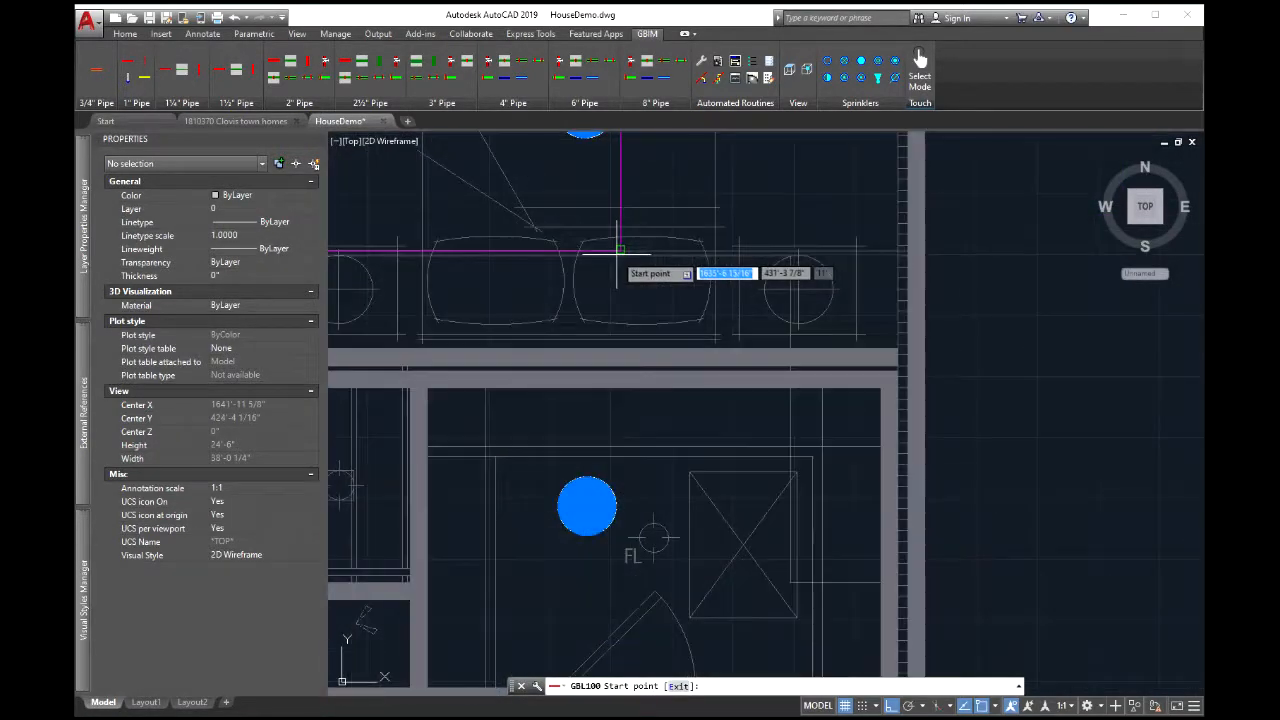
click(628, 241)
scroll(628, 241, down, 10)
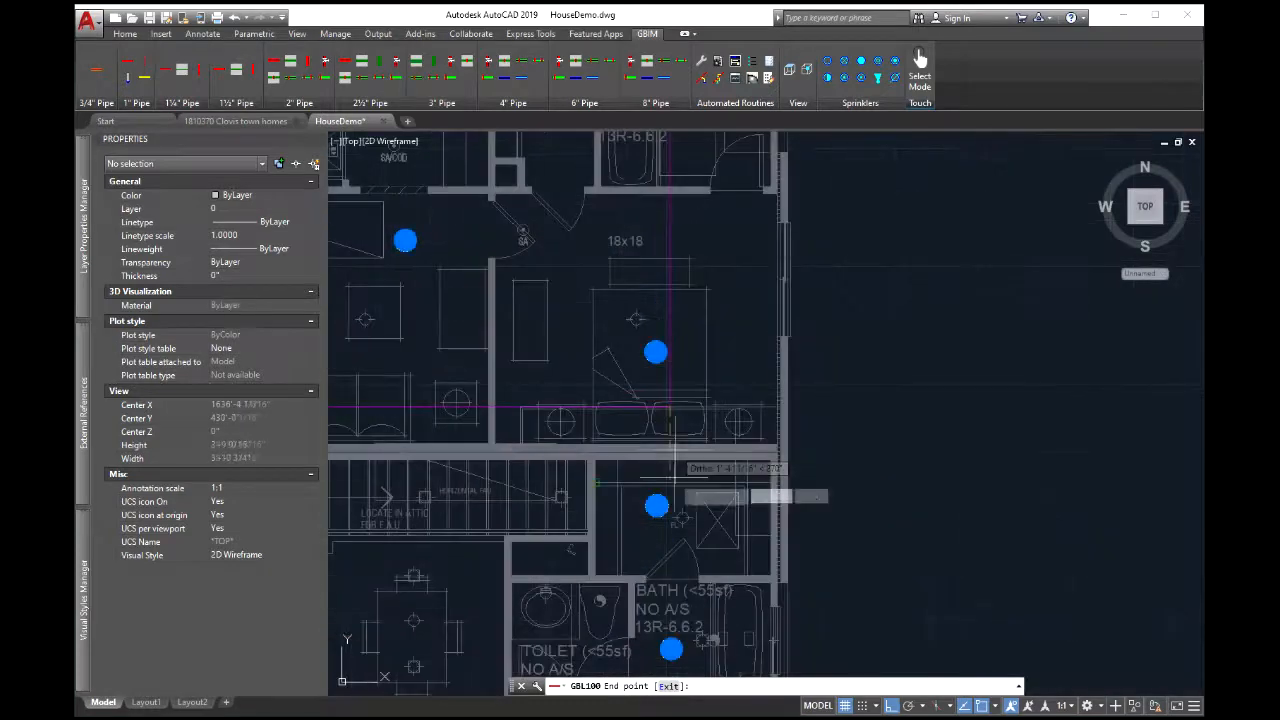
scroll(670, 530, up, 10)
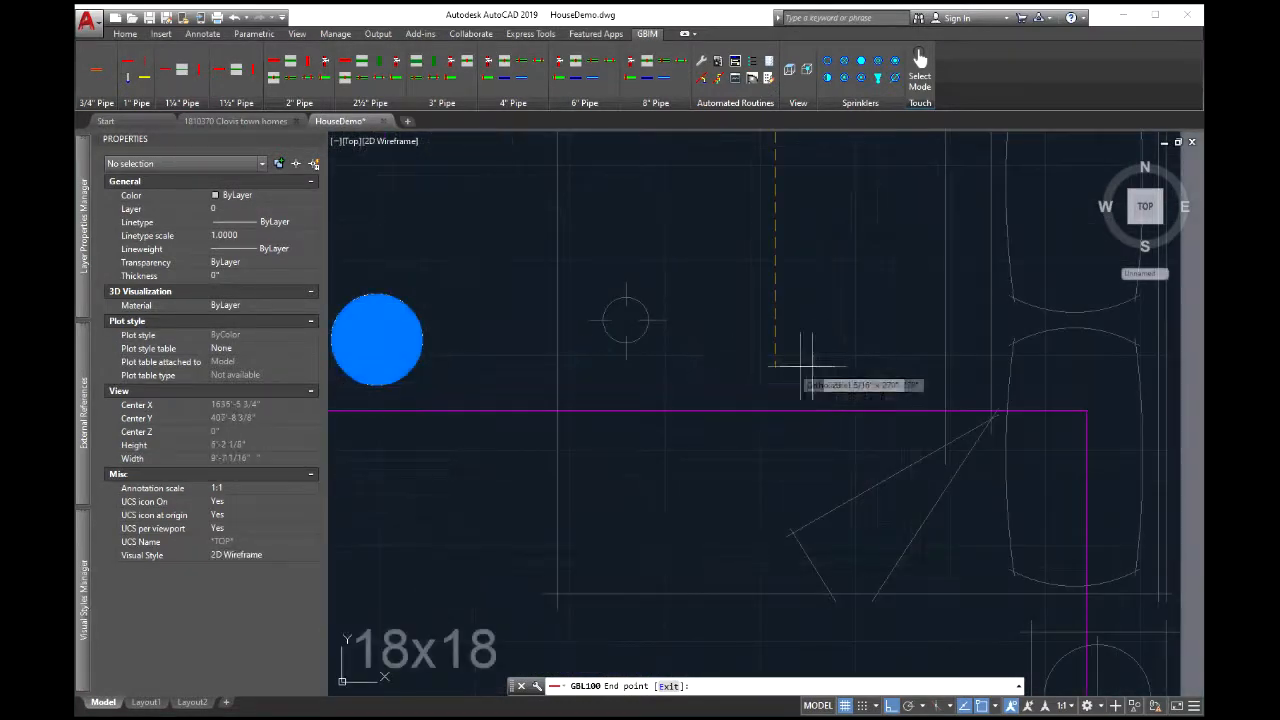
click(776, 410)
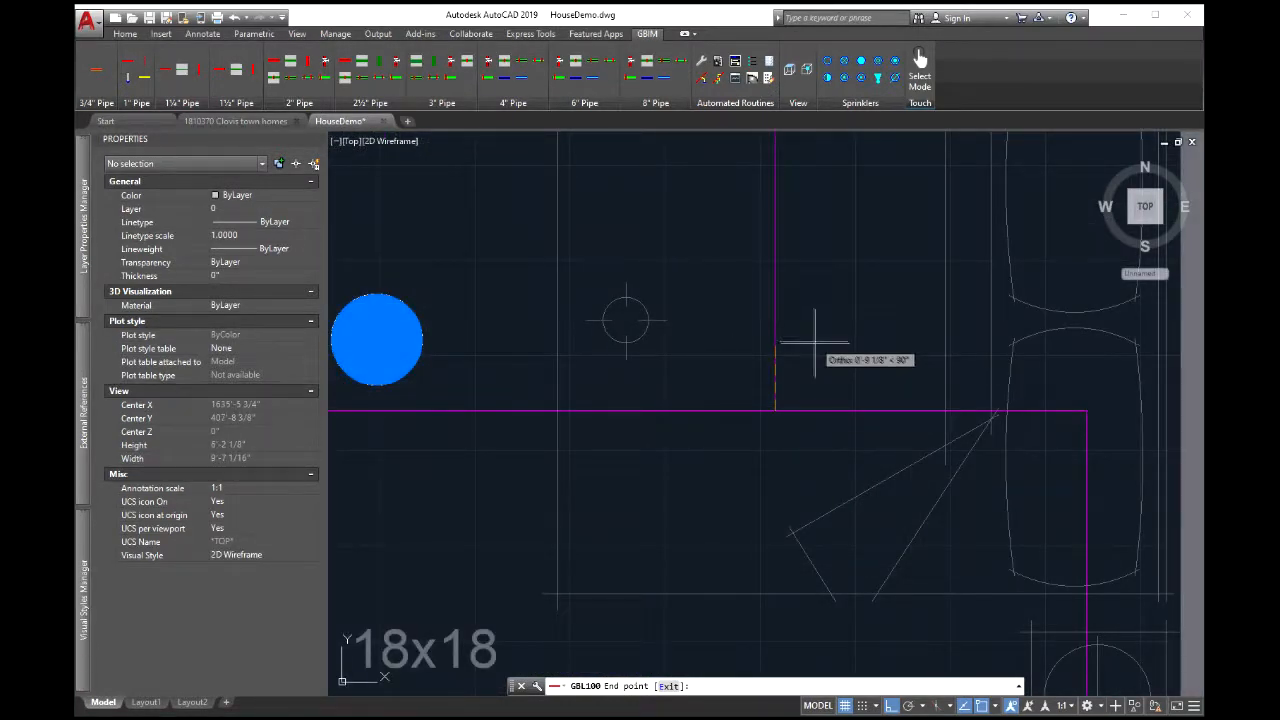
key(Escape)
Select the objects across the floor plan, filter the properties to lines only, and check the branchlines' start and end Z elevations
scroll(815, 400, down, 8)
scroll(851, 371, up, 3)
scroll(849, 380, down, 3)
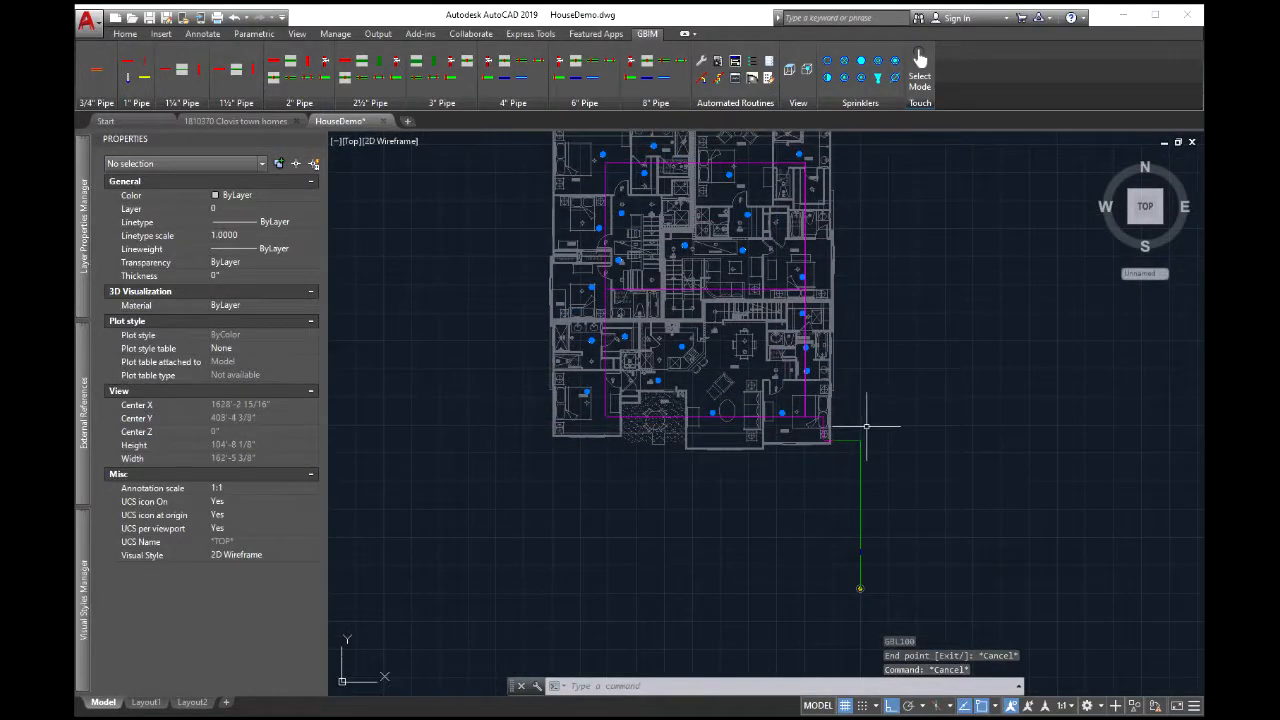
middle_drag(866, 426, 857, 455)
click(857, 456)
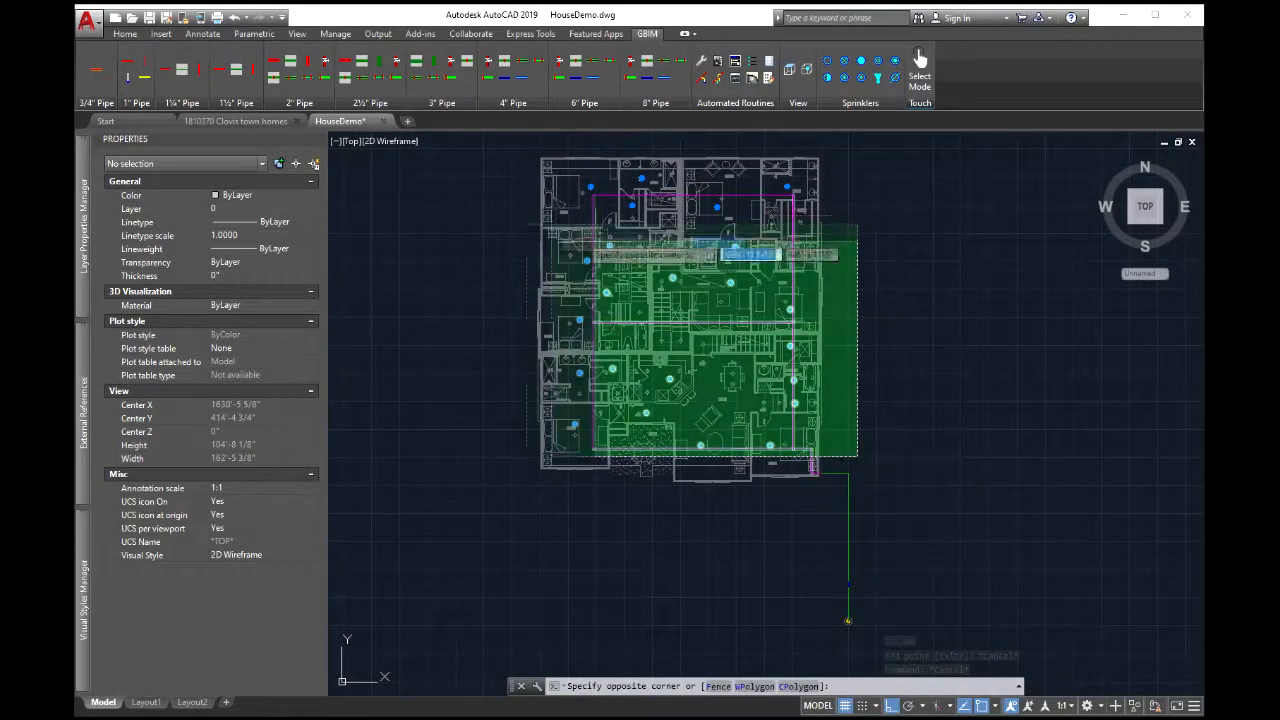
click(483, 187)
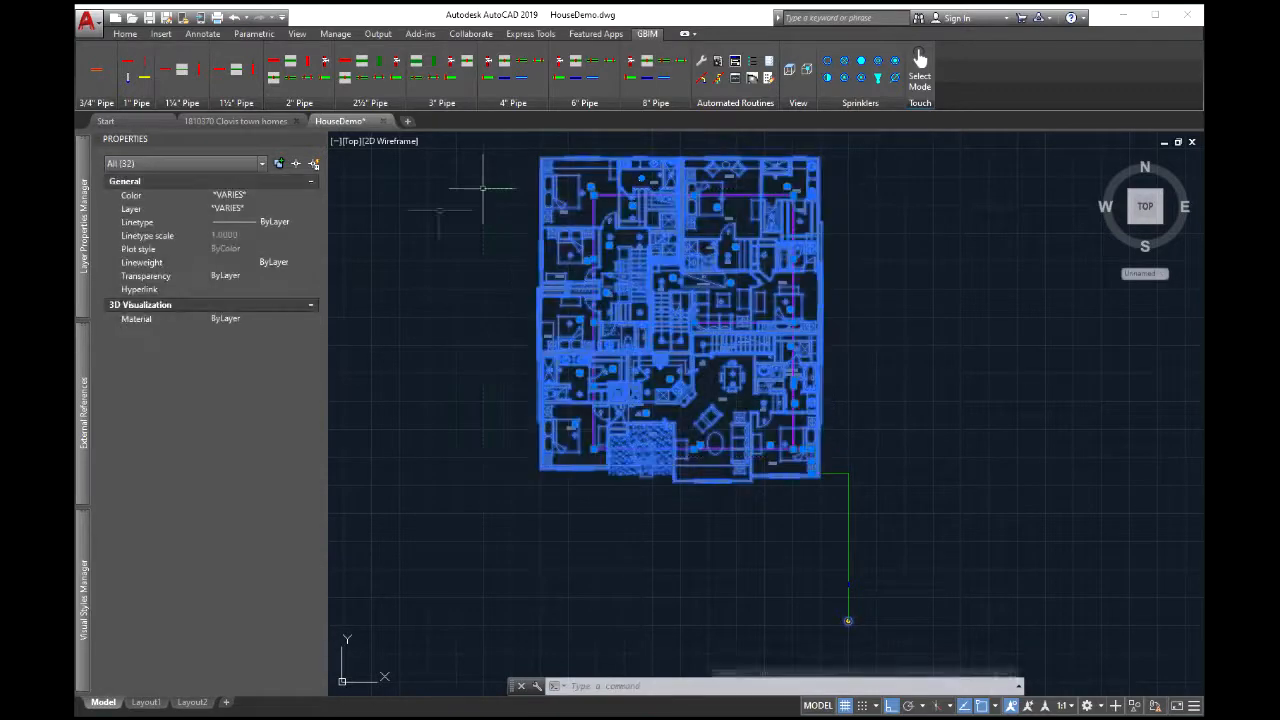
click(180, 163)
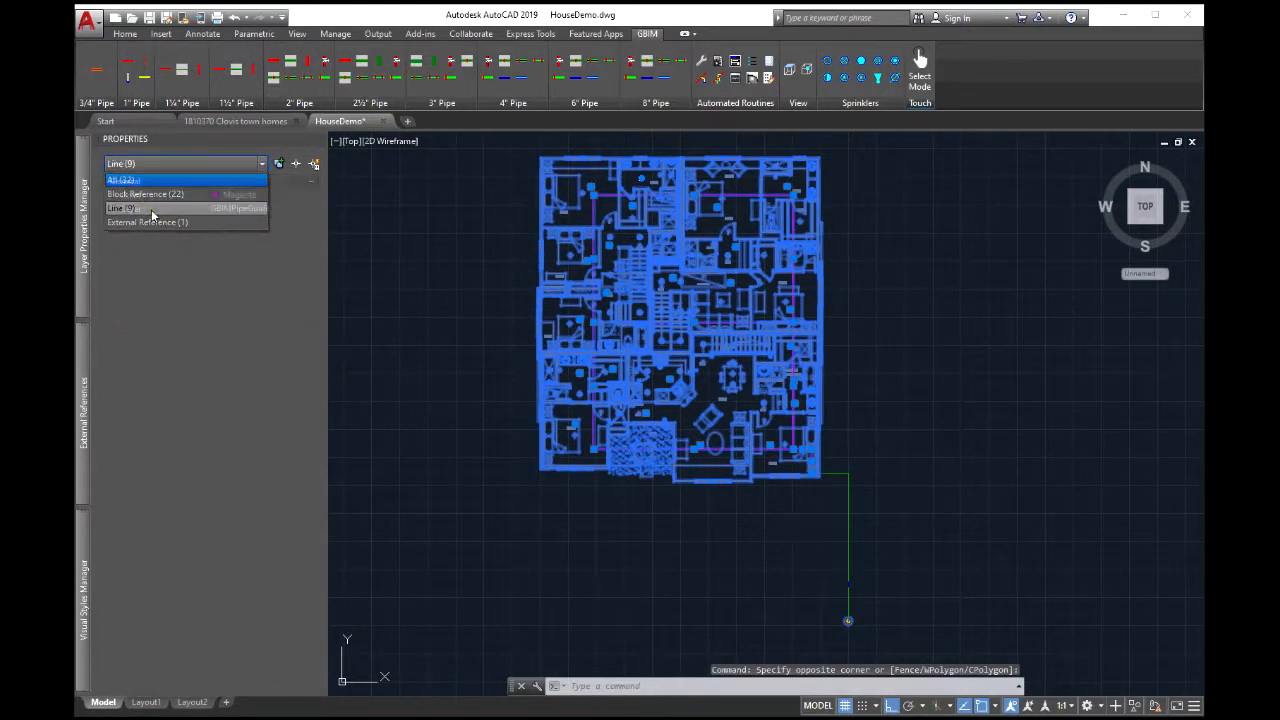
click(151, 209)
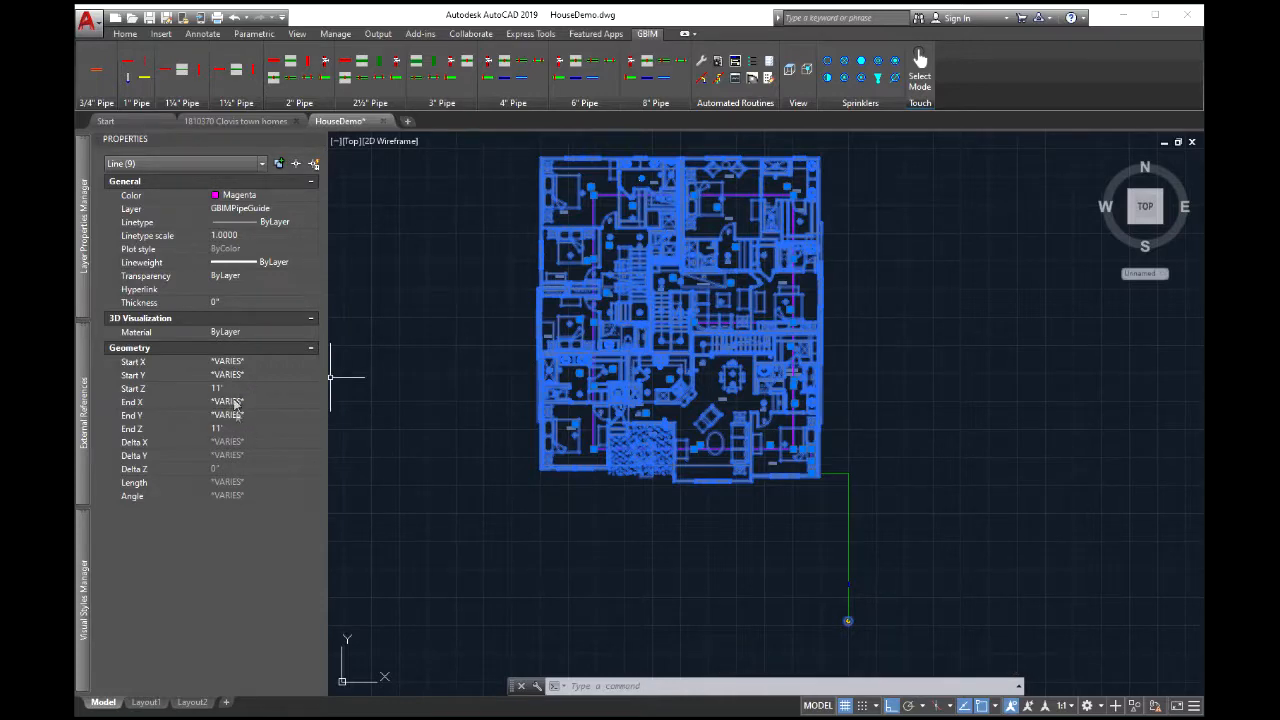
click(408, 440)
key(Escape)
key(Escape)
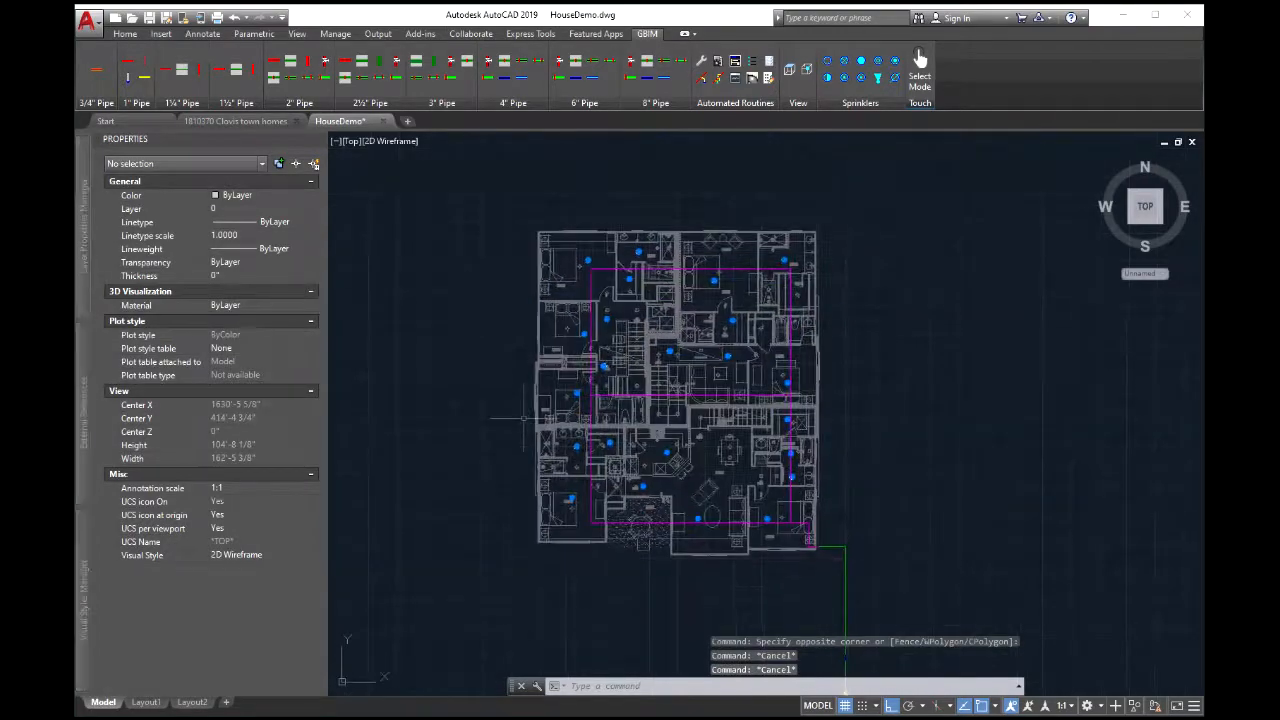
Examine the looped branchline layout against the sprinkler locations across the whole floor plan
scroll(522, 418, up, 5)
scroll(522, 418, down, 3)
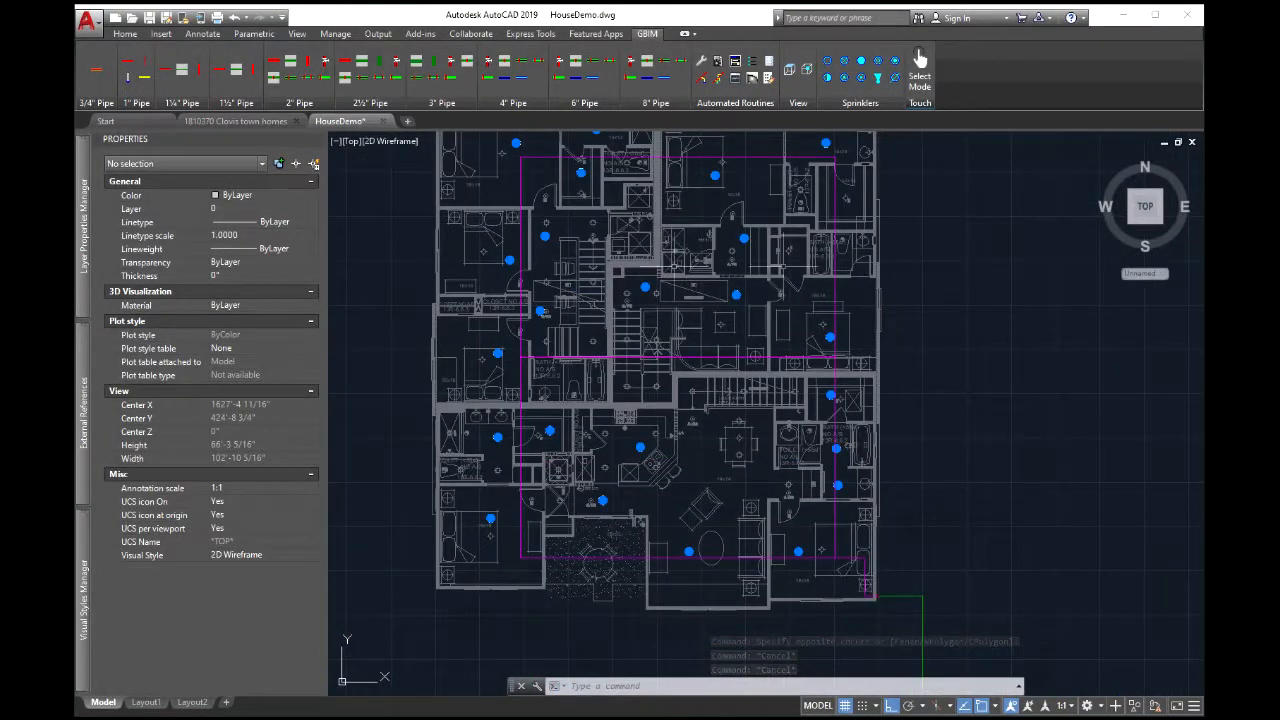
scroll(797, 284, up, 3)
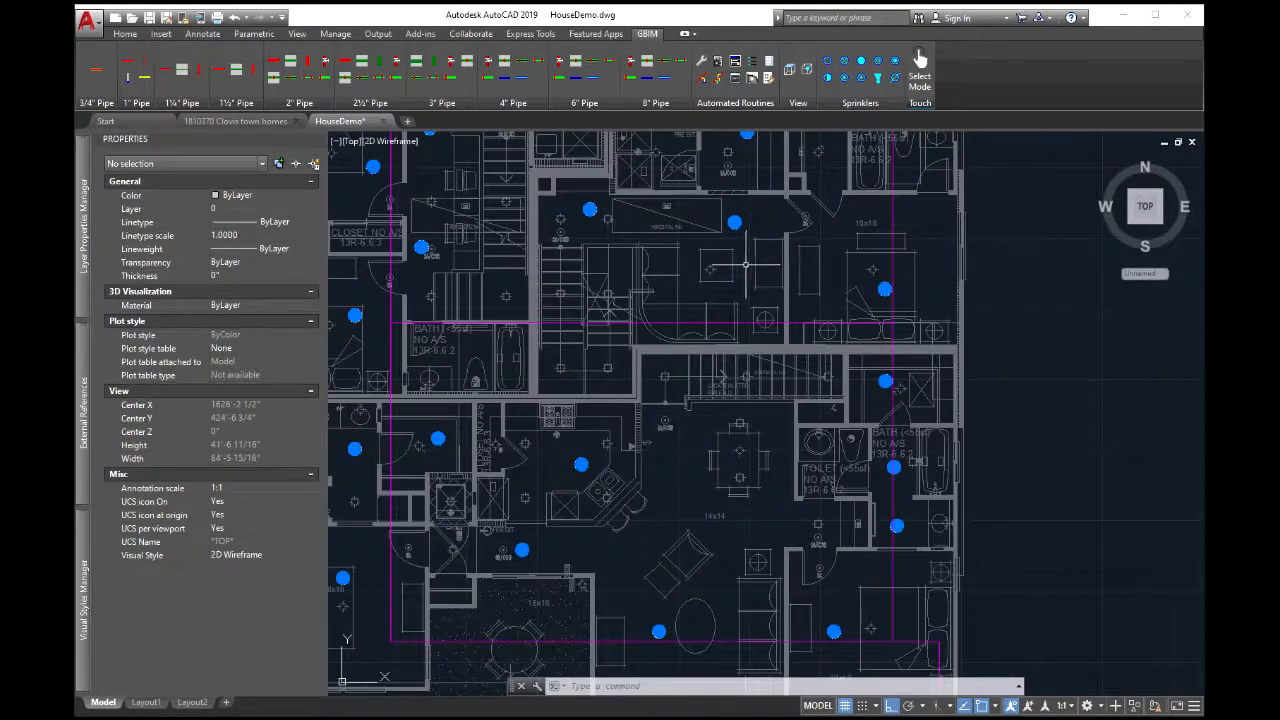
scroll(746, 265, down, 2)
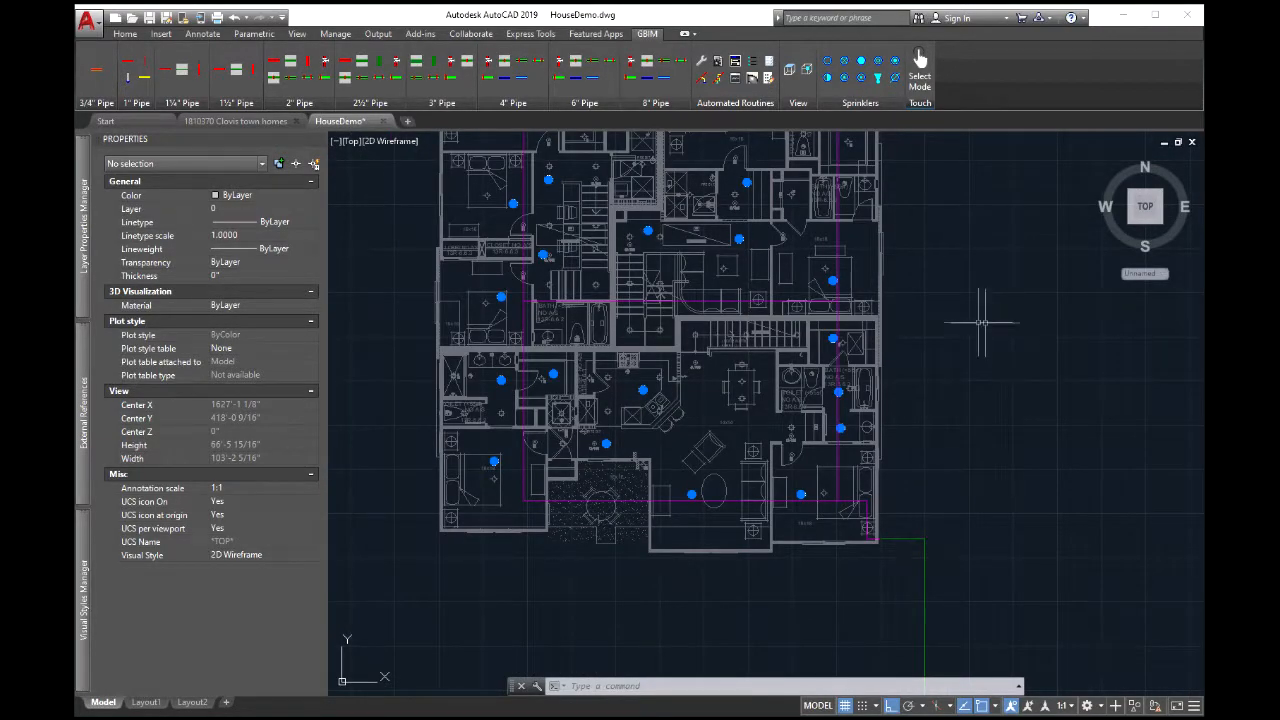
scroll(980, 322, up, 2)
scroll(976, 321, down, 2)
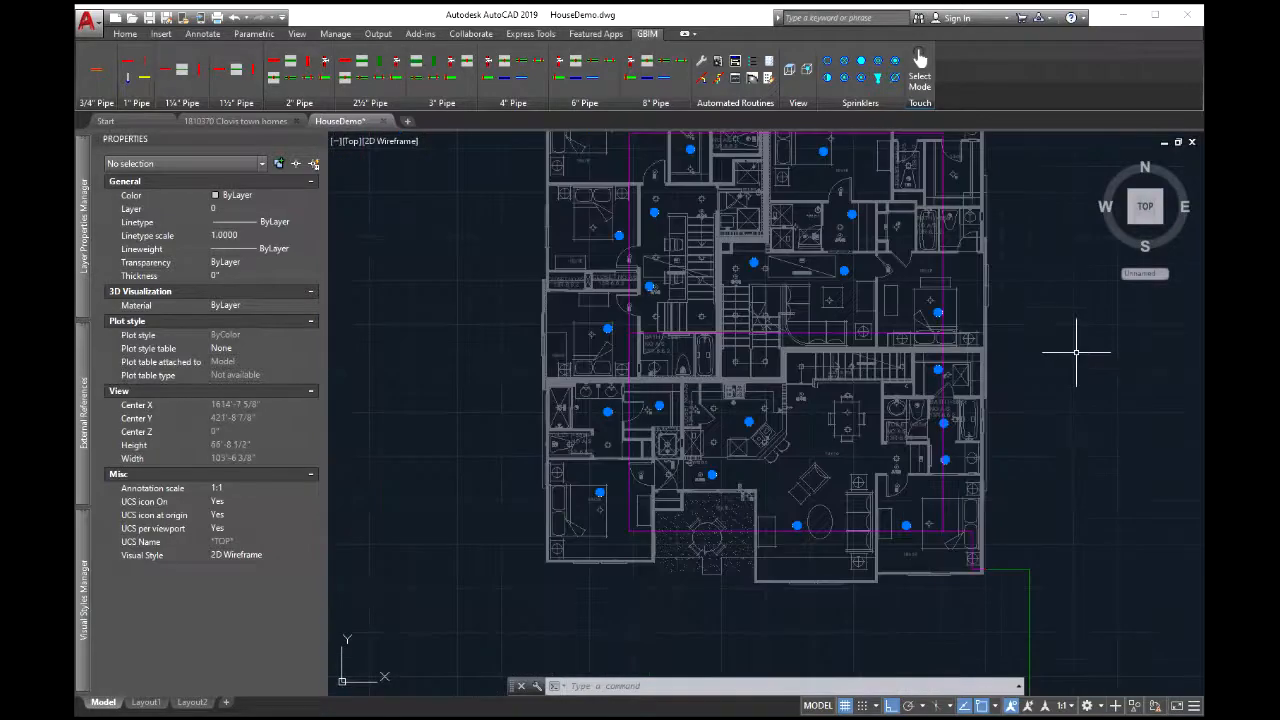
middle_drag(1074, 351, 1002, 353)
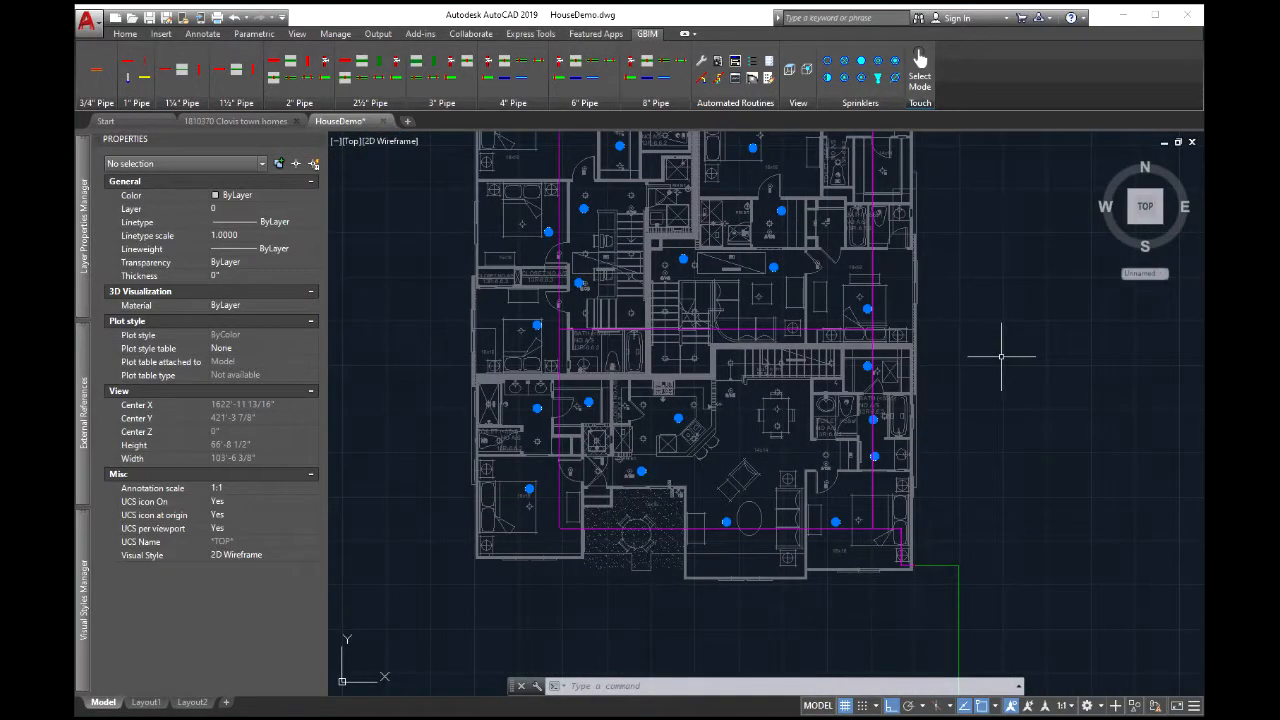
scroll(789, 171, up, 4)
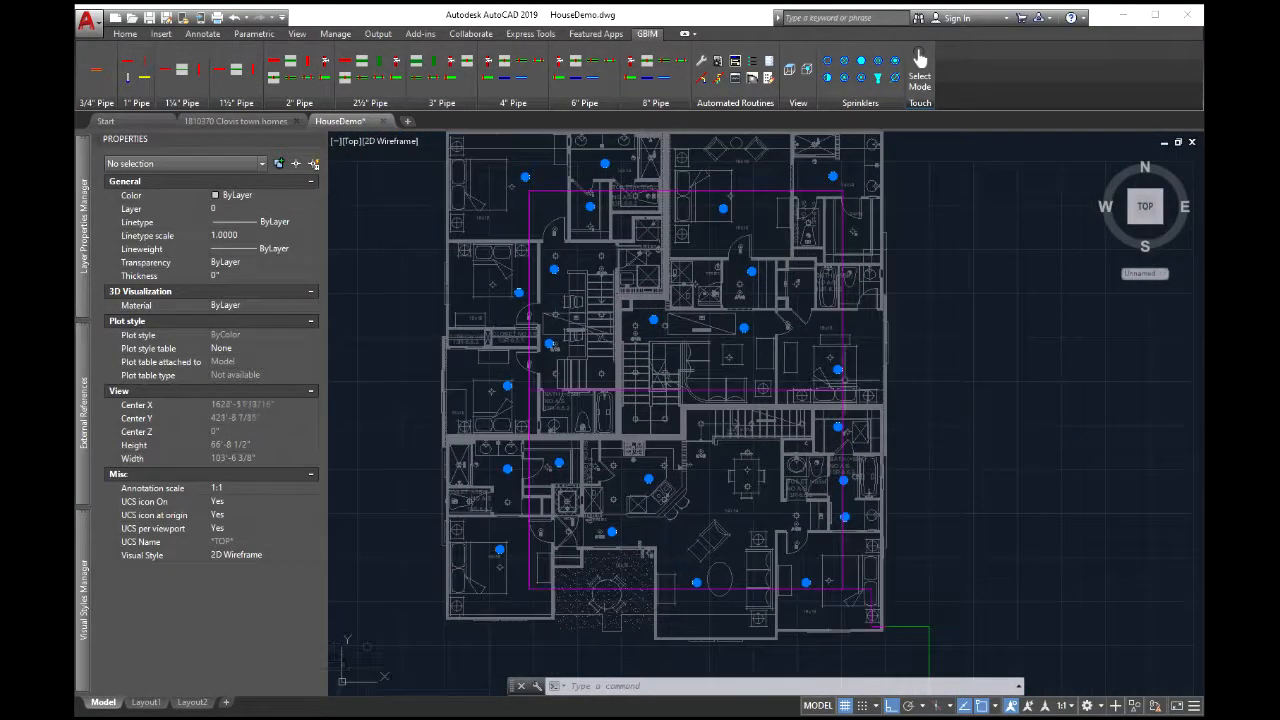
Draw a 1" branchline from the midpoint of the loop's north leg south, ending perpendicular to the south branchline
middle_drag(789, 171, 806, 337)
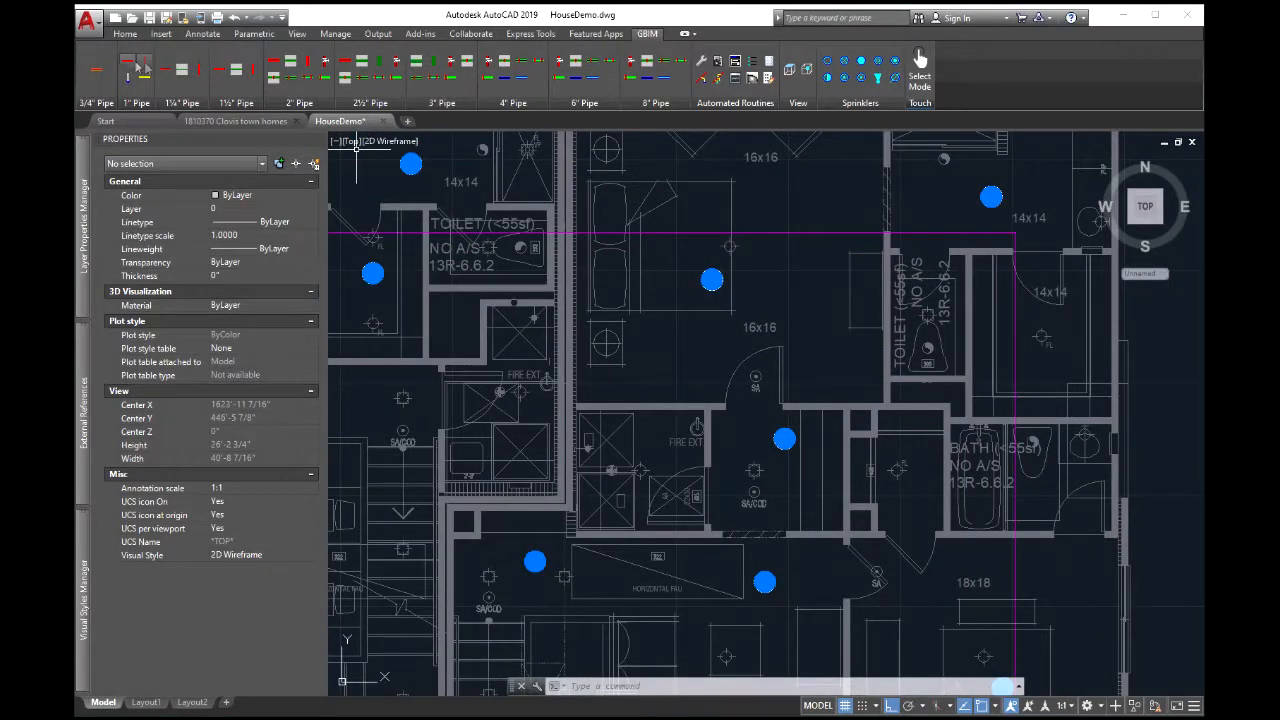
key(Return)
click(673, 233)
scroll(650, 430, down, 5)
scroll(680, 303, up, 5)
scroll(678, 302, up, 4)
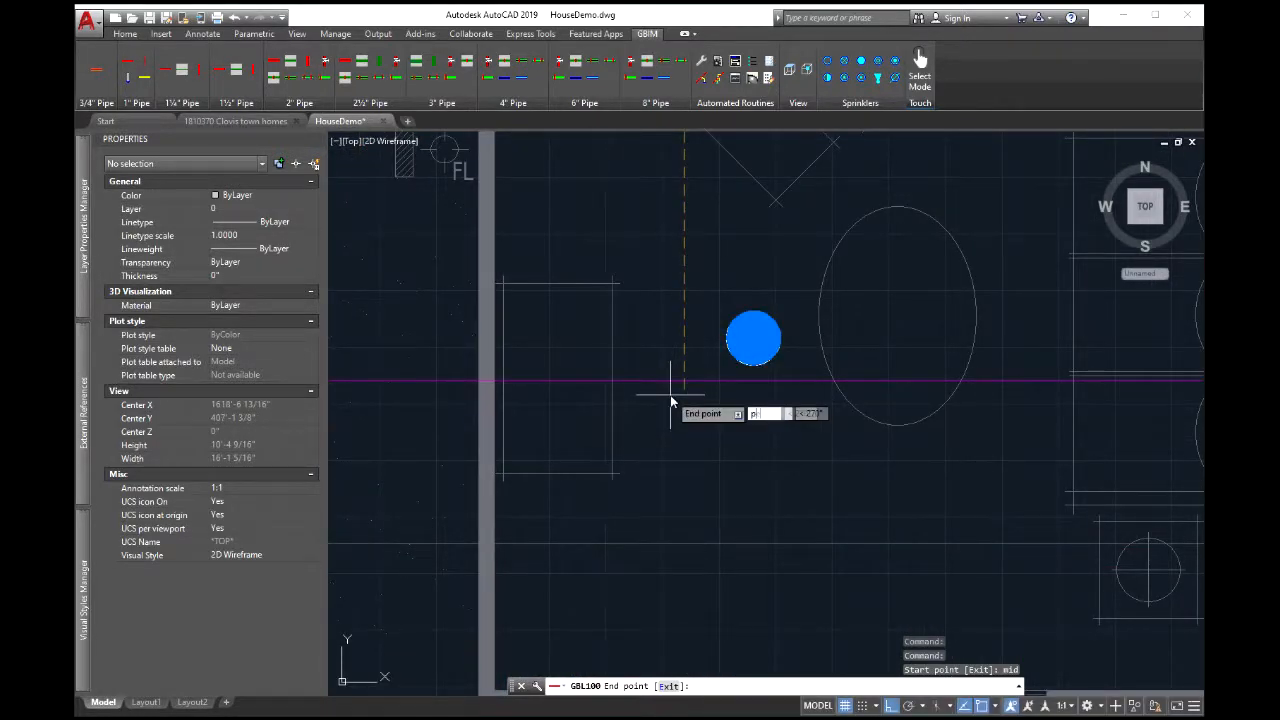
key(Return)
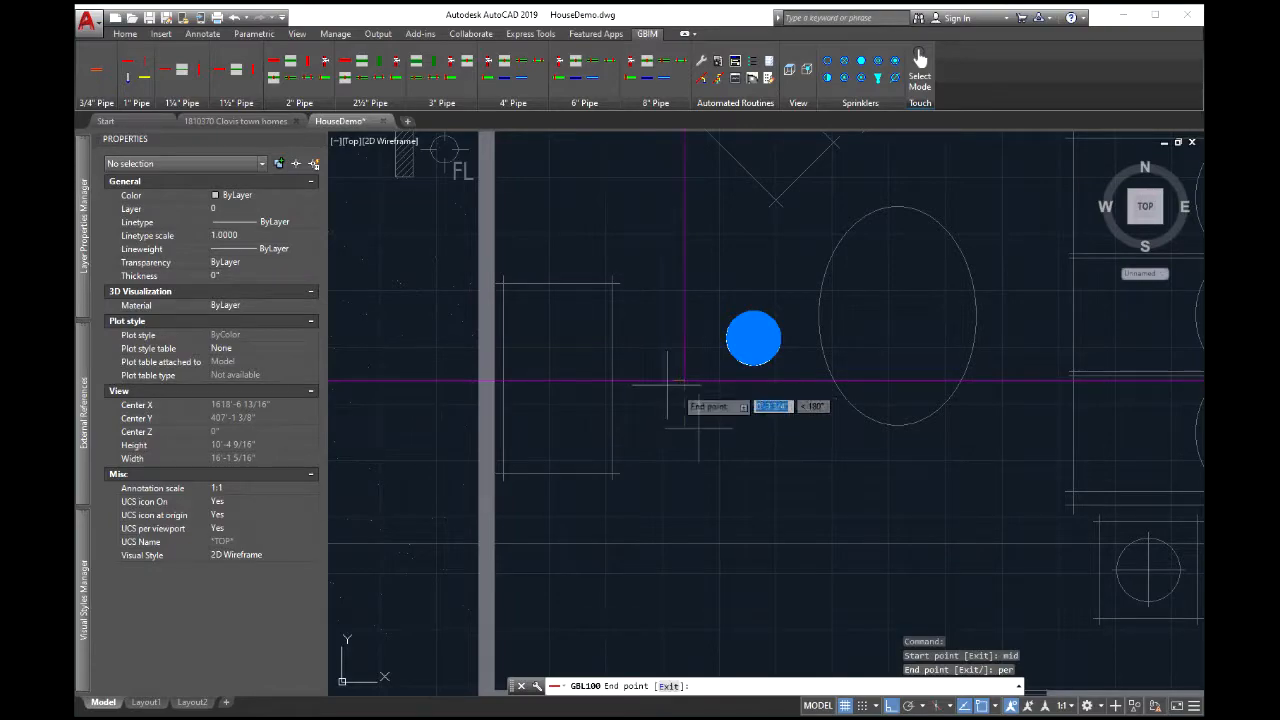
key(Escape)
key(Escape)
Run GBIMAUTORN125 on the south branchline and the middle north-south branchline, and select the south segments on both sides of their junction
scroll(708, 445, down, 8)
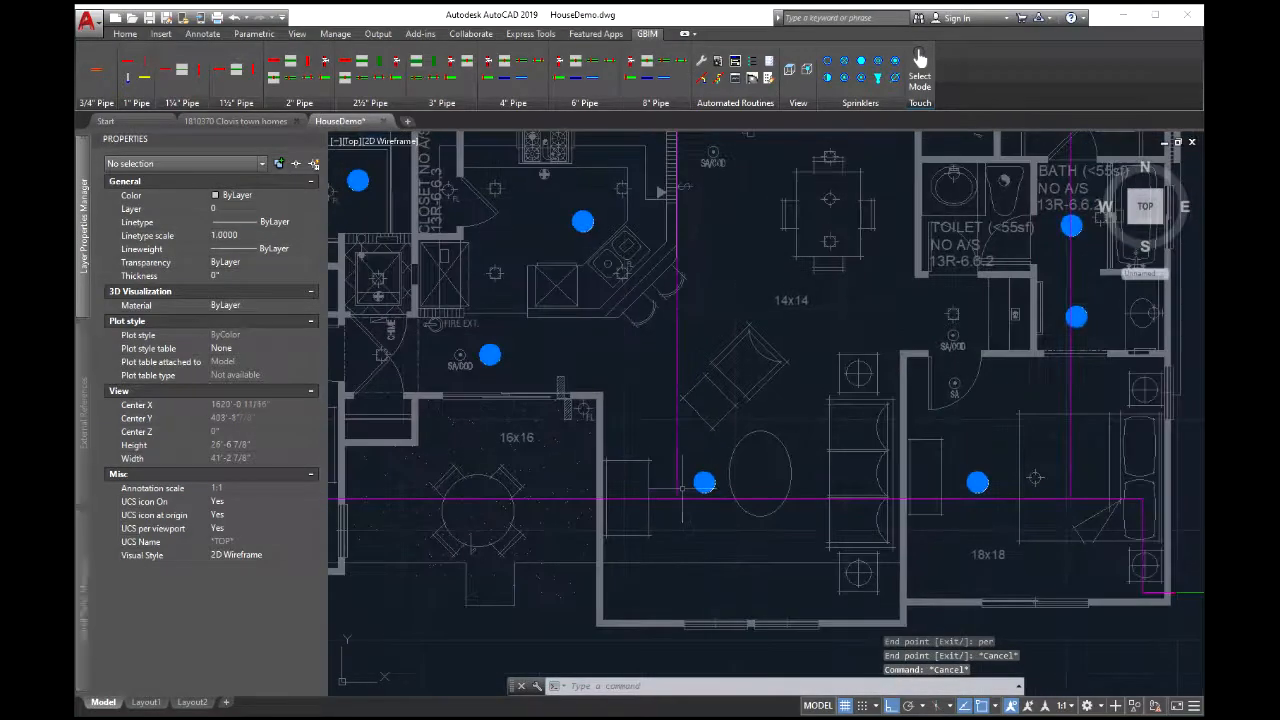
scroll(689, 379, down, 4)
scroll(699, 308, up, 2)
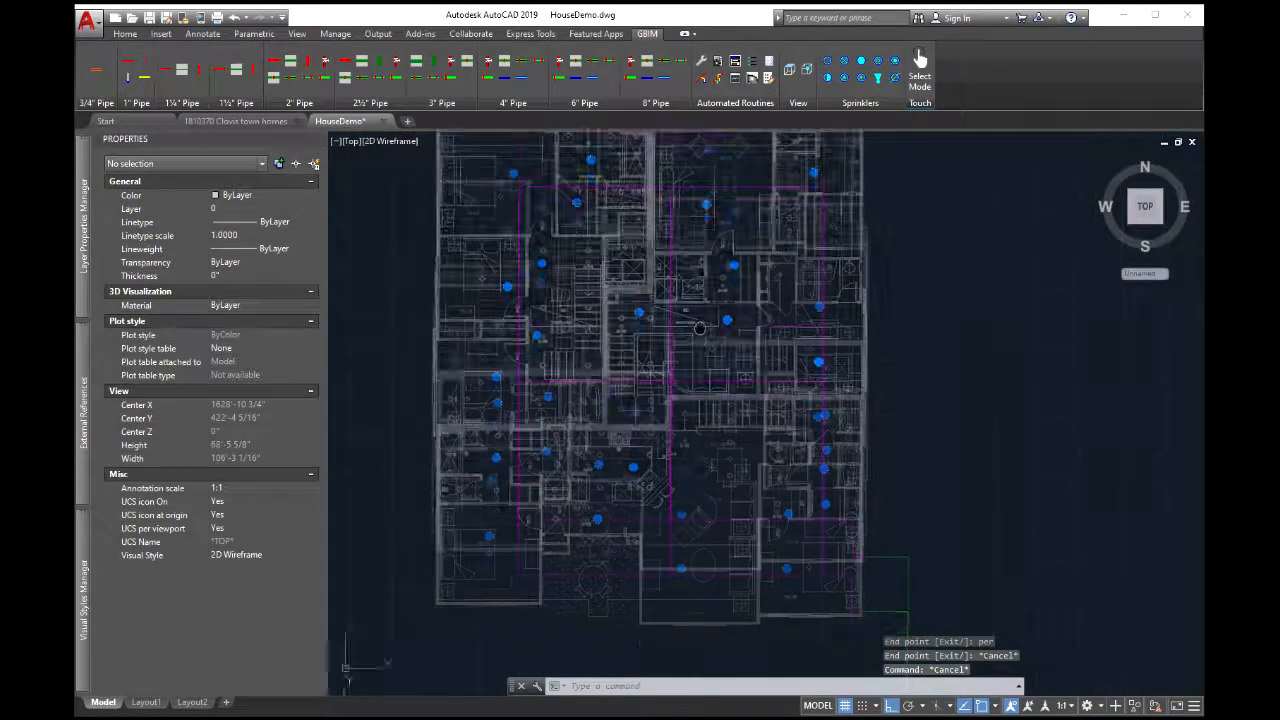
scroll(669, 351, up, 8)
scroll(634, 403, up, 4)
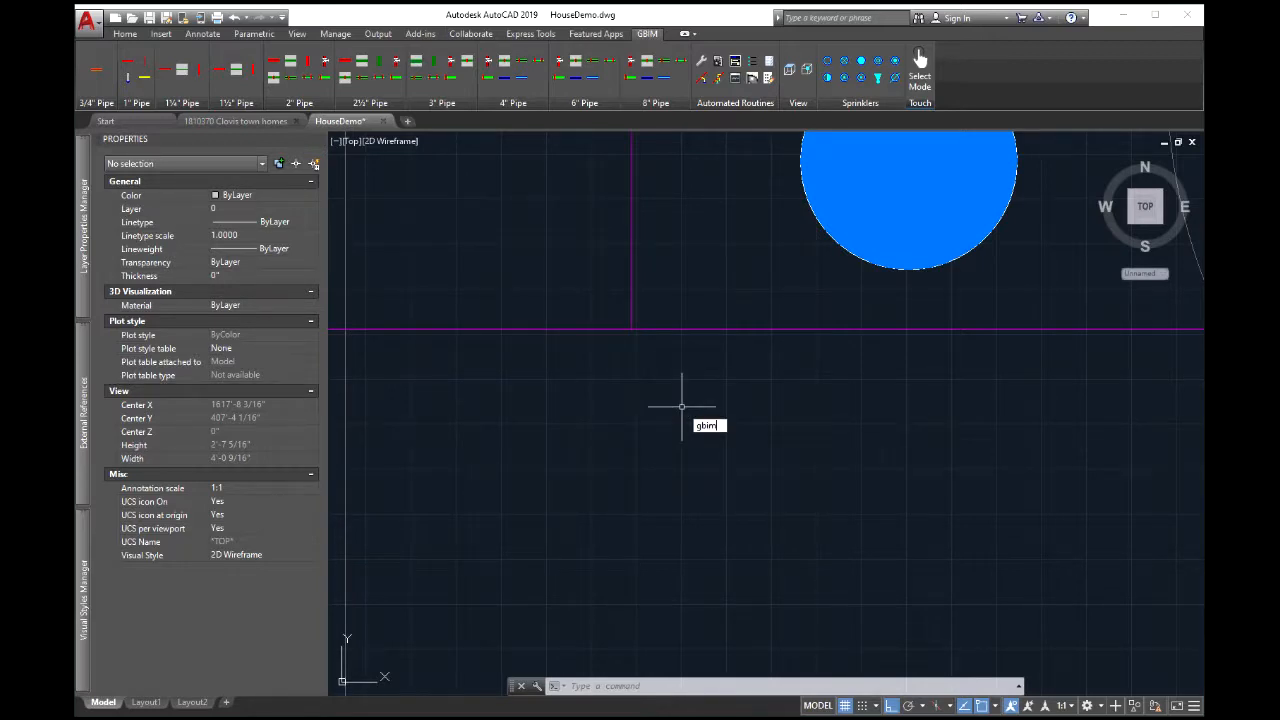
text(auto)
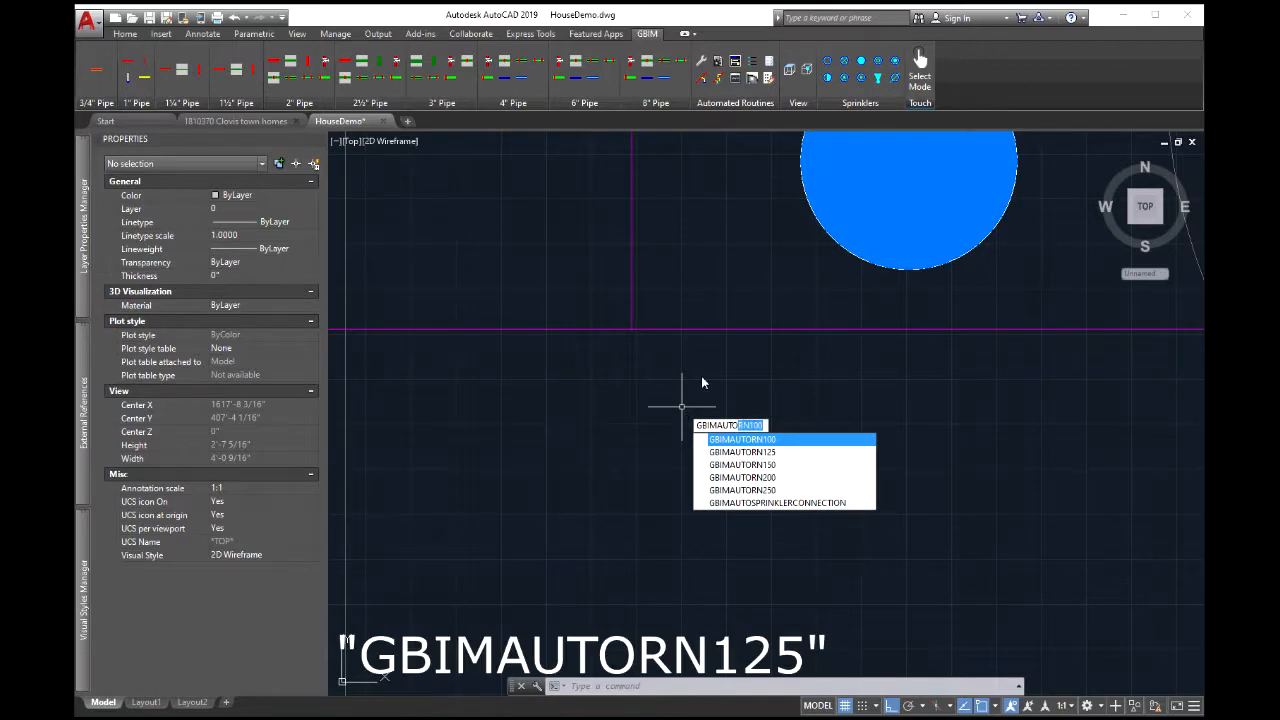
click(766, 453)
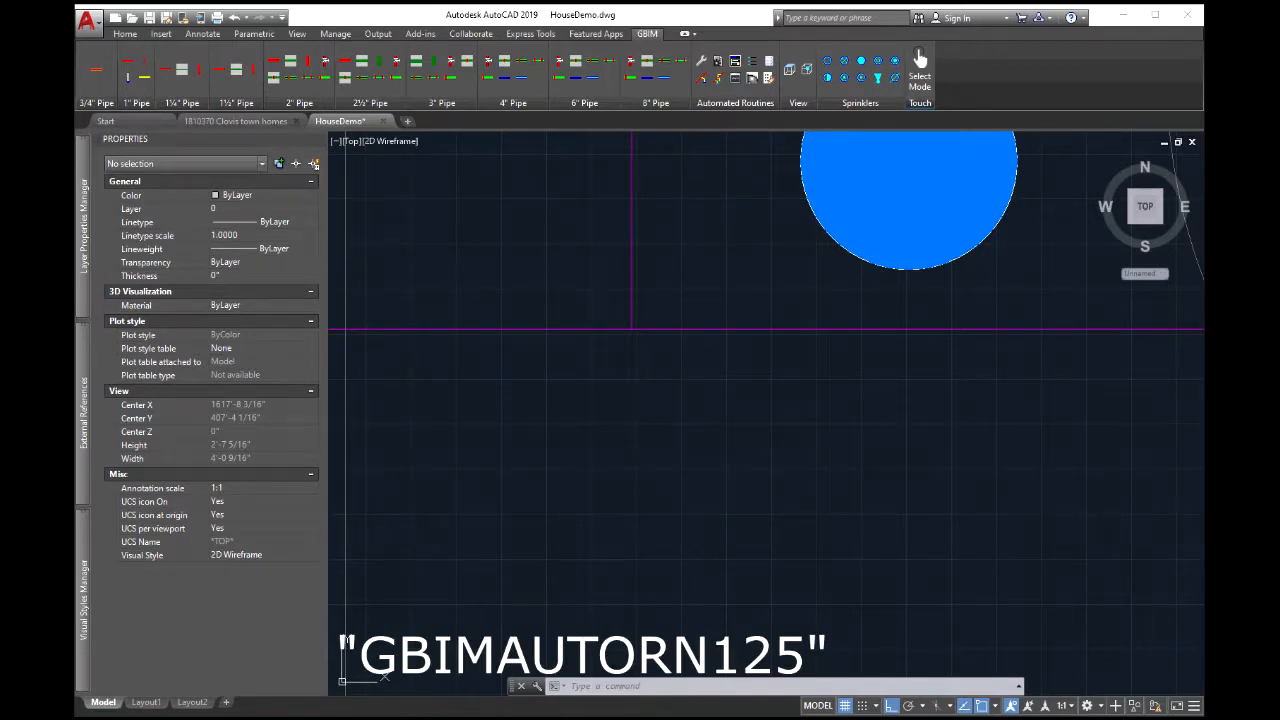
click(675, 395)
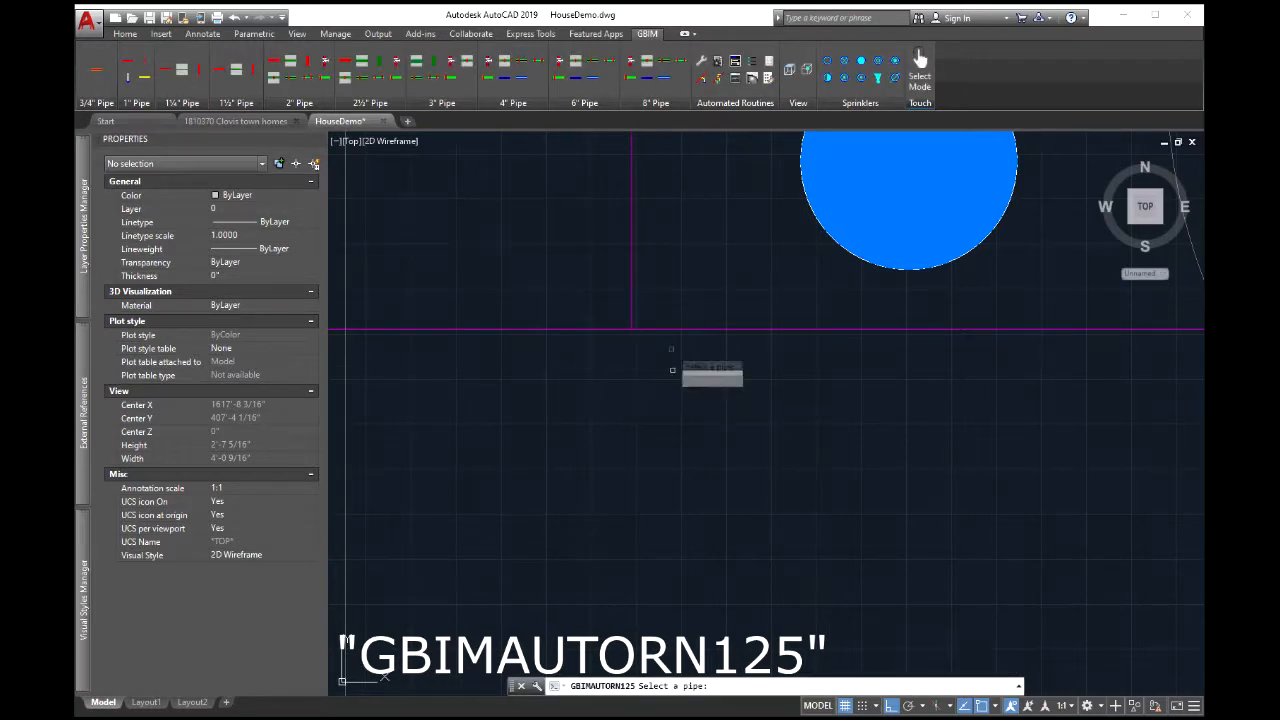
click(678, 330)
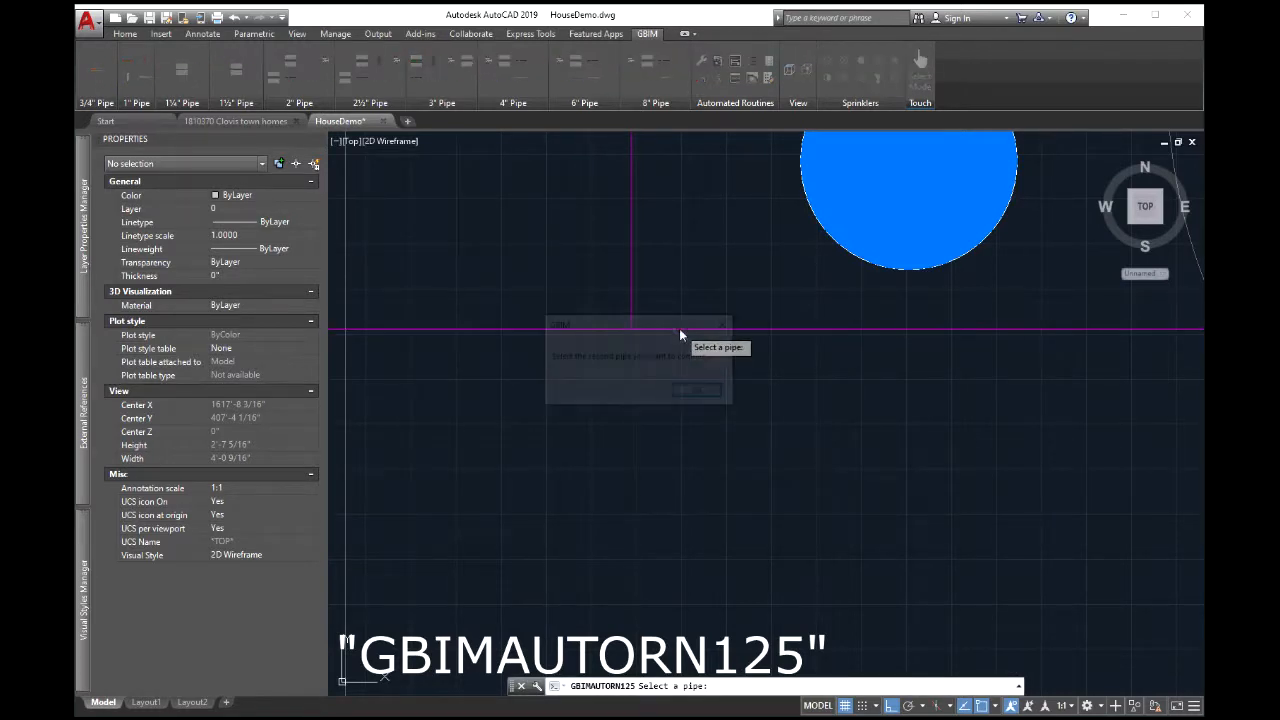
click(697, 391)
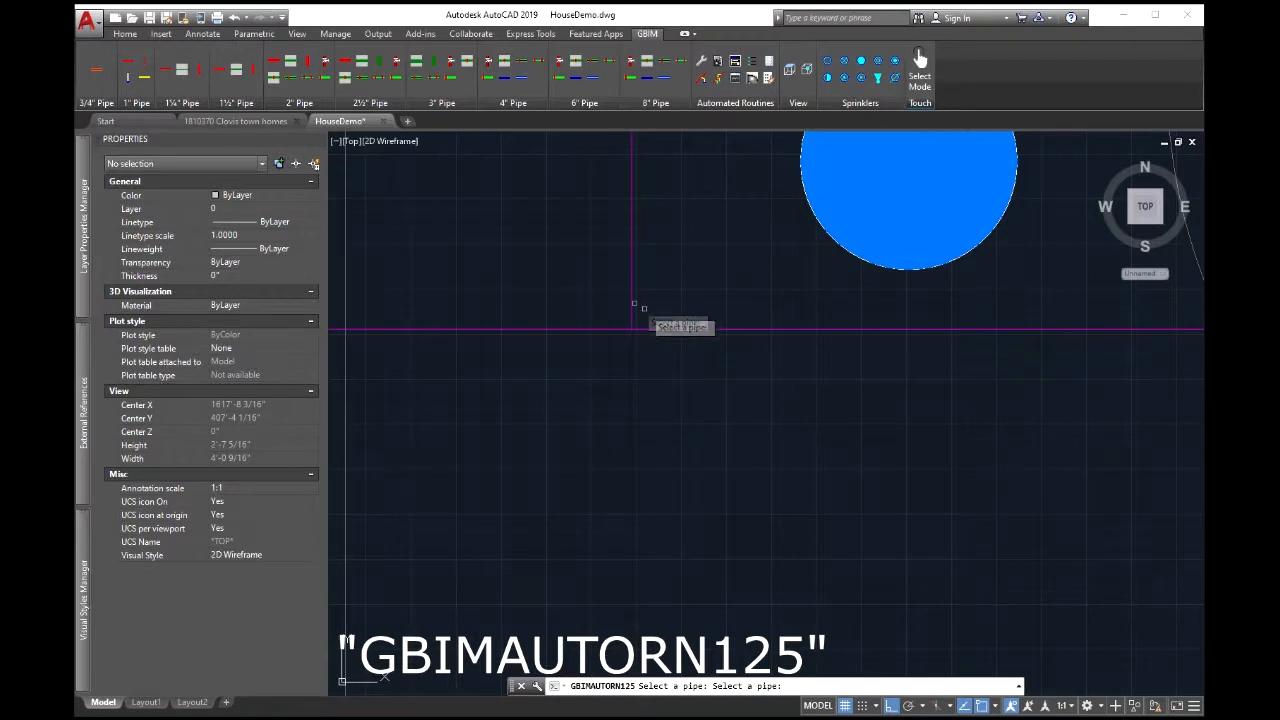
click(633, 310)
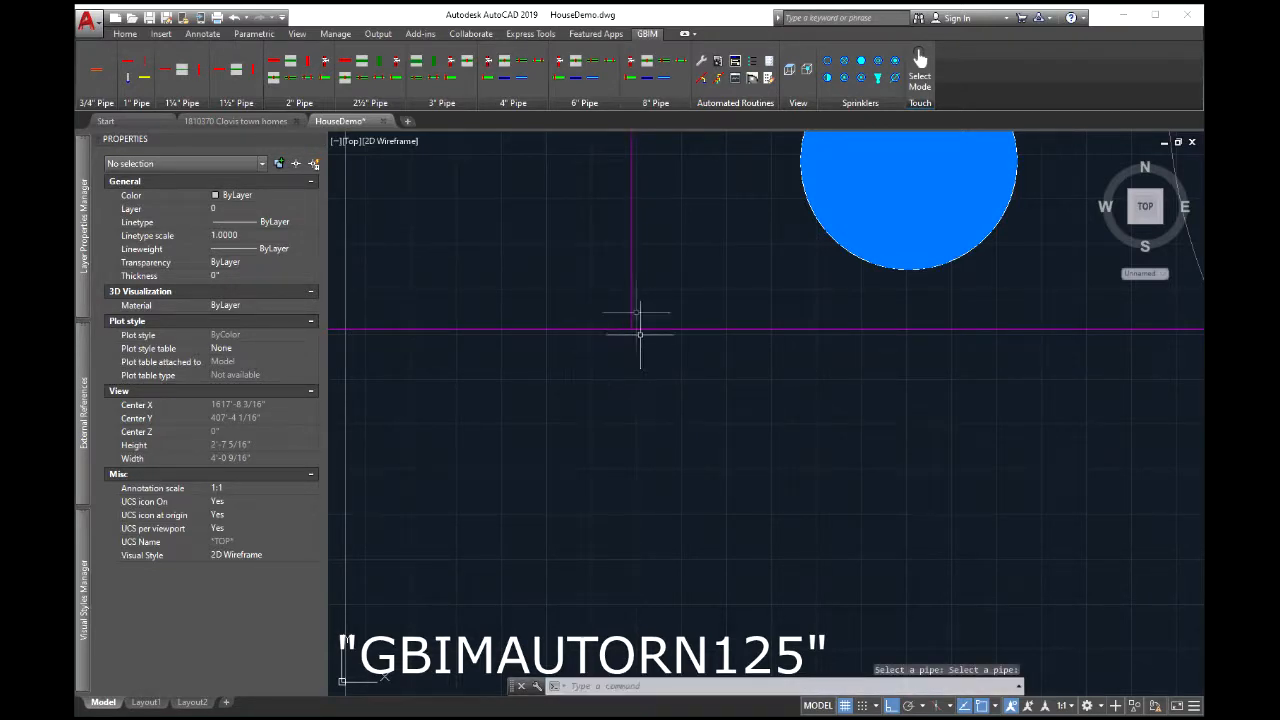
click(660, 329)
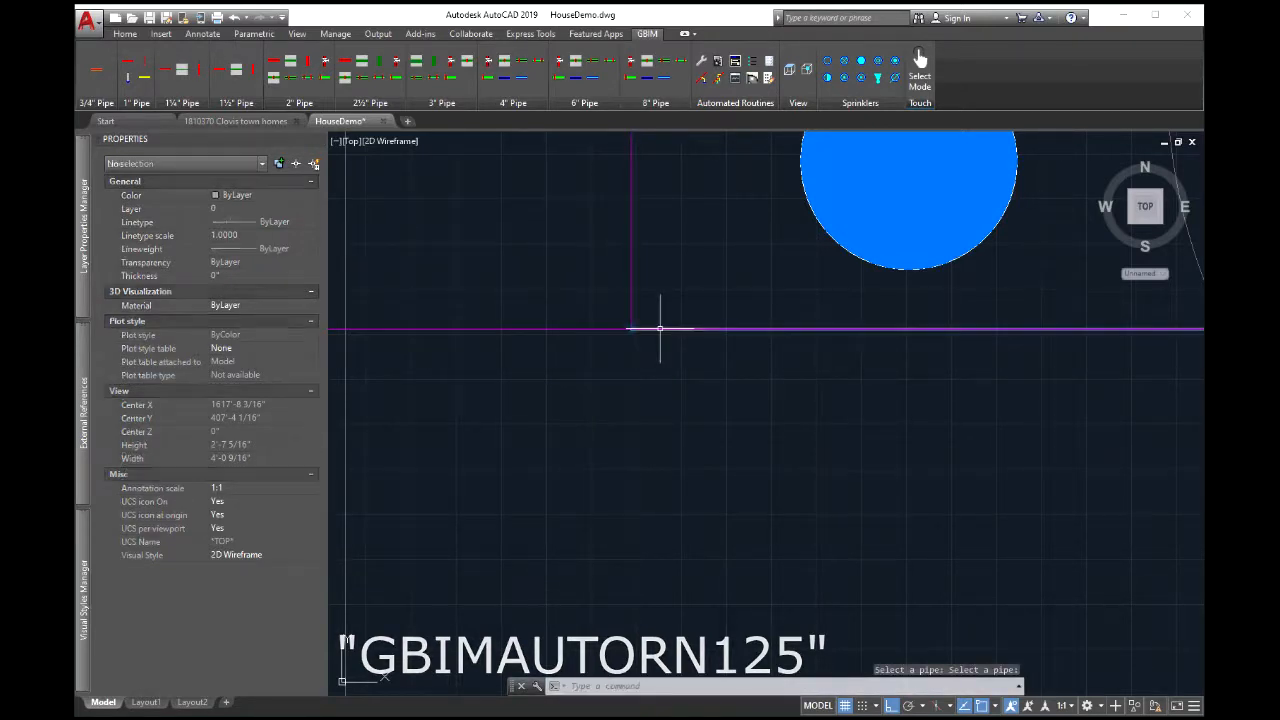
click(603, 329)
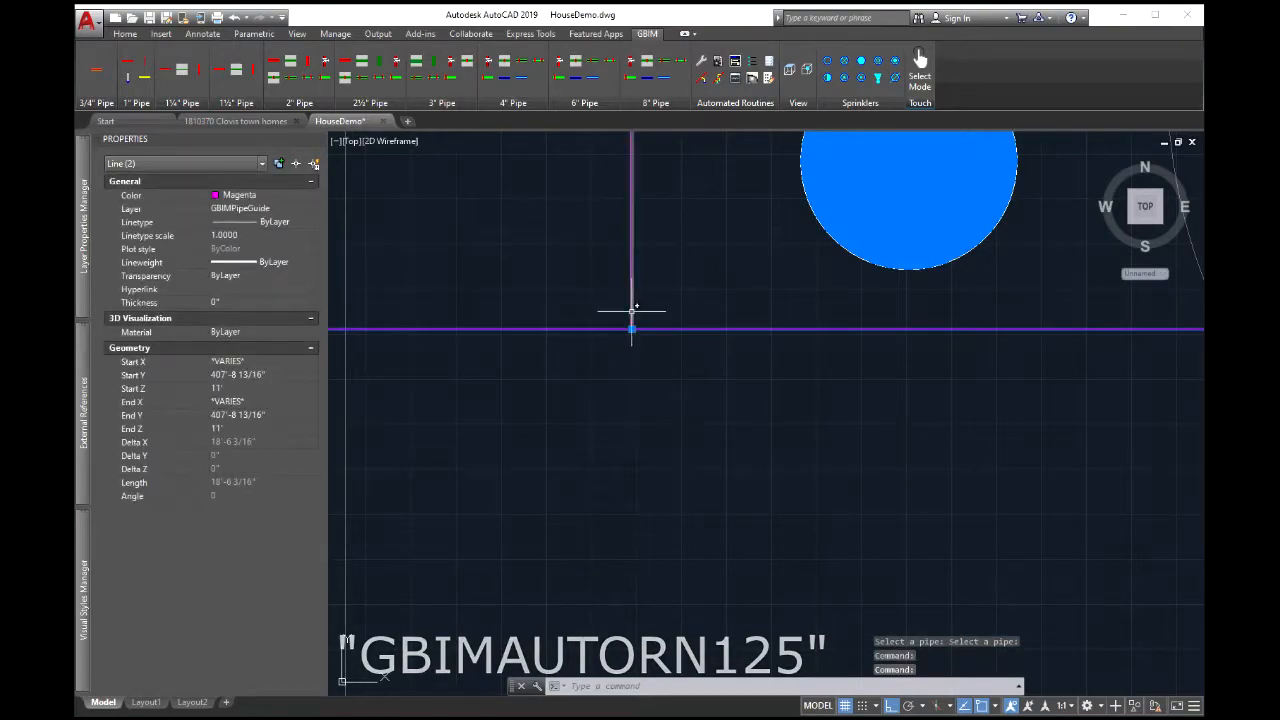
Run GBIMAUTORN125 on the middle north-south branchline and the middle east-west branchline where they cross
key(Escape)
key(Escape)
scroll(690, 300, down, 8)
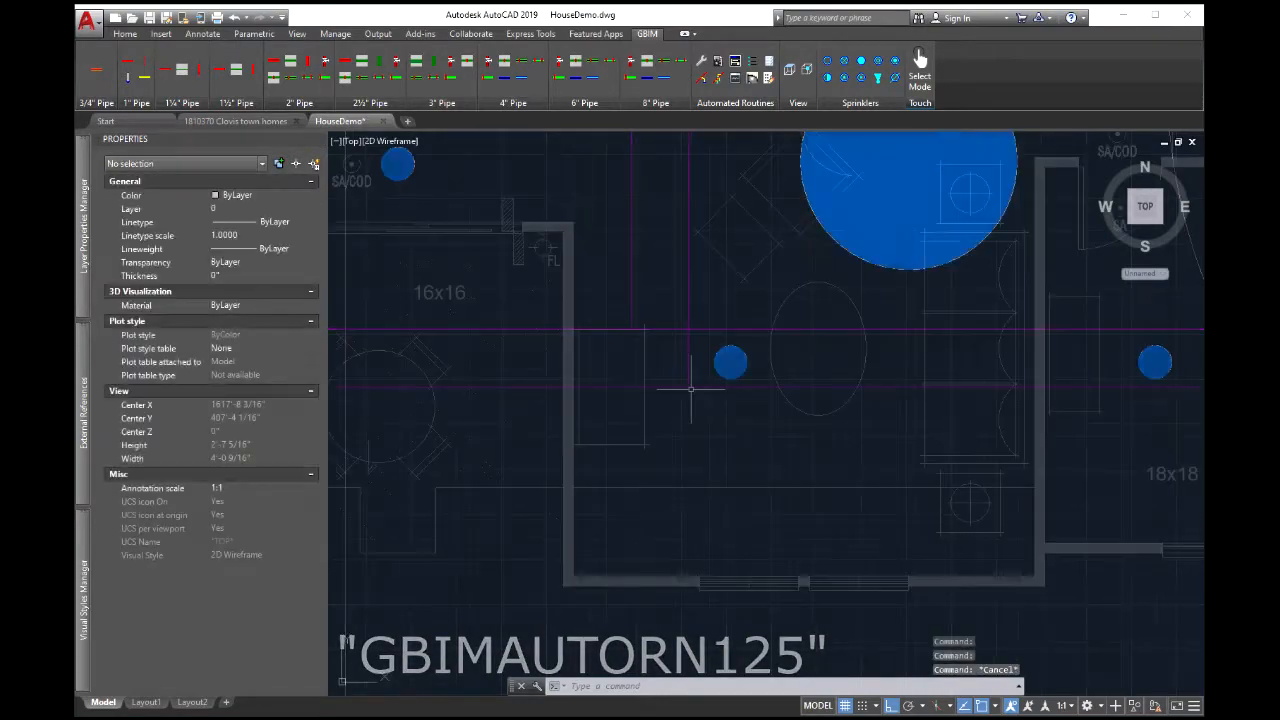
scroll(690, 268, down, 2)
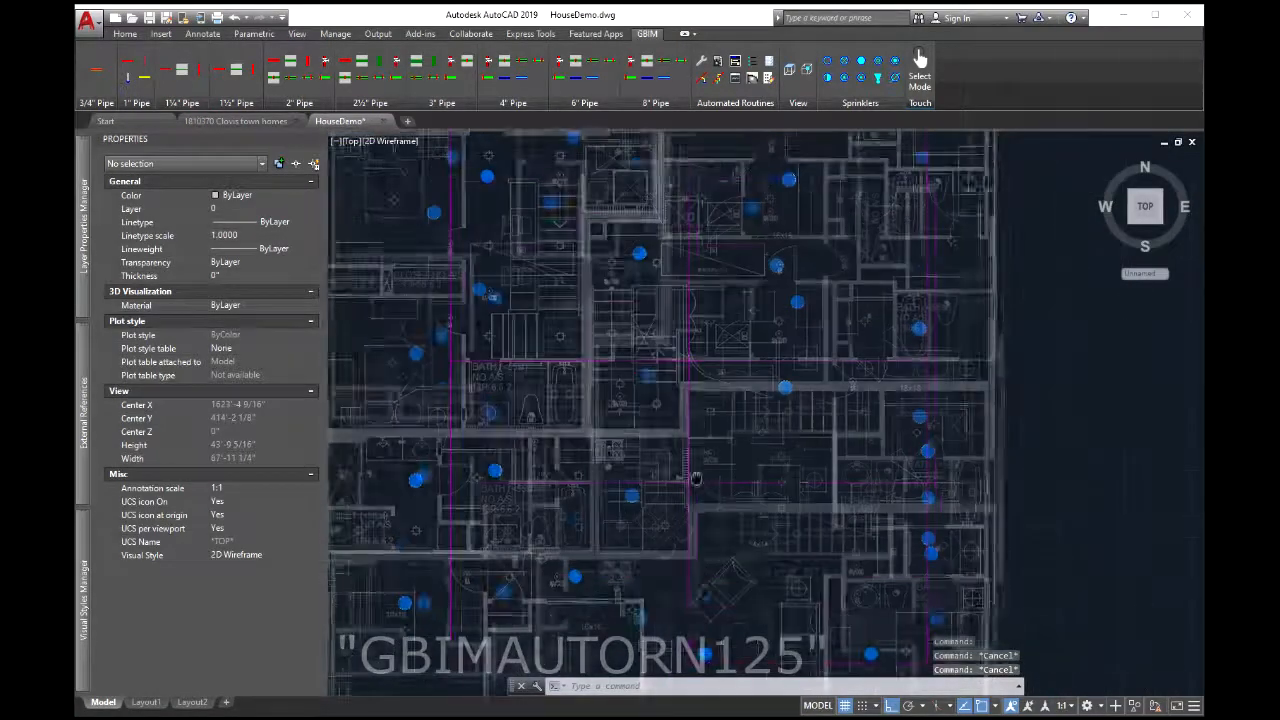
scroll(646, 435, up, 6)
scroll(646, 430, up, 6)
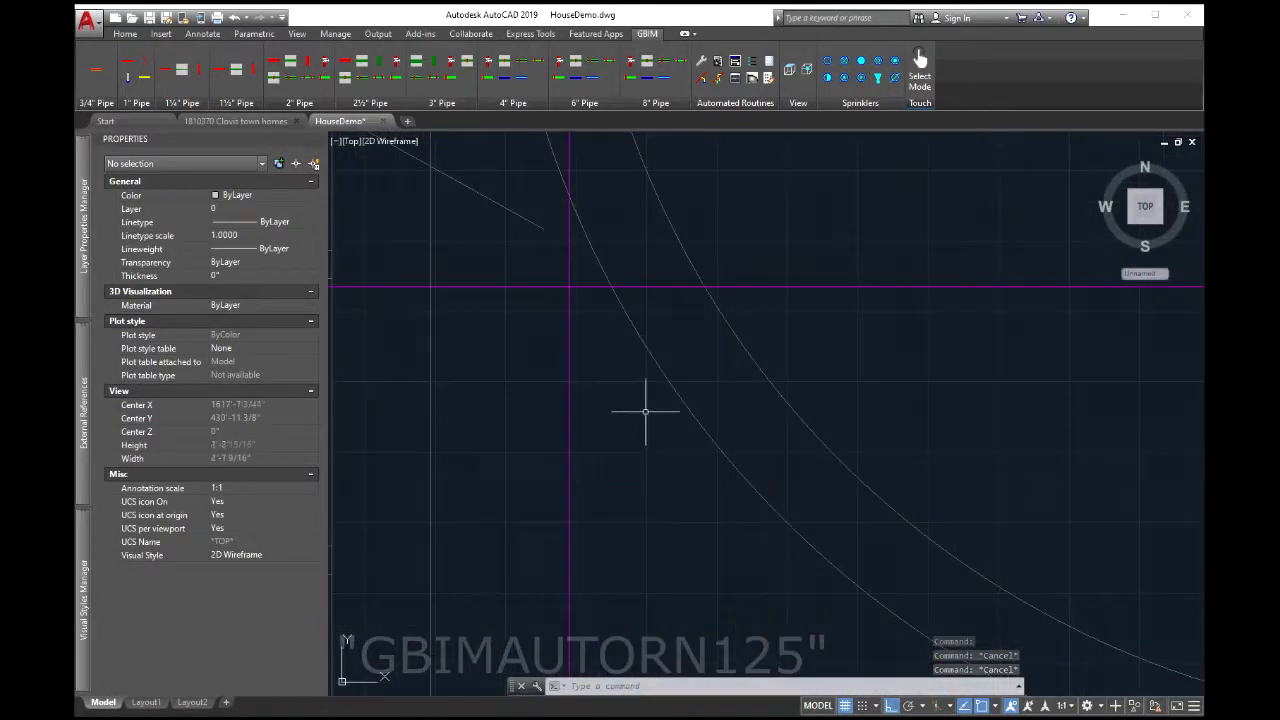
text(autorn)
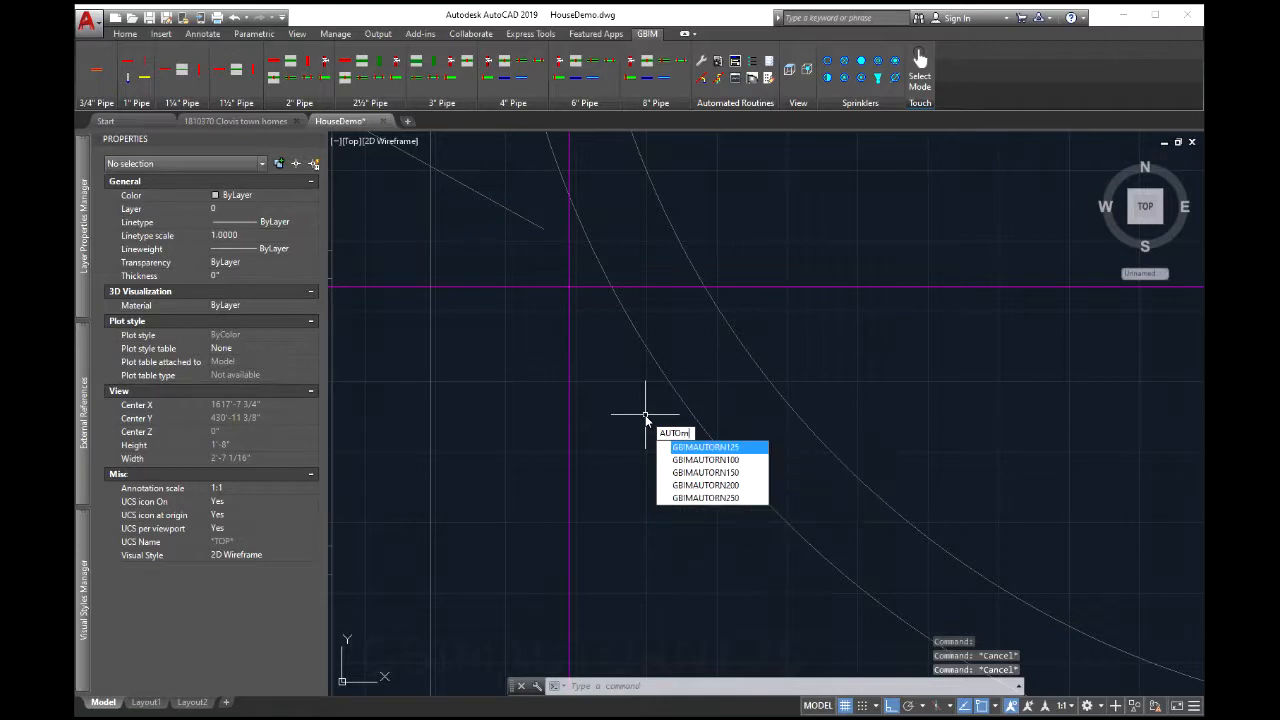
key(Return)
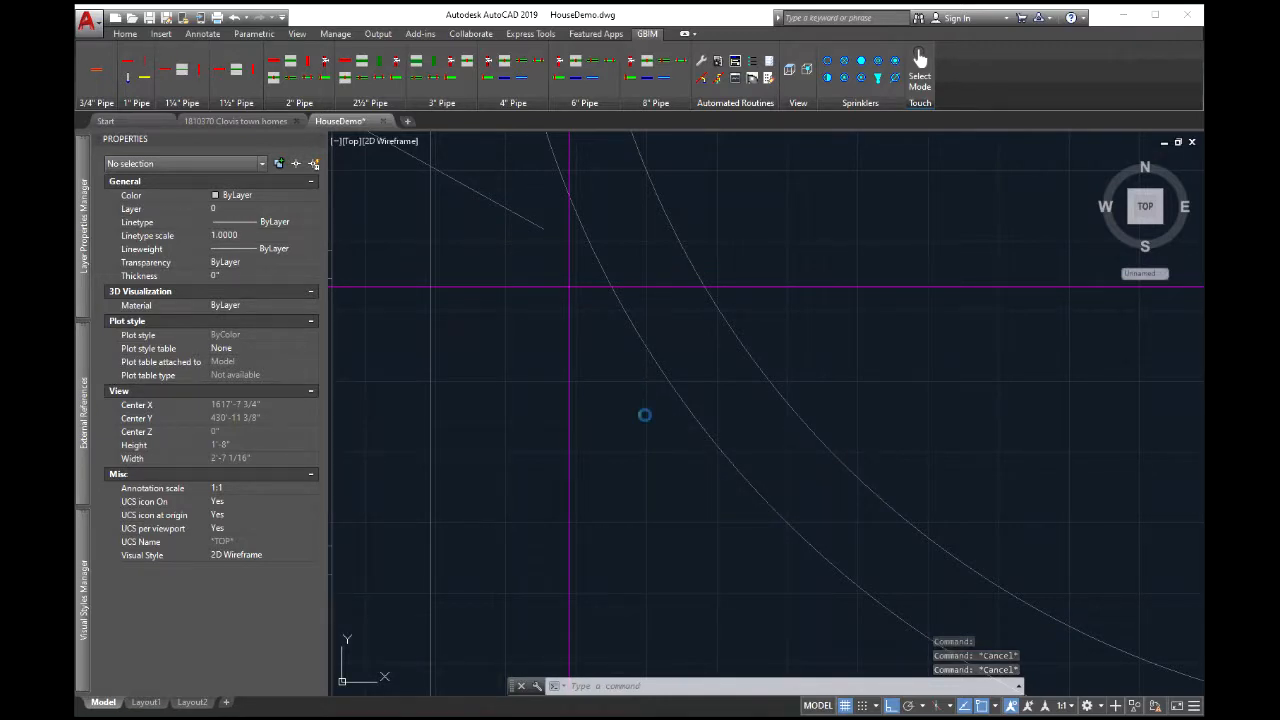
click(656, 391)
click(570, 347)
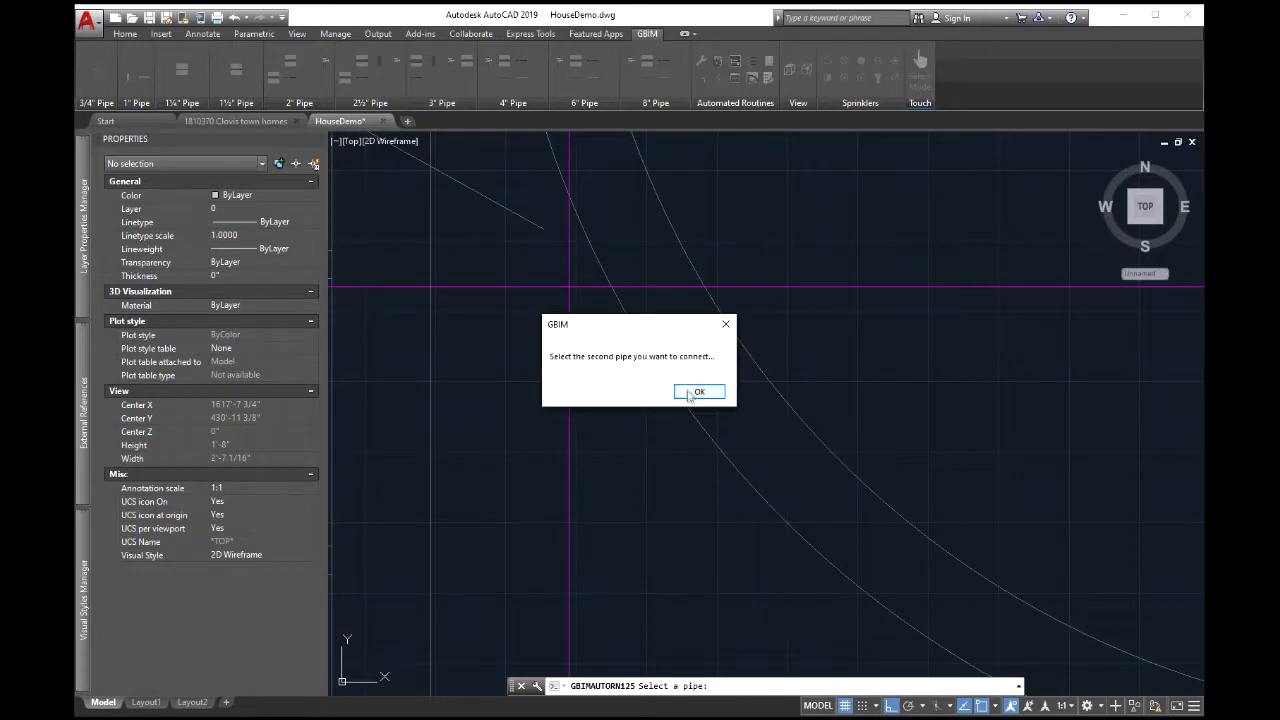
click(689, 392)
click(554, 286)
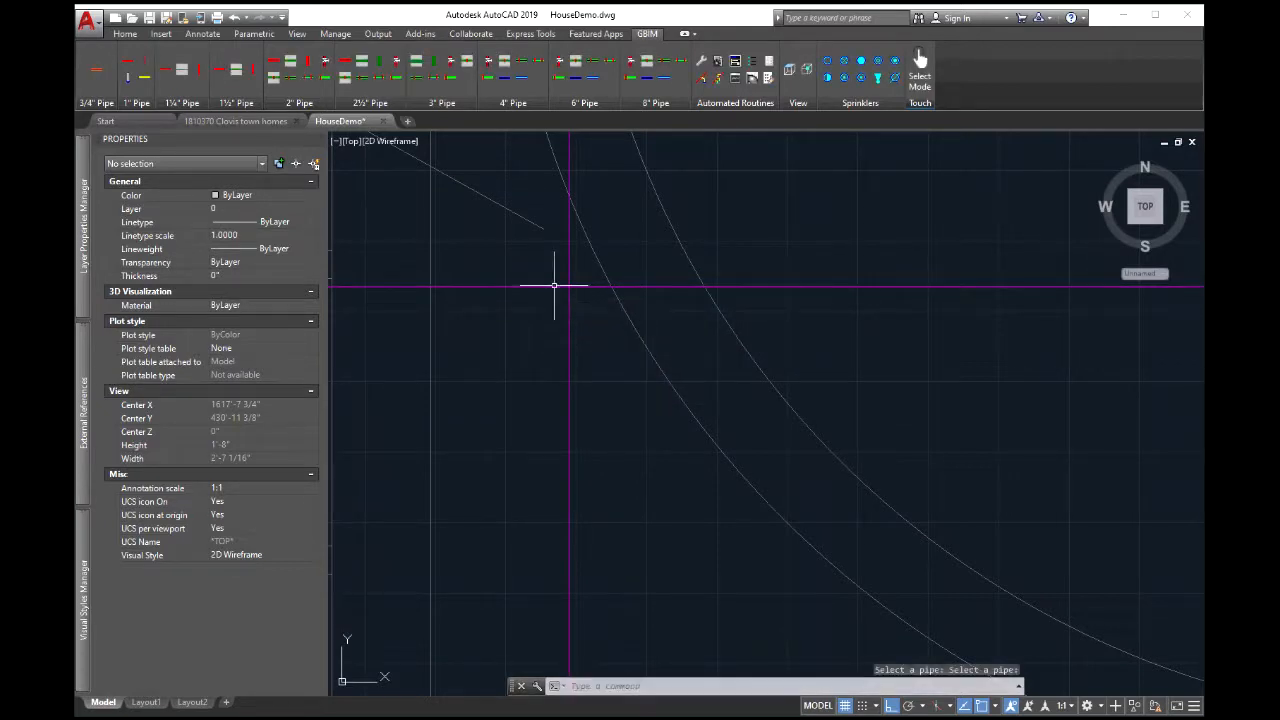
Run GBIMAUTORN125 on the north branchline and the middle north-south branchline that meets it
scroll(541, 327, down, 2)
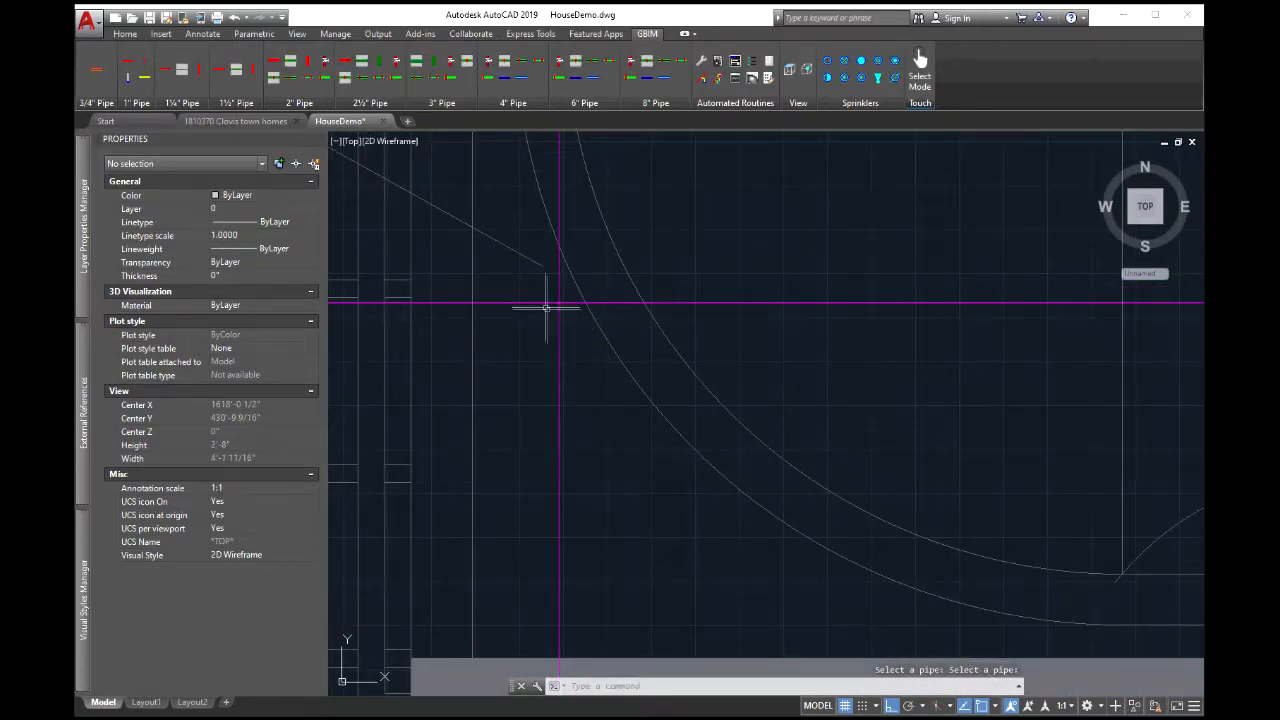
scroll(621, 307, down, 2)
middle_drag(663, 357, 678, 674)
middle_drag(684, 148, 689, 500)
mouse_move(655, 221)
middle_down()
mouse_move(665, 572)
mouse_move(660, 359)
mouse_move(680, 549)
mouse_move(643, 234)
middle_up()
scroll(688, 445, down, 6)
scroll(691, 262, up, 6)
scroll(718, 514, up, 4)
middle_drag(608, 448, 711, 160)
key(Return)
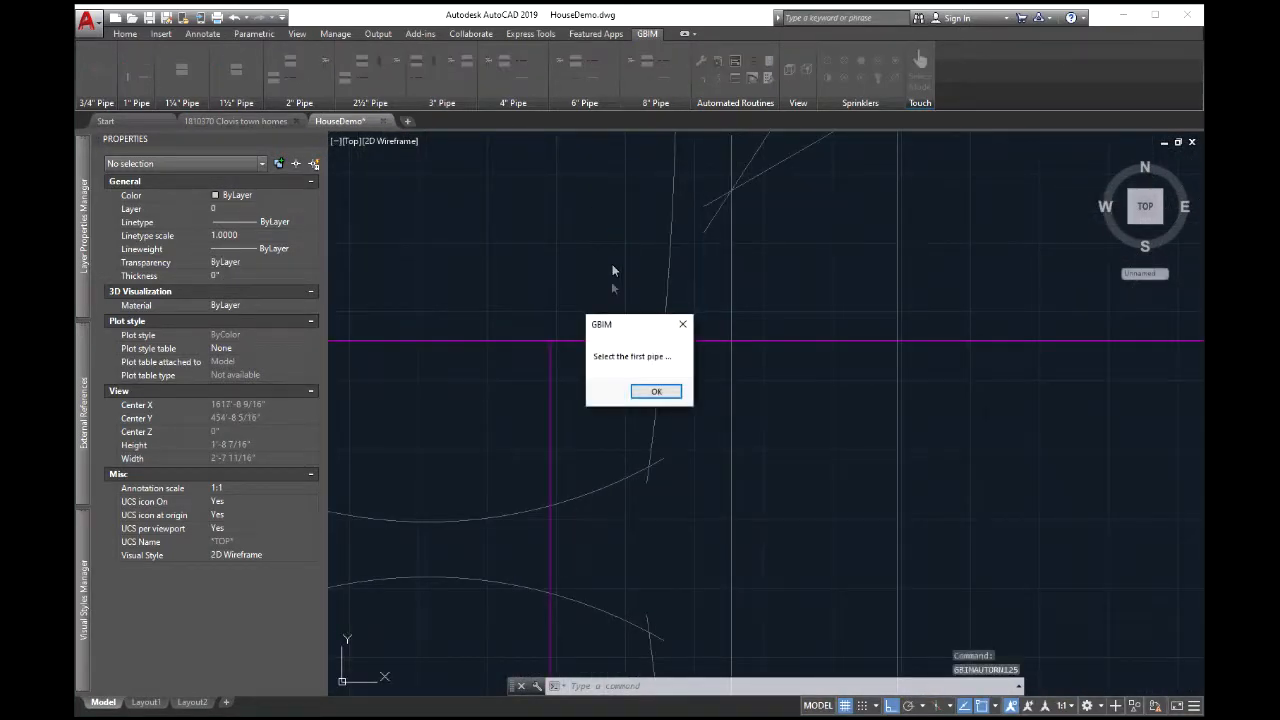
click(656, 391)
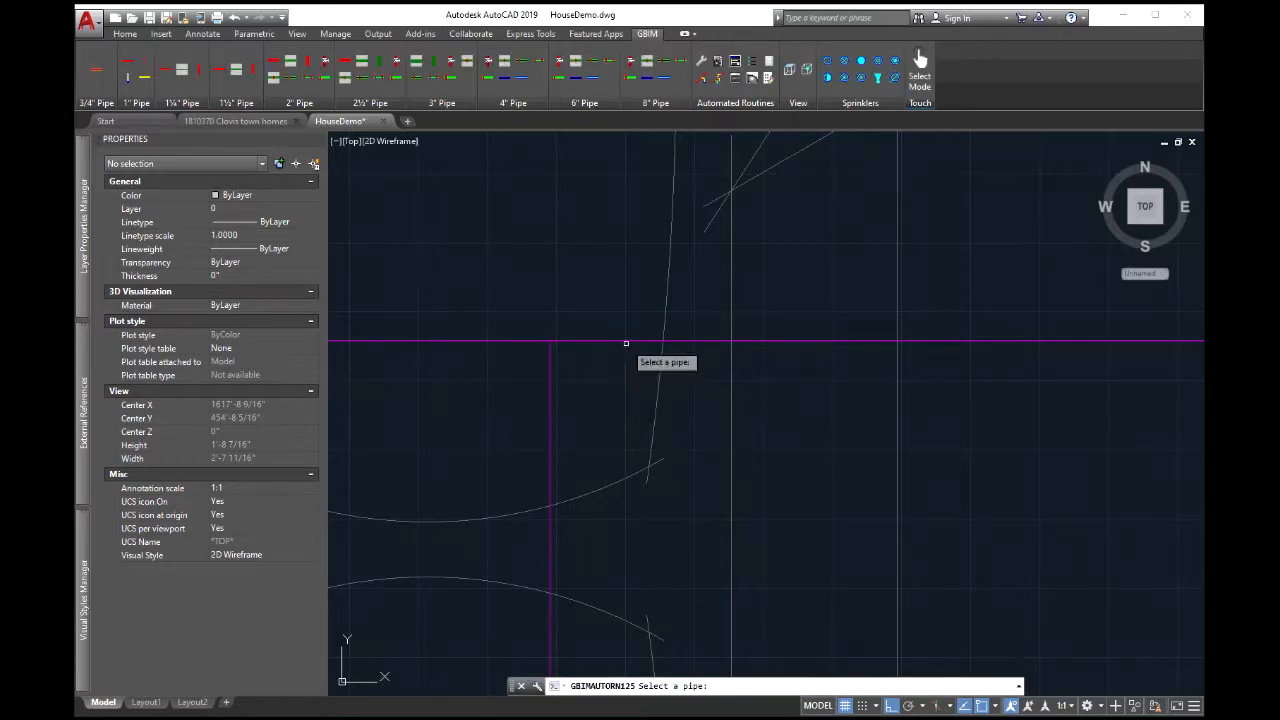
click(629, 342)
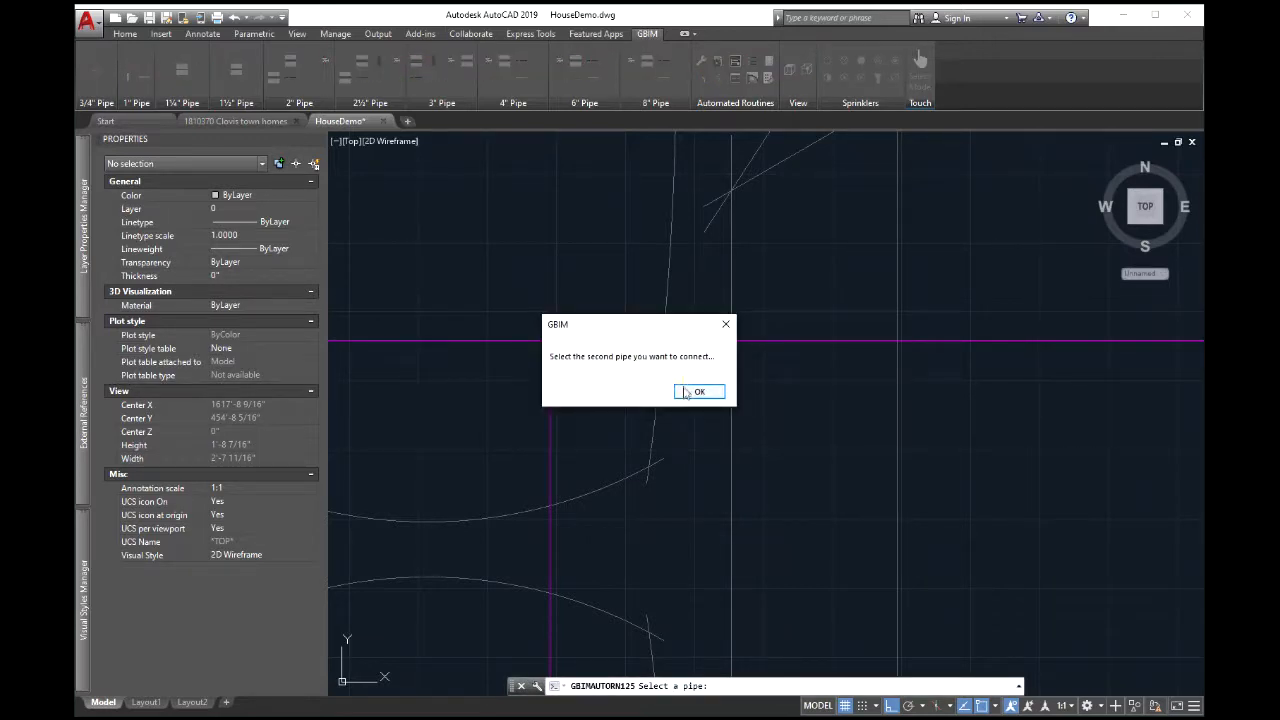
click(688, 392)
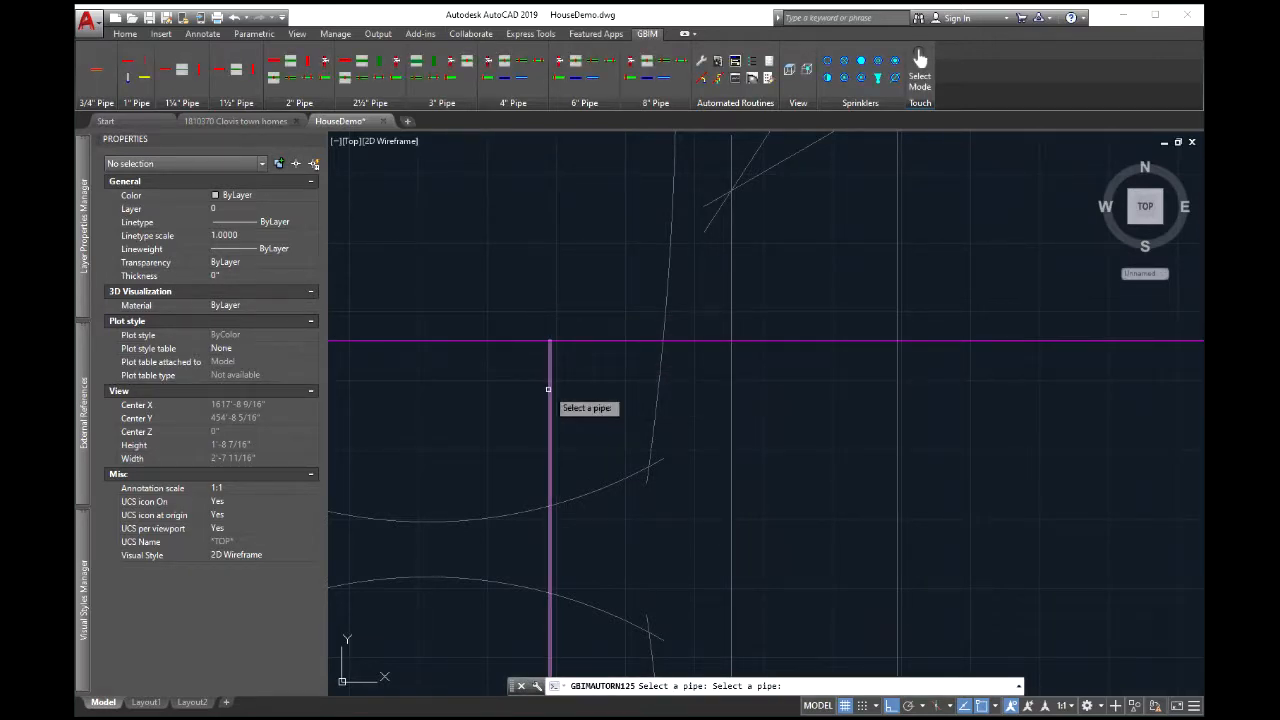
click(549, 388)
scroll(600, 375, down, 2)
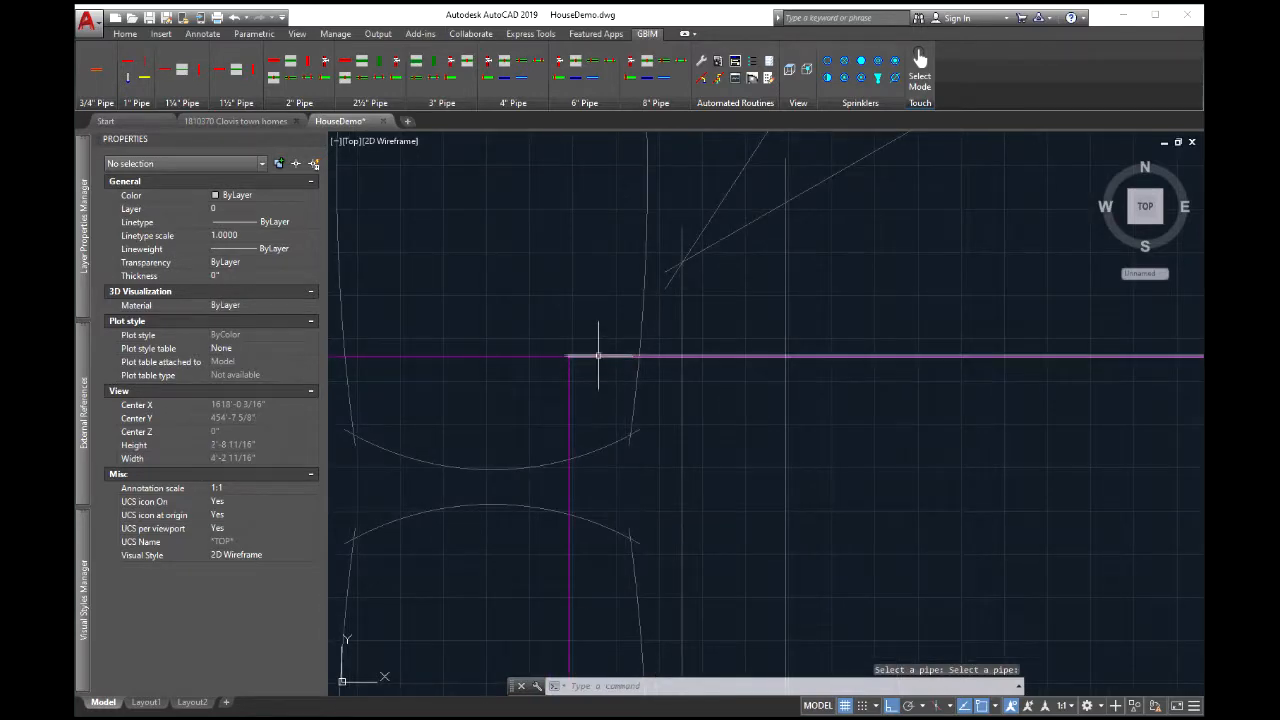
Examine the connected branchline grid against the sprinkler locations across the whole floor plan
scroll(567, 350, down, 5)
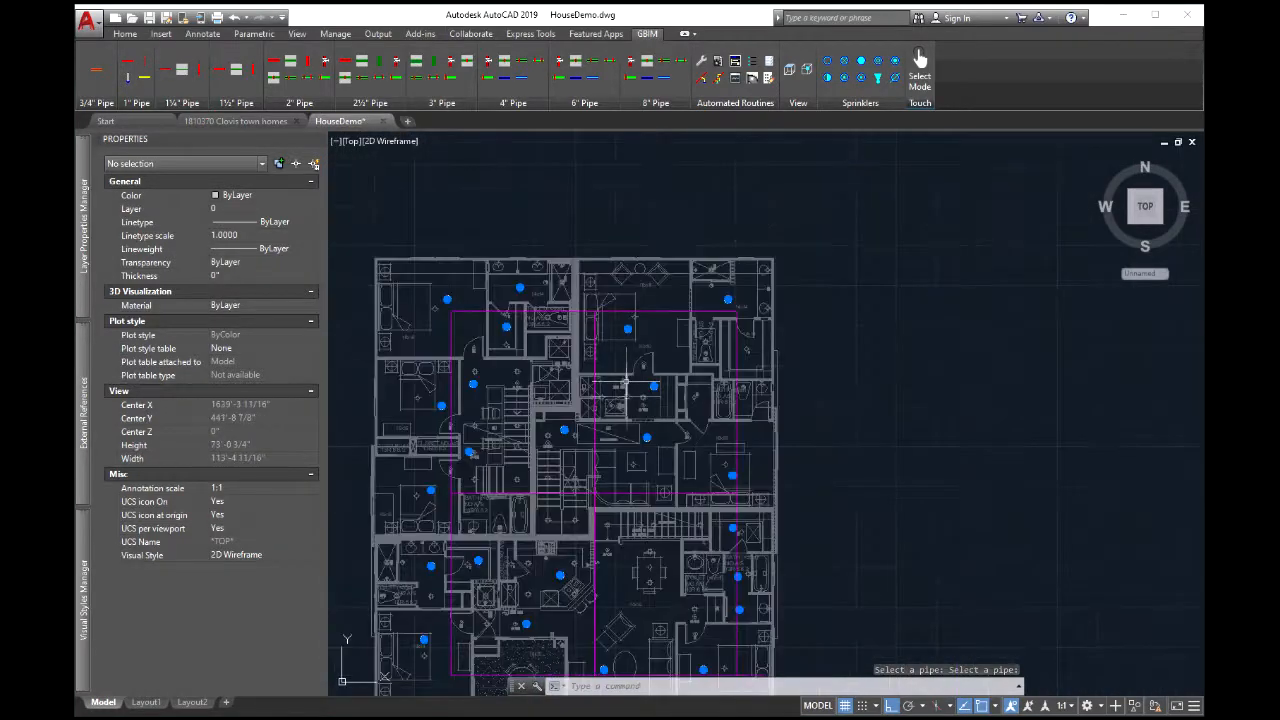
middle_drag(652, 481, 717, 521)
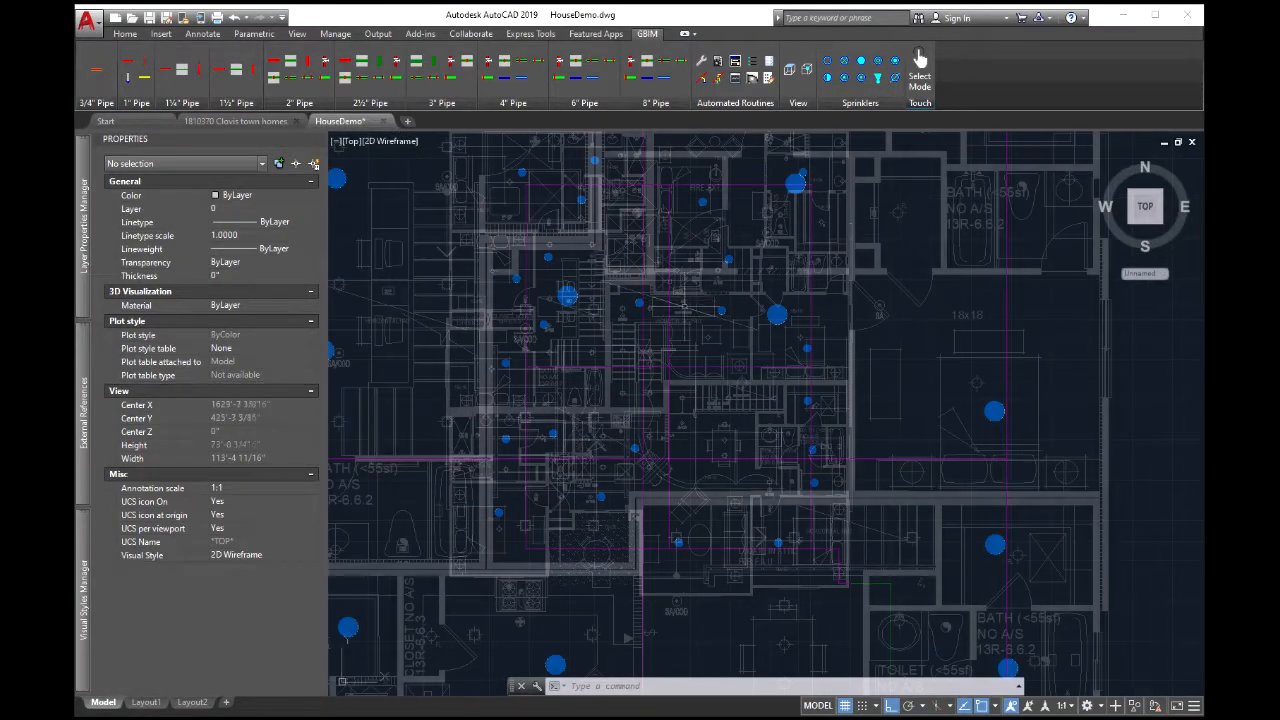
scroll(659, 316, down, 3)
scroll(632, 301, up, 4)
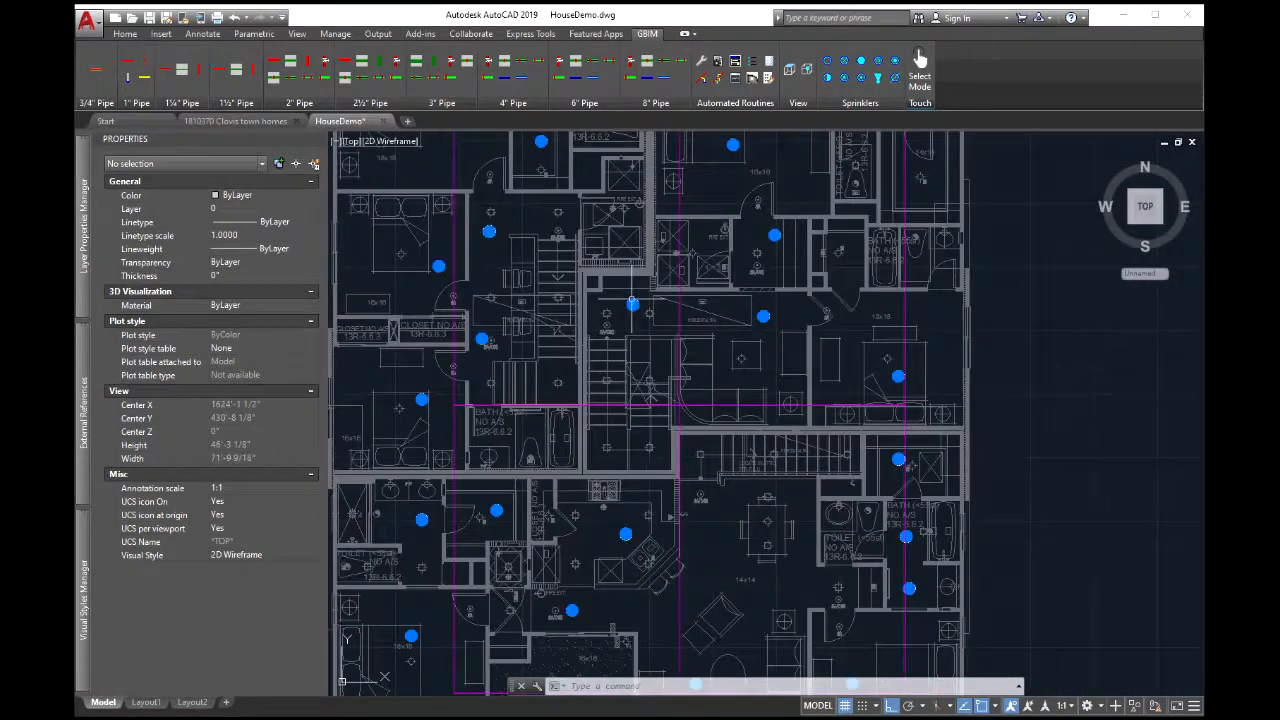
scroll(632, 301, down, 2)
scroll(750, 404, down, 2)
scroll(752, 406, up, 2)
middle_drag(762, 410, 742, 432)
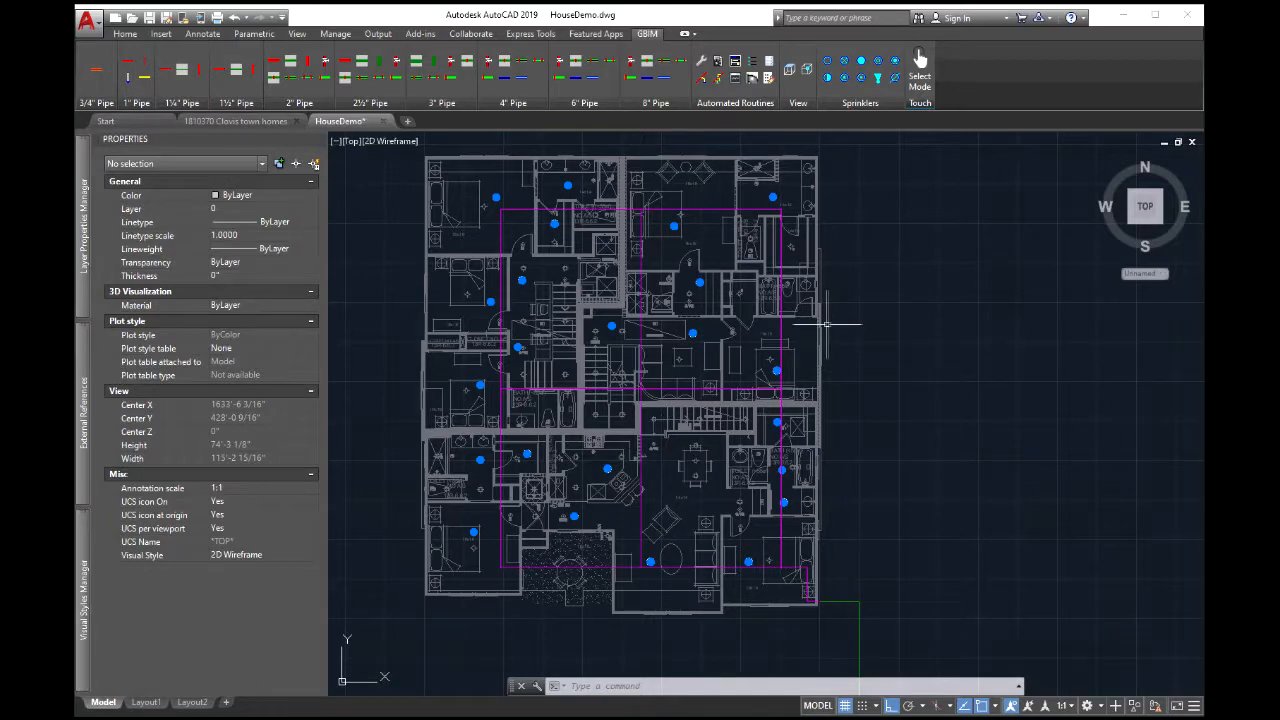
mouse_move(868, 330)
middle_down()
mouse_move(829, 331)
mouse_move(844, 332)
middle_up()
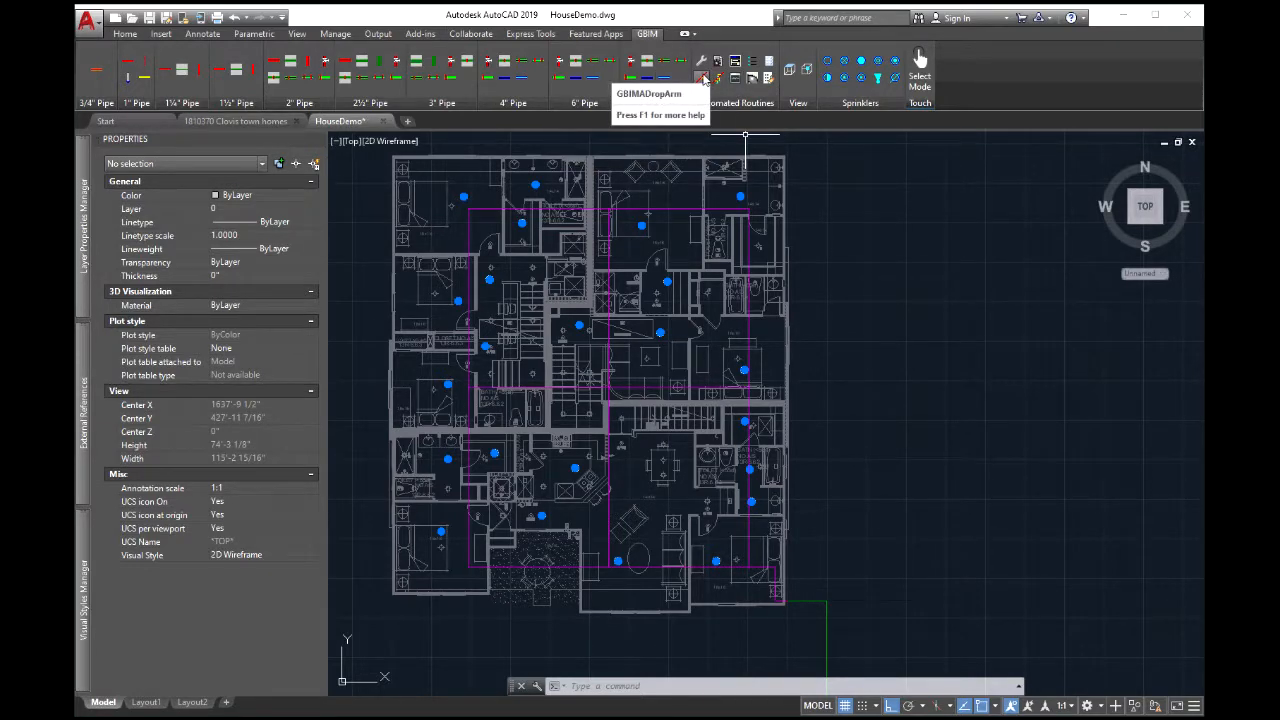
Connect the closet sprinkler beside the northwest toilet room to the north branchline with GBIMADropArm
click(705, 78)
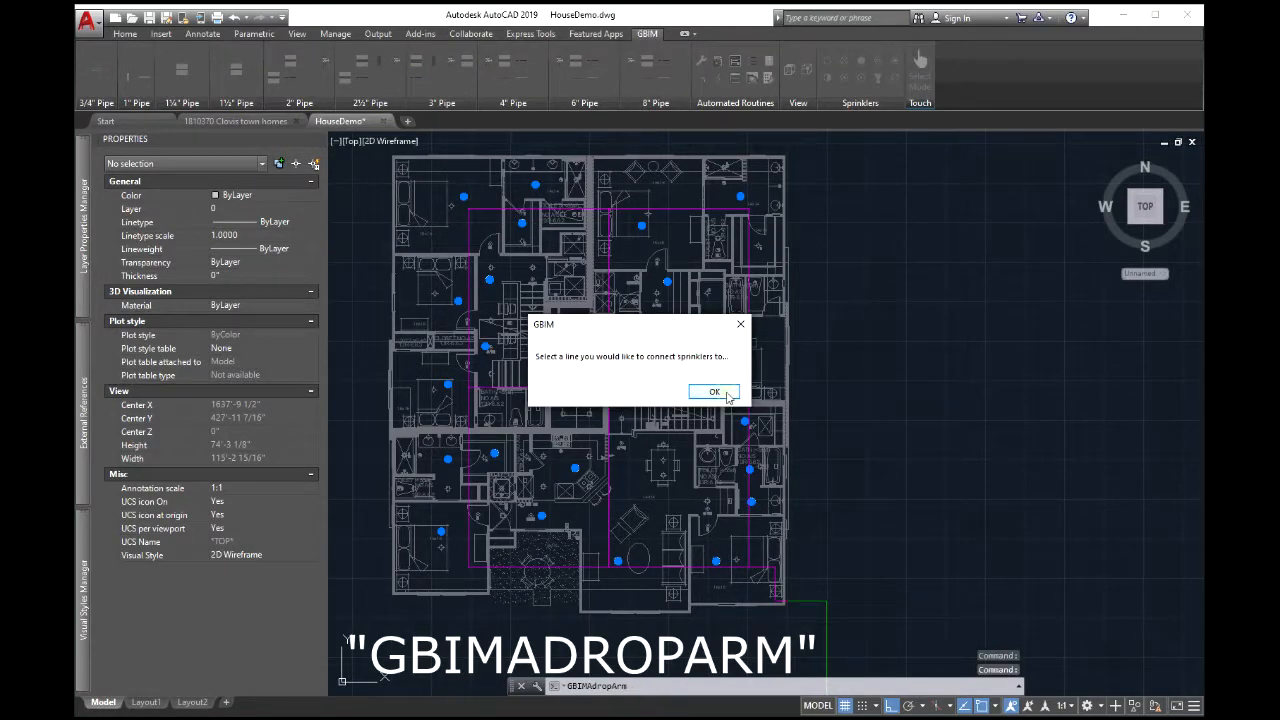
click(714, 391)
scroll(495, 207, up, 4)
scroll(493, 212, up, 6)
scroll(590, 310, down, 2)
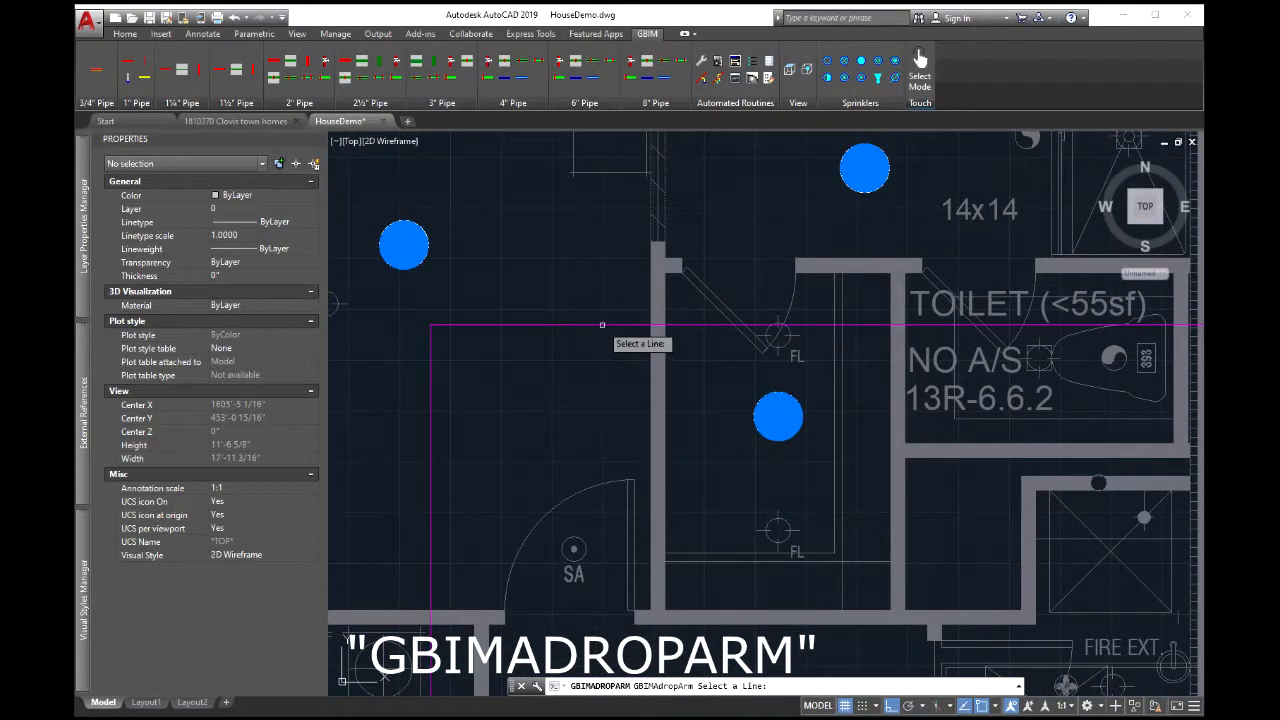
click(602, 325)
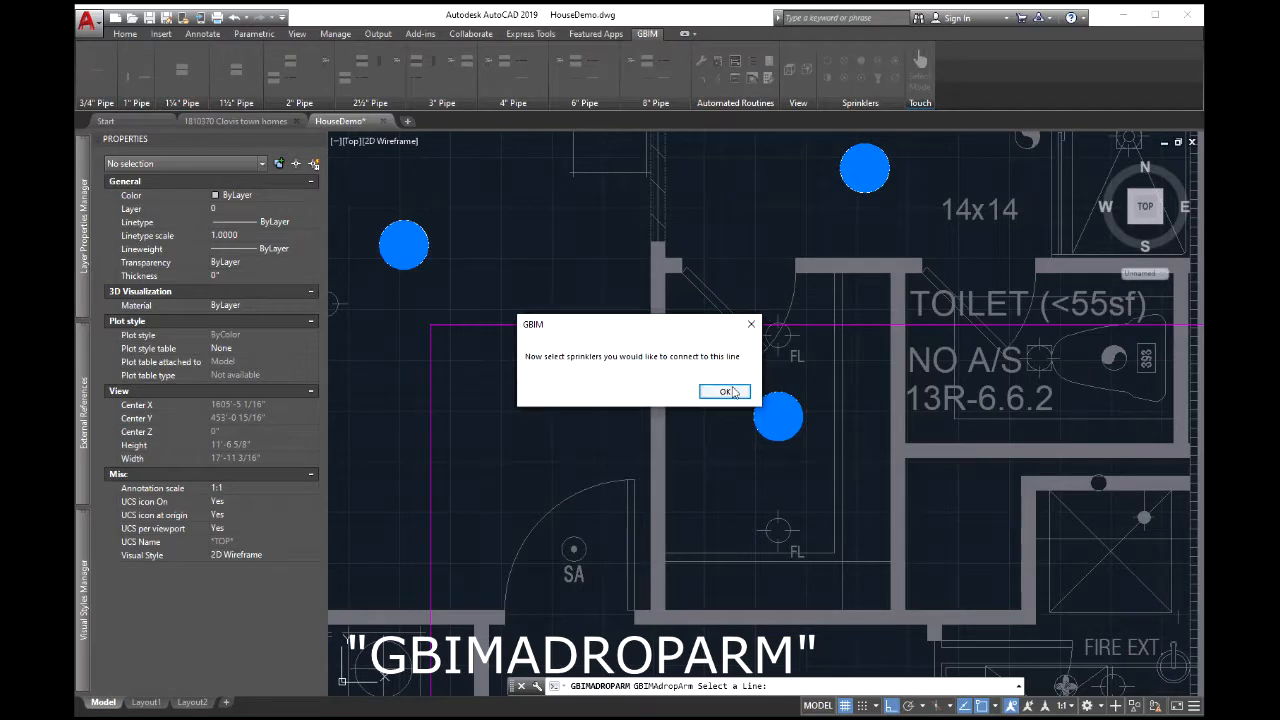
click(733, 391)
click(772, 412)
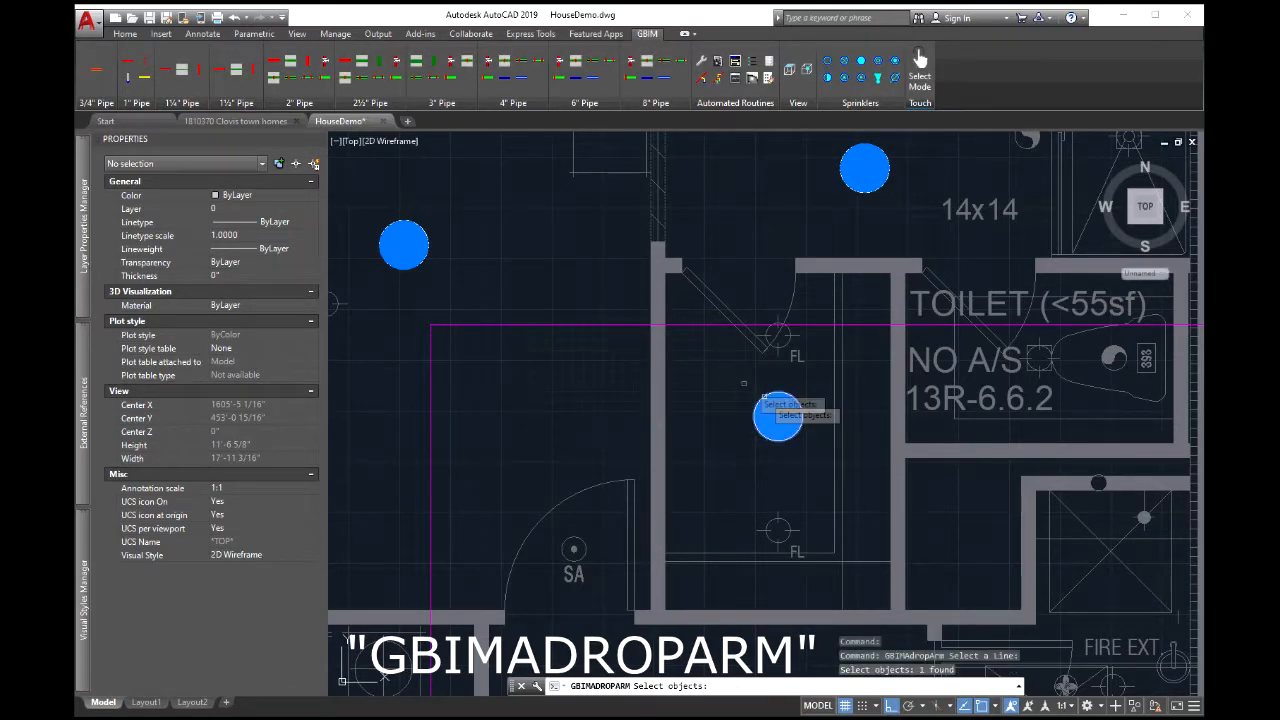
key(Return)
scroll(709, 374, down, 5)
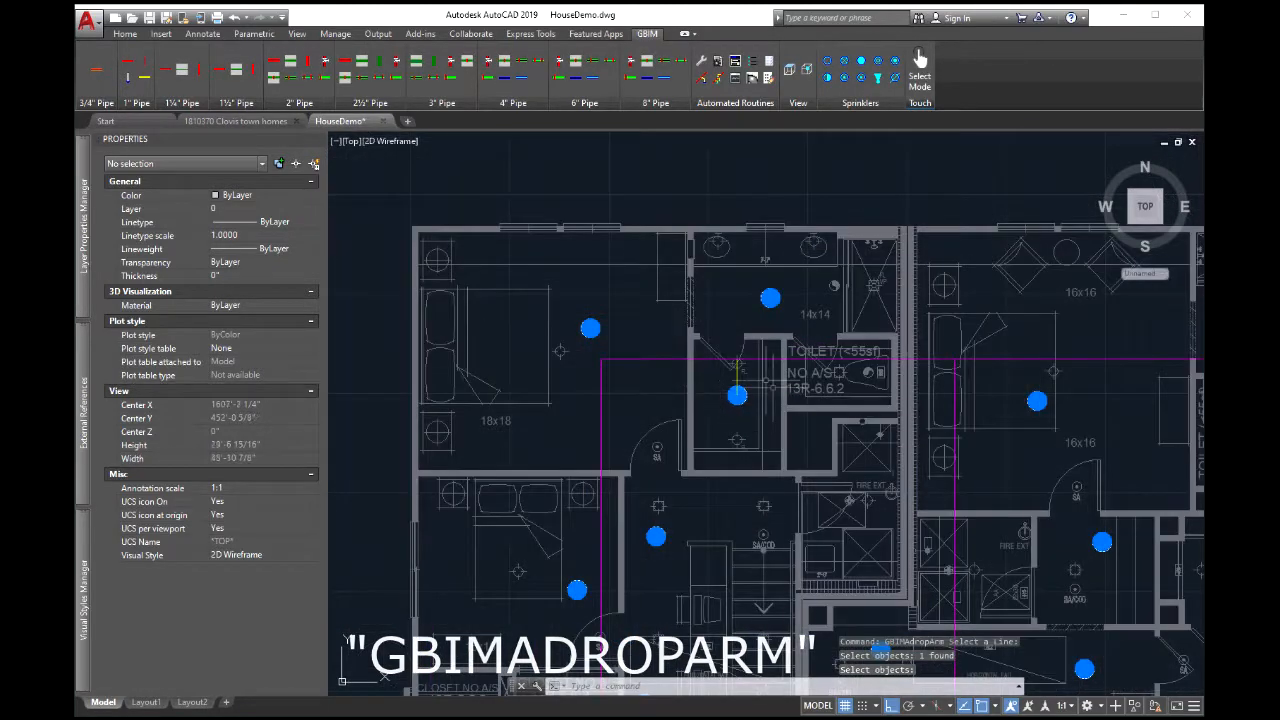
Inspect the closet sprinkler's drop arm in a southwest isometric view, and return to the top view
scroll(767, 328, up, 7)
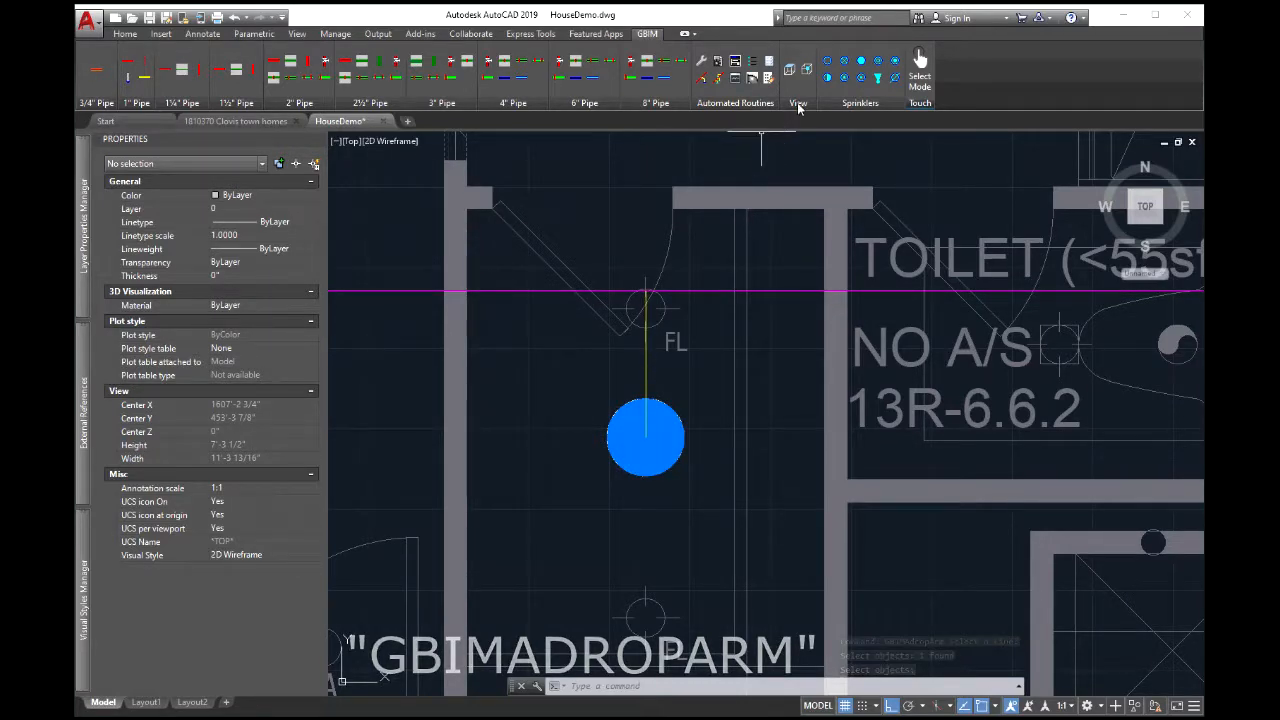
click(806, 69)
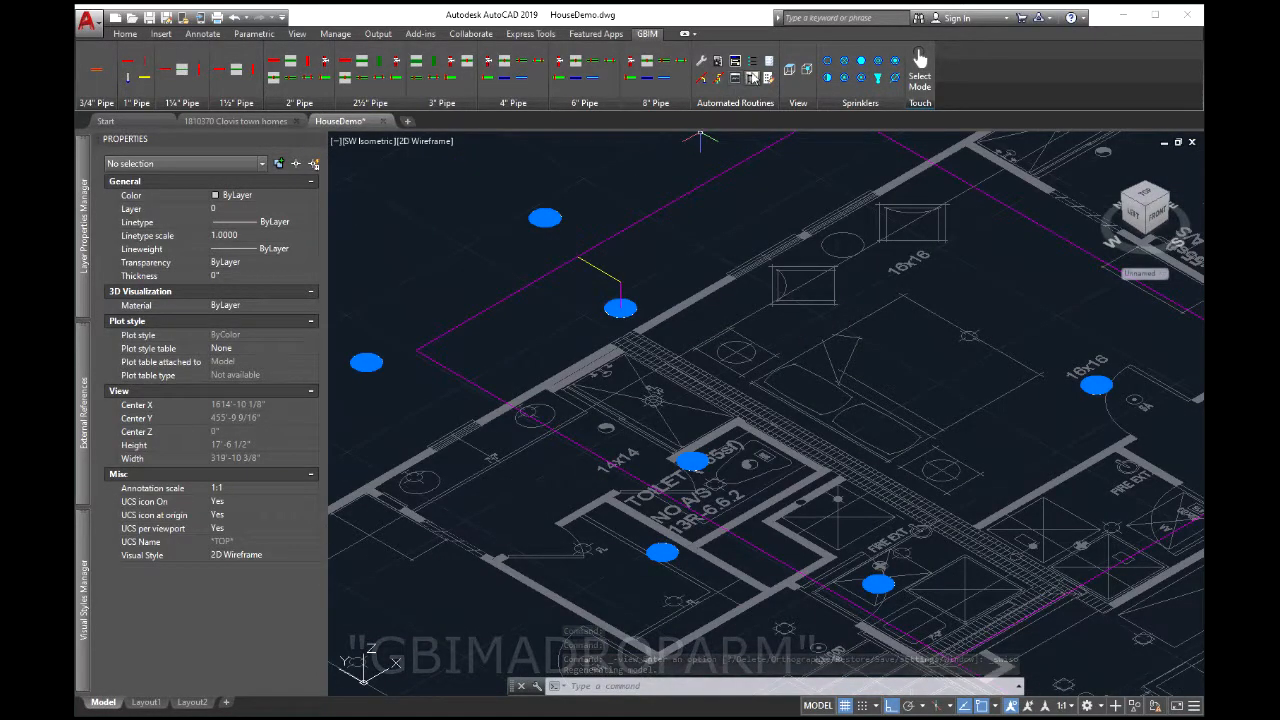
click(791, 70)
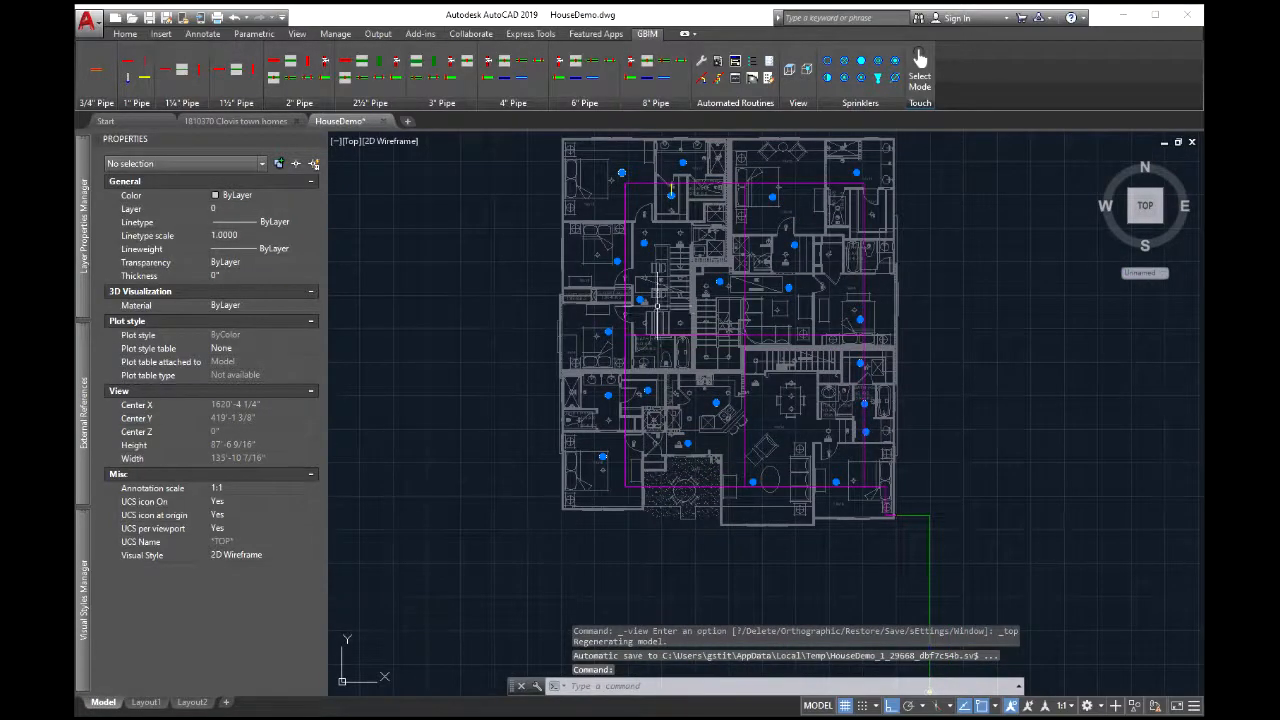
Draw a short 1" branchline extension west from the loop's northwest corner, past the northwest bedroom sprinkler
middle_drag(657, 306, 702, 407)
scroll(671, 286, up, 10)
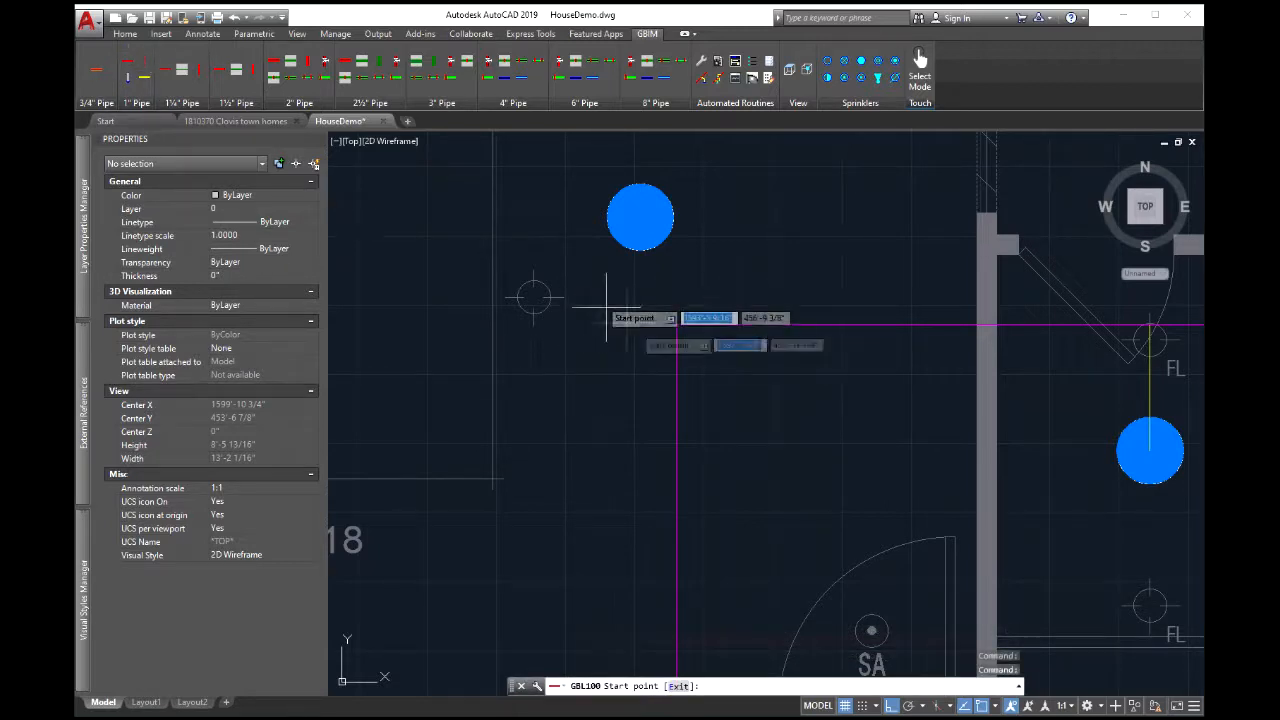
click(677, 324)
click(556, 355)
key(Escape)
scroll(580, 355, down, 5)
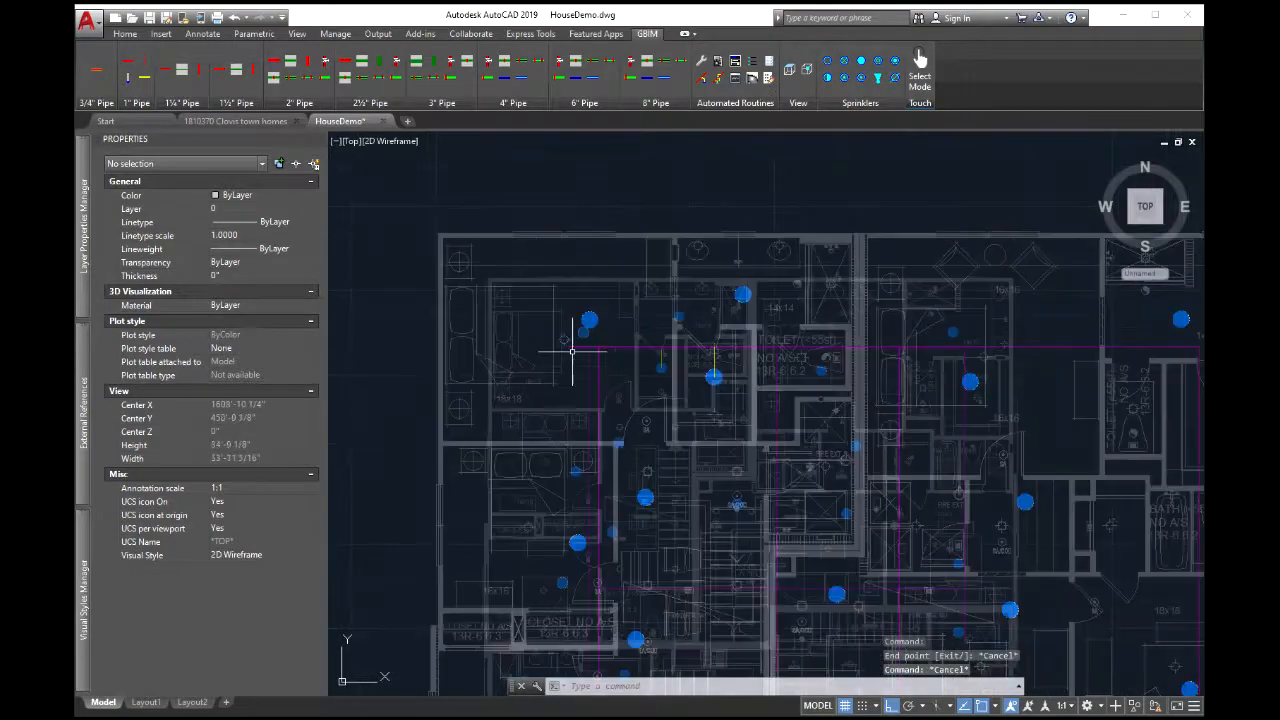
Run GBIMASC on all sprinklers across the floor plan to connect them to the branchlines automatically
middle_drag(697, 354, 652, 271)
middle_drag(784, 656, 793, 470)
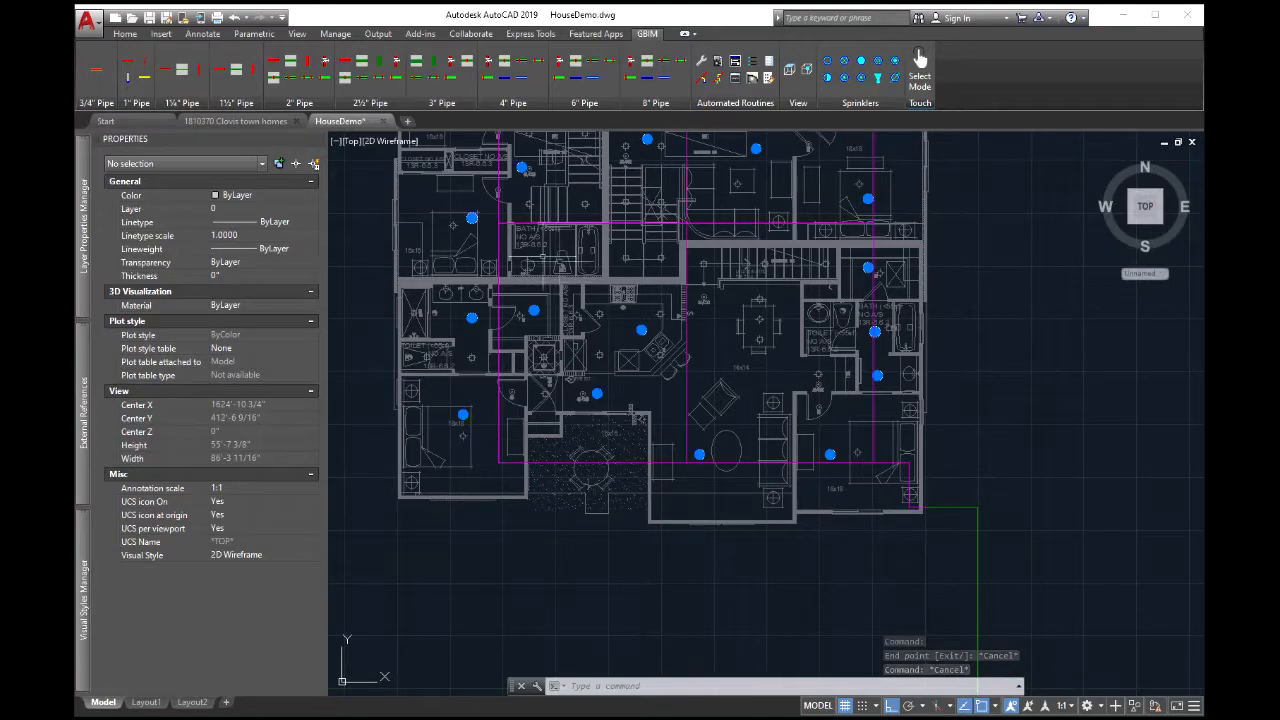
scroll(554, 360, down, 2)
scroll(556, 359, down, 2)
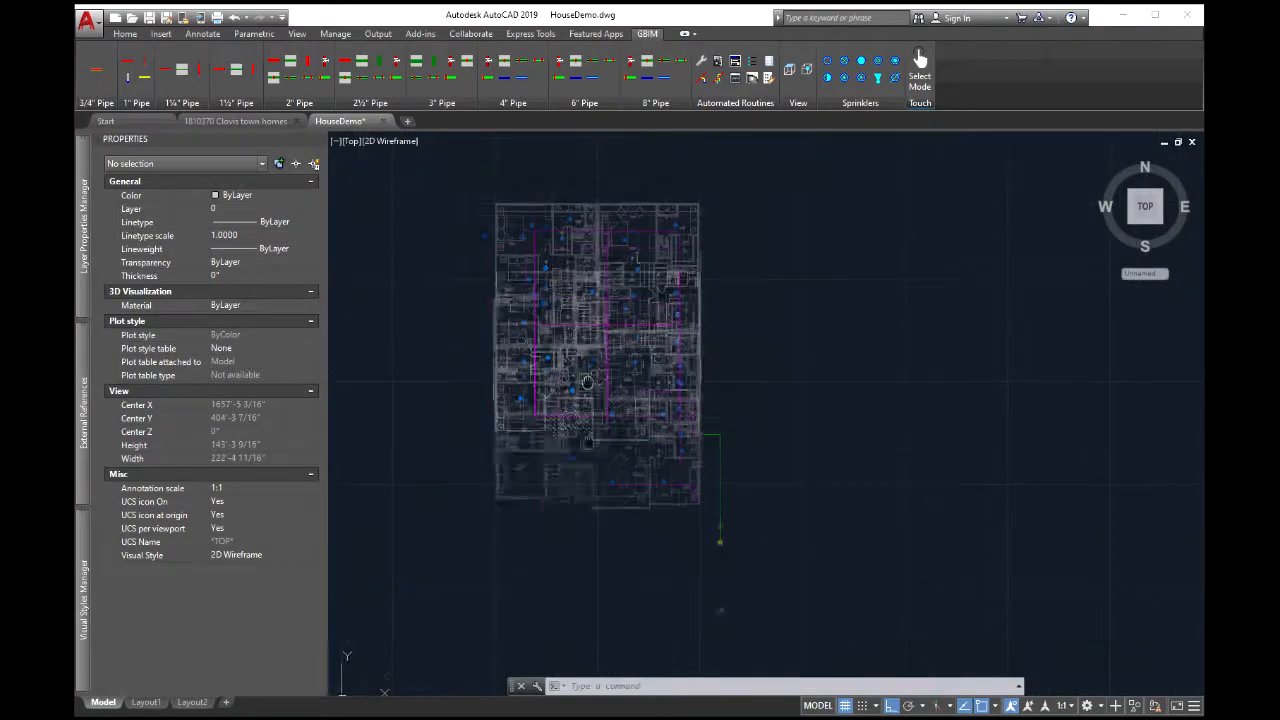
scroll(612, 411, up, 5)
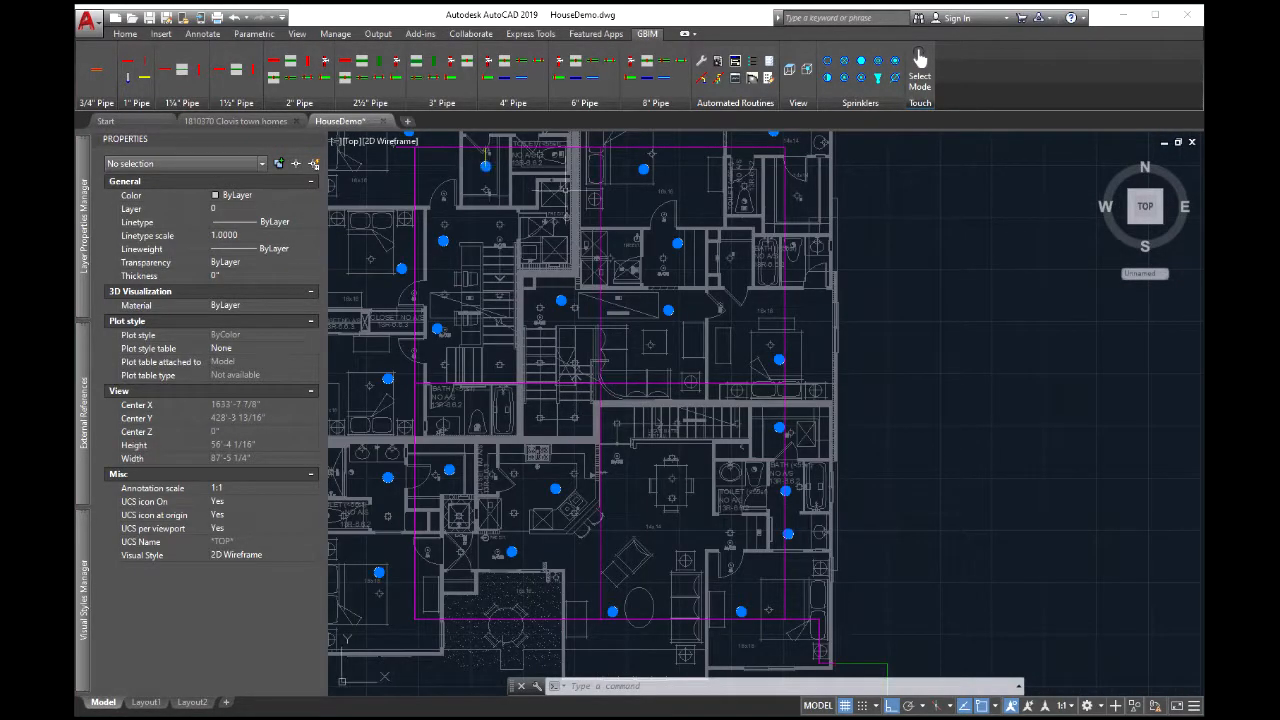
scroll(565, 189, down, 2)
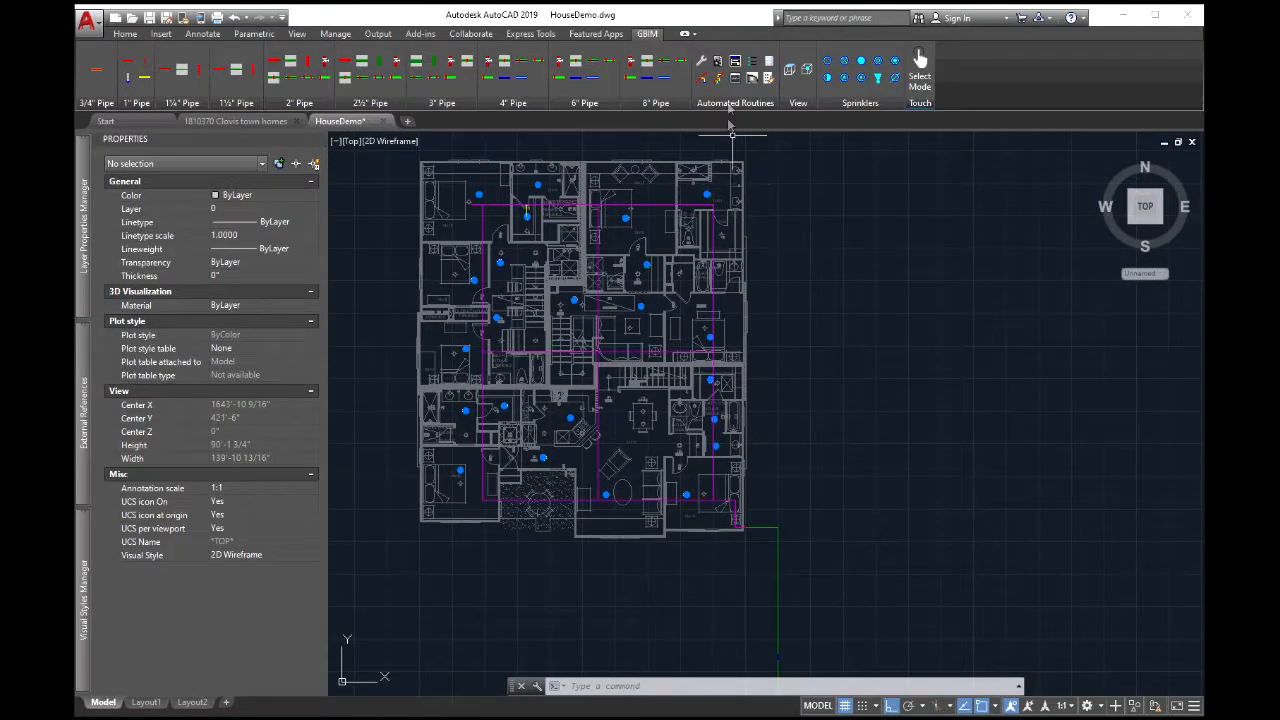
click(718, 80)
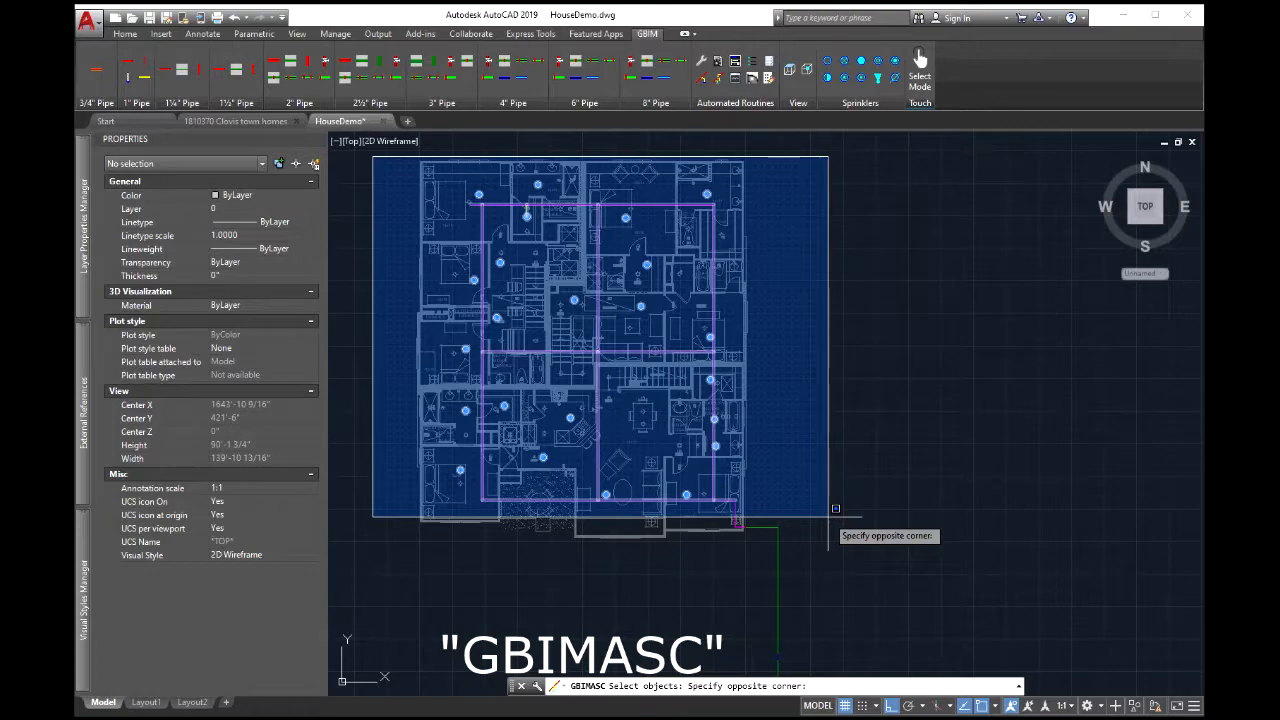
click(828, 517)
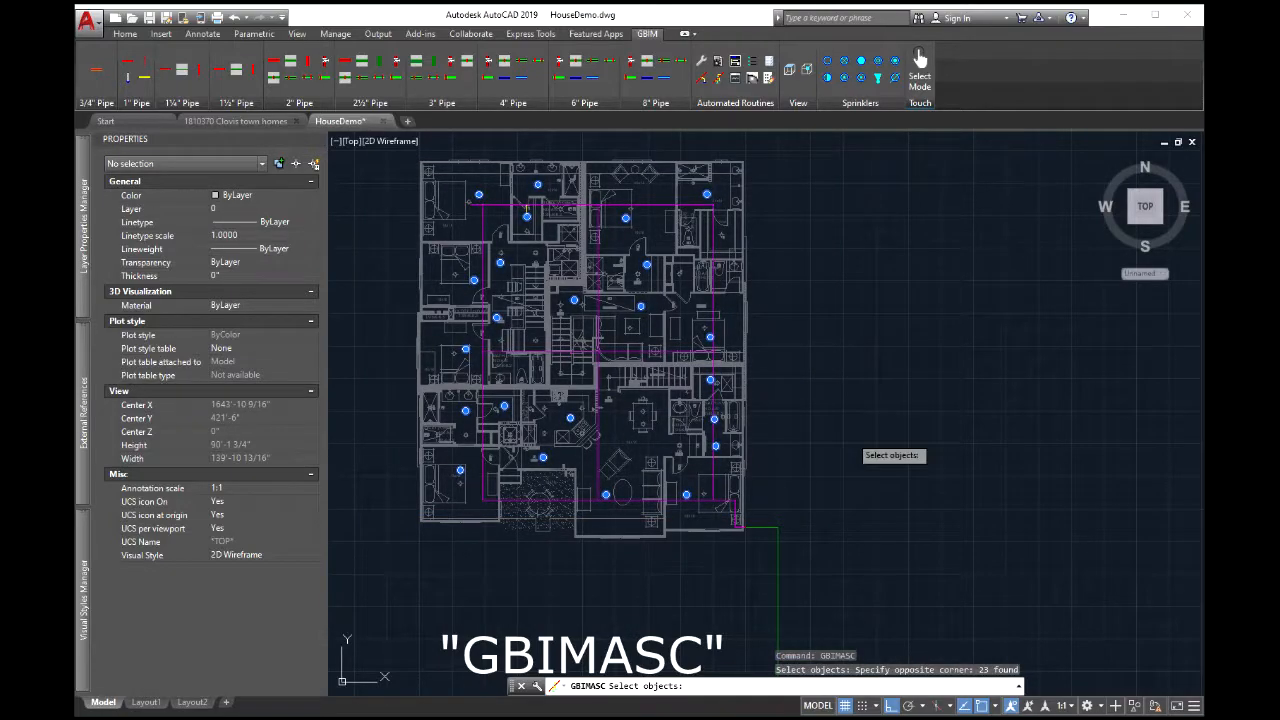
key(Return)
Inspect the automatic sprinkler connections across the floor plan, down to the kitchen and the sprinkler south of it
scroll(550, 210, up, 6)
scroll(553, 214, down, 6)
middle_drag(563, 232, 669, 237)
scroll(678, 254, up, 2)
scroll(562, 450, up, 7)
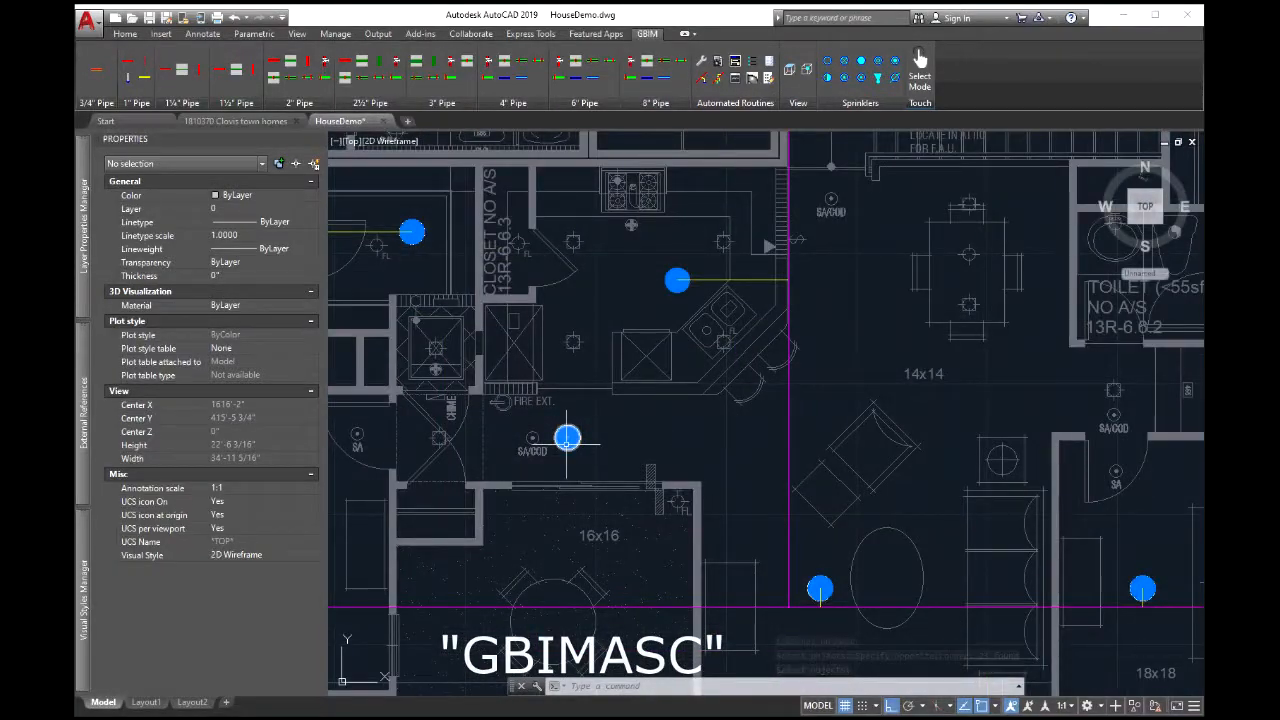
Examine the sprinkler below the bath label and its vertical drop in the southwest isometric view
scroll(569, 435, down, 4)
scroll(829, 371, up, 3)
scroll(900, 370, up, 3)
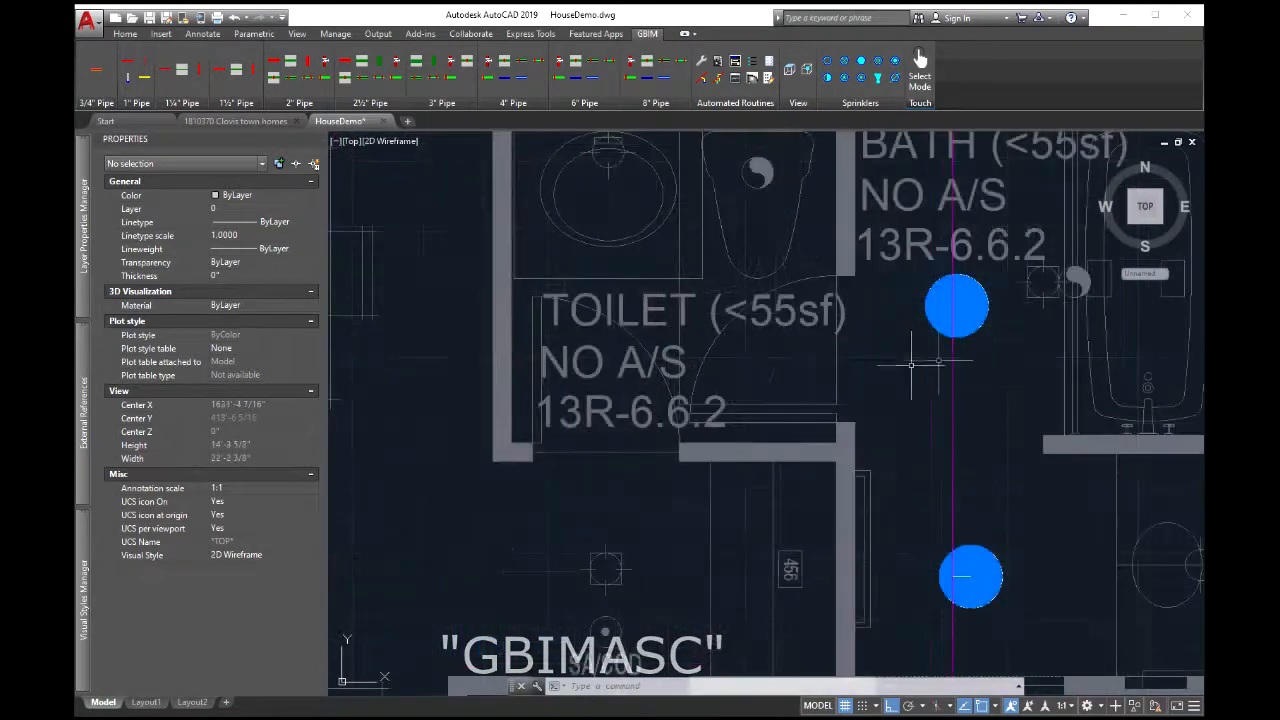
scroll(965, 330, up, 5)
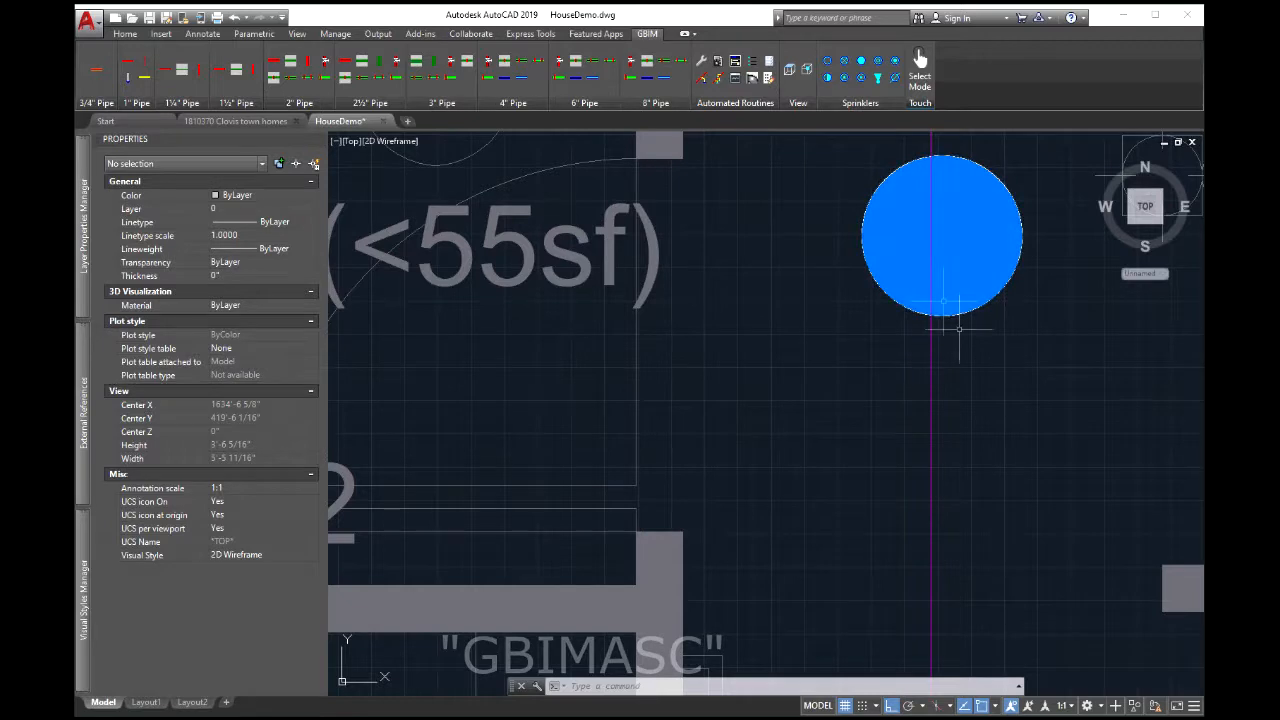
scroll(947, 368, down, 2)
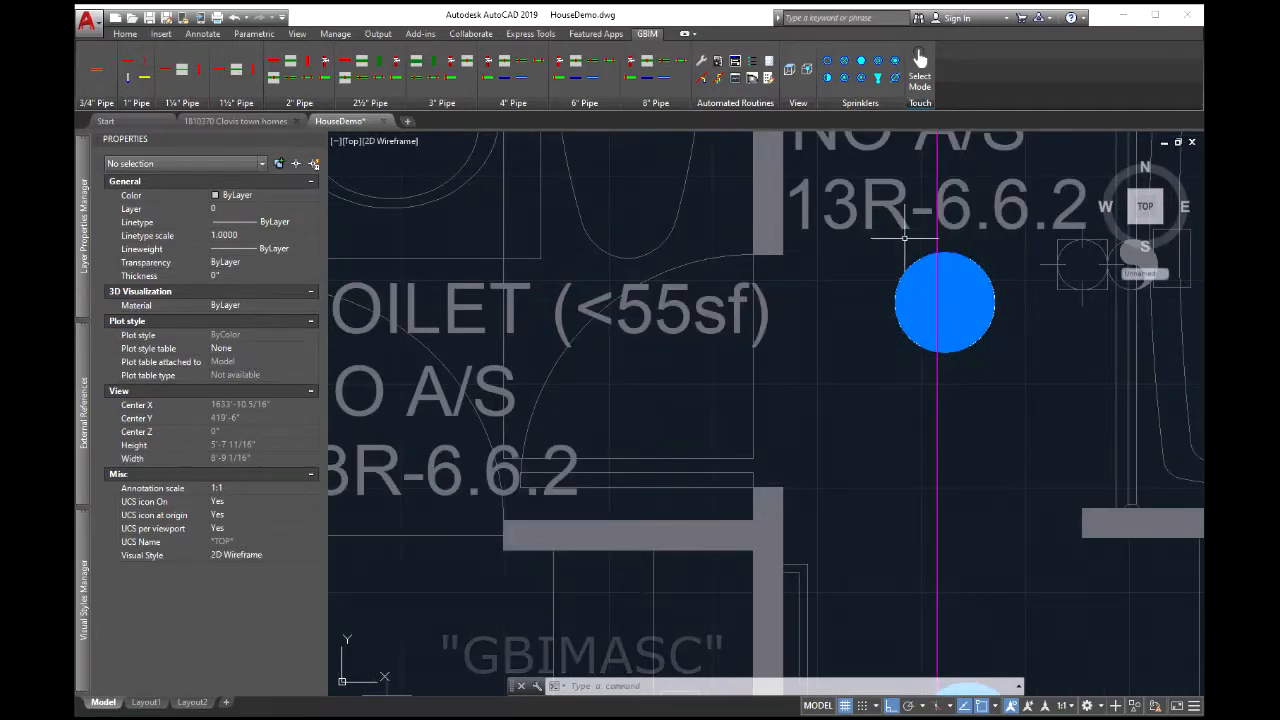
click(977, 389)
click(910, 280)
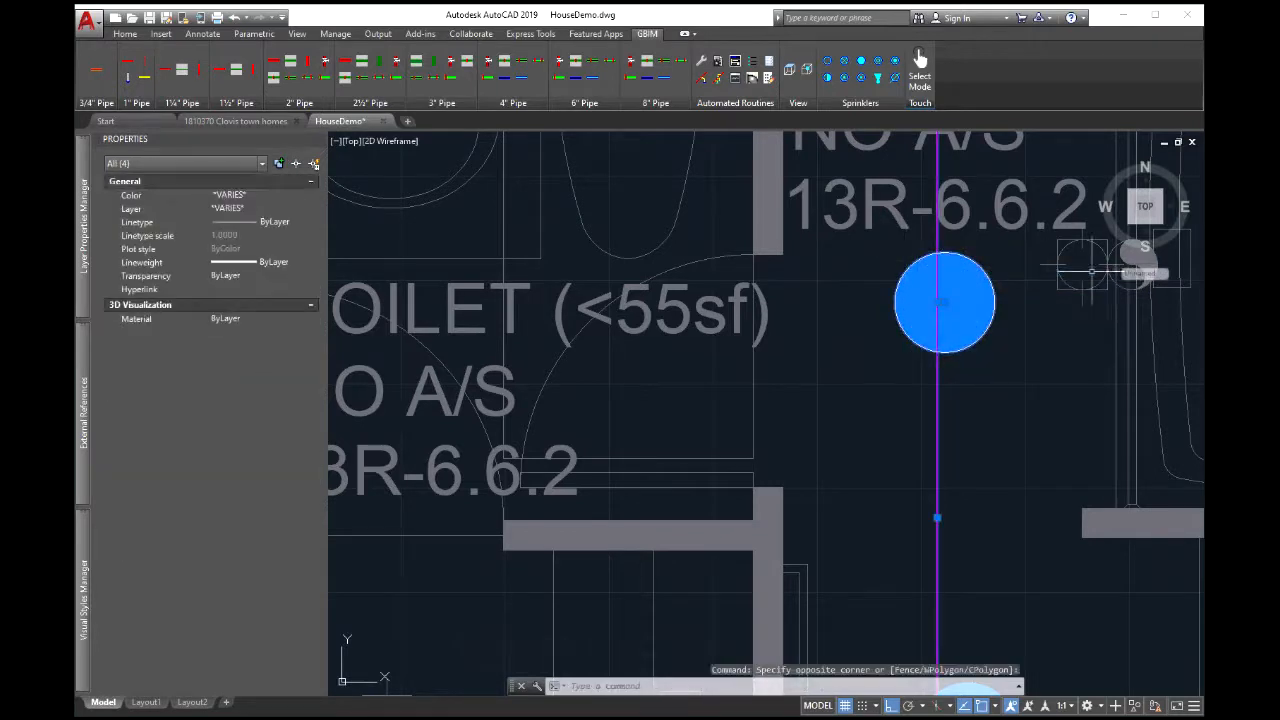
click(1133, 228)
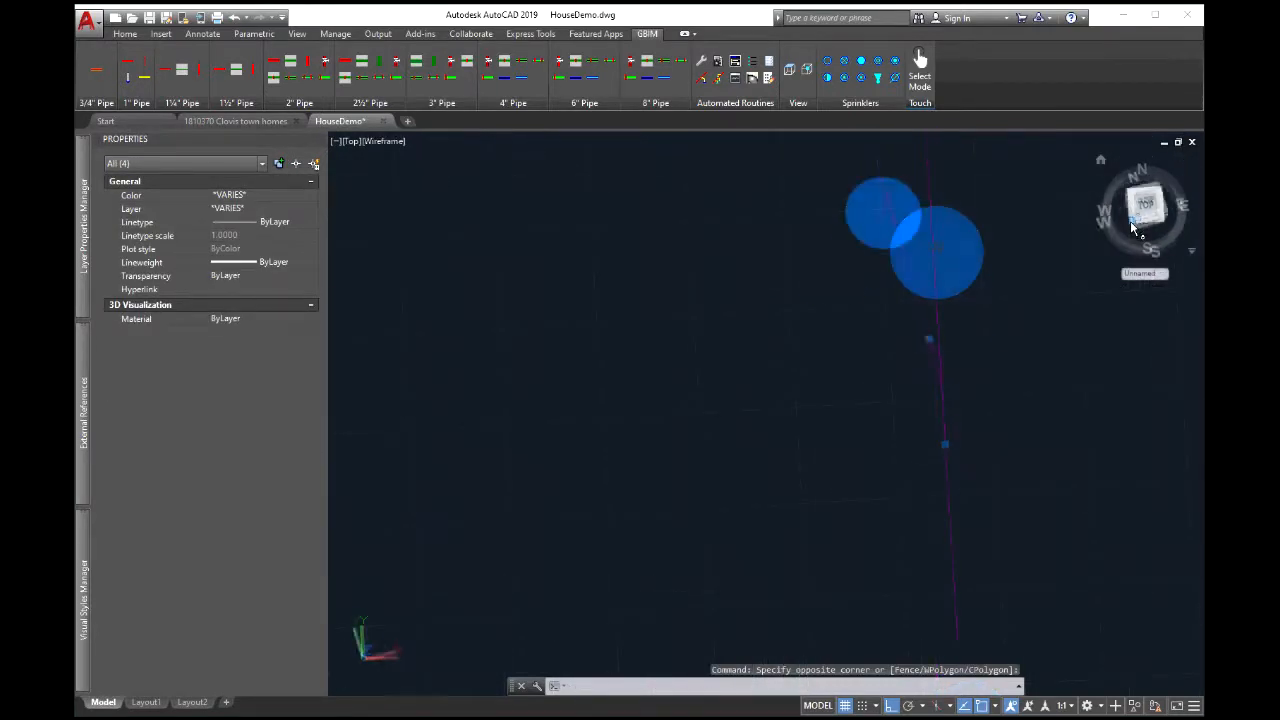
scroll(805, 420, up, 3)
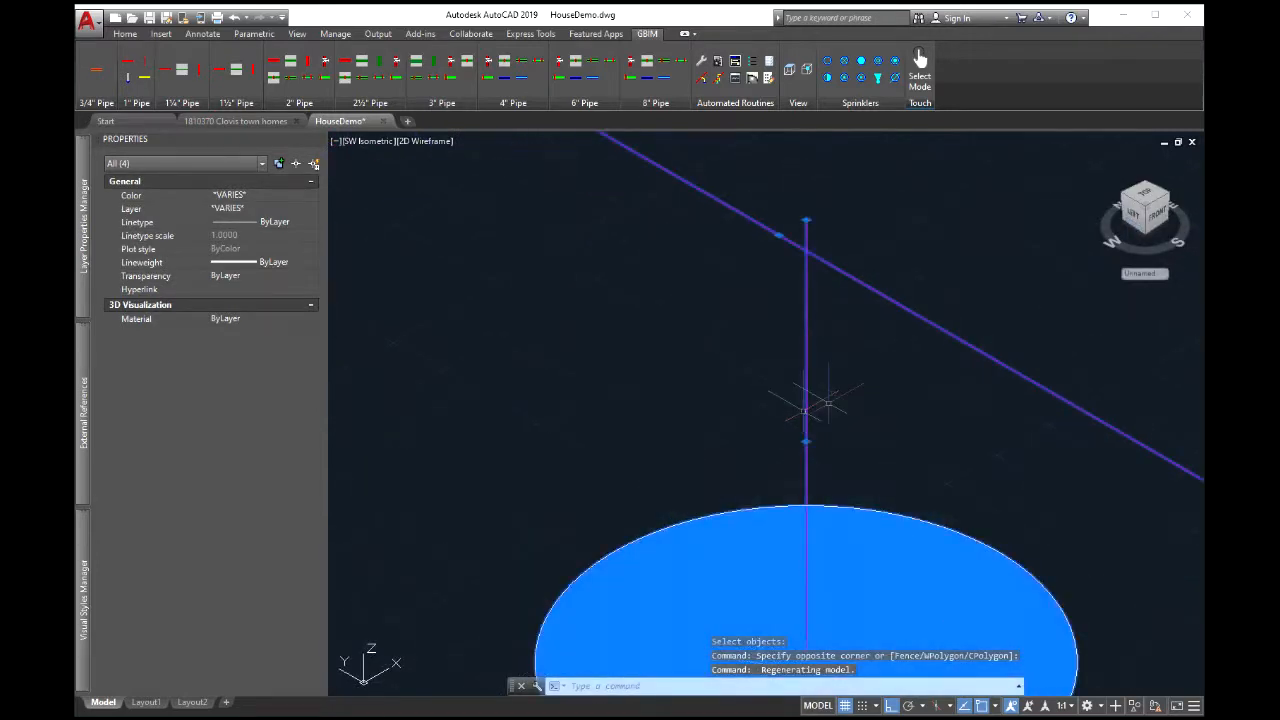
scroll(829, 380, down, 2)
scroll(835, 378, down, 2)
key(Escape)
key(Escape)
middle_drag(840, 371, 777, 380)
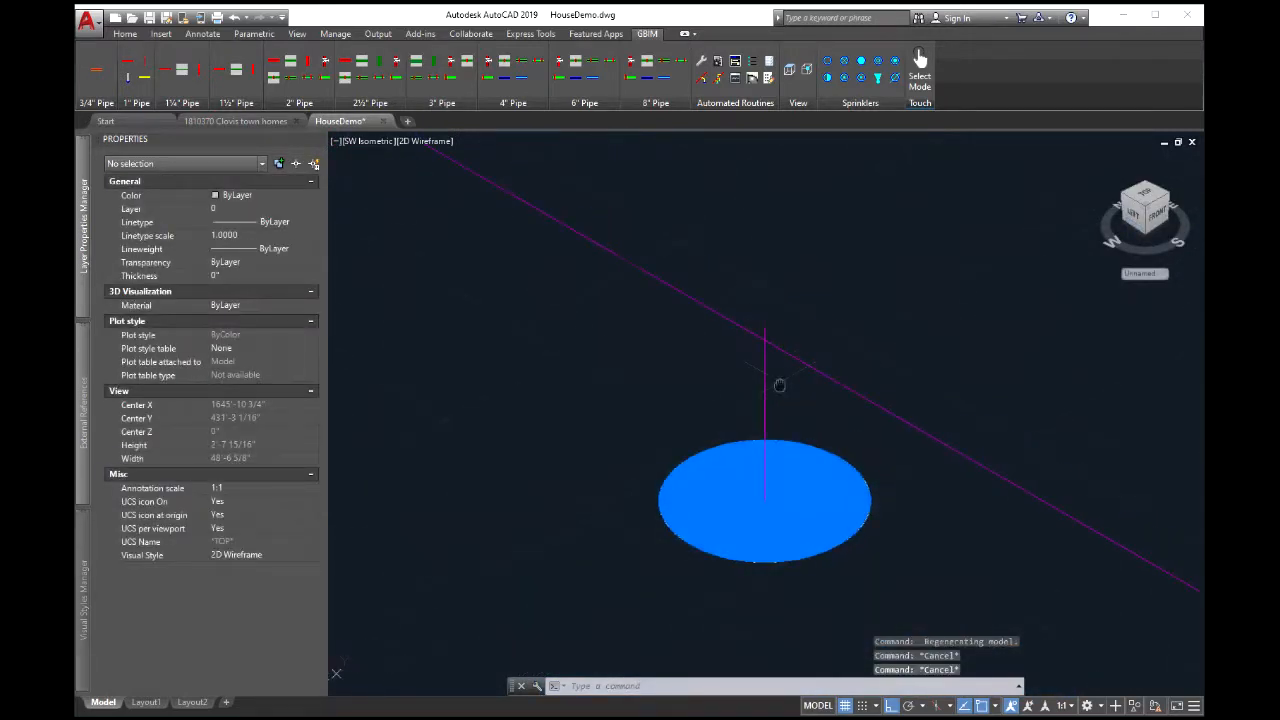
Try stretching the upper end of the sprinkler's drop onto the magenta pipe guide line, and undo the grip edit
scroll(777, 380, up, 2)
click(763, 299)
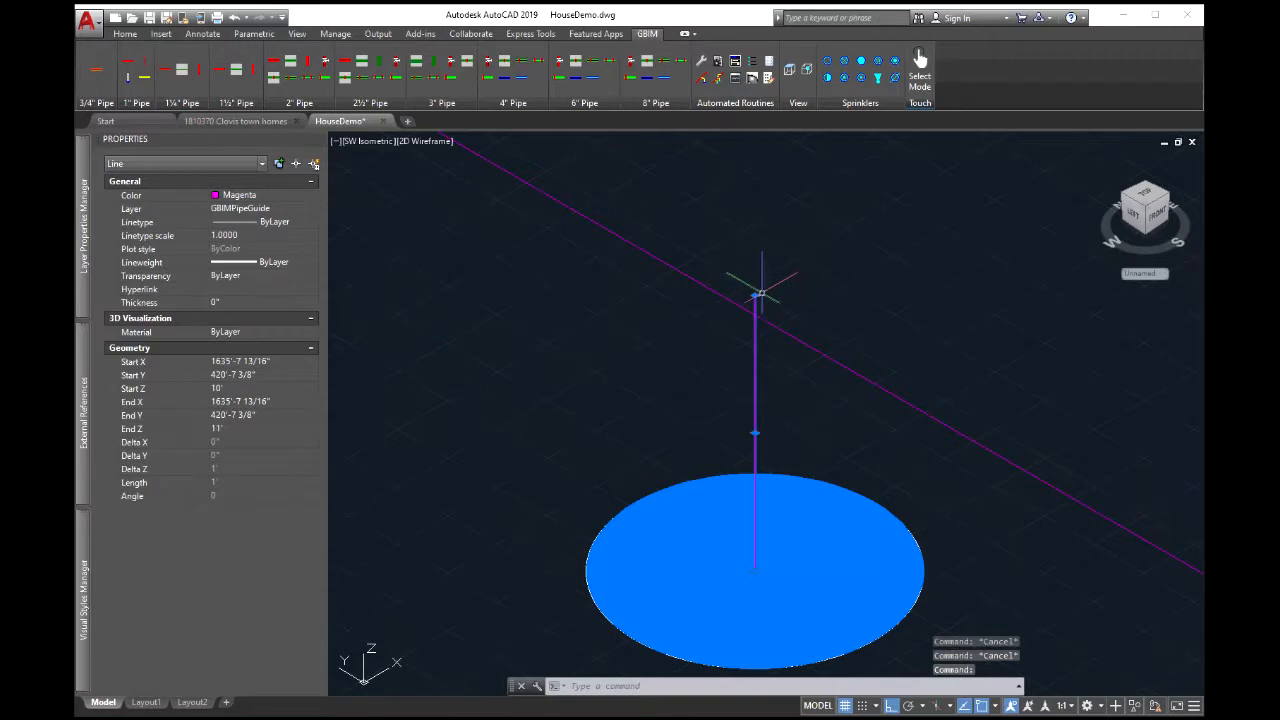
click(755, 296)
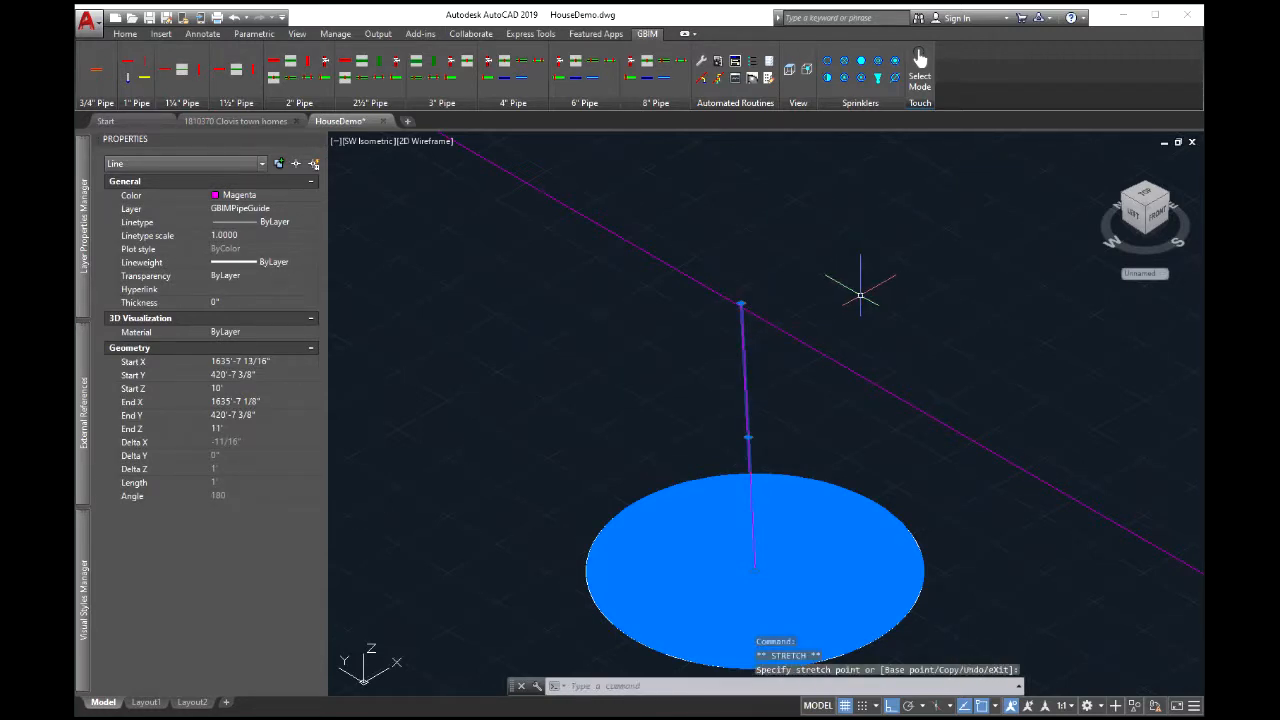
key(Escape)
text(u)
key(Return)
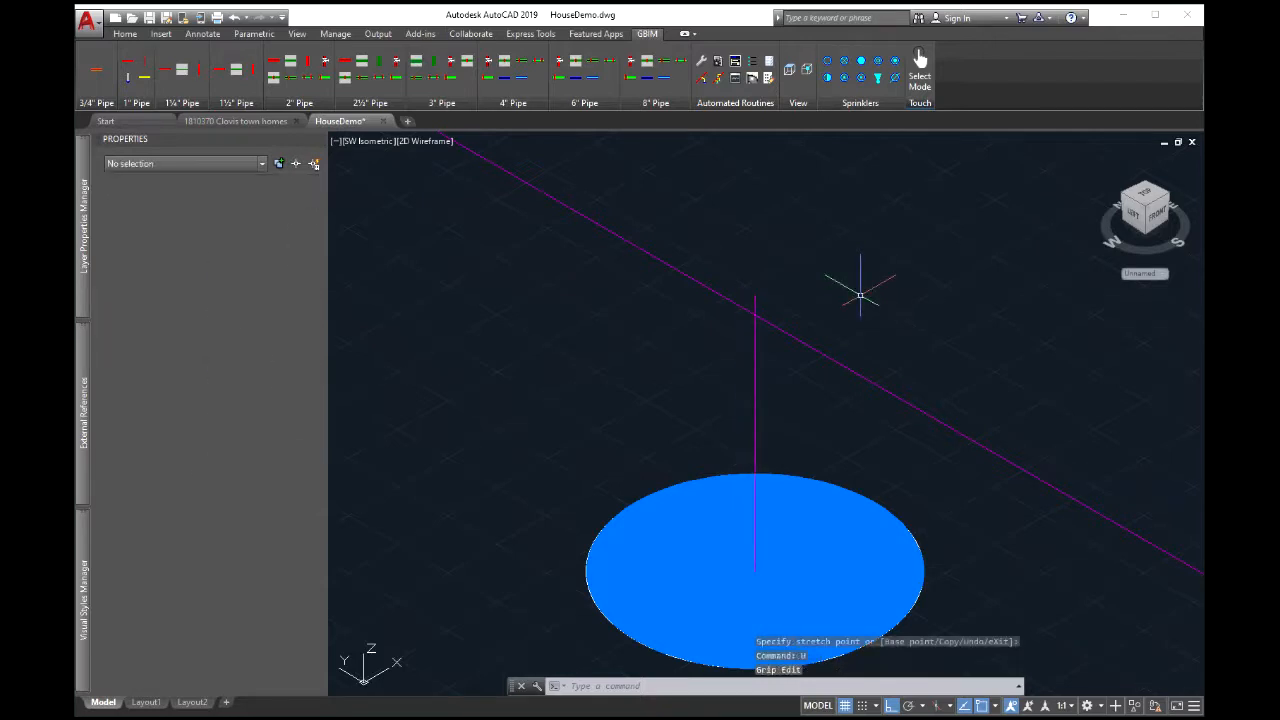
Move the sprinkler together with its drop from the drop's upper end onto the magenta pipe guide line
scroll(834, 283, down, 2)
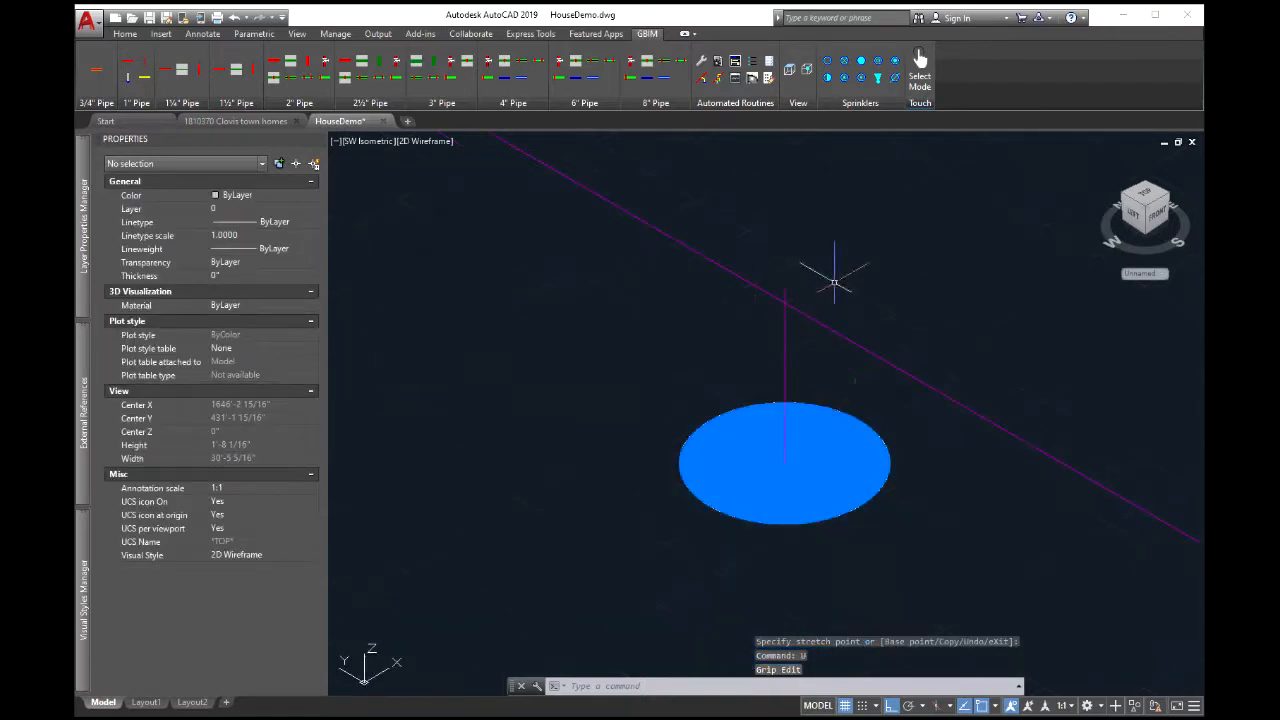
click(853, 567)
click(758, 383)
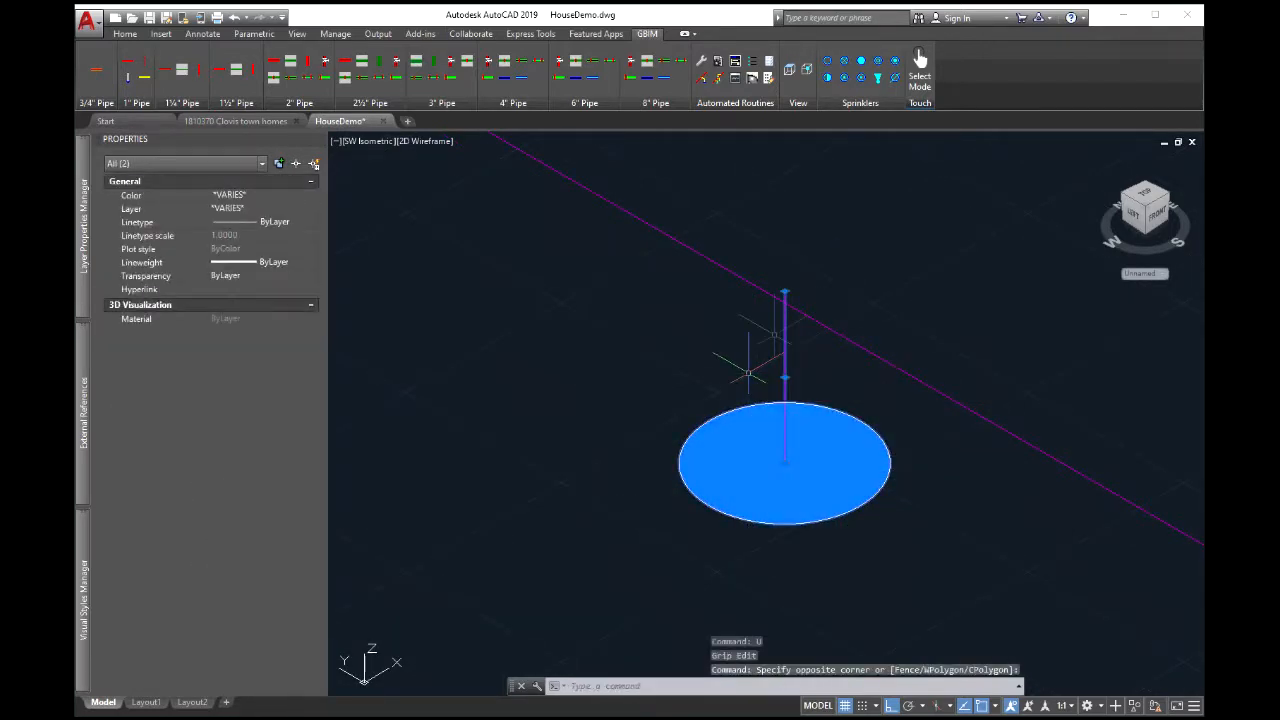
scroll(815, 265, up, 2)
right_click(796, 348)
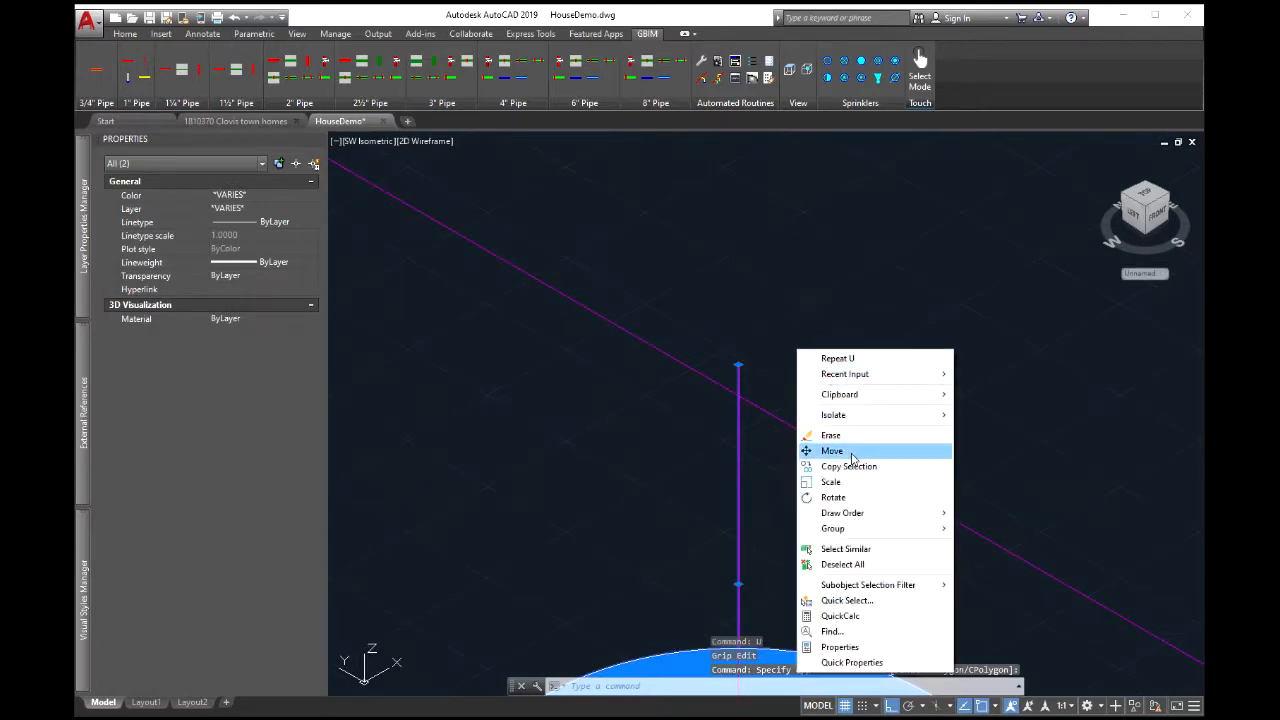
click(831, 449)
click(740, 365)
click(737, 372)
key(Escape)
key(Escape)
scroll(759, 304, down, 2)
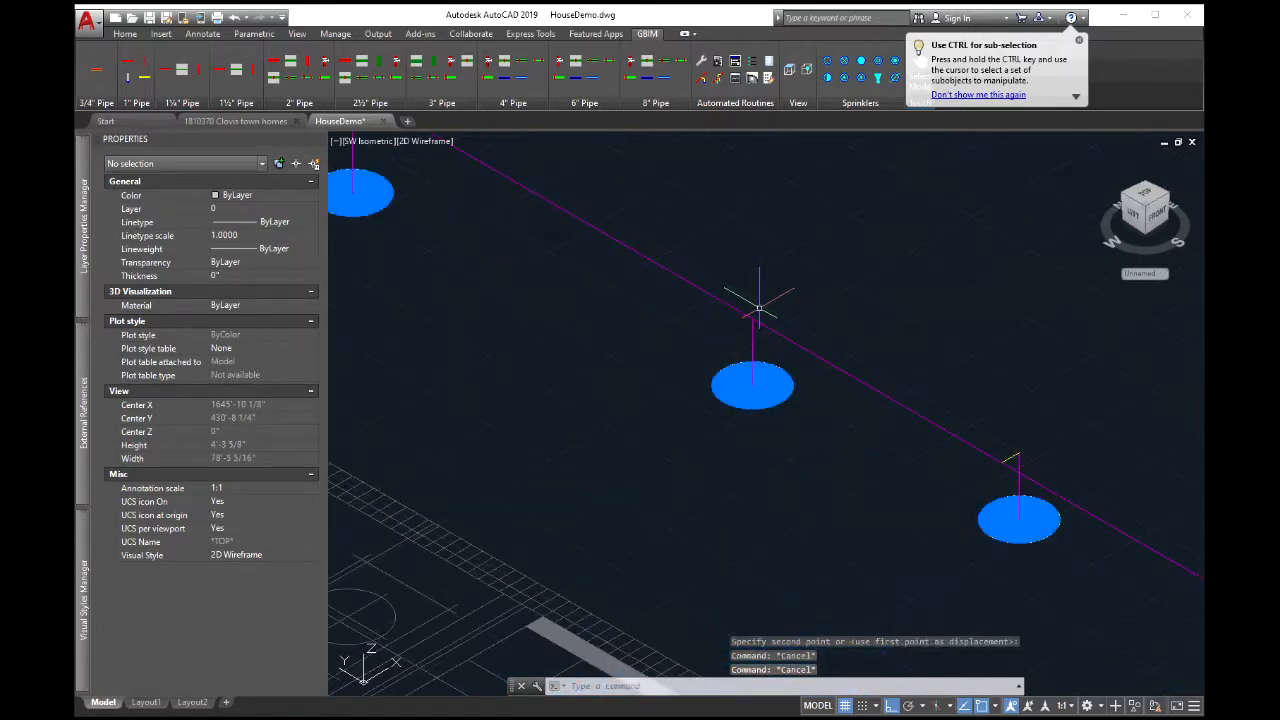
Check the length of the short yellow arm connecting the neighbouring sprinkler to the pipe guide line
scroll(905, 398, down, 2)
scroll(1066, 457, up, 1)
scroll(901, 364, down, 1)
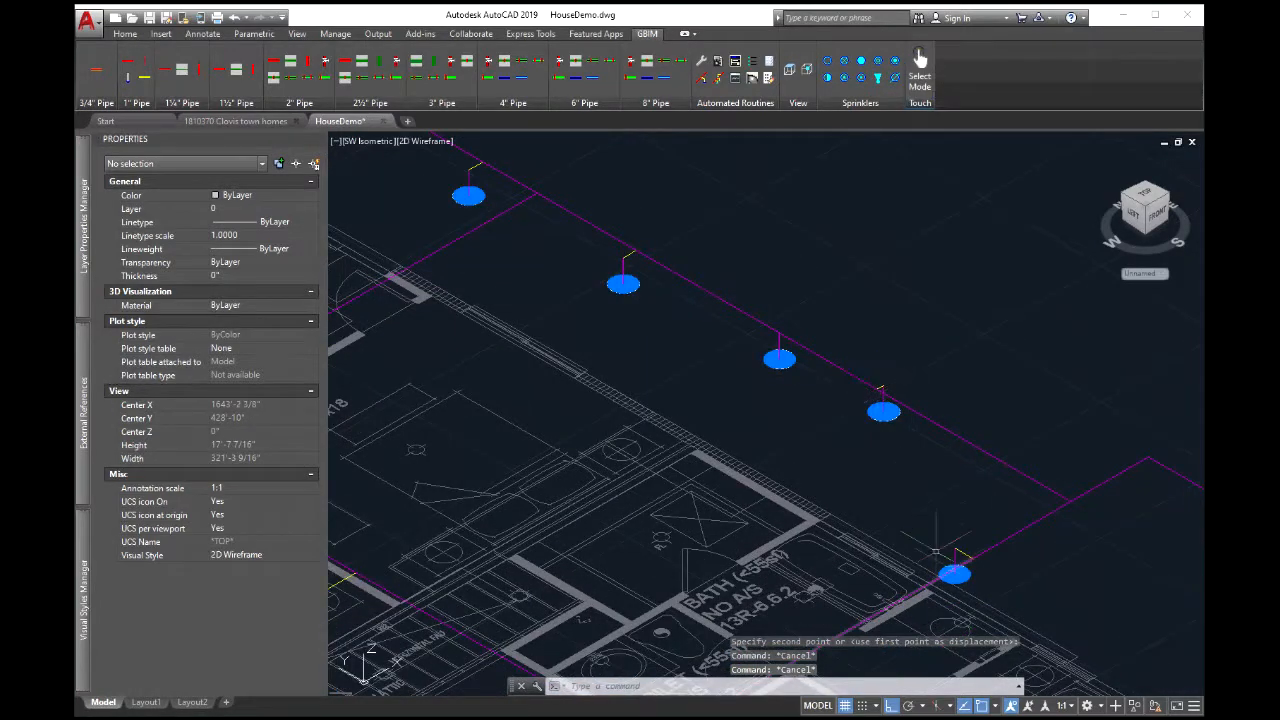
scroll(880, 400, up, 5)
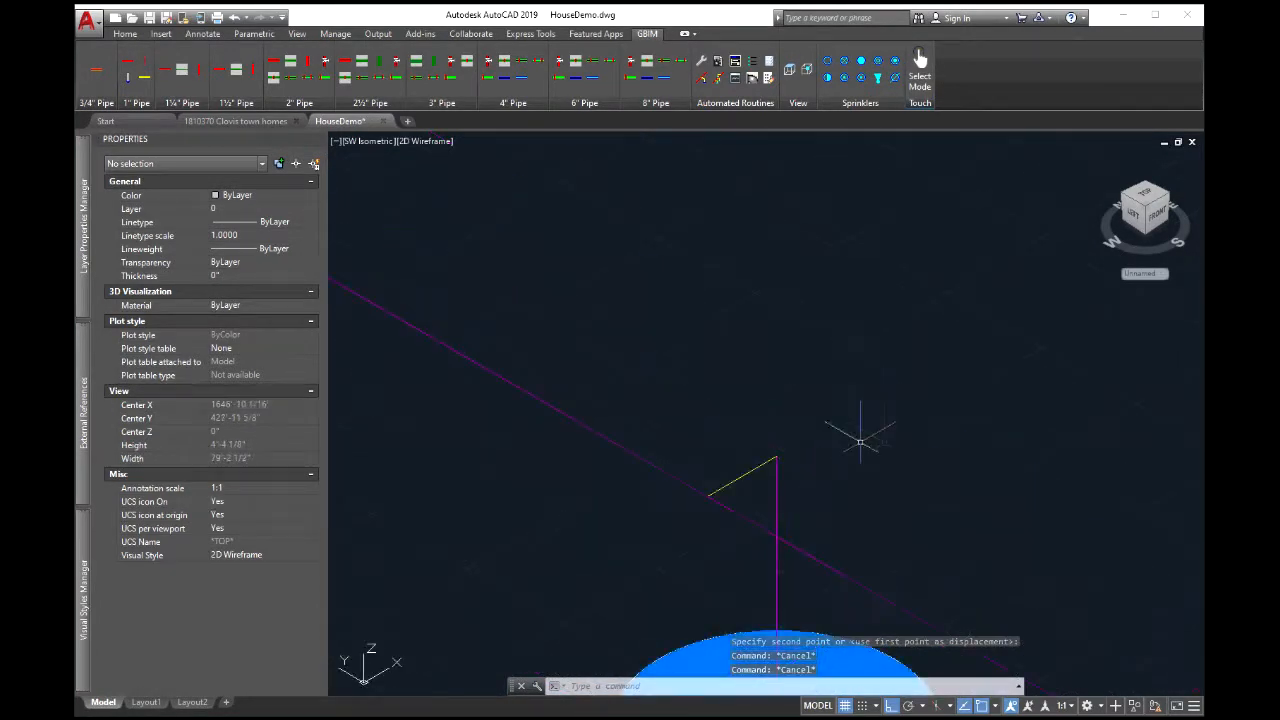
click(752, 470)
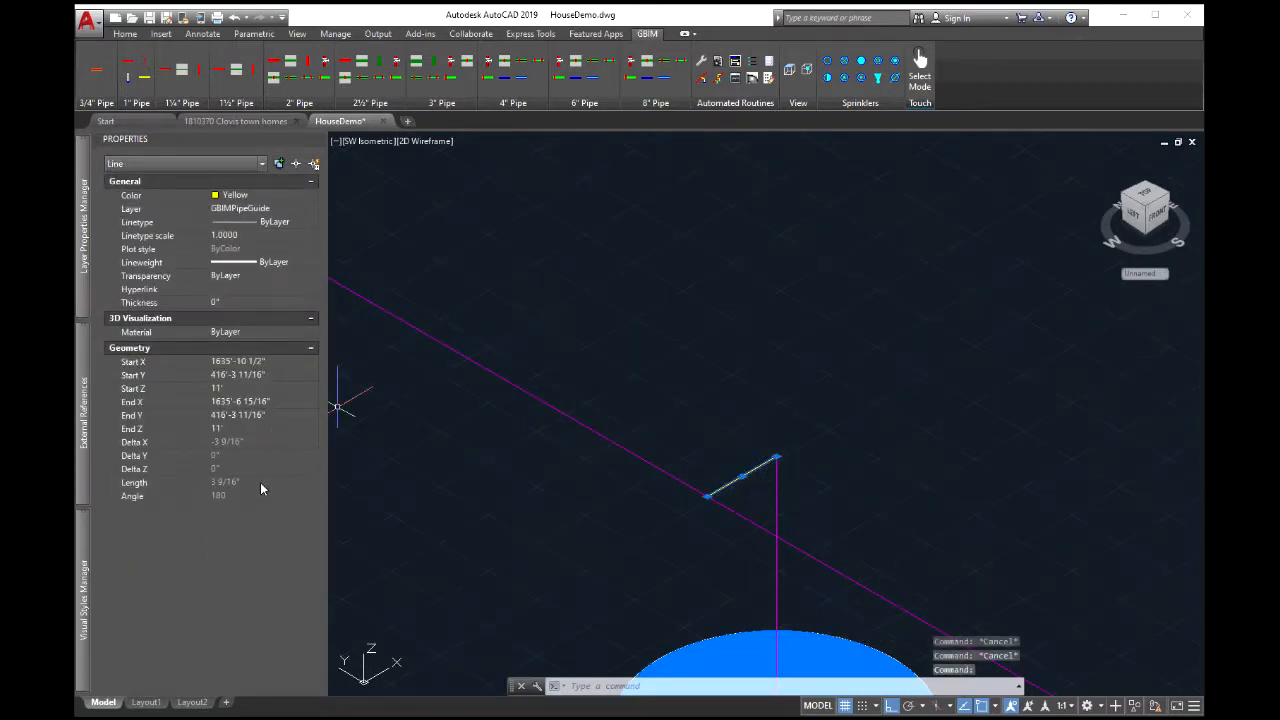
scroll(638, 388, down, 5)
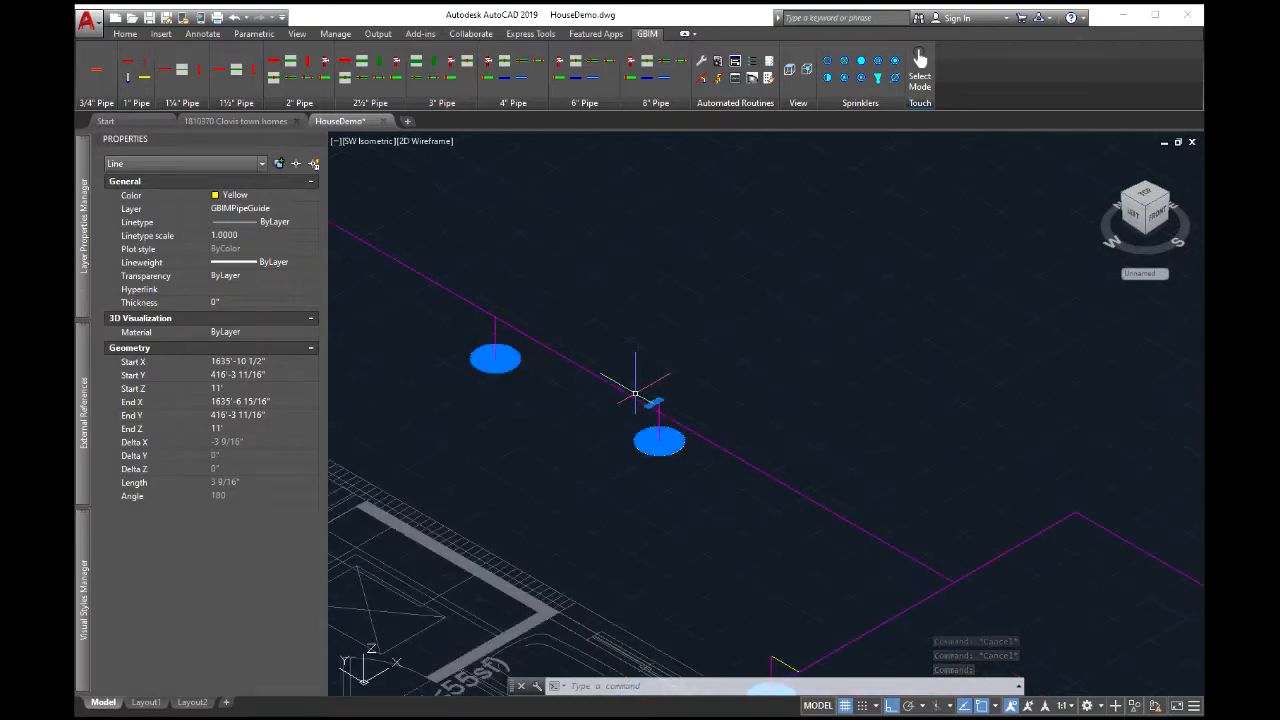
key(Escape)
Examine the sprinklers, drops and arms across the whole floor plan for unconnected heads
scroll(635, 393, down, 4)
middle_drag(942, 537, 968, 541)
middle_drag(577, 374, 837, 384)
middle_drag(767, 482, 759, 279)
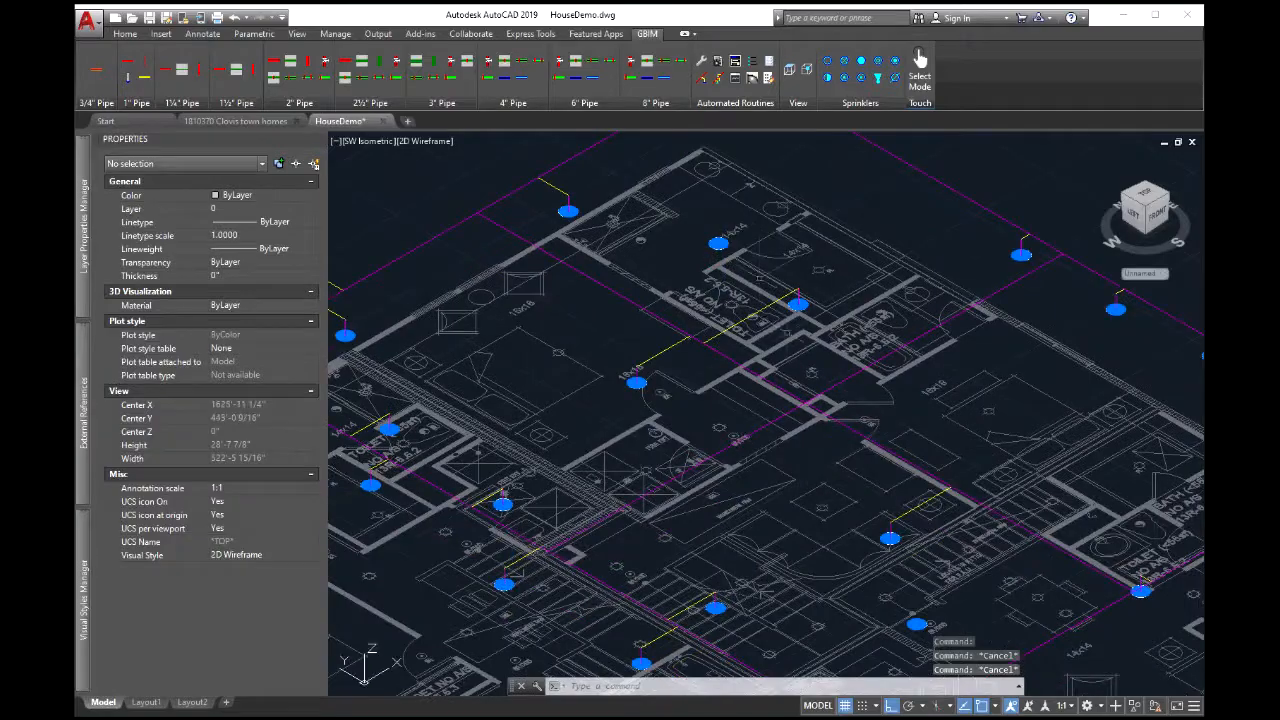
scroll(721, 378, up, 4)
scroll(716, 366, down, 2)
middle_drag(716, 370, 511, 210)
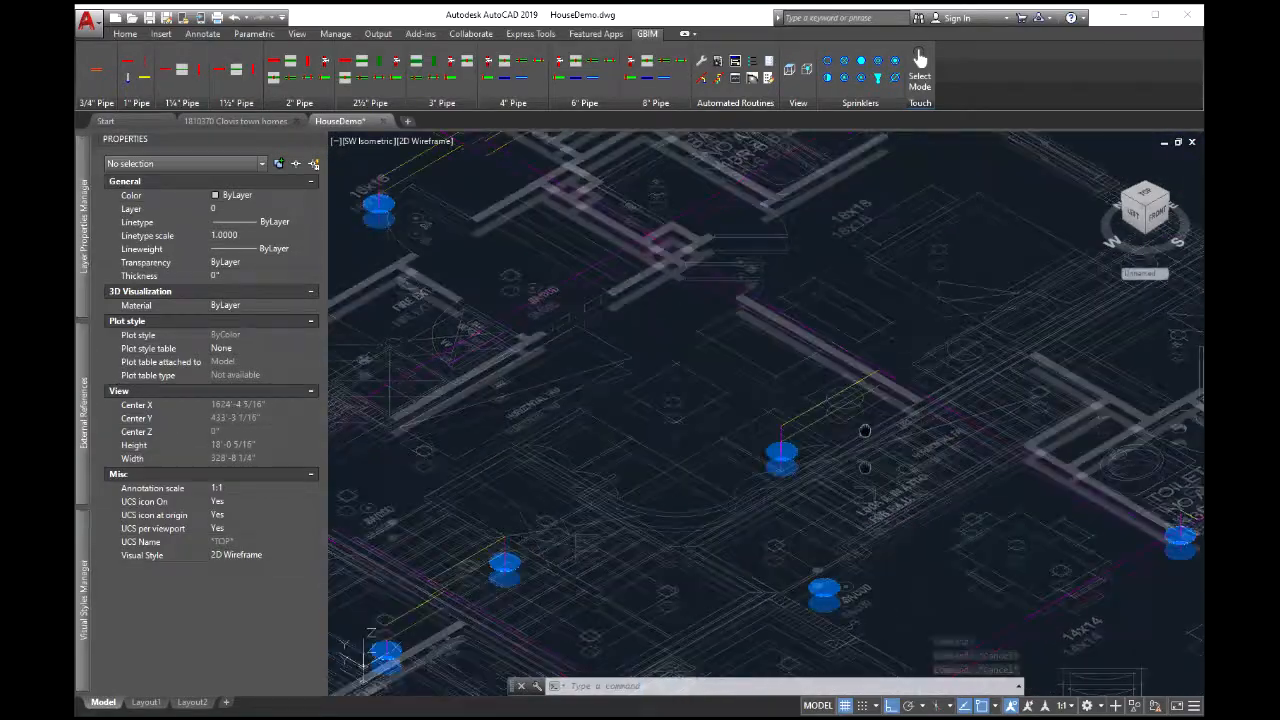
middle_drag(865, 467, 850, 280)
scroll(571, 362, down, 4)
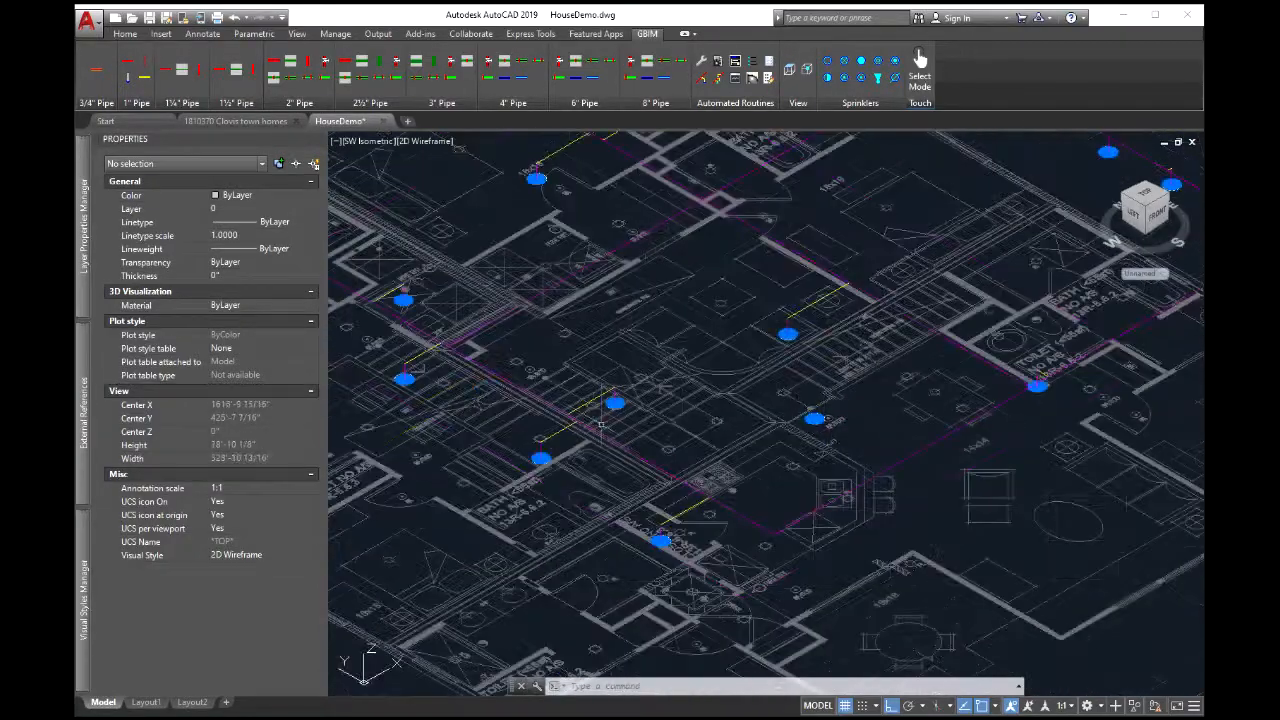
scroll(981, 525, up, 2)
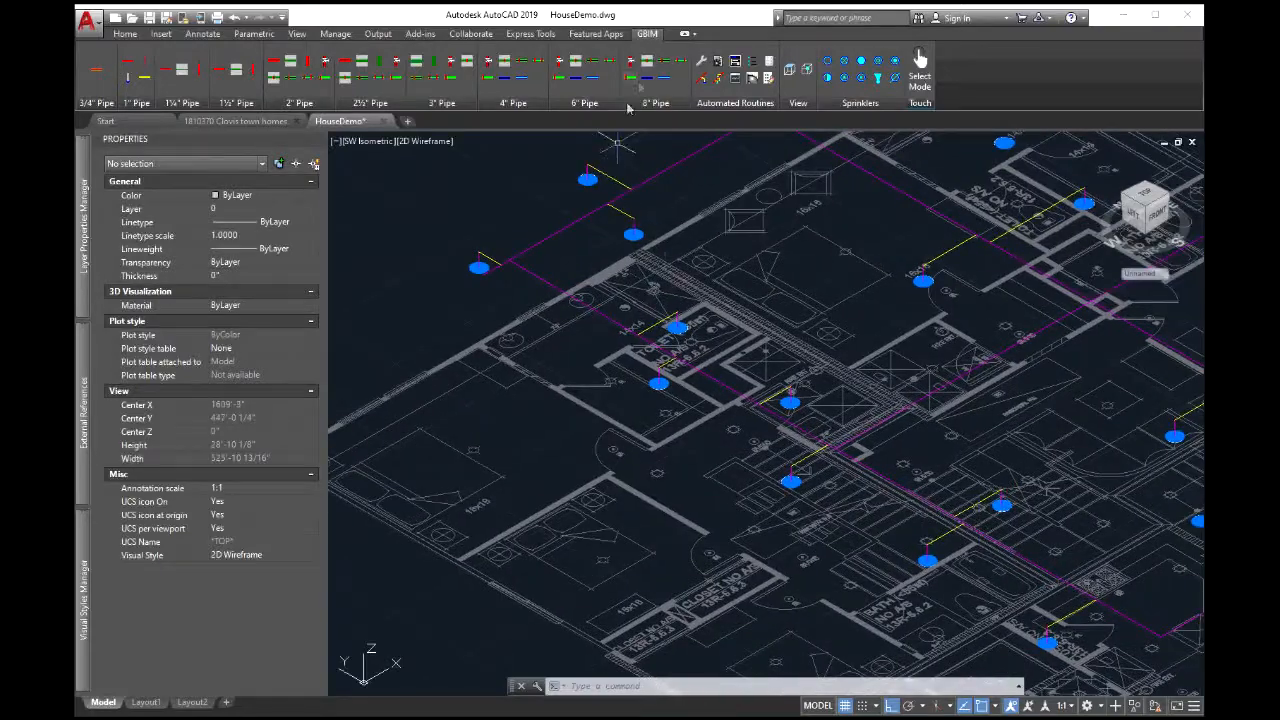
In top view, connect the sprinkler above the 16x16 patio to the vertical guide line beside the kitchen with GBIMADROPARM
click(803, 70)
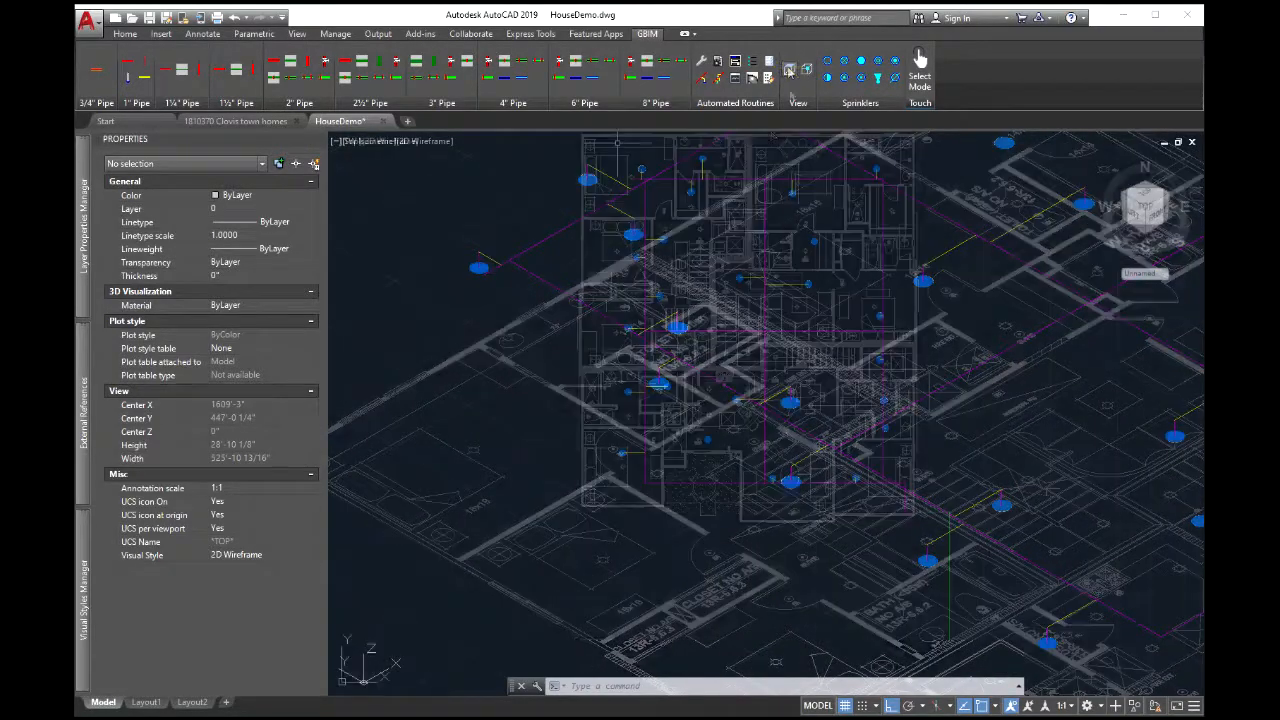
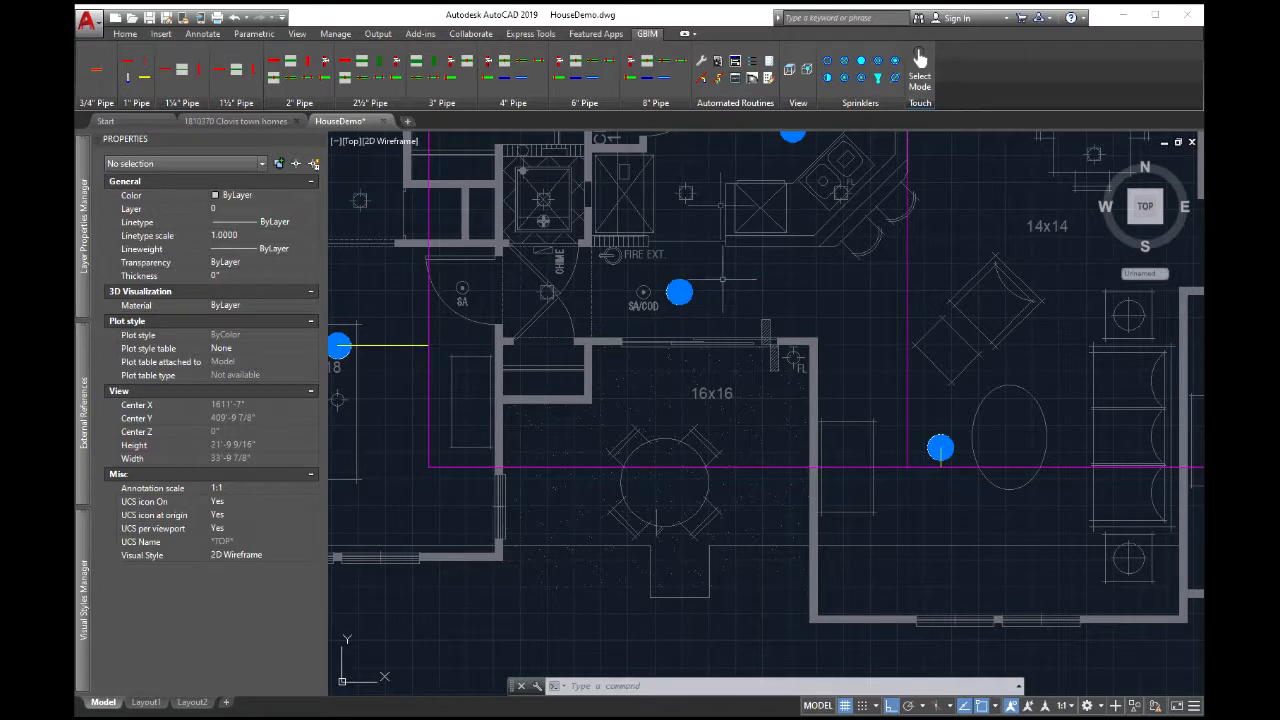
click(701, 78)
click(716, 392)
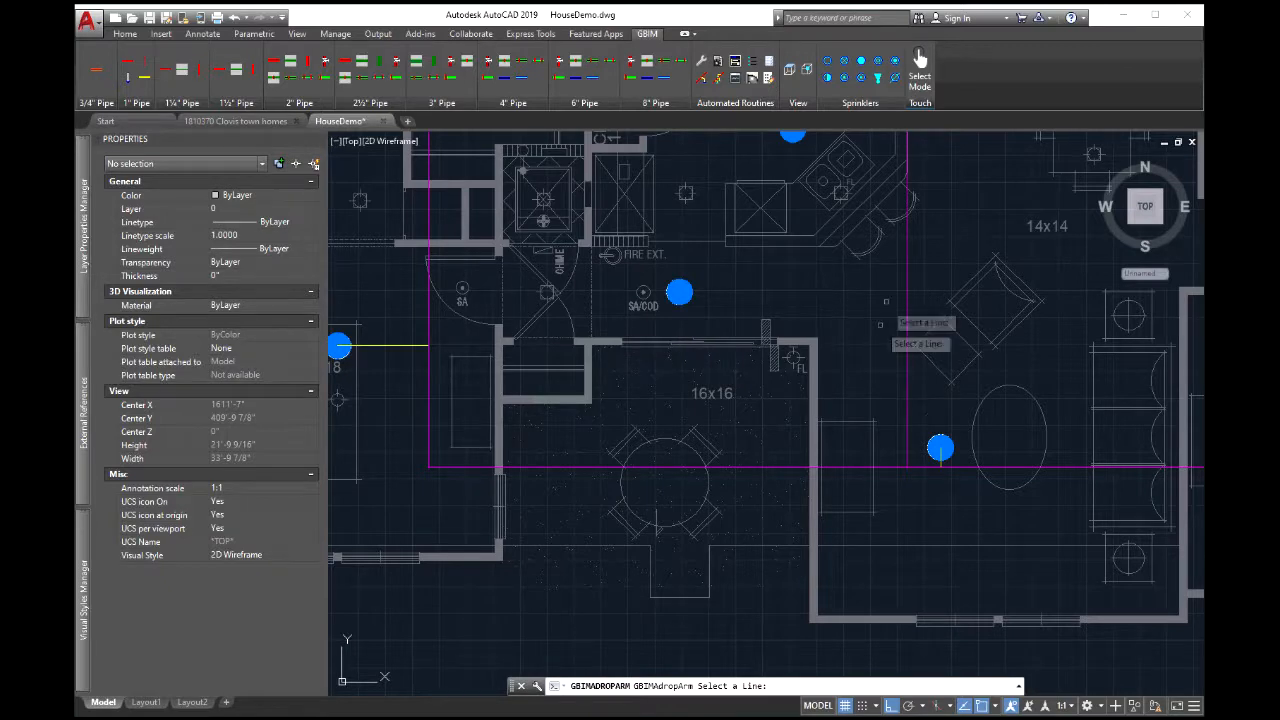
click(908, 292)
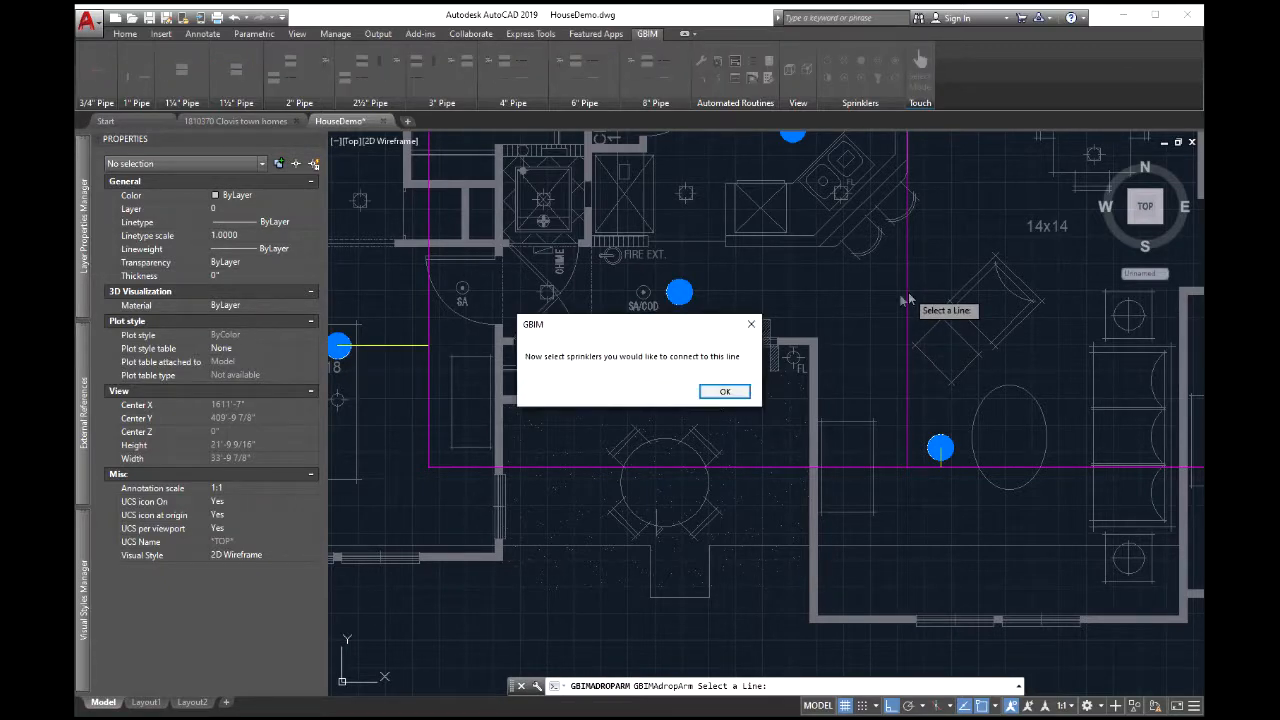
click(726, 391)
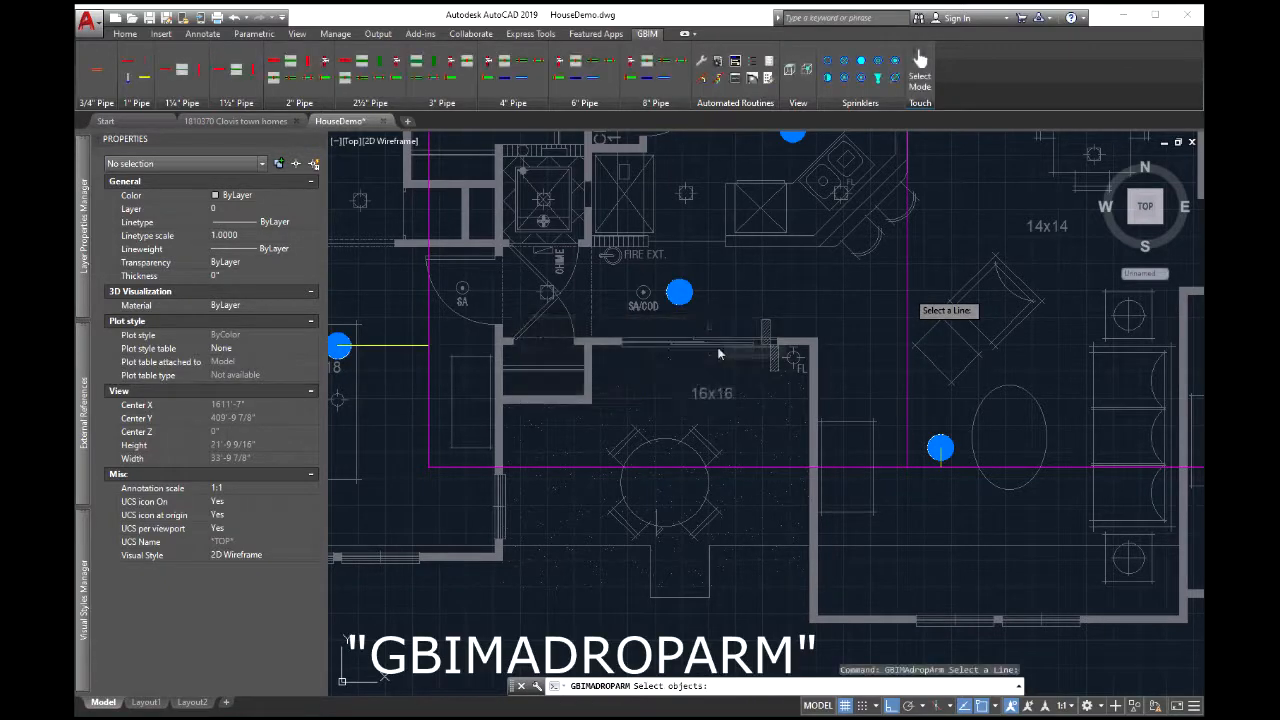
click(688, 295)
key(Return)
Connect the hallway sprinkler below the 16x16 bedroom to the horizontal guide line above it with GBIMADROPARM
middle_drag(765, 314, 647, 515)
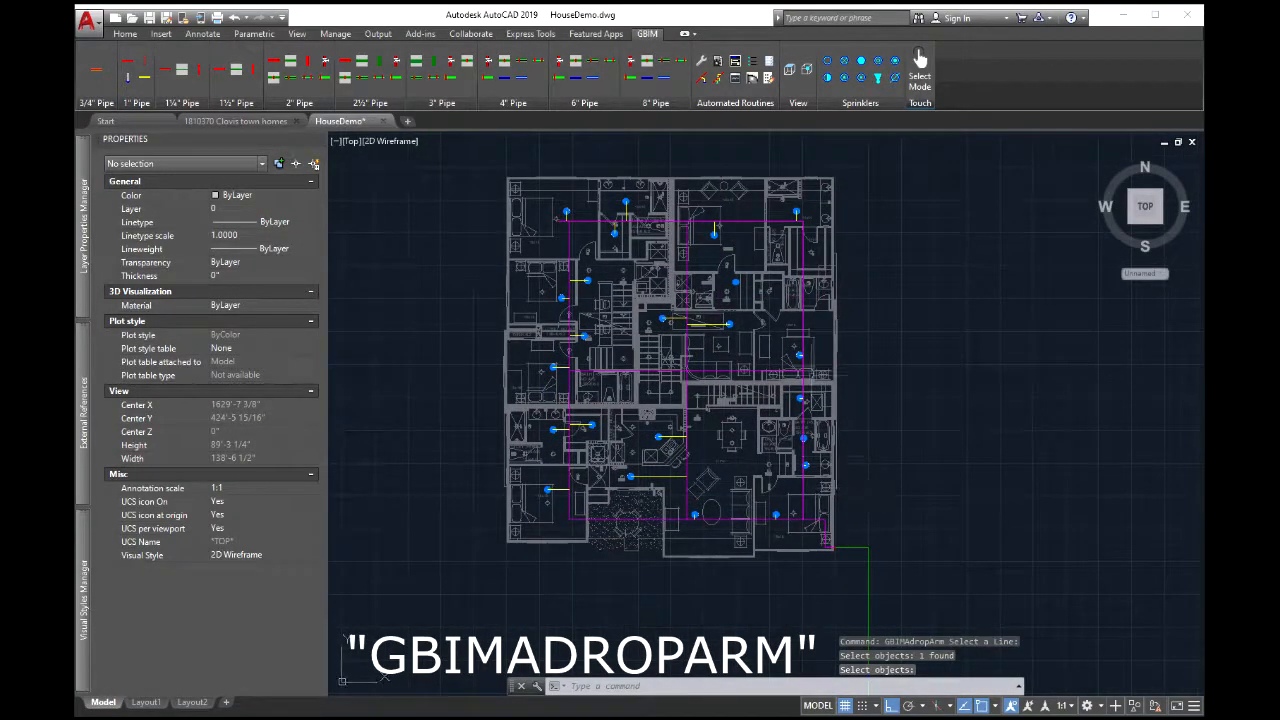
scroll(810, 374, up, 9)
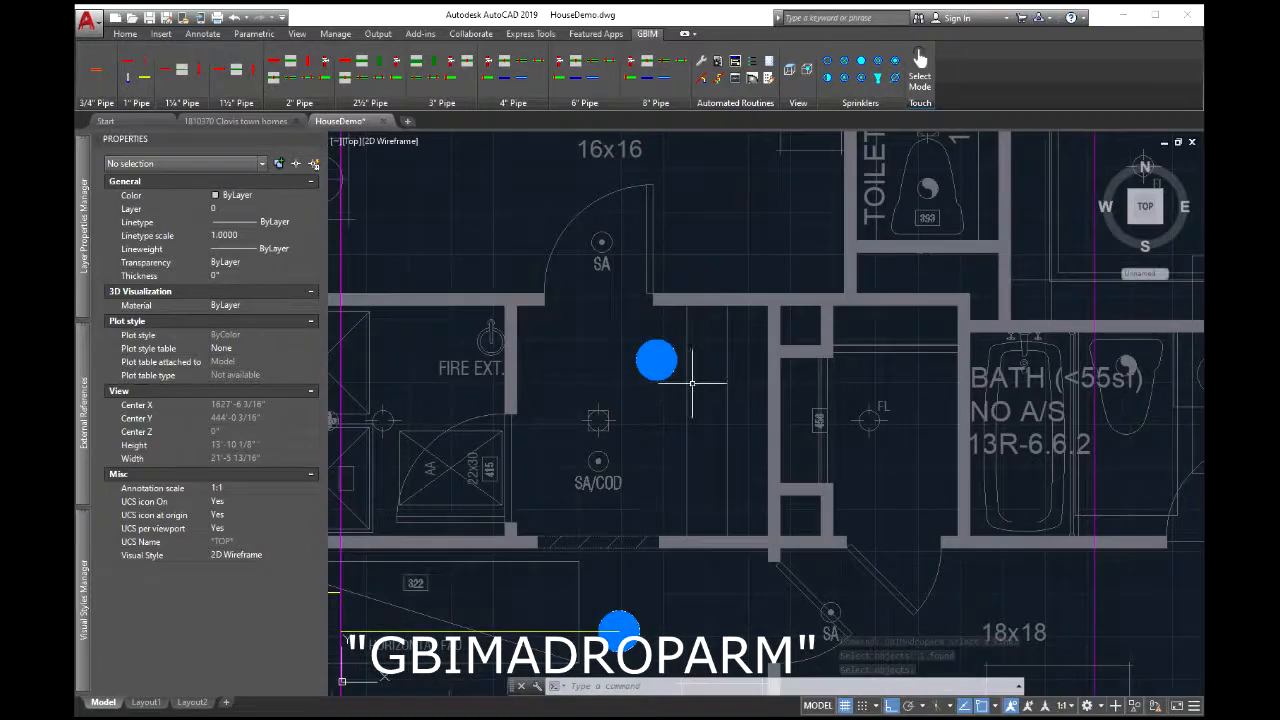
scroll(692, 384, down, 4)
middle_drag(690, 388, 758, 419)
scroll(728, 444, up, 4)
middle_drag(715, 298, 584, 345)
scroll(634, 401, down, 2)
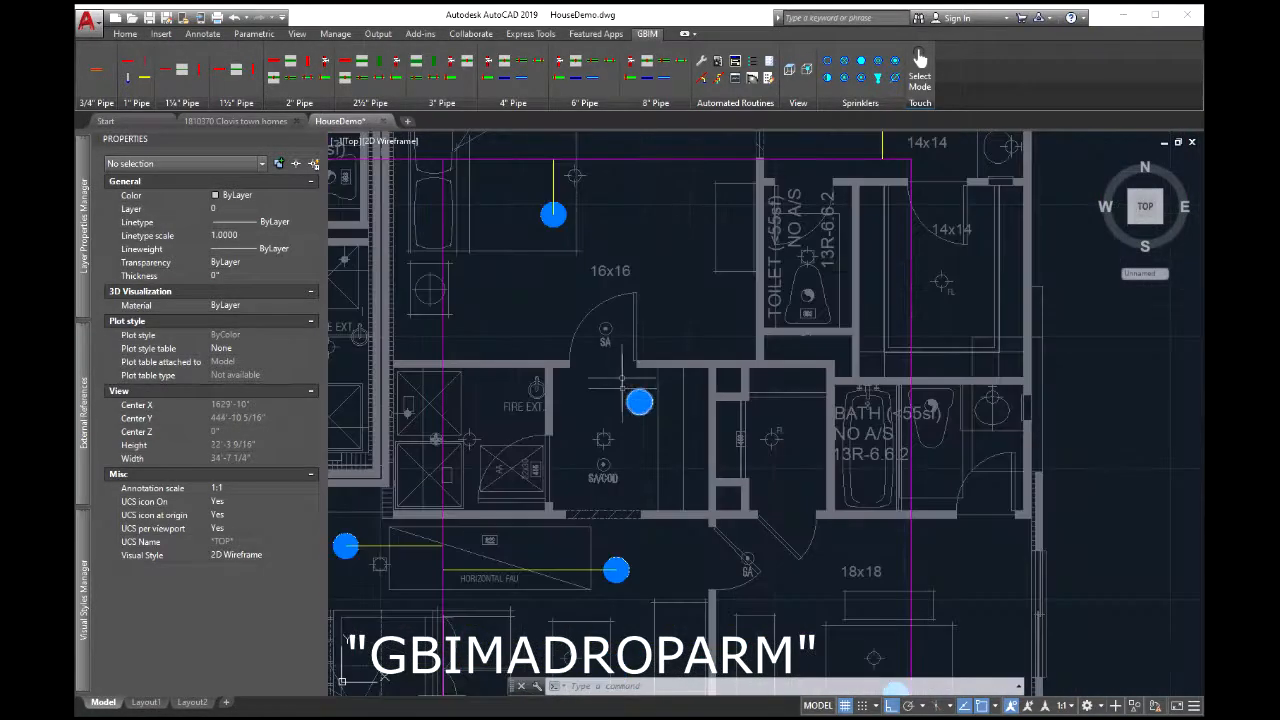
key(Return)
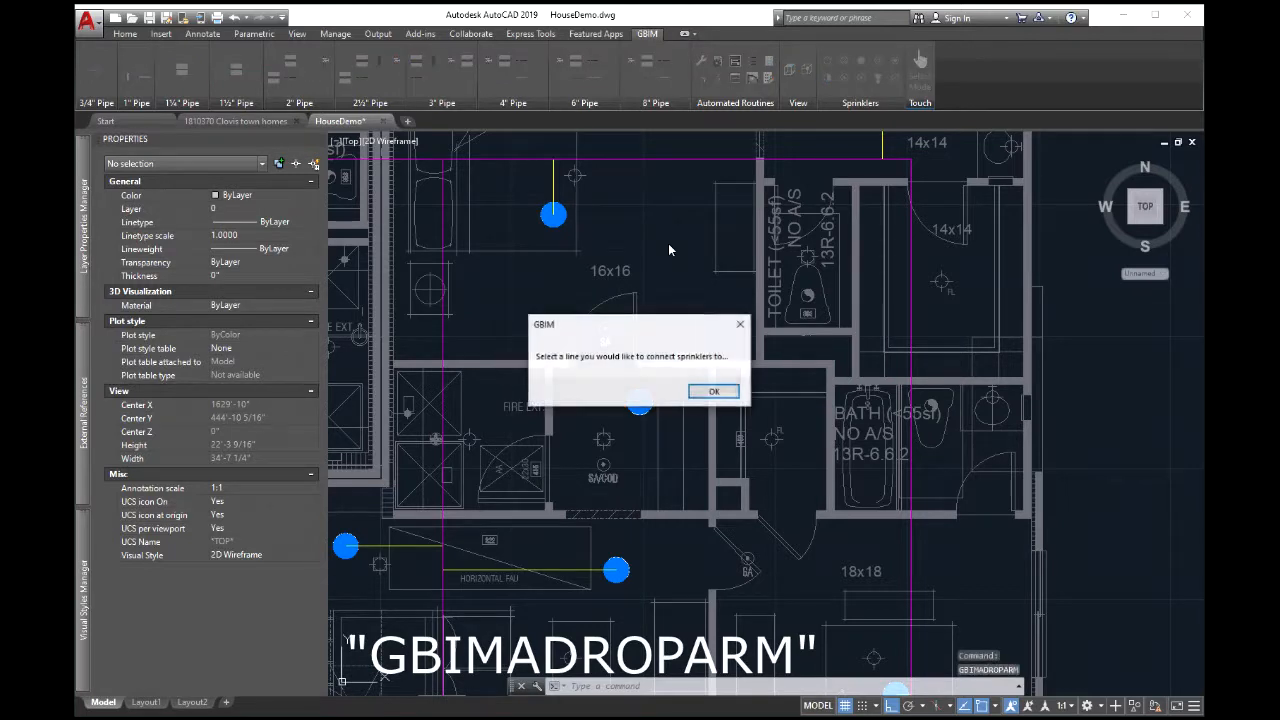
click(706, 396)
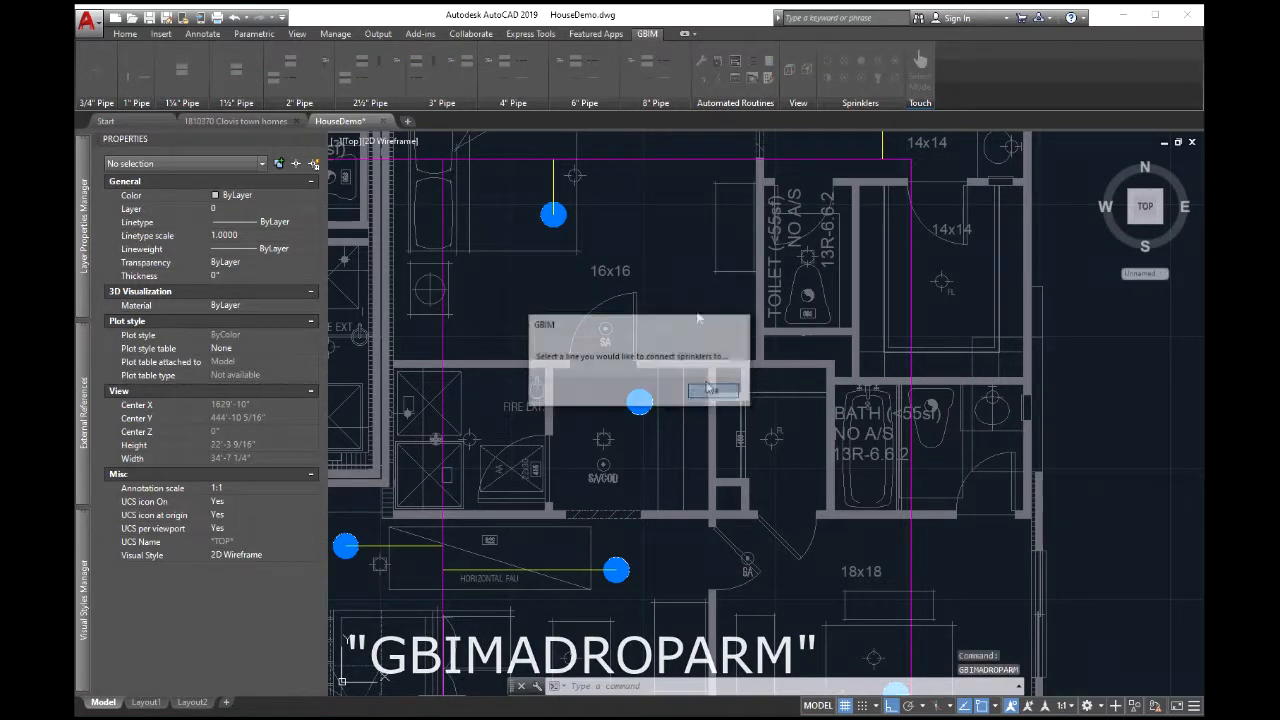
click(684, 160)
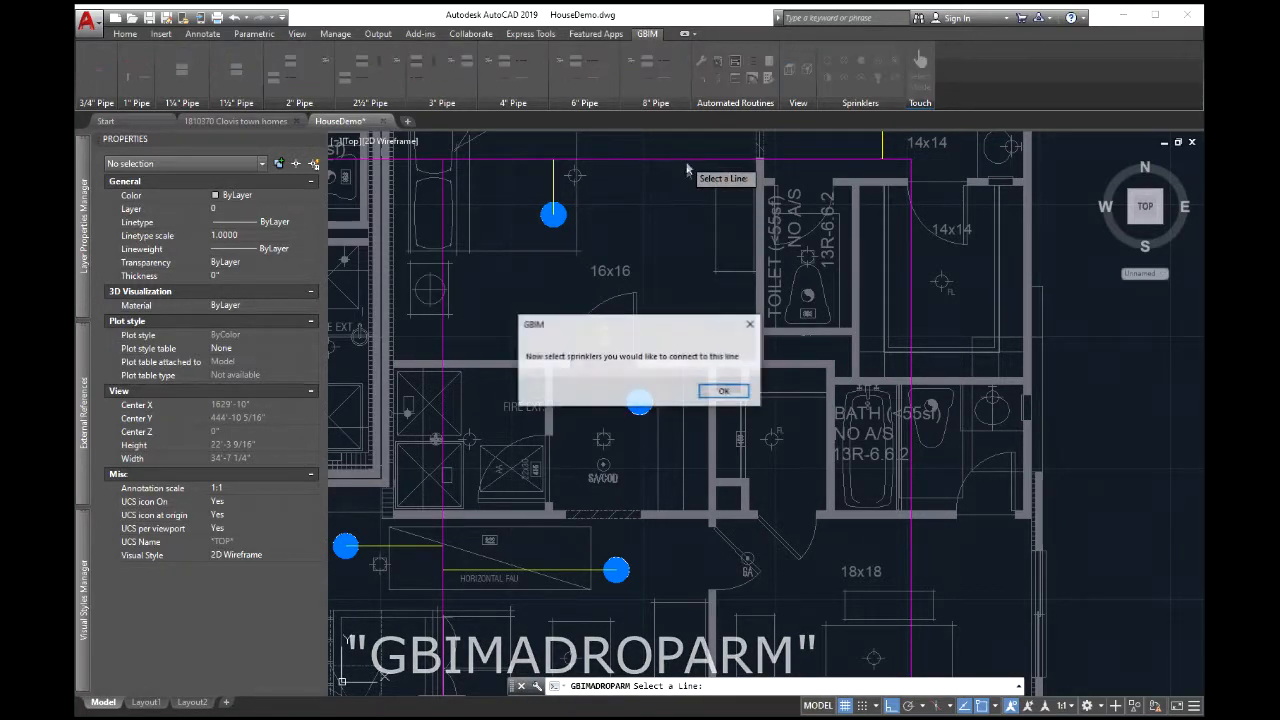
click(716, 398)
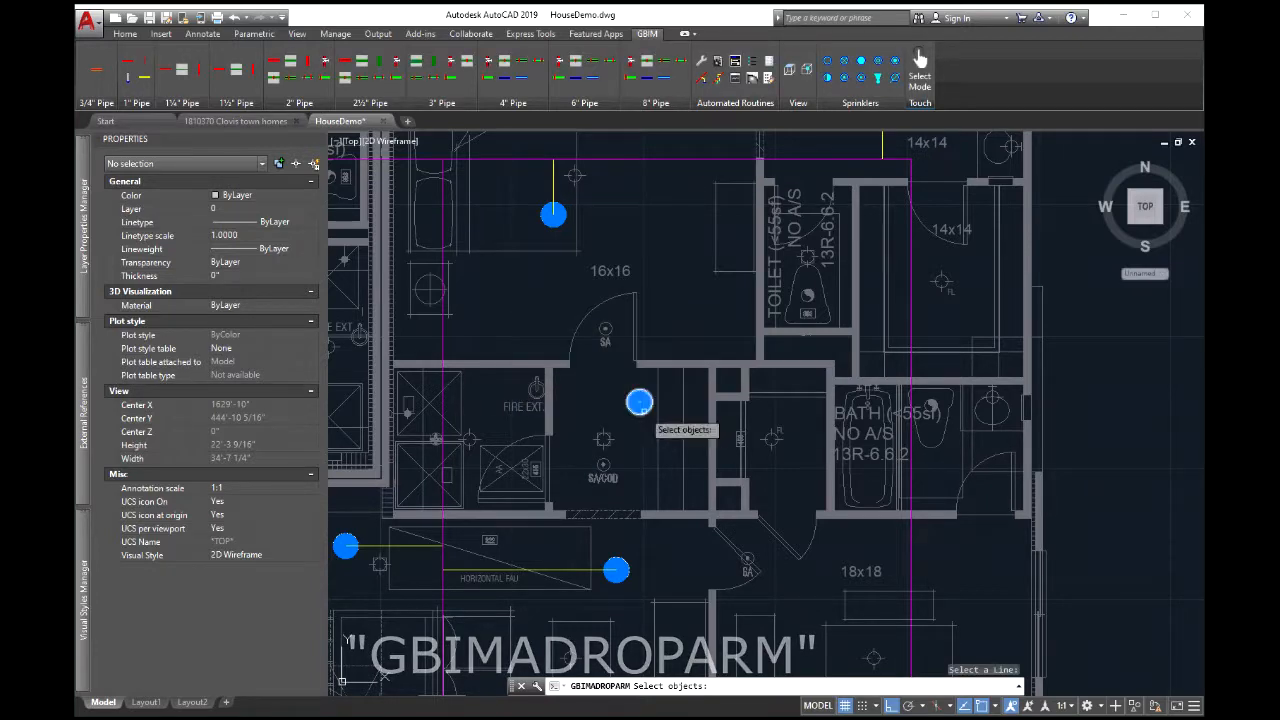
click(640, 402)
key(Return)
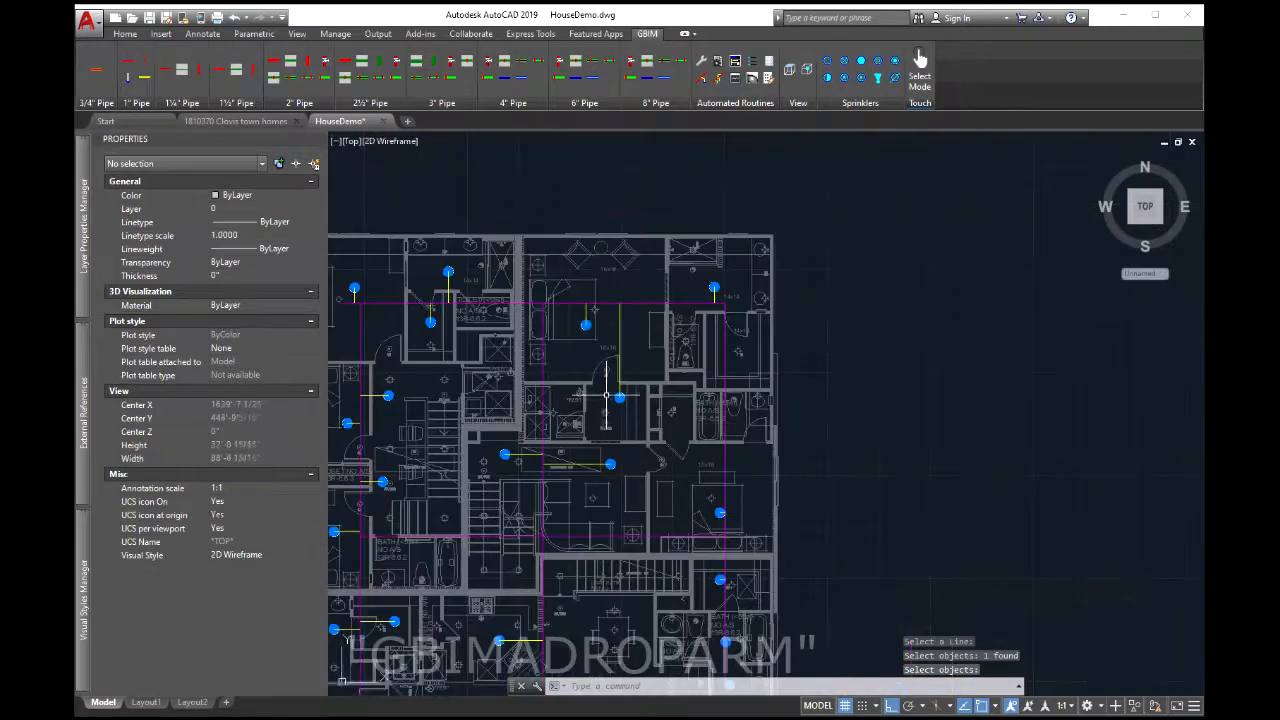
Examine the arms and drops of the upper bedroom and hallway sprinklers, followed by the head coverage across the whole floor plan
scroll(743, 349, up, 4)
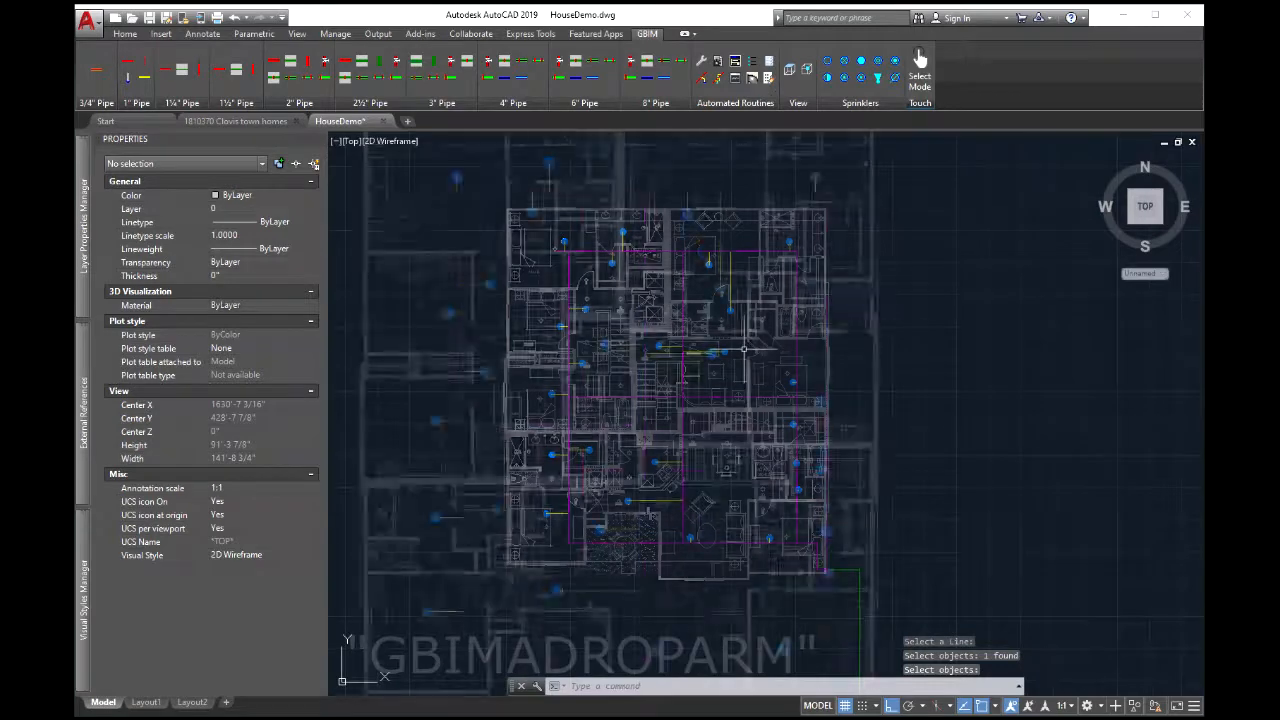
scroll(743, 349, down, 4)
scroll(660, 289, up, 4)
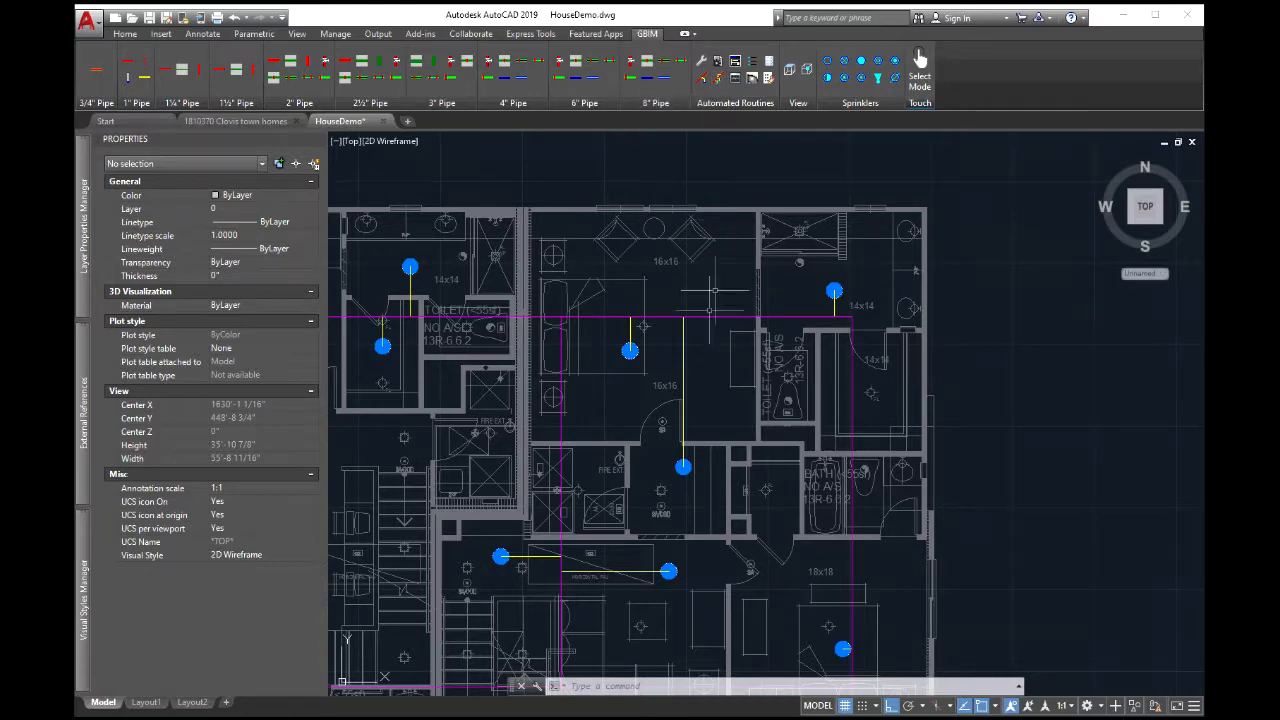
scroll(708, 366, up, 2)
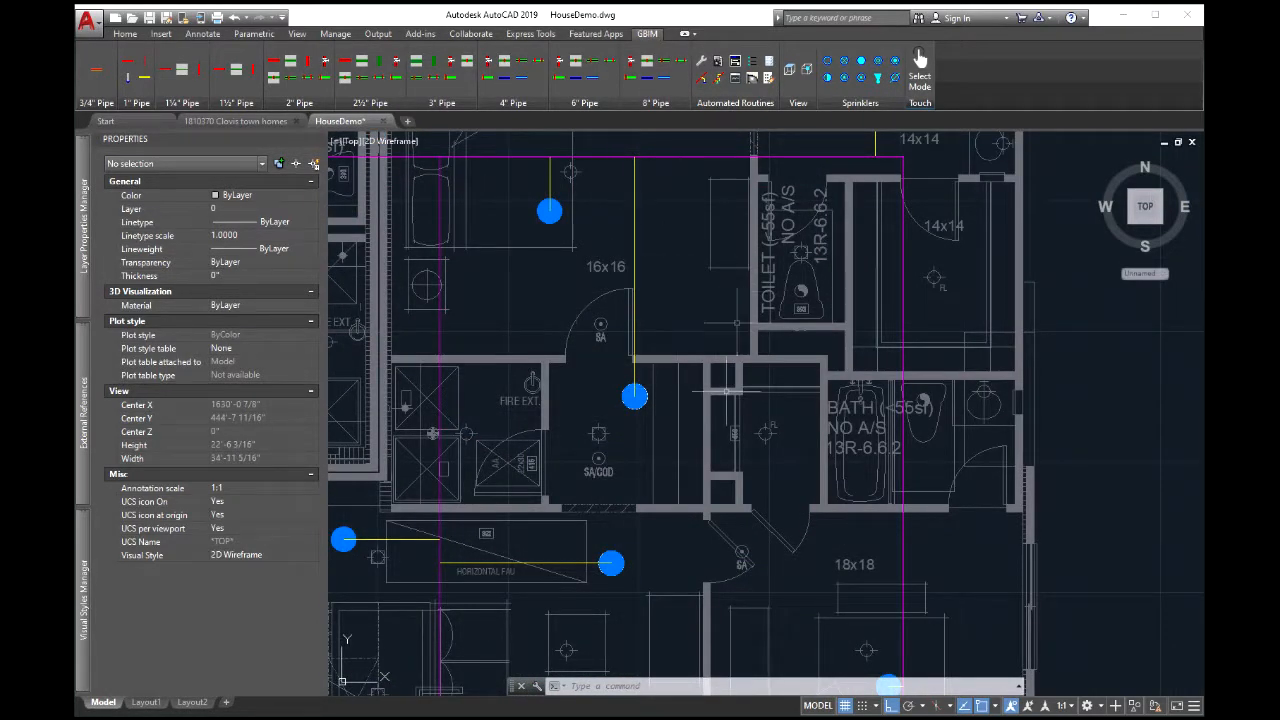
scroll(736, 322, up, 1)
scroll(736, 322, down, 4)
scroll(619, 310, up, 6)
middle_drag(747, 418, 677, 324)
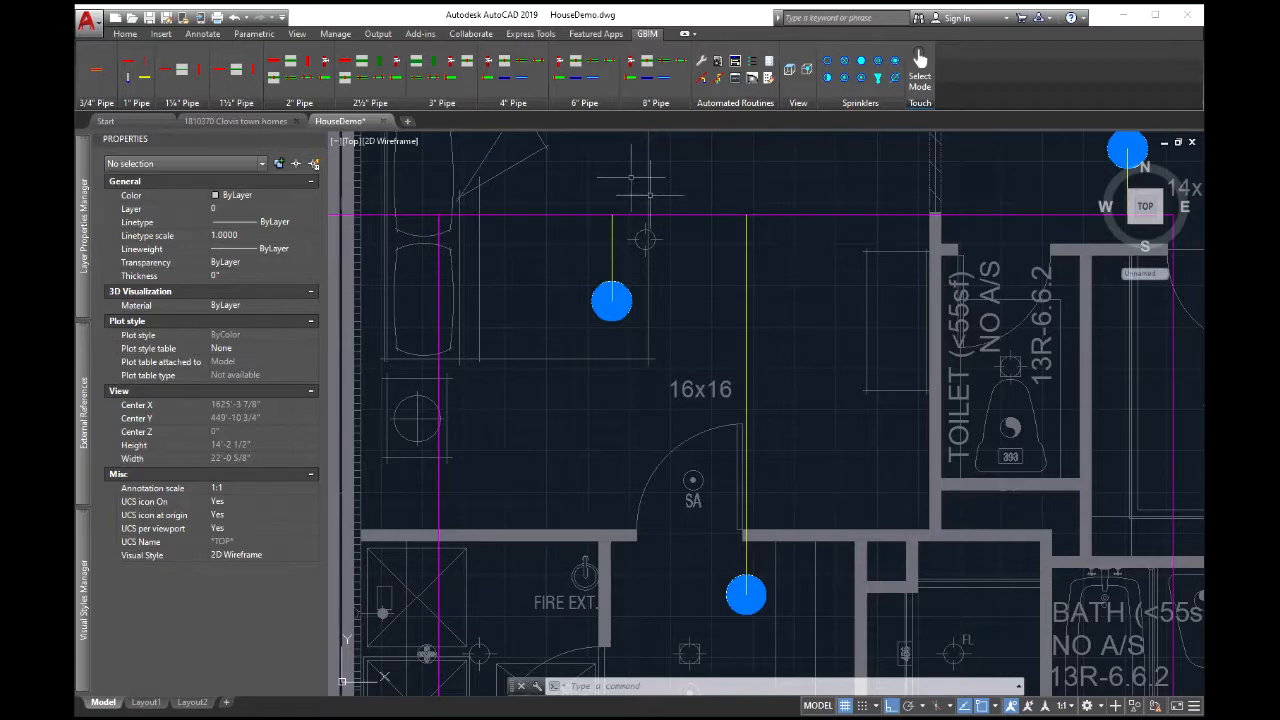
middle_drag(787, 493, 749, 418)
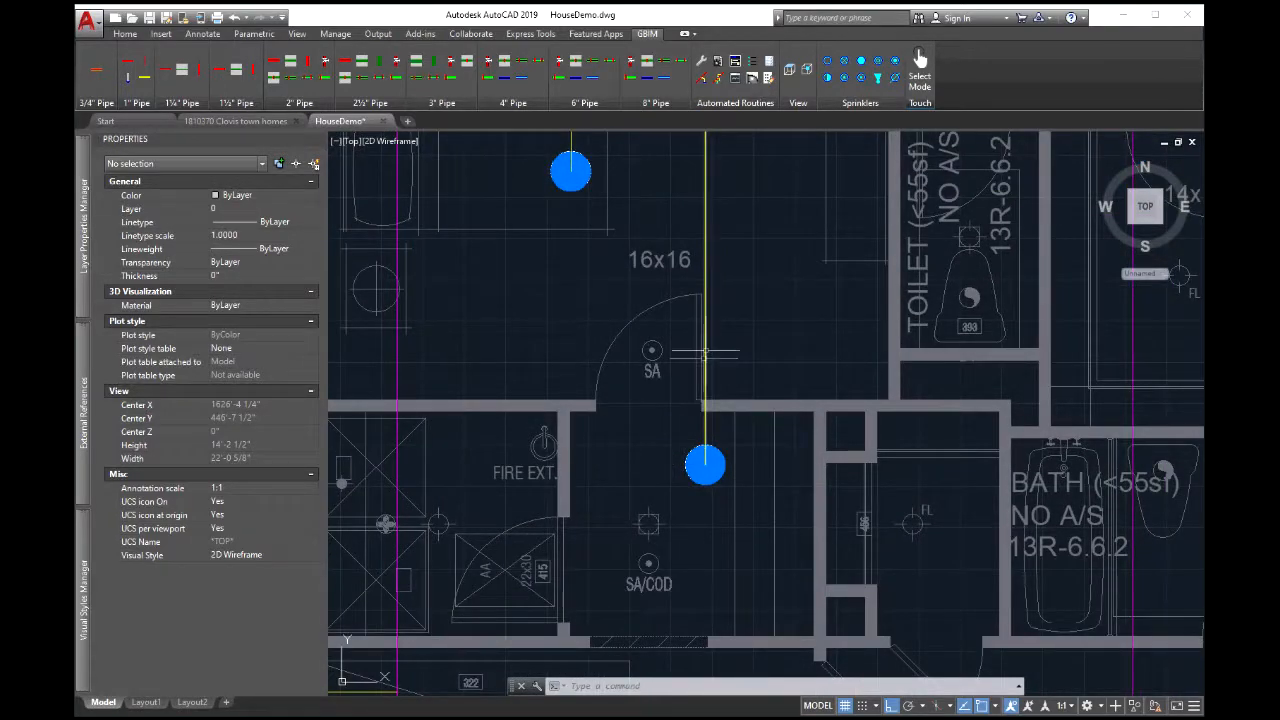
scroll(700, 300, down, 6)
scroll(688, 268, up, 3)
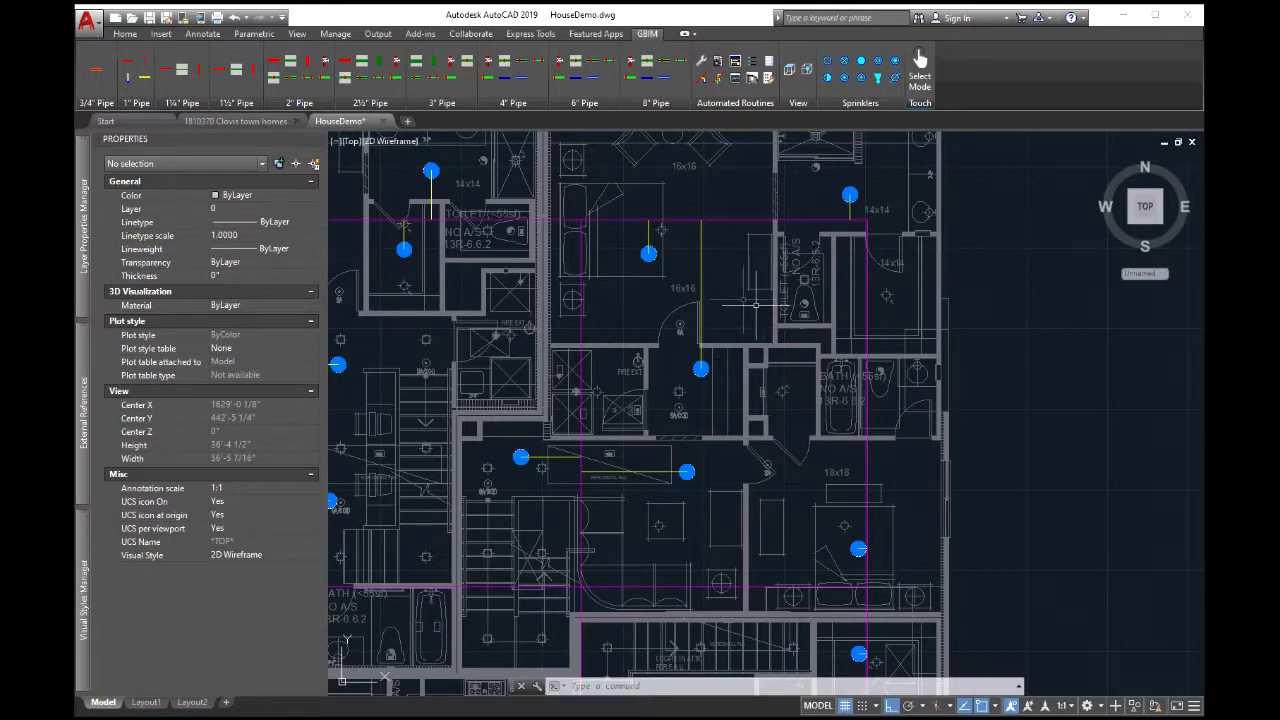
scroll(722, 282, down, 2)
middle_drag(723, 407, 743, 280)
mouse_move(663, 386)
middle_down()
mouse_move(693, 394)
mouse_move(846, 372)
middle_up()
scroll(844, 376, down, 2)
scroll(877, 463, up, 2)
scroll(877, 463, down, 2)
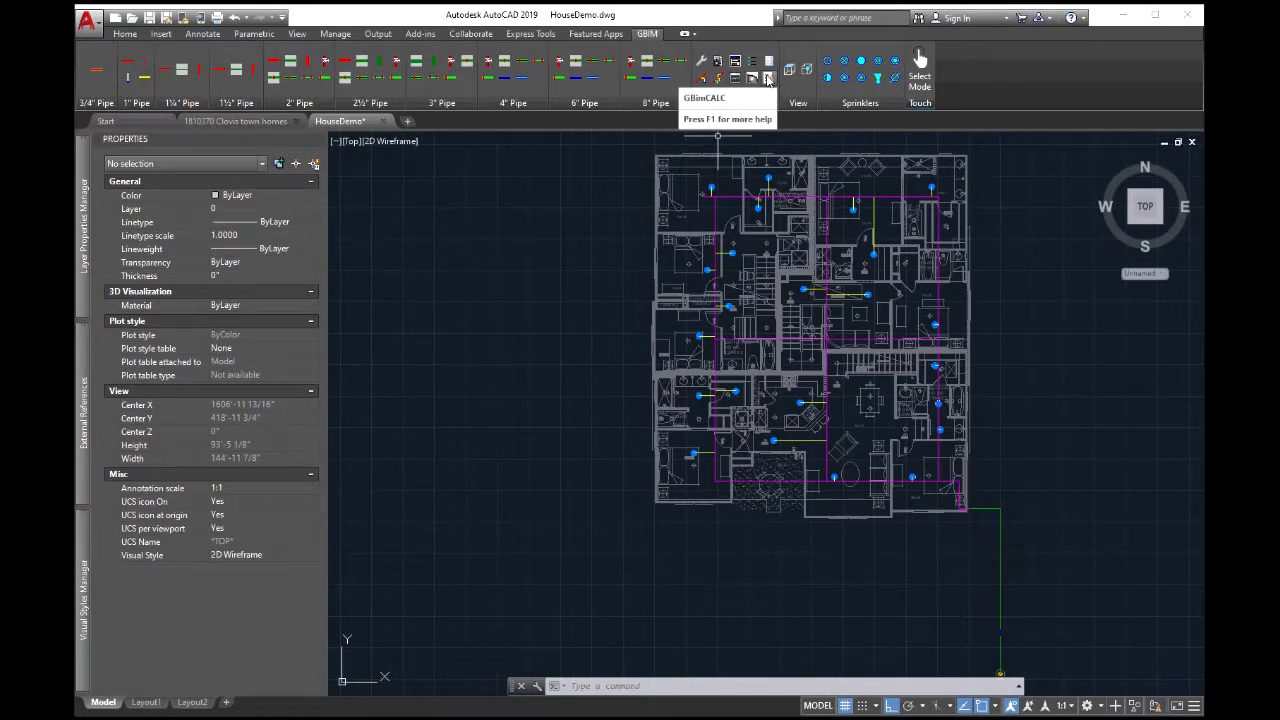
Switch to the SW isometric view and unload the 1810370 Clovis town homes external reference
click(807, 72)
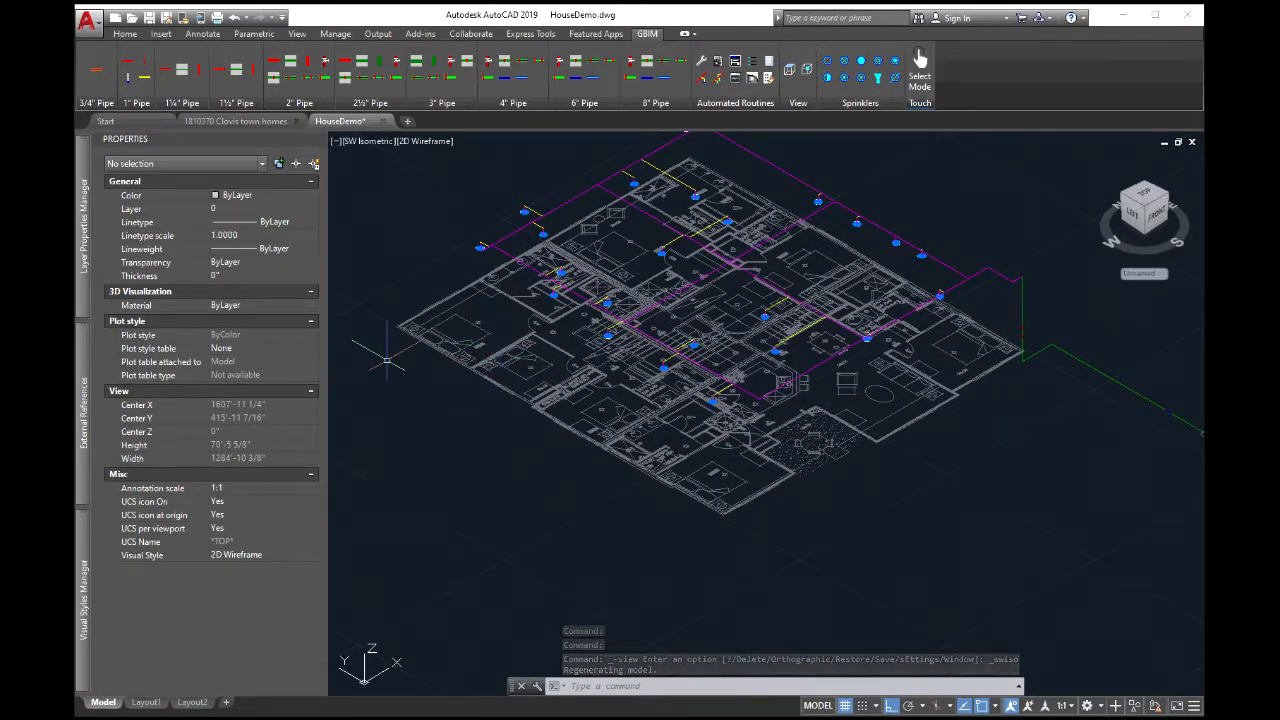
click(82, 393)
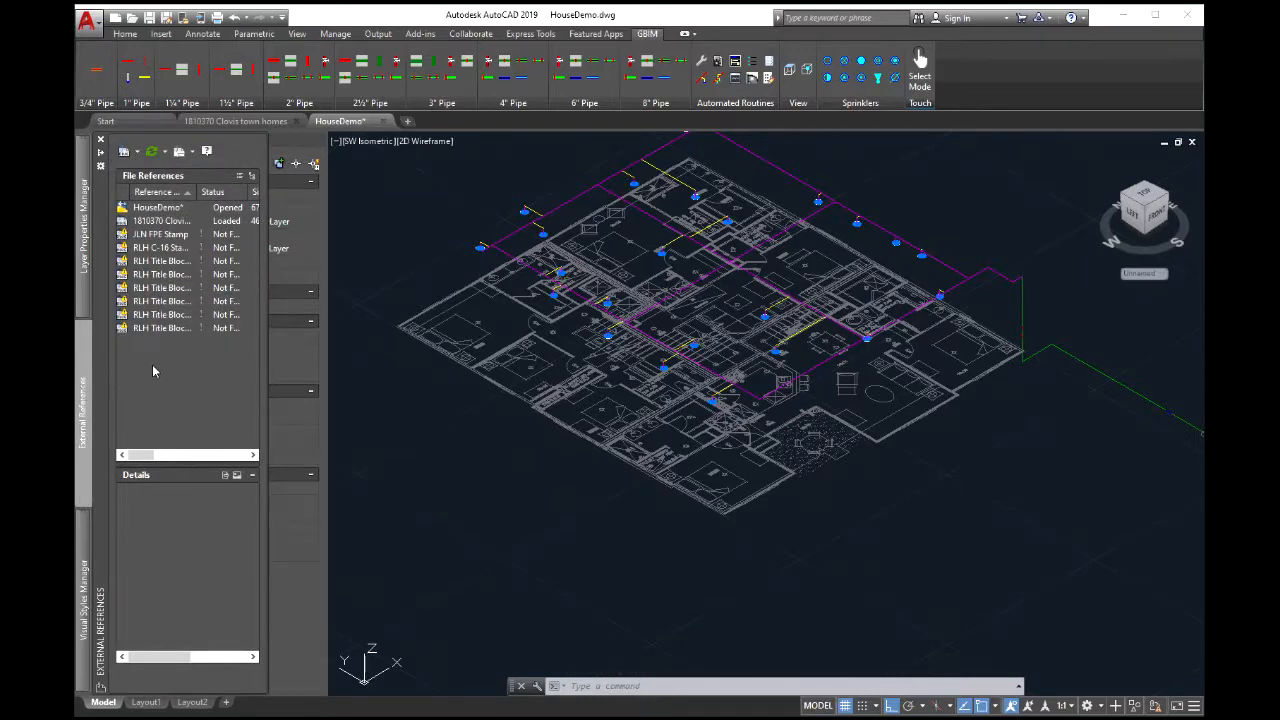
click(170, 220)
right_click(169, 219)
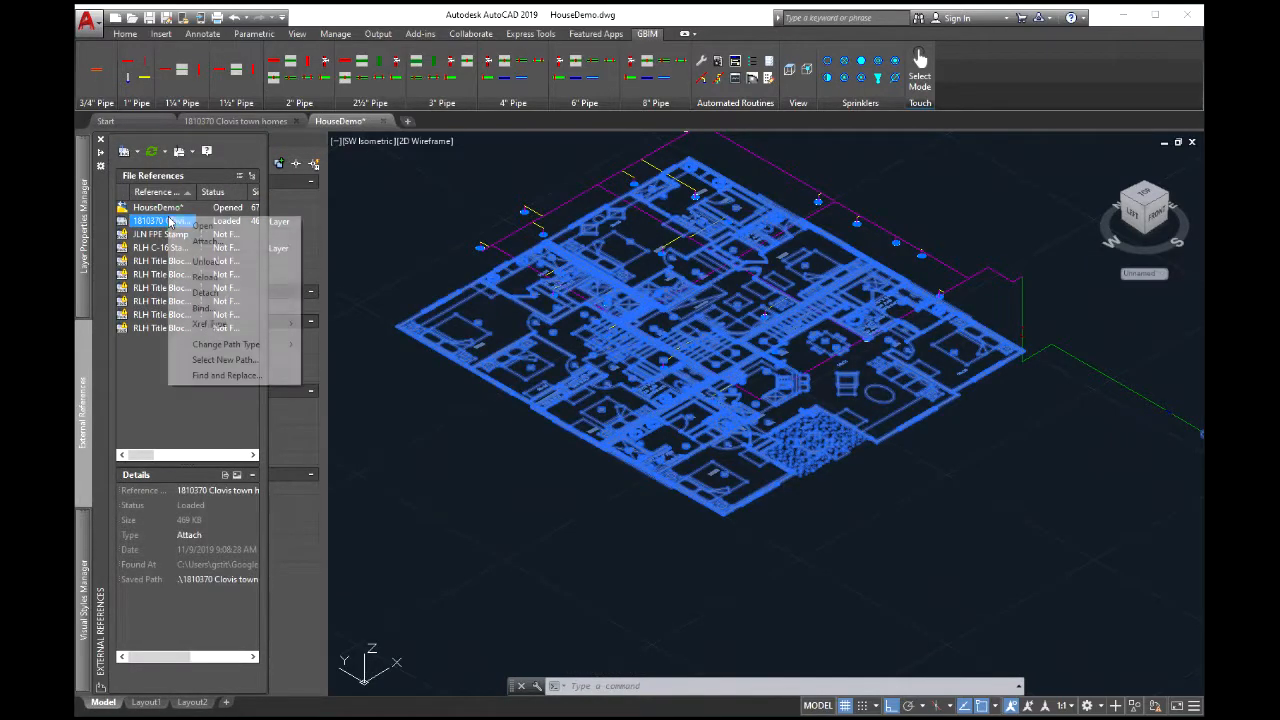
click(200, 264)
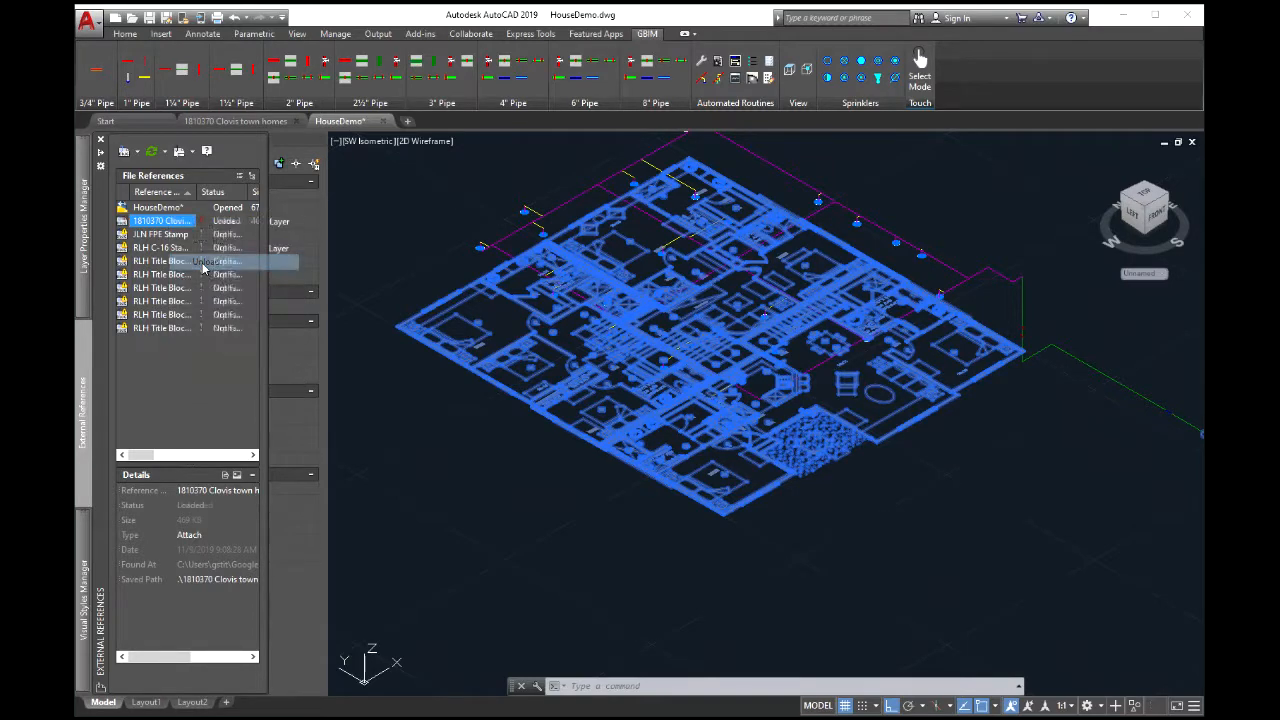
Examine the bare pipe guide lines, sprinkler drops and arms in the isometric view, from the grid to the supply line
middle_drag(904, 383, 857, 431)
scroll(894, 356, up, 3)
scroll(891, 355, down, 4)
scroll(666, 362, up, 5)
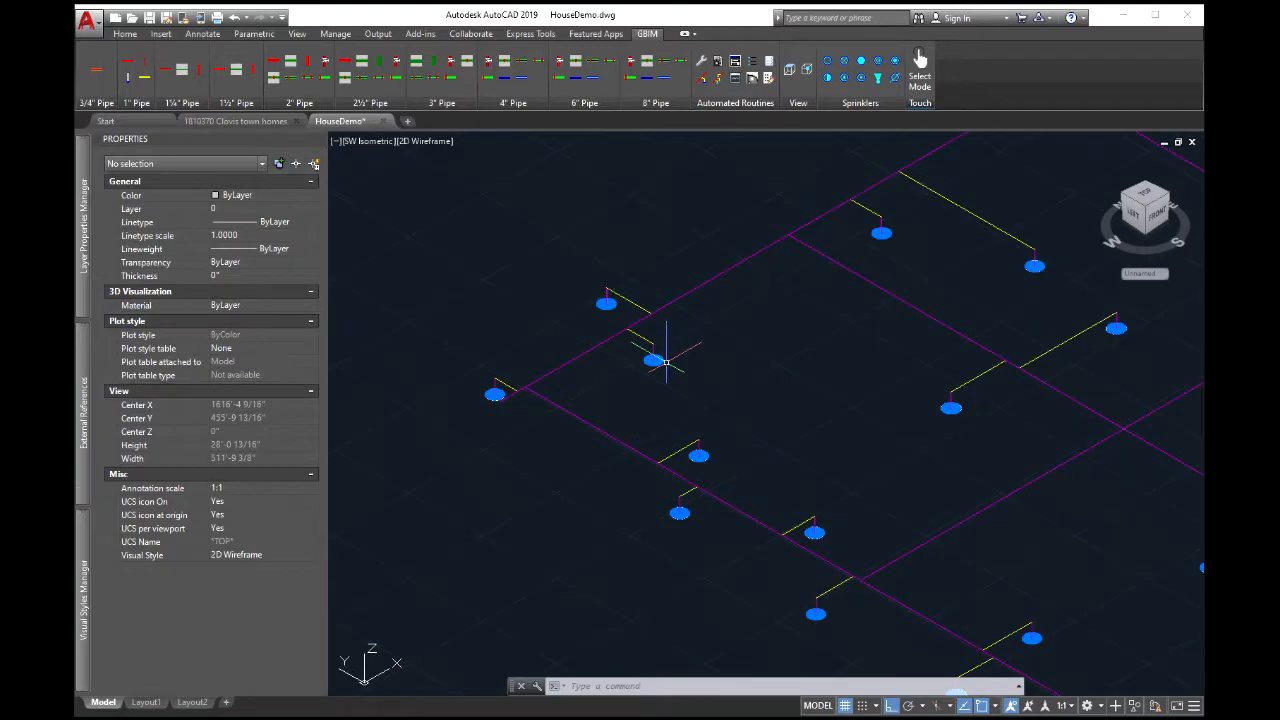
middle_drag(751, 352, 412, 313)
scroll(790, 317, down, 2)
middle_drag(797, 320, 688, 426)
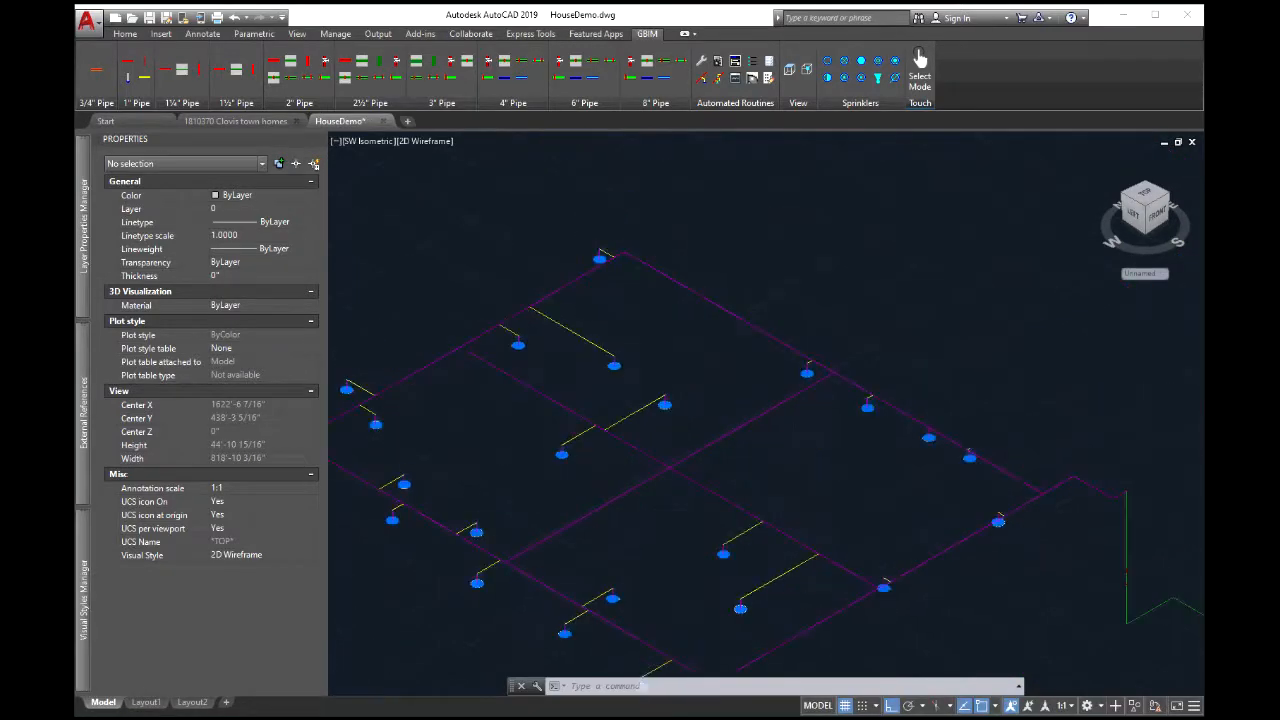
scroll(857, 423, up, 5)
scroll(858, 418, down, 8)
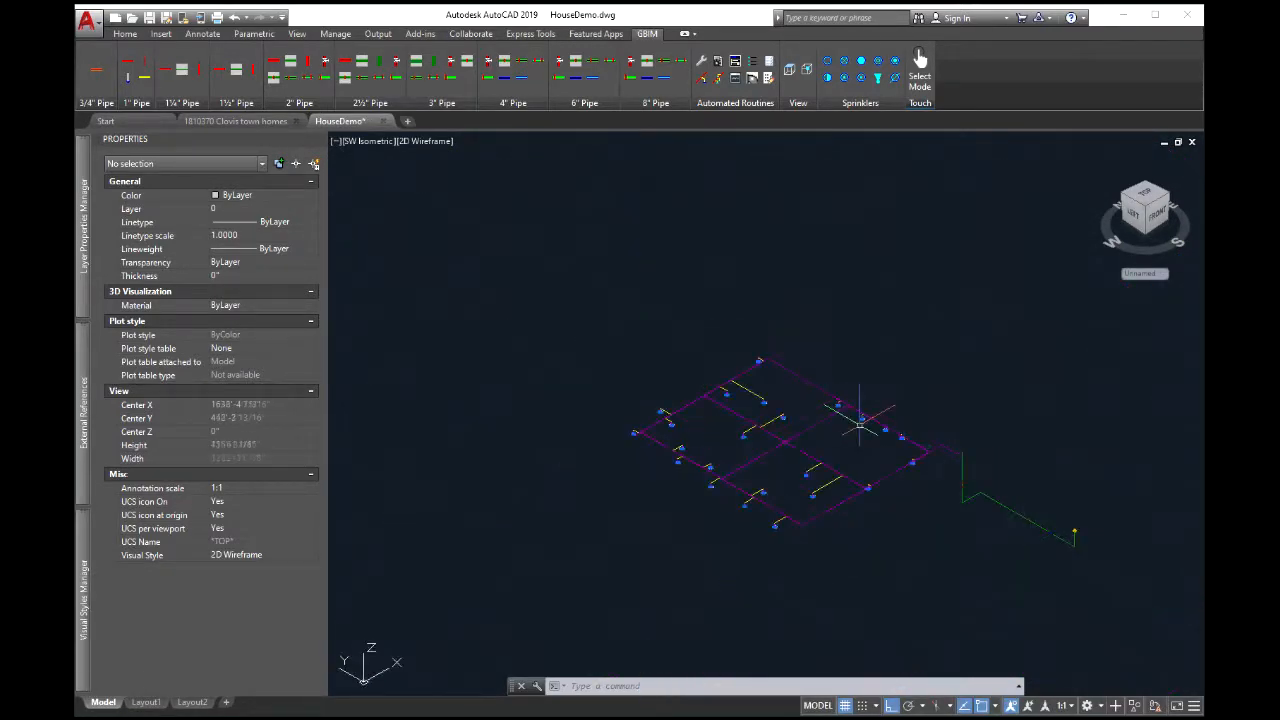
scroll(860, 416, up, 2)
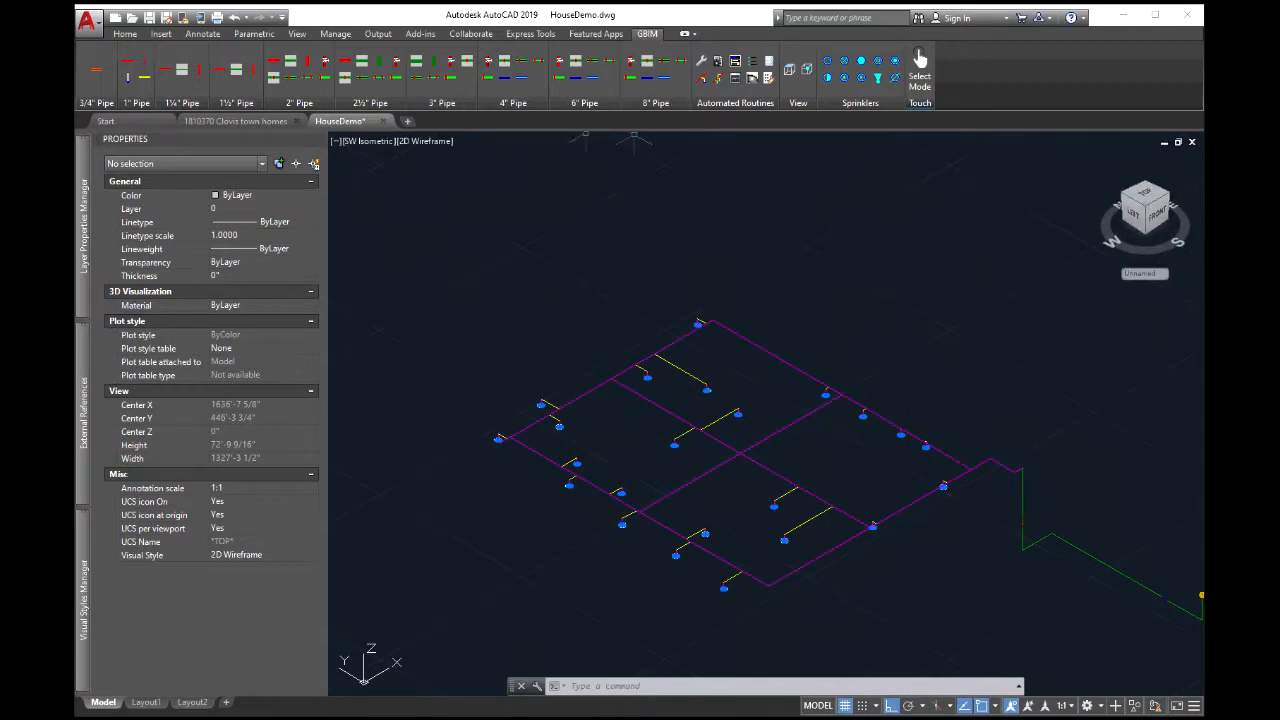
Return to the top view and reload the 1810370 Clovis town homes external reference
click(789, 70)
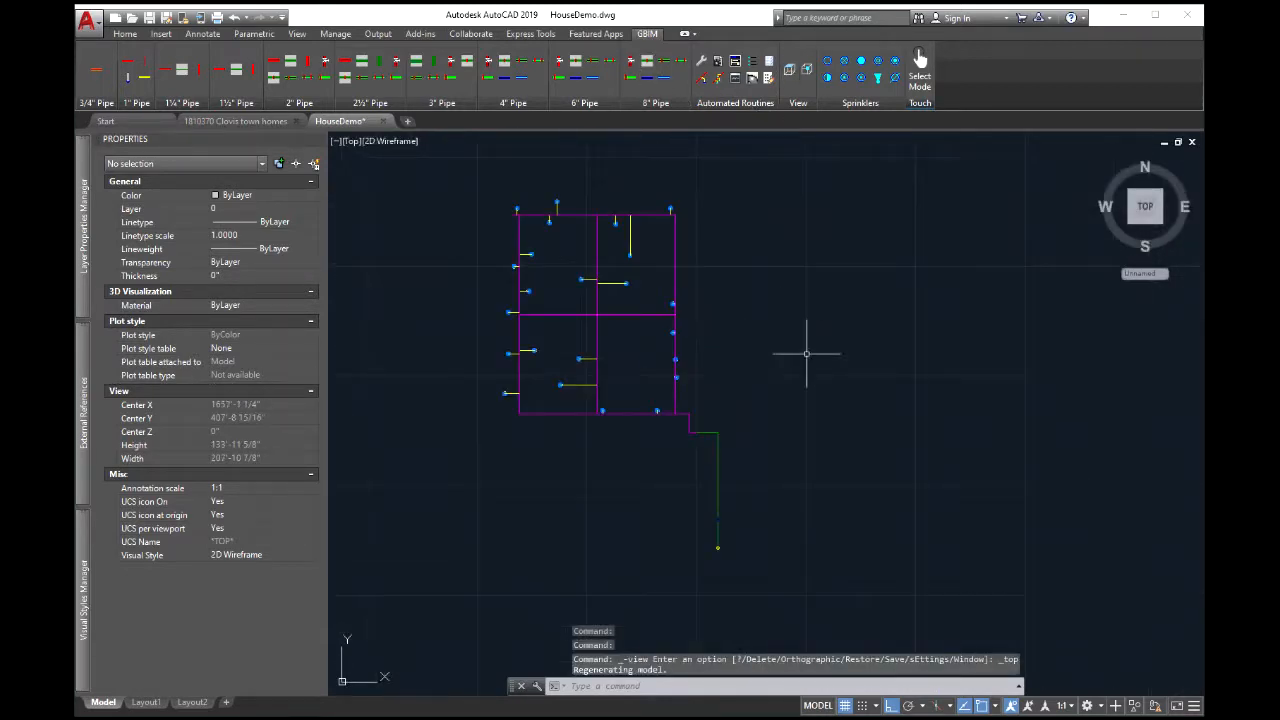
scroll(693, 349, up, 2)
scroll(722, 343, down, 2)
middle_drag(732, 345, 802, 384)
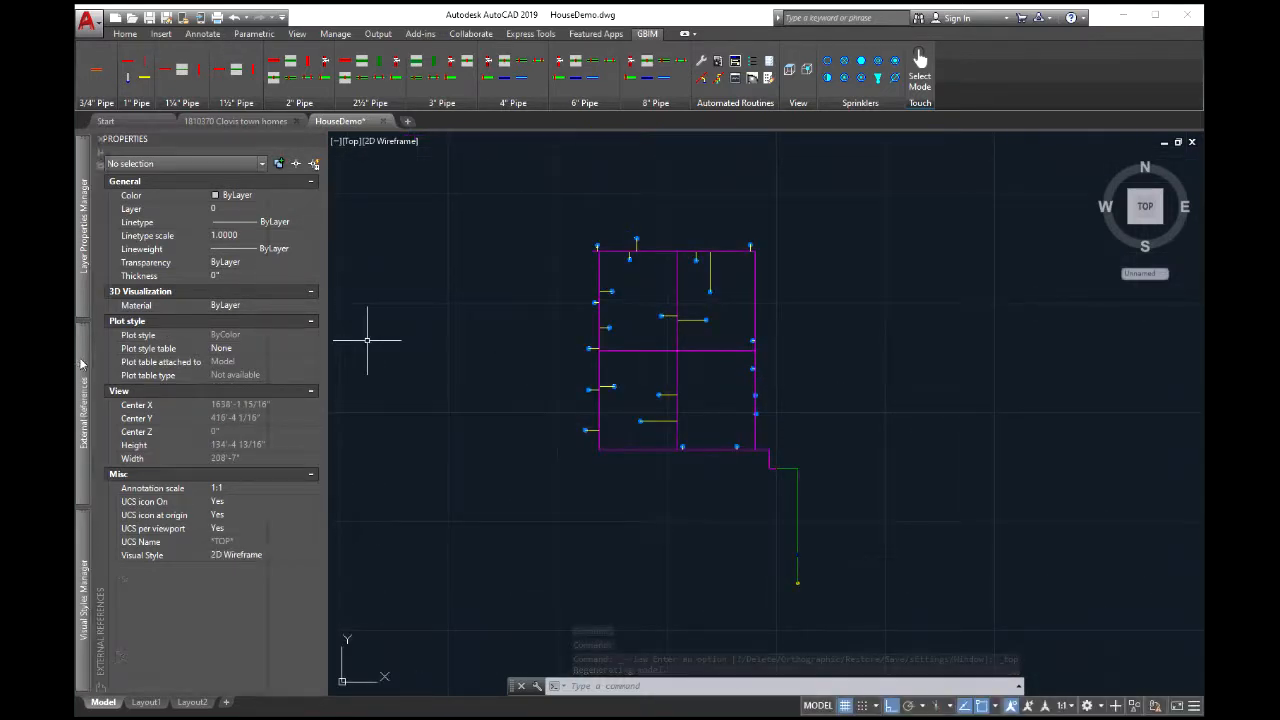
mouse_move(82, 363)
right_click(157, 224)
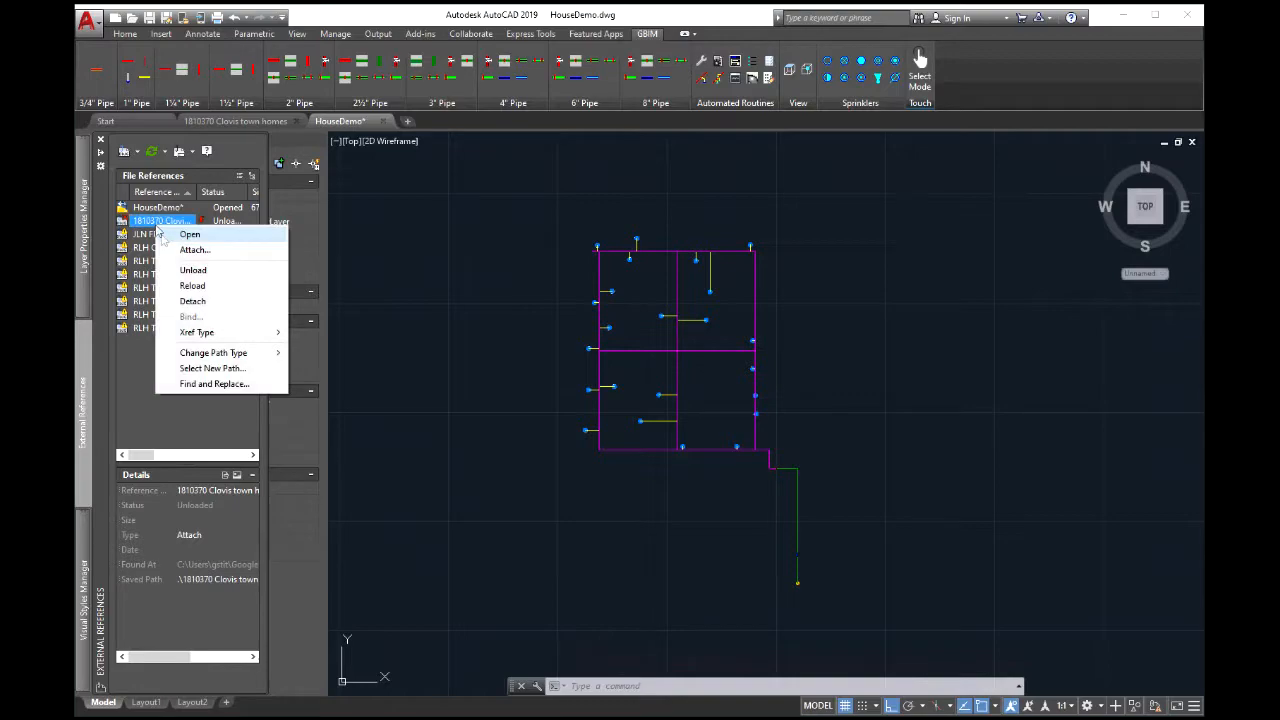
click(175, 285)
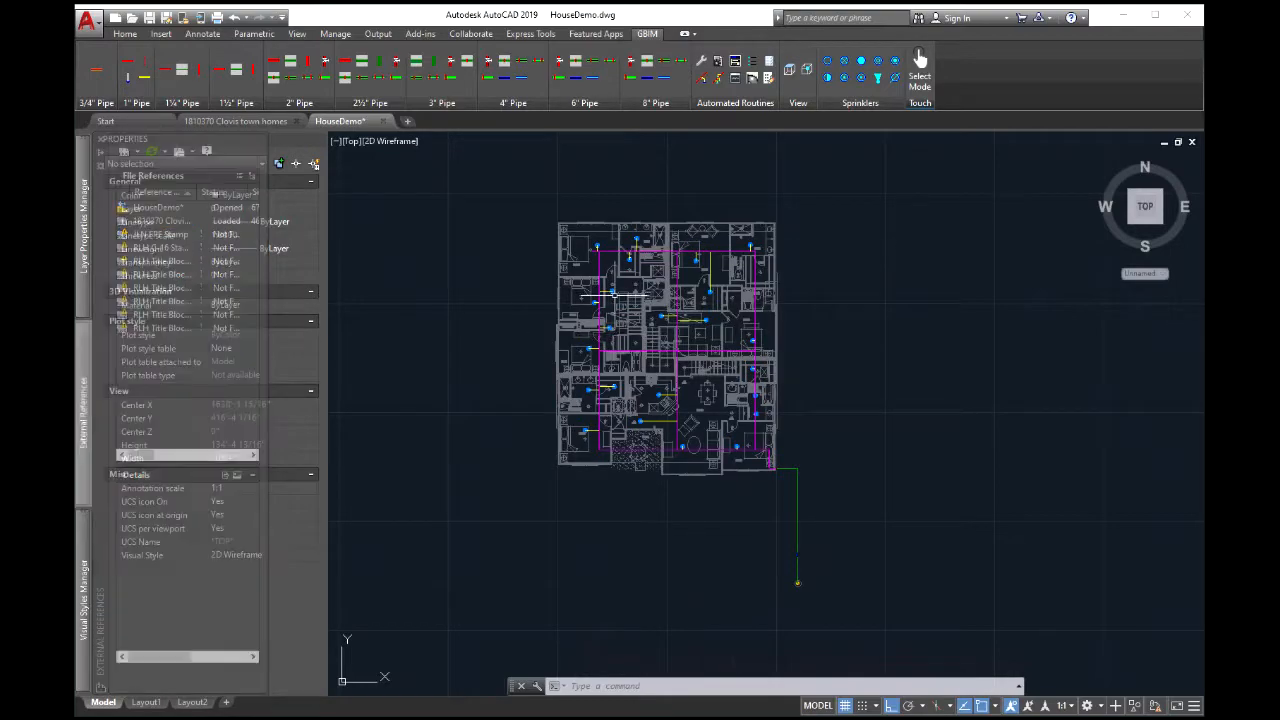
Examine the sprinkler positions in the 18x18 bedroom, the 16x16 bedroom below it and the adjoining hallway
scroll(657, 322, up, 8)
scroll(657, 322, down, 3)
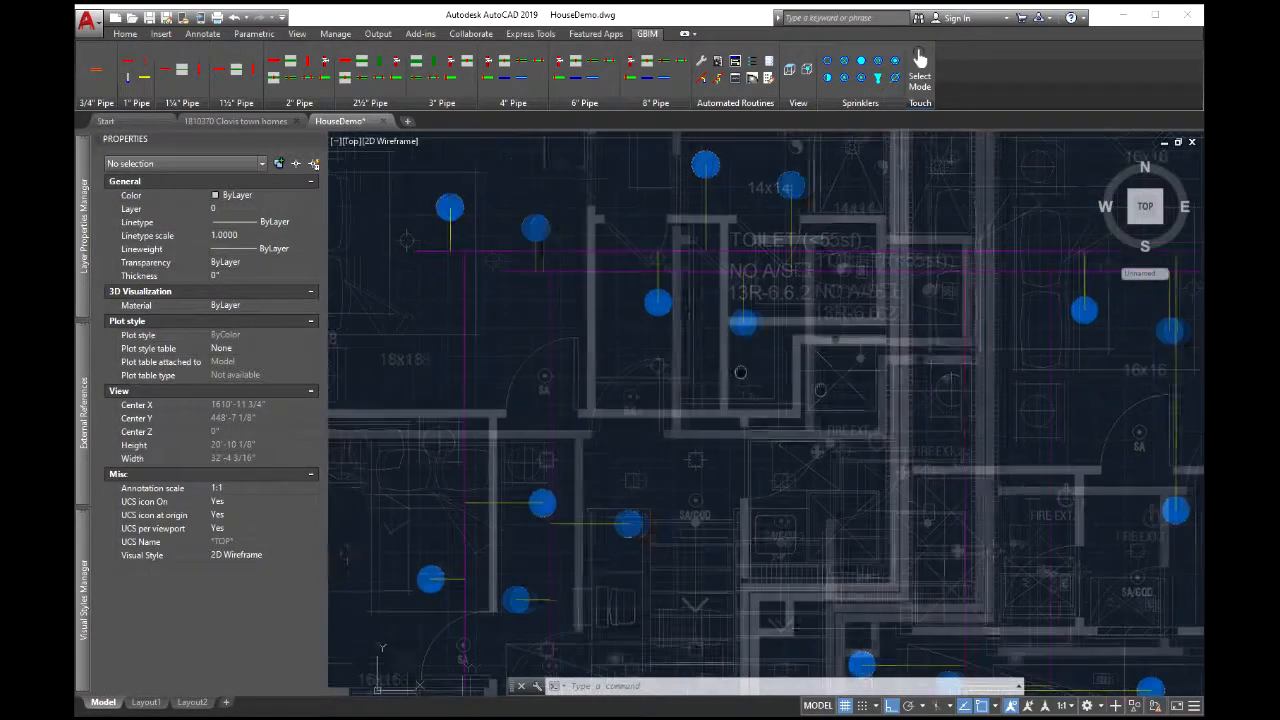
scroll(629, 351, down, 4)
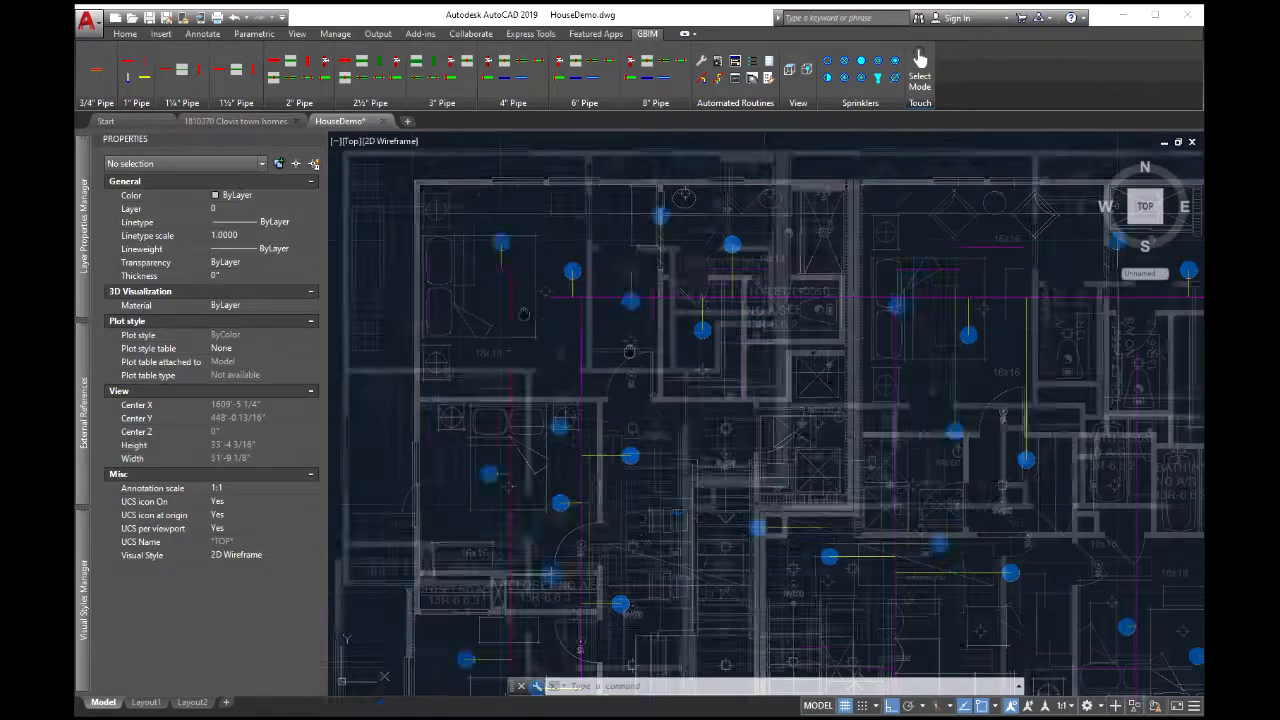
scroll(573, 341, up, 6)
scroll(573, 341, down, 9)
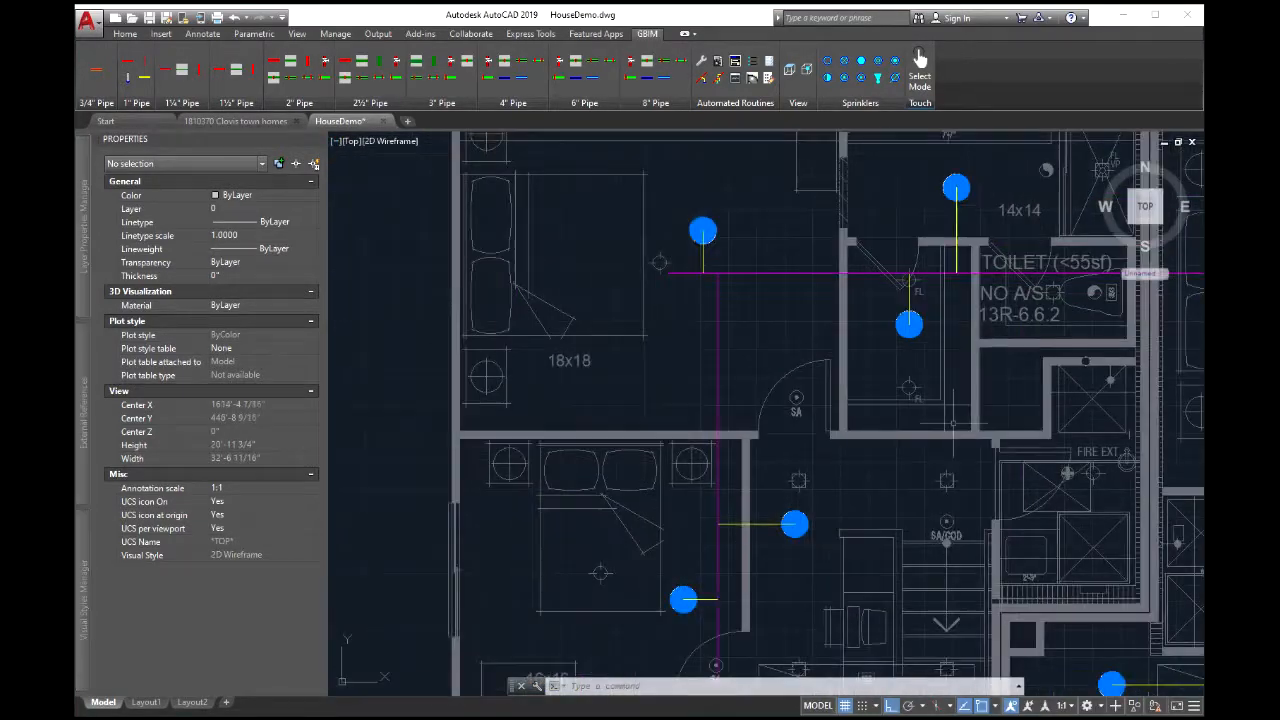
scroll(763, 369, up, 5)
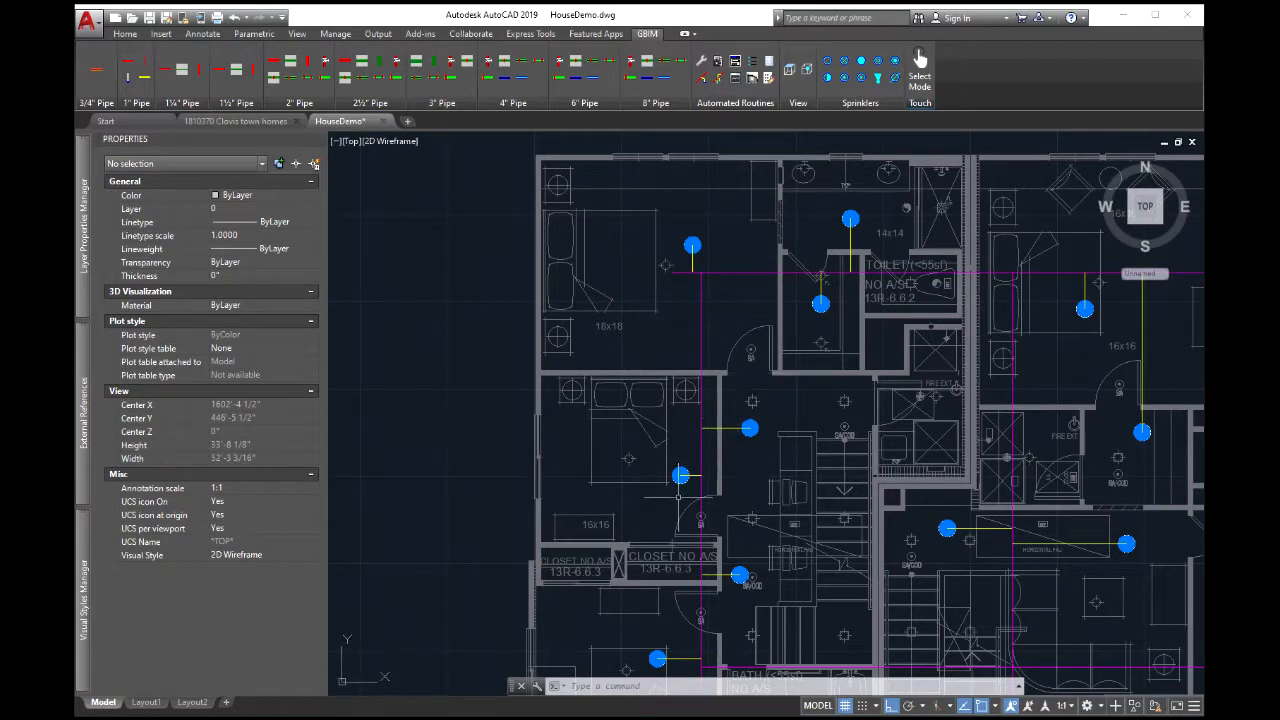
scroll(678, 496, up, 2)
middle_drag(641, 471, 655, 384)
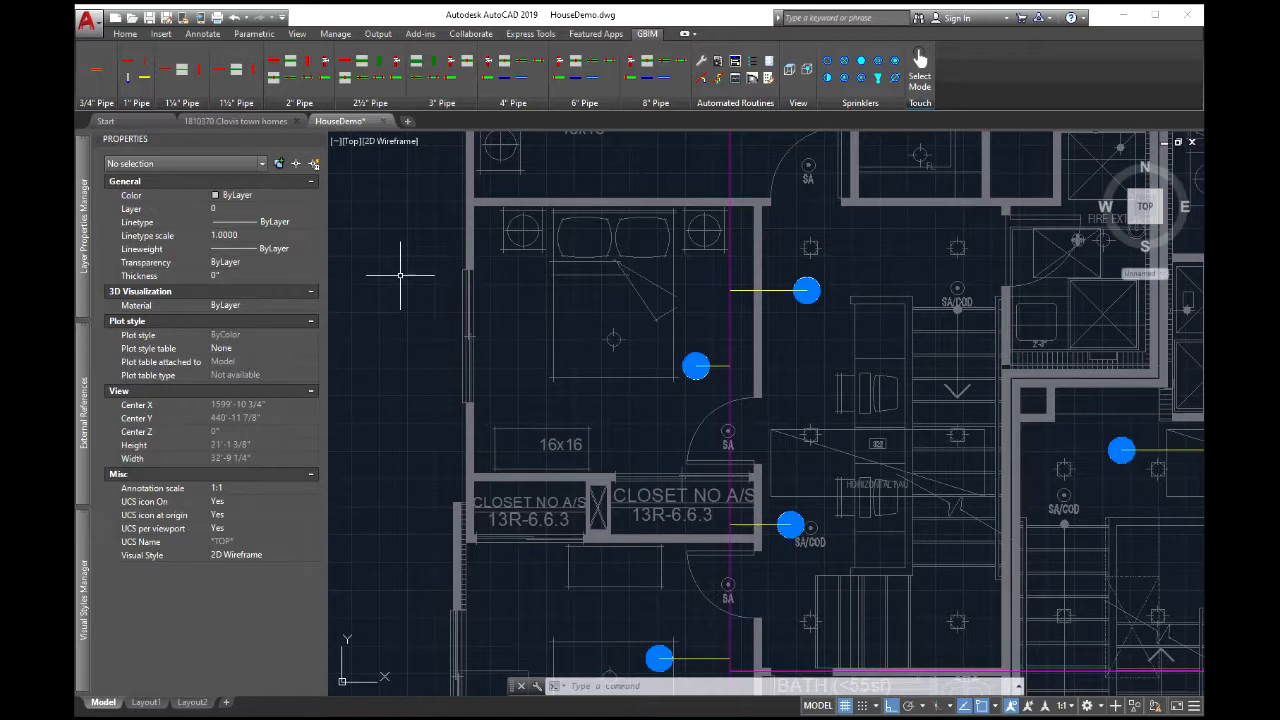
Start a polyline at the 16x16 bedroom's inner corner above the closets and run it along the closet front to the wall end beside the door
text(PL)
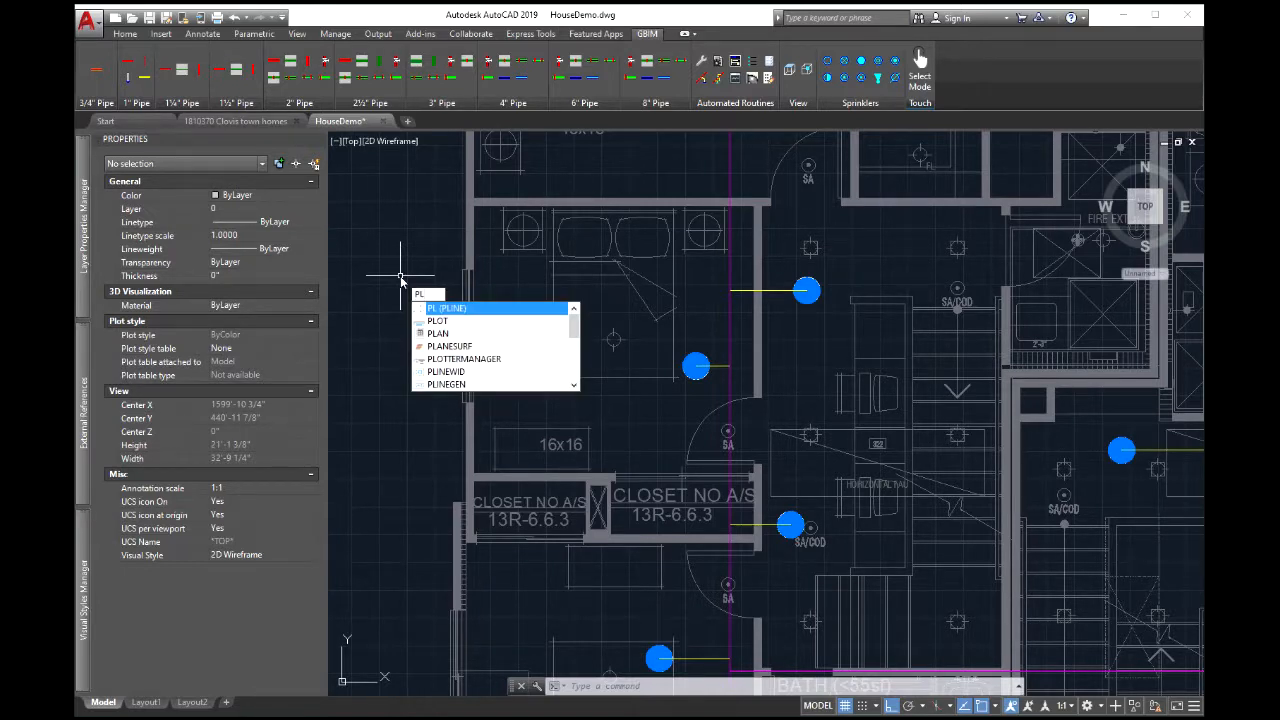
key(Return)
scroll(465, 470, up, 5)
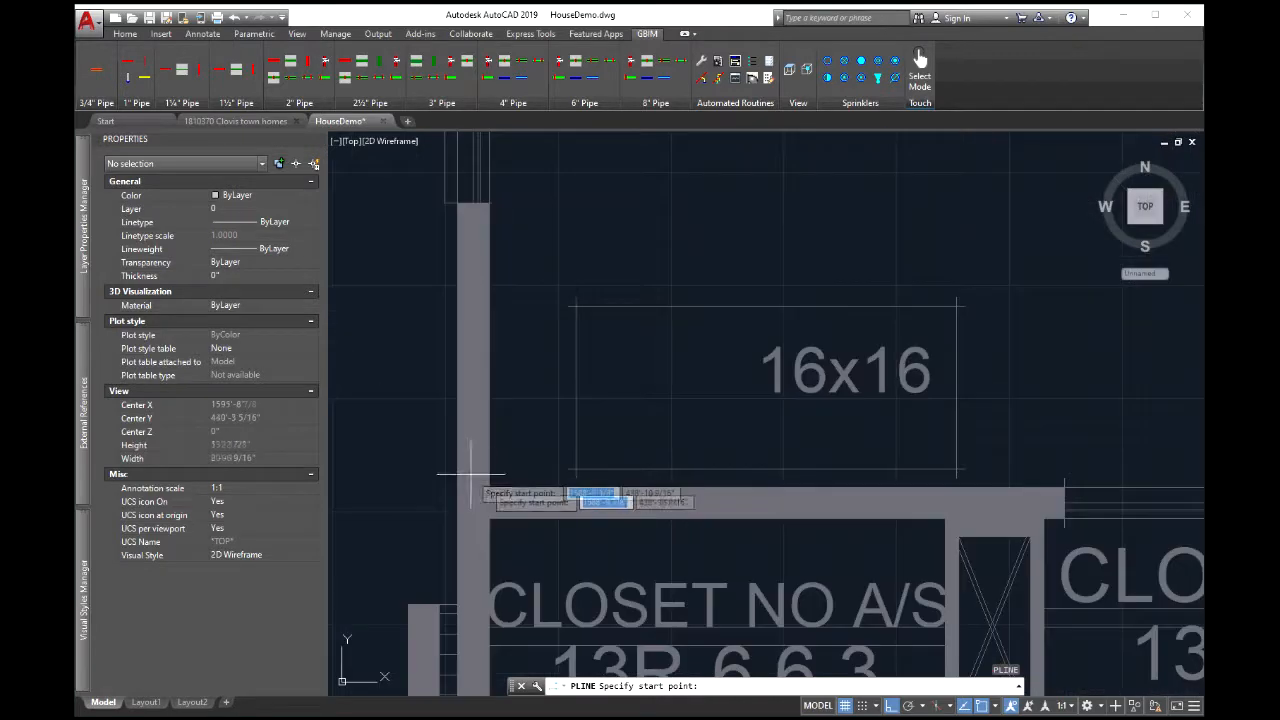
click(488, 488)
scroll(940, 470, down, 4)
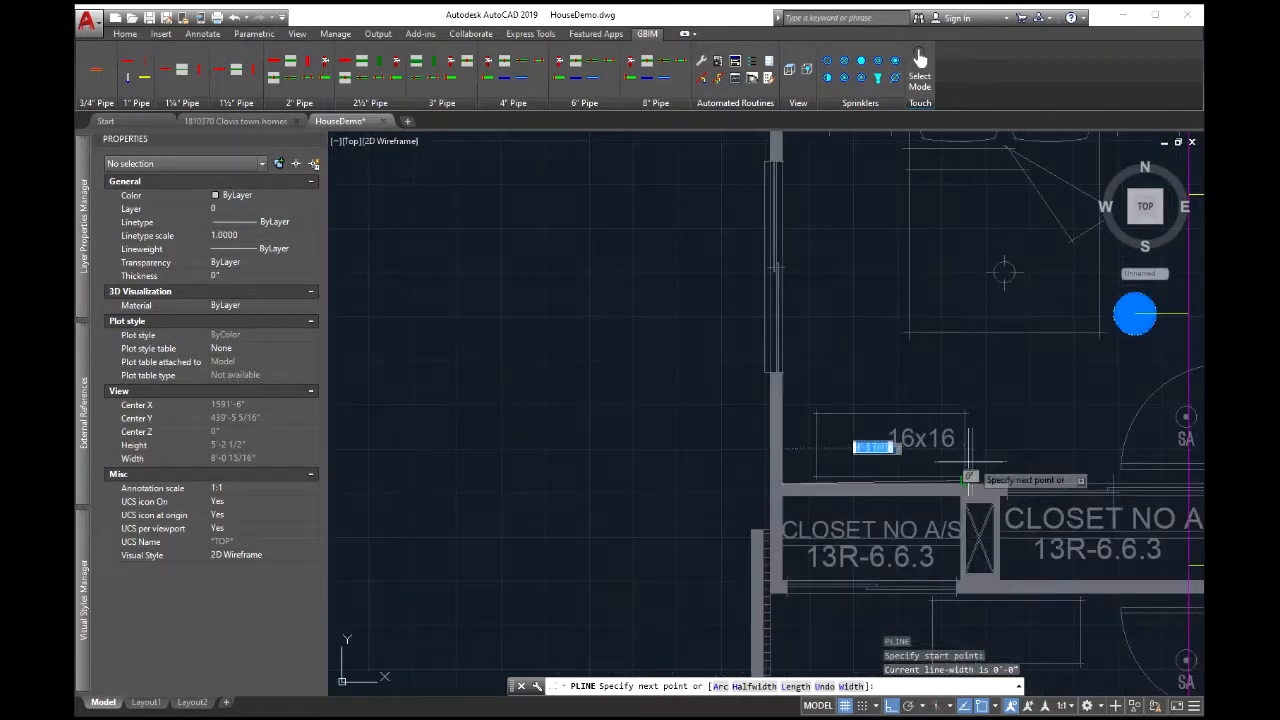
middle_drag(860, 410, 509, 400)
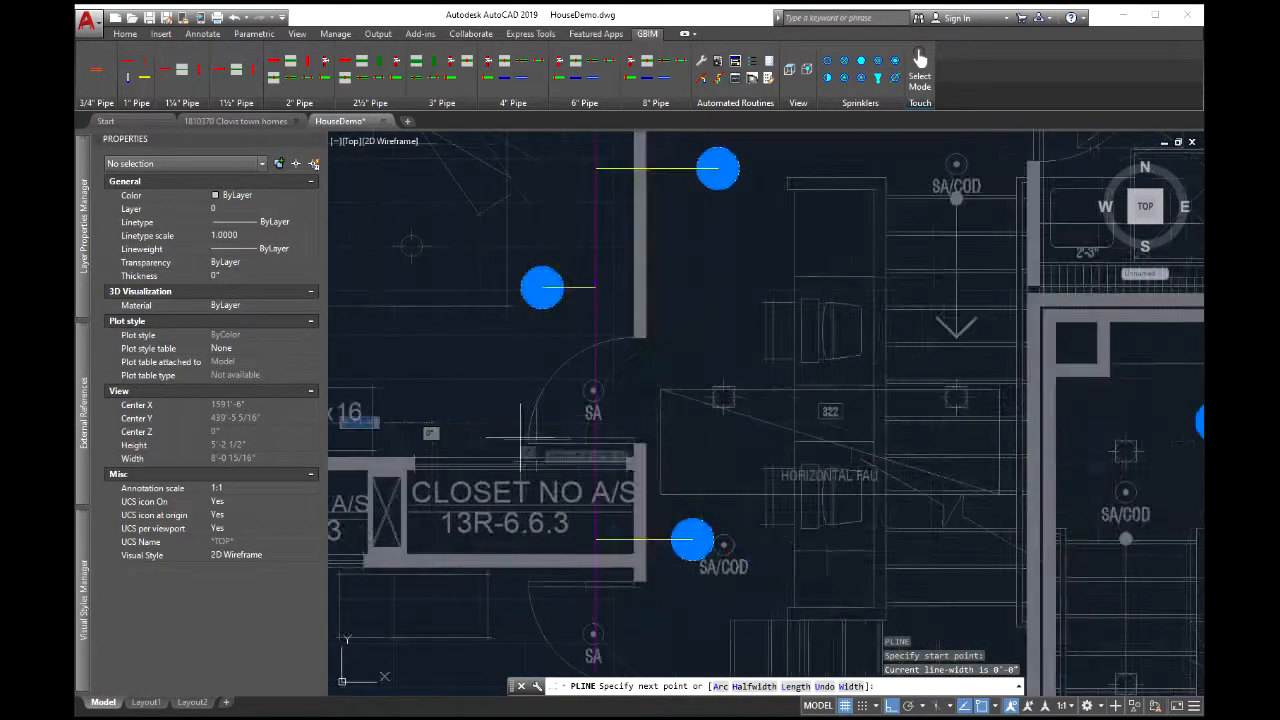
scroll(640, 458, up, 4)
scroll(641, 442, up, 5)
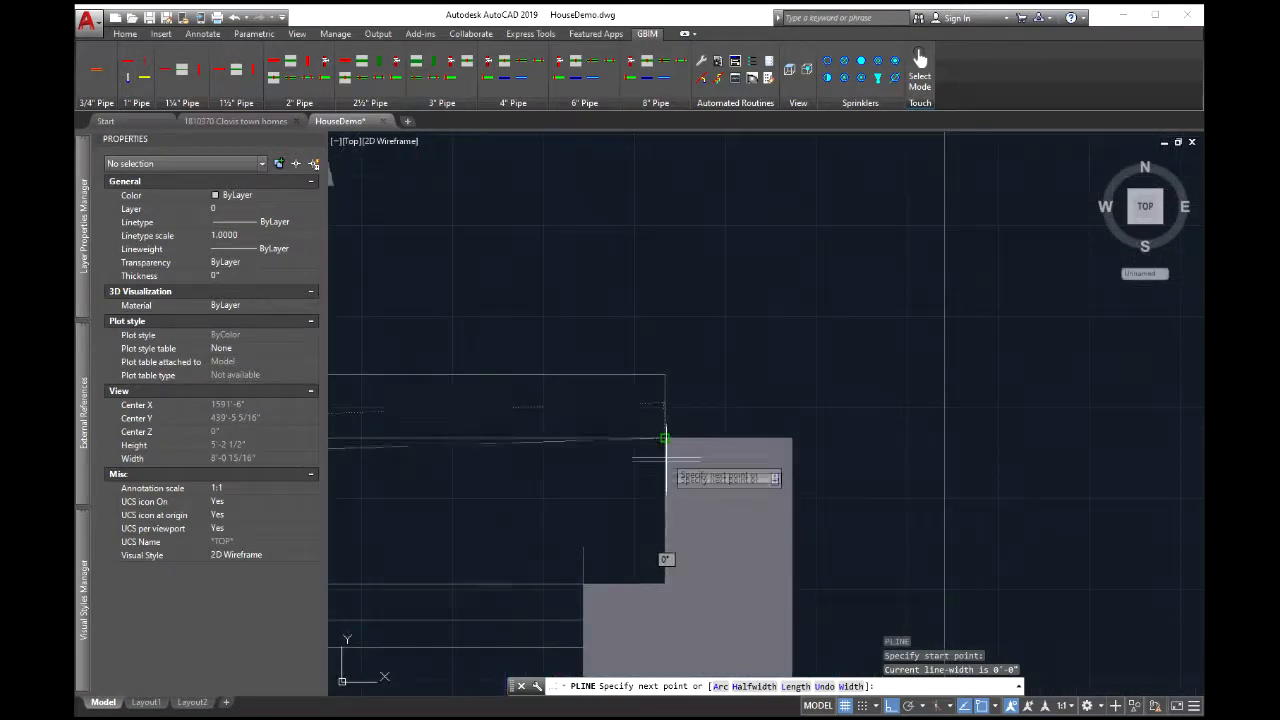
click(681, 437)
Continue the polyline straight up along the bedroom's hallway wall, ending perpendicular to the wall face of the 18x18 bedroom
scroll(670, 420, down, 5)
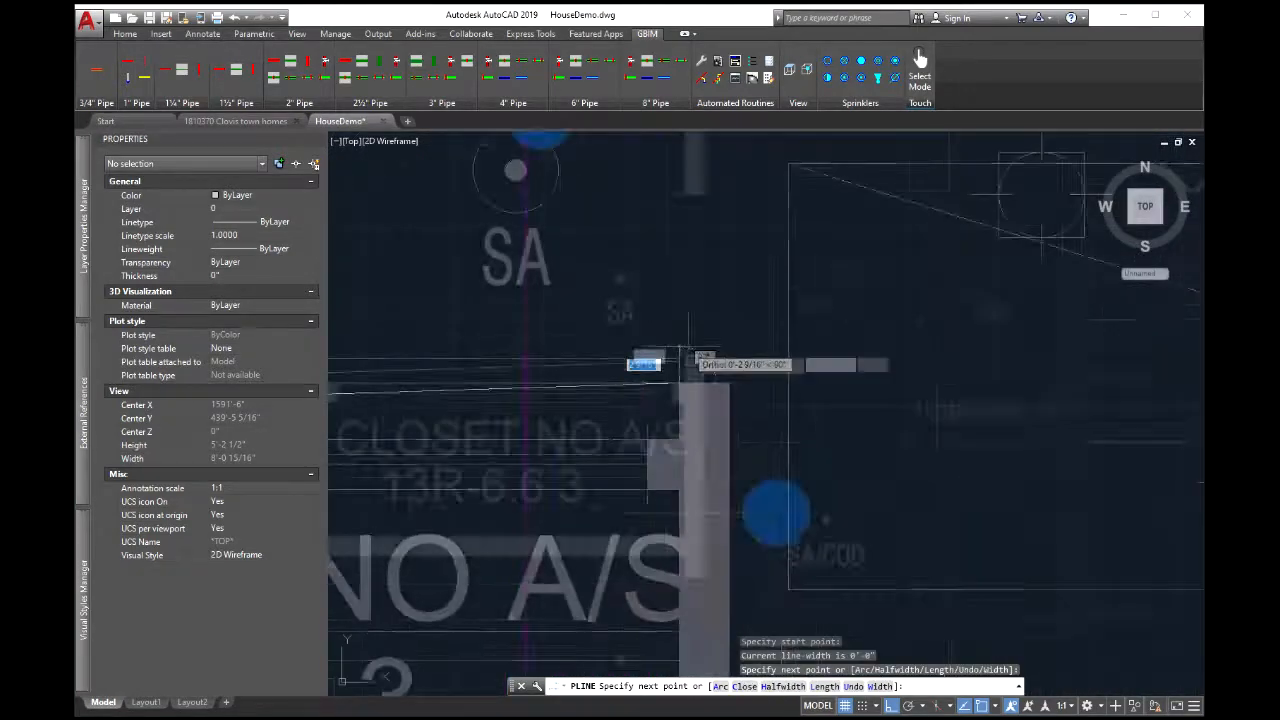
scroll(672, 430, down, 2)
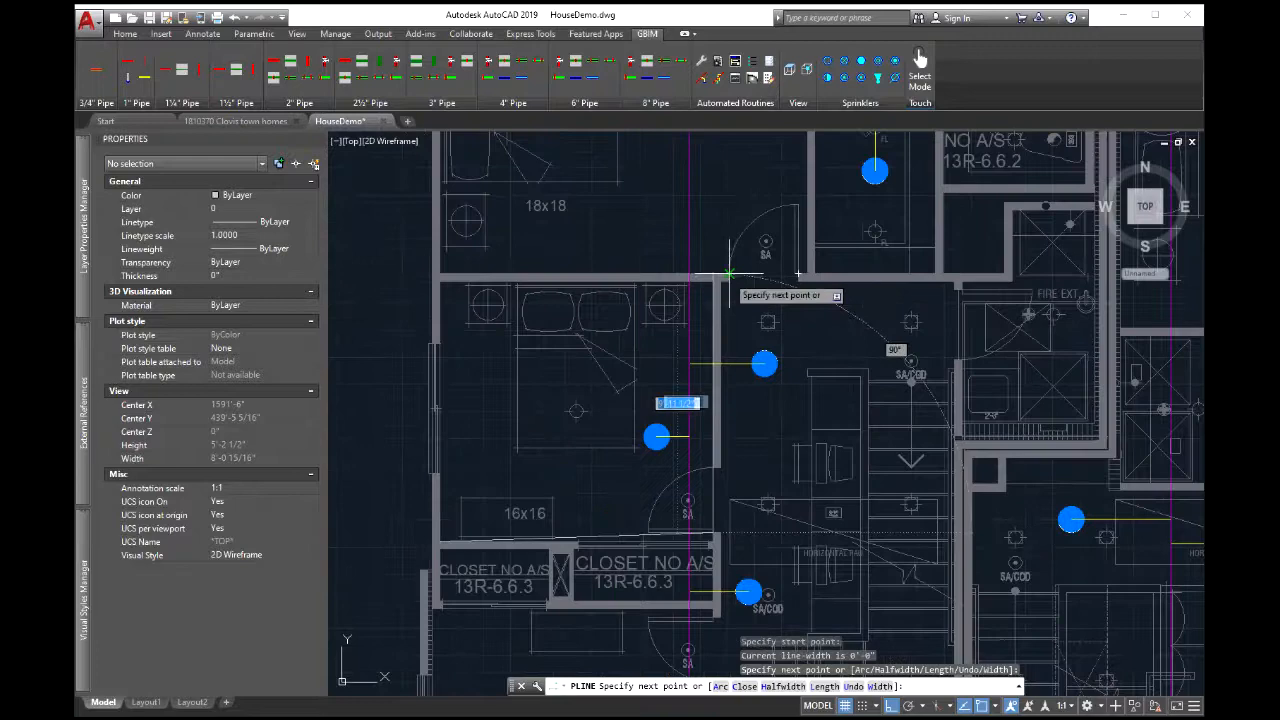
scroll(700, 300, up, 8)
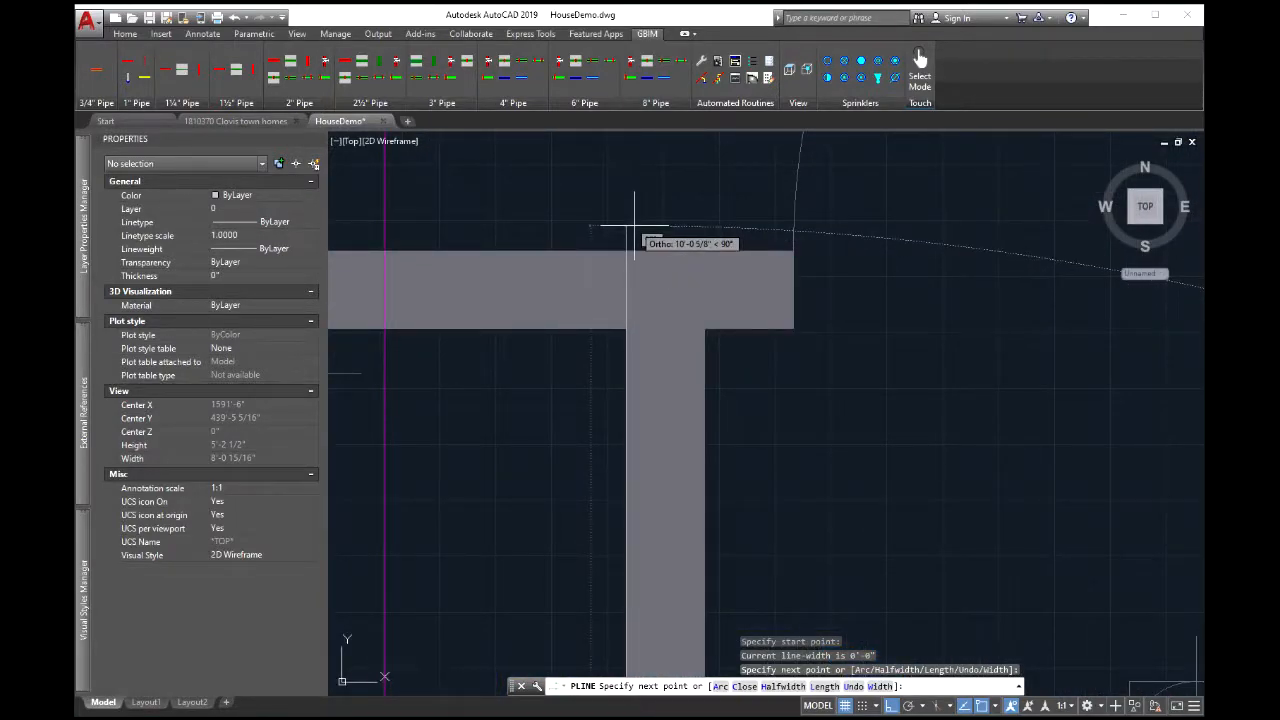
text(per)
key(Return)
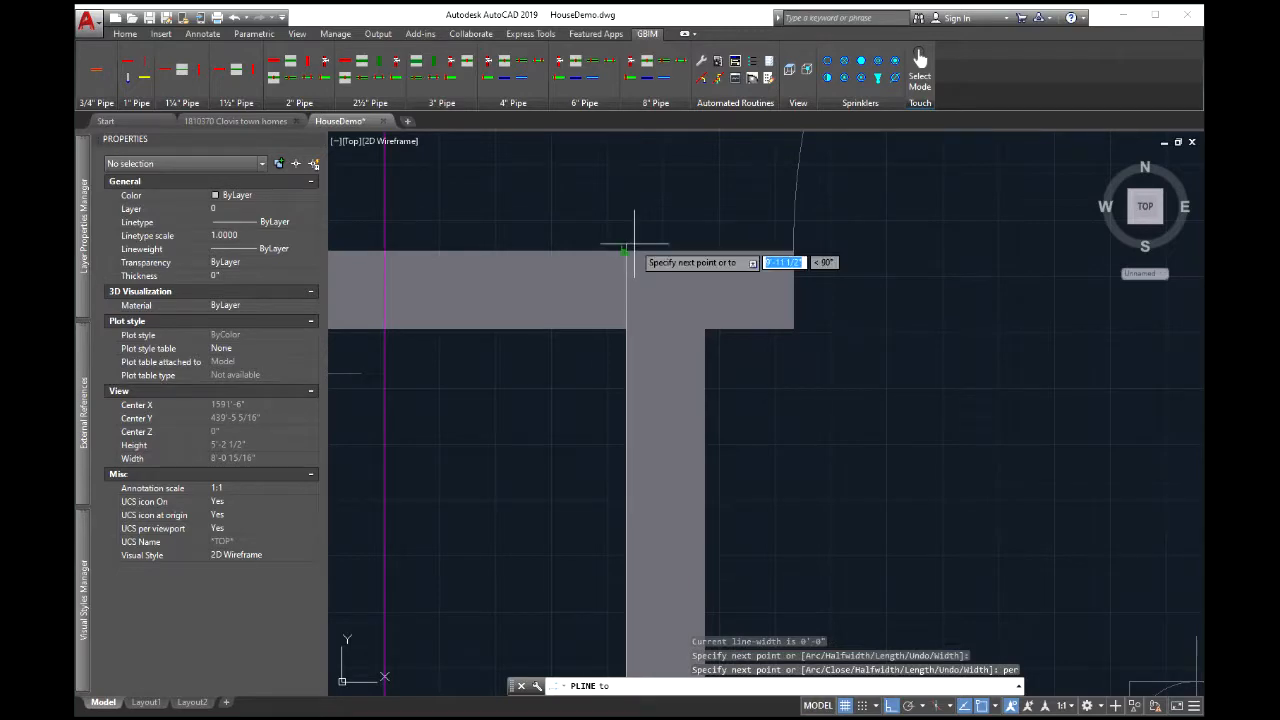
click(632, 245)
Continue the polyline across the 18x18 bedroom's doorway to the lower inner wall corner and up to the bedroom's upper inner corner
scroll(918, 240, down, 4)
middle_drag(918, 240, 547, 336)
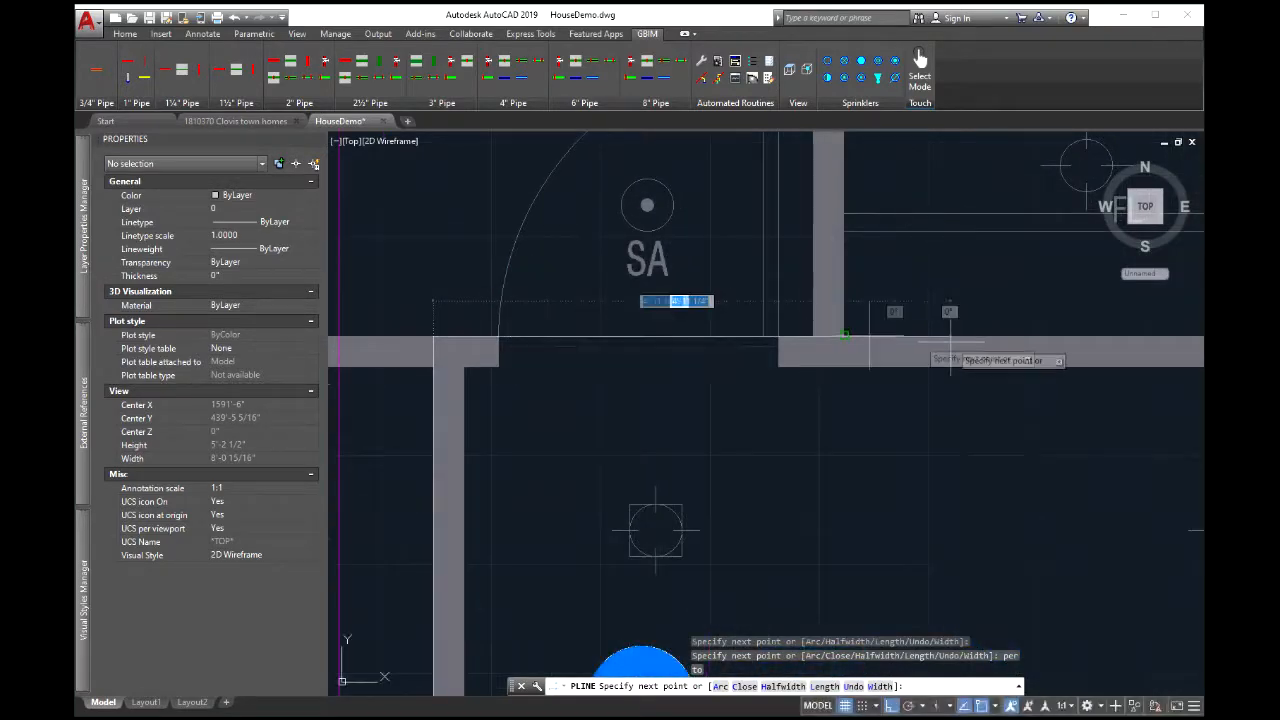
click(812, 336)
scroll(813, 231, down, 5)
middle_drag(813, 231, 827, 572)
mouse_move(806, 307)
middle_down()
mouse_move(814, 426)
mouse_move(850, 575)
middle_up()
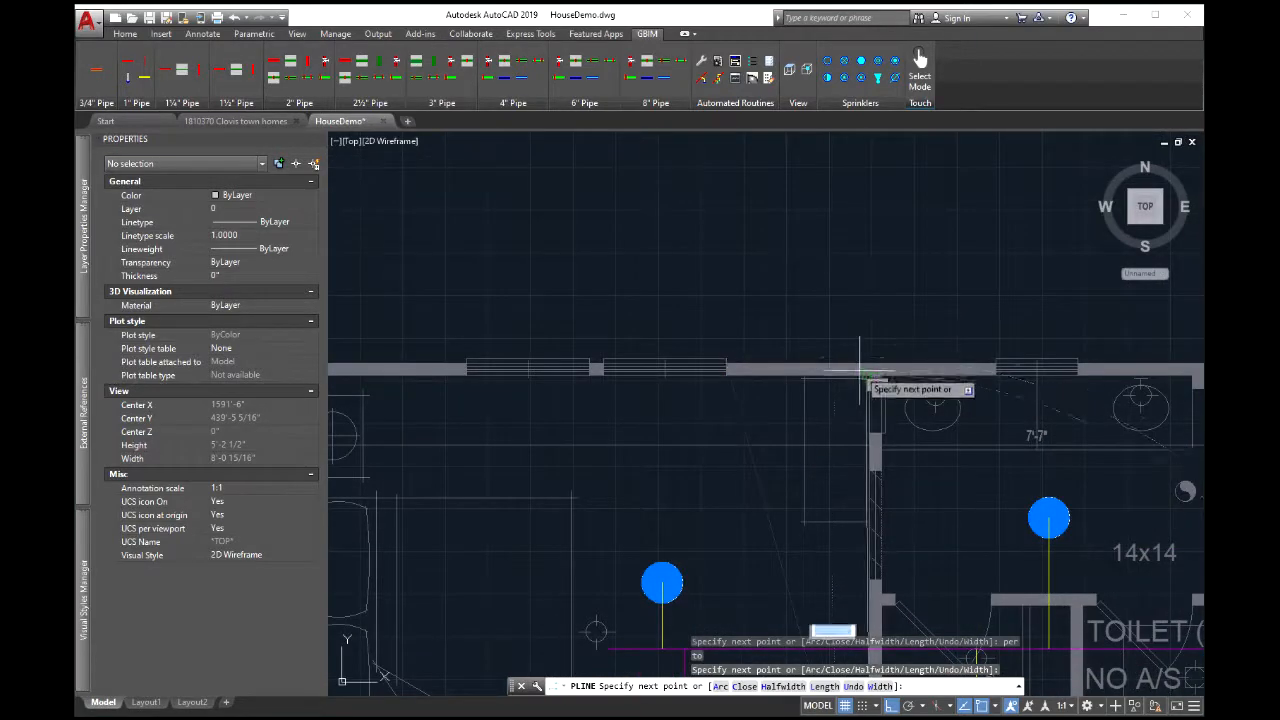
scroll(855, 370, up, 8)
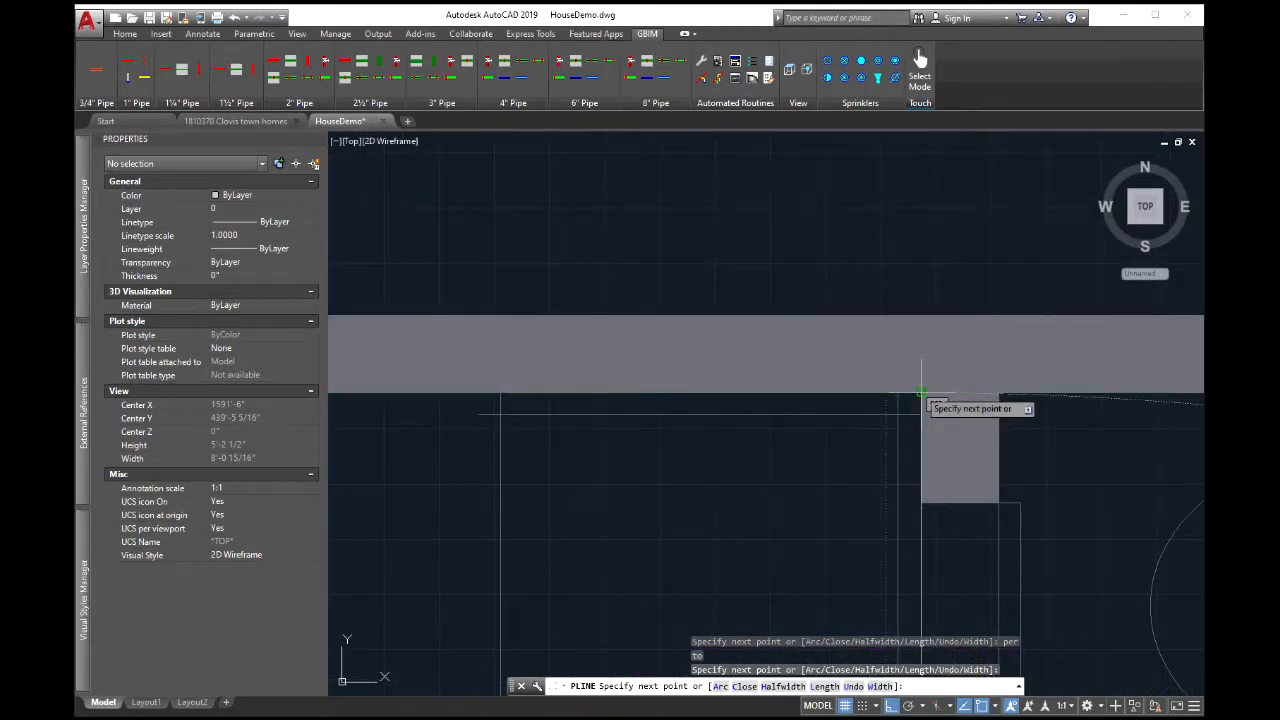
click(921, 393)
Run the polyline along the 18x18 bedroom's upper wall to the outer corner and close it at its start point
scroll(809, 383, down, 7)
scroll(611, 323, up, 3)
click(877, 281)
scroll(880, 425, down, 6)
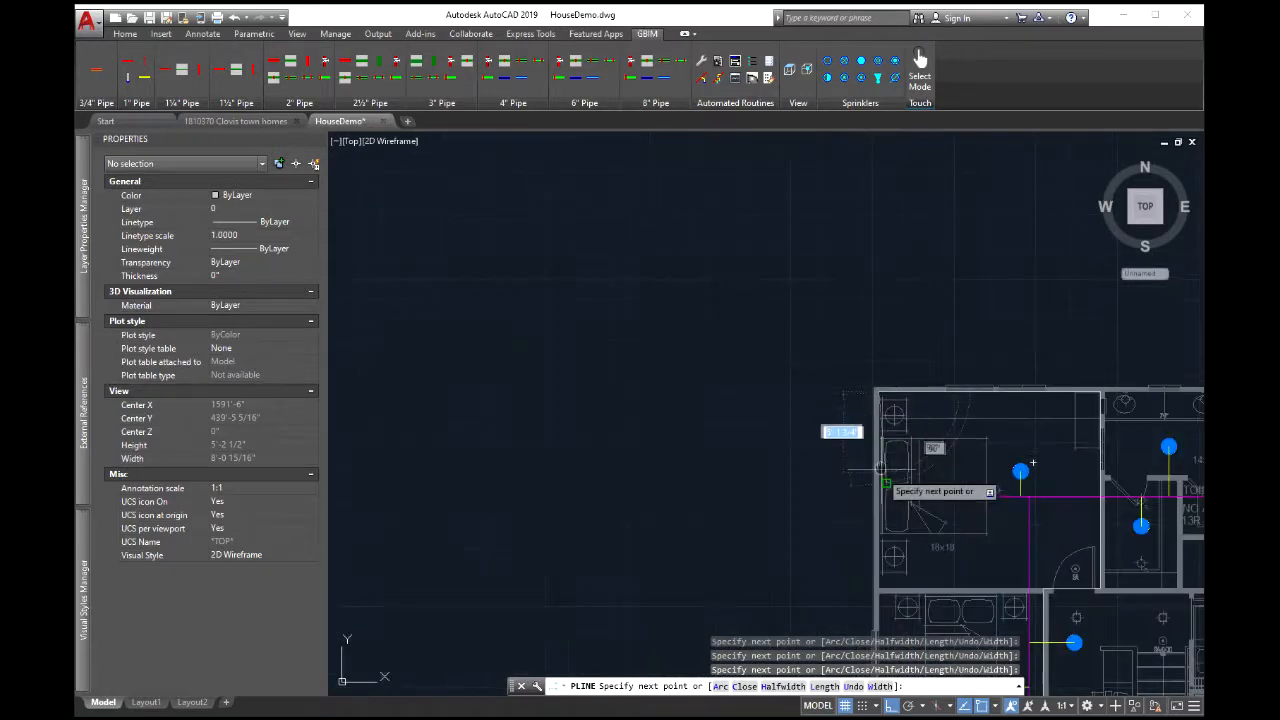
scroll(880, 470, up, 3)
scroll(815, 400, up, 4)
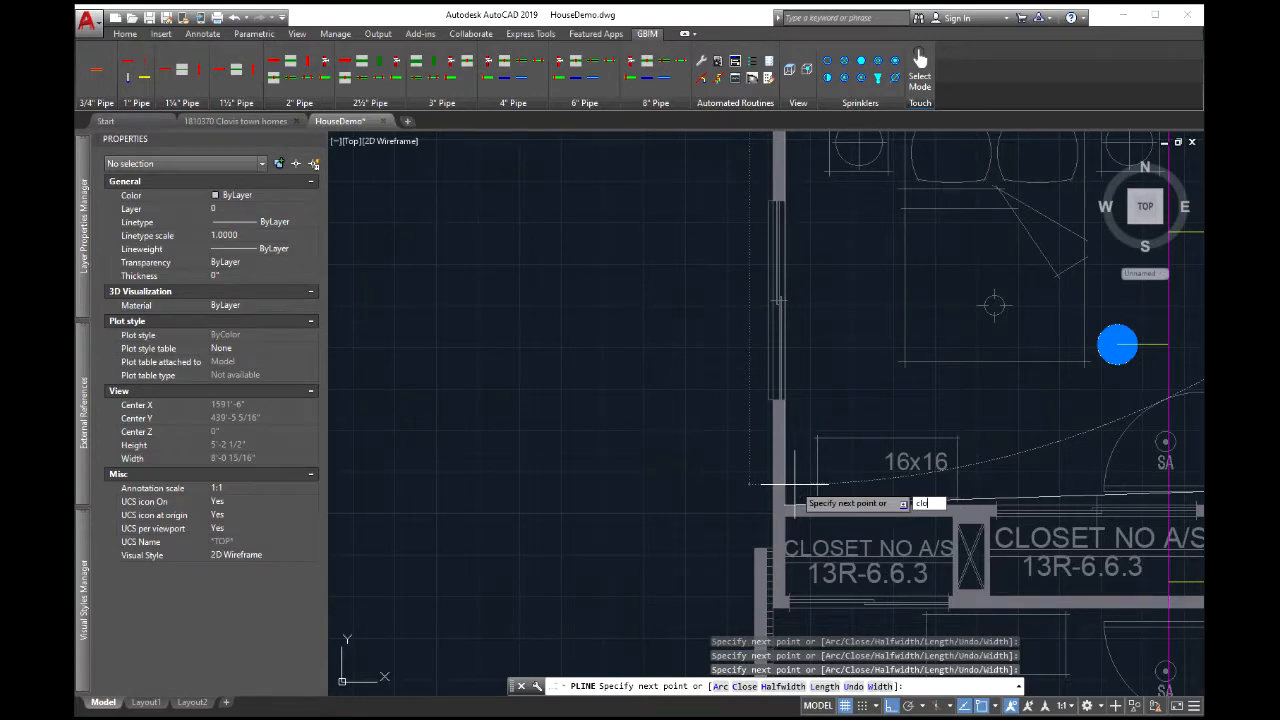
key(Return)
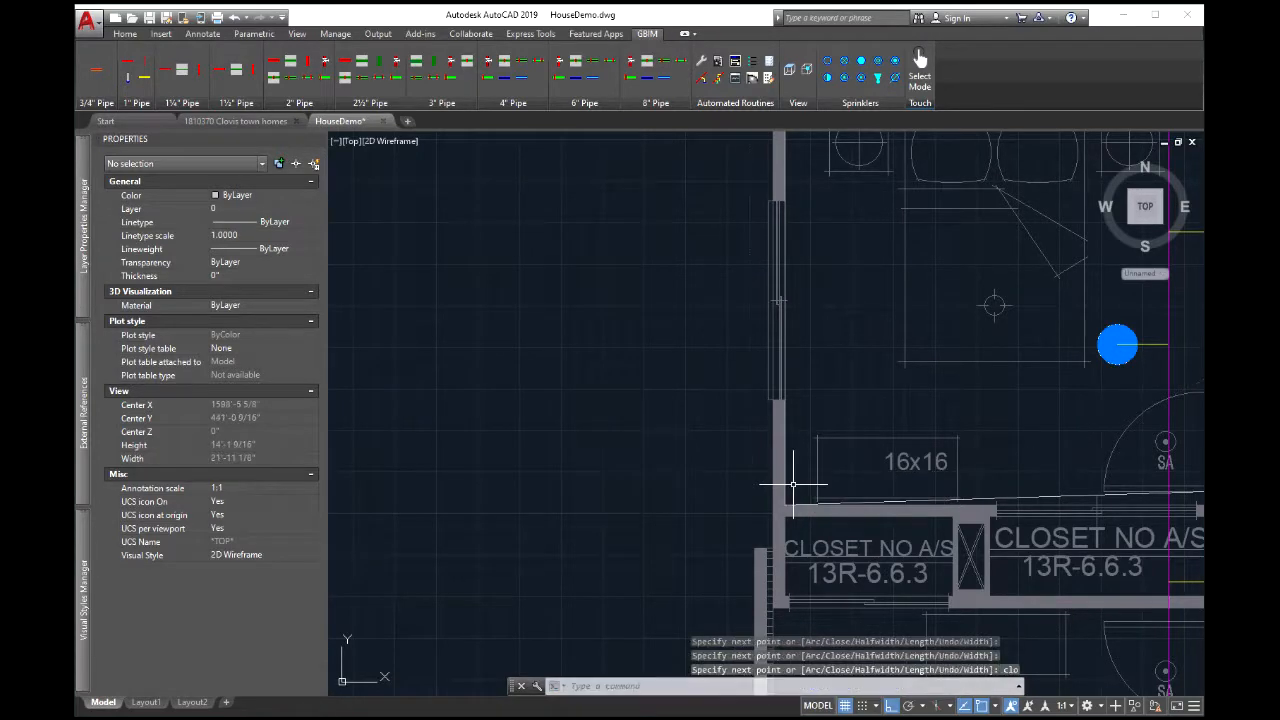
Assign the closed bedroom polyline to the GBIMConstruction layer and clear the selection
middle_drag(949, 487, 747, 467)
key(Escape)
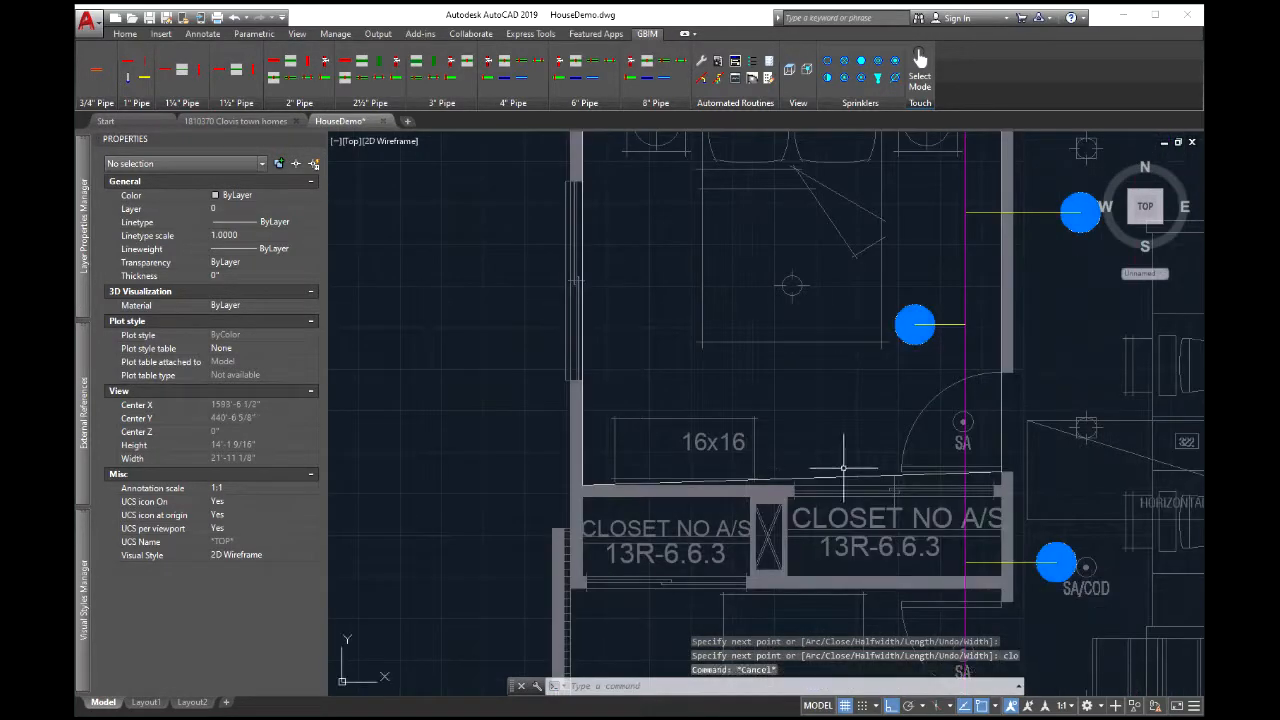
key(Escape)
click(845, 476)
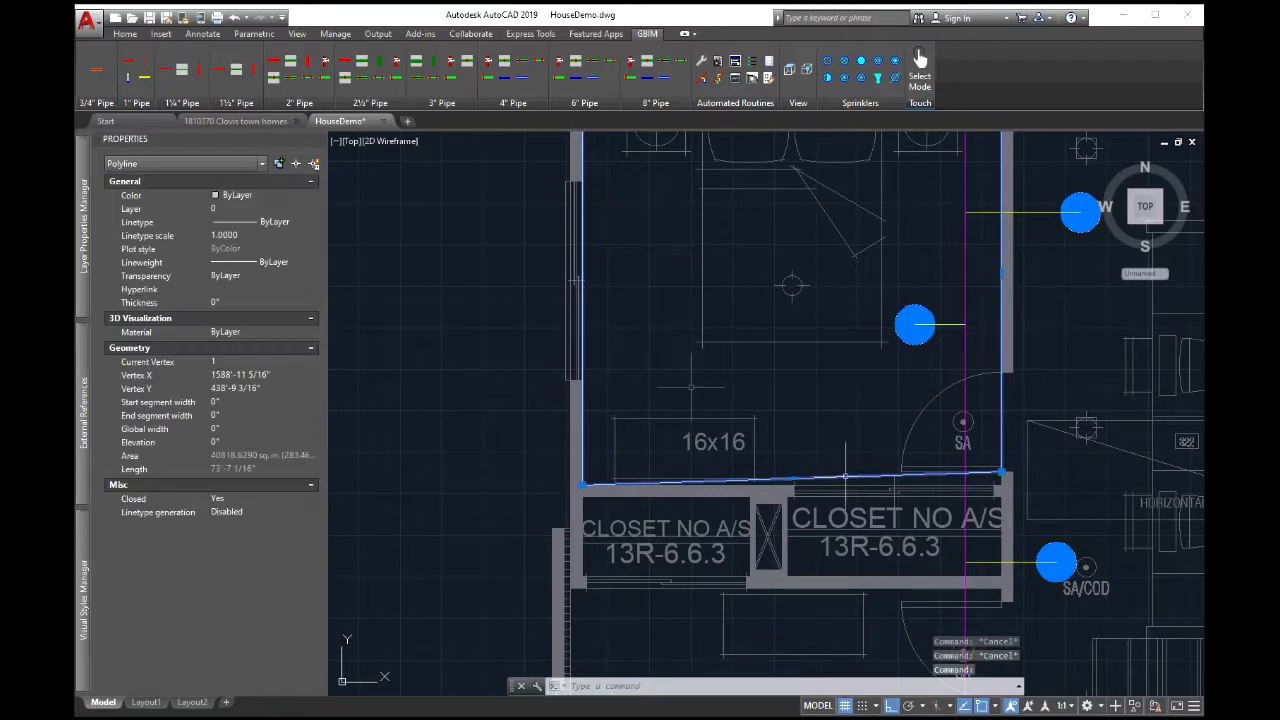
click(314, 210)
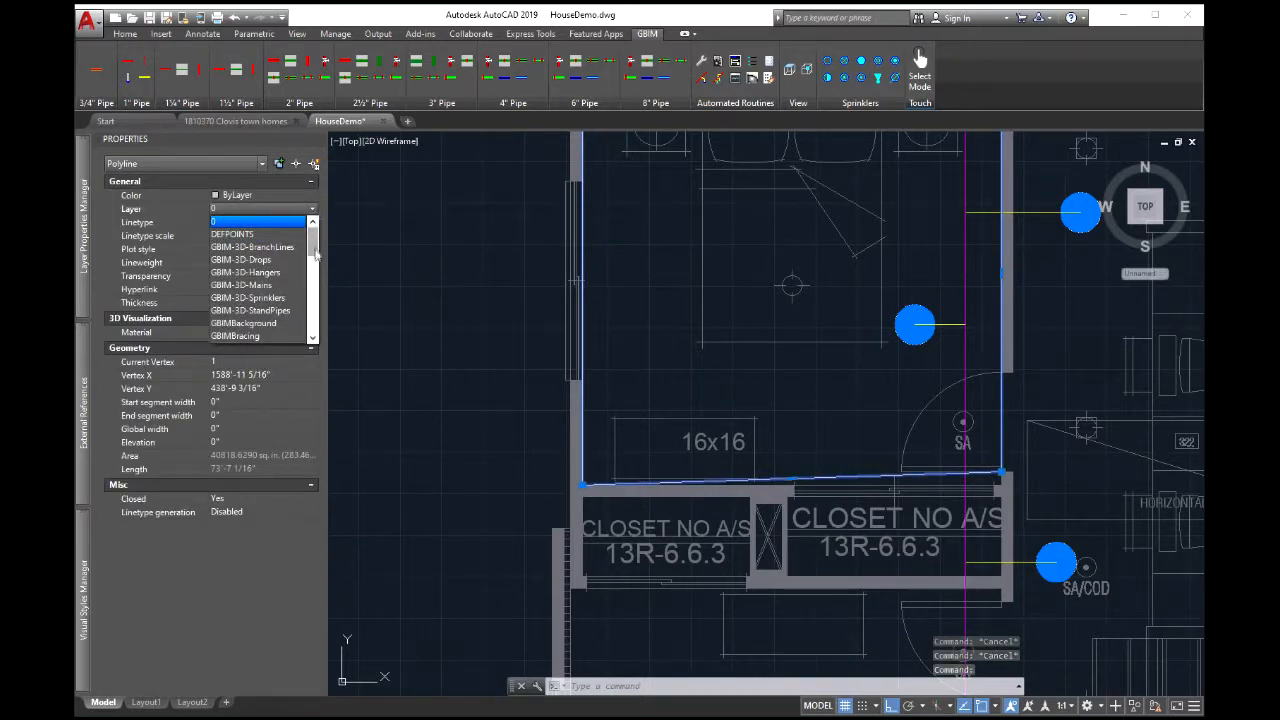
drag(312, 249, 312, 262)
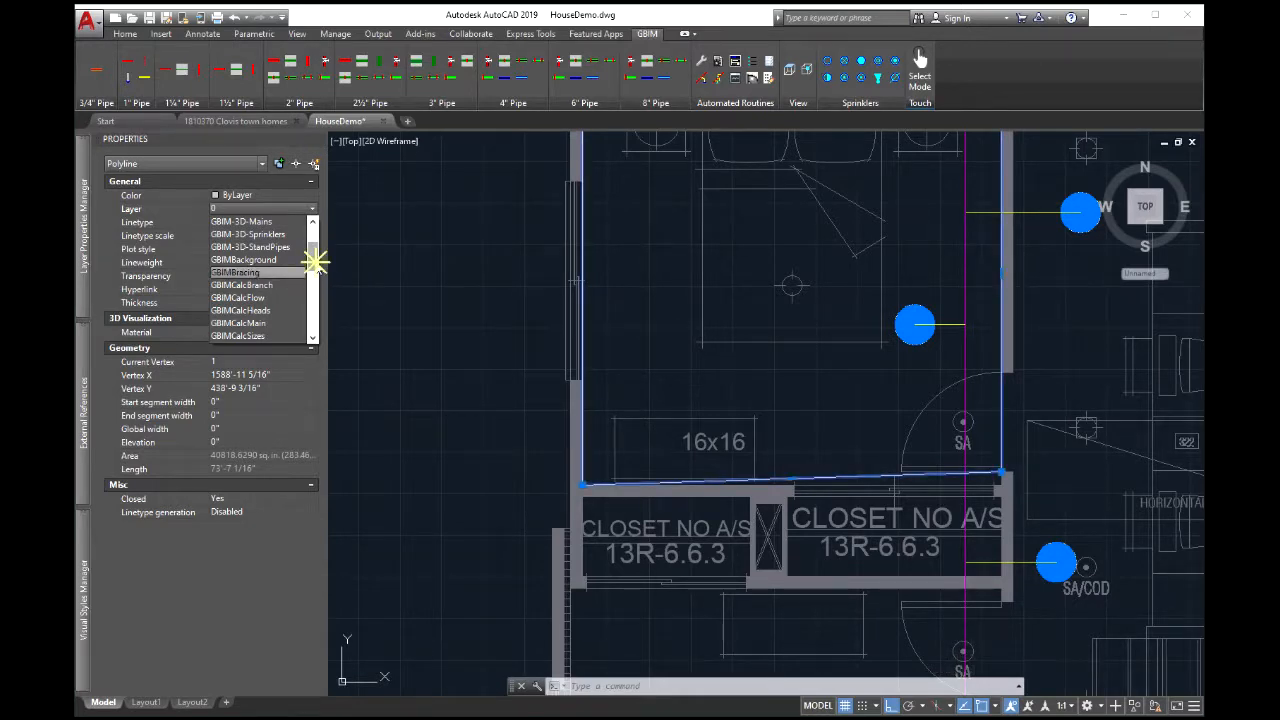
drag(315, 262, 315, 270)
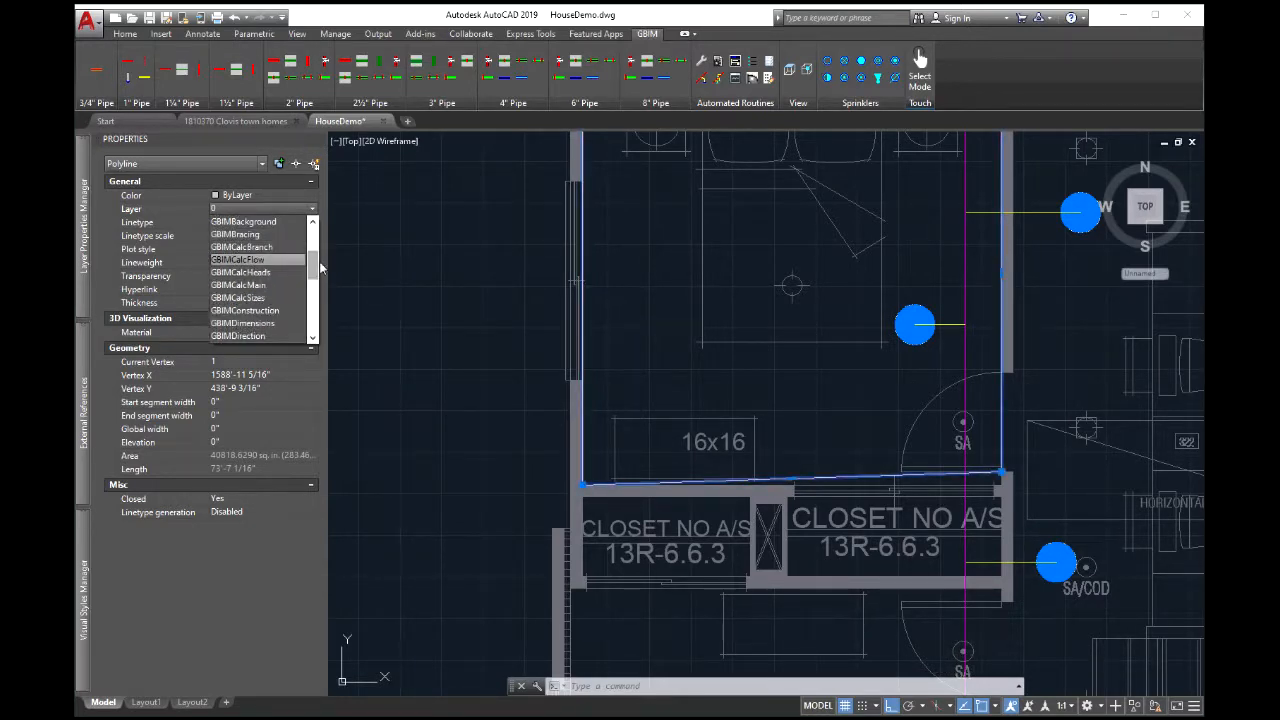
click(282, 319)
click(462, 328)
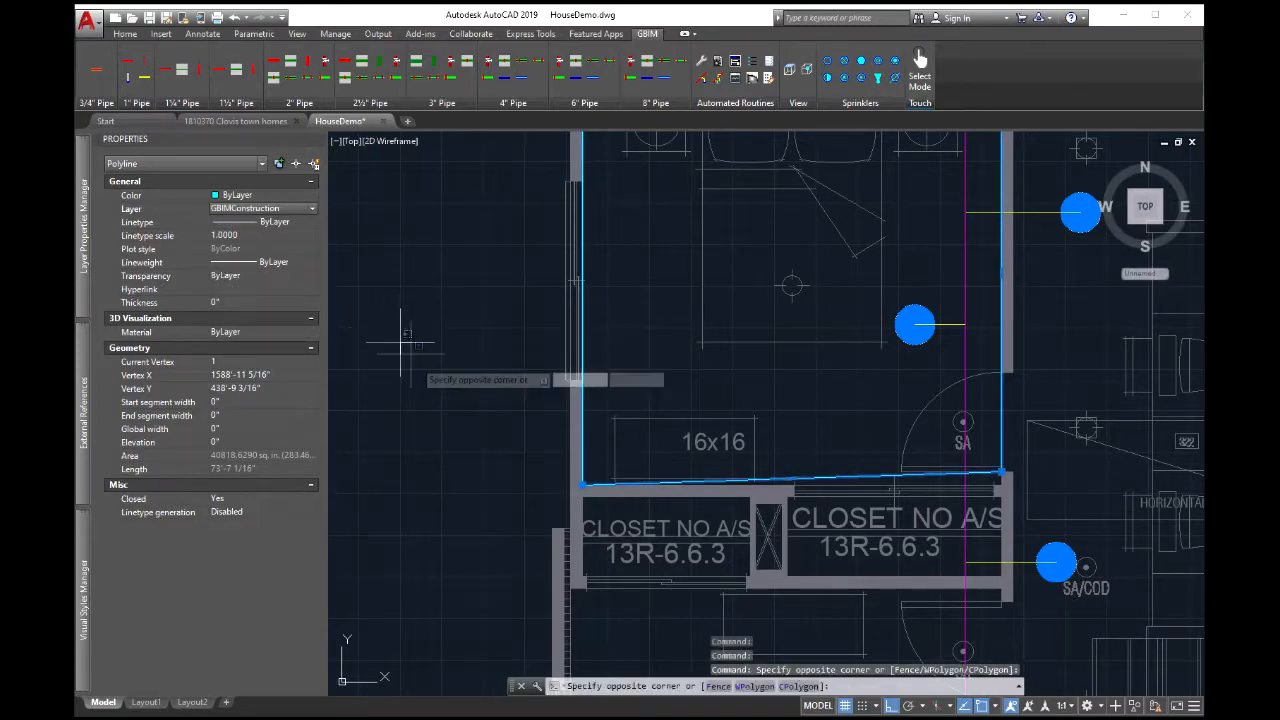
key(Escape)
key(Escape)
Make GBIMConstruction the current layer for new objects
mouse_move(82, 250)
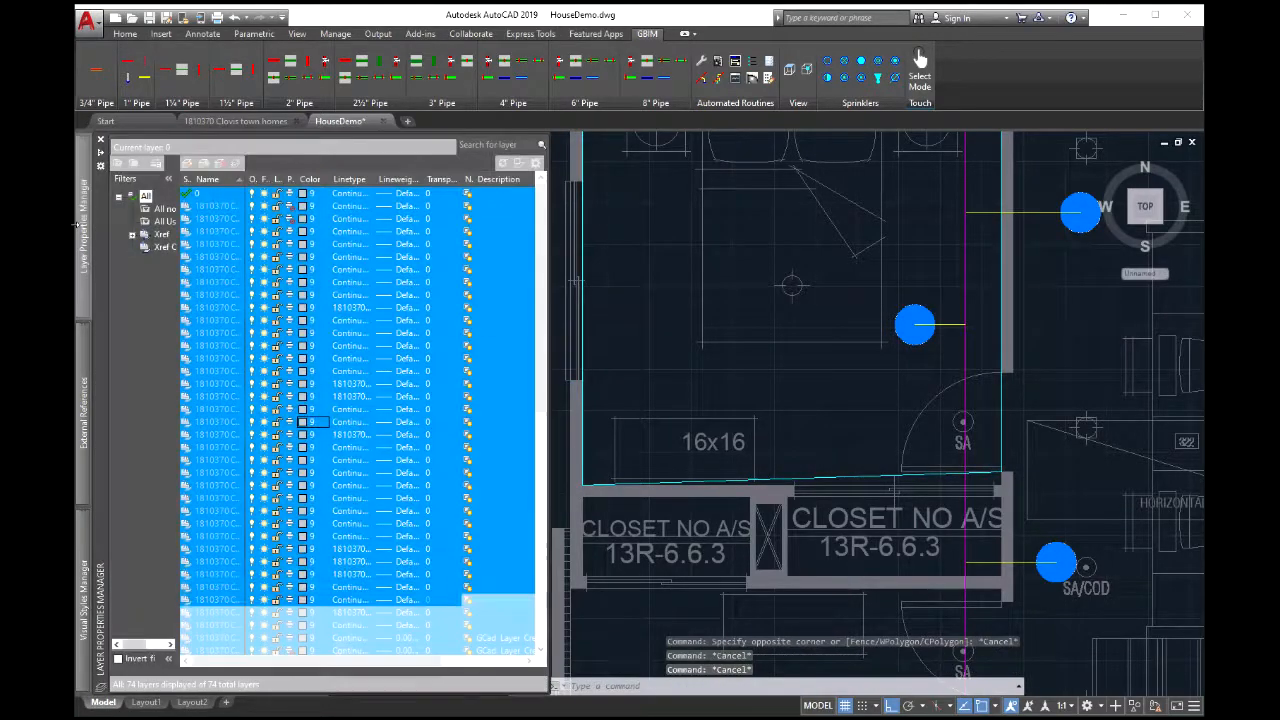
scroll(341, 380, down, 6)
scroll(334, 400, down, 1)
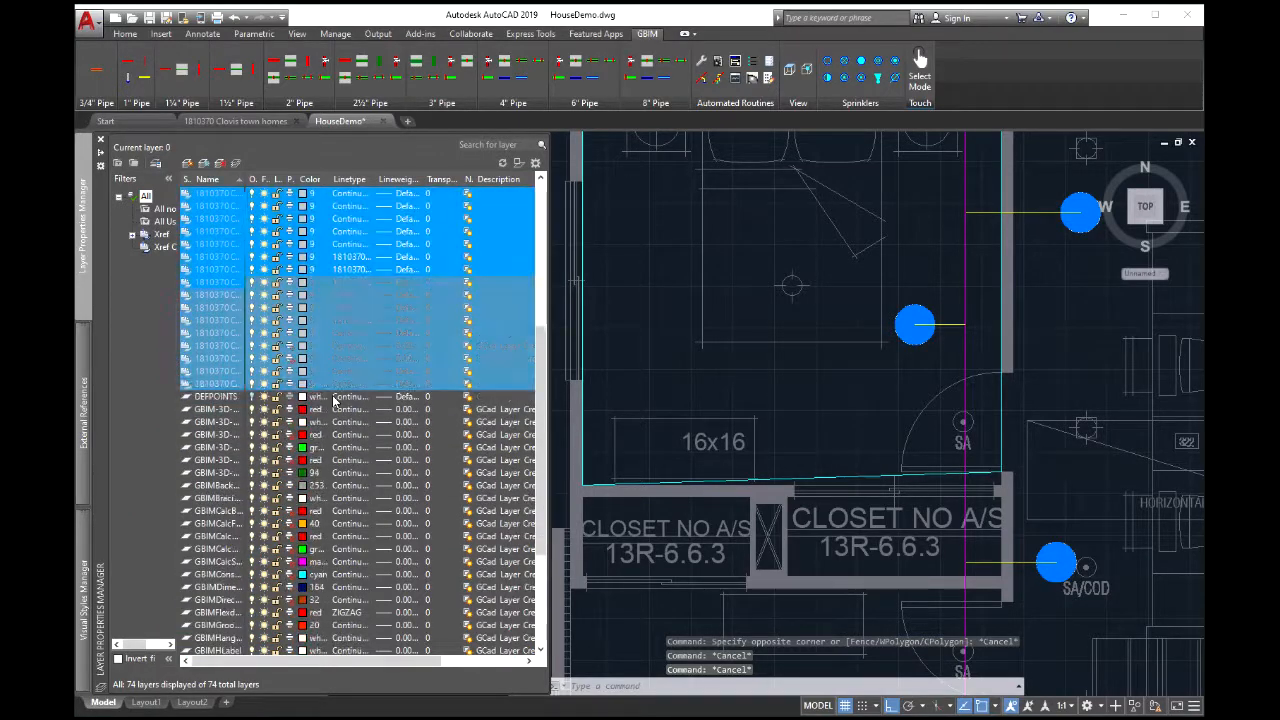
double_click(218, 575)
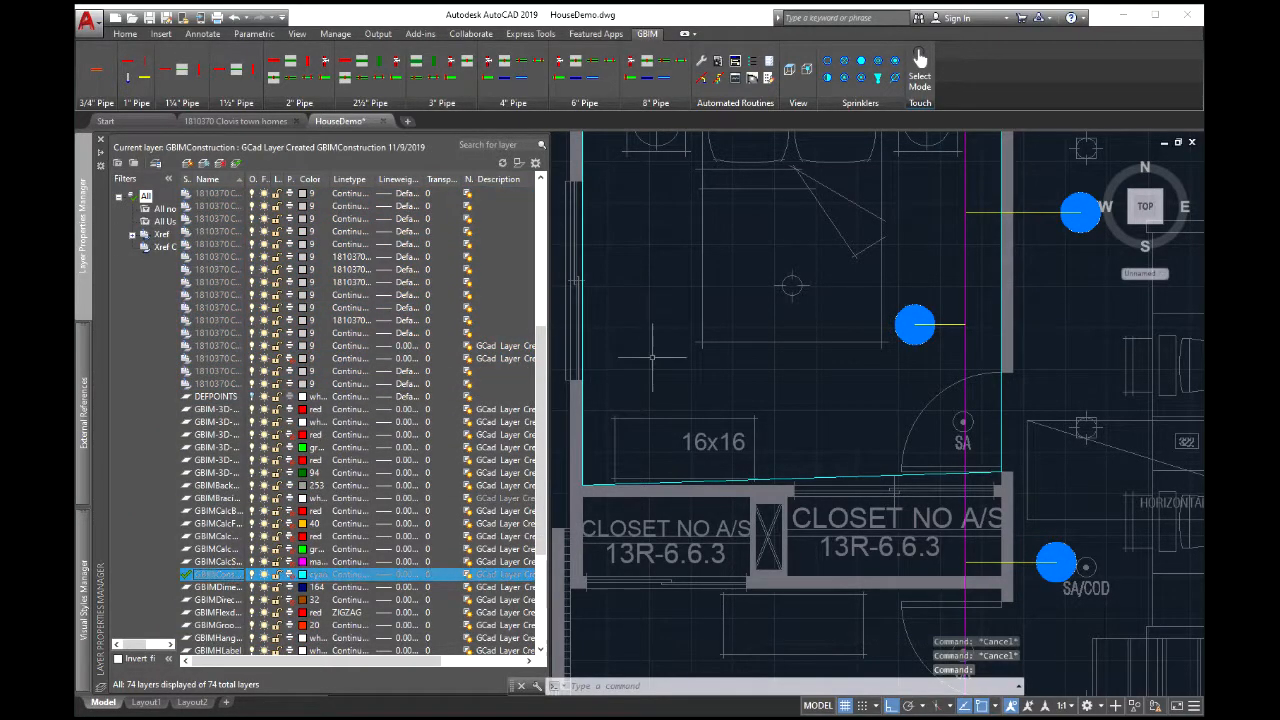
click(675, 381)
key(Escape)
key(Escape)
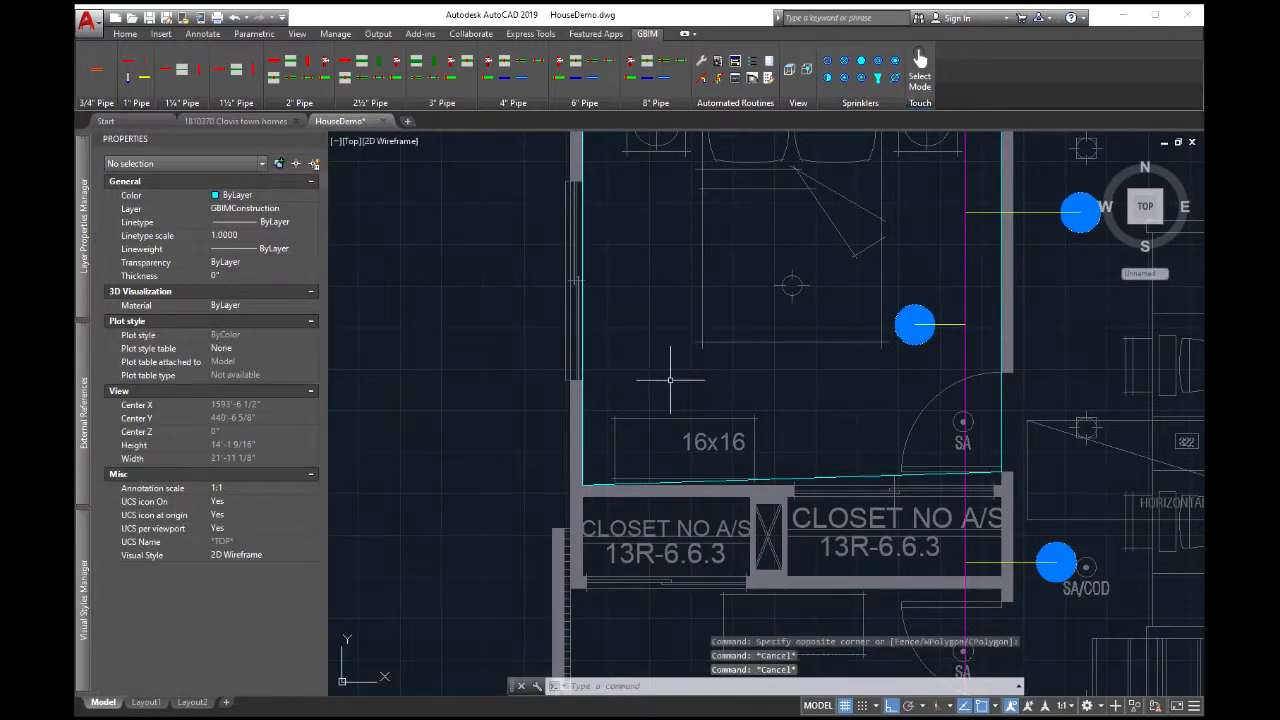
Draw a short horizontal test line below the bed in the 16x16 bedroom and delete it
text(l)
key(Return)
click(666, 373)
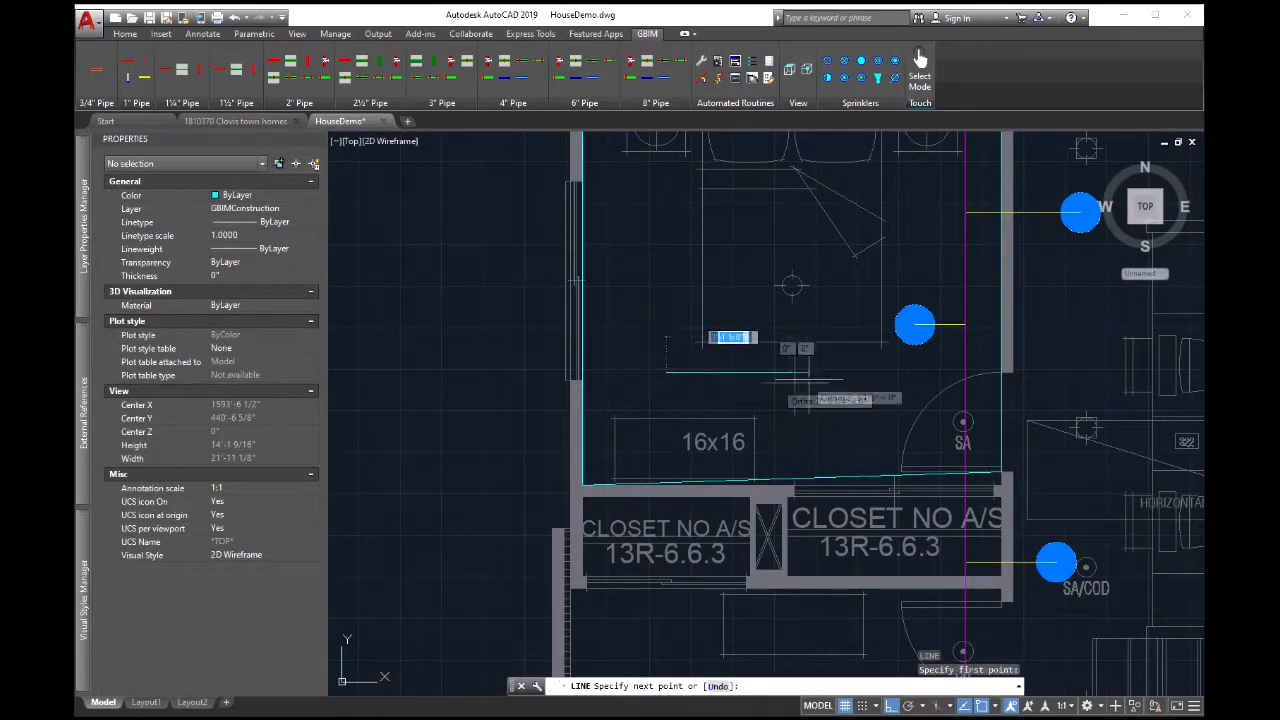
click(806, 375)
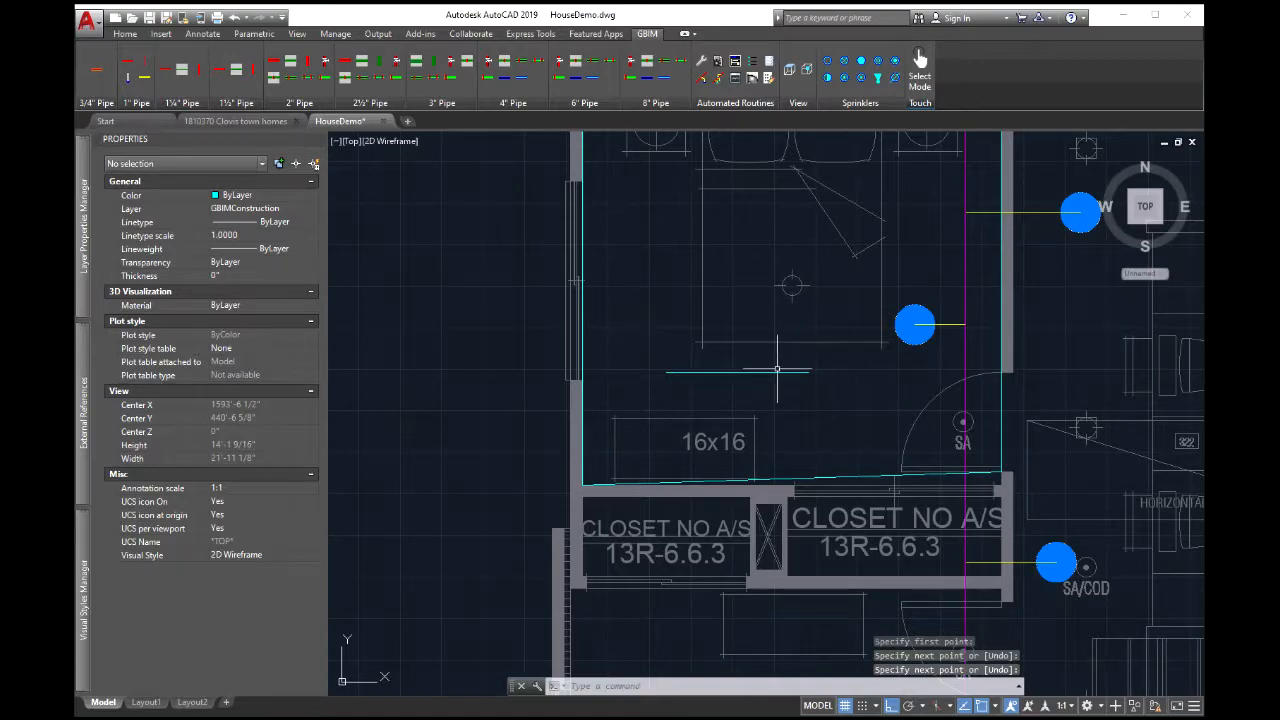
key(Return)
click(777, 370)
key(Delete)
Assign the closed polyline around the two bedrooms to the GBIMNodeLabels layer and clear the selection
scroll(760, 480, down, 8)
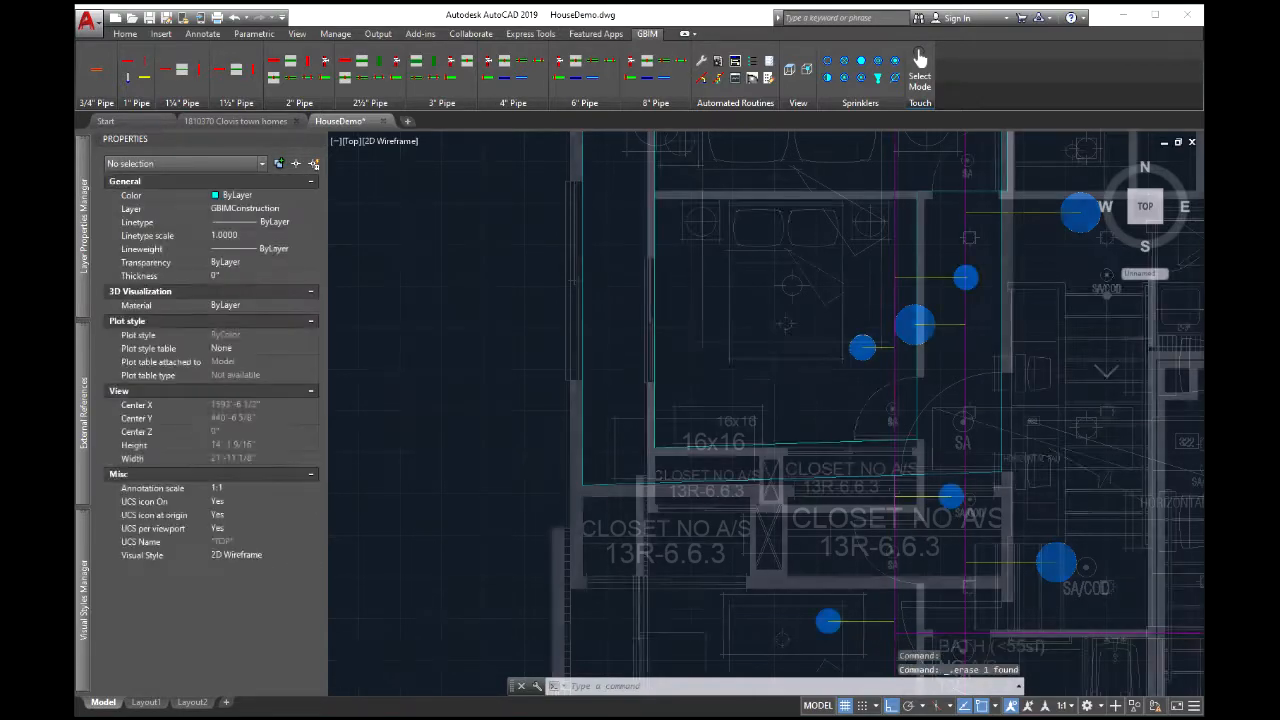
scroll(838, 400, up, 6)
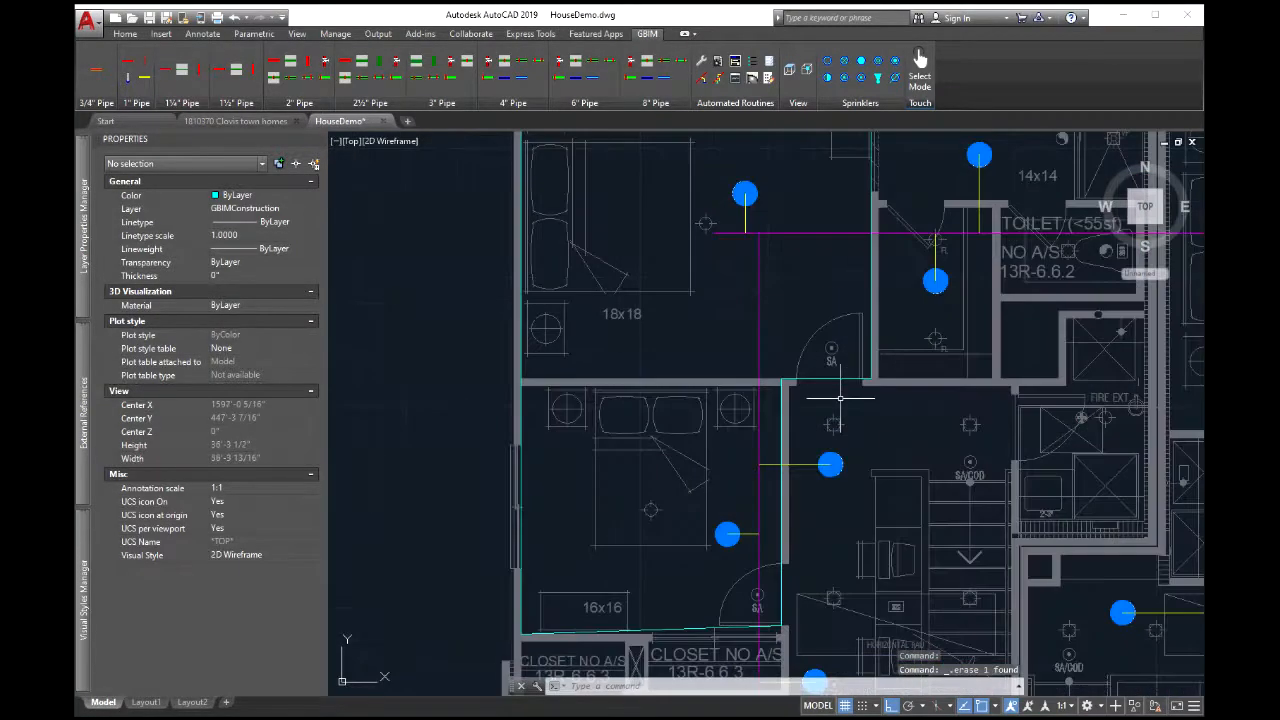
scroll(797, 384, up, 2)
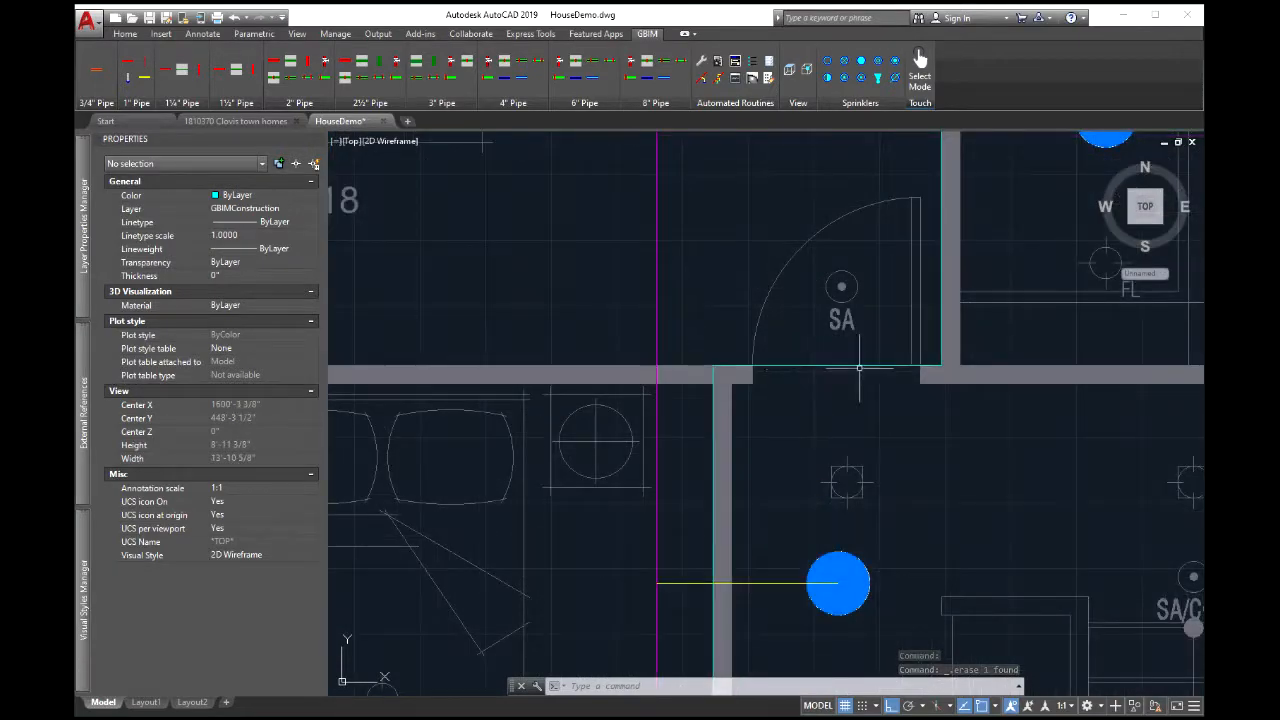
scroll(814, 355, up, 4)
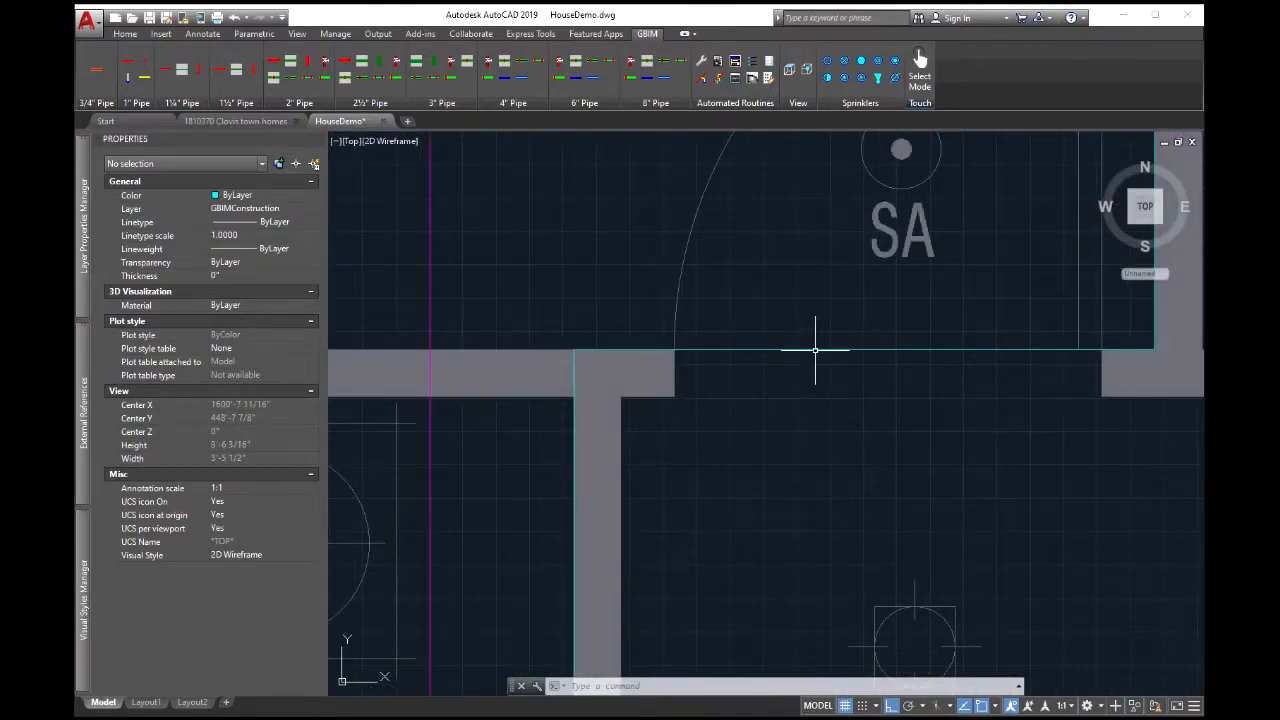
click(815, 350)
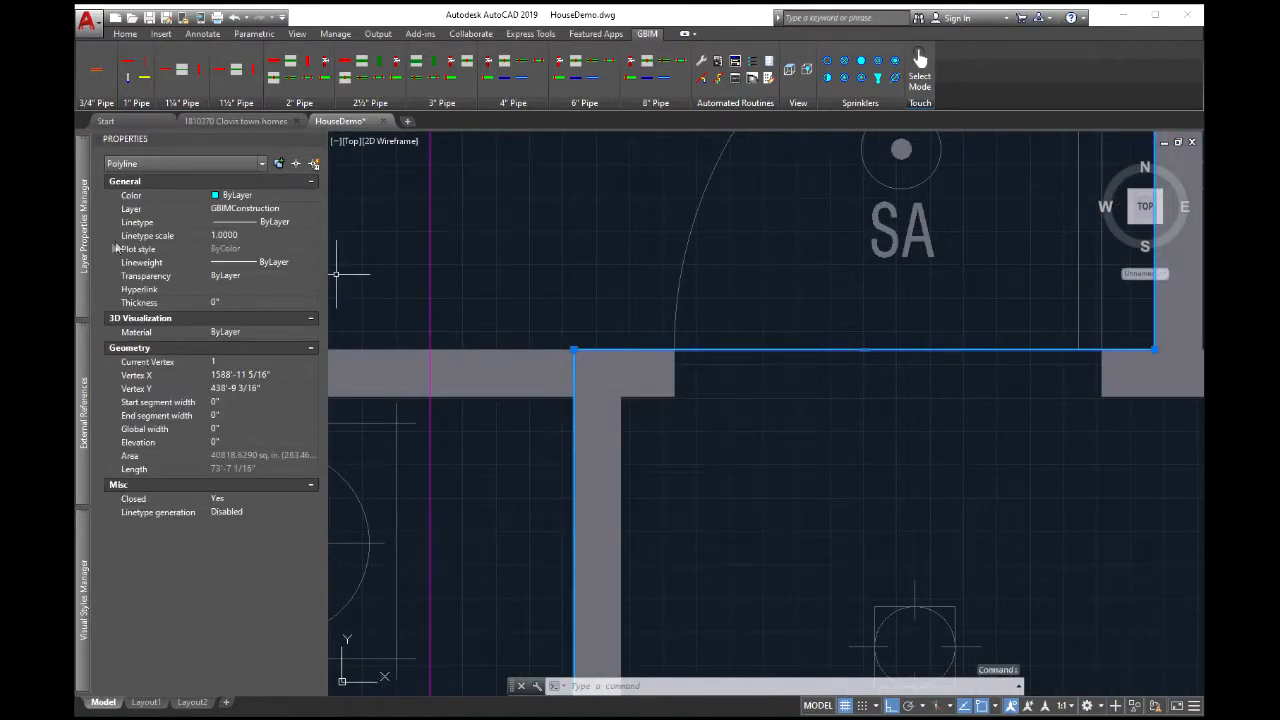
click(263, 207)
click(312, 208)
drag(312, 284, 312, 286)
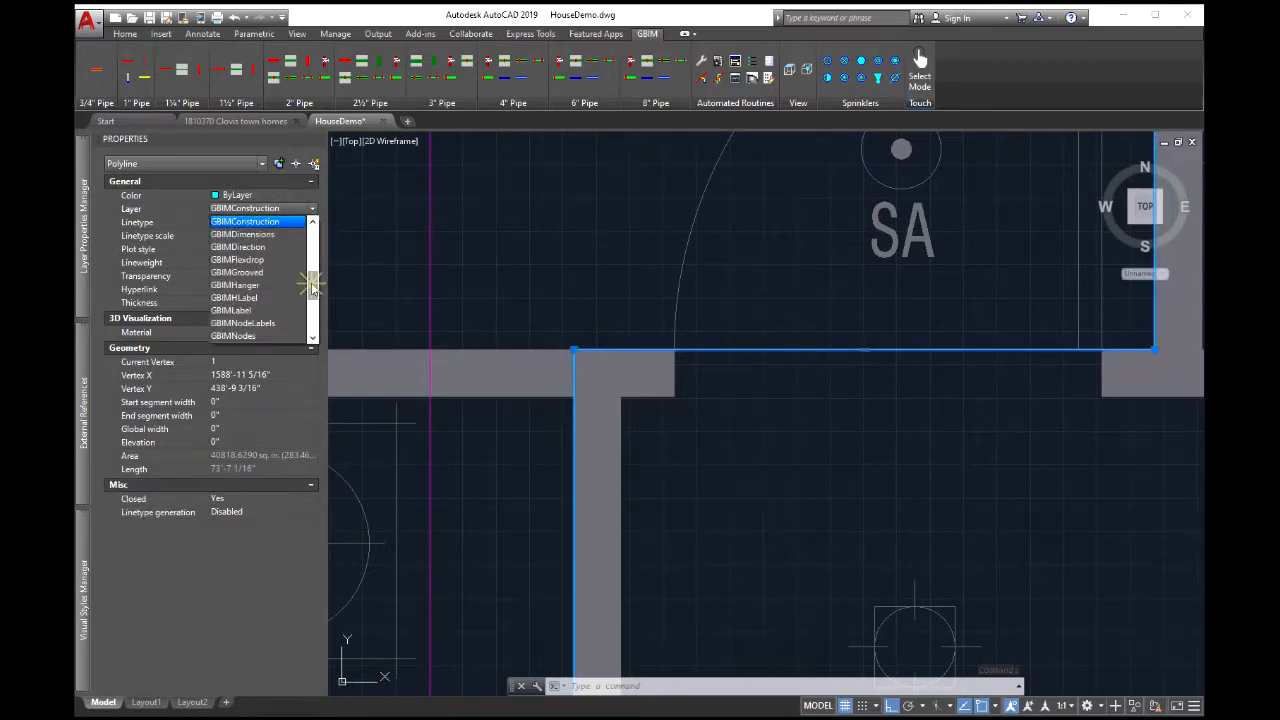
click(243, 322)
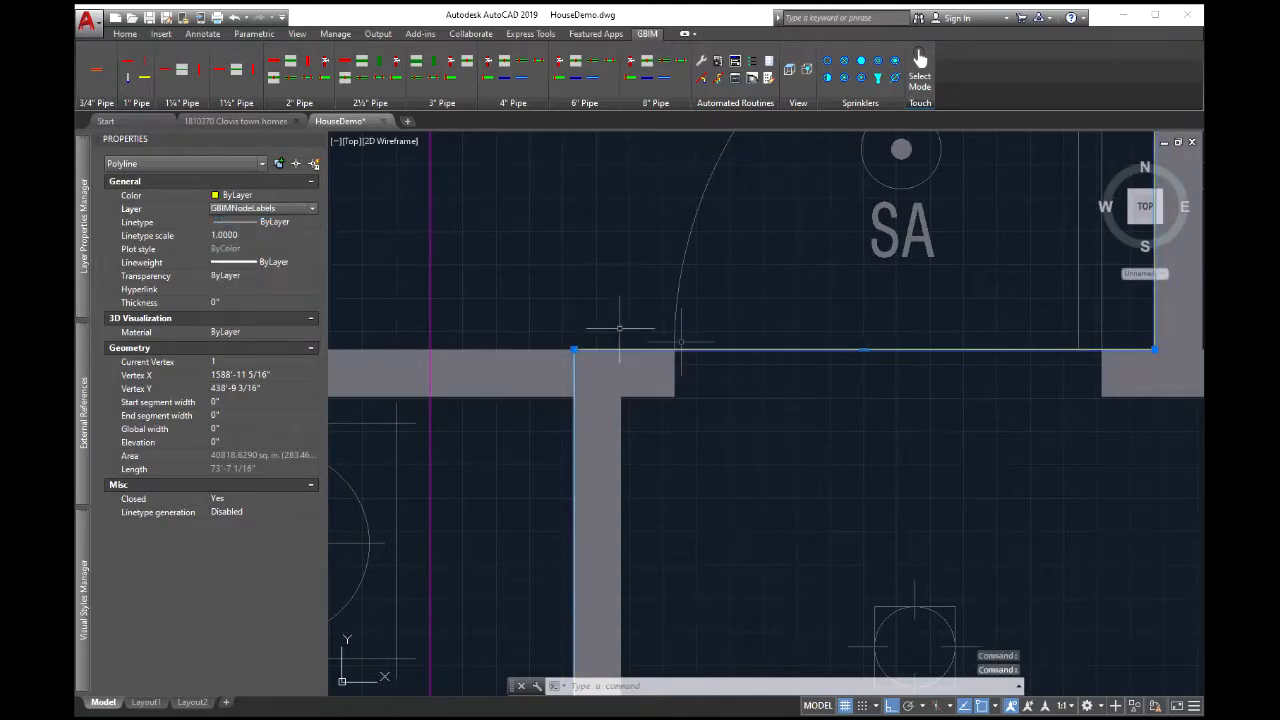
scroll(731, 387, down, 1)
key(Escape)
key(Escape)
Examine the outlined bedroom area, the sprinkler and pipe layout of the whole house, and the supply line outside the building
scroll(731, 387, down, 6)
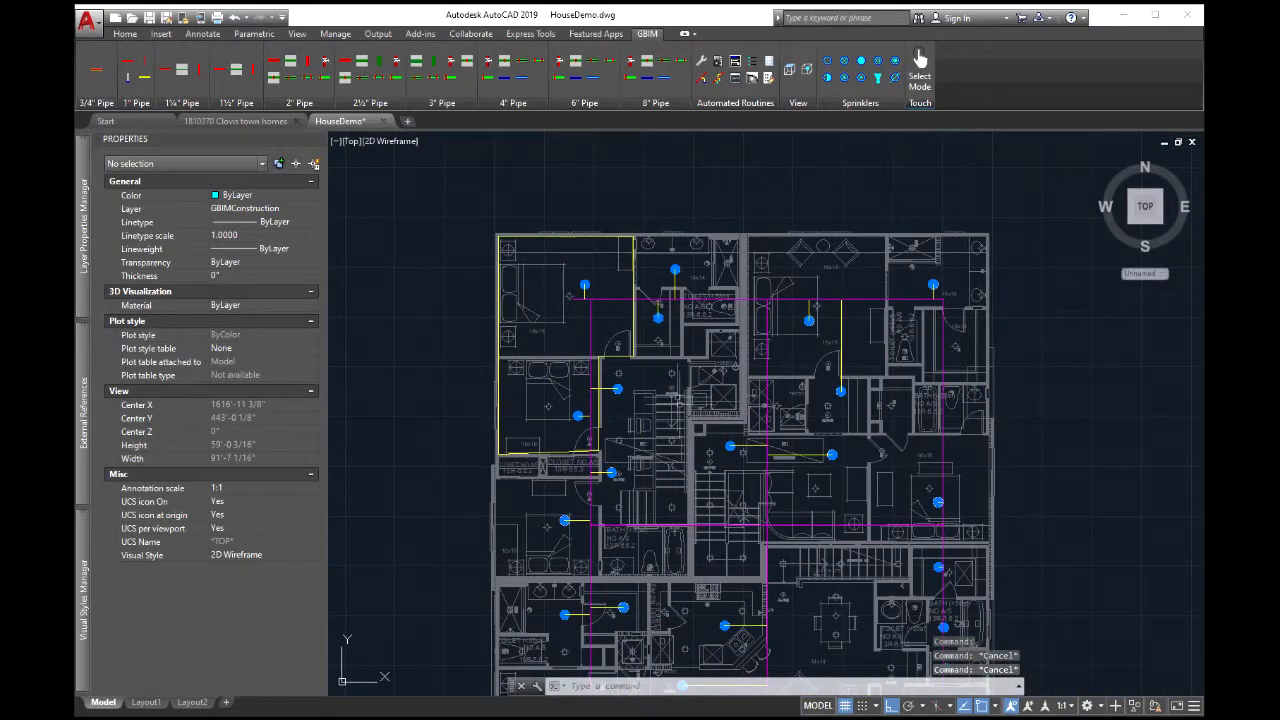
scroll(676, 397, down, 2)
middle_drag(688, 419, 600, 359)
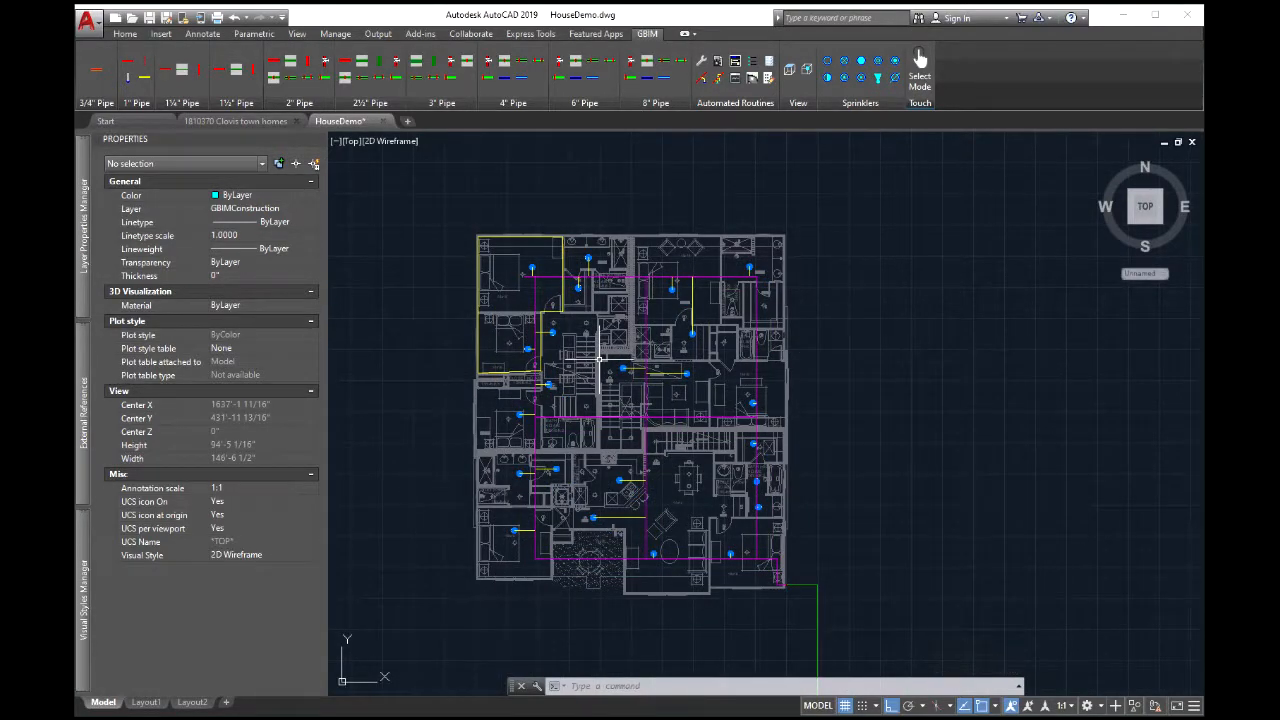
scroll(573, 329, up, 5)
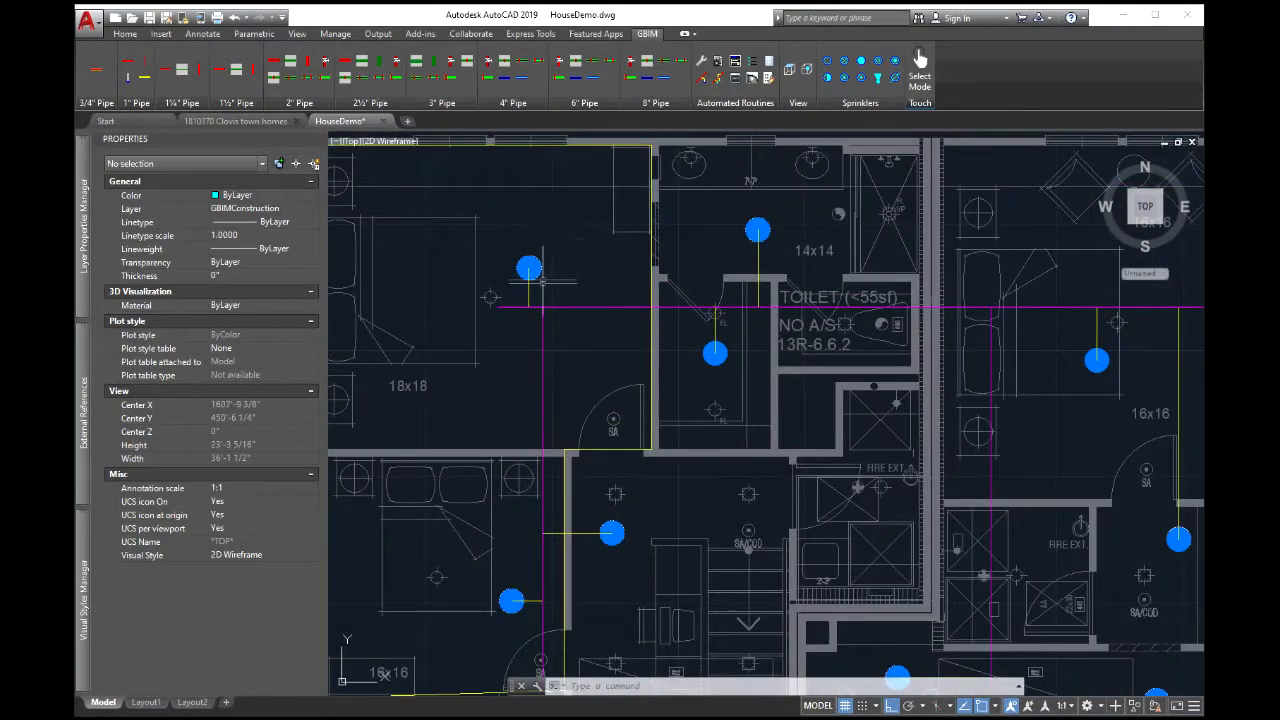
scroll(543, 274, down, 2)
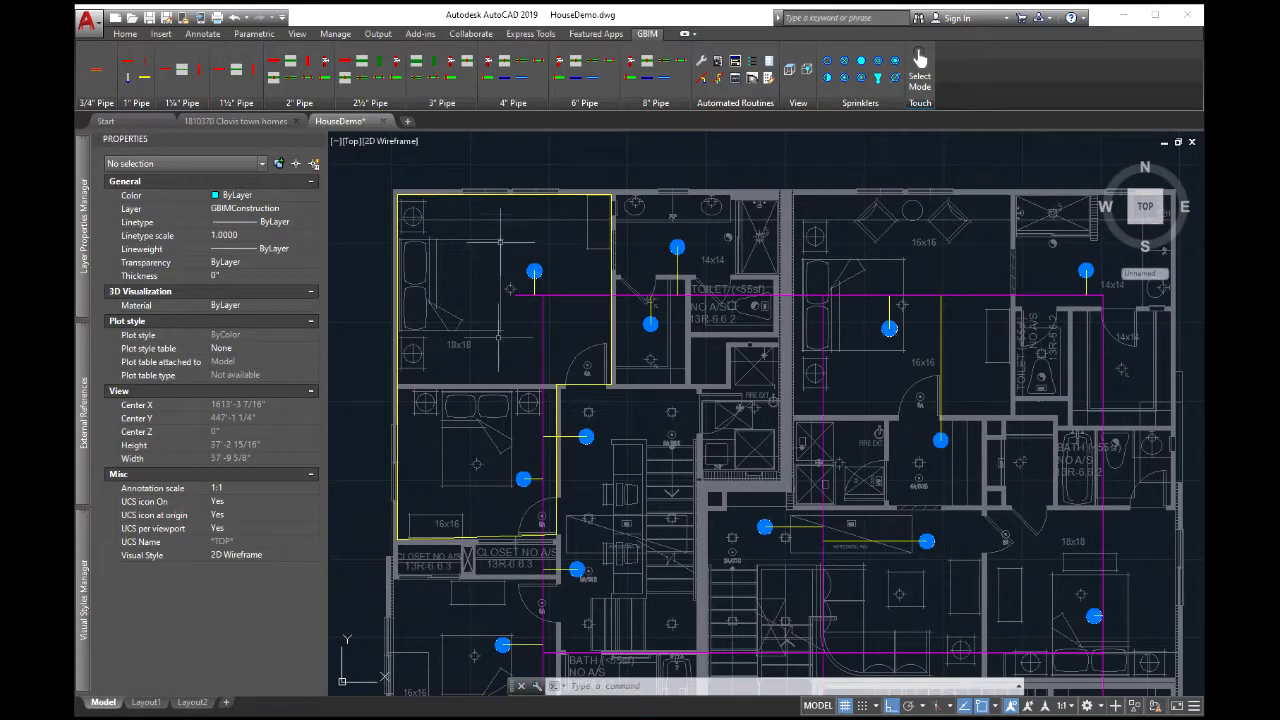
scroll(580, 260, down, 2)
middle_drag(591, 341, 617, 329)
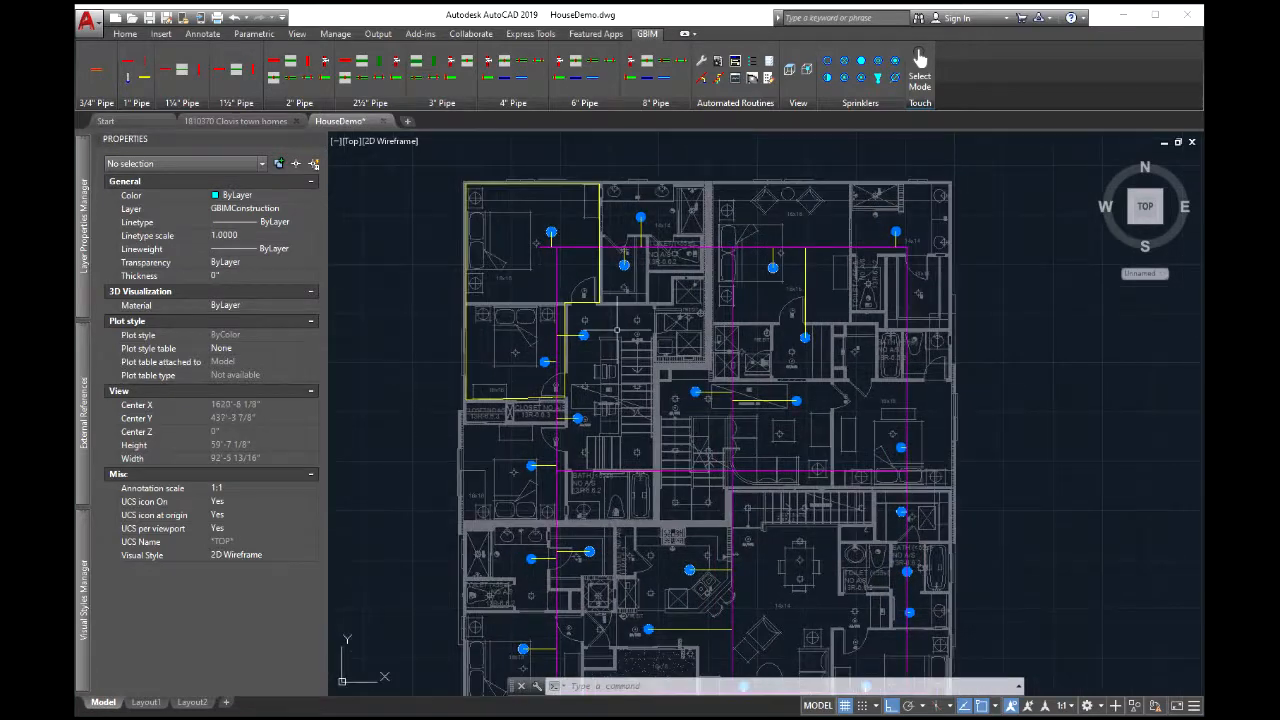
scroll(640, 355, down, 4)
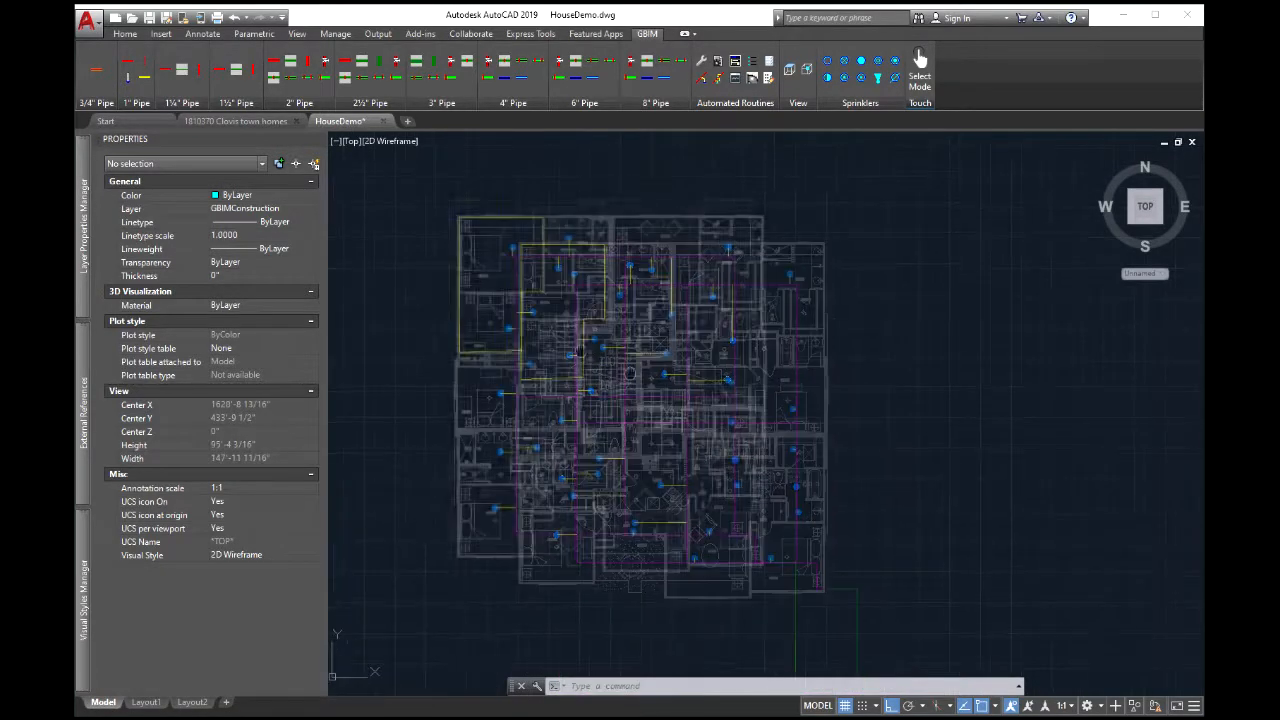
middle_drag(638, 405, 700, 402)
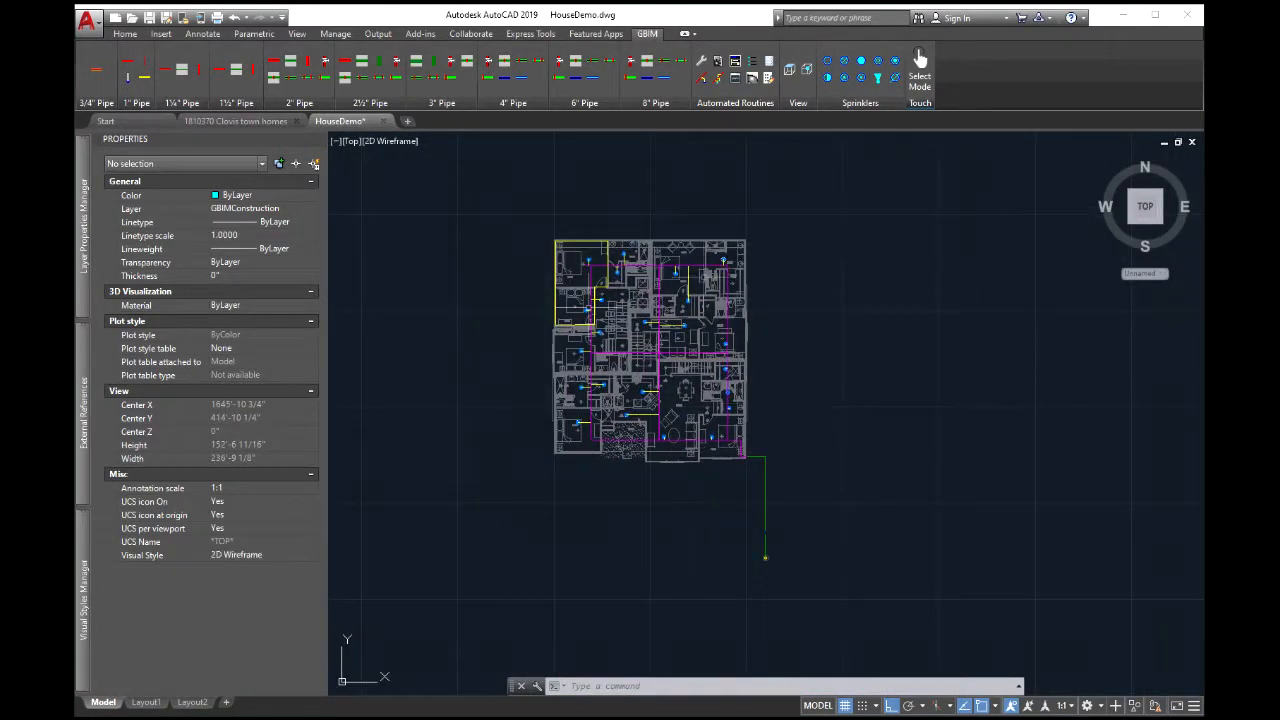
scroll(806, 437, up, 6)
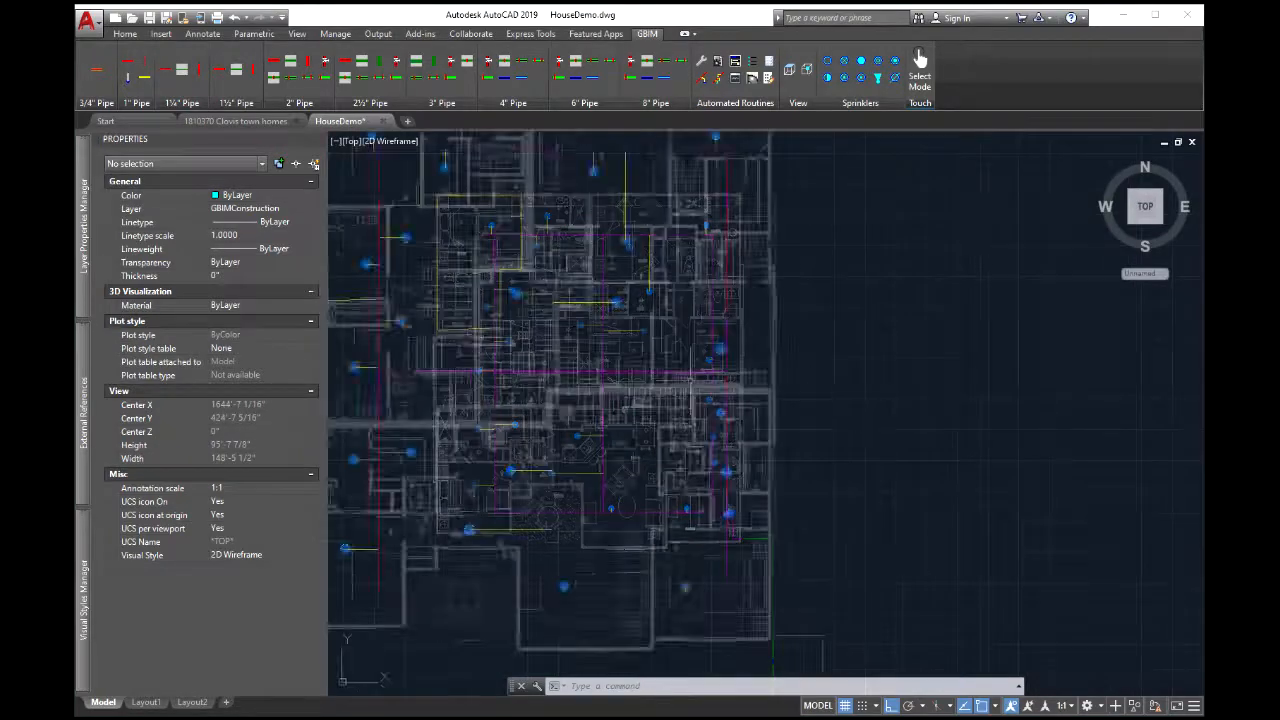
scroll(726, 363, up, 2)
scroll(742, 354, down, 6)
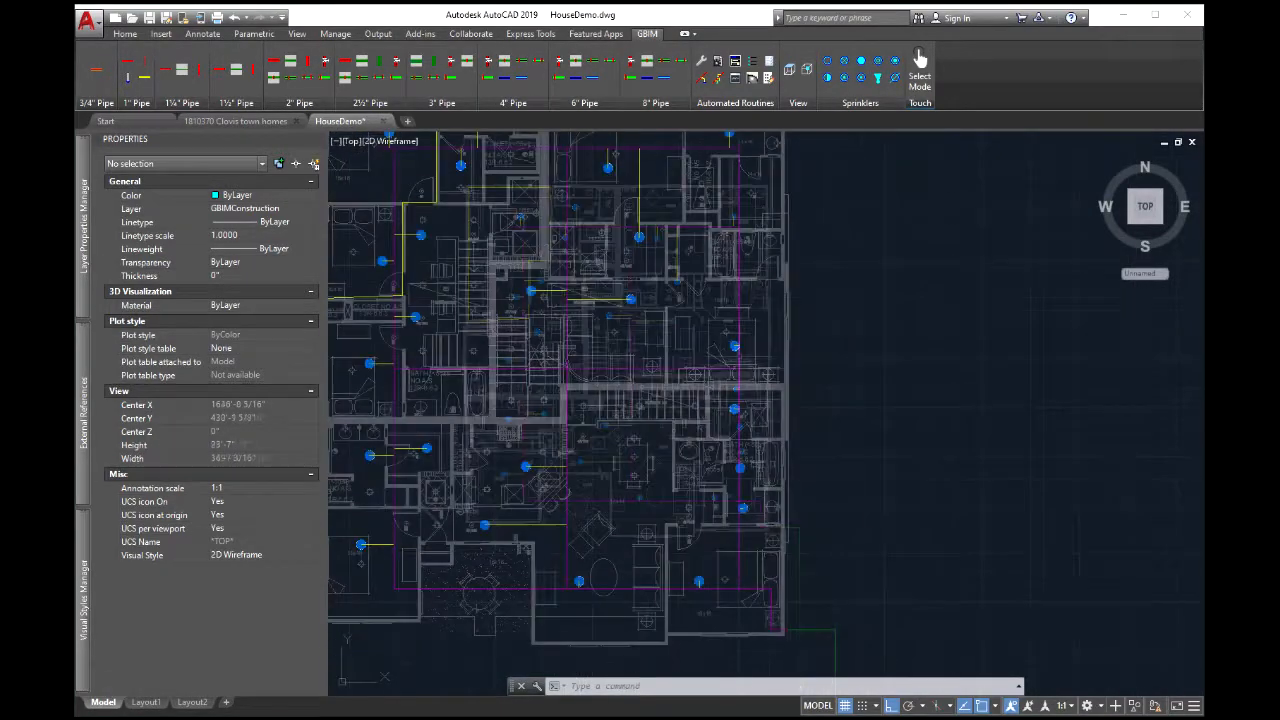
middle_drag(729, 461, 689, 405)
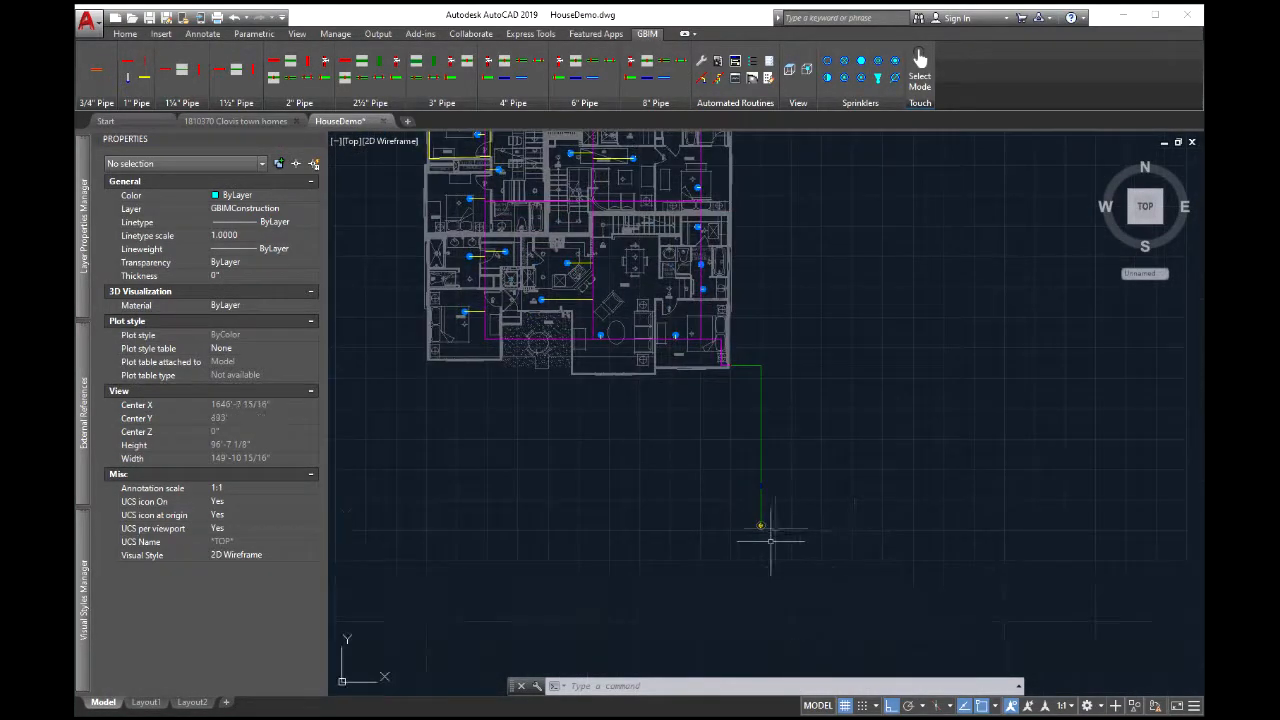
Unload the 1810370 Clovis town homes external reference so the house background is hidden
middle_drag(831, 480, 869, 569)
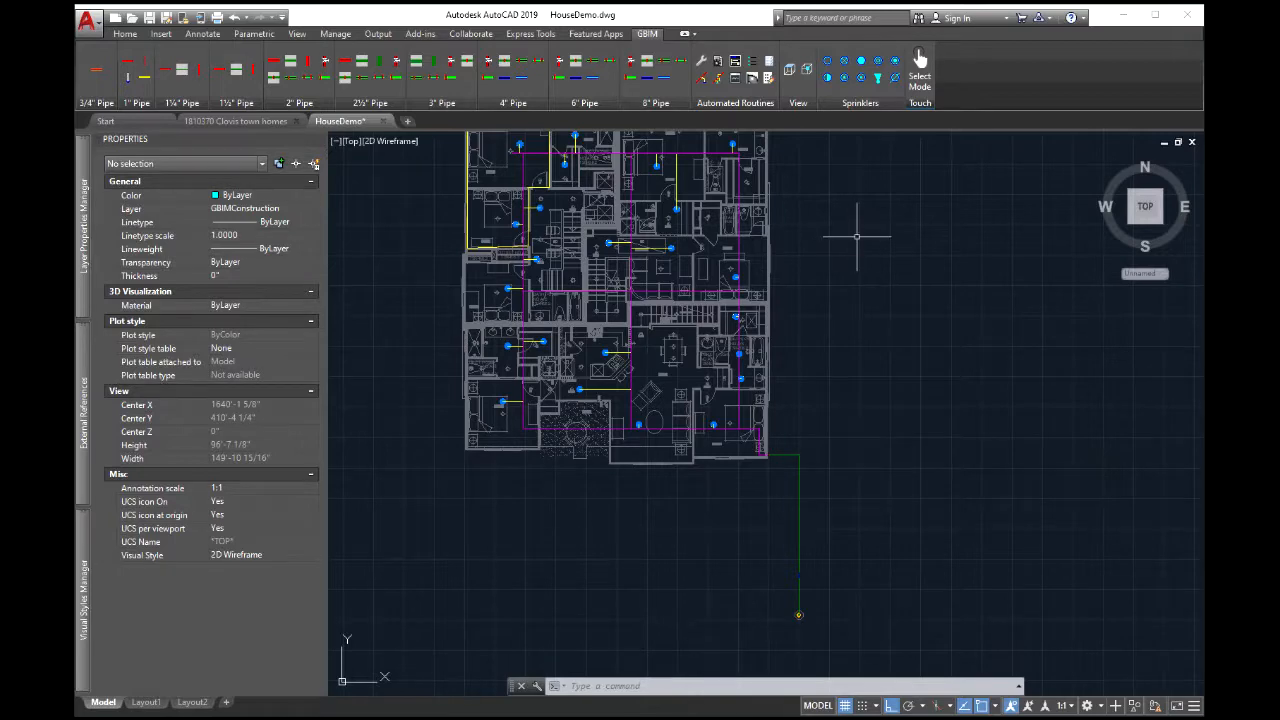
middle_drag(856, 237, 816, 280)
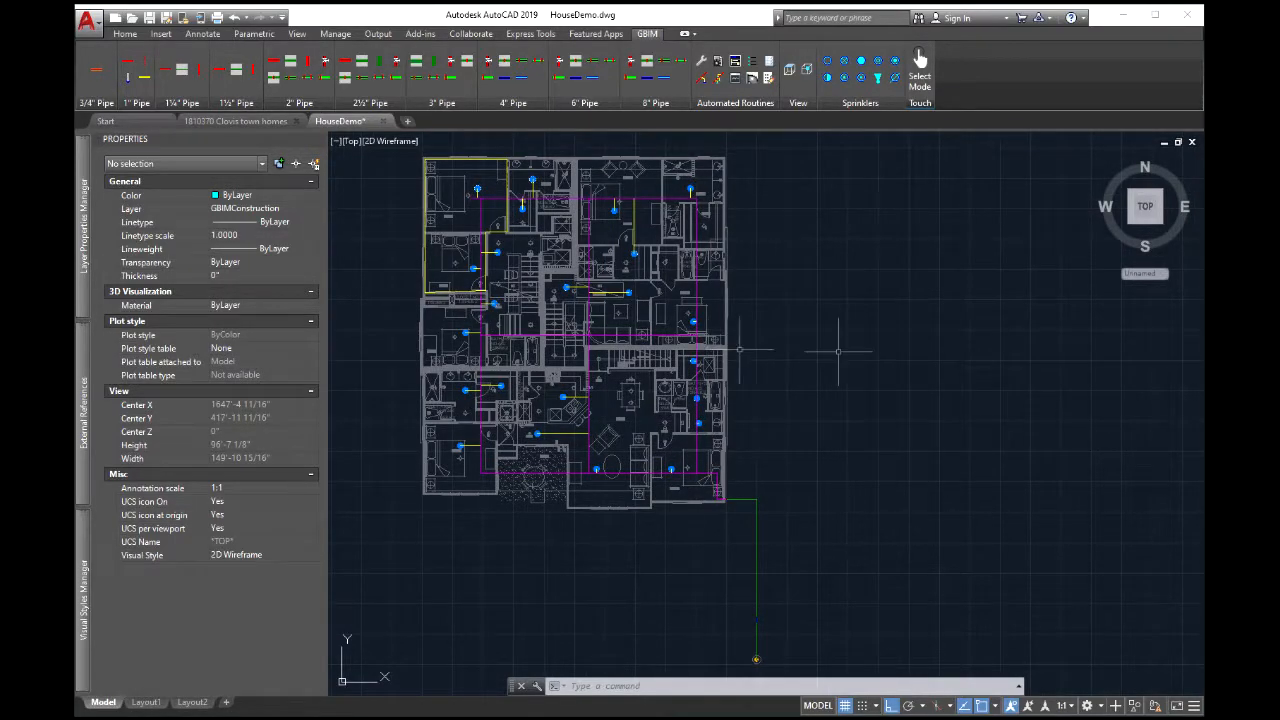
mouse_move(83, 405)
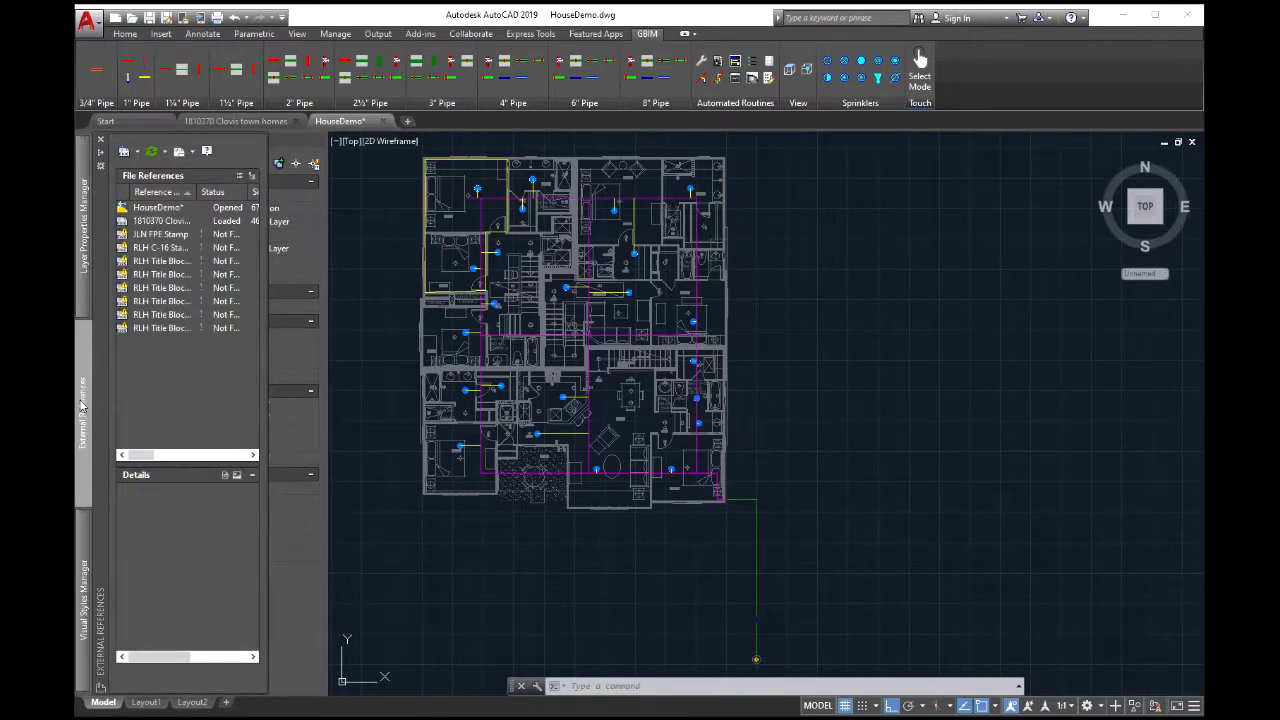
right_click(155, 221)
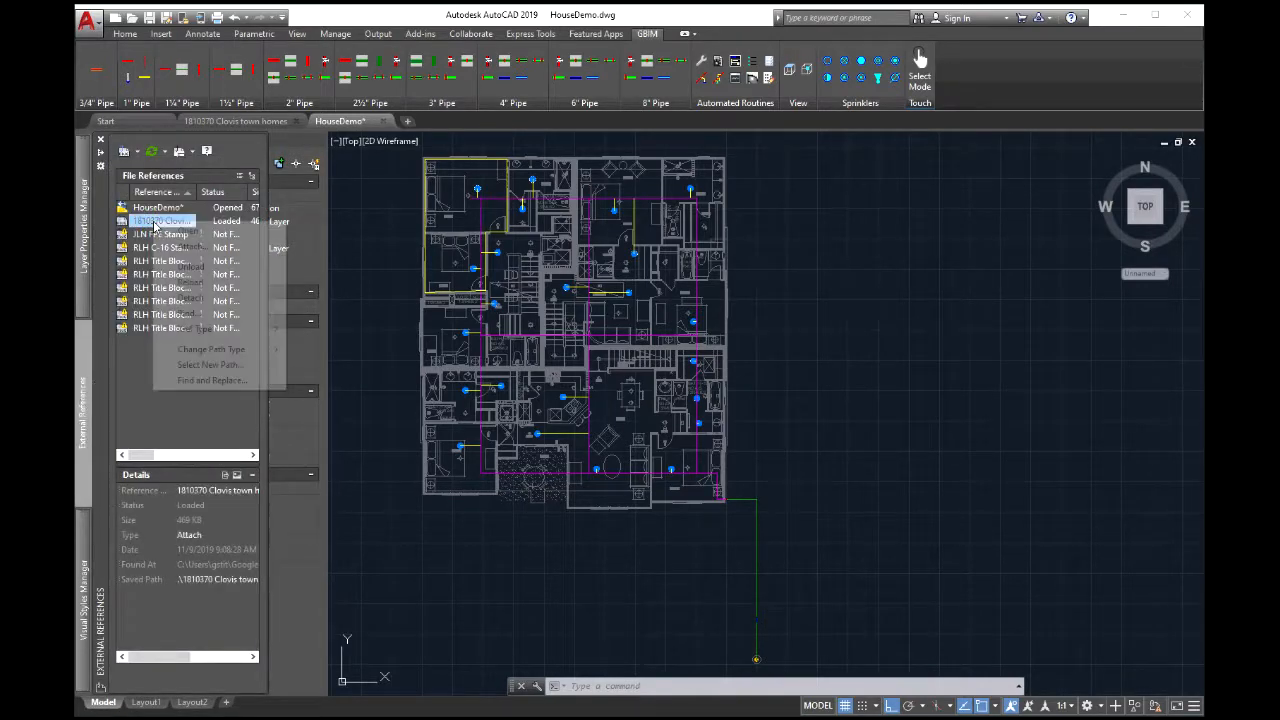
click(195, 262)
scroll(931, 362, down, 2)
middle_drag(928, 366, 836, 329)
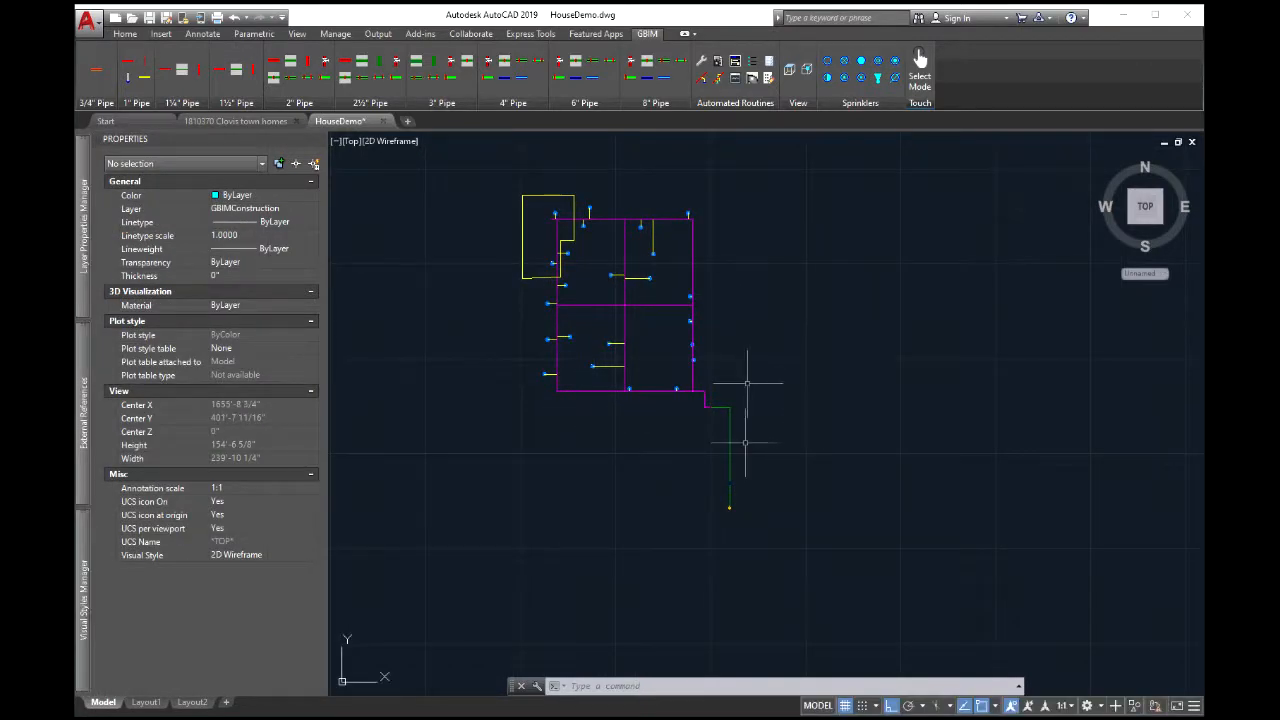
Run the GBIMCP calc prep command on the sprinkler and pipe layout
mouse_move(744, 324)
middle_down()
mouse_move(752, 350)
mouse_move(757, 338)
middle_up()
scroll(767, 339, up, 2)
scroll(767, 339, down, 2)
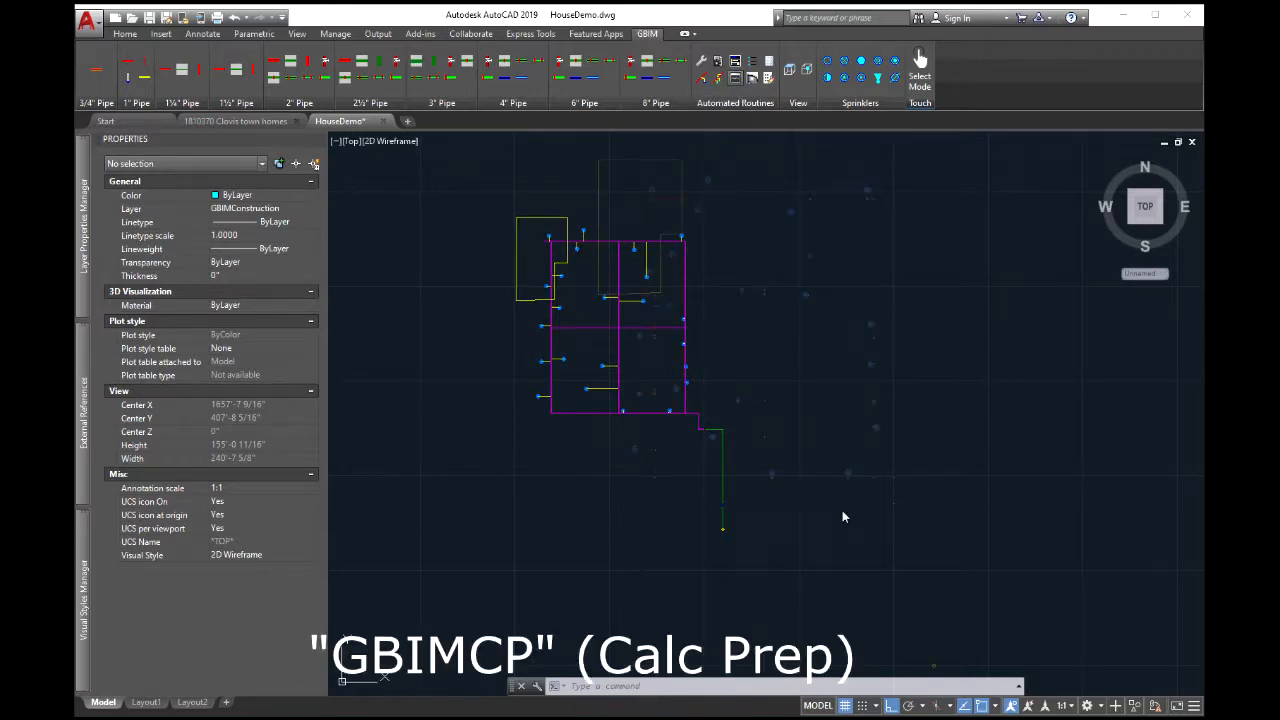
middle_drag(884, 540, 766, 471)
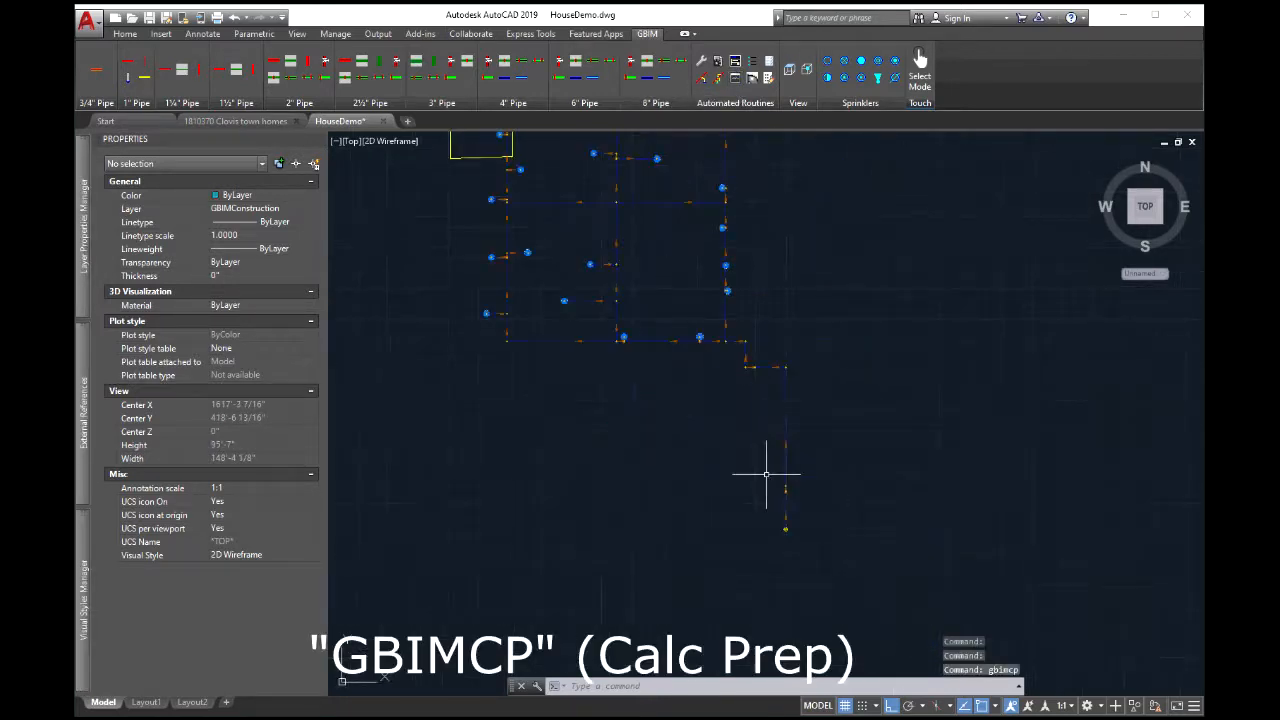
Examine the nodes and flow arrows along the pipe grid, the supply line and the outlined bedroom area
scroll(597, 354, up, 5)
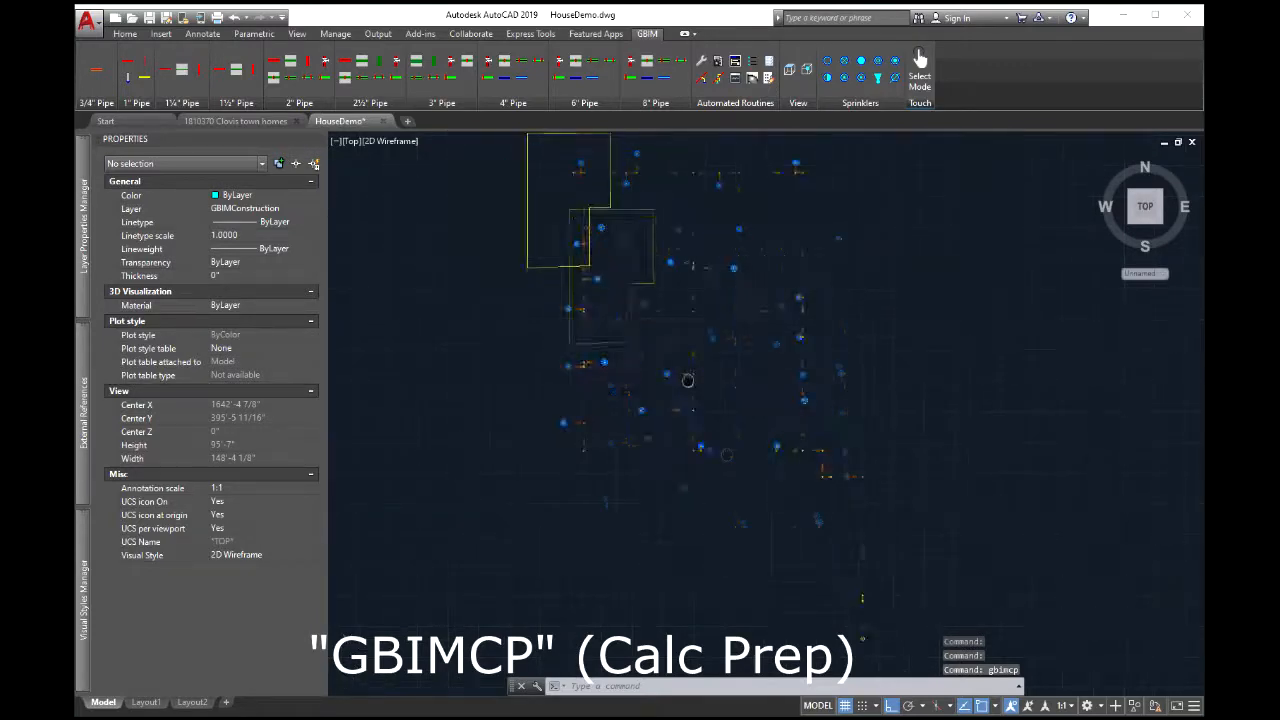
middle_drag(648, 361, 769, 386)
scroll(653, 315, down, 3)
middle_drag(556, 309, 673, 420)
scroll(715, 300, down, 2)
scroll(696, 303, up, 4)
middle_drag(673, 277, 688, 391)
scroll(627, 300, up, 4)
scroll(627, 300, down, 6)
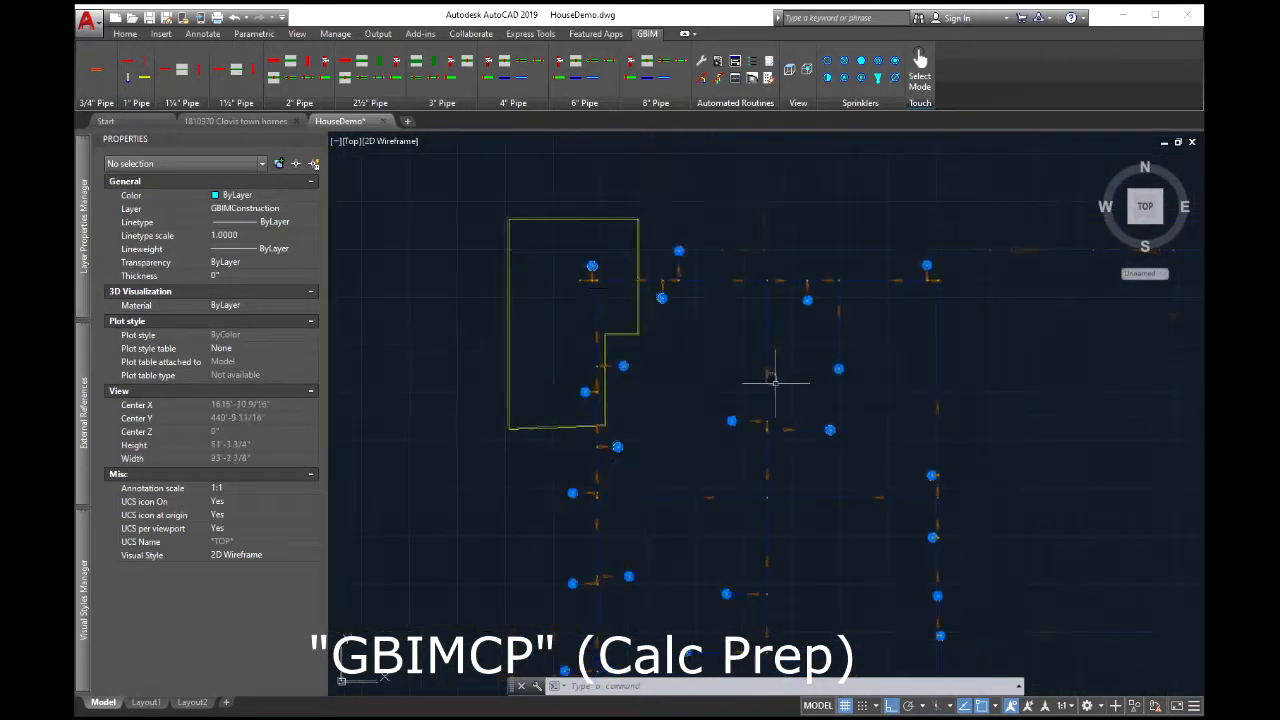
middle_drag(802, 416, 529, 163)
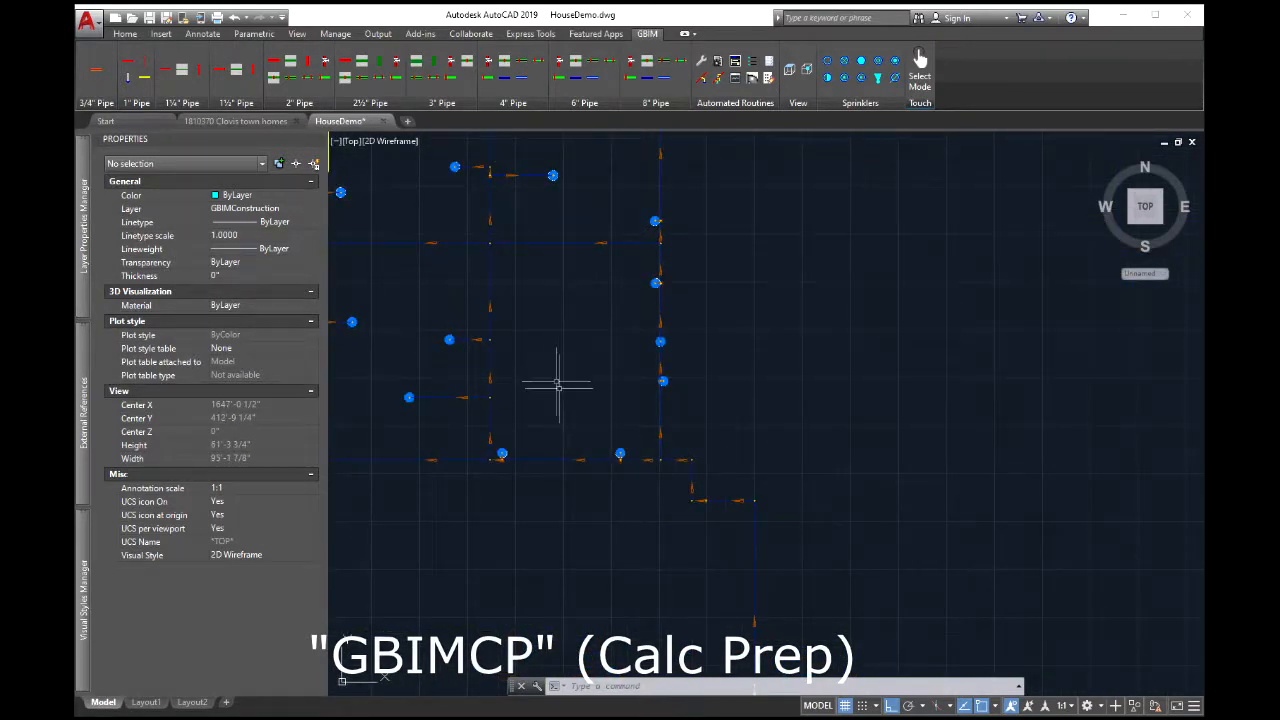
middle_drag(556, 384, 592, 250)
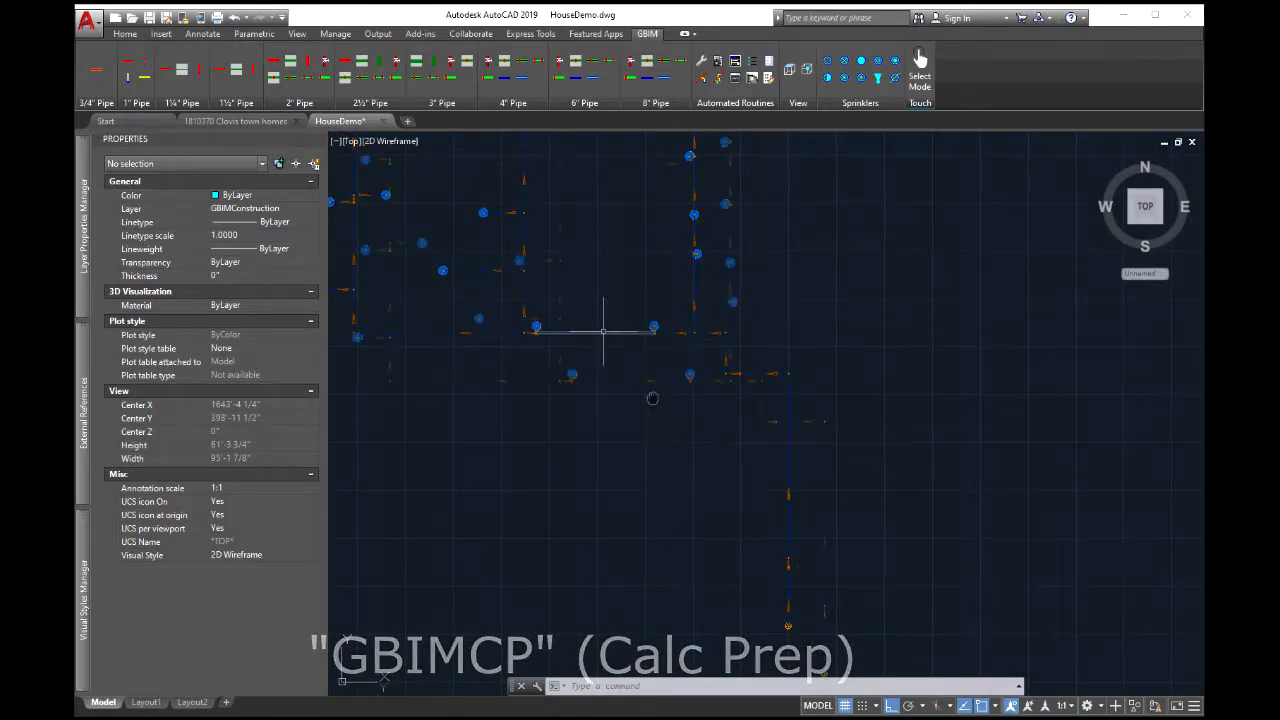
middle_drag(606, 332, 790, 549)
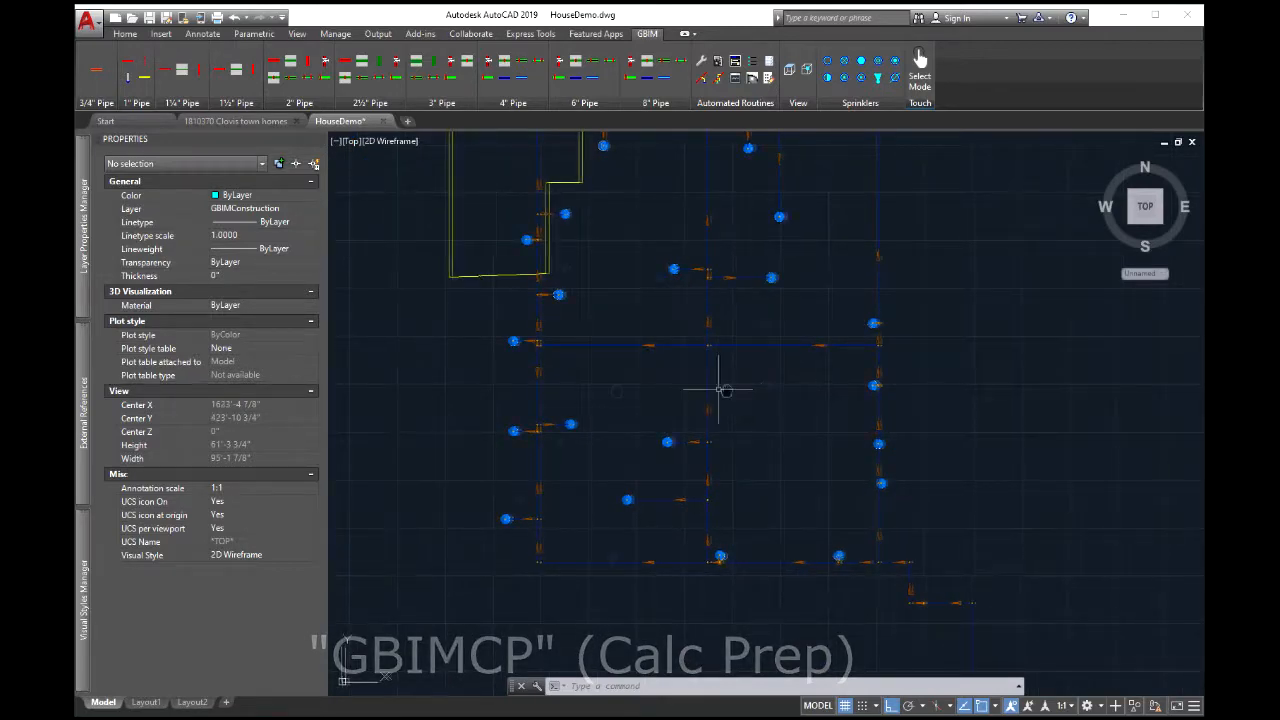
middle_drag(718, 389, 903, 389)
middle_drag(770, 326, 735, 445)
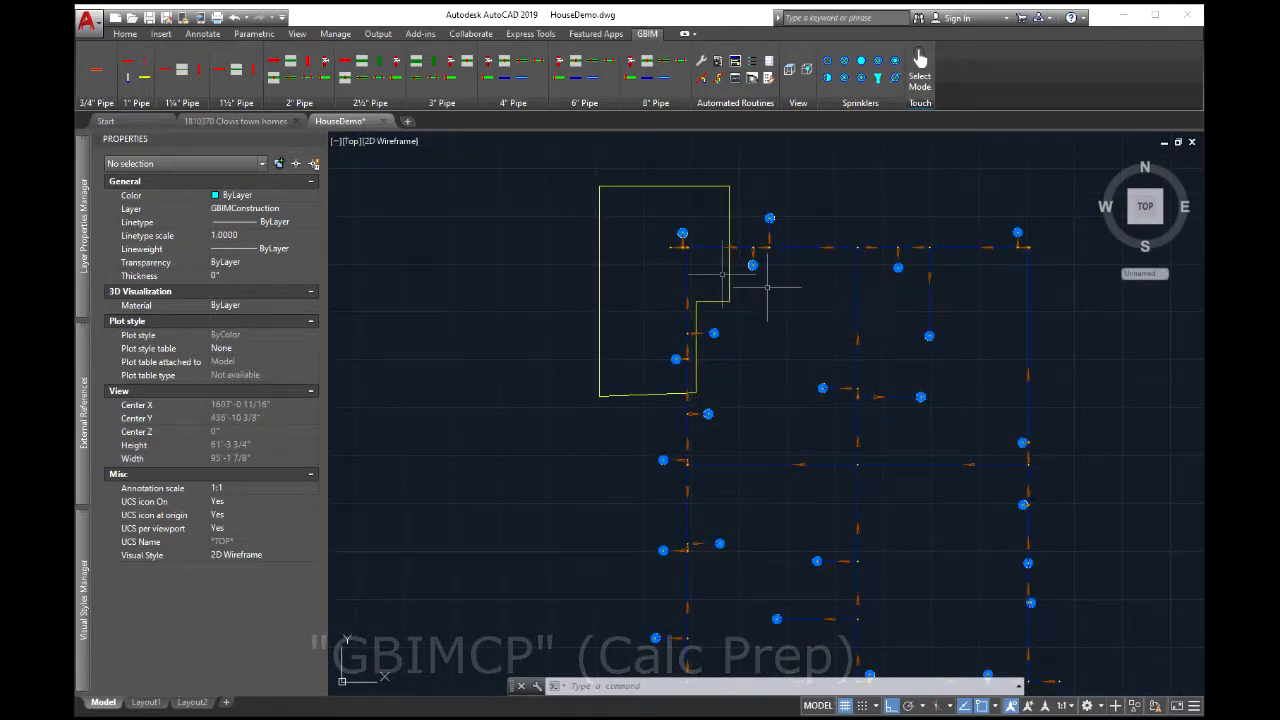
scroll(767, 287, up, 8)
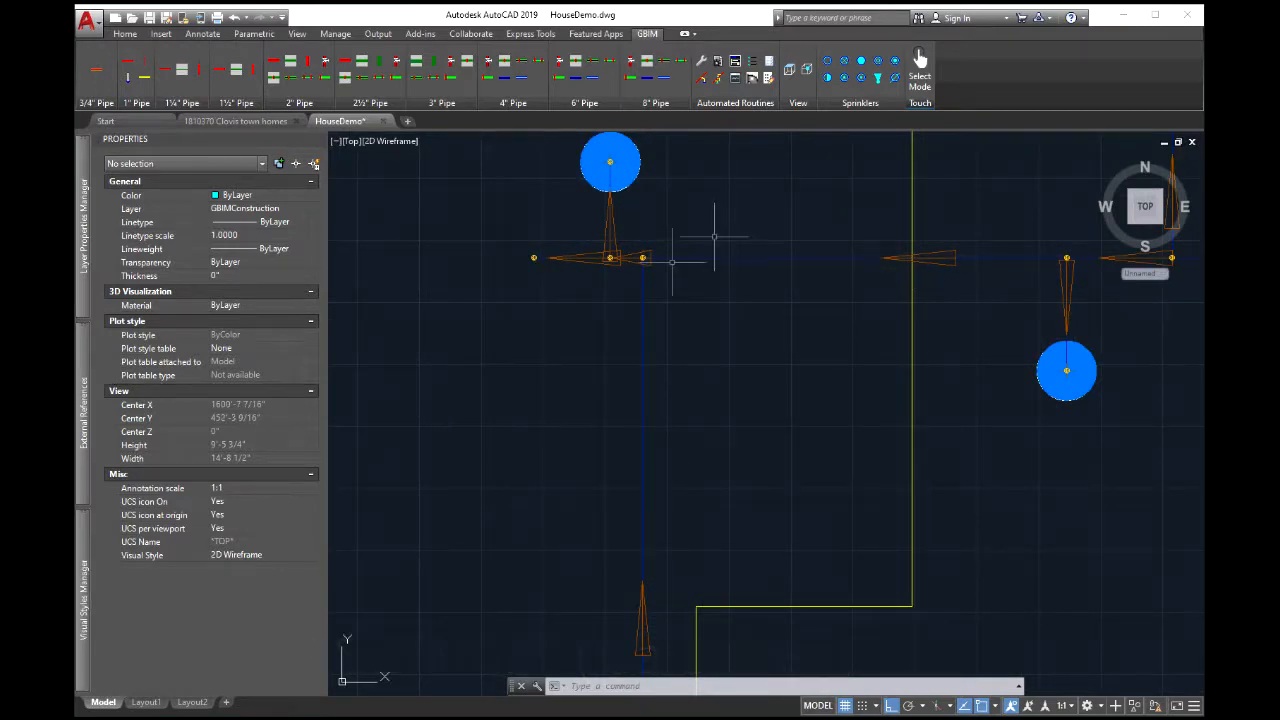
scroll(631, 298, down, 6)
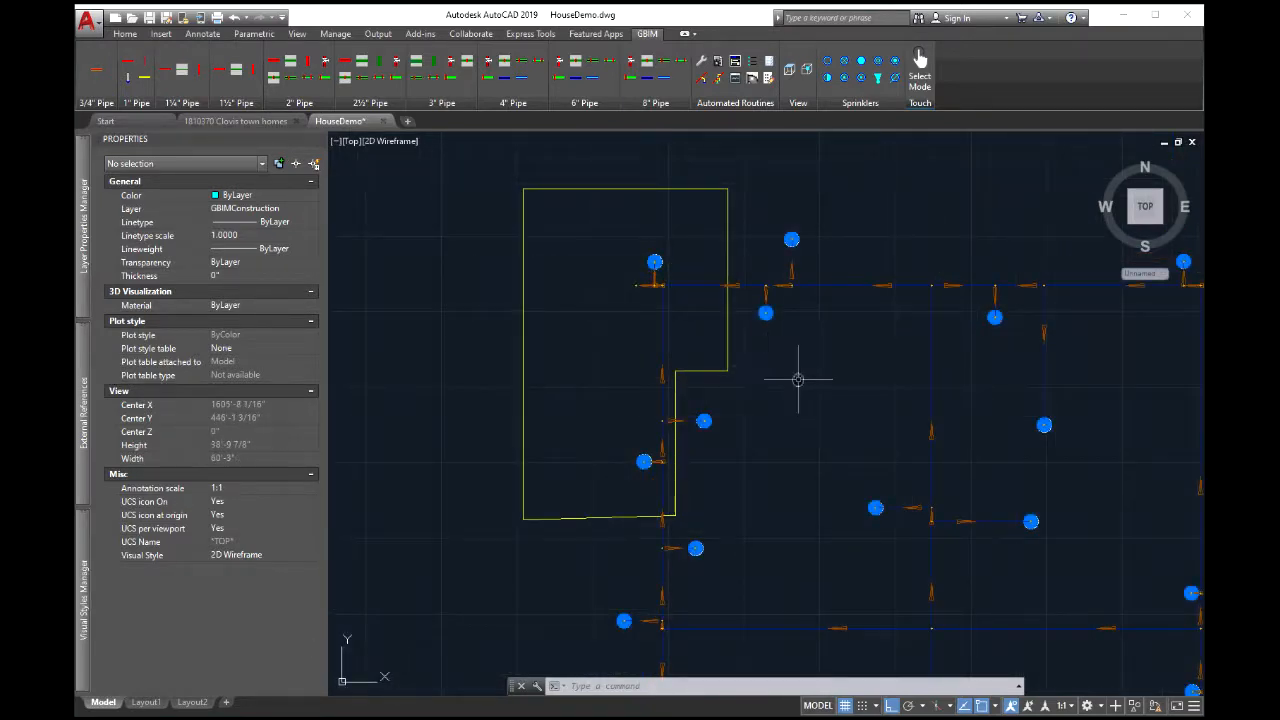
middle_drag(800, 371, 700, 251)
scroll(794, 425, down, 4)
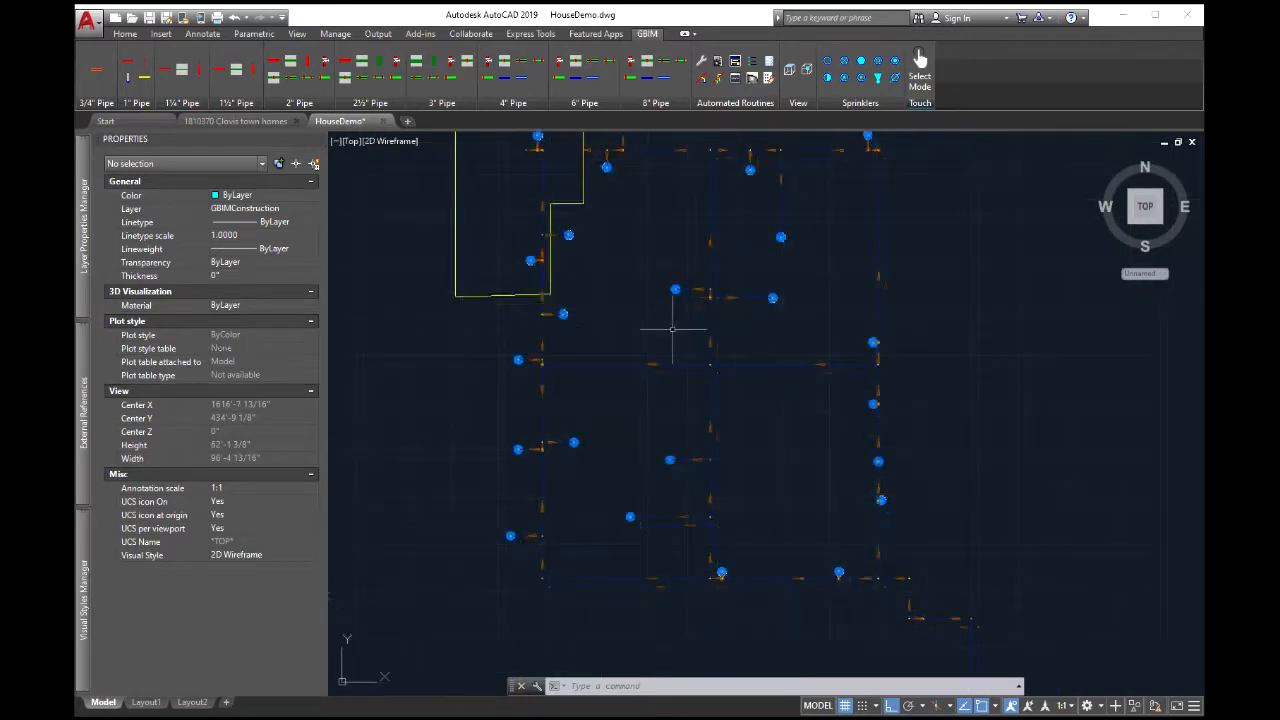
middle_drag(671, 329, 622, 320)
scroll(740, 330, up, 3)
scroll(770, 300, down, 3)
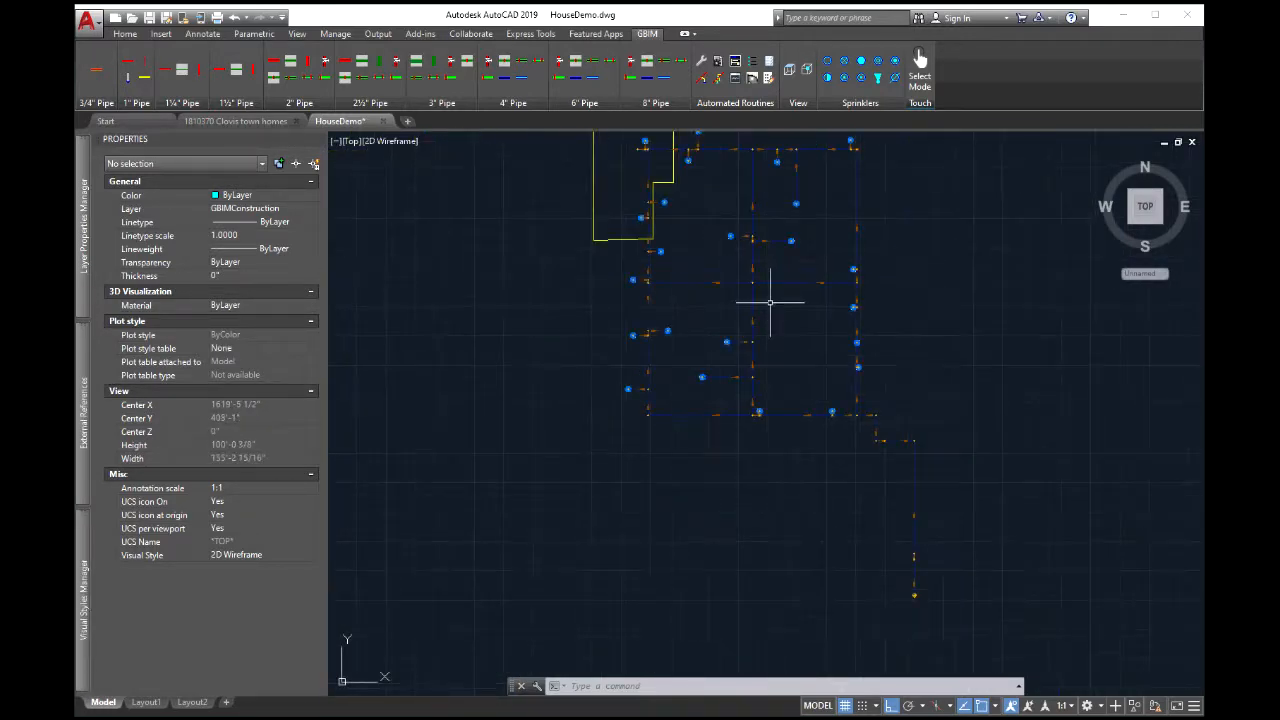
Inspect the sprinkler drops and pipe grid in the southwest isometric view and return to the top view
click(807, 70)
scroll(906, 372, up, 8)
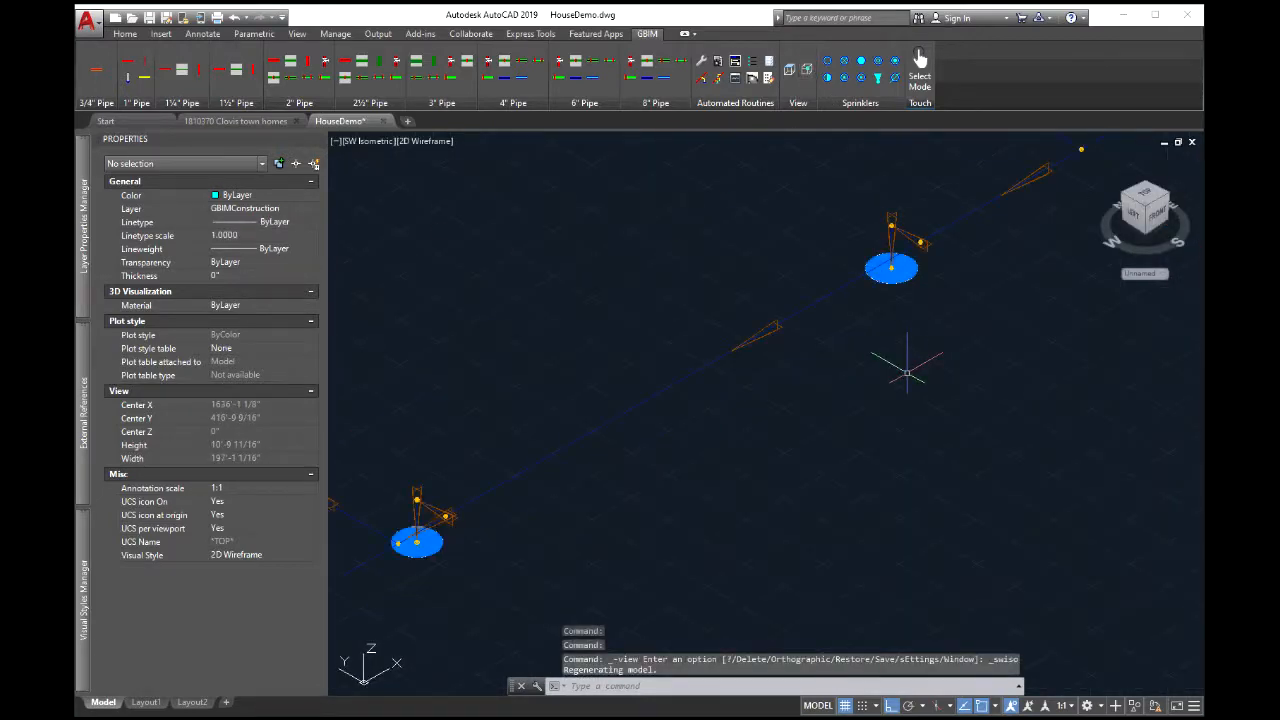
scroll(906, 372, down, 6)
scroll(632, 463, up, 5)
scroll(632, 463, down, 4)
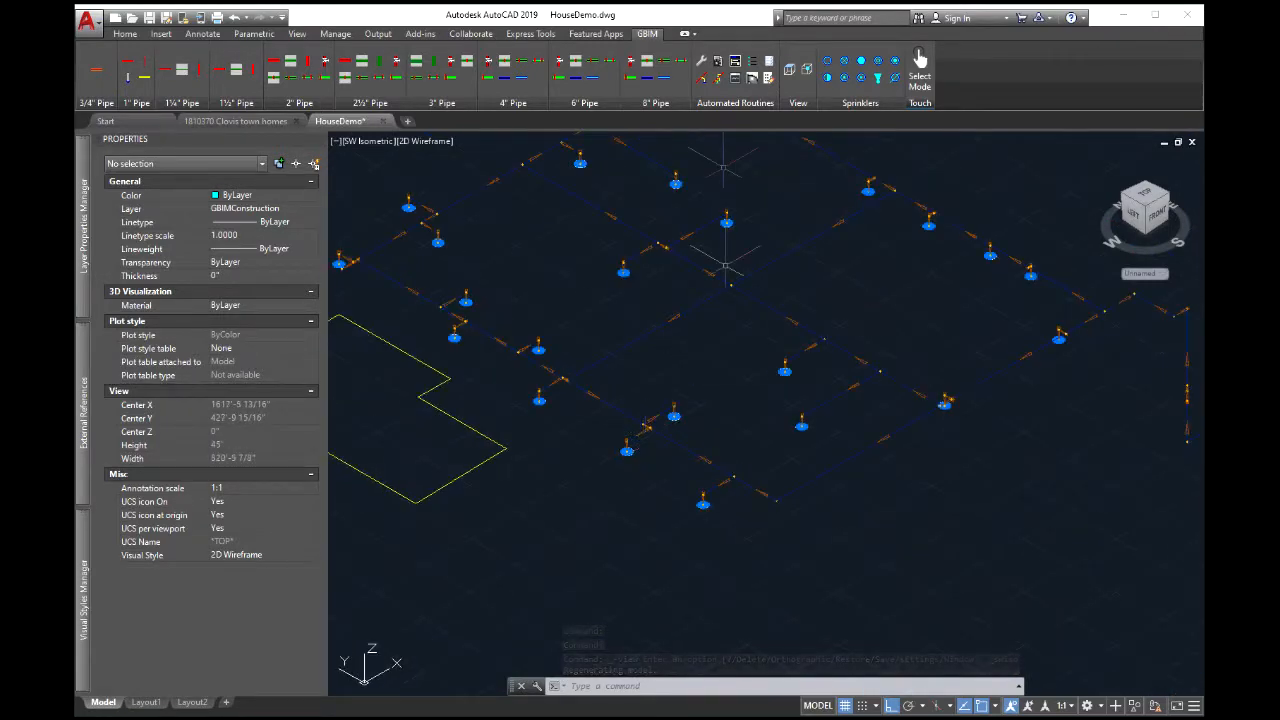
click(790, 68)
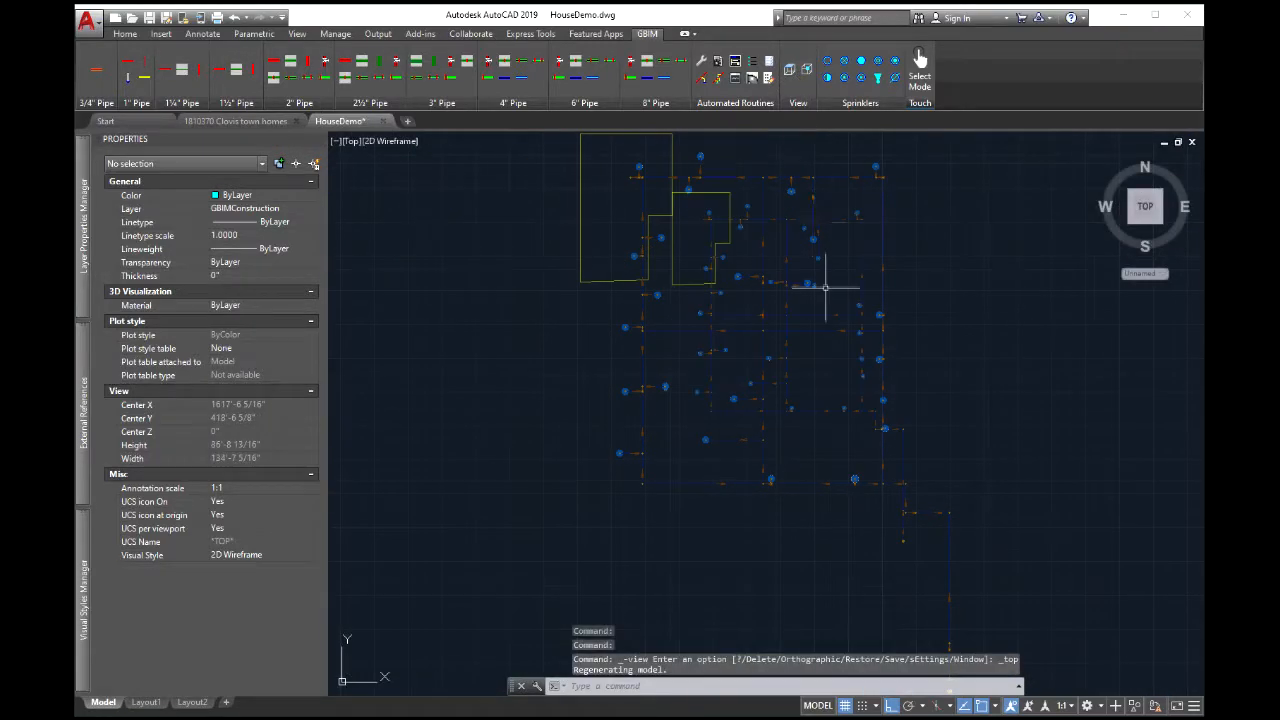
middle_drag(720, 310, 753, 316)
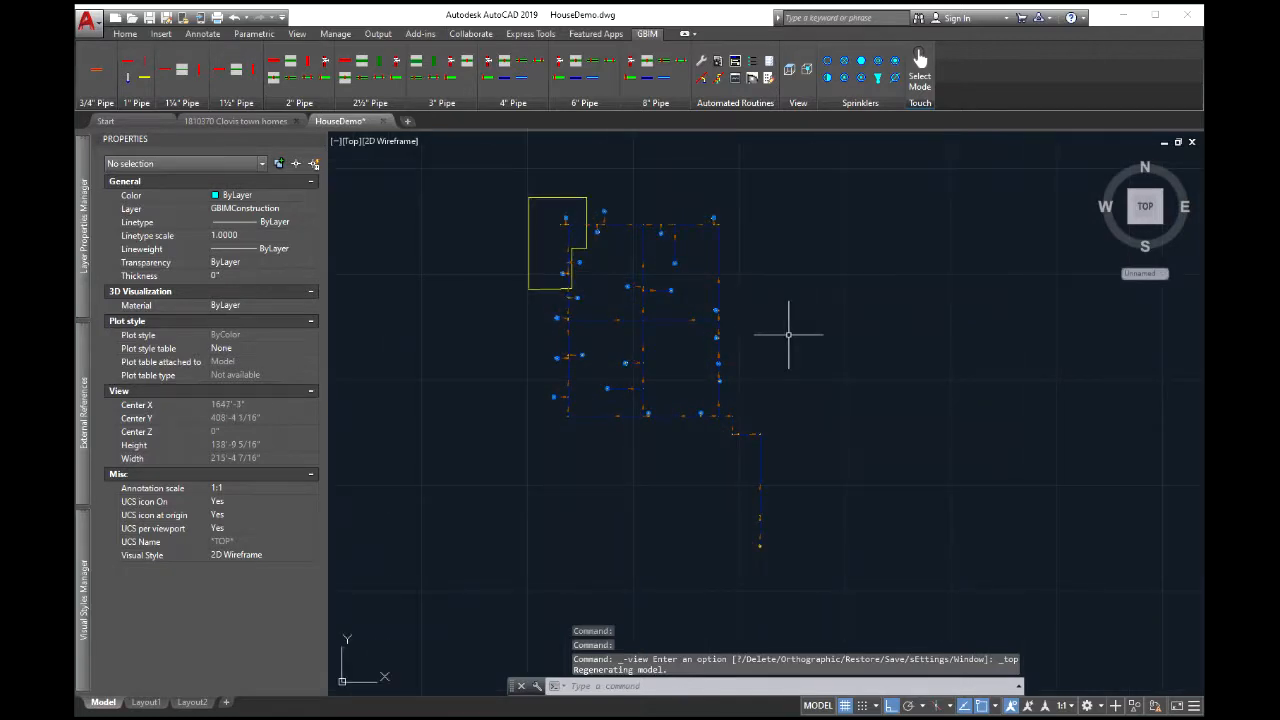
In the southwest isometric view, place a hose stream of 5 at the vertical supply pipe's bottom node with GBIMPLACEHOSE
click(807, 70)
scroll(748, 394, up, 10)
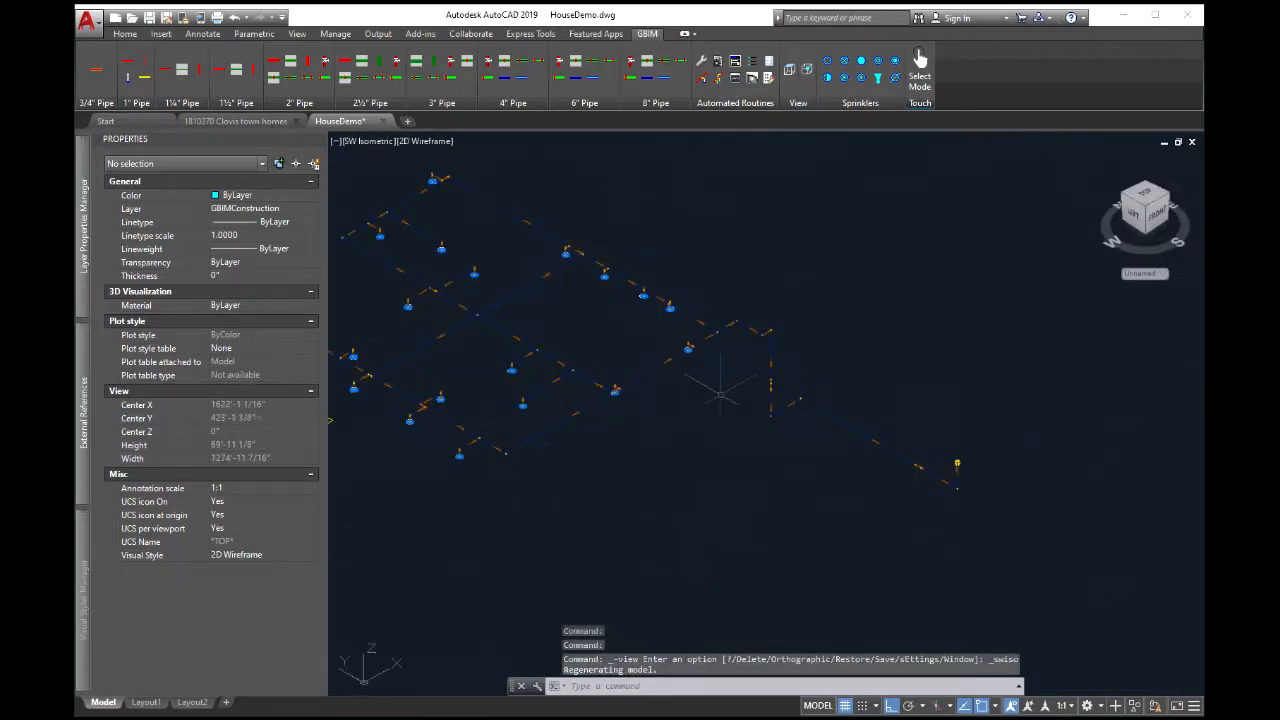
scroll(838, 361, up, 4)
scroll(704, 360, up, 2)
middle_drag(704, 362, 752, 325)
scroll(752, 325, down, 4)
middle_drag(737, 384, 751, 337)
scroll(751, 345, down, 2)
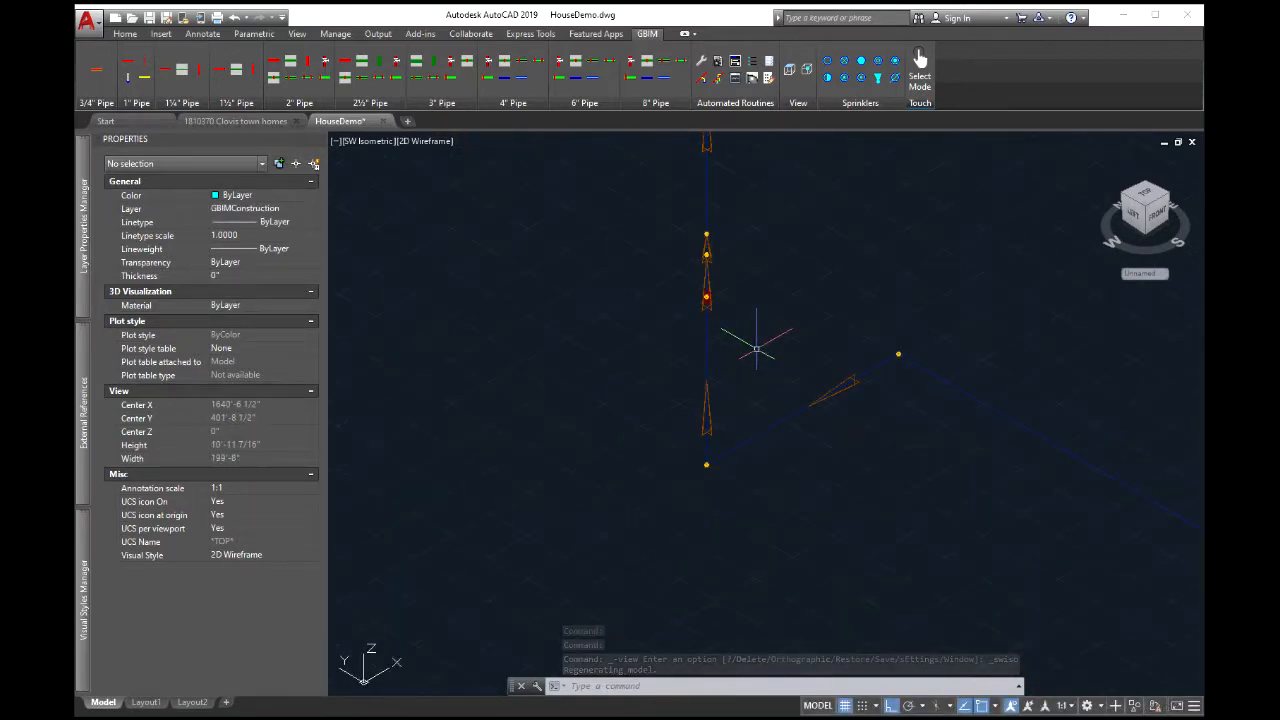
middle_drag(731, 376, 704, 366)
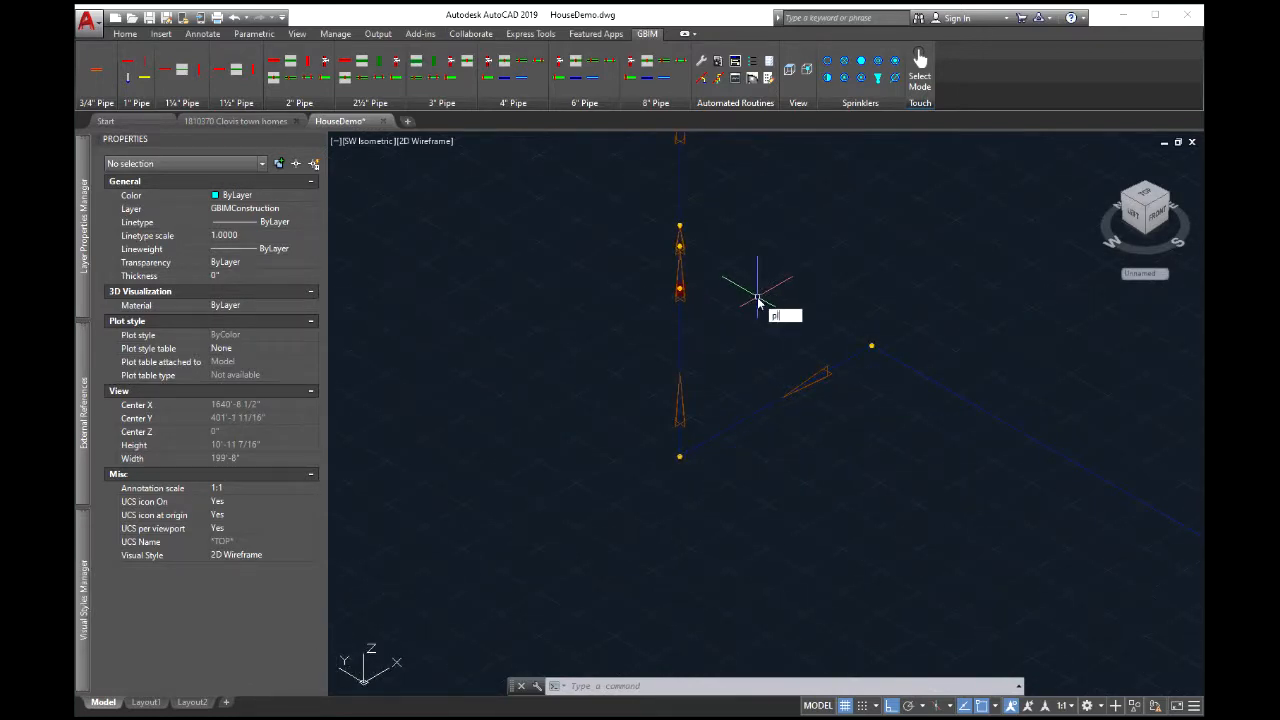
text(hos)
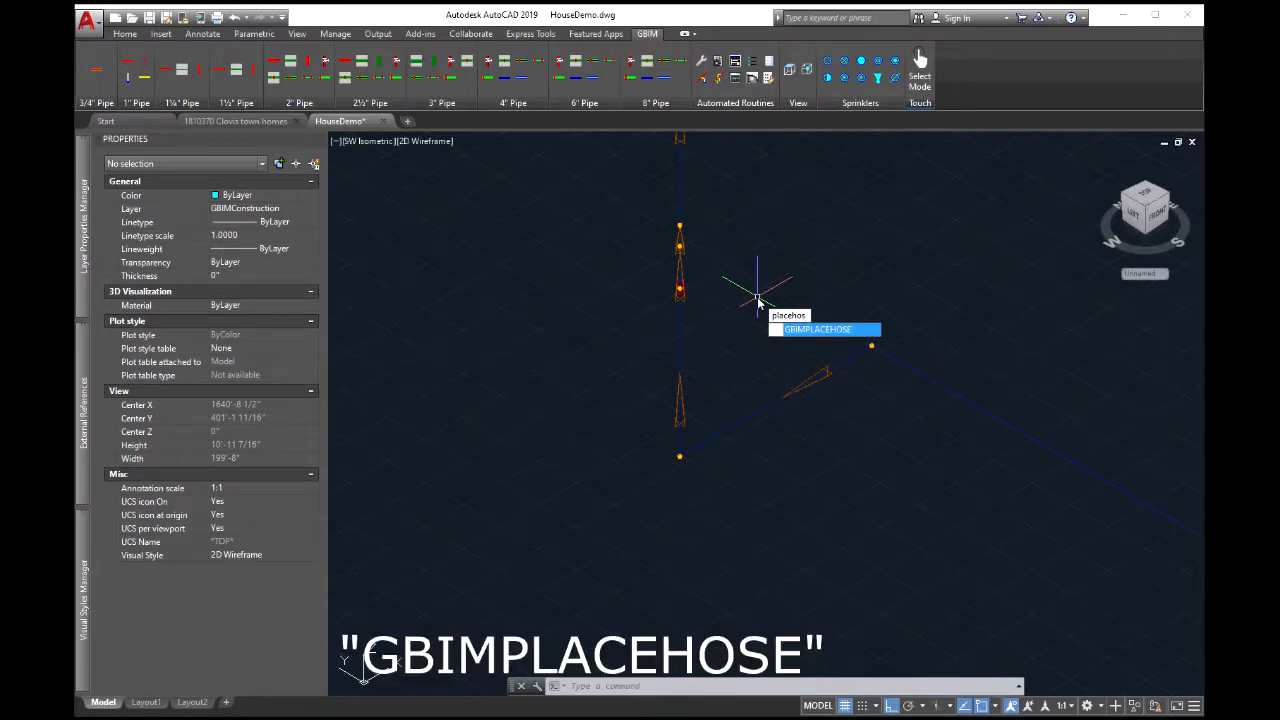
key(Return)
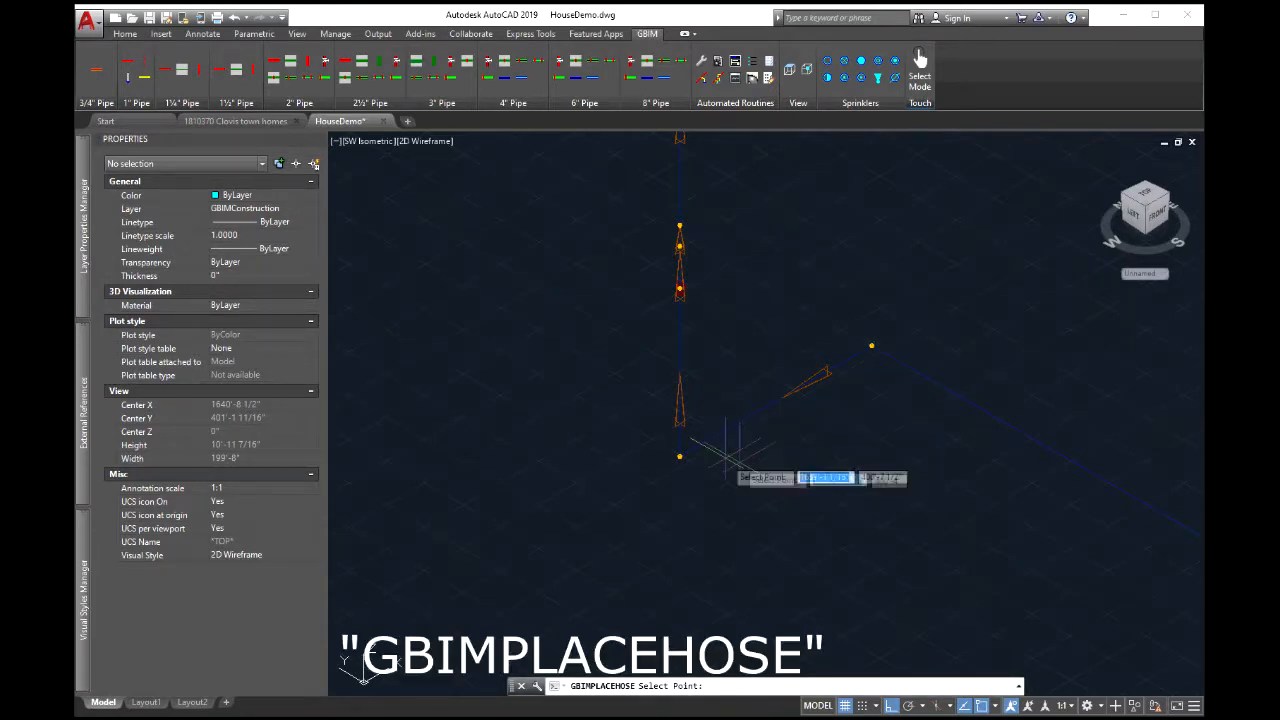
click(680, 455)
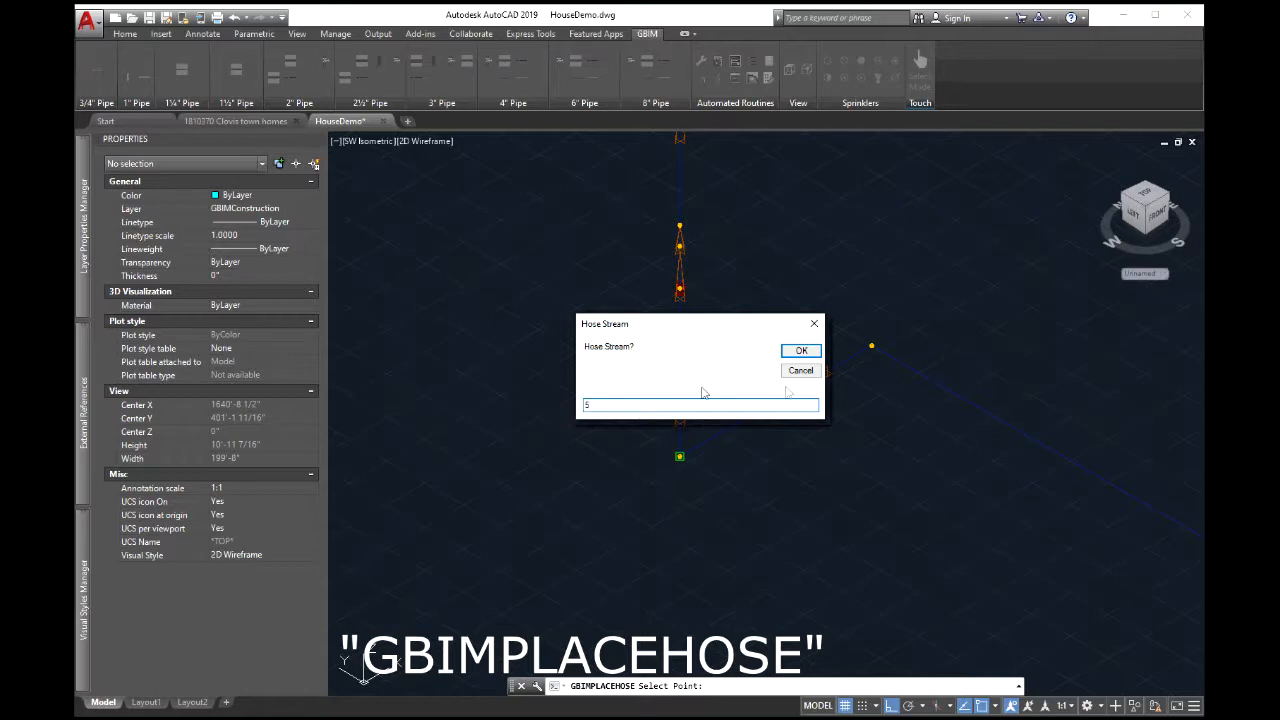
click(815, 352)
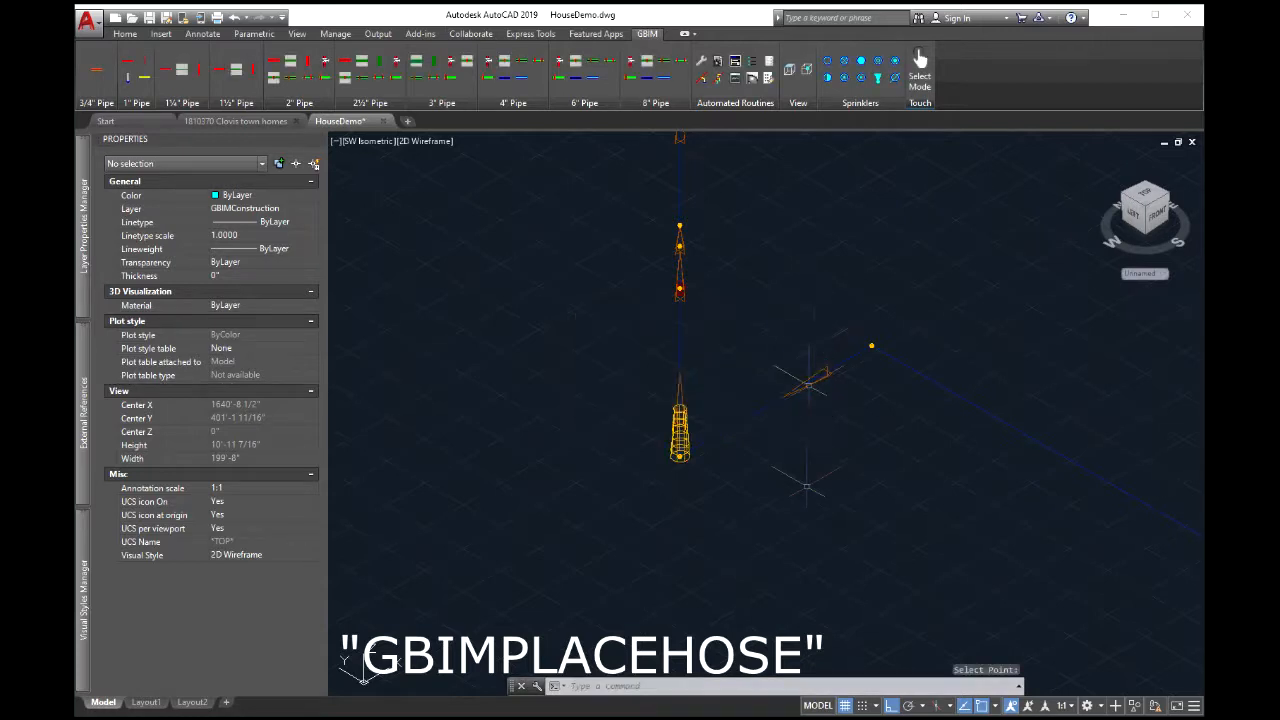
Place a riser at the red node on the vertical supply pipe with GBIMPLACERISER and return to the top view
scroll(797, 490, down, 2)
scroll(750, 480, up, 6)
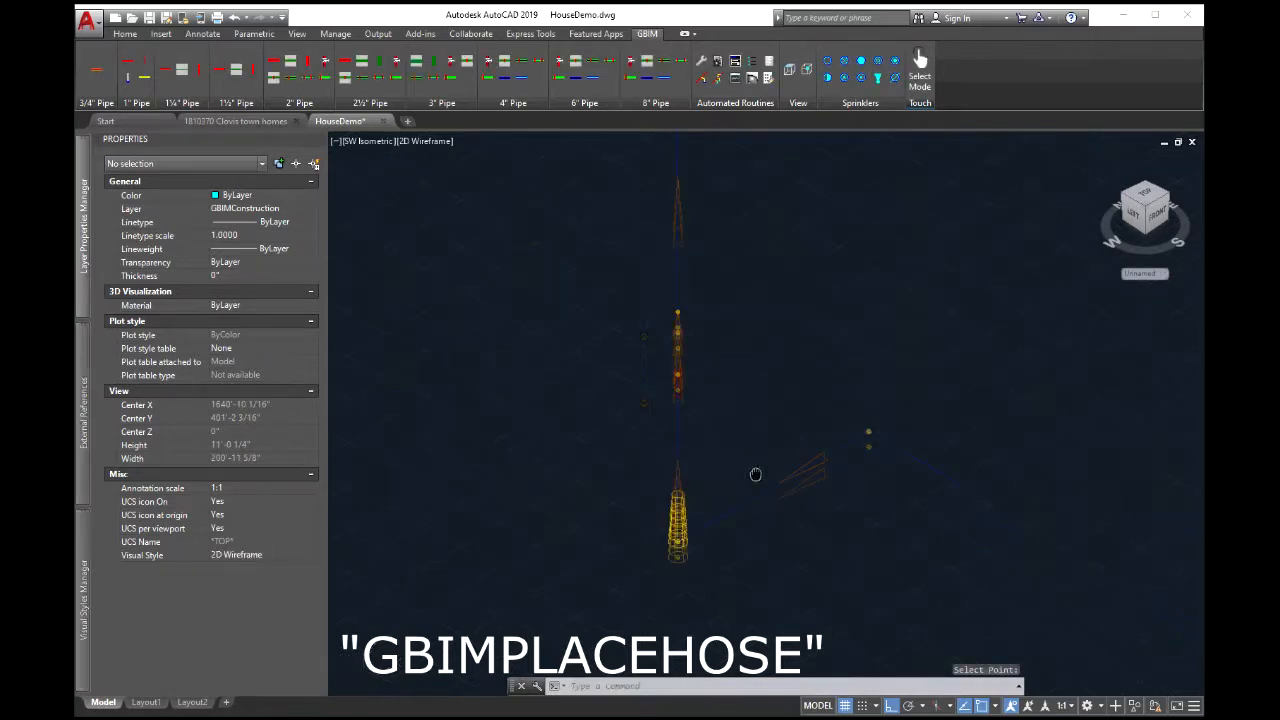
scroll(732, 367, down, 4)
text(lace)
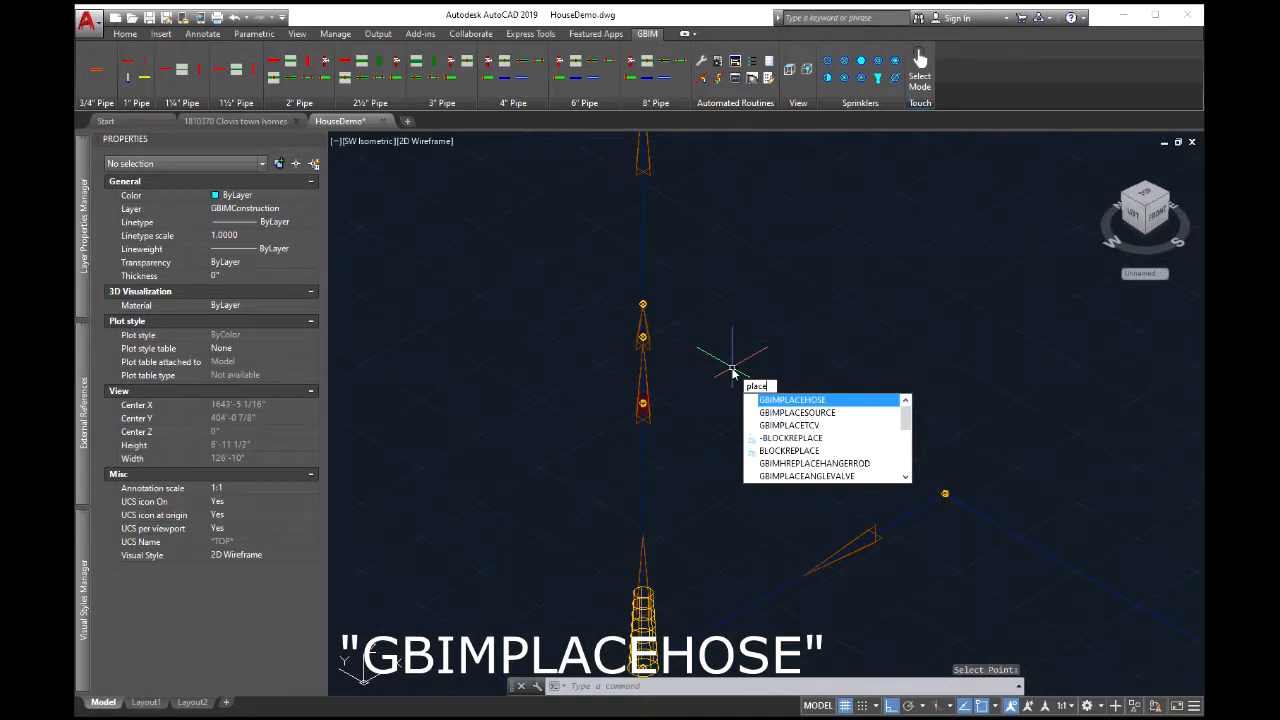
text(riser)
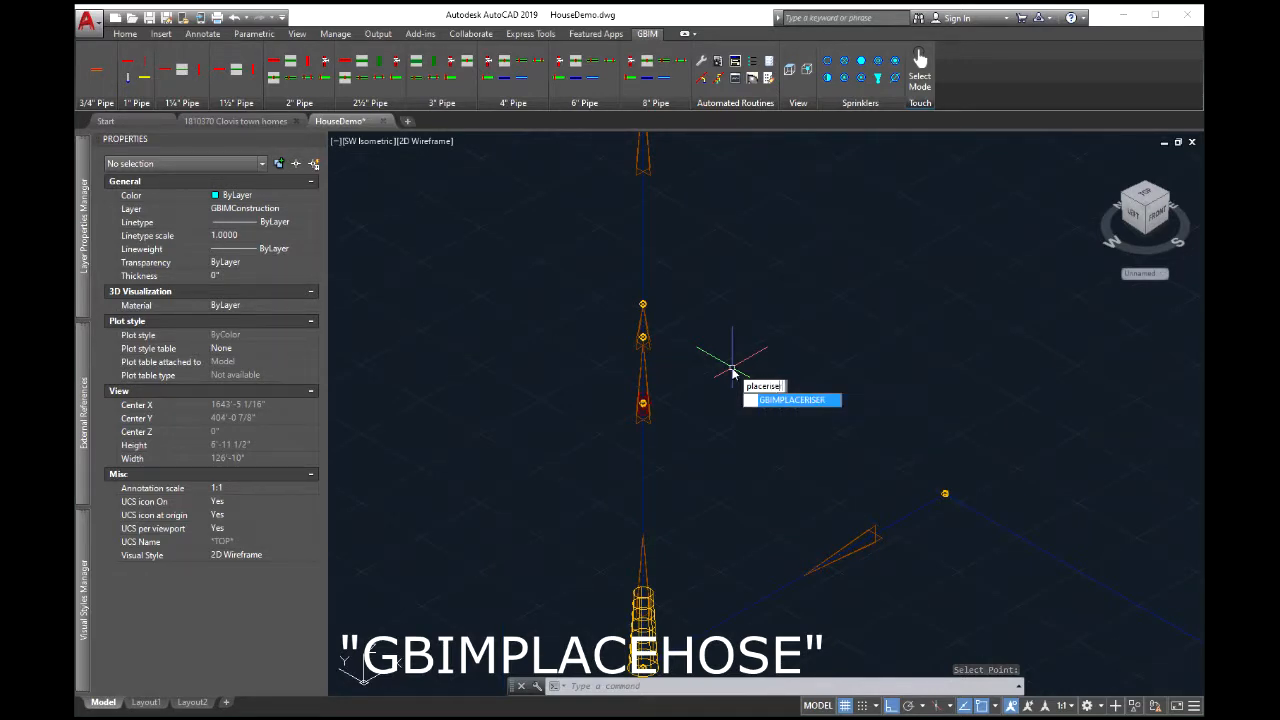
click(800, 401)
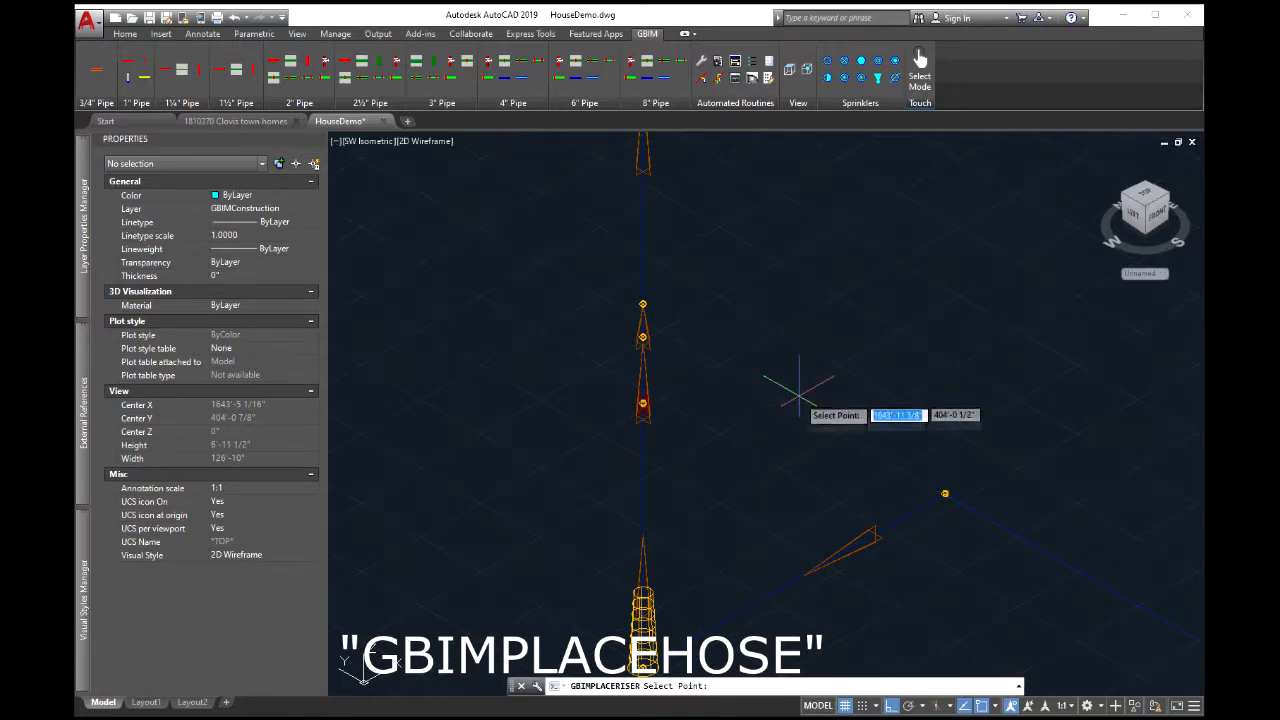
click(645, 443)
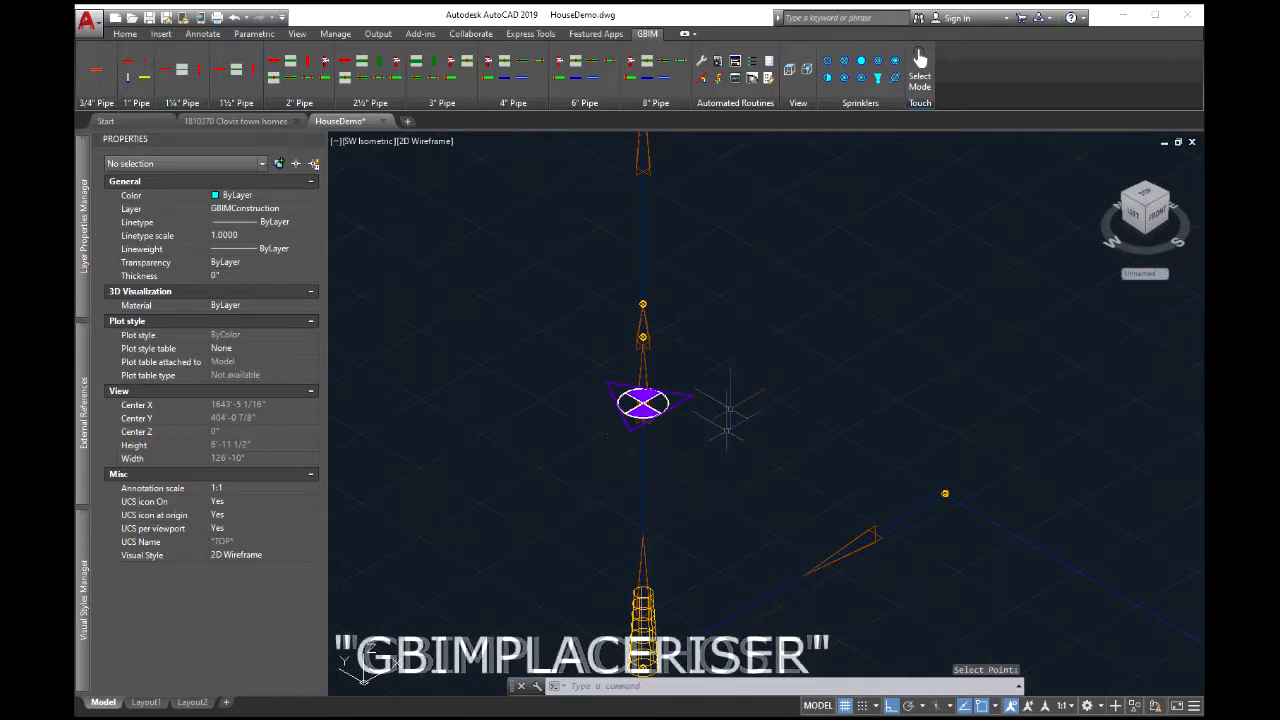
scroll(730, 355, down, 3)
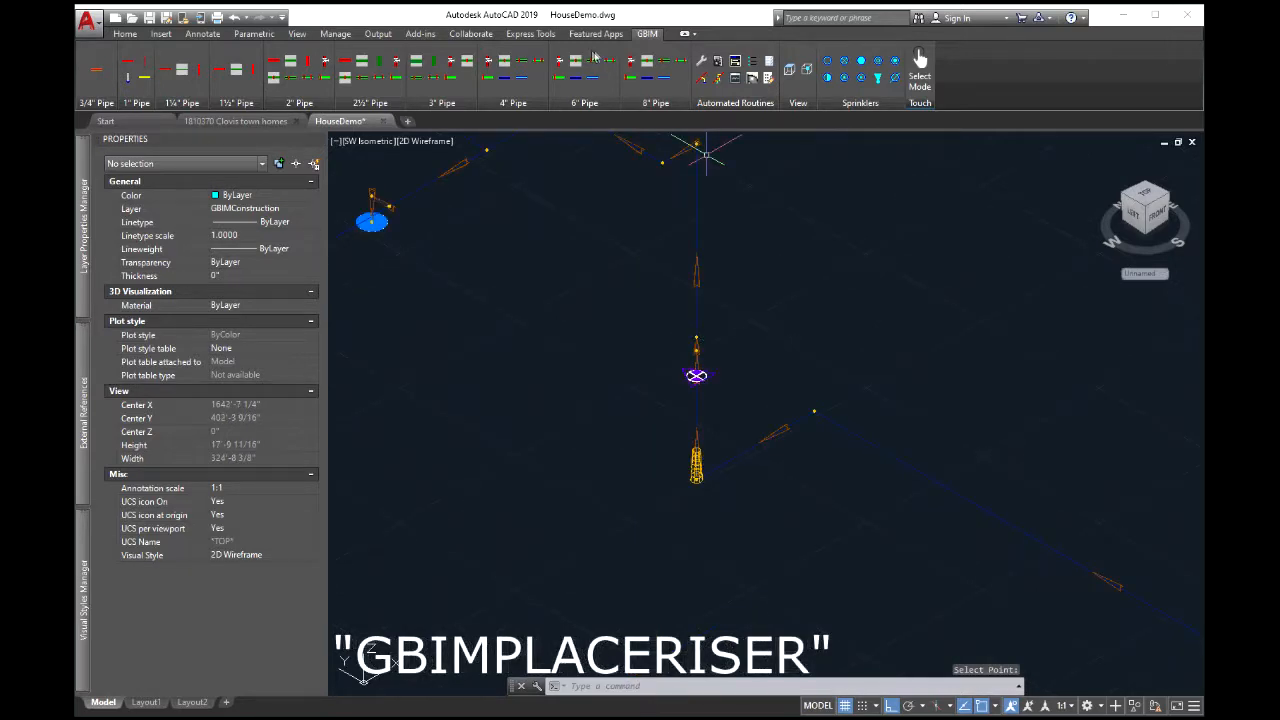
click(797, 76)
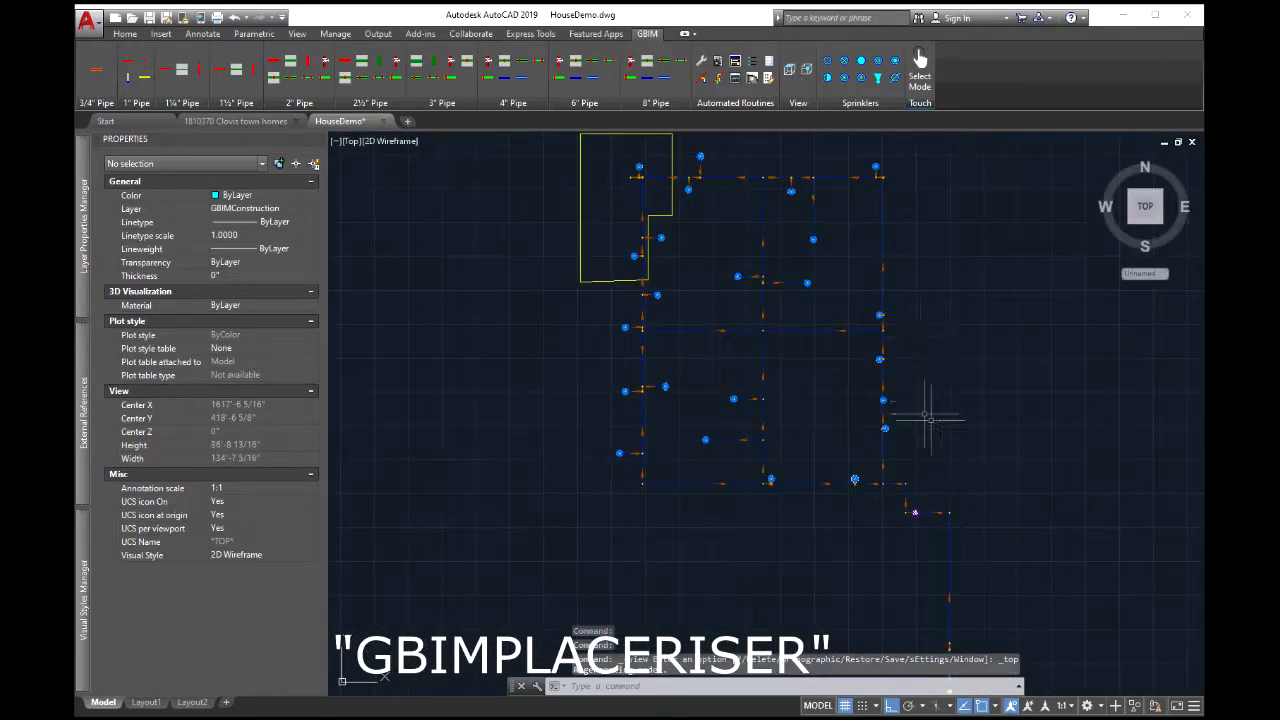
Examine the placed riser symbol on the supply line and the overall pipe layout in the top view
scroll(918, 450, up, 5)
scroll(909, 471, down, 4)
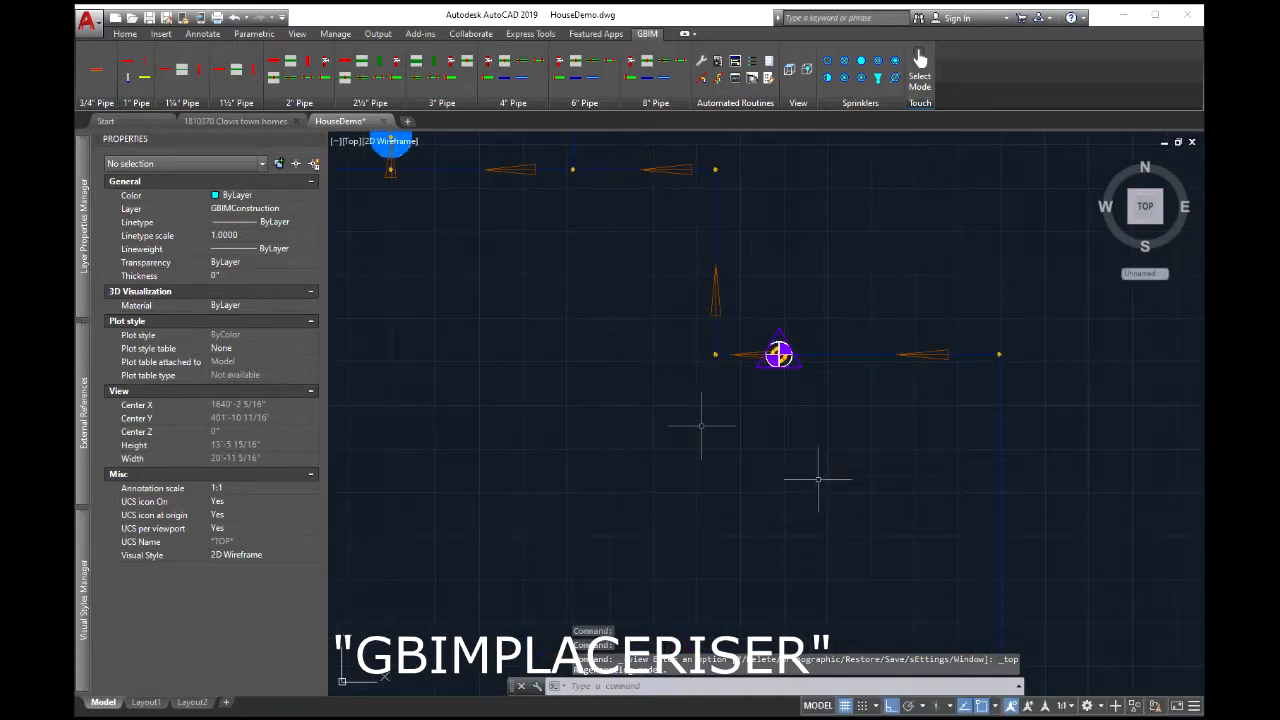
scroll(788, 377, down, 10)
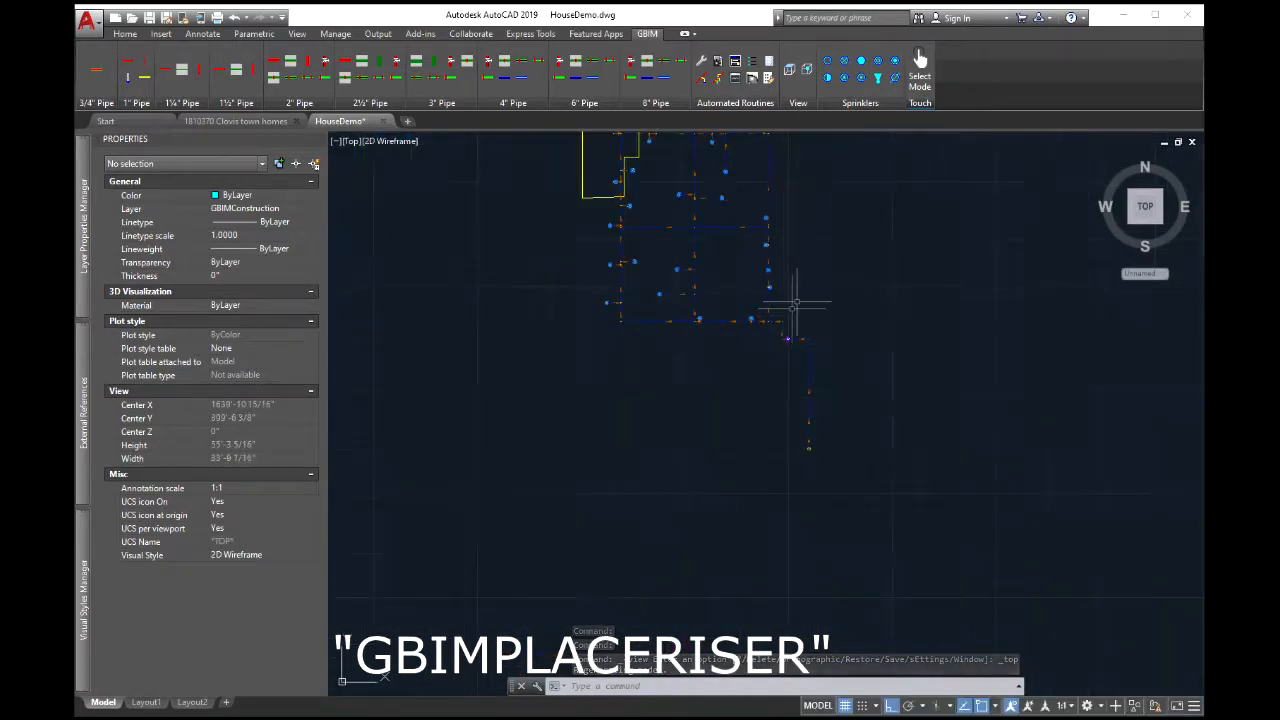
middle_drag(834, 383, 786, 377)
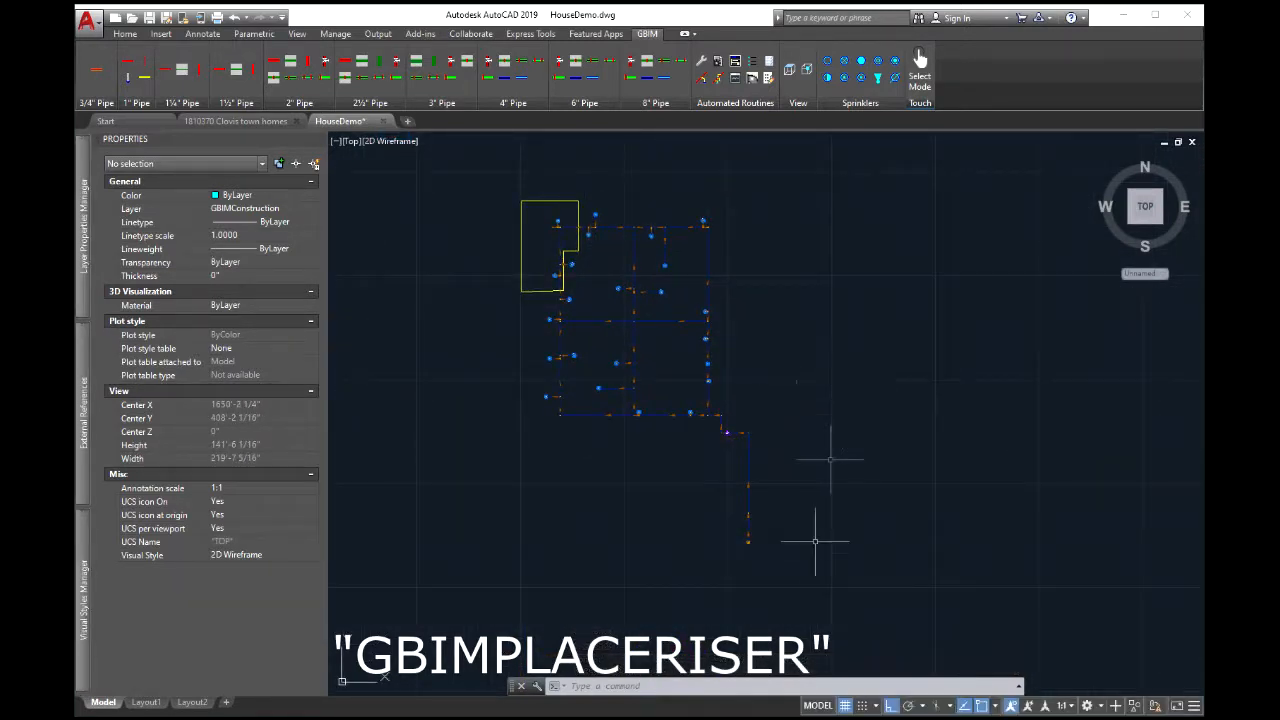
scroll(810, 426, up, 2)
scroll(810, 426, down, 2)
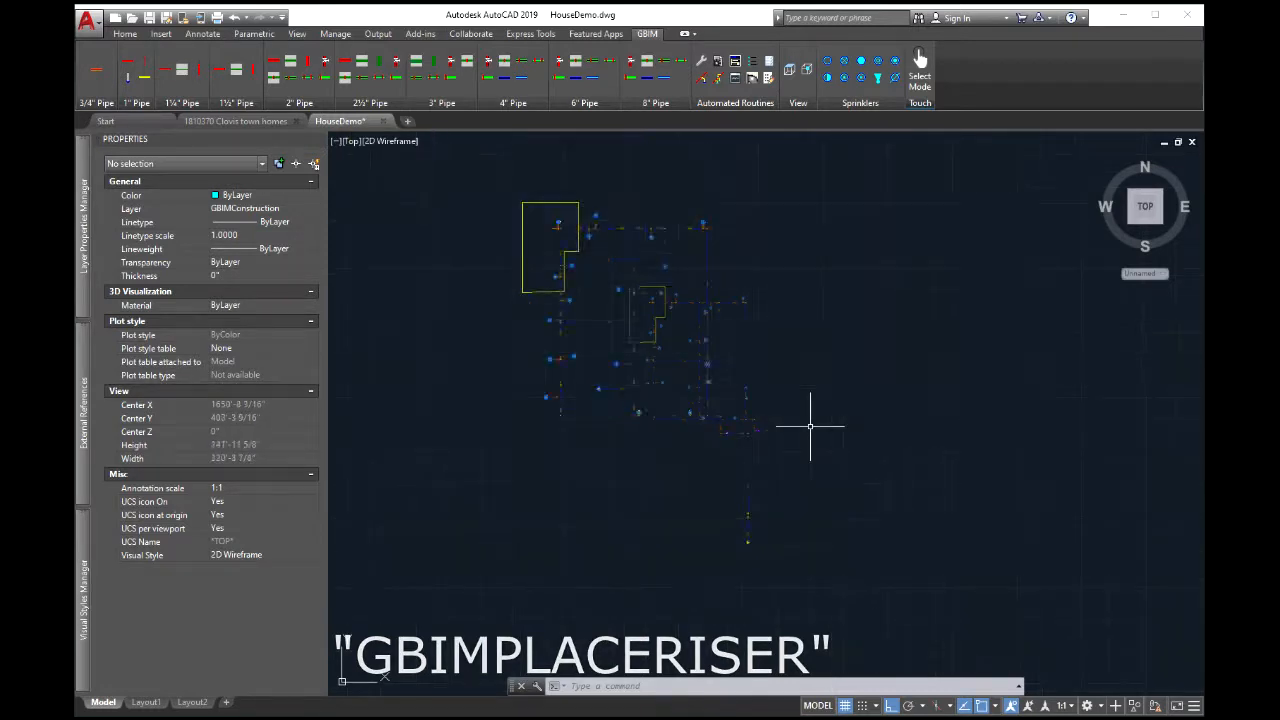
middle_drag(894, 337, 869, 323)
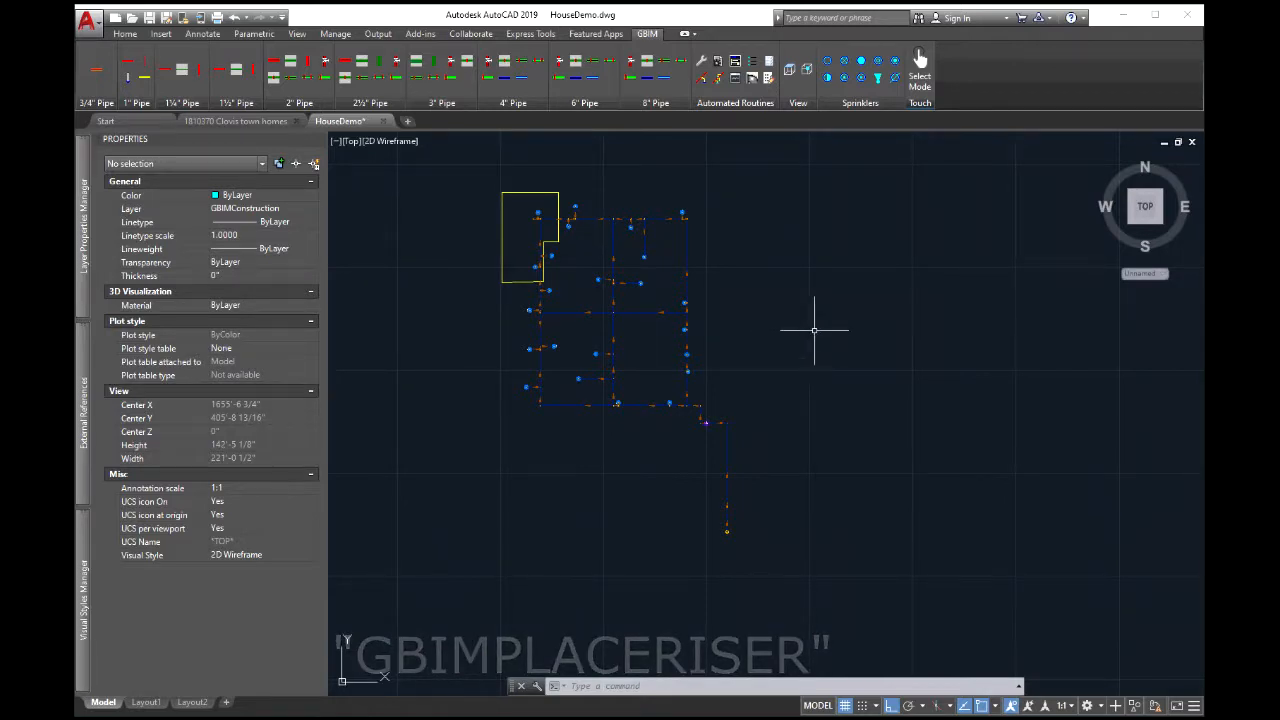
middle_drag(780, 345, 794, 356)
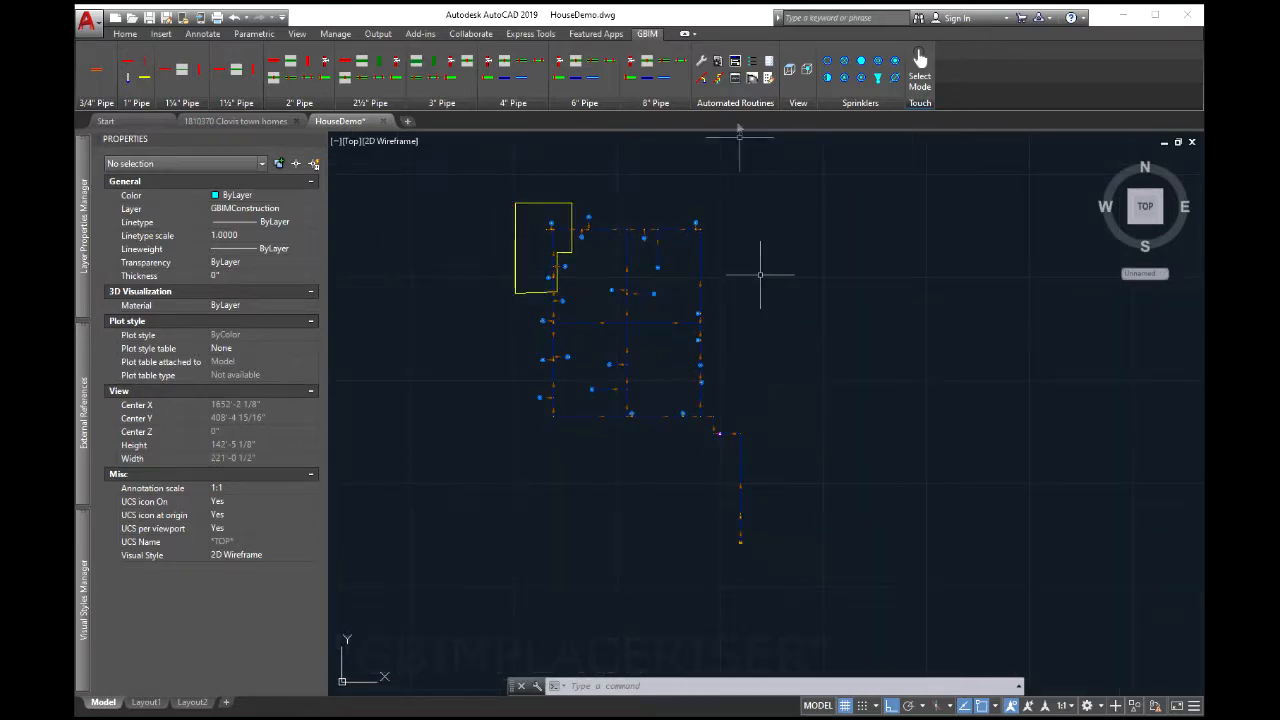
Start GBIMCALCIT with CP run first, and save the job preferences with 10% safety, Hazen Williams, Demand type and Velocity pipe colors
click(771, 80)
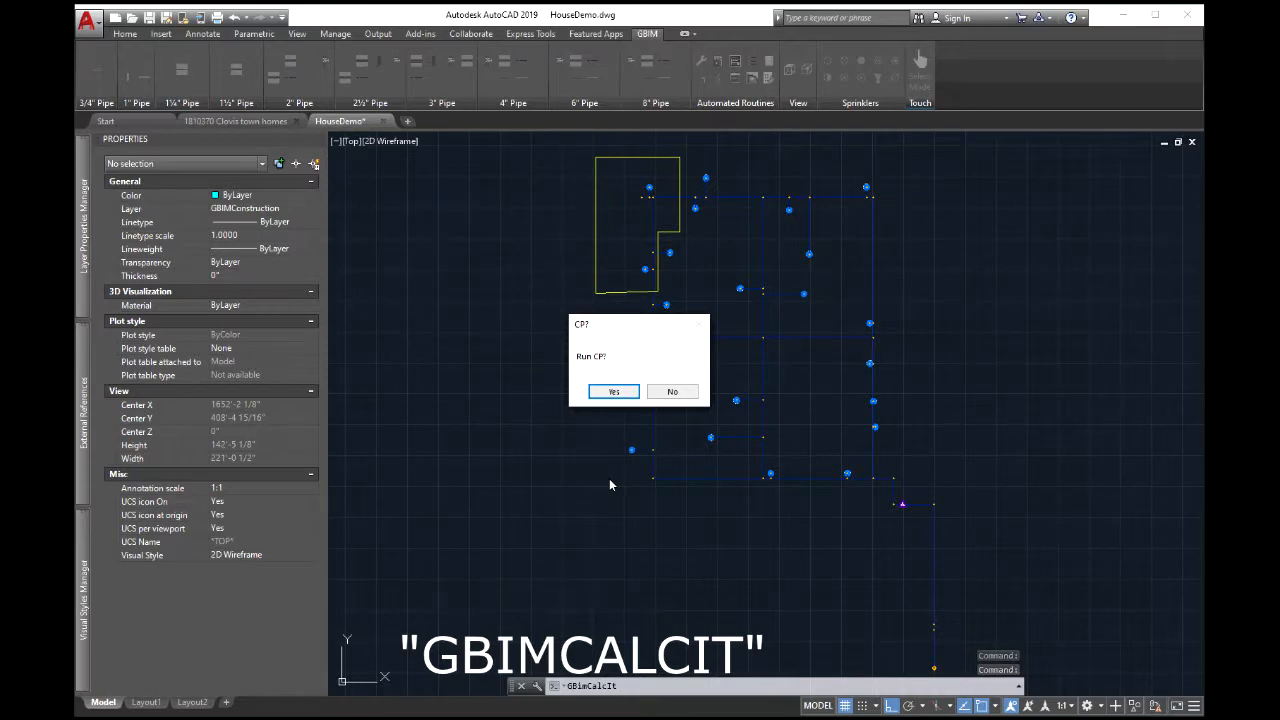
click(613, 391)
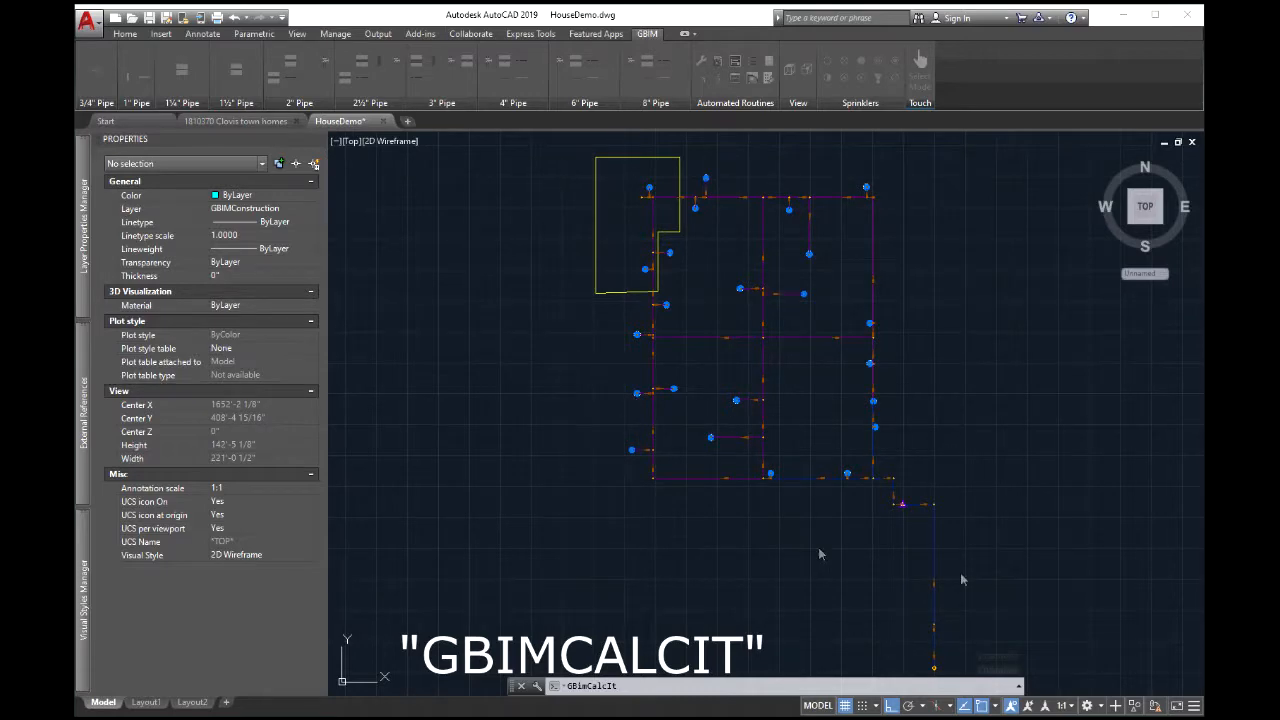
key(Return)
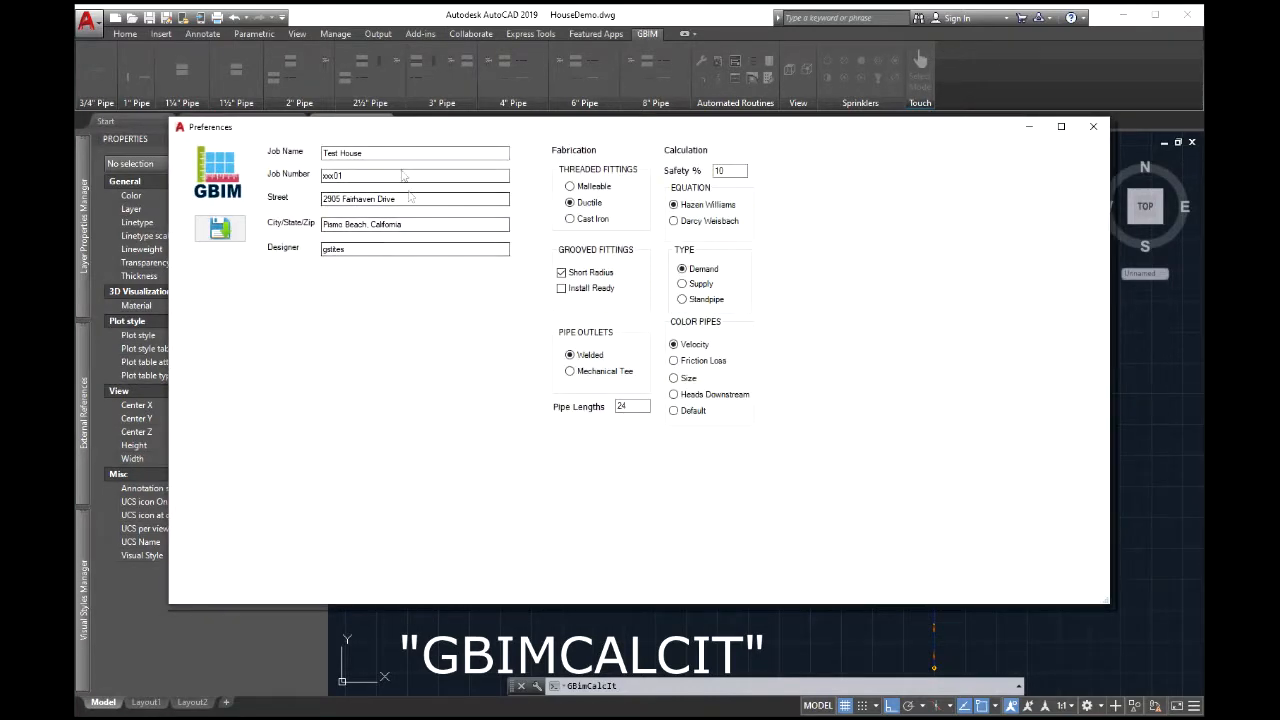
drag(486, 137, 497, 145)
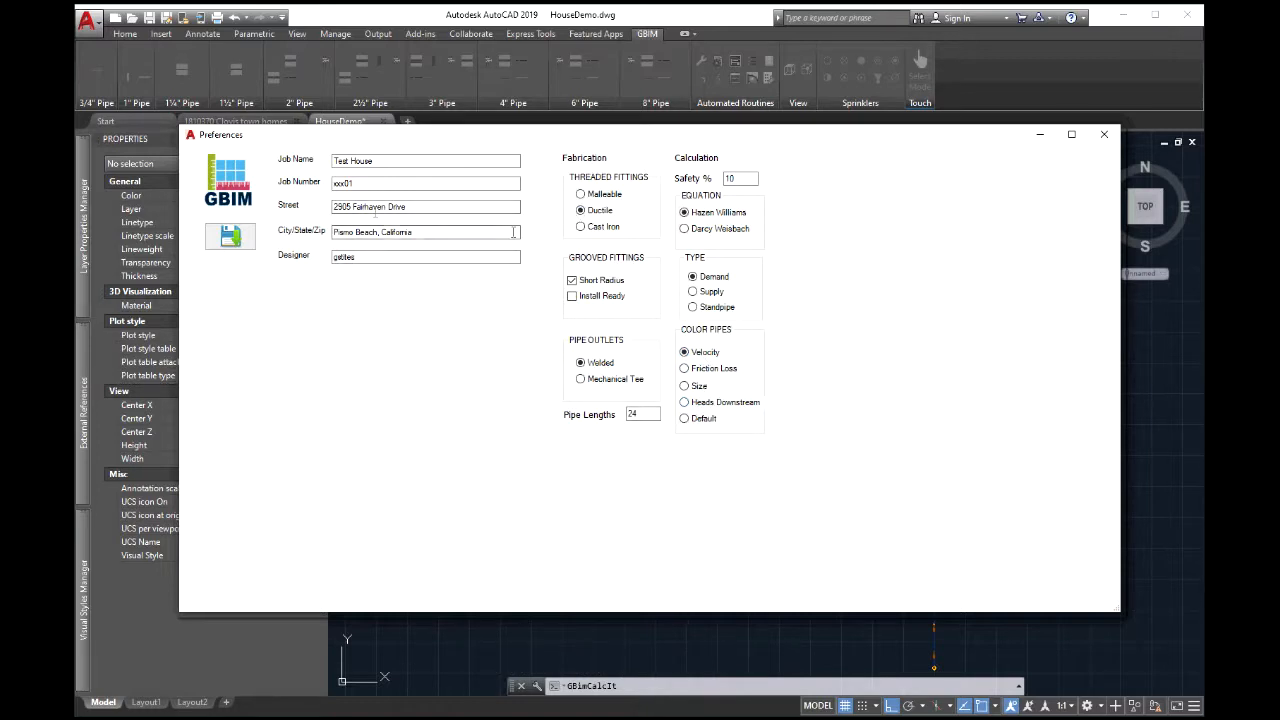
click(231, 237)
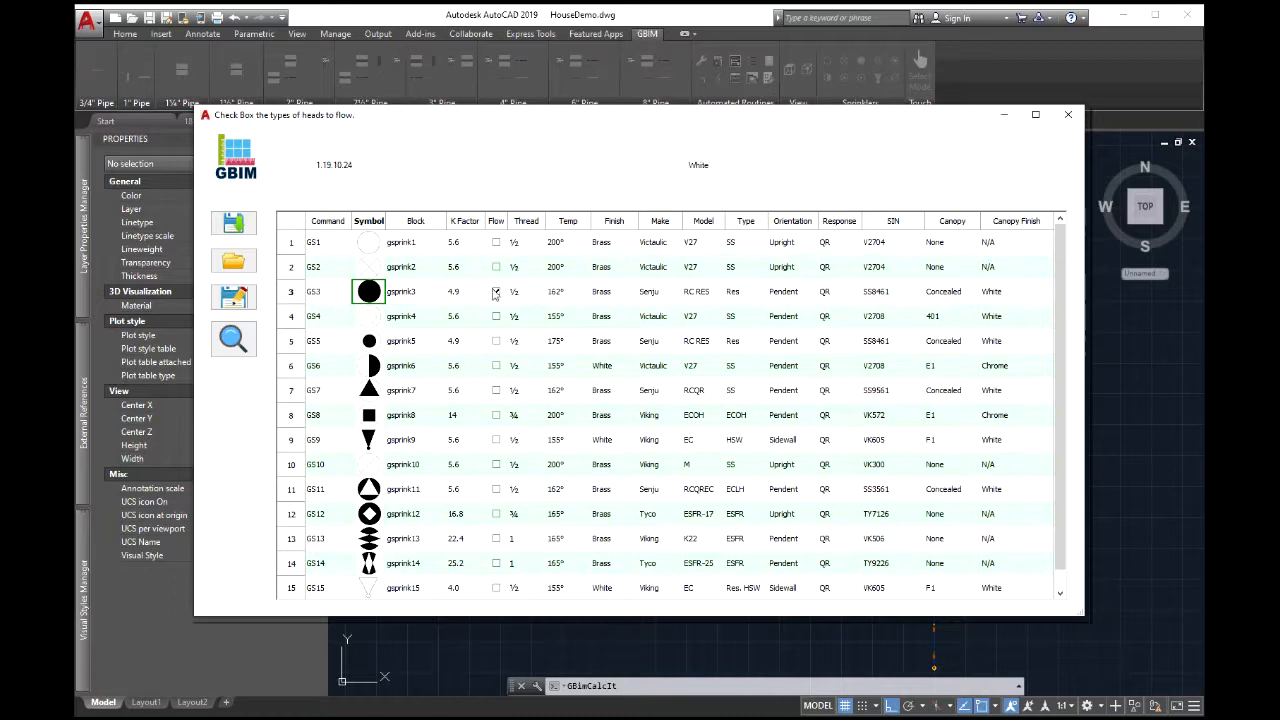
Flow only the gsprink3 heads with K factor 4.9 and select the yellow bedroom polyline as the remote area
click(475, 291)
click(496, 292)
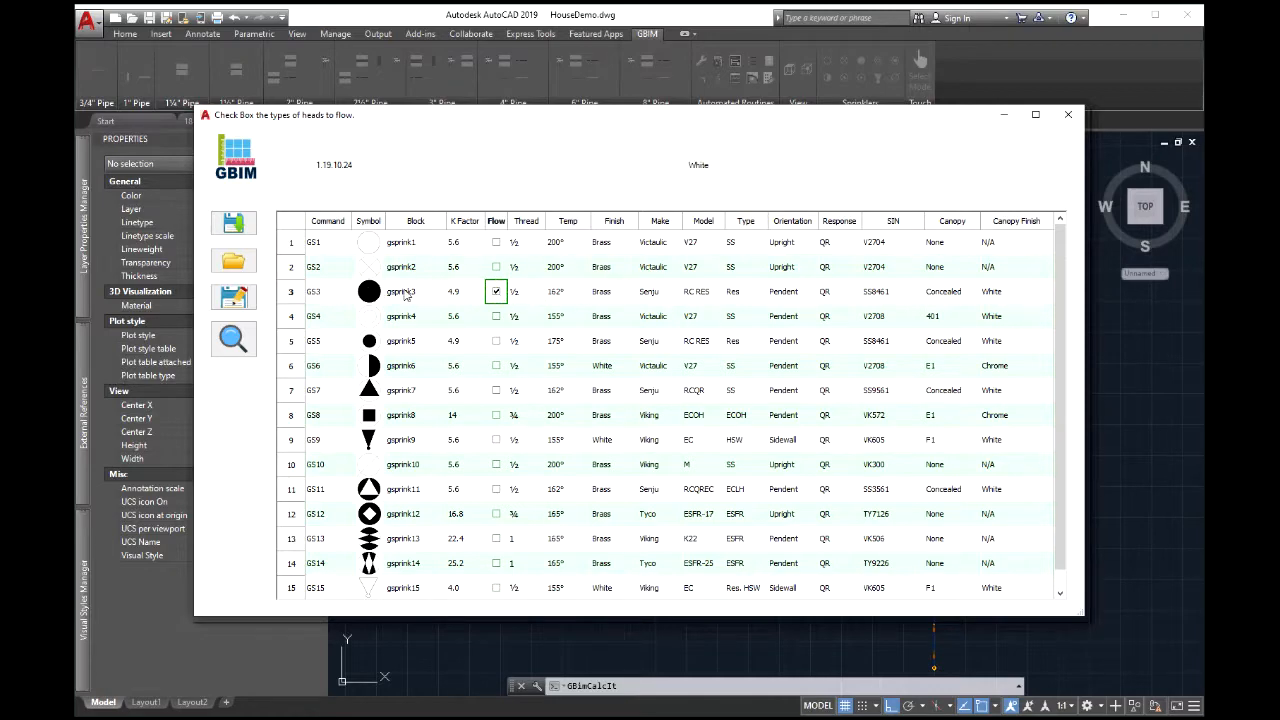
click(240, 226)
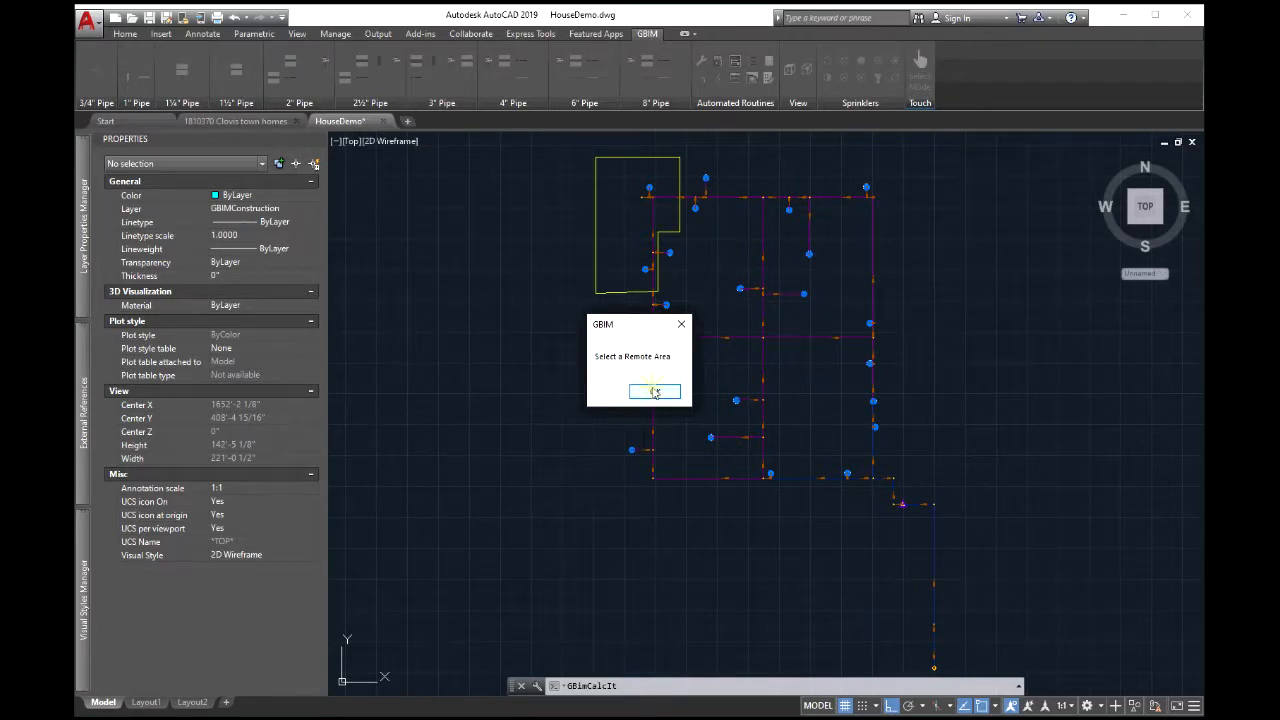
click(654, 391)
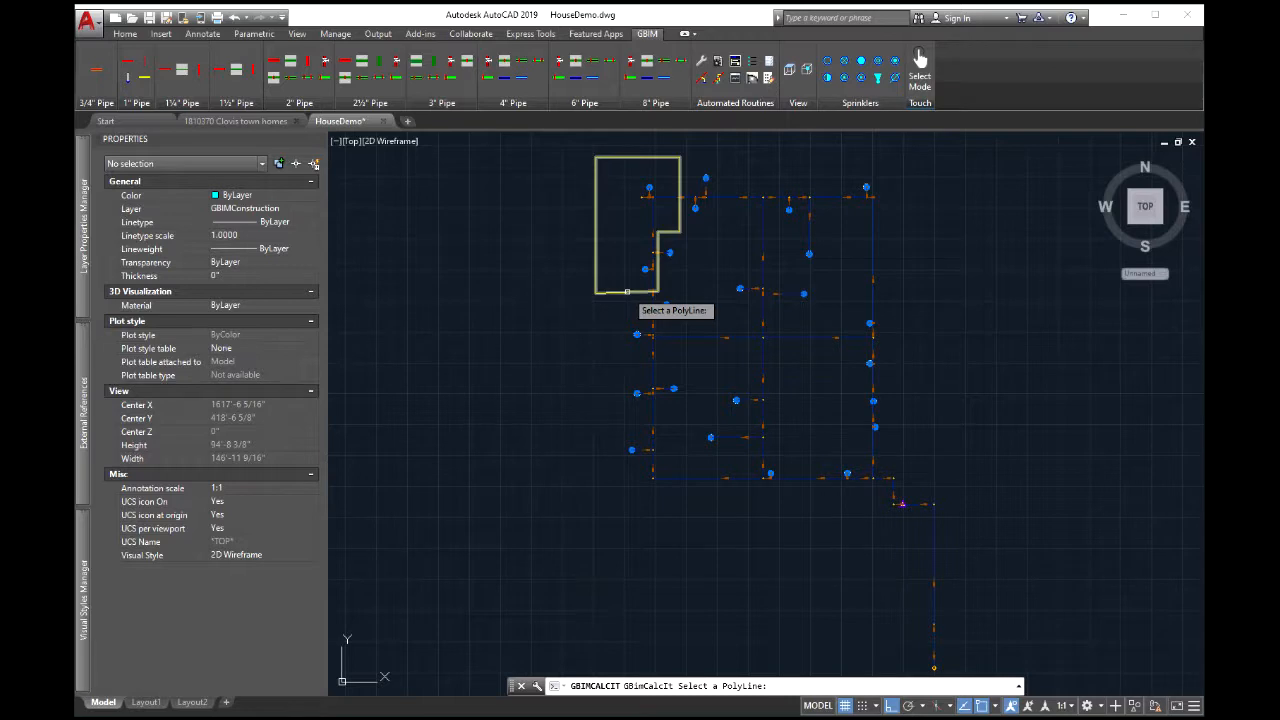
click(627, 292)
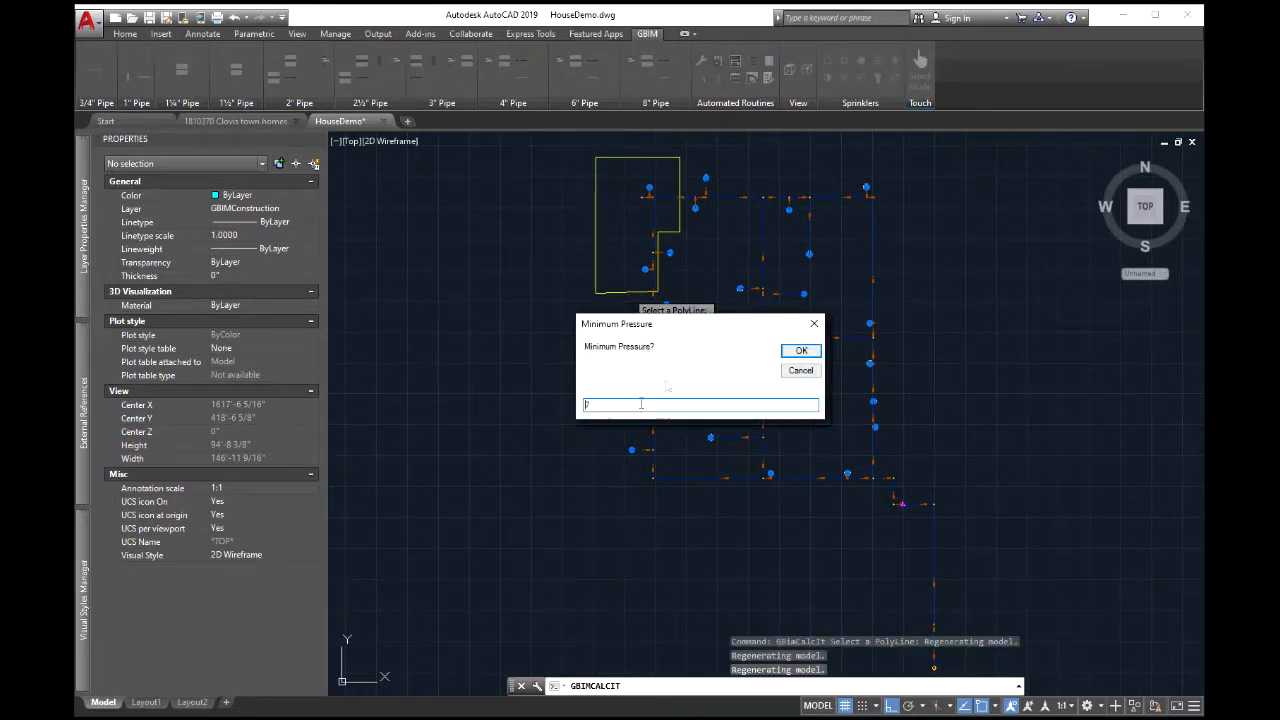
Calculate with a minimum pressure of 7 and a minimum of 13 GPM at any sprinkler, leaving the remote sprinkler node blank
click(800, 351)
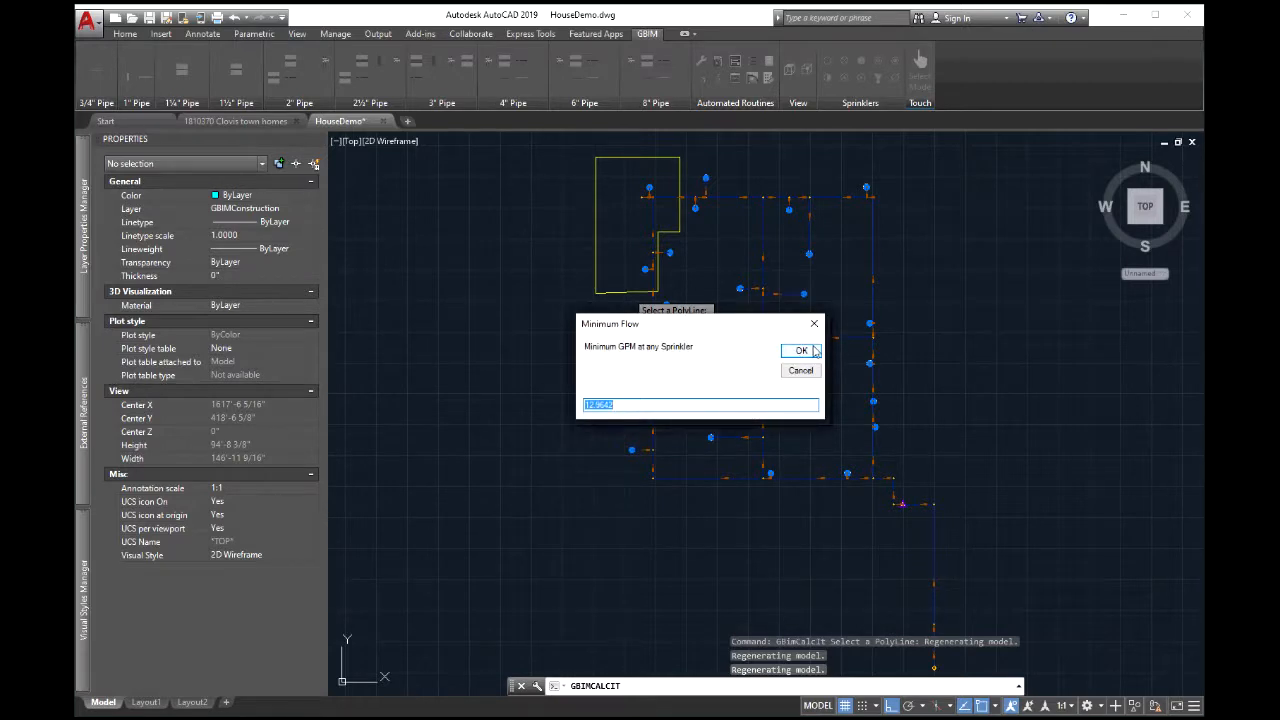
text(13)
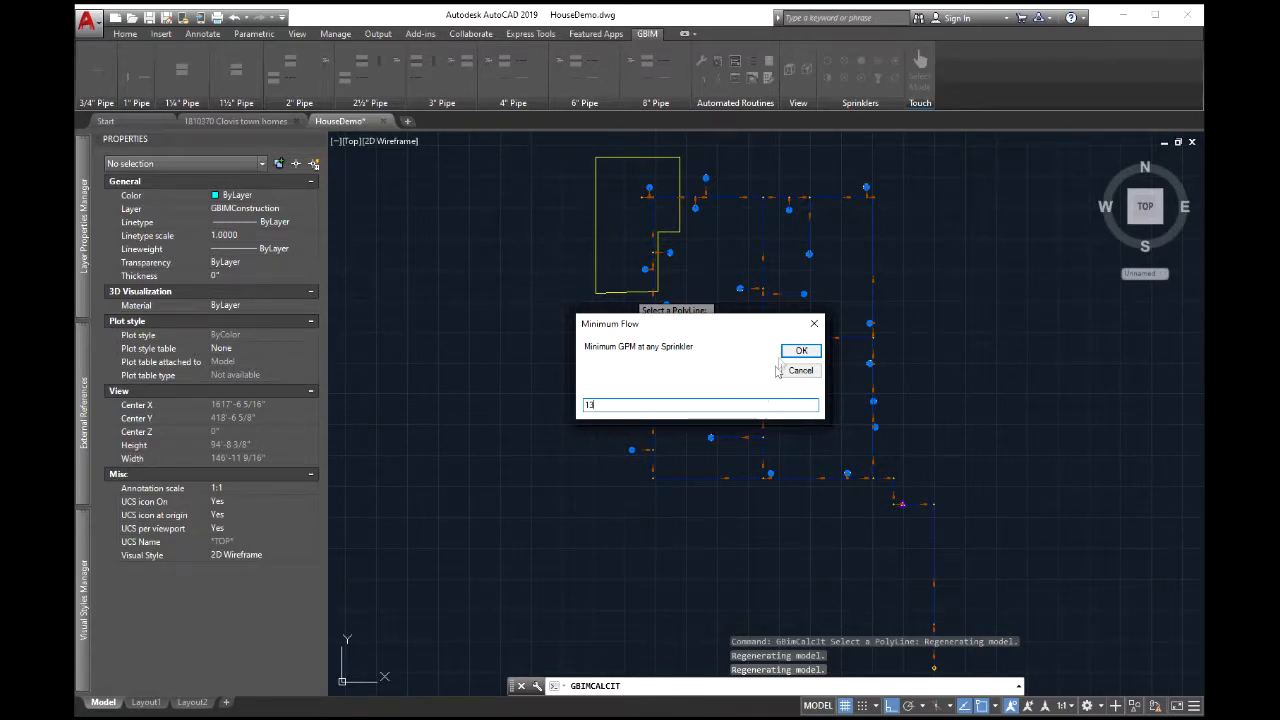
click(797, 354)
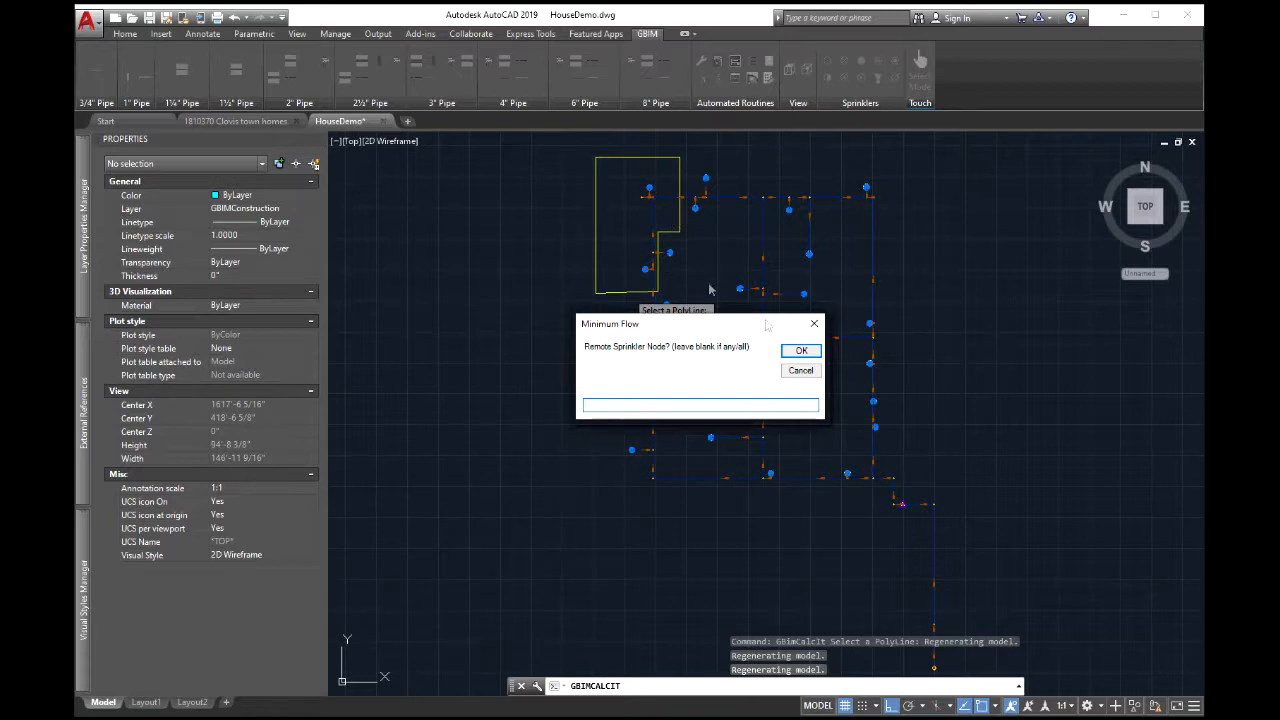
click(791, 351)
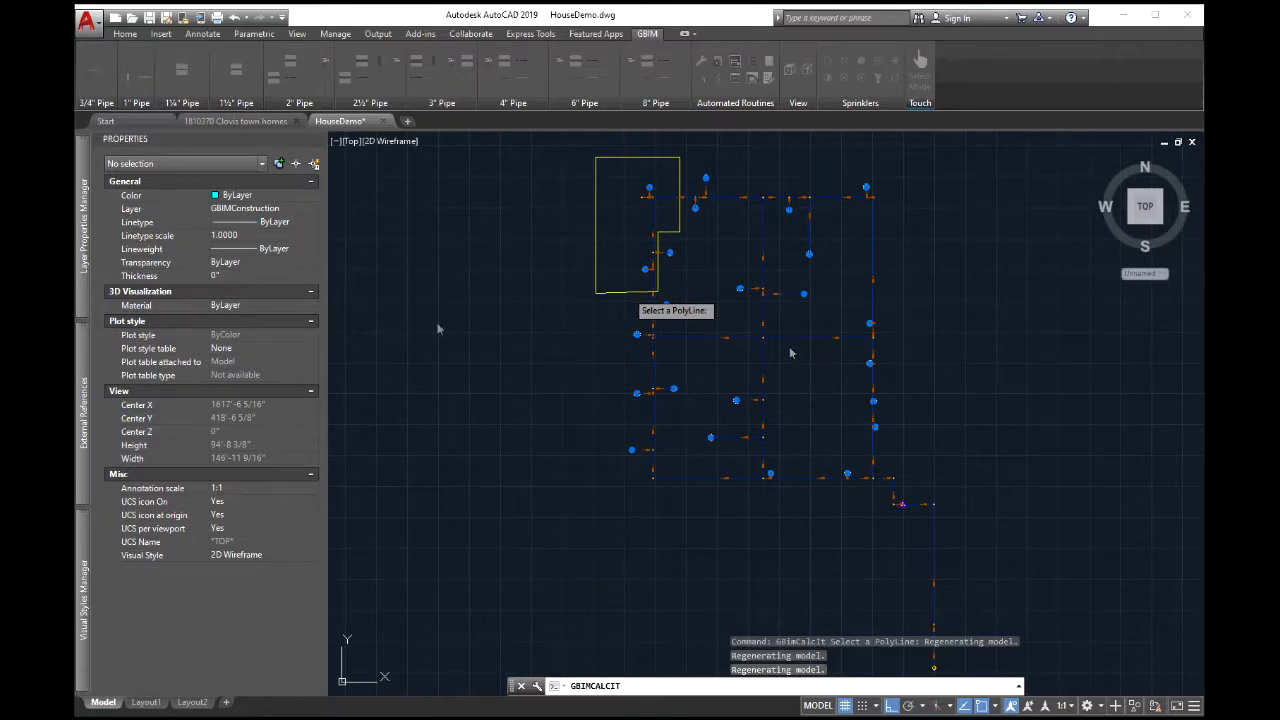
click(628, 293)
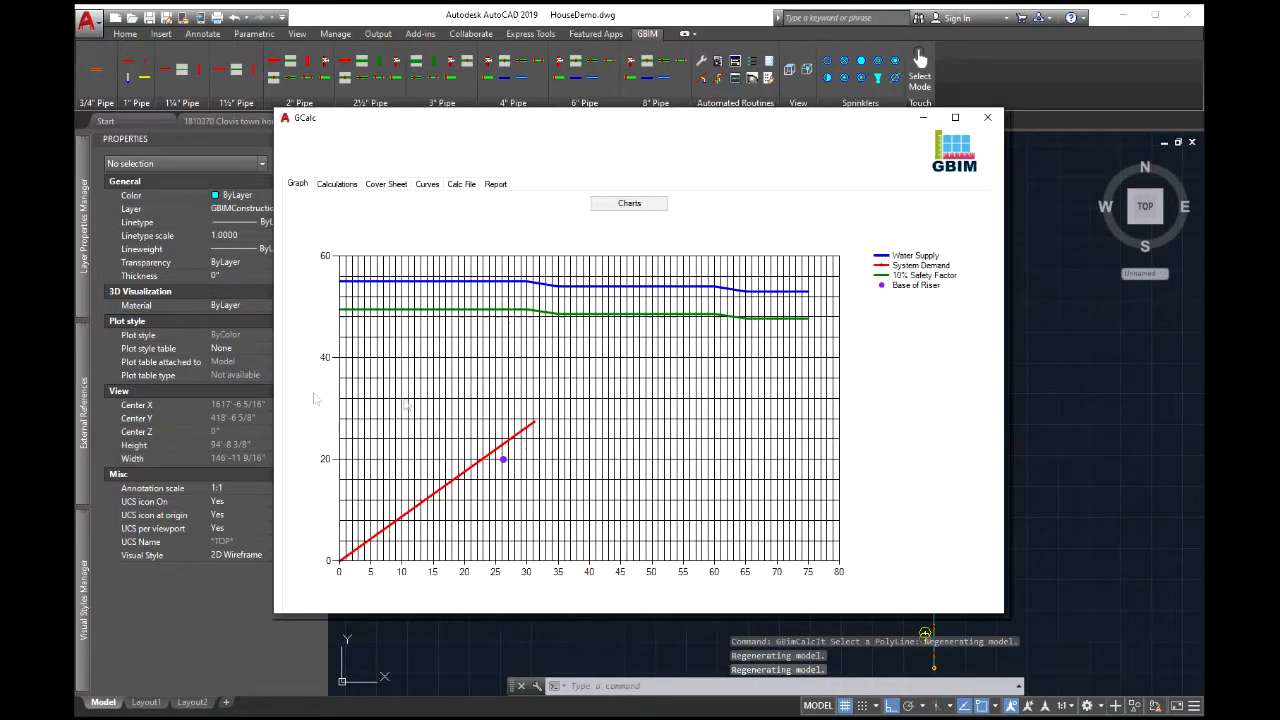
Review the supply and demand graph, then list the pipe calculations by descending velocity and check the WM100 entry
mouse_move(689, 123)
mouse_down()
mouse_move(735, 118)
mouse_move(693, 105)
mouse_up()
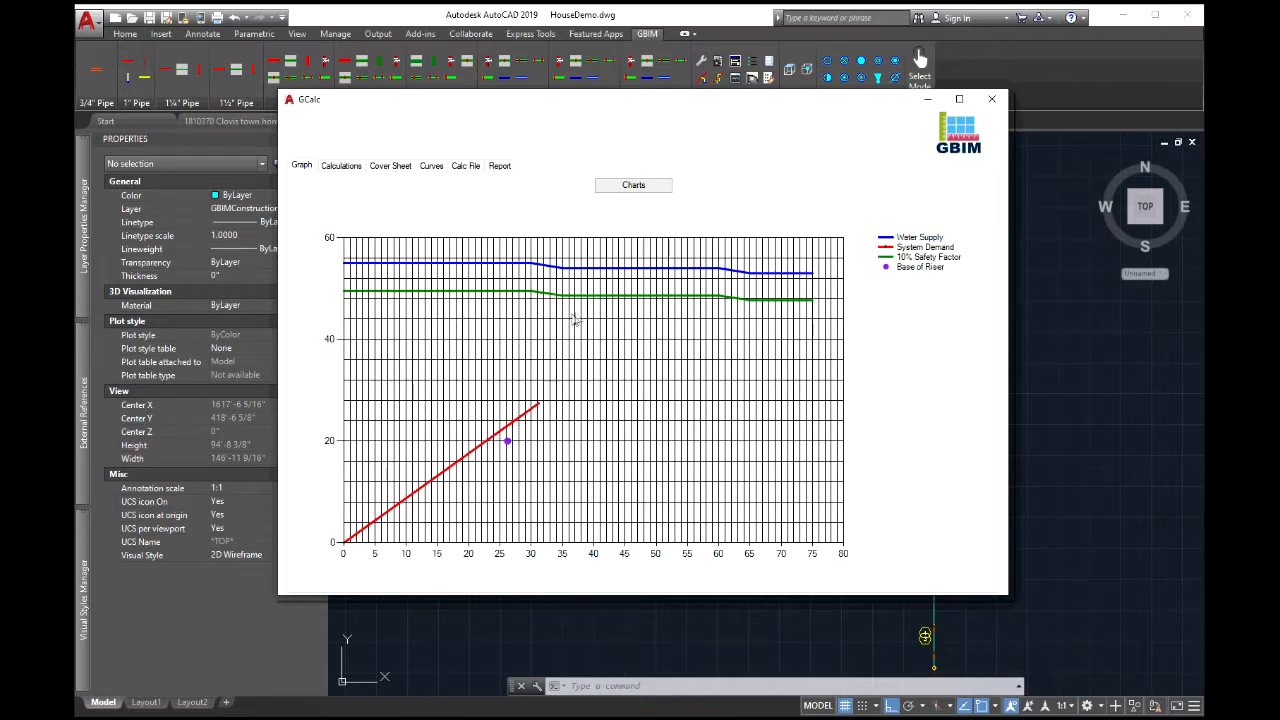
click(341, 166)
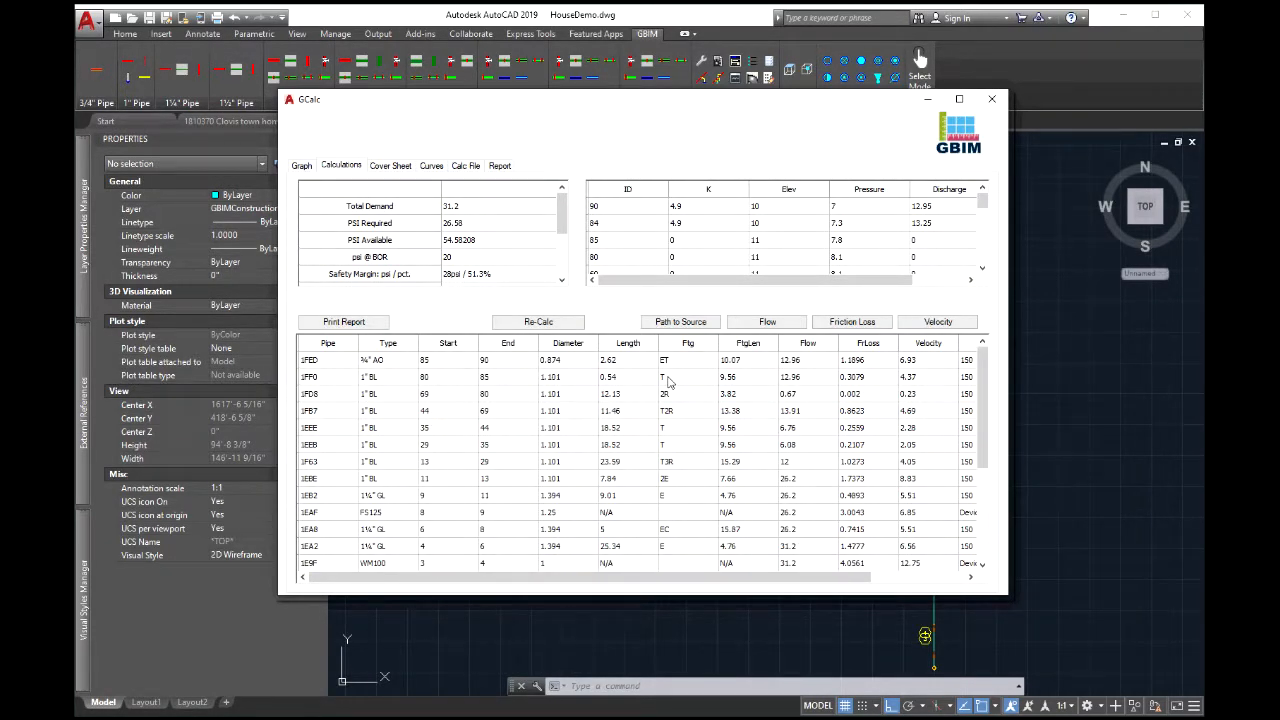
click(927, 333)
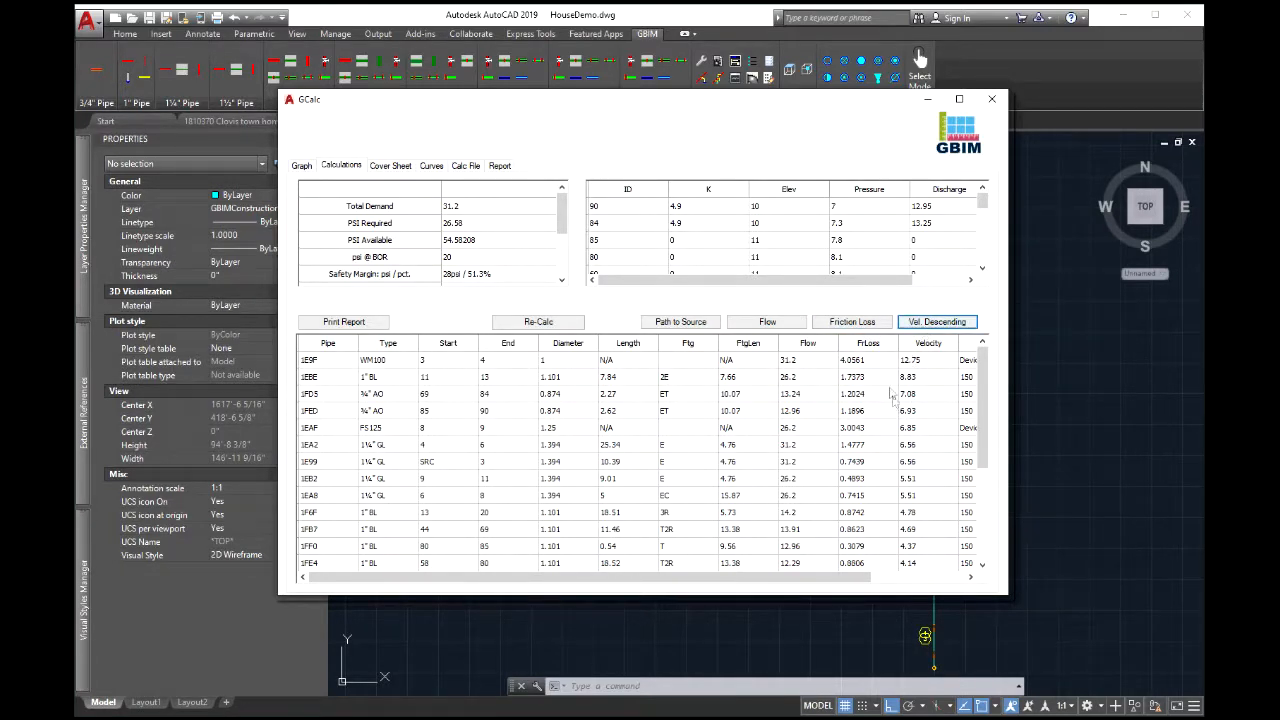
click(395, 364)
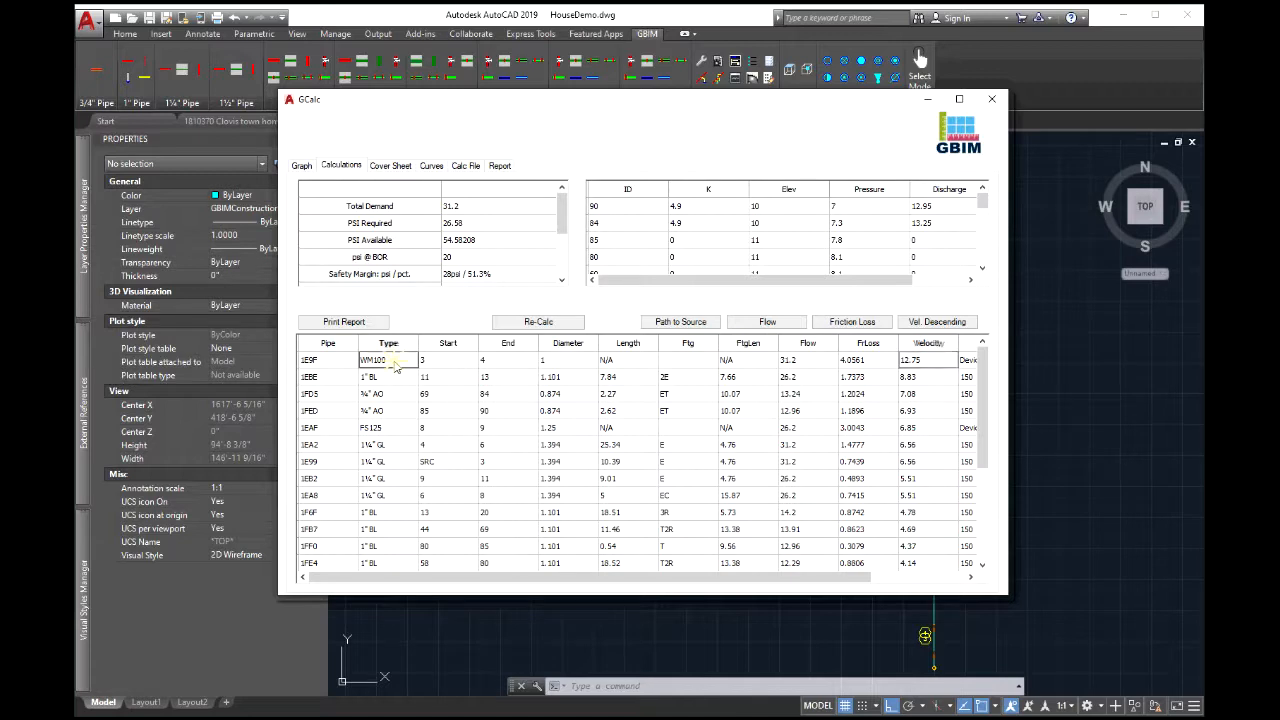
click(324, 364)
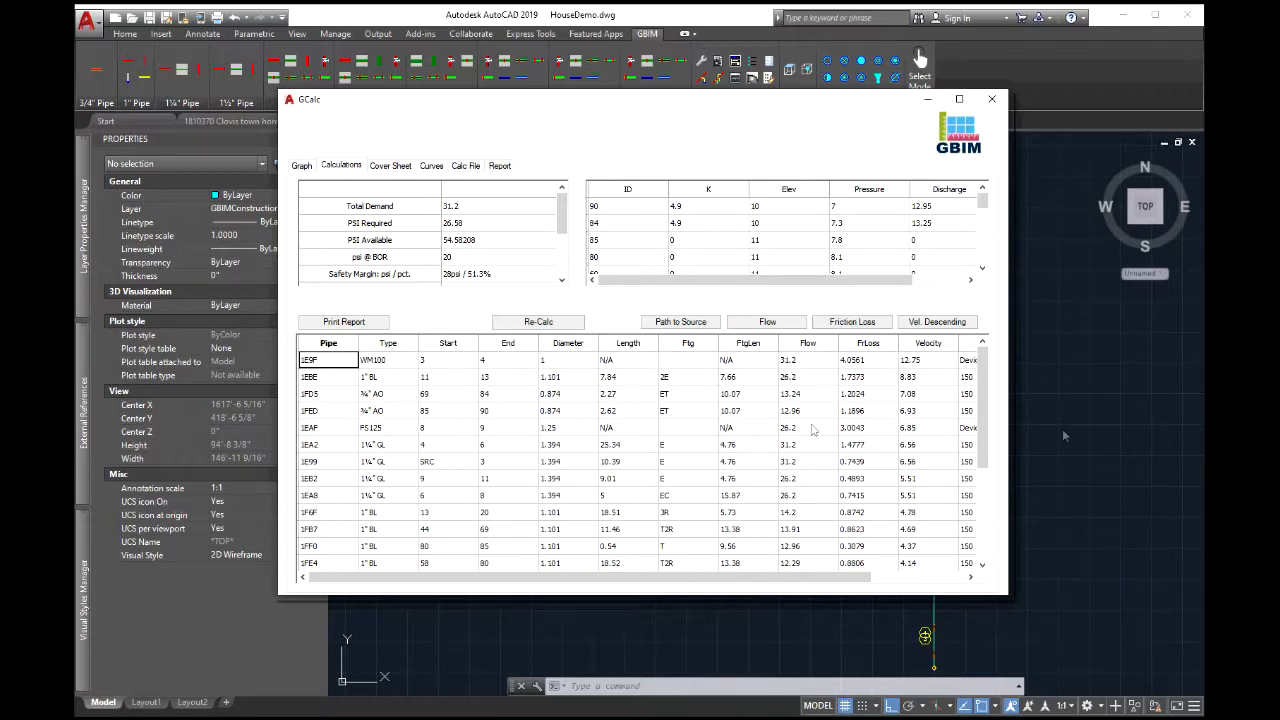
Sort the pipe calculations by descending friction loss and check the friction loss and flow of the first entry
click(866, 324)
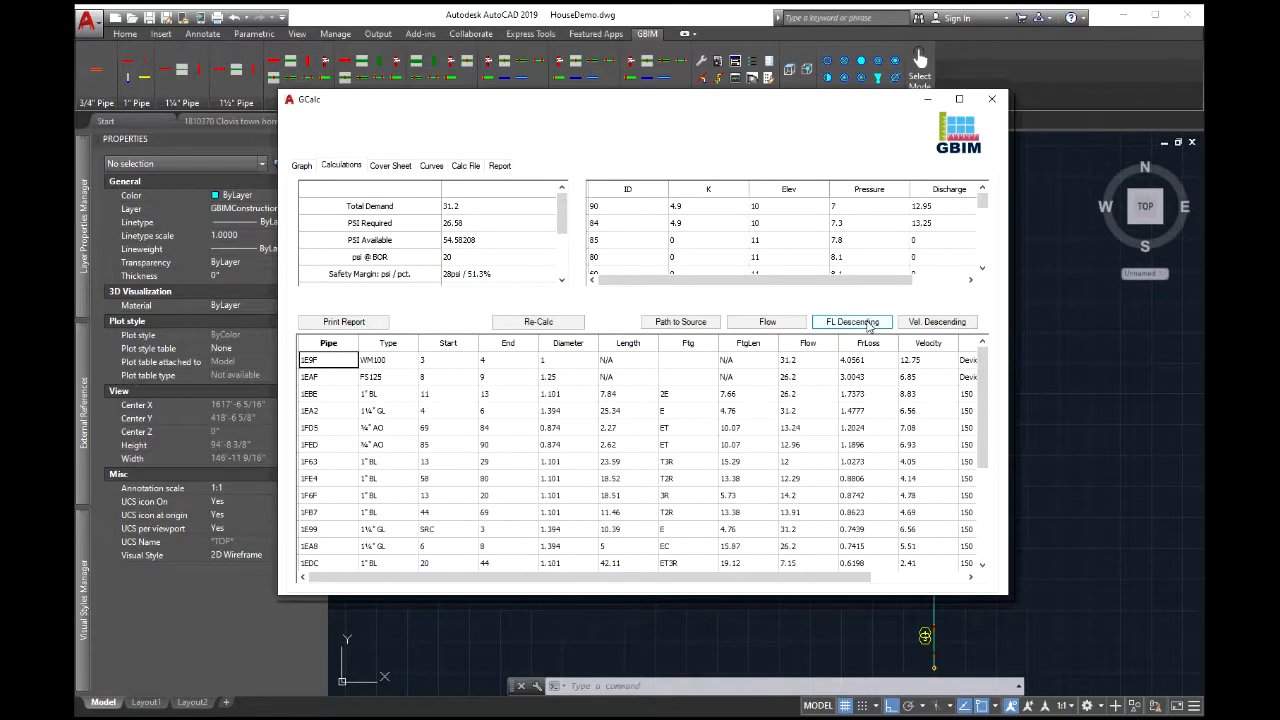
click(852, 362)
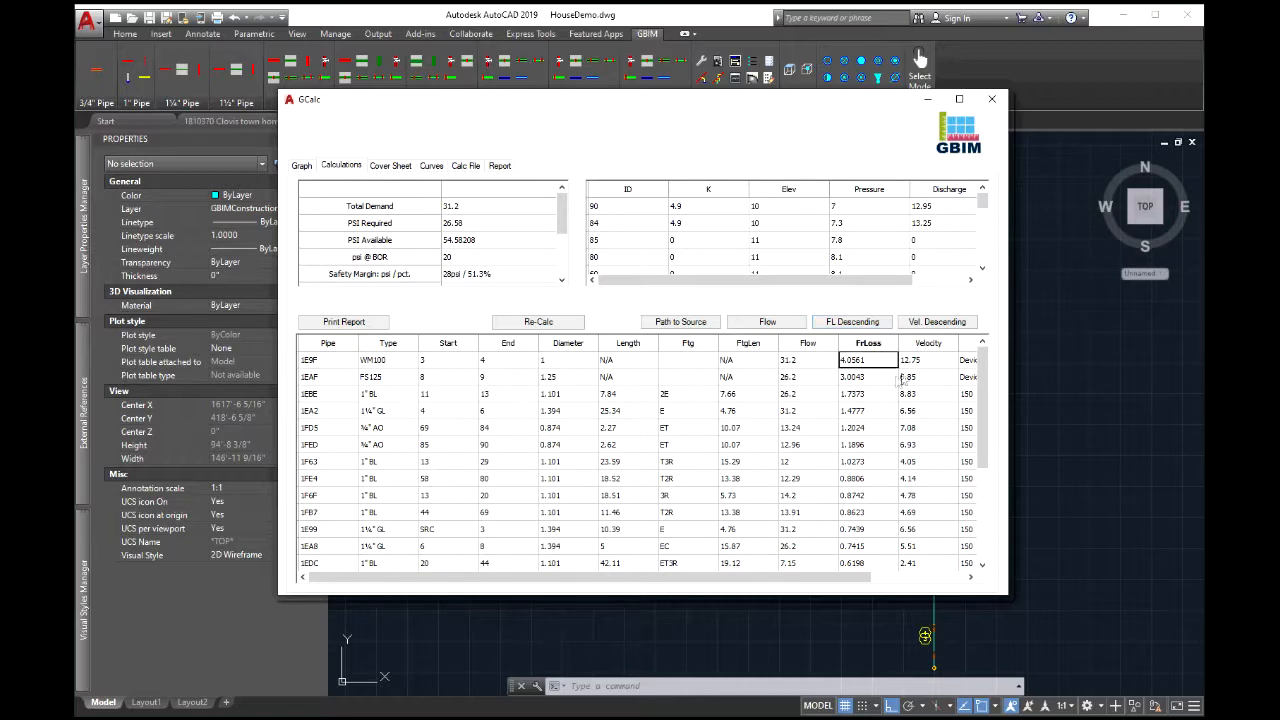
click(836, 322)
key(Left)
click(871, 323)
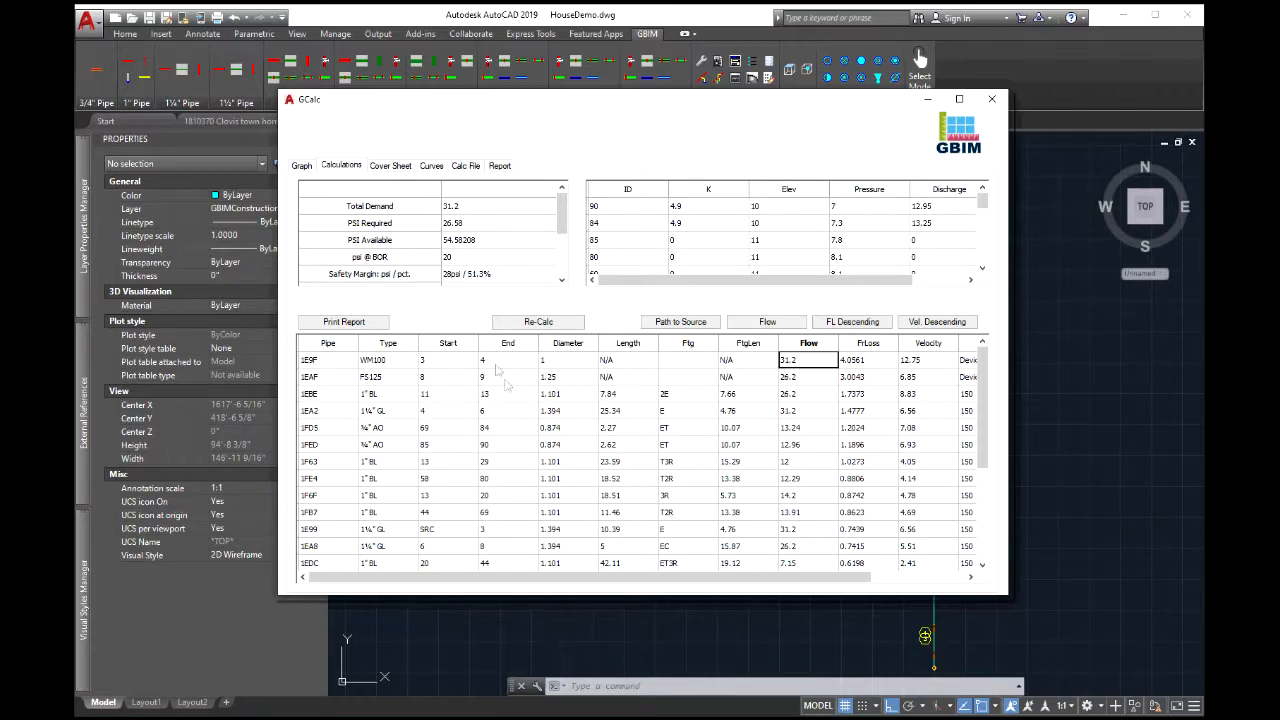
Review the calculation cover sheet and examine the device curves table down to the flow switch and pump entries
click(396, 168)
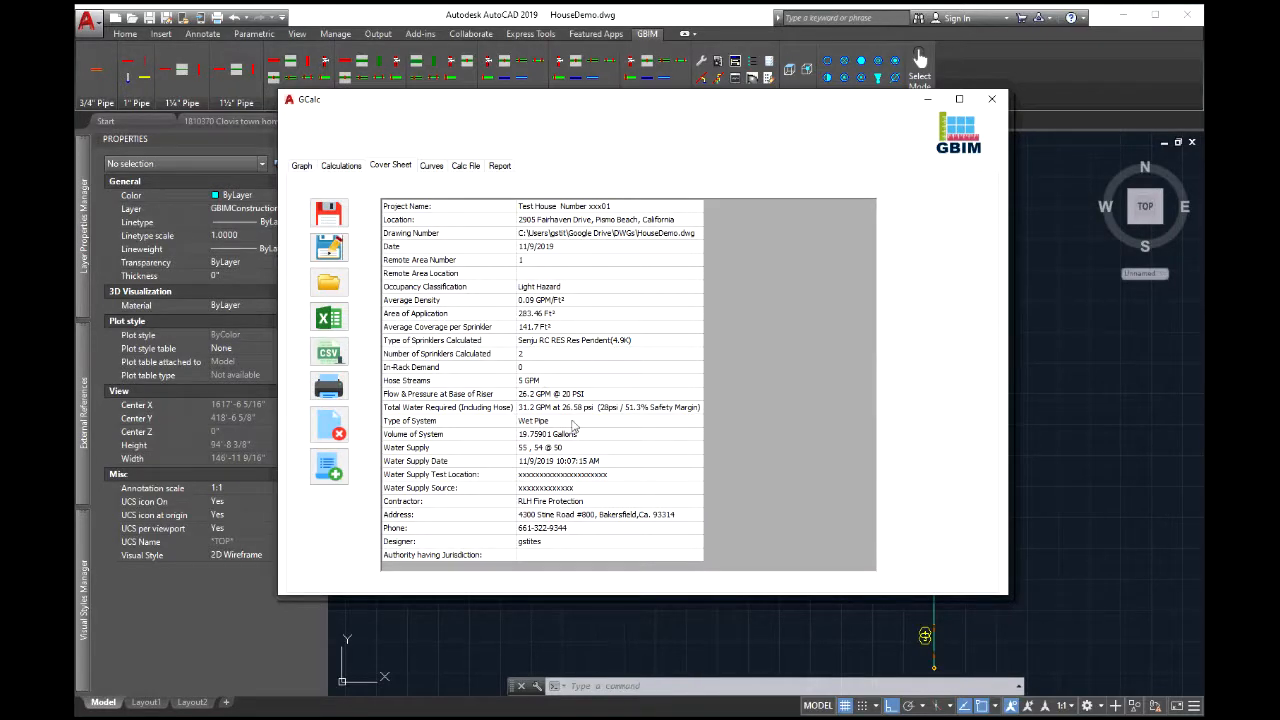
click(431, 166)
scroll(567, 340, down, 11)
scroll(567, 340, down, 20)
drag(965, 410, 966, 557)
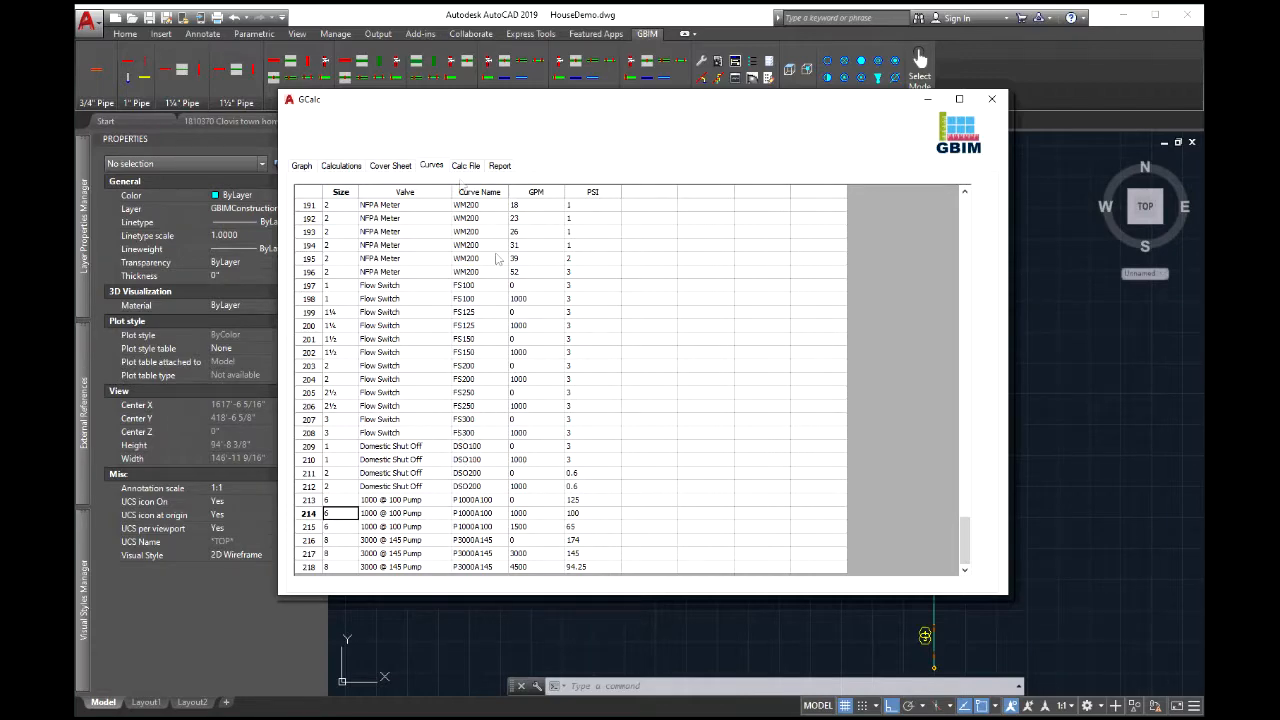
Widen the results window and check the friction losses of the FS125 and WM100 entries in the pipe calculations
click(343, 166)
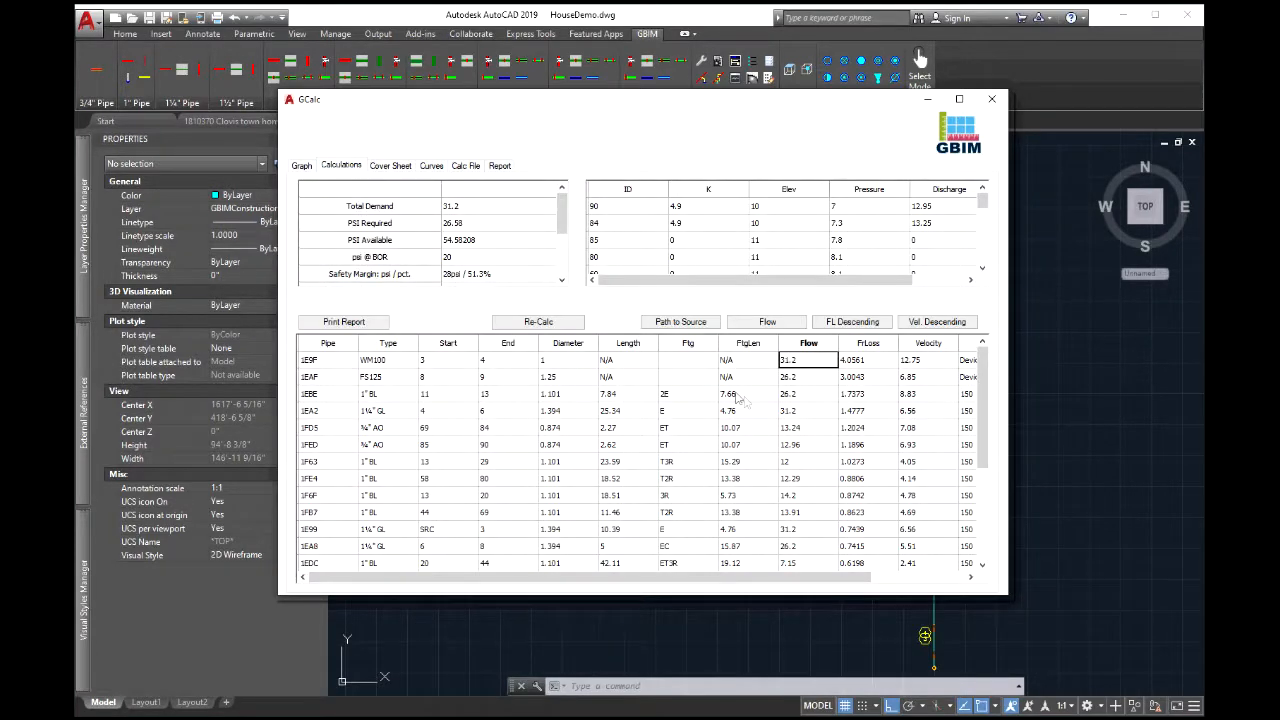
drag(1008, 431, 1066, 430)
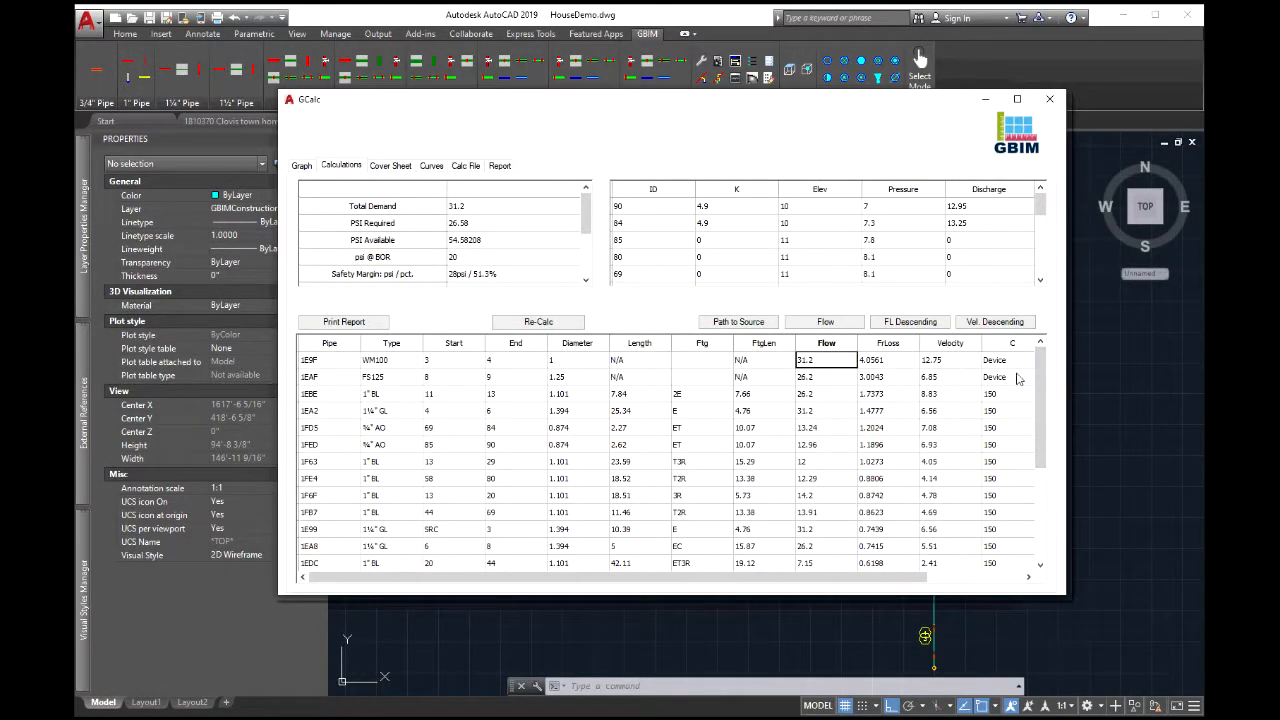
click(373, 376)
click(868, 379)
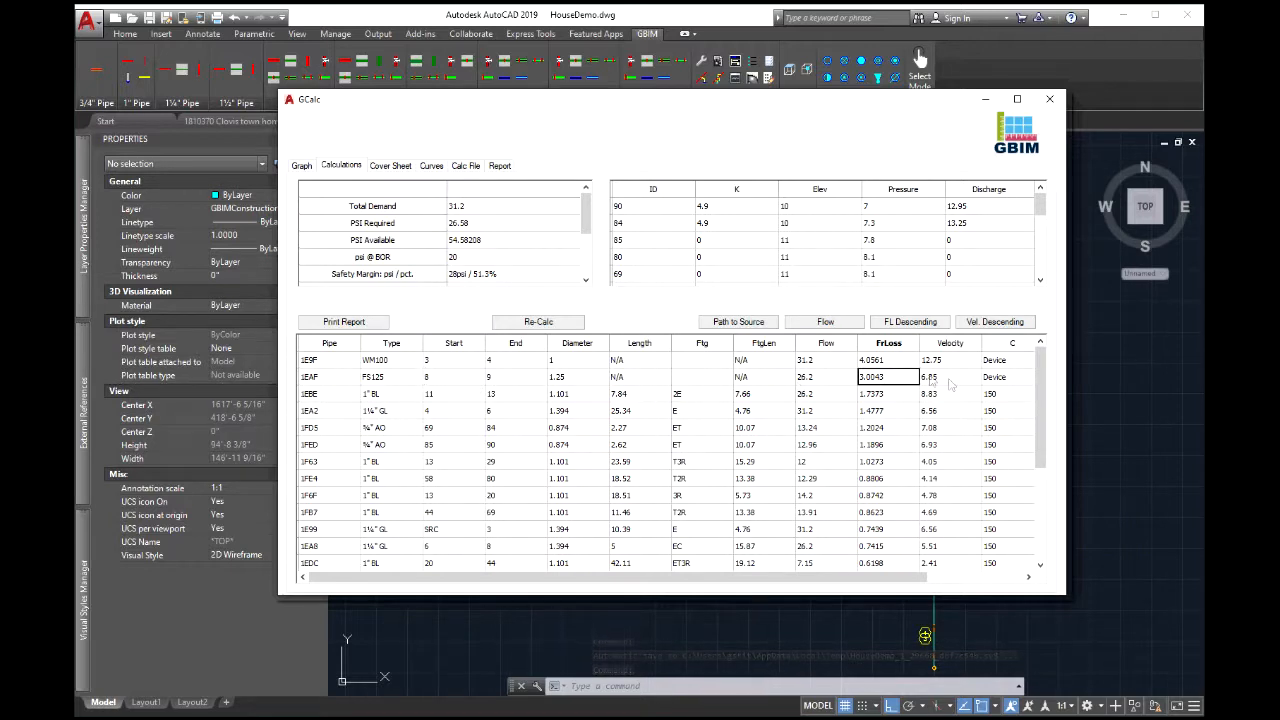
click(889, 362)
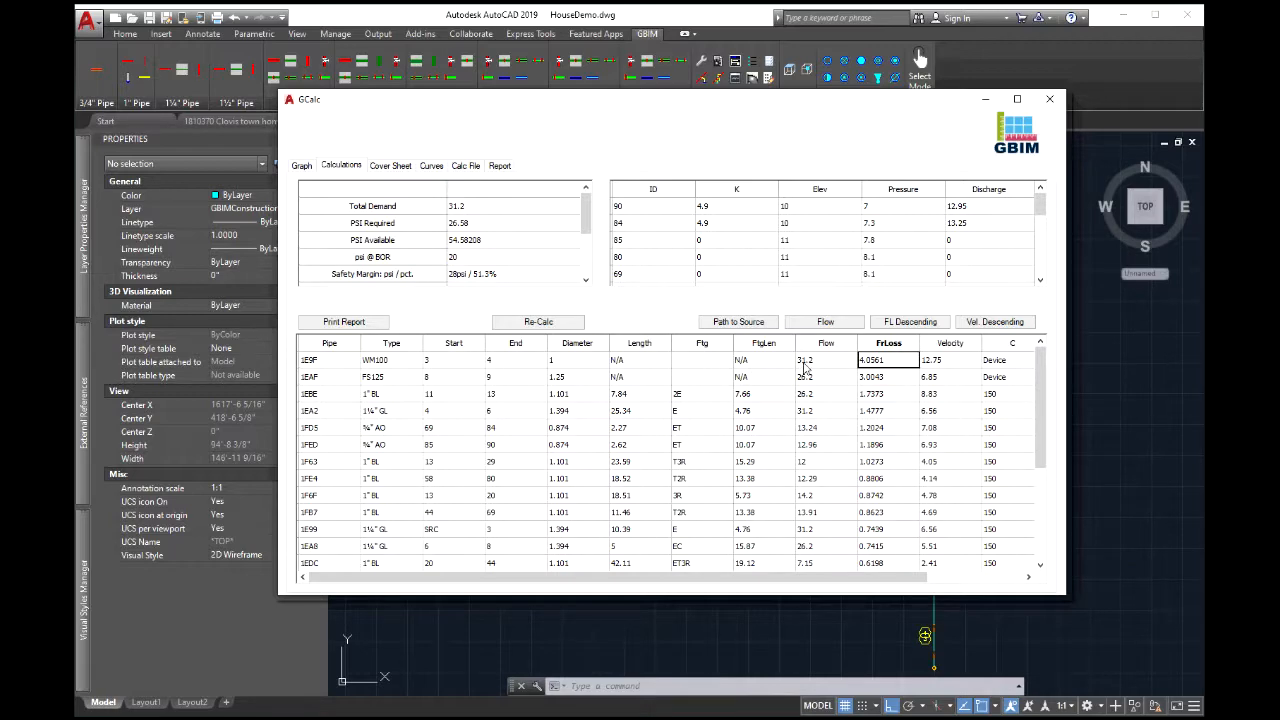
Look up the WM100 meter's pressure loss at 31 GPM in the device curves table
click(440, 168)
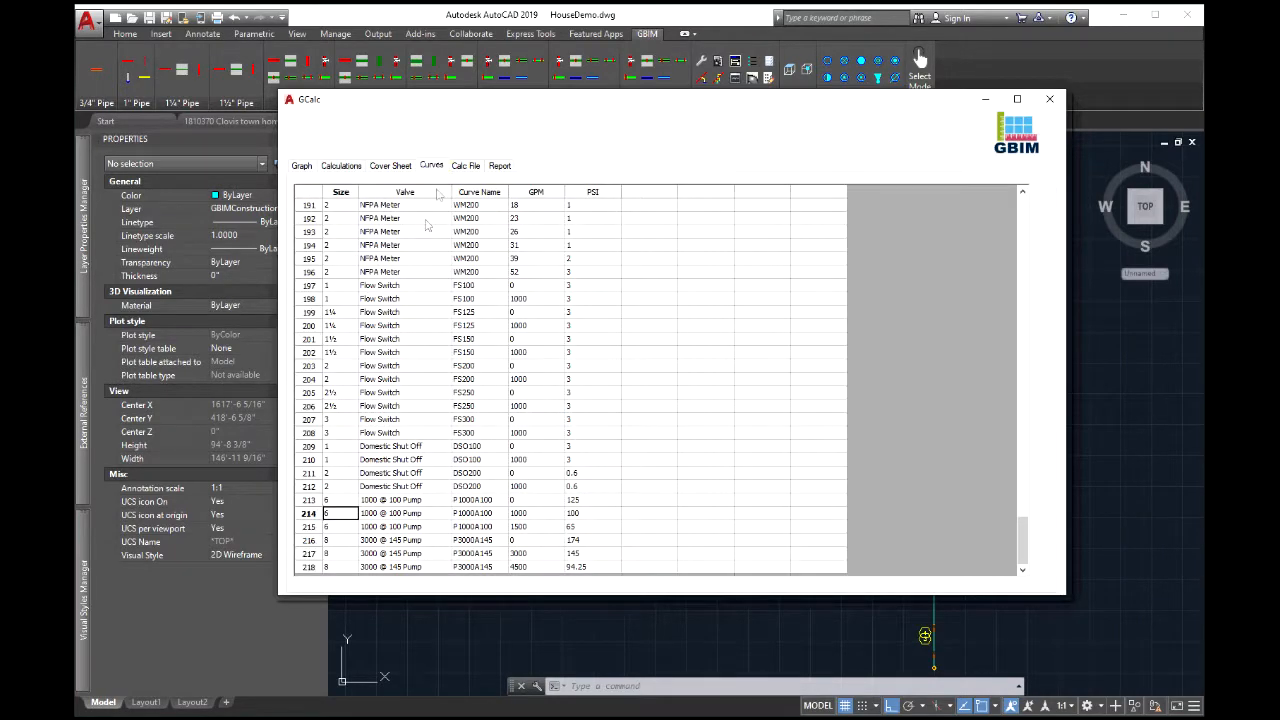
scroll(428, 345, up, 9)
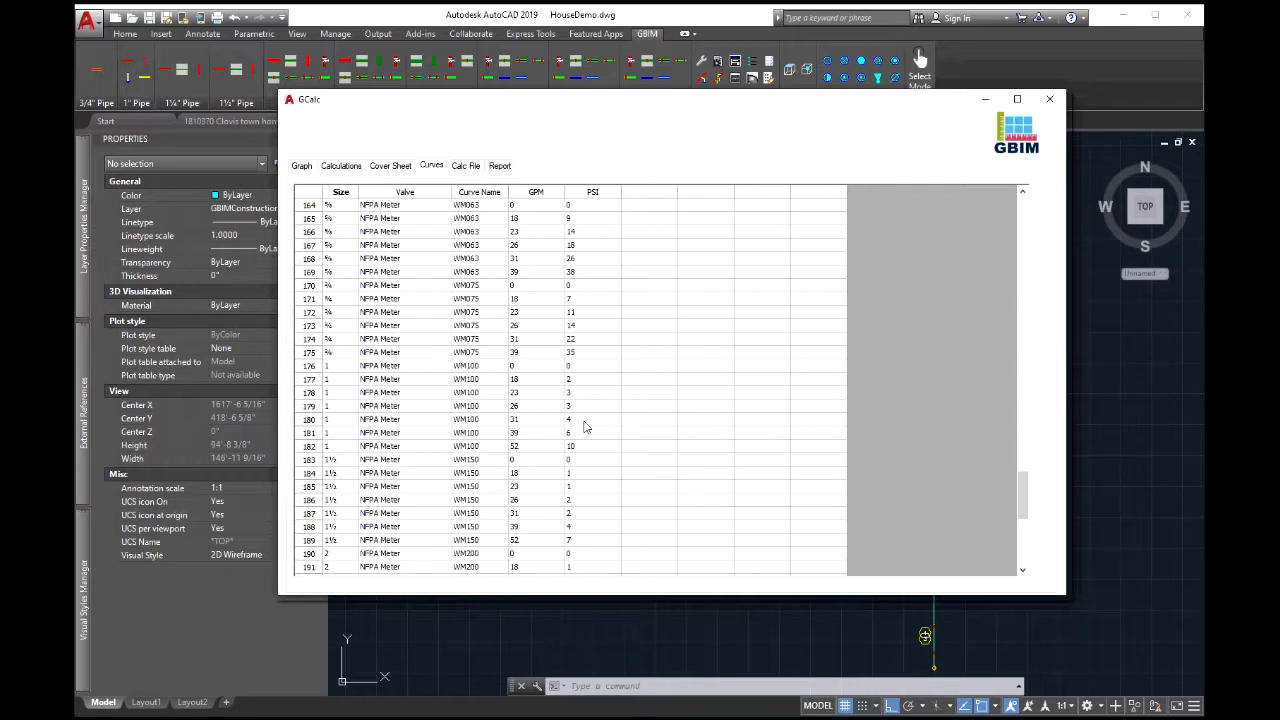
scroll(594, 420, down, 1)
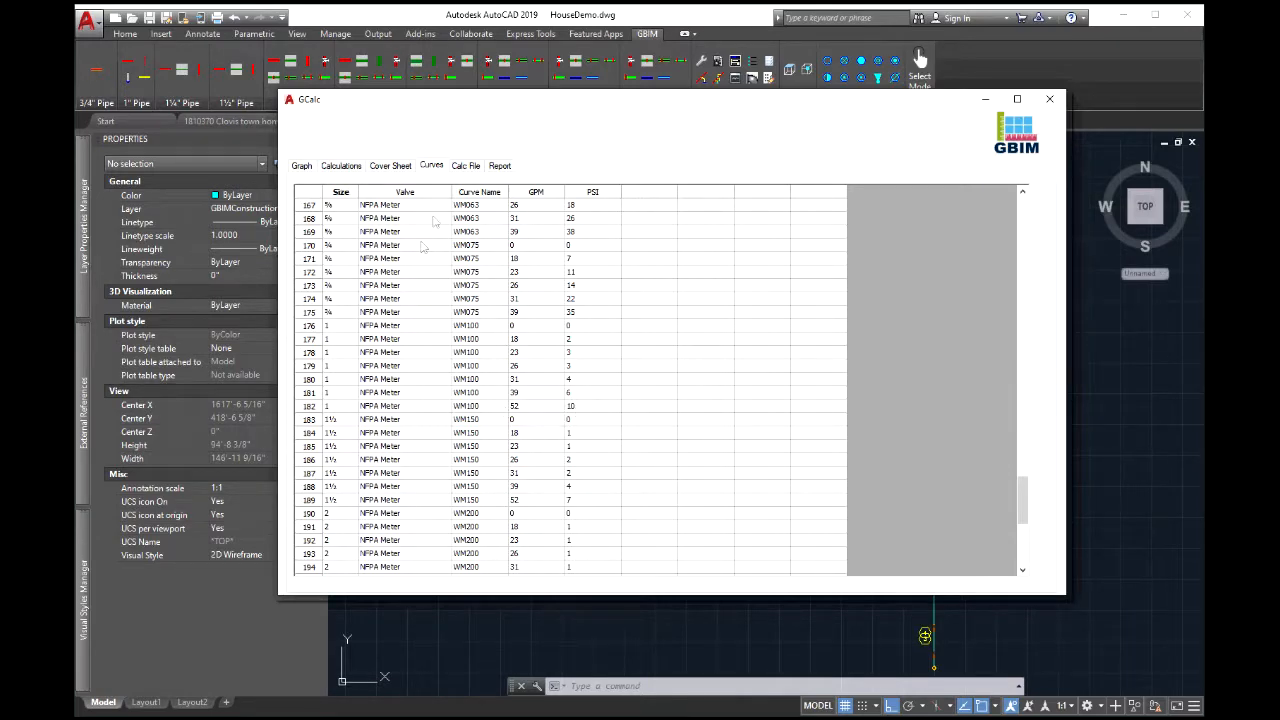
Preview the hydraulic calculations report for job Test House, page through to its last page, and close the report and calculation results
click(301, 166)
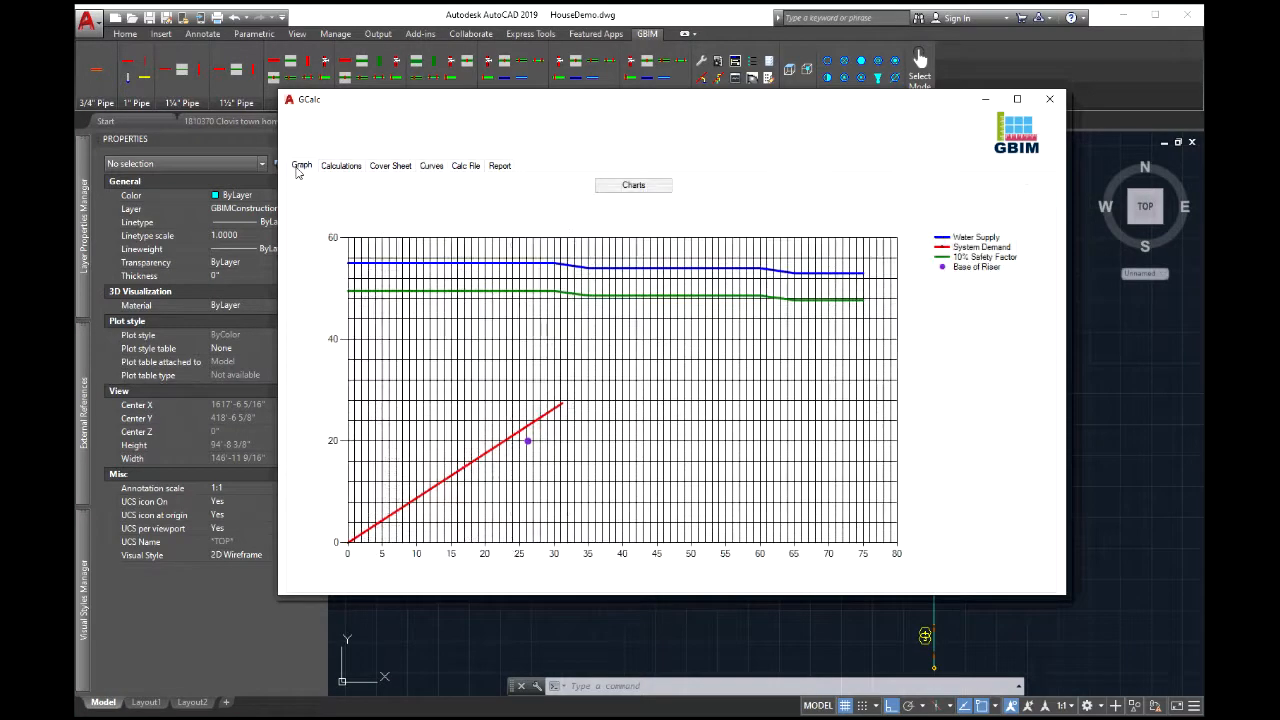
click(329, 167)
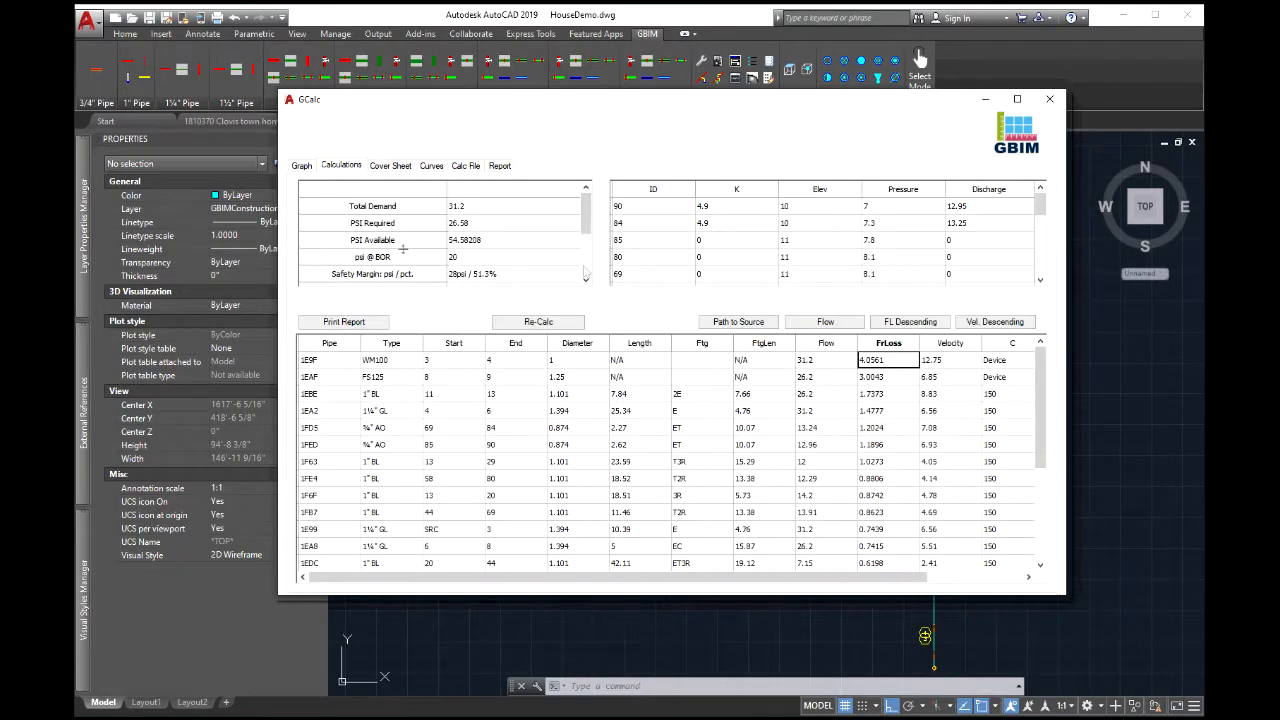
click(335, 321)
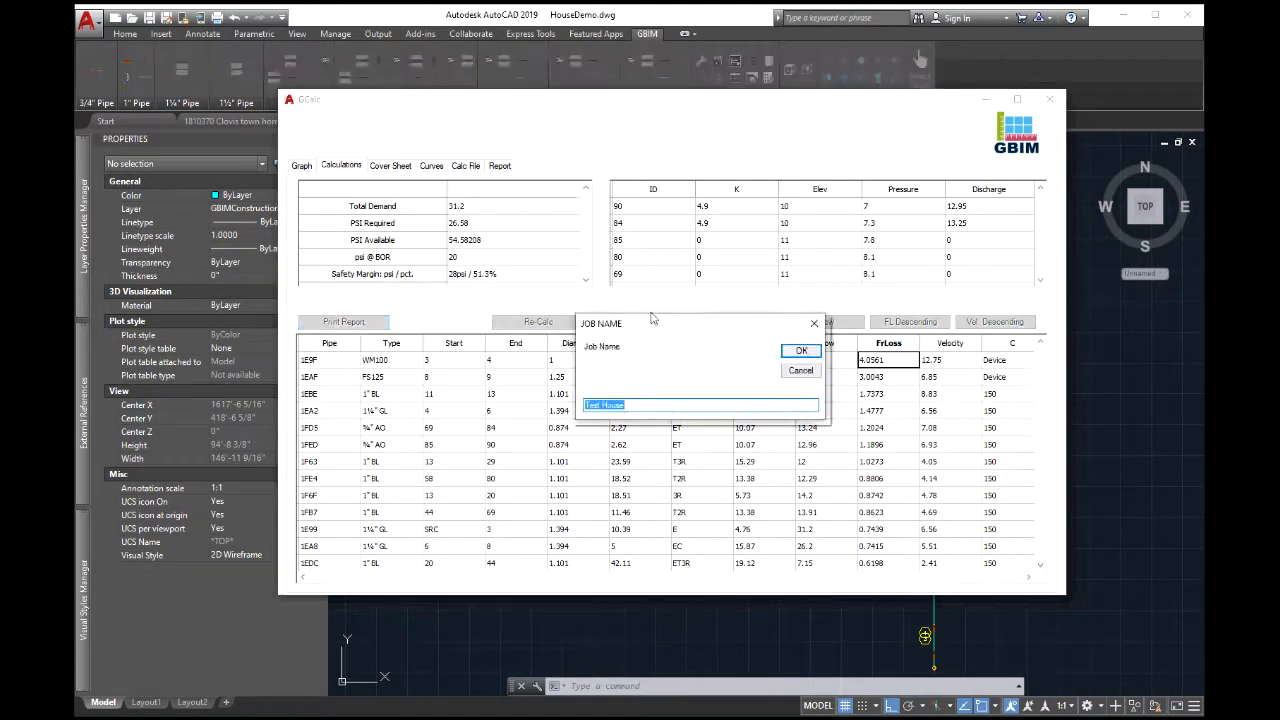
click(799, 351)
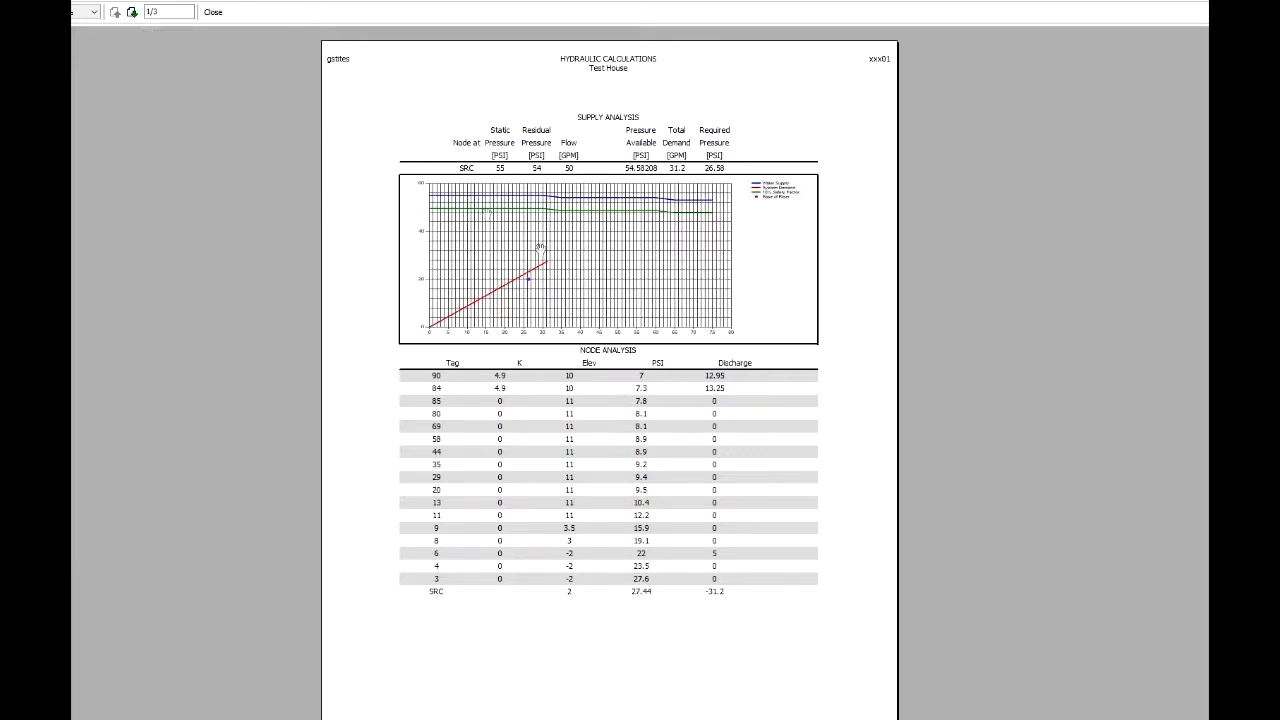
click(132, 12)
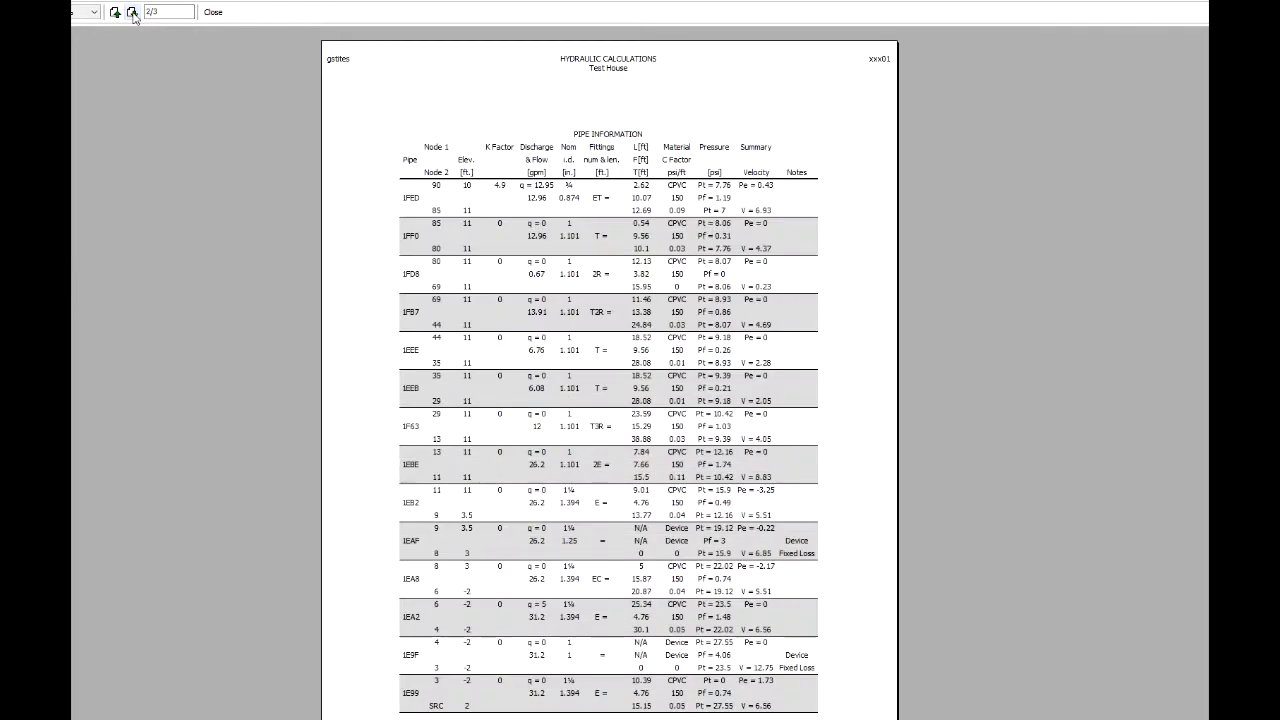
click(132, 12)
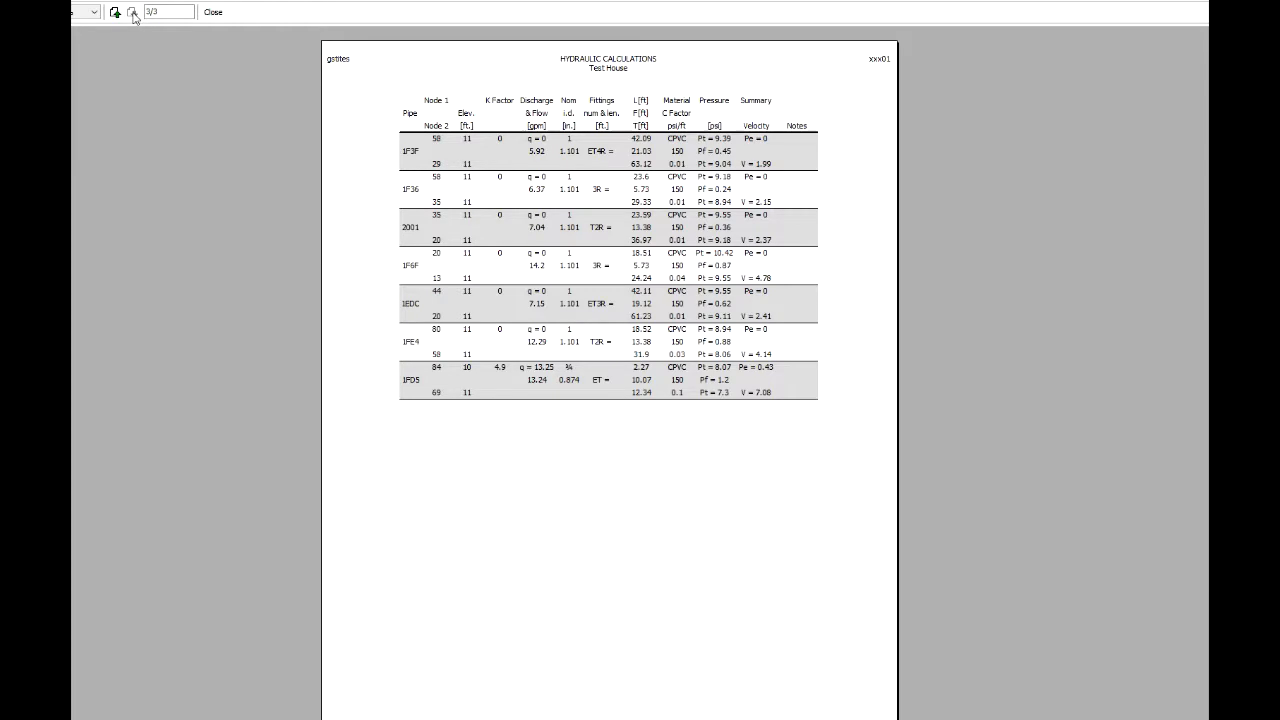
click(222, 14)
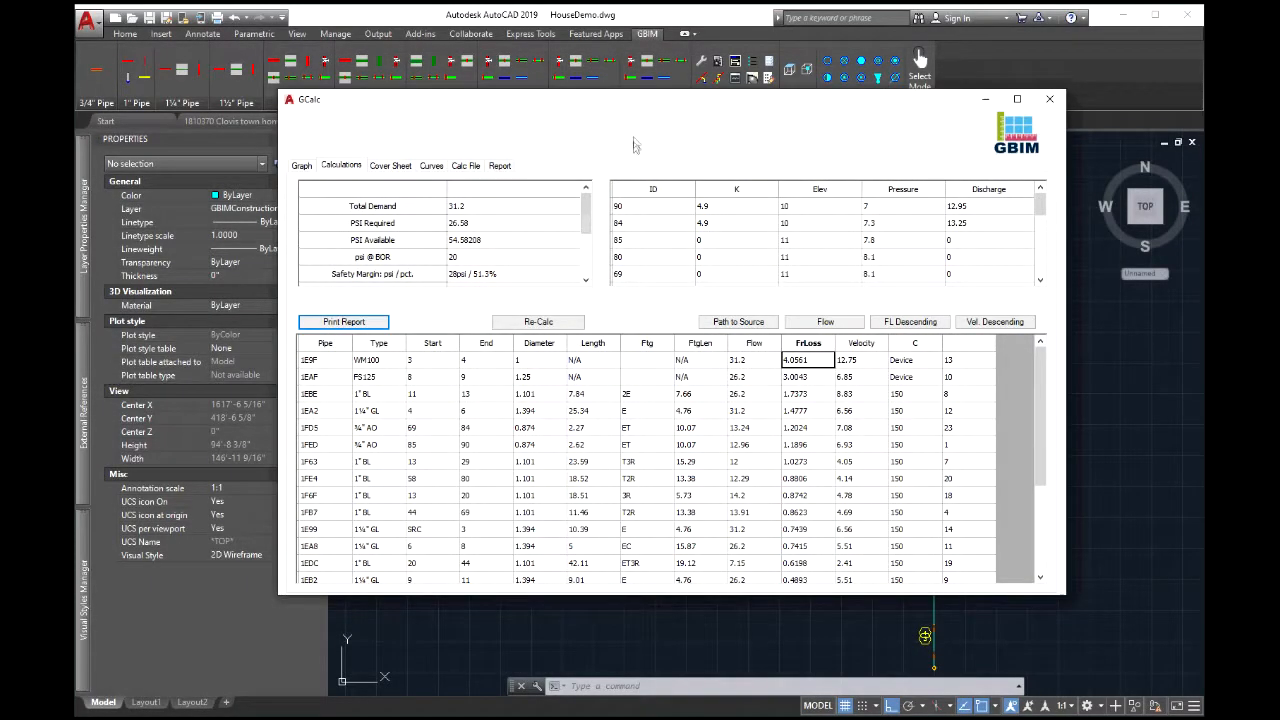
drag(645, 106, 660, 100)
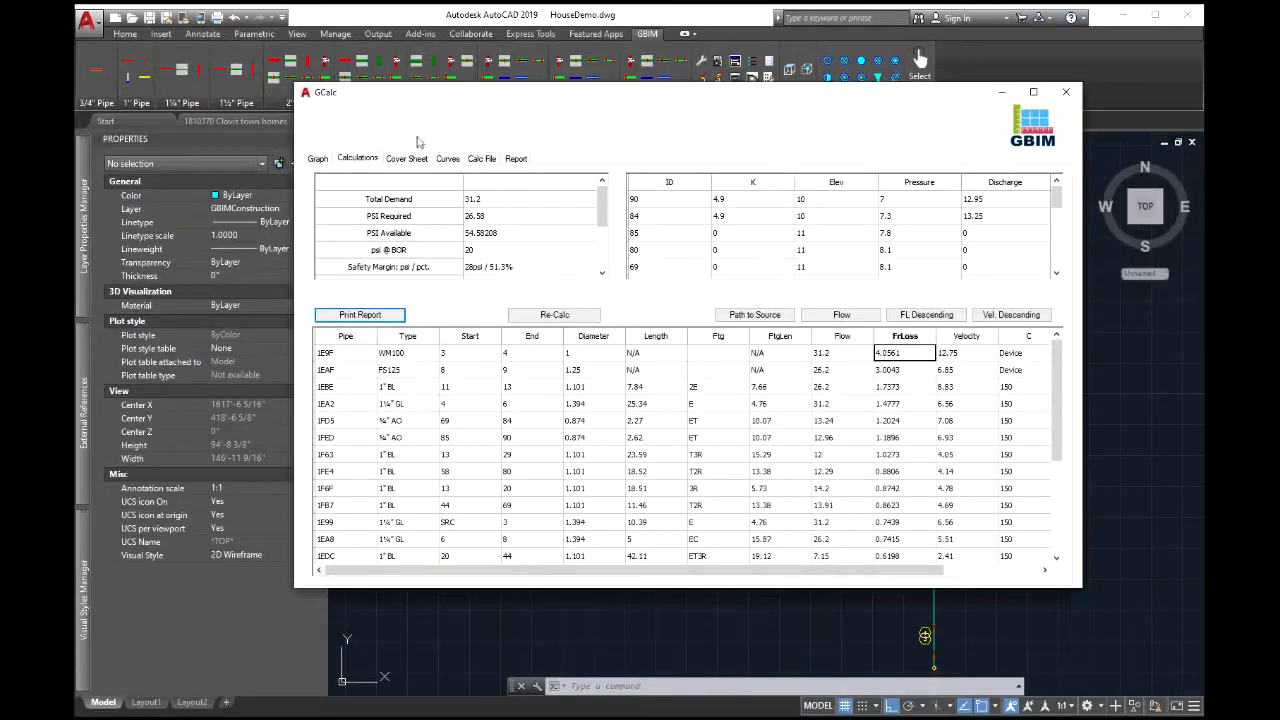
click(1066, 93)
Run GBIMFINISH on the house's piping grid down to the riser, leaving out the underground supply line
scroll(929, 277, down, 3)
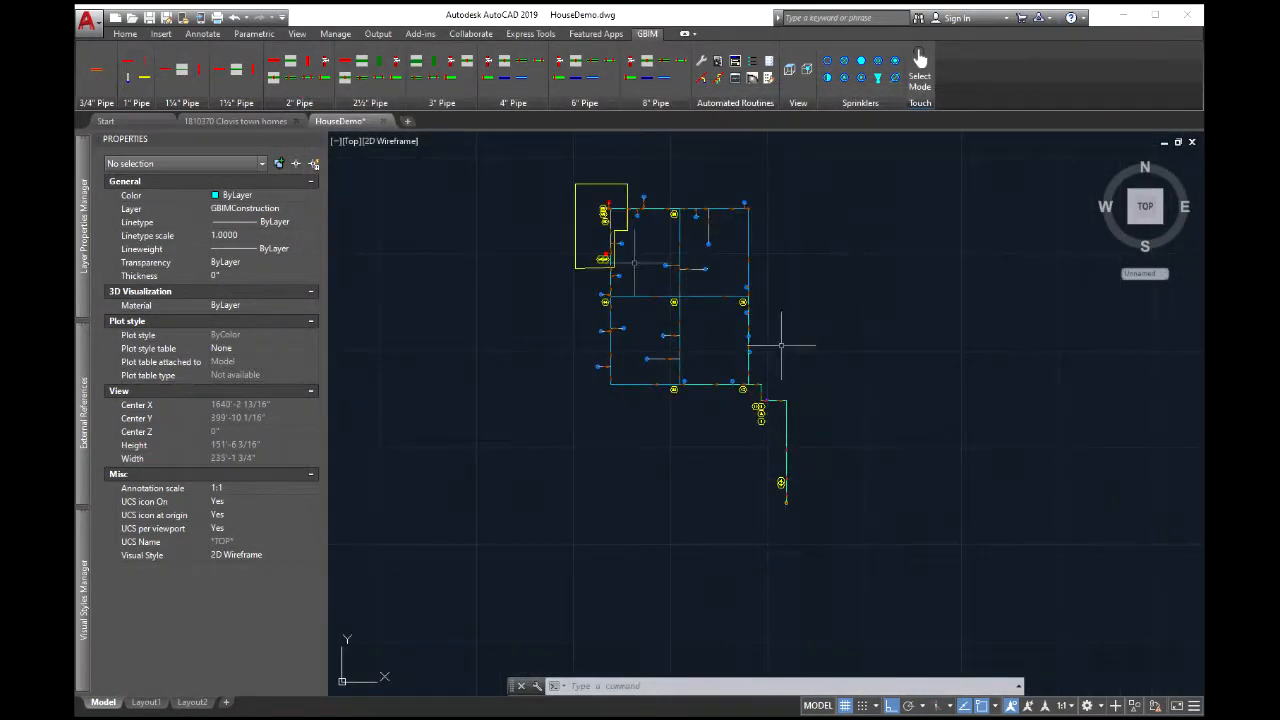
scroll(615, 251, up, 6)
scroll(620, 259, down, 4)
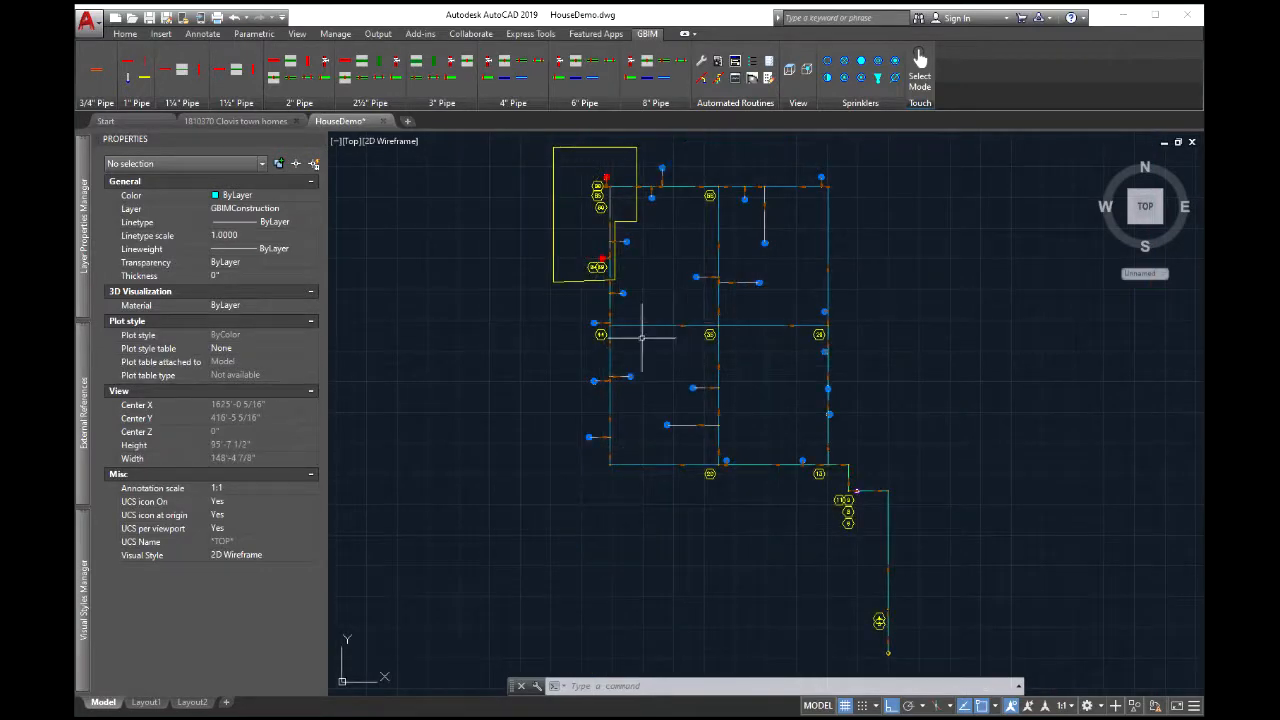
scroll(660, 300, up, 2)
scroll(649, 314, down, 5)
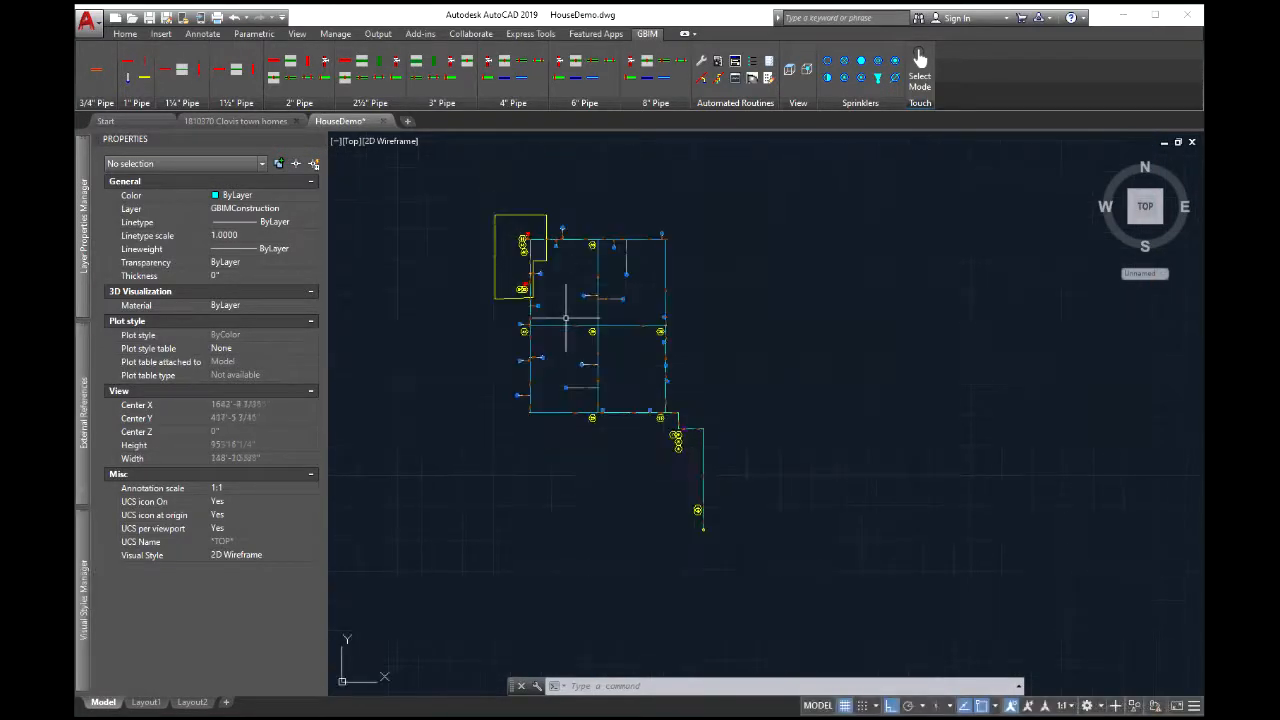
middle_drag(592, 314, 621, 329)
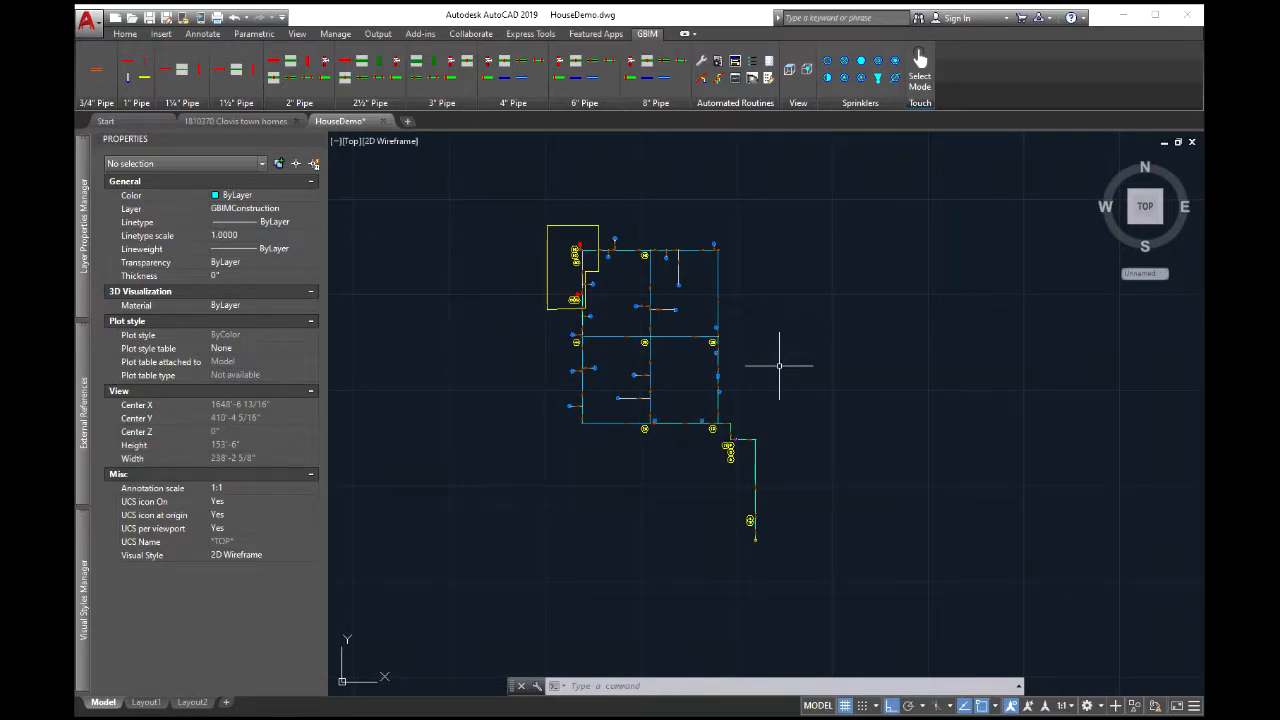
text(mfin)
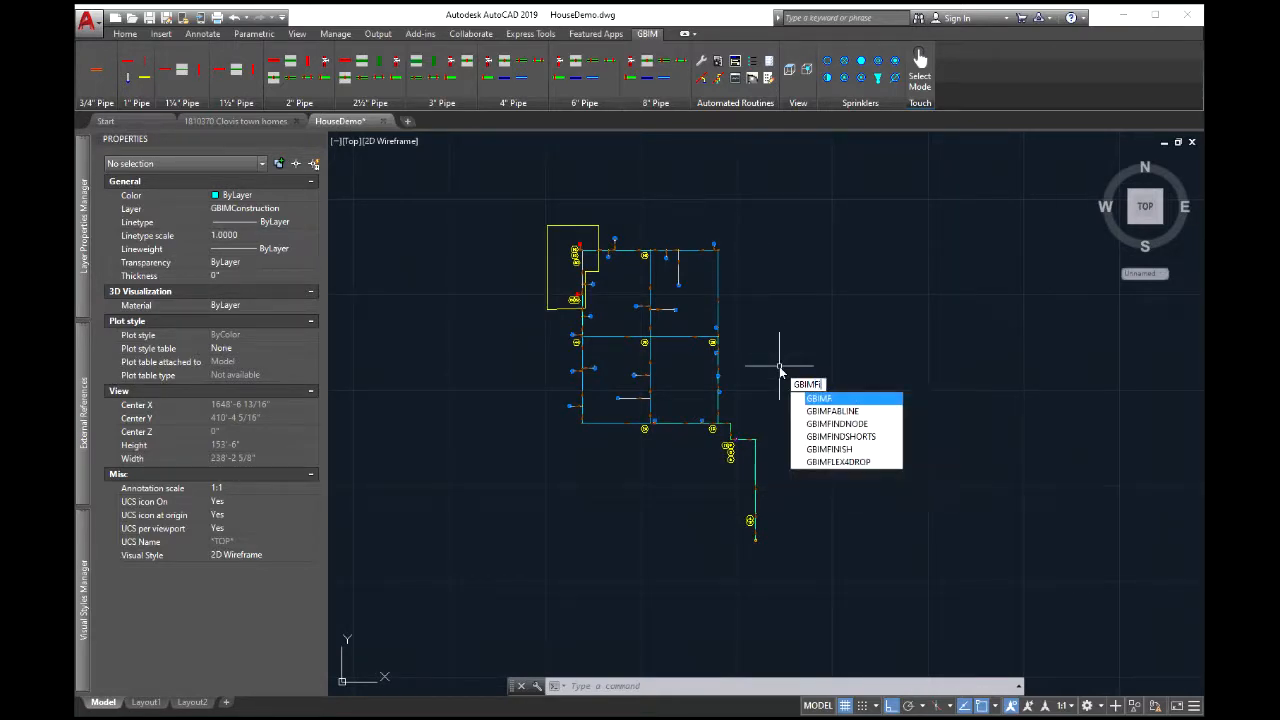
key(Return)
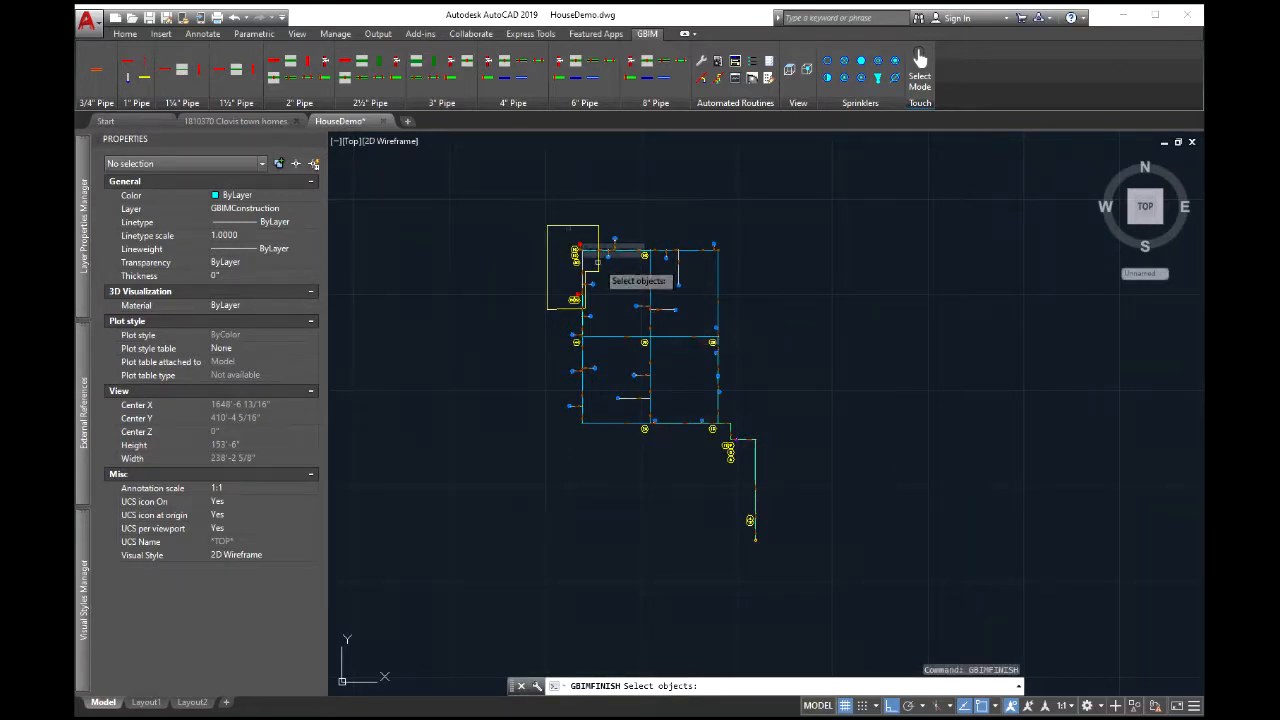
click(518, 191)
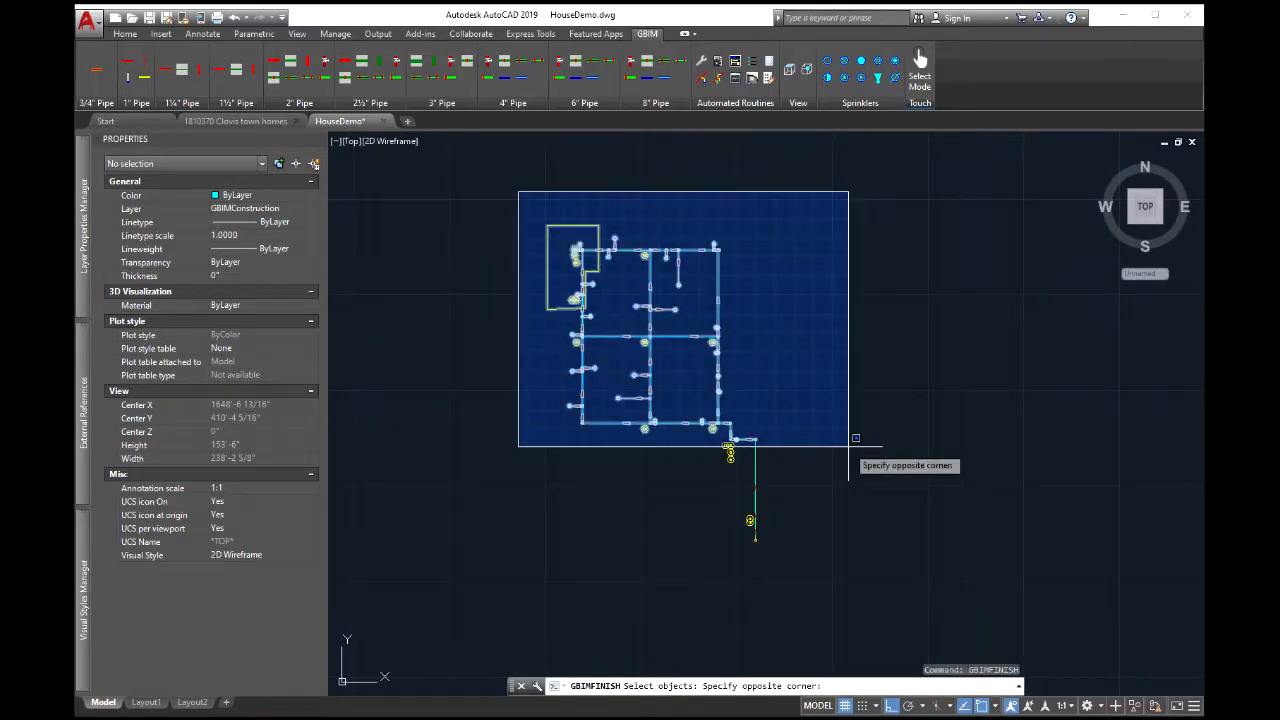
click(850, 446)
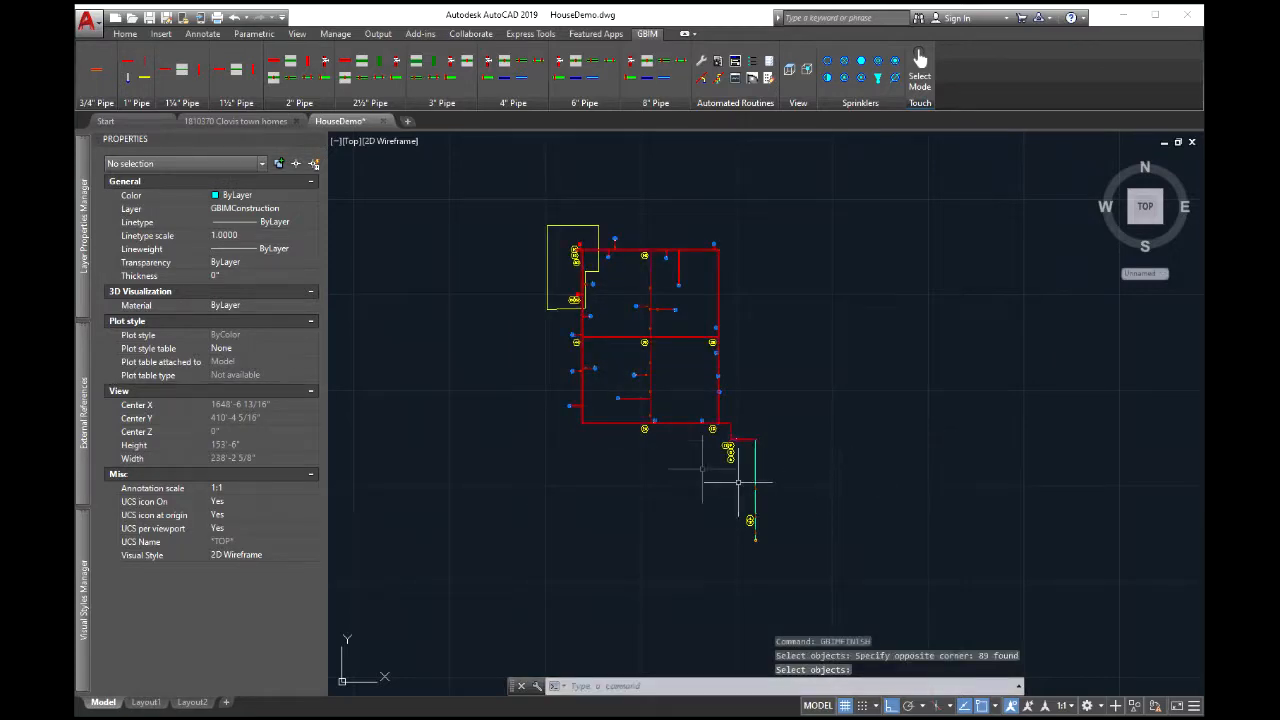
Label the house piping and supply line with pipe sizes and cut lengths using GBIMCUTIT with a minimum length of 4 inches
scroll(738, 482, up, 10)
scroll(795, 397, down, 8)
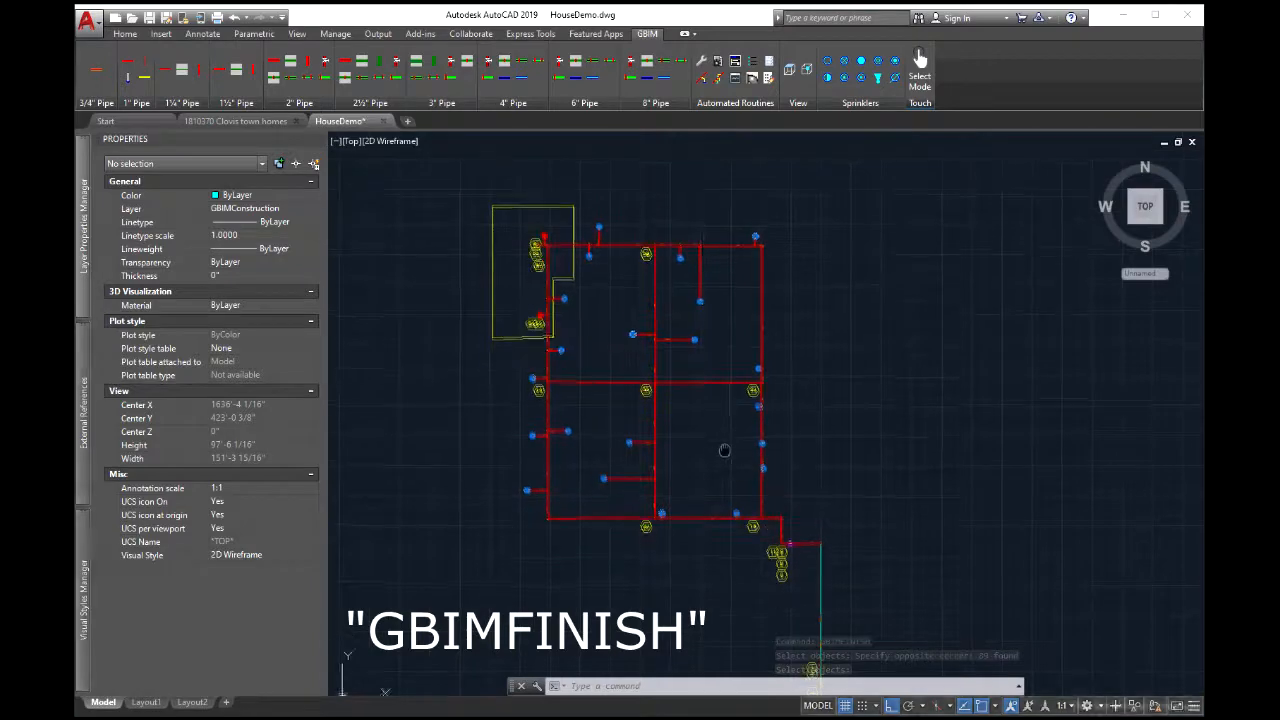
scroll(663, 357, up, 8)
scroll(897, 373, down, 8)
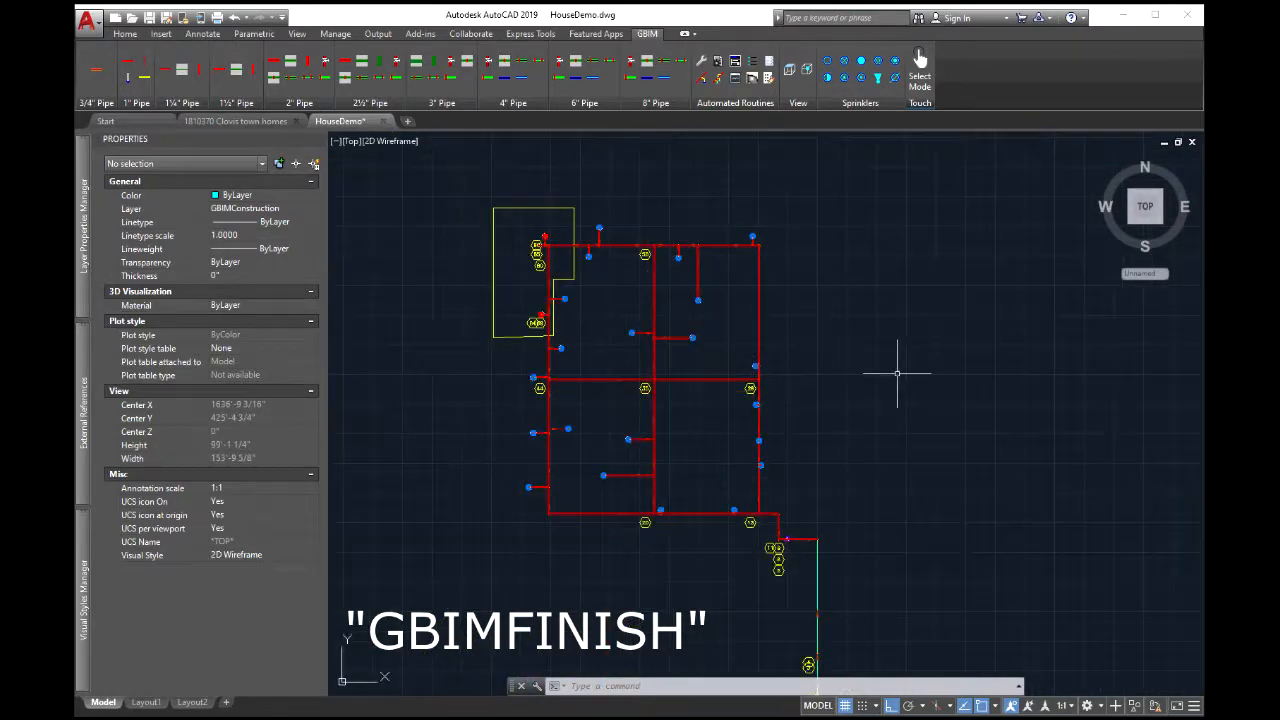
scroll(803, 346, up, 3)
scroll(808, 348, down, 5)
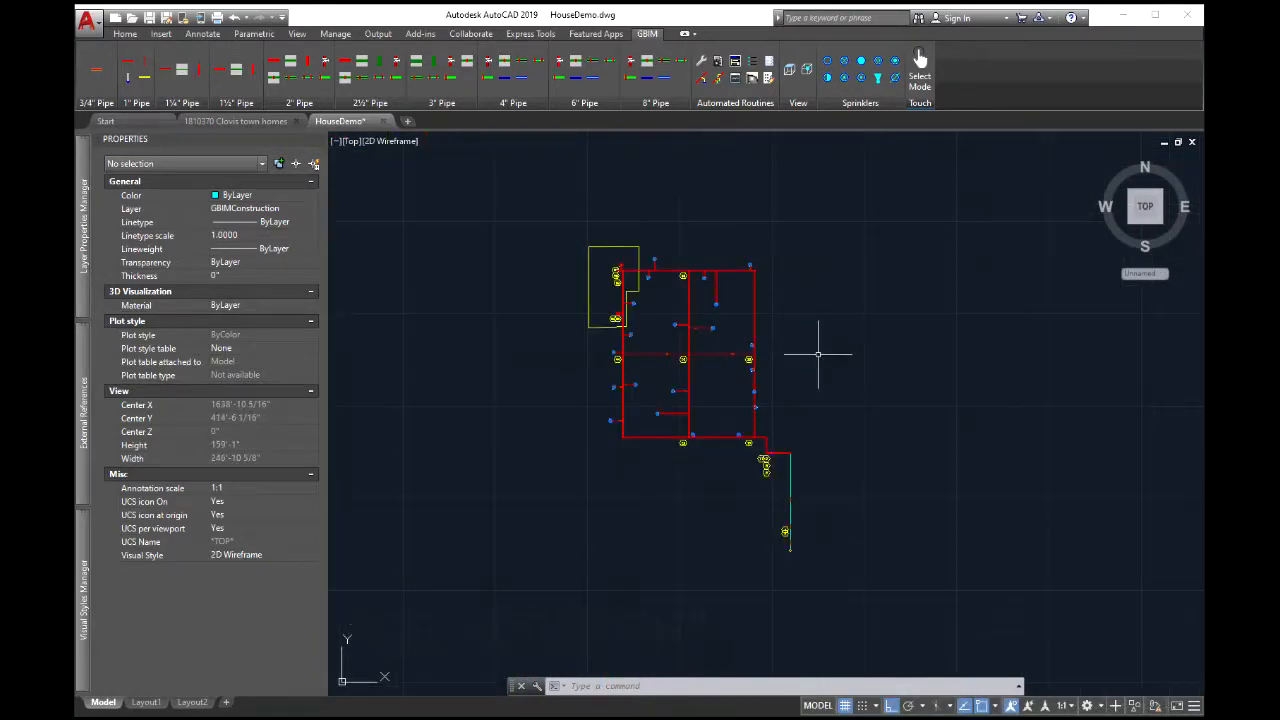
text(tit)
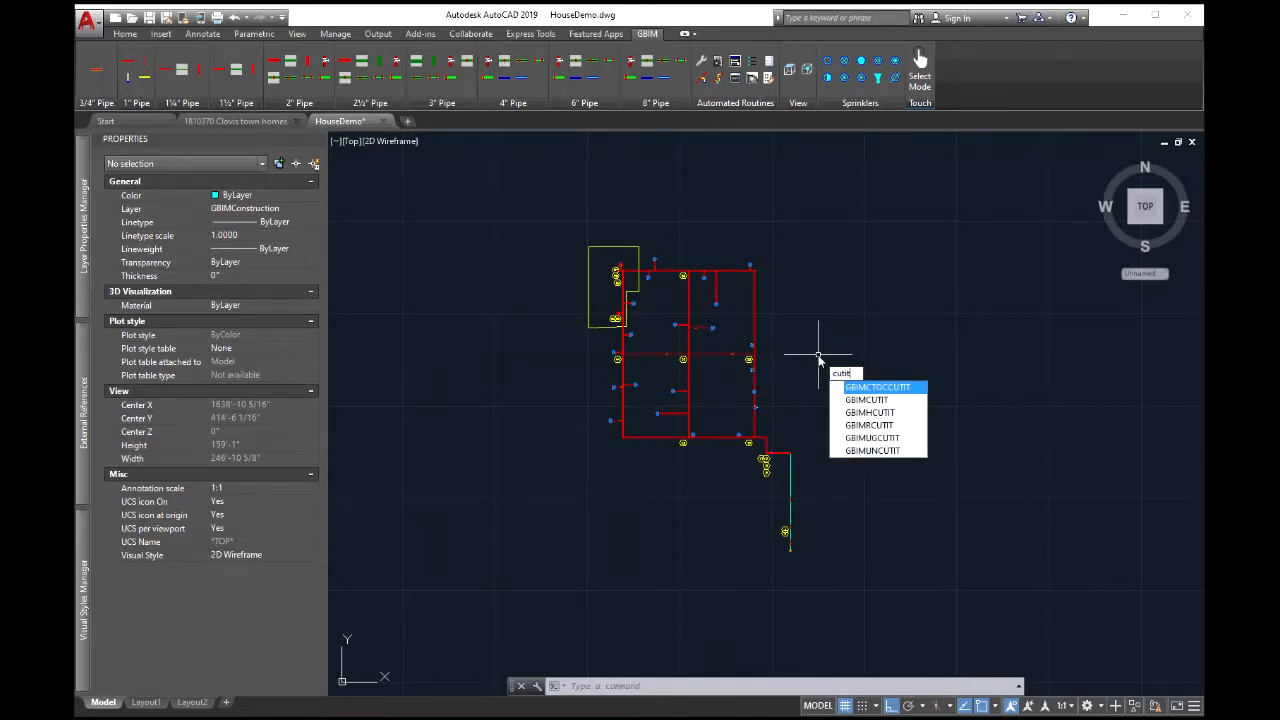
click(856, 400)
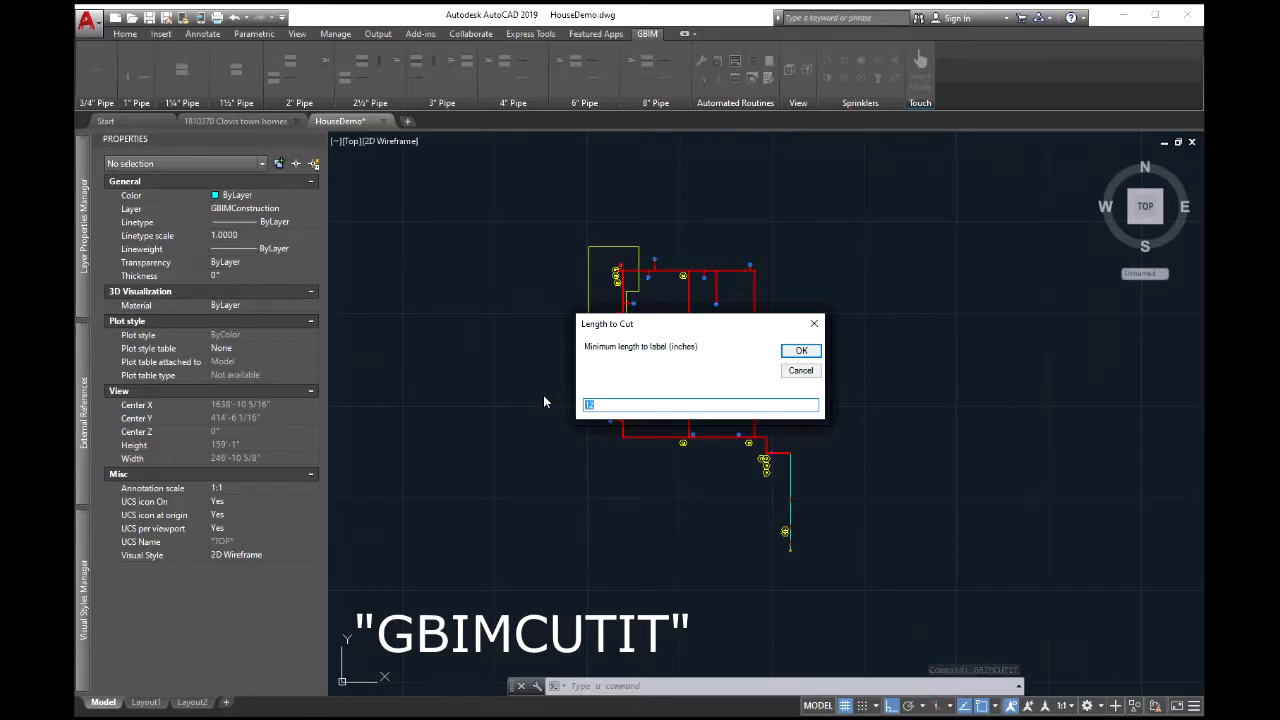
text(4)
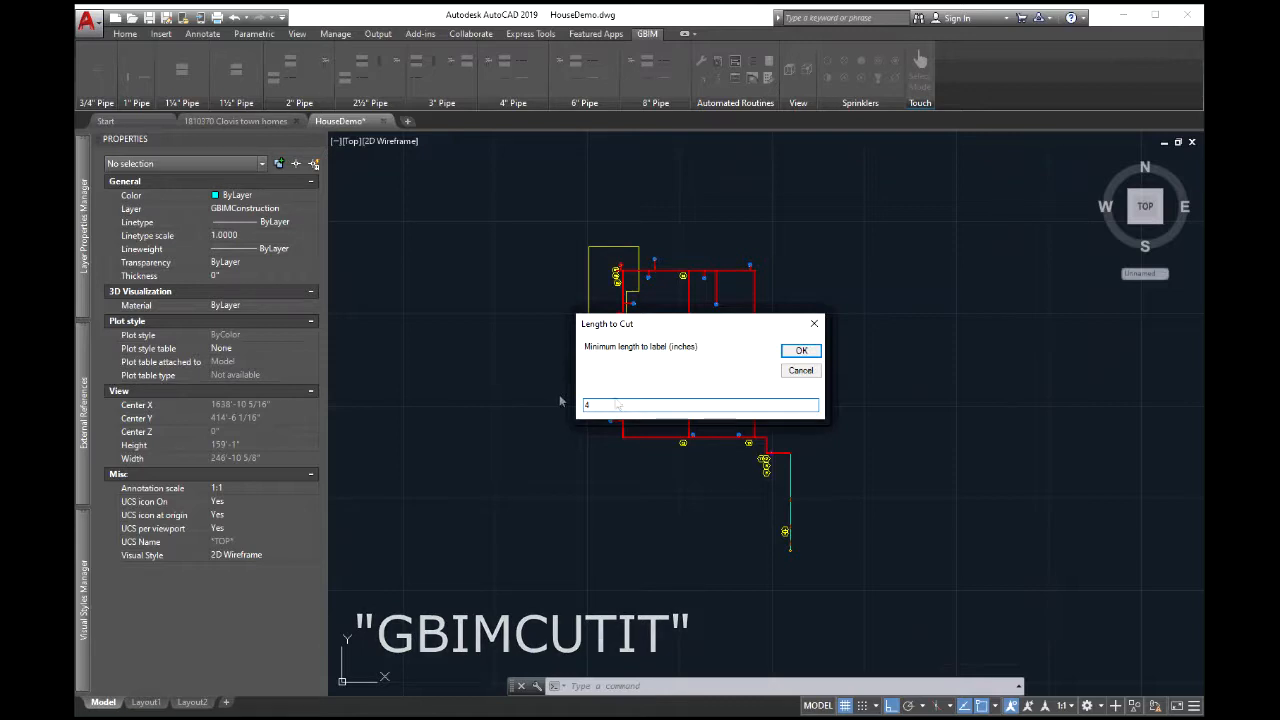
click(800, 351)
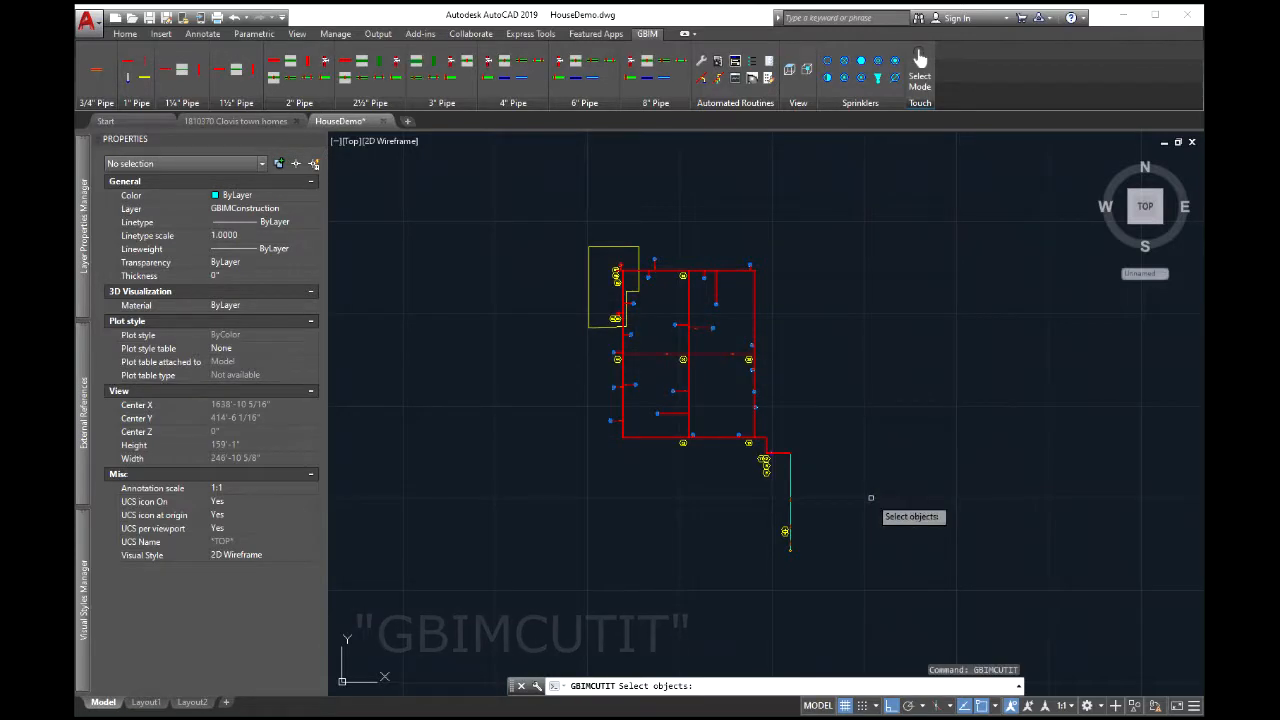
click(837, 471)
click(550, 188)
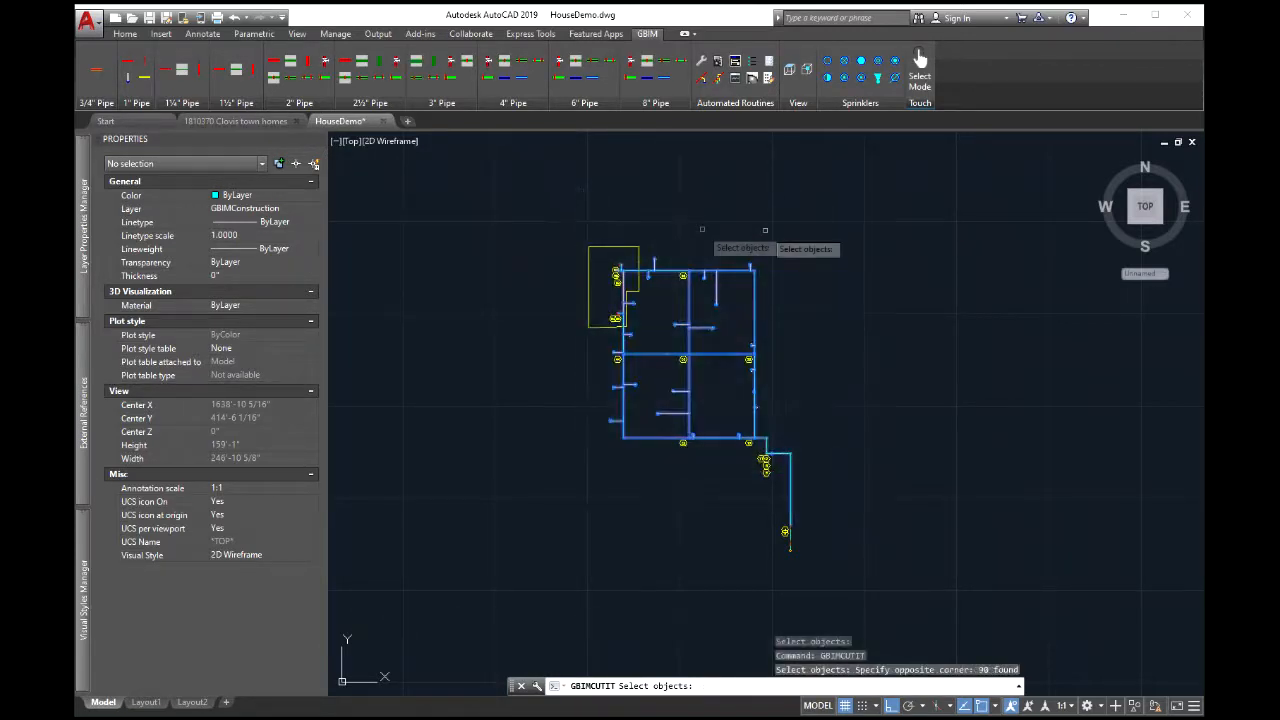
Examine the pipe size and cut length labels across the house's piping grid
scroll(749, 300, up, 10)
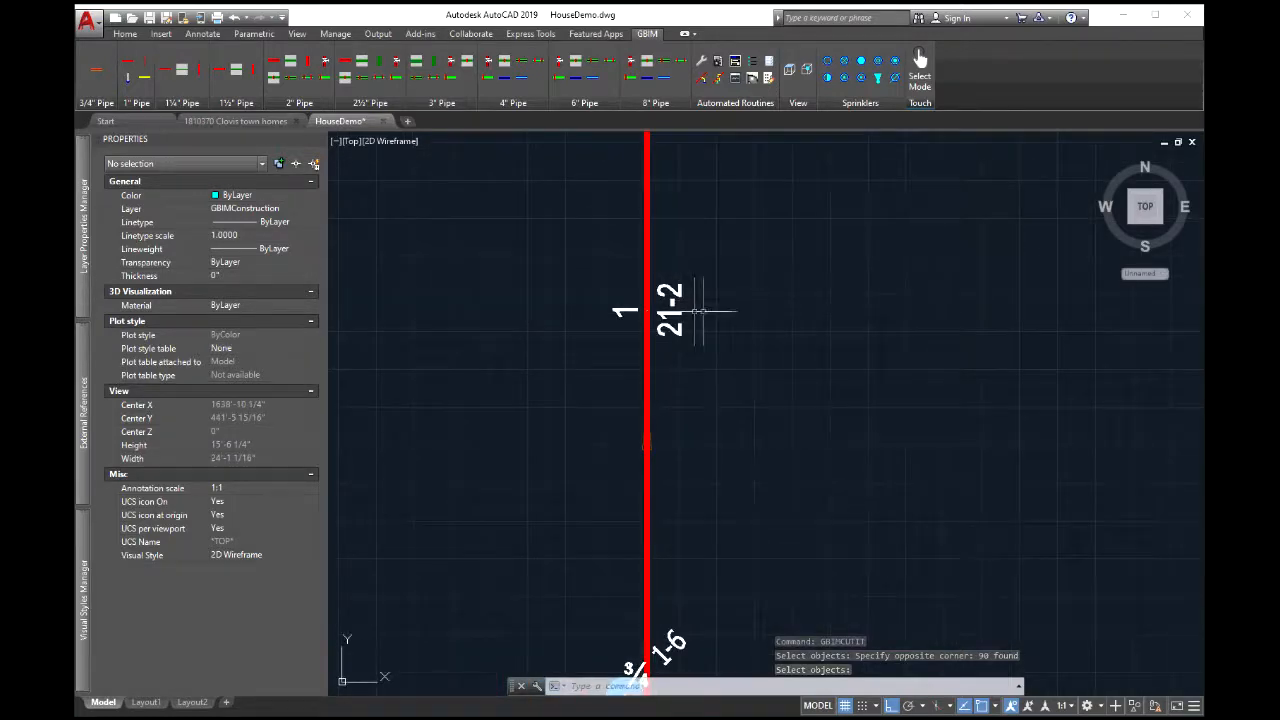
scroll(737, 320, down, 8)
scroll(638, 465, up, 6)
middle_drag(638, 466, 763, 396)
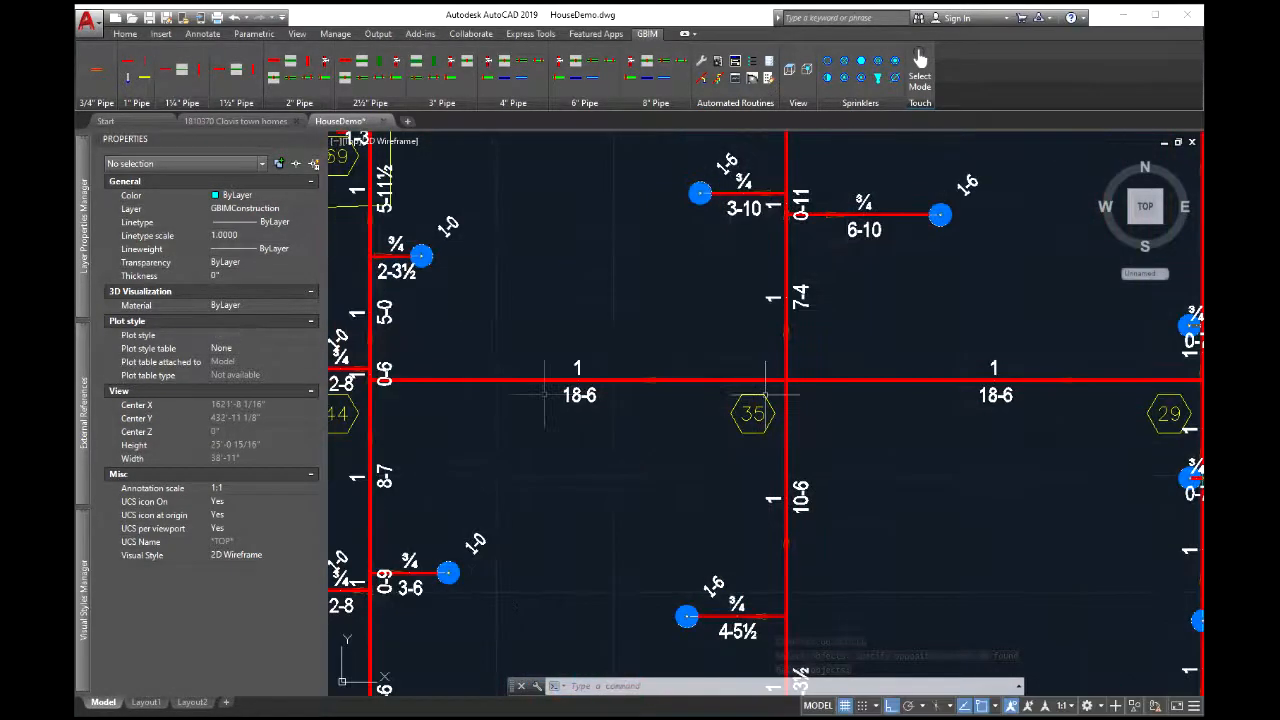
scroll(616, 385, down, 8)
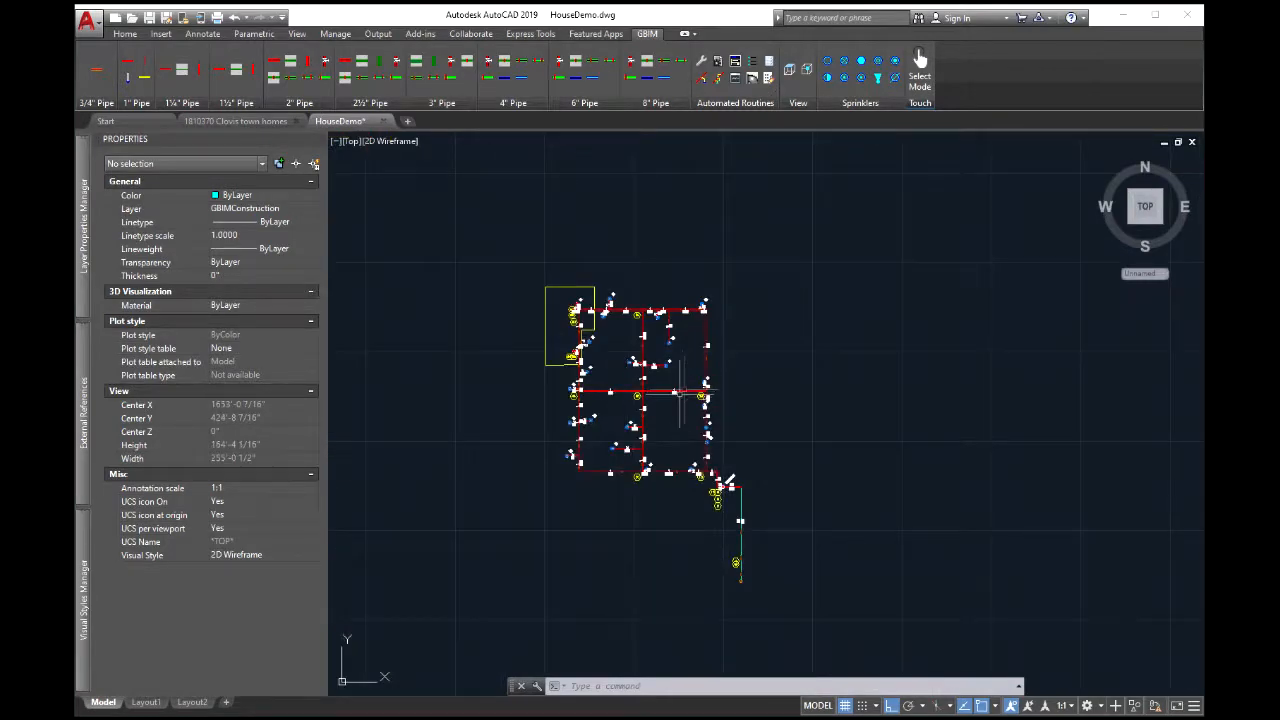
scroll(680, 390, up, 3)
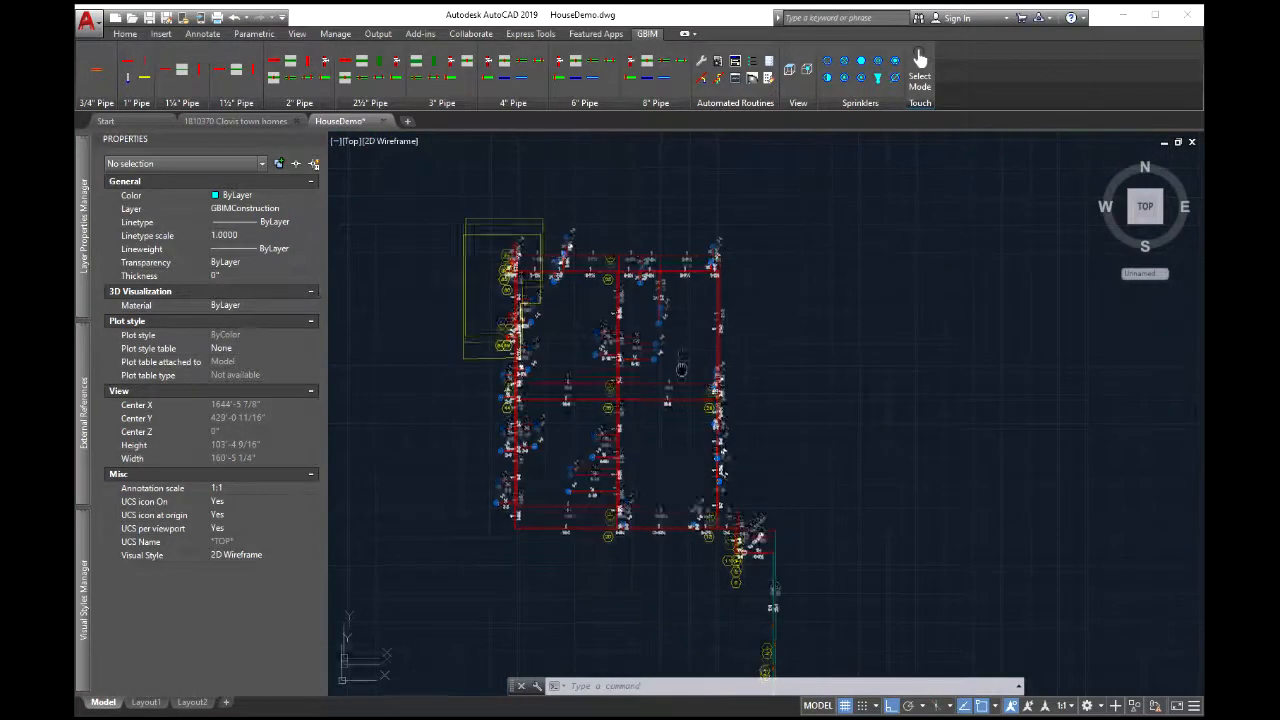
Undo the GBIMCUTIT pipe size and cut length labels on the house piping
middle_drag(811, 466, 806, 369)
mouse_move(707, 341)
middle_down()
mouse_move(663, 343)
mouse_move(663, 408)
middle_up()
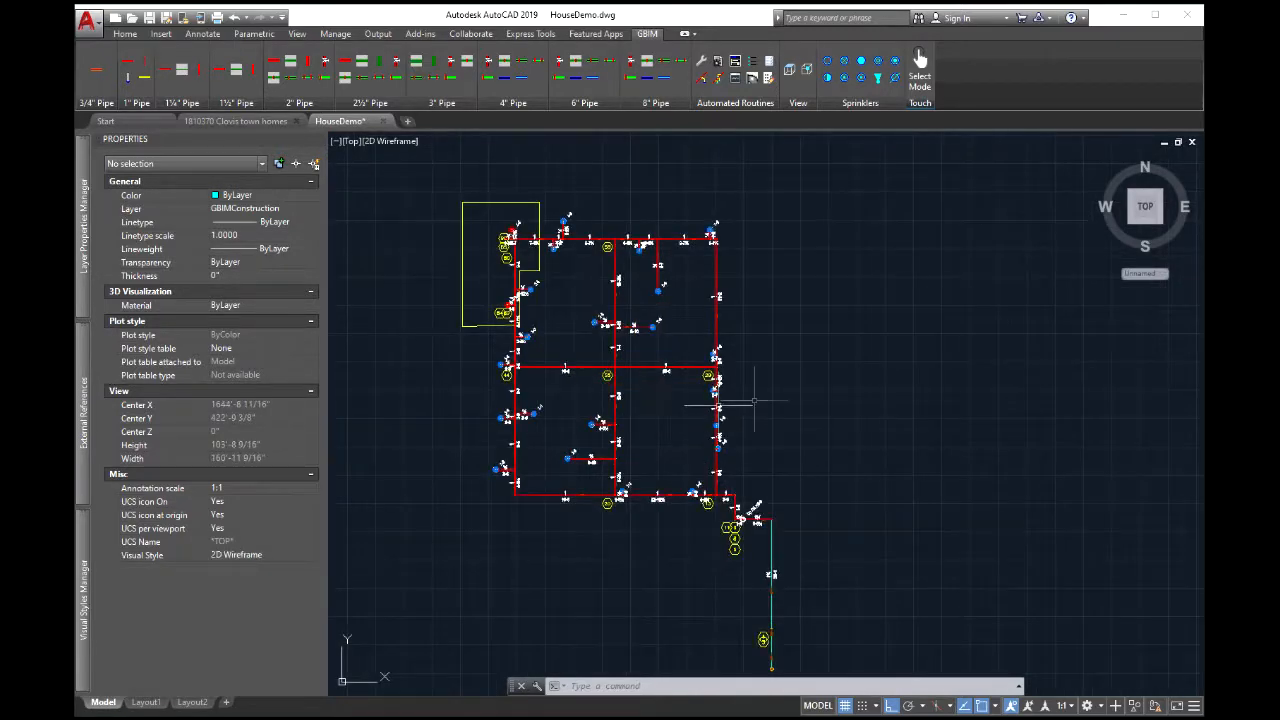
key(Return)
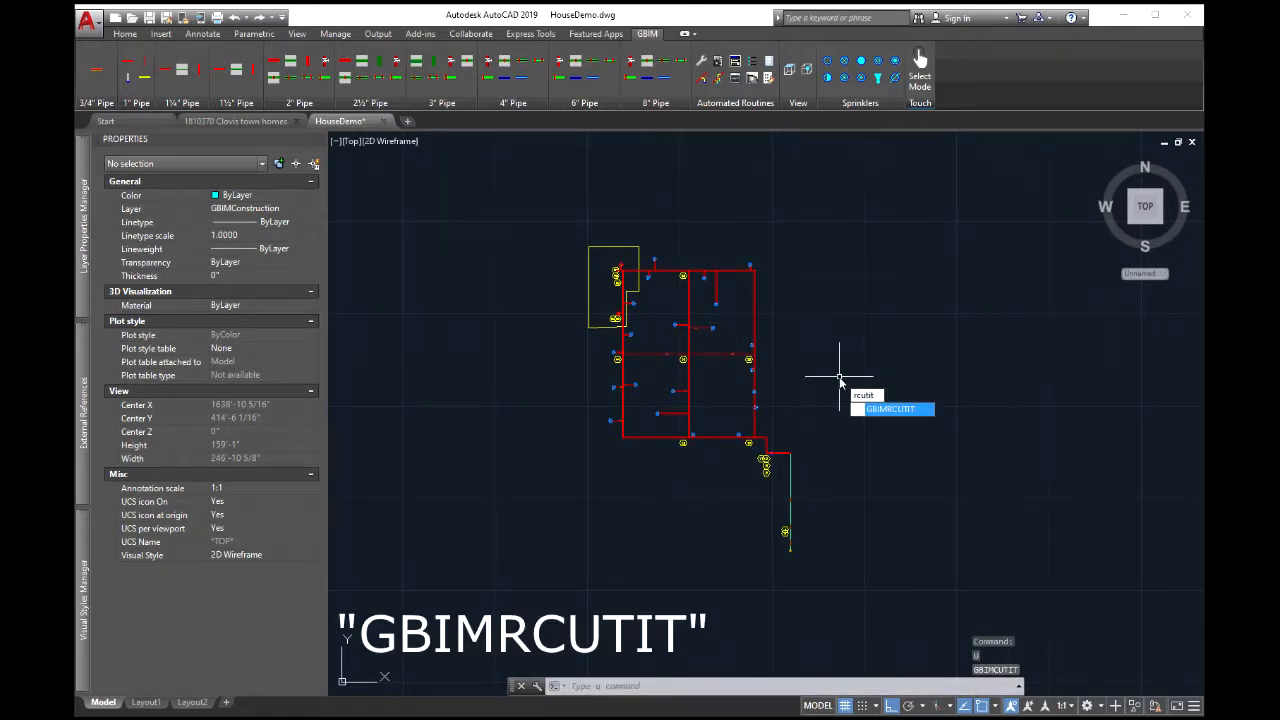
Run GBIMRCUTIT on the house's piping grid and supply line to label the pipes
key(Return)
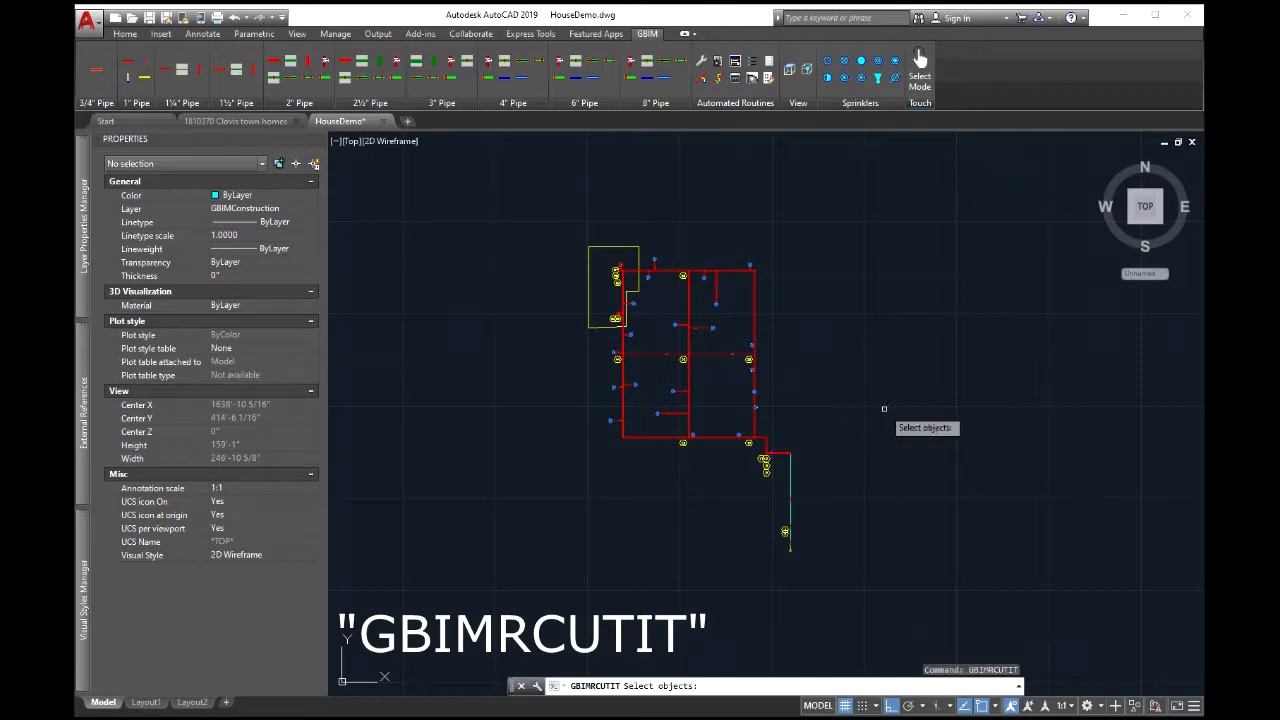
click(877, 462)
click(586, 237)
Examine the GBIMRCUTIT labels on the branch lines, mains, sprinkler drops and riser
scroll(665, 335, up, 12)
scroll(665, 335, down, 5)
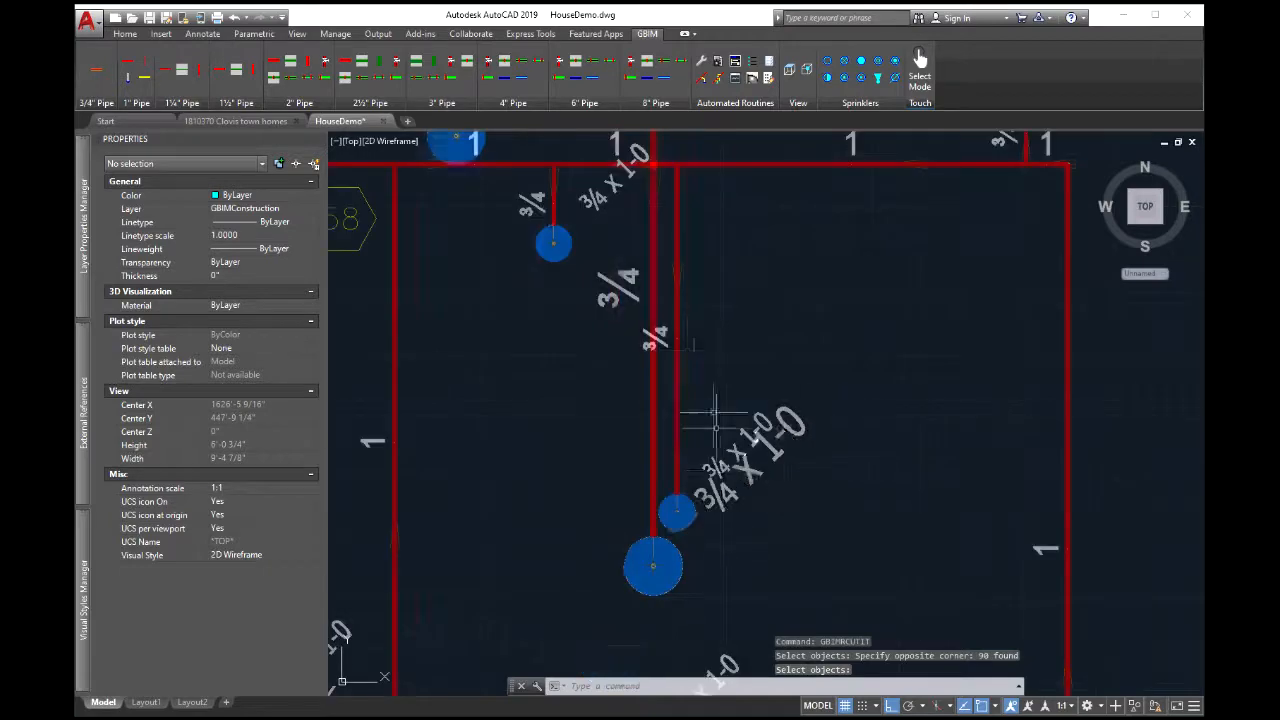
middle_drag(592, 184, 675, 369)
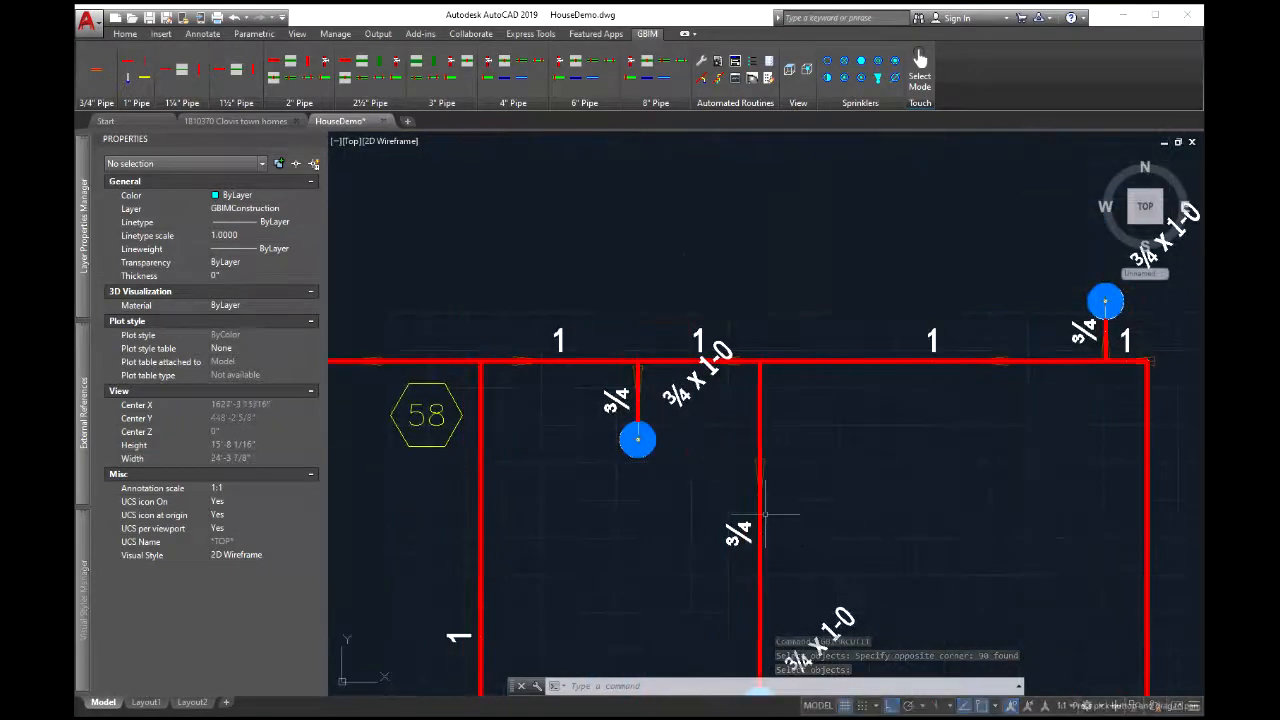
scroll(674, 405, up, 6)
scroll(741, 413, down, 10)
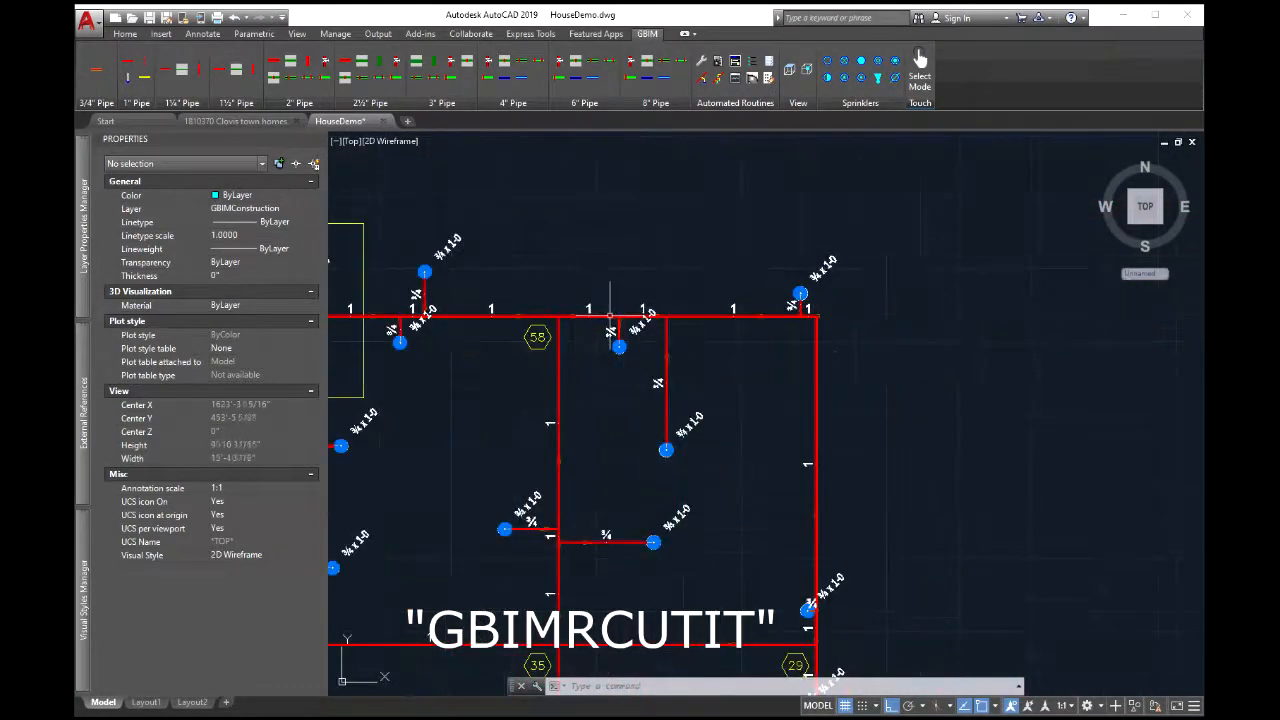
scroll(693, 517, up, 3)
middle_drag(693, 517, 725, 111)
scroll(758, 340, up, 7)
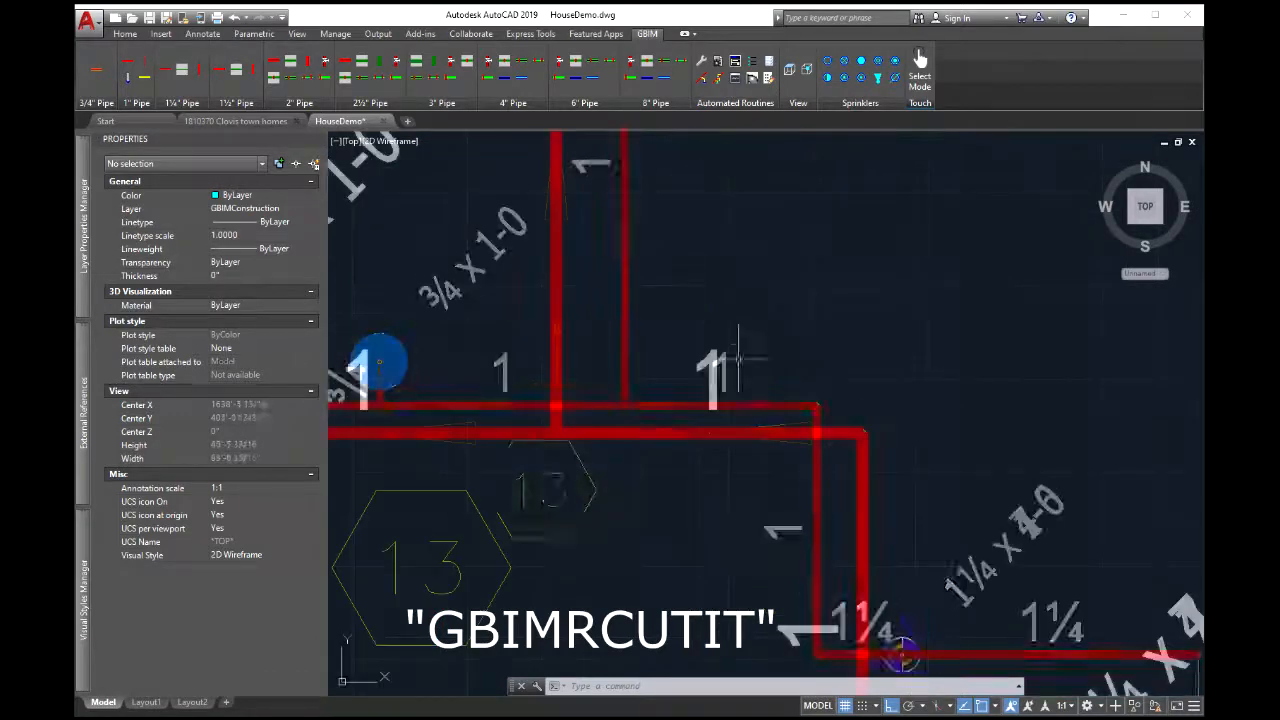
scroll(750, 450, down, 3)
middle_drag(813, 466, 798, 297)
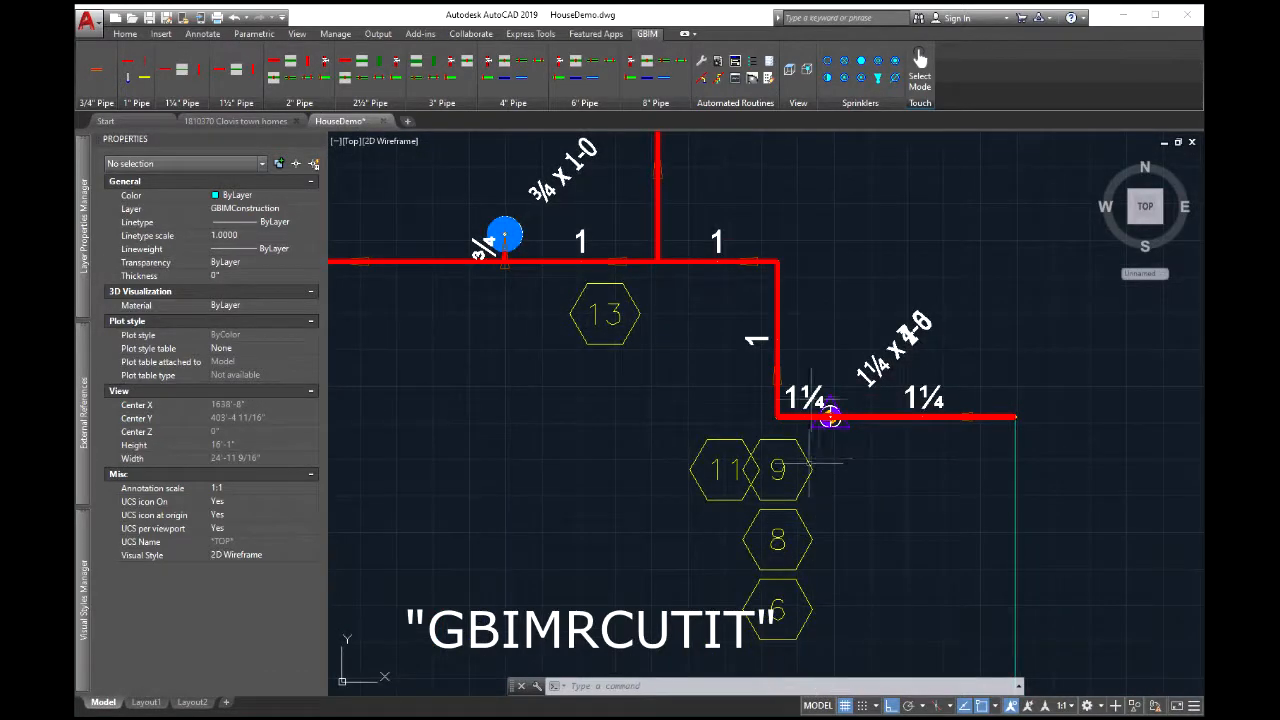
scroll(623, 428, down, 6)
scroll(737, 508, up, 2)
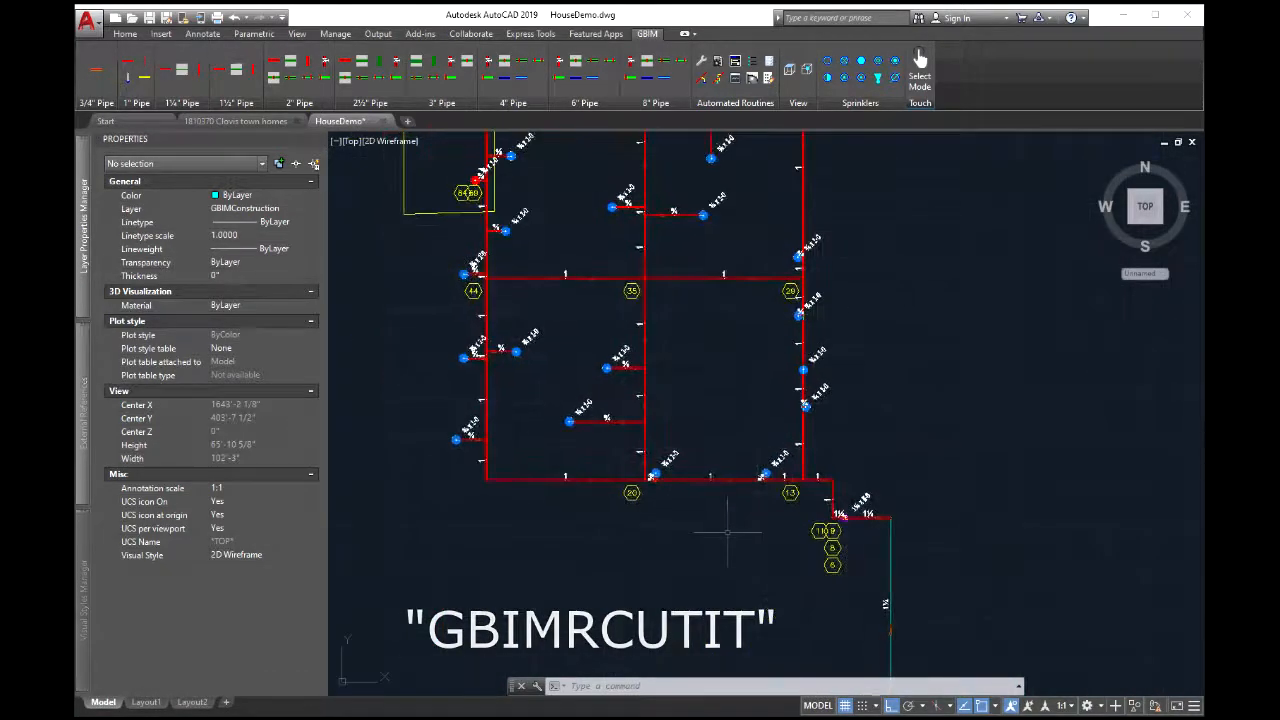
mouse_move(682, 357)
middle_down()
mouse_move(688, 437)
mouse_move(652, 438)
mouse_move(665, 452)
middle_up()
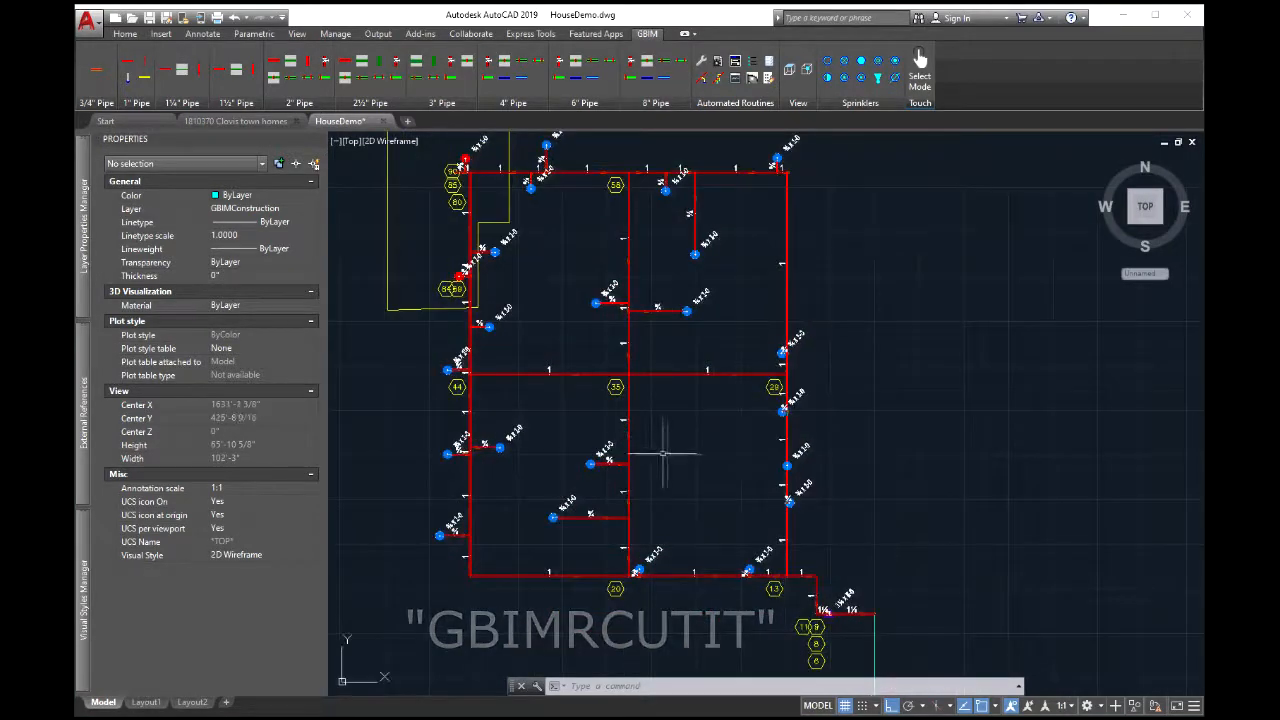
scroll(668, 455, down, 2)
scroll(651, 455, up, 2)
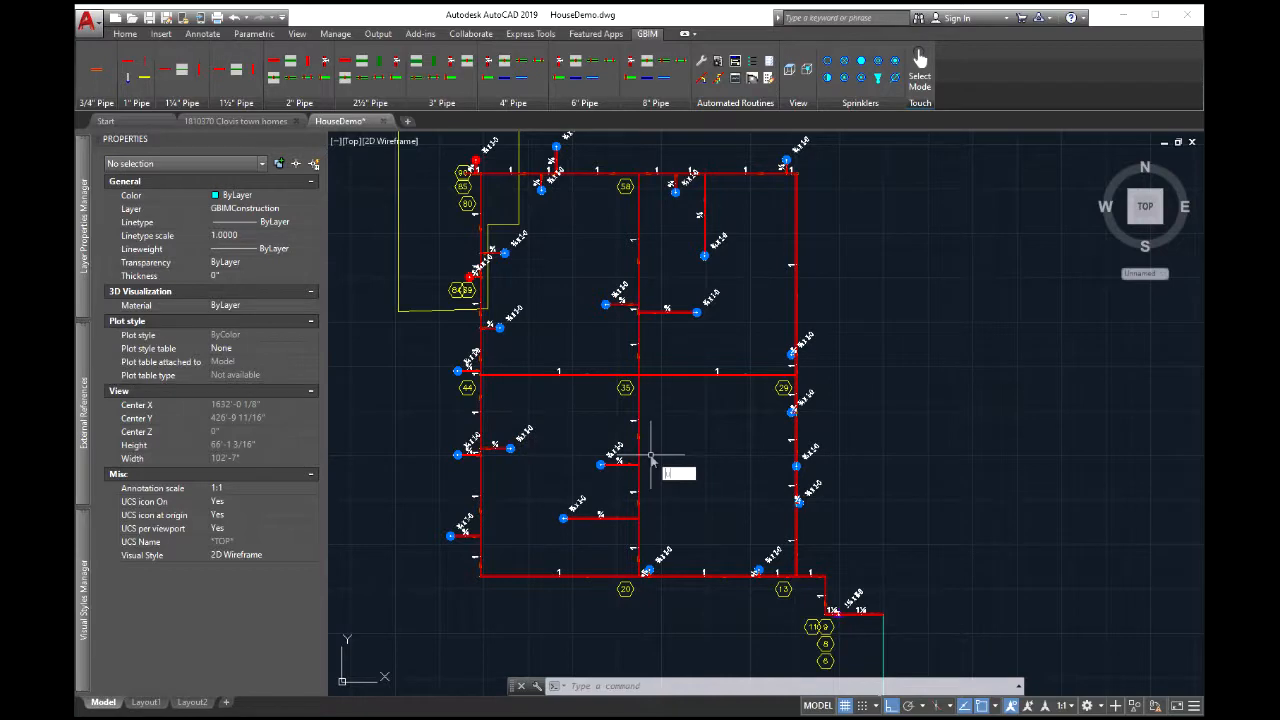
Undo the GBIMRCUTIT labelling of the house piping
key(Return)
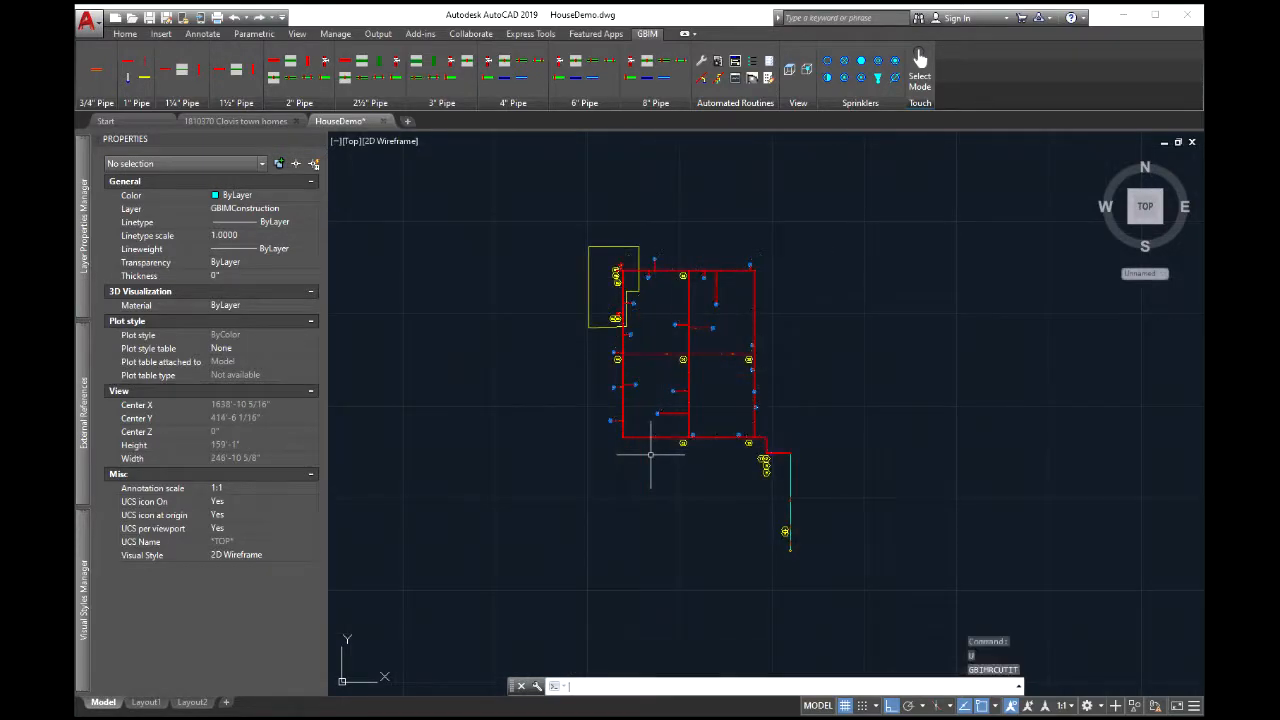
scroll(694, 340, up, 4)
scroll(694, 340, down, 4)
scroll(694, 340, up, 2)
middle_drag(694, 340, 650, 384)
scroll(631, 388, up, 5)
scroll(631, 391, down, 5)
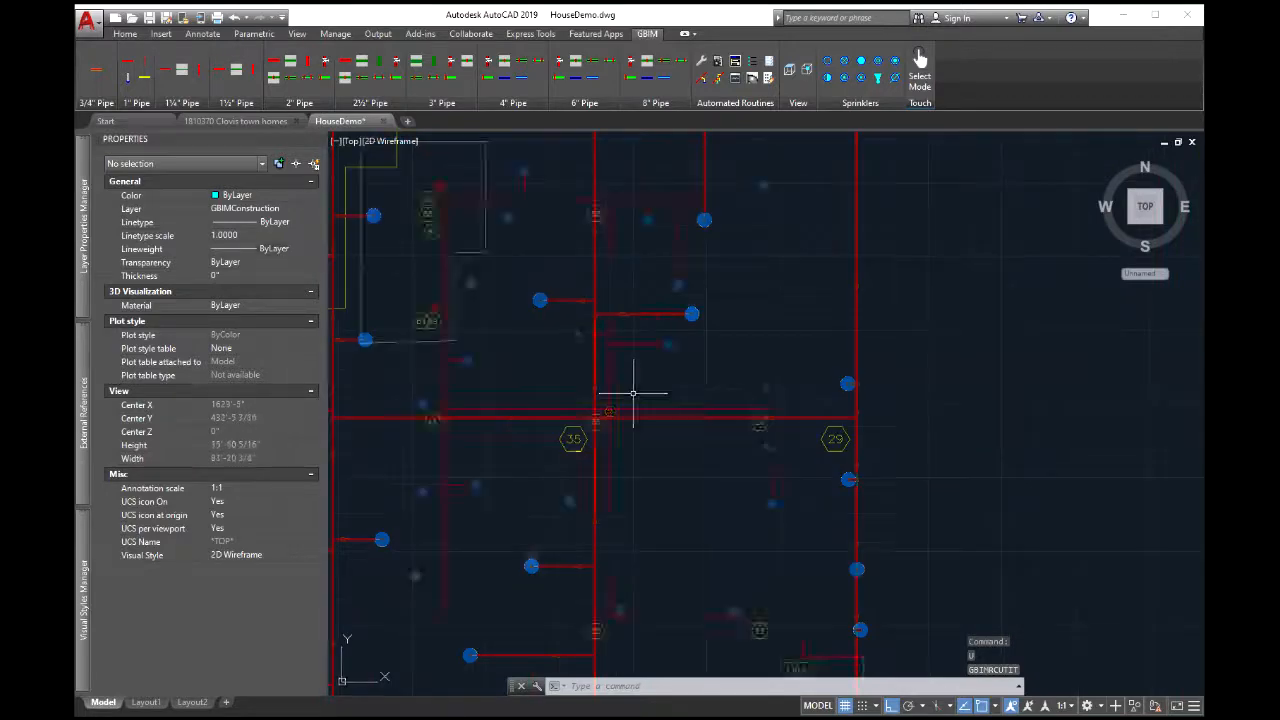
scroll(745, 460, down, 1)
scroll(743, 306, down, 1)
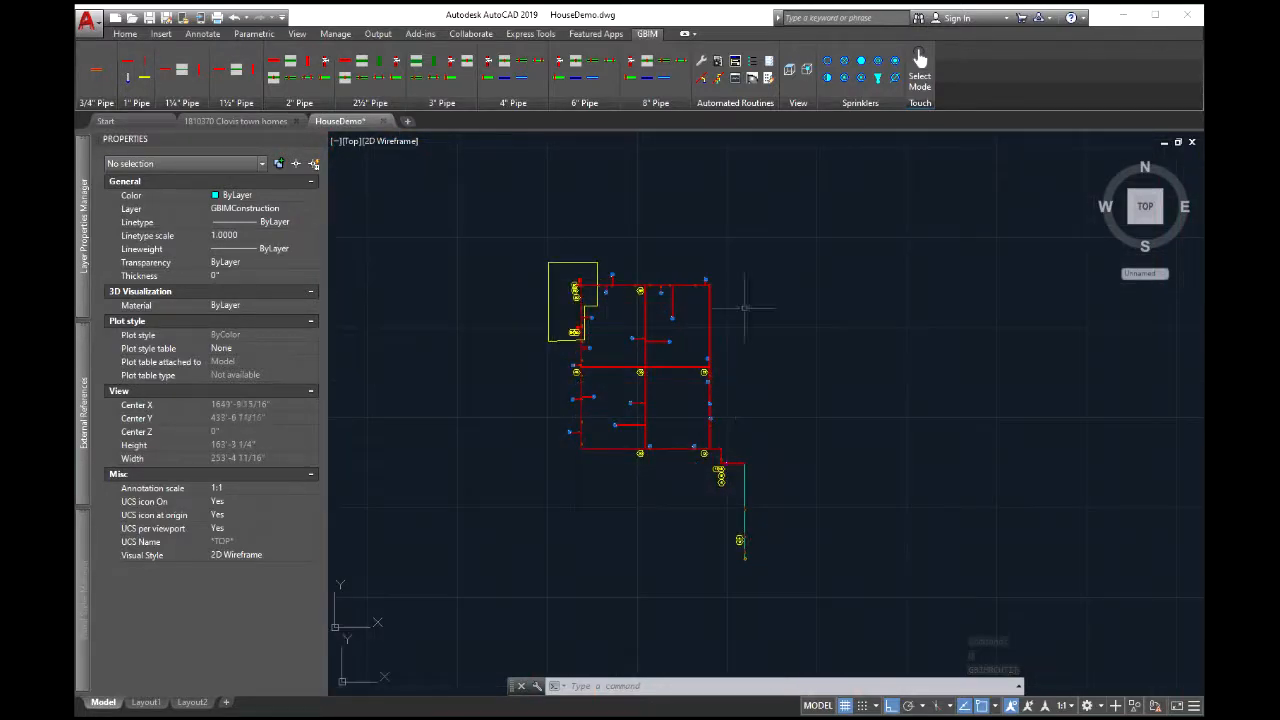
Run GBIMLP on the drawing, choosing to save the drawing and restore color to the pipes
click(750, 82)
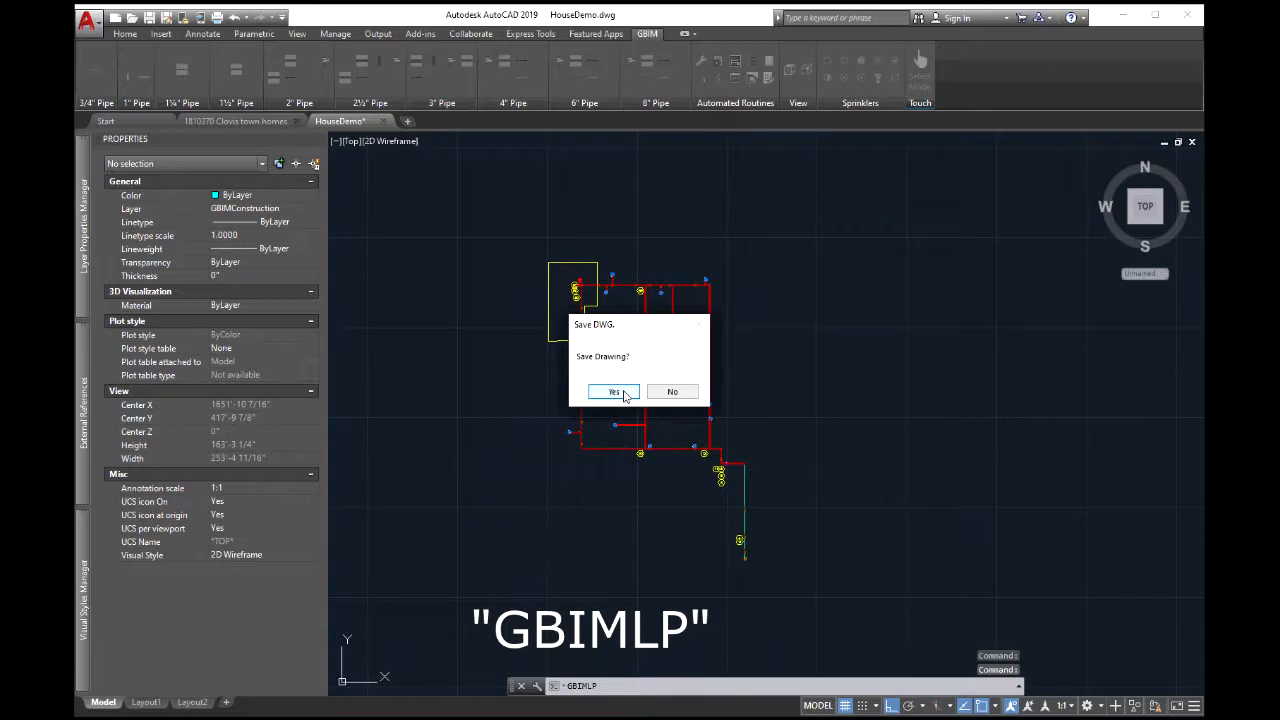
click(614, 392)
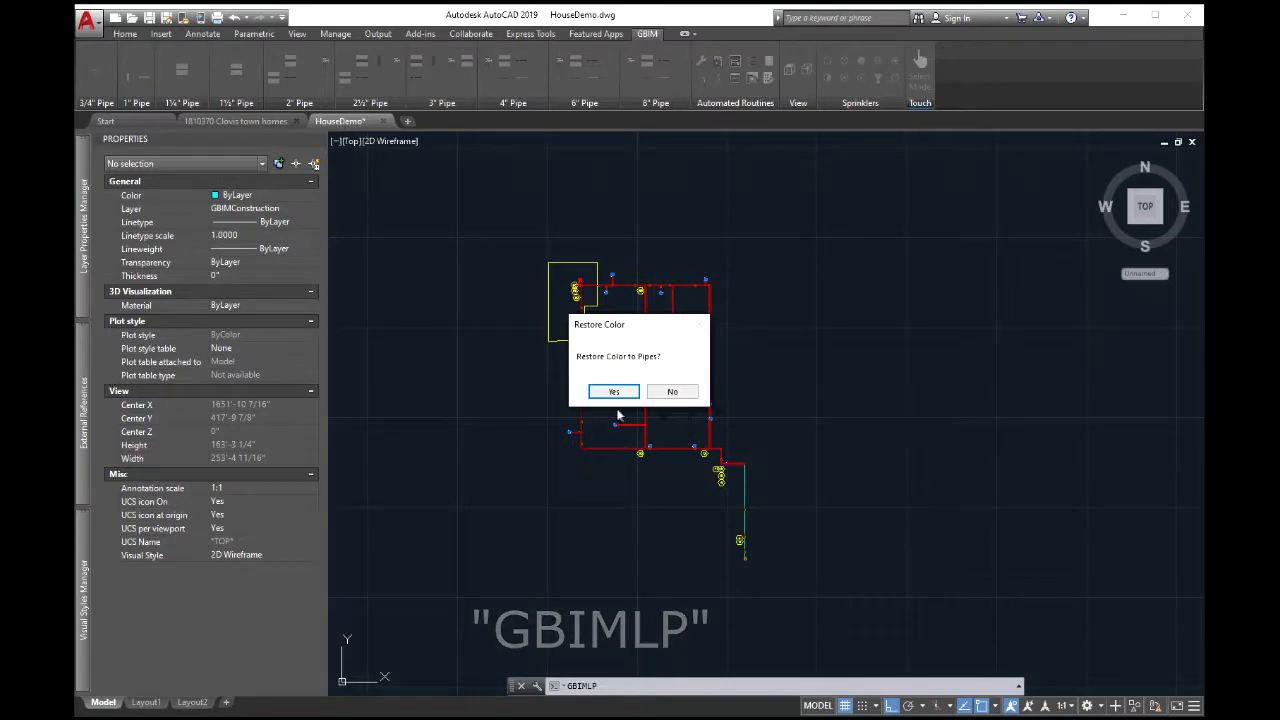
click(626, 391)
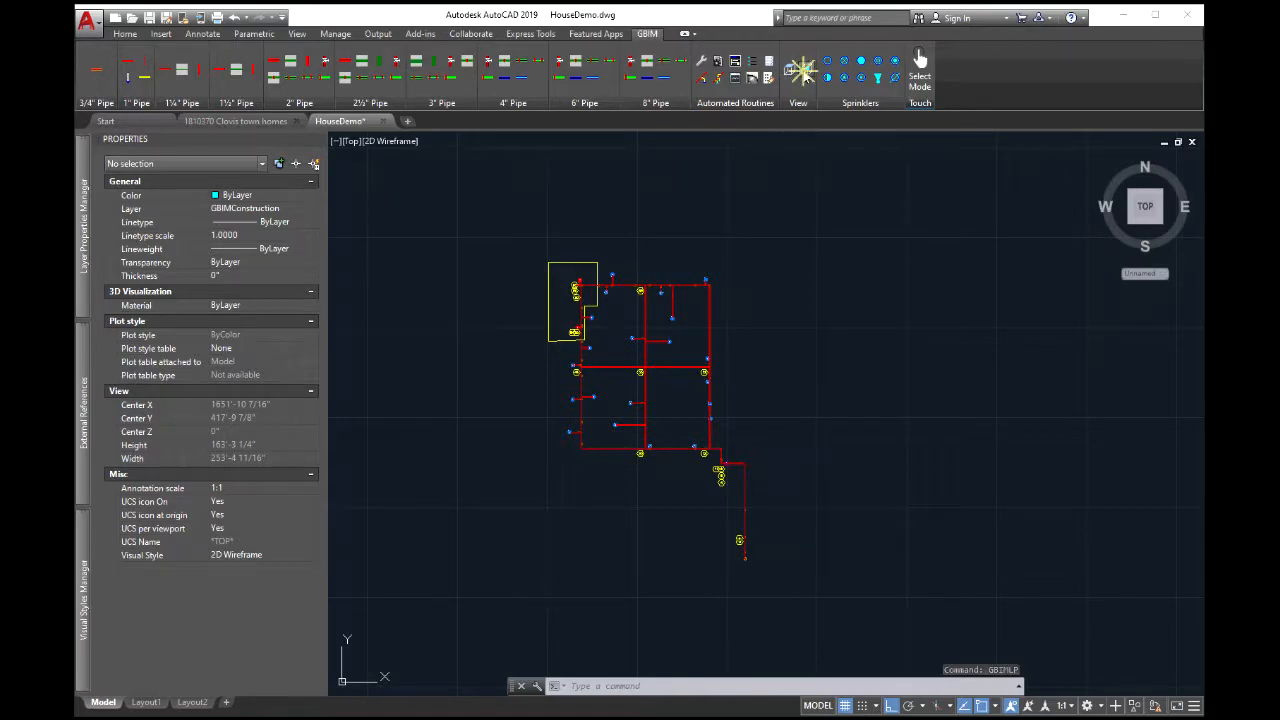
Inspect the piping, fittings and sprinkler drops in the southwest isometric view, and return to the top view
click(800, 70)
scroll(920, 300, up, 8)
middle_drag(690, 291, 1023, 480)
scroll(423, 523, up, 5)
scroll(553, 452, down, 5)
scroll(786, 457, down, 6)
scroll(814, 414, up, 3)
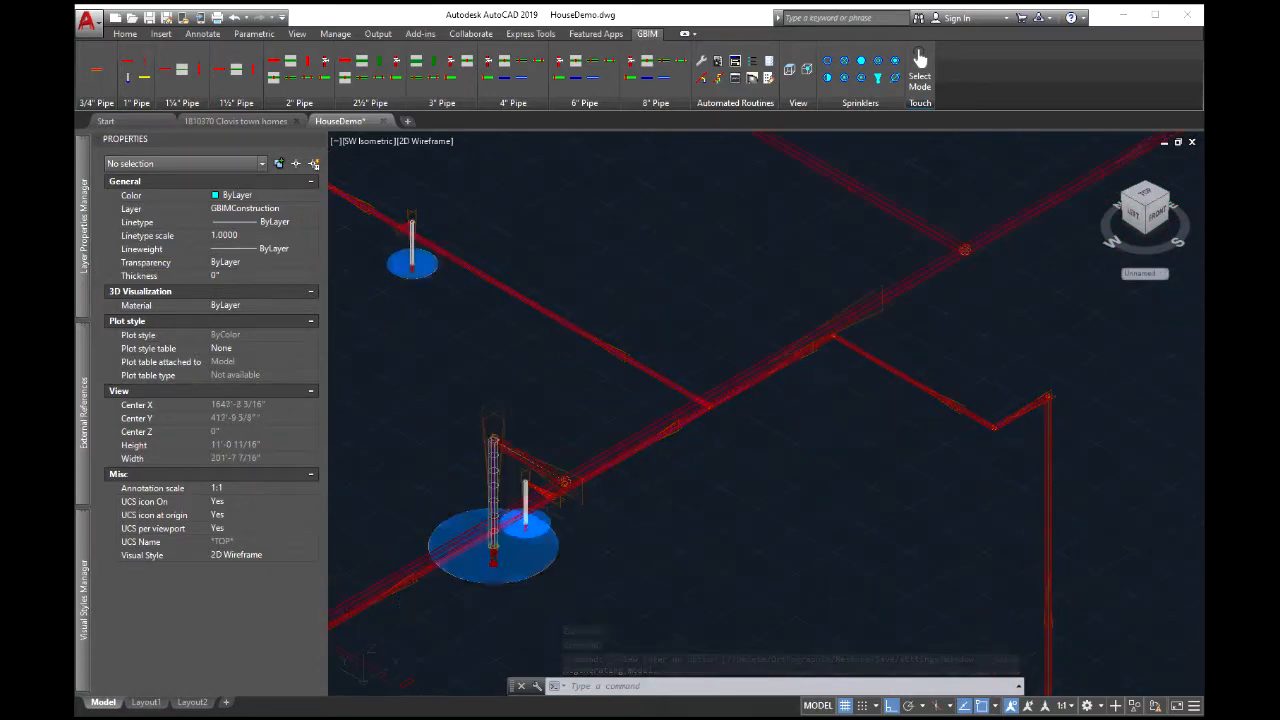
scroll(538, 500, up, 5)
scroll(468, 390, down, 7)
middle_drag(470, 390, 652, 403)
scroll(646, 420, up, 8)
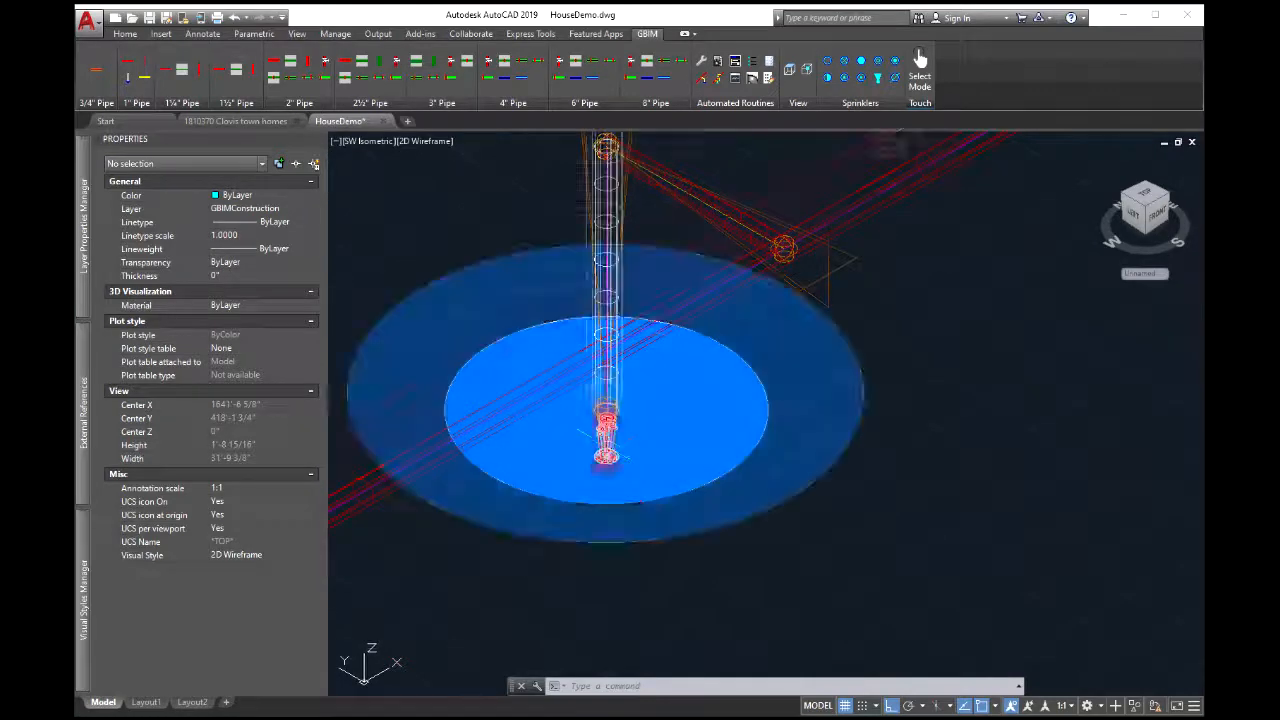
scroll(606, 438, up, 5)
scroll(606, 438, down, 12)
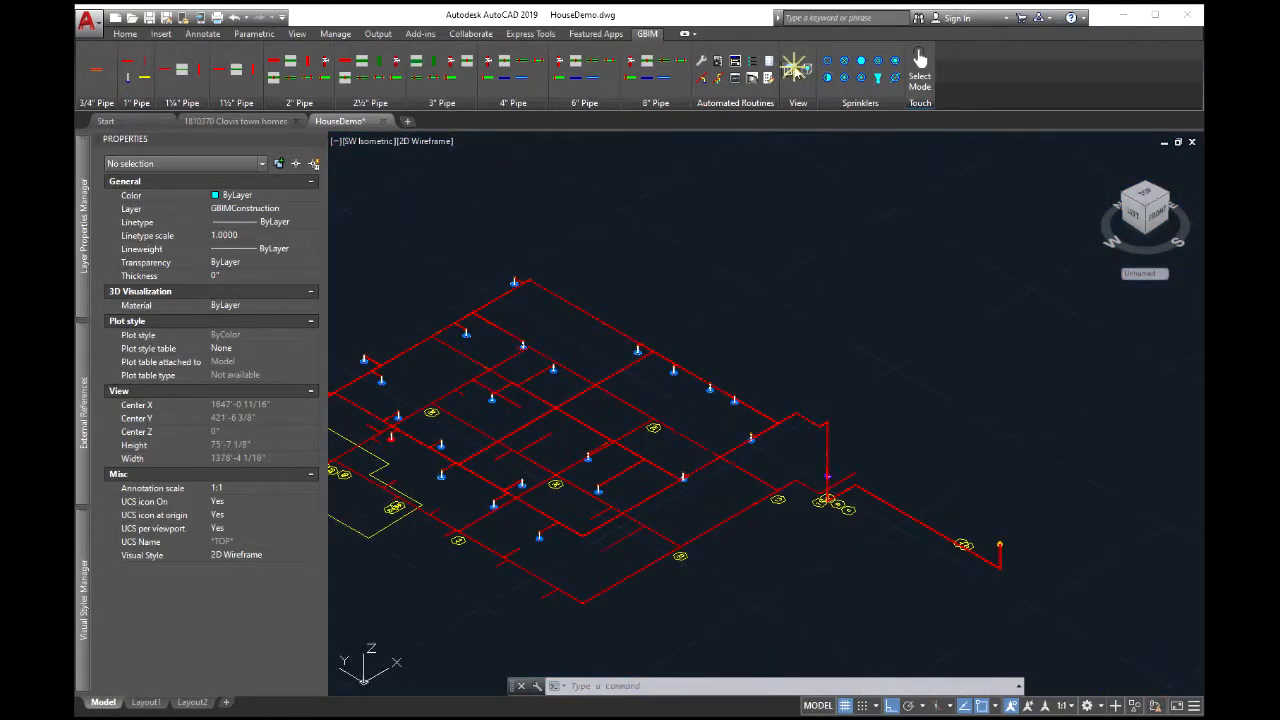
click(794, 68)
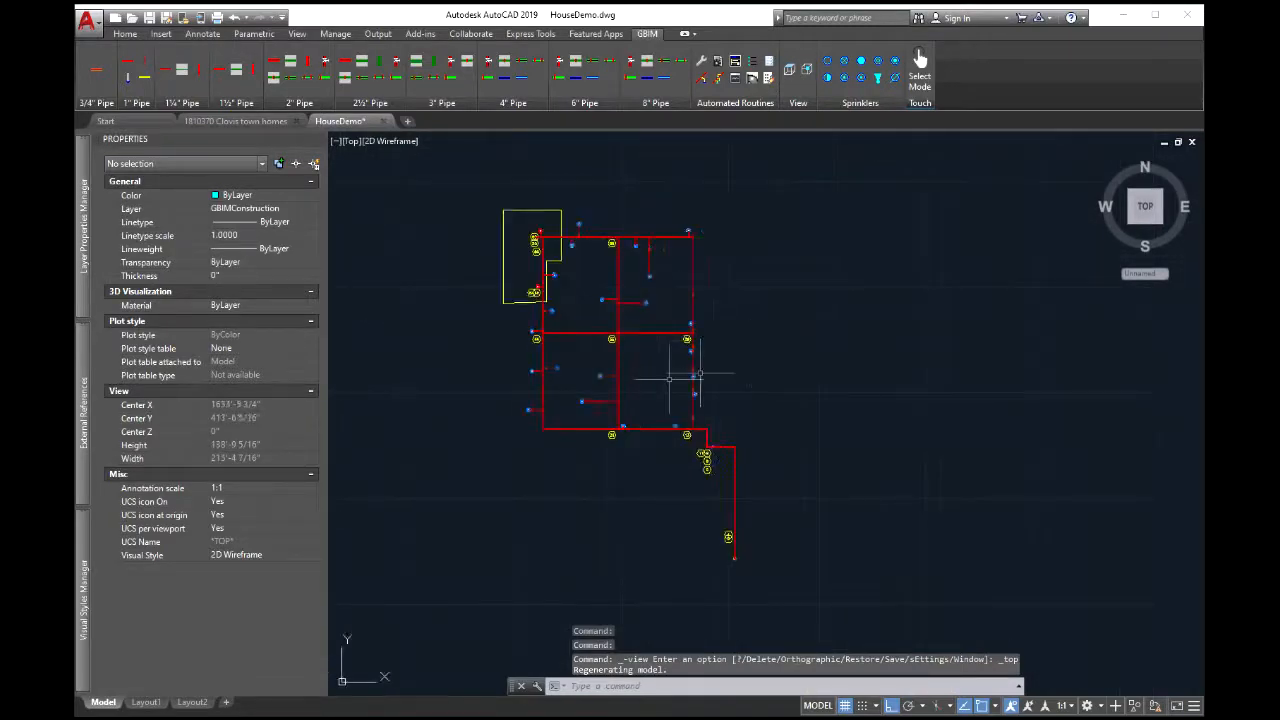
Run GBIMLPUNLP to reverse the GBIMLP conversion, choosing to save the drawing
scroll(680, 355, up, 4)
scroll(623, 371, down, 2)
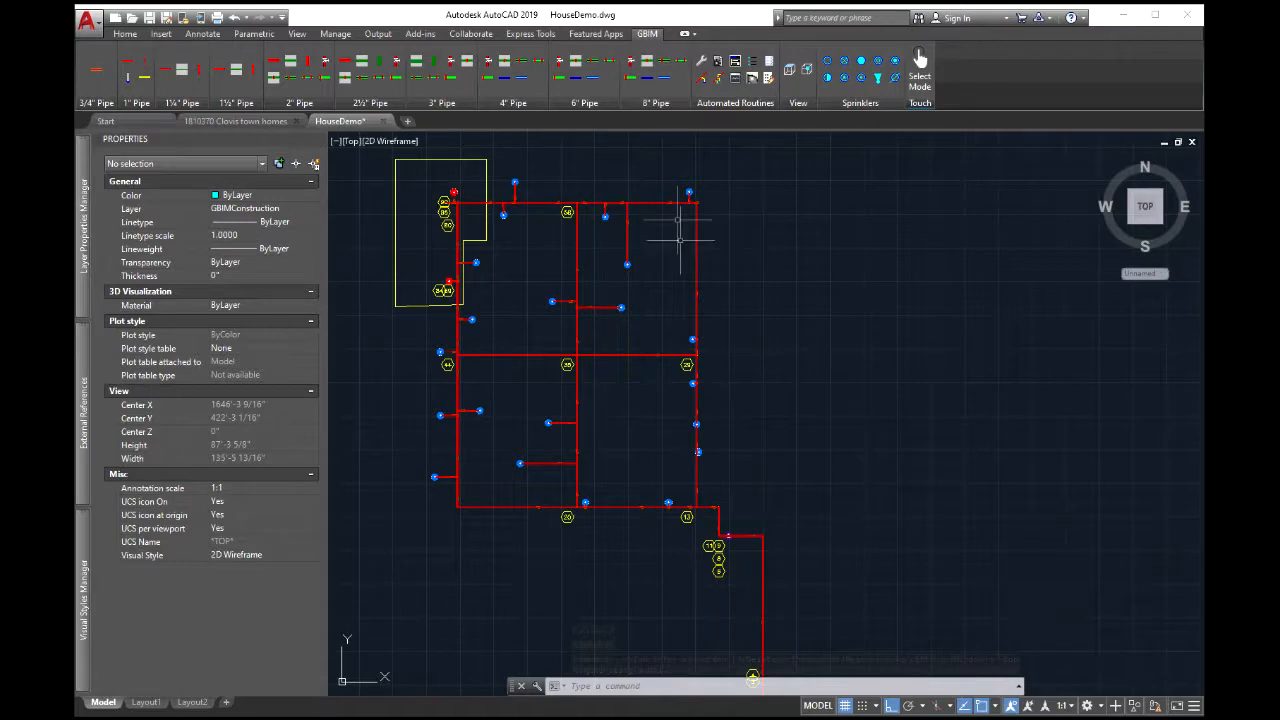
scroll(559, 312, down, 2)
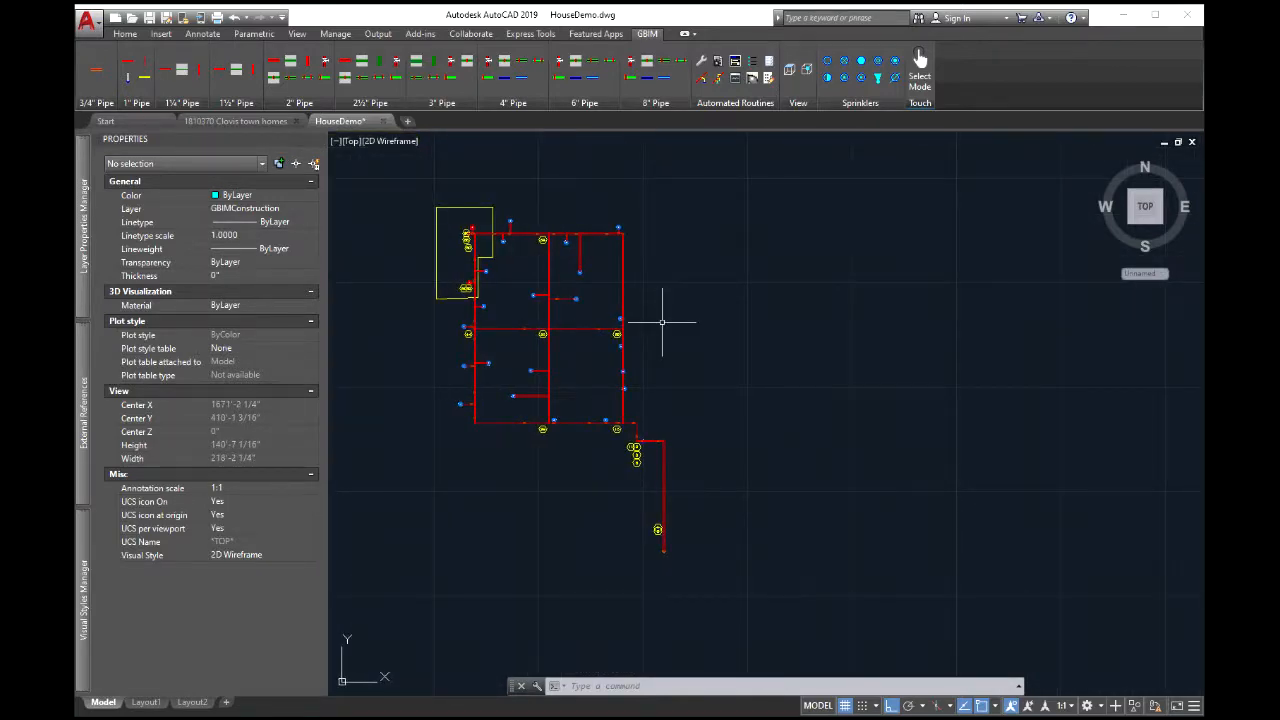
text(p)
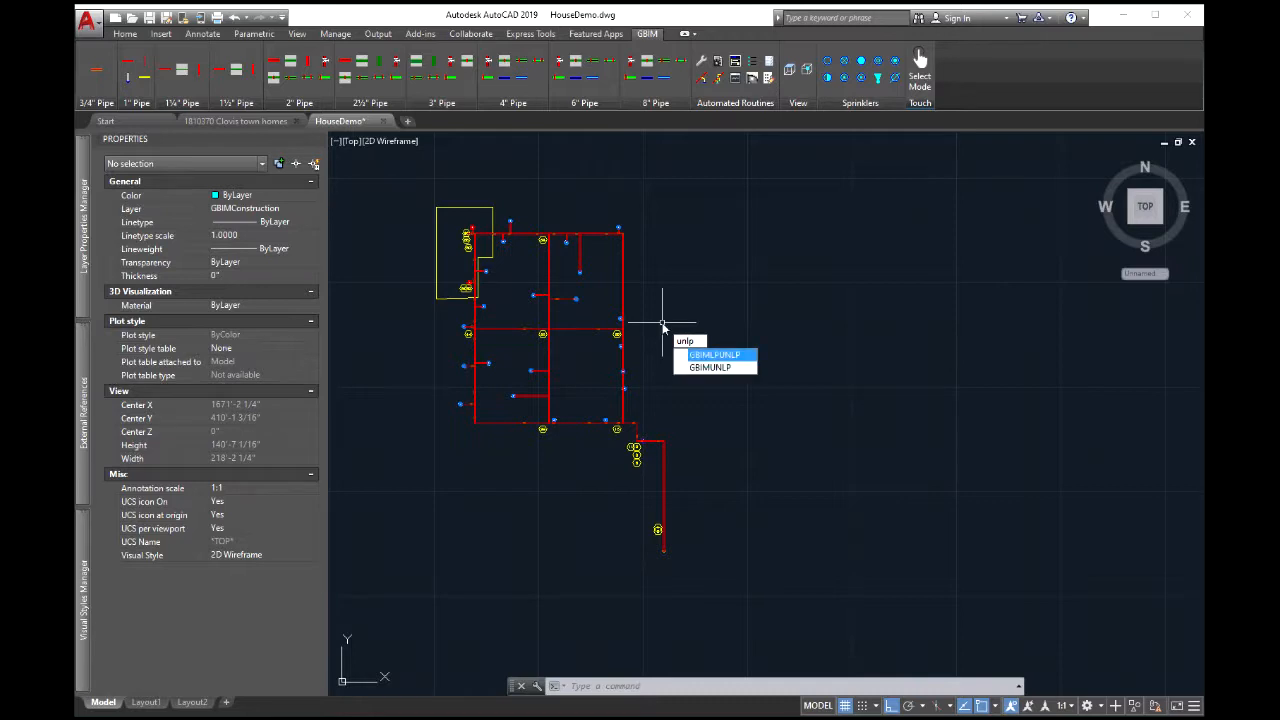
key(Return)
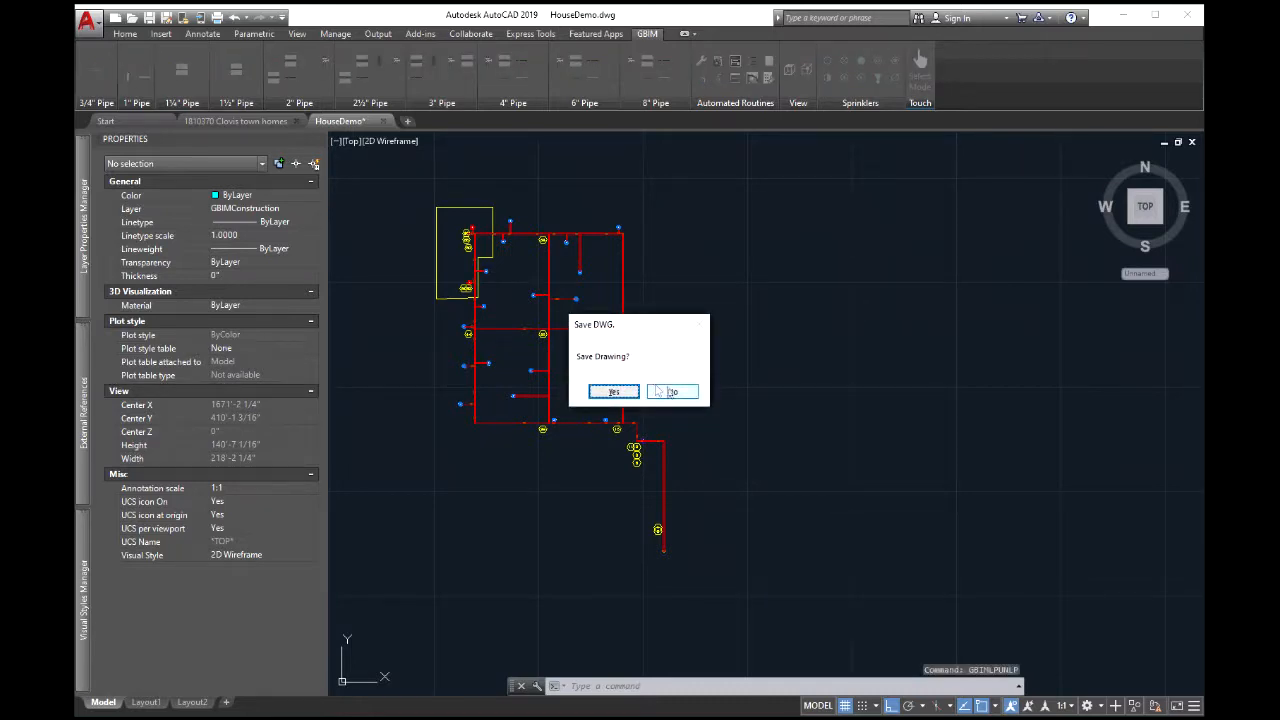
click(614, 392)
Examine the house piping and a sprinkler drop in plan and southwest isometric views, and return to the top view
scroll(605, 326, up, 15)
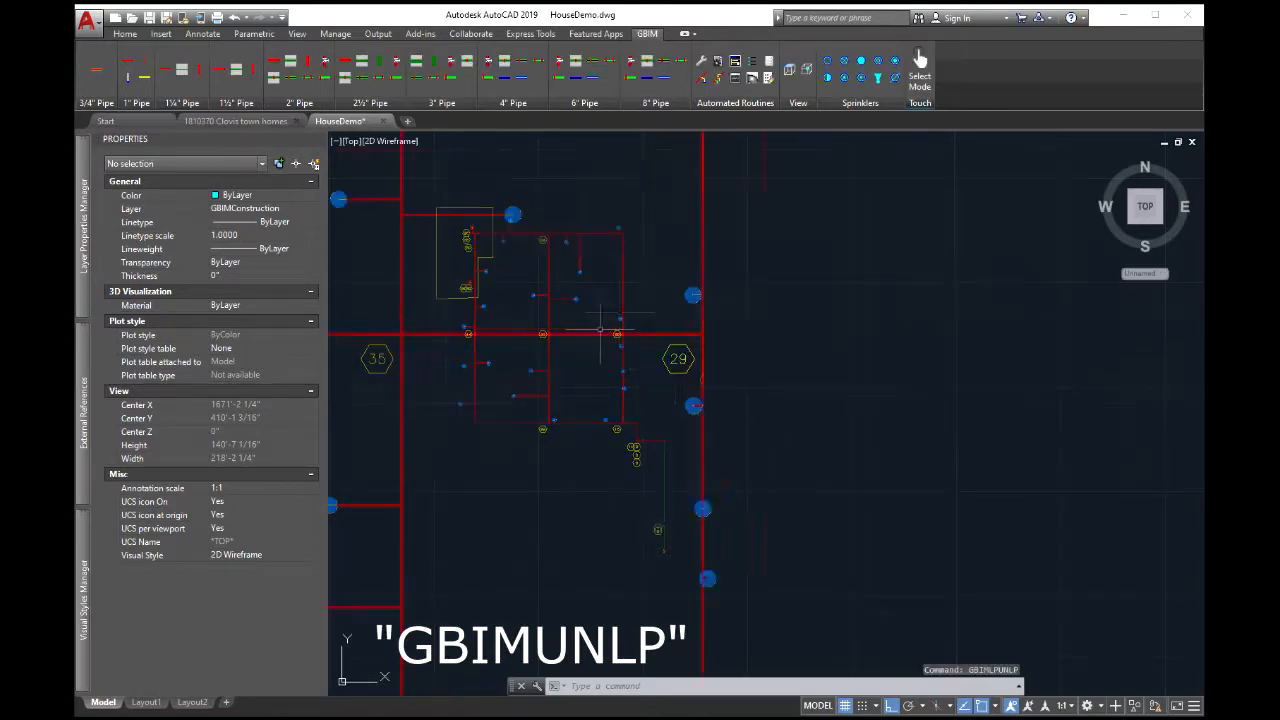
scroll(787, 377, down, 10)
scroll(787, 377, down, 6)
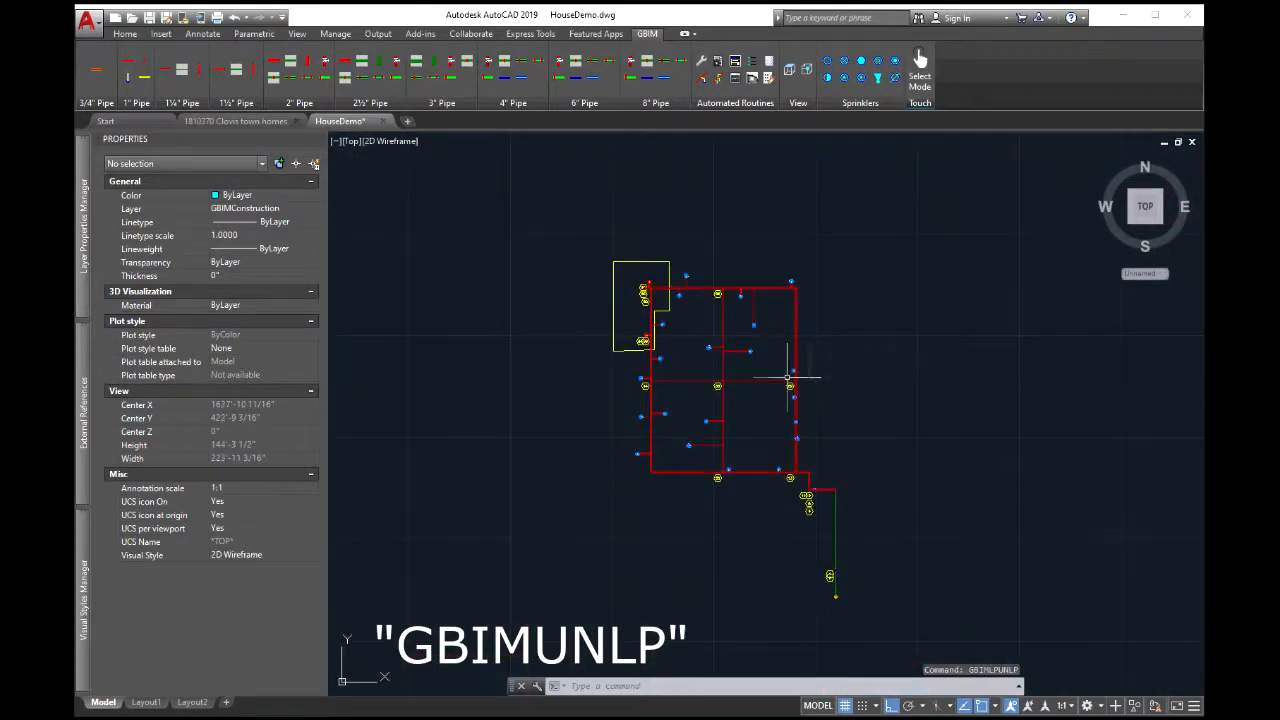
click(806, 69)
scroll(937, 391, up, 10)
scroll(938, 400, down, 3)
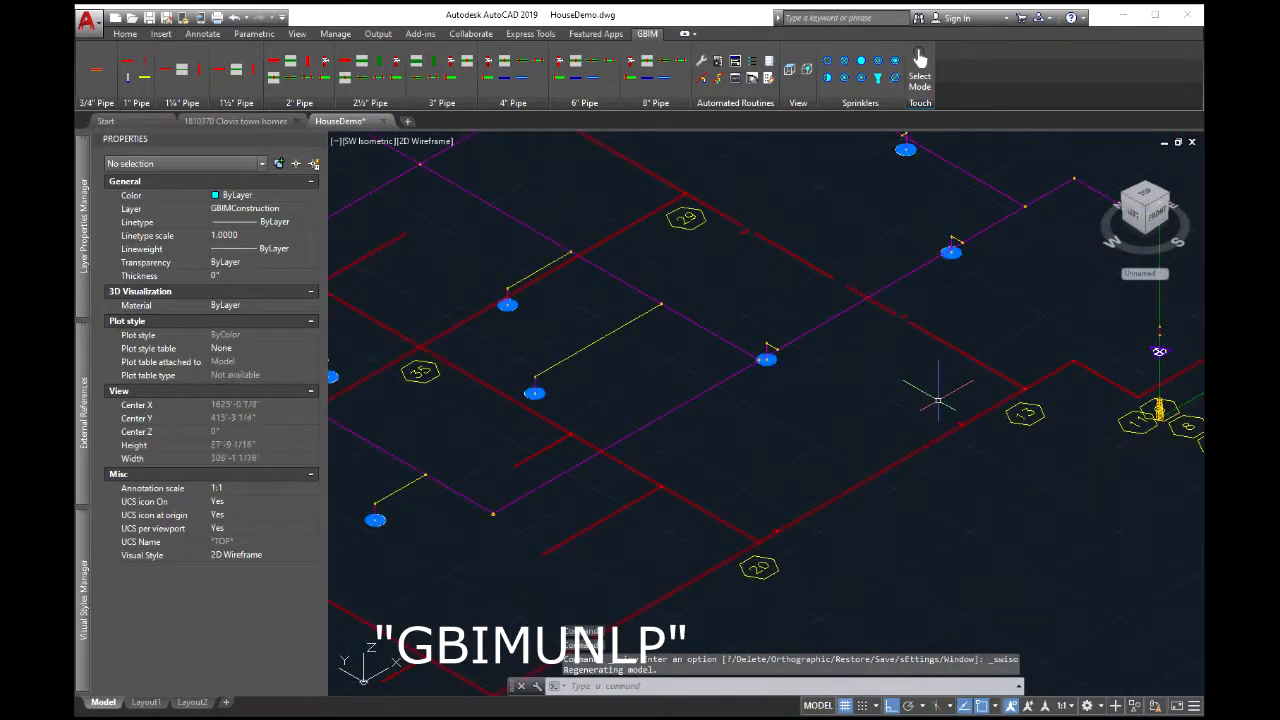
scroll(757, 337, up, 10)
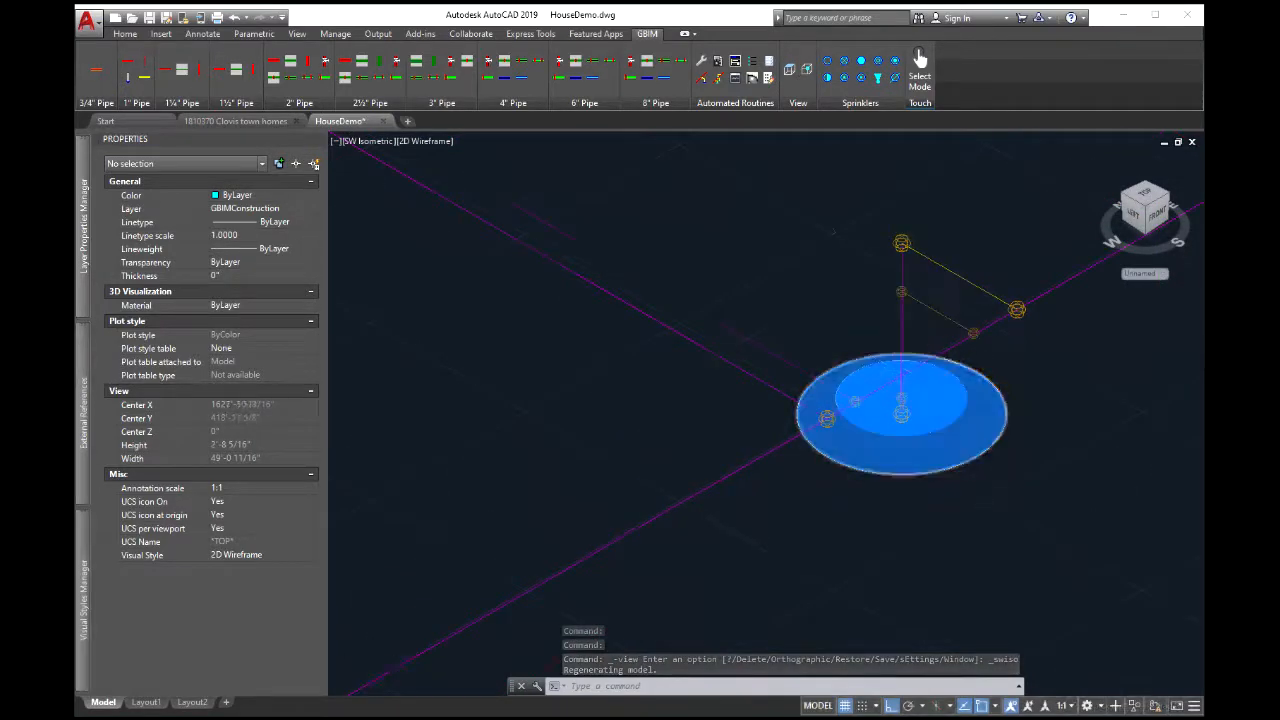
scroll(903, 374, down, 10)
click(789, 69)
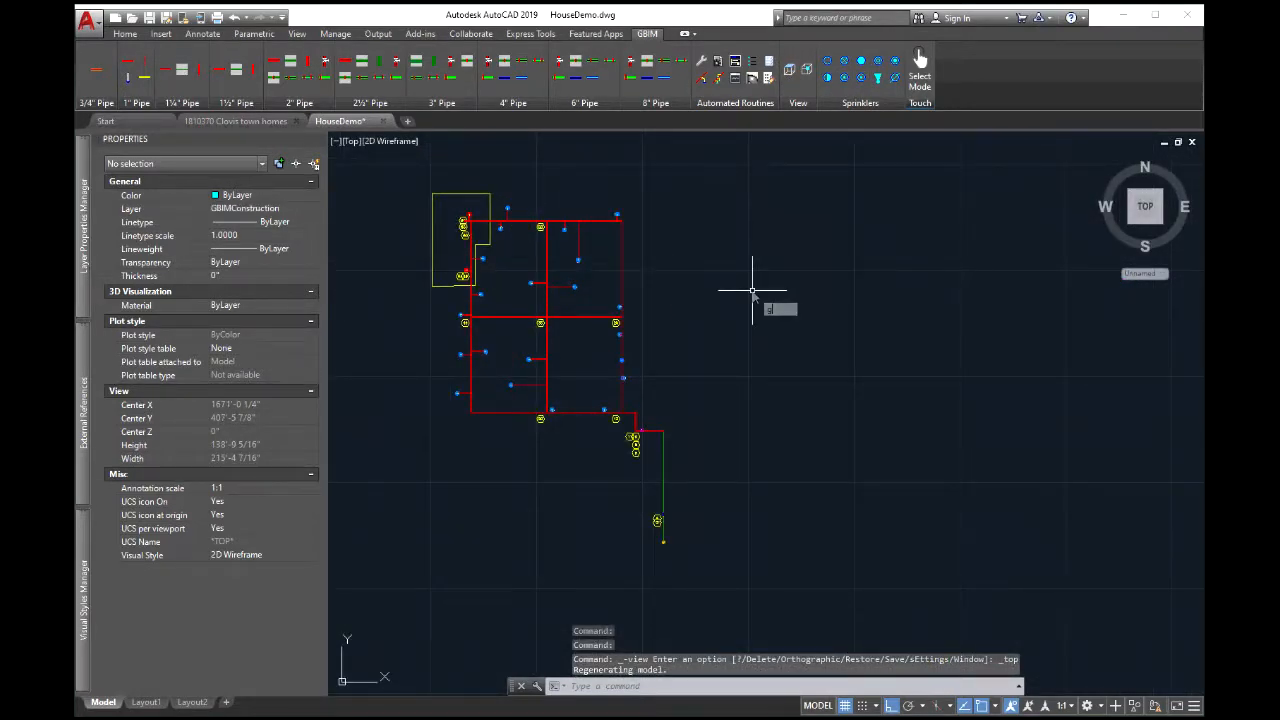
Generate the bill of materials with GBIMBOFM, review the stocklist and close it
text(BOFM)
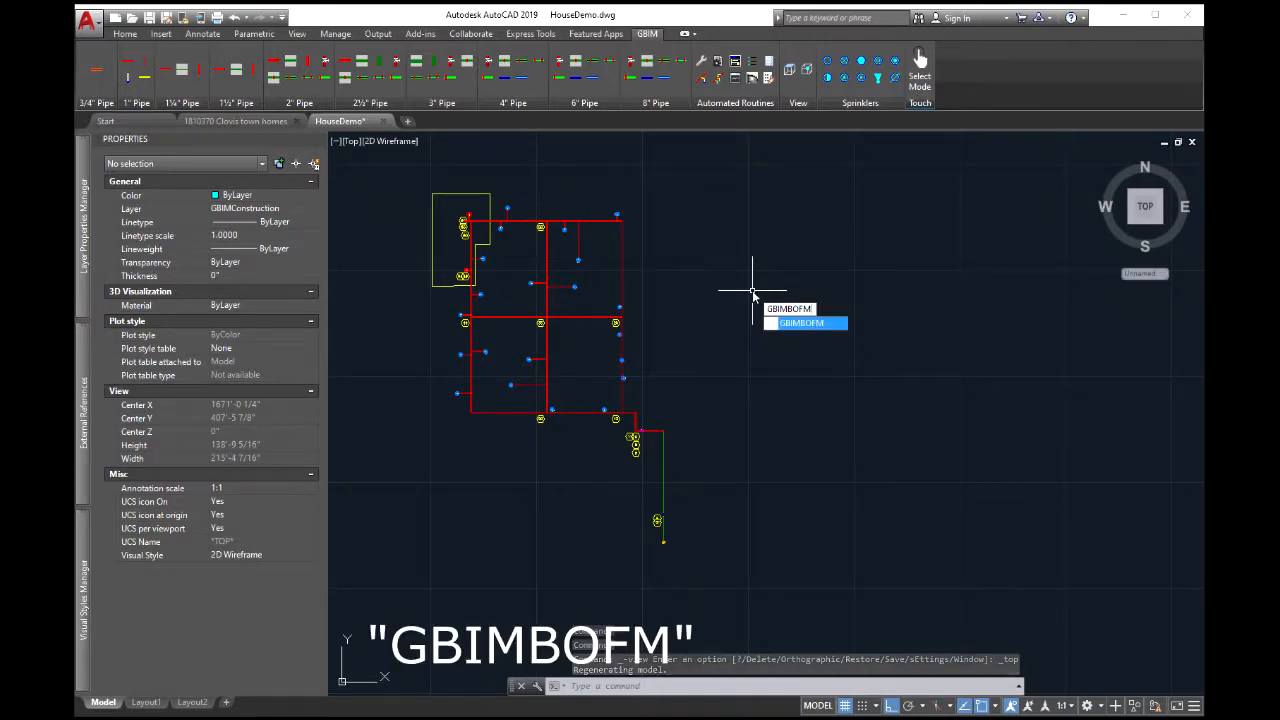
key(Return)
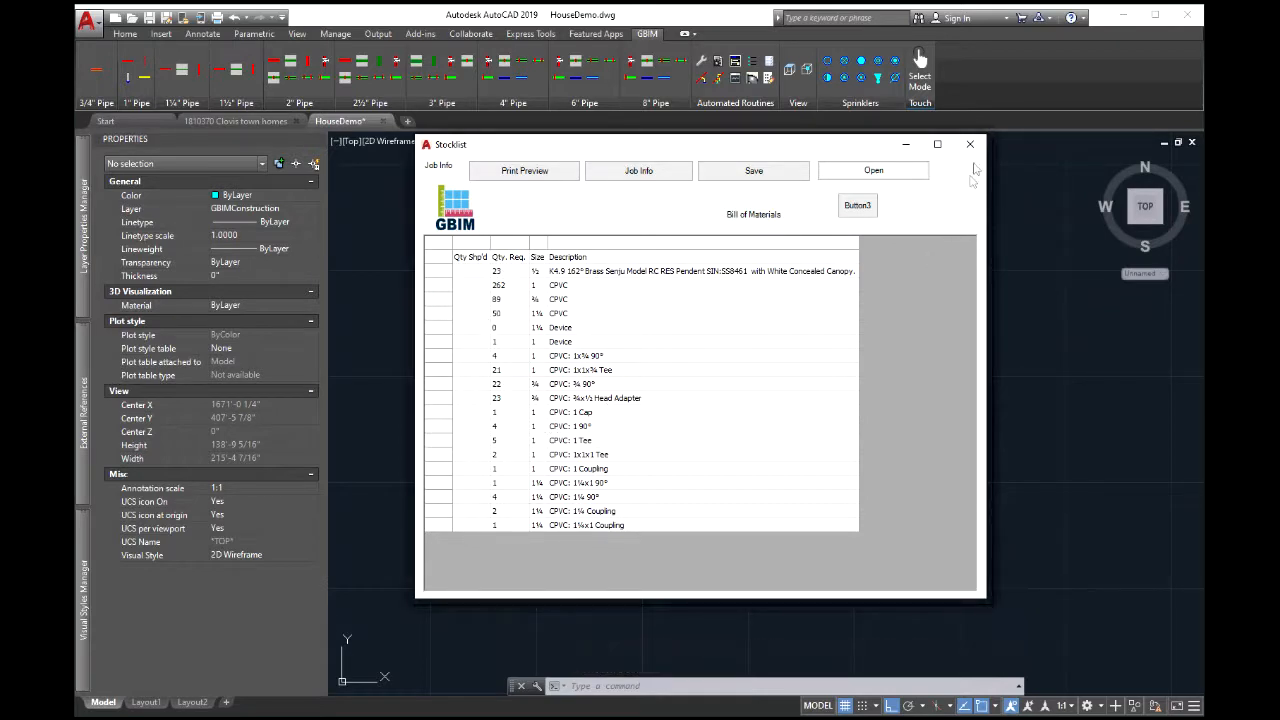
click(968, 144)
Switch from model space to the Layout1 sheet
middle_drag(610, 248, 713, 245)
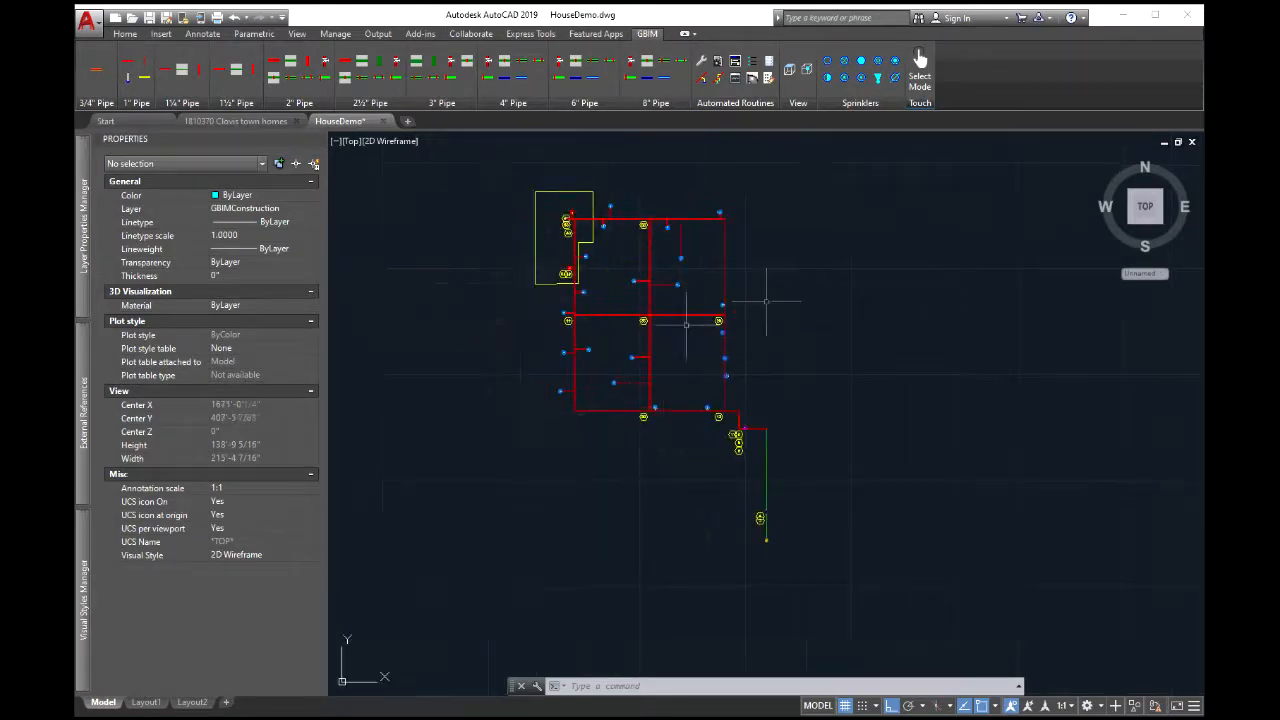
scroll(677, 274, down, 2)
scroll(677, 274, up, 4)
scroll(679, 291, down, 2)
middle_drag(697, 333, 701, 364)
scroll(701, 364, up, 2)
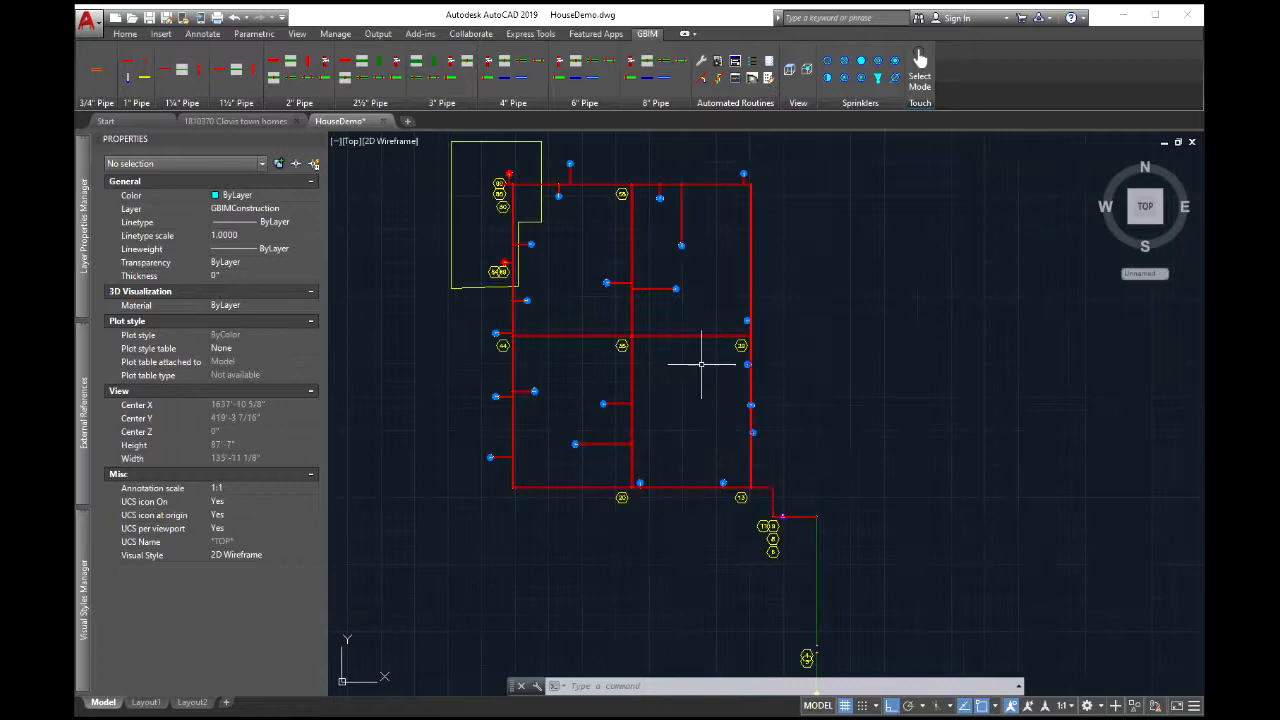
click(146, 702)
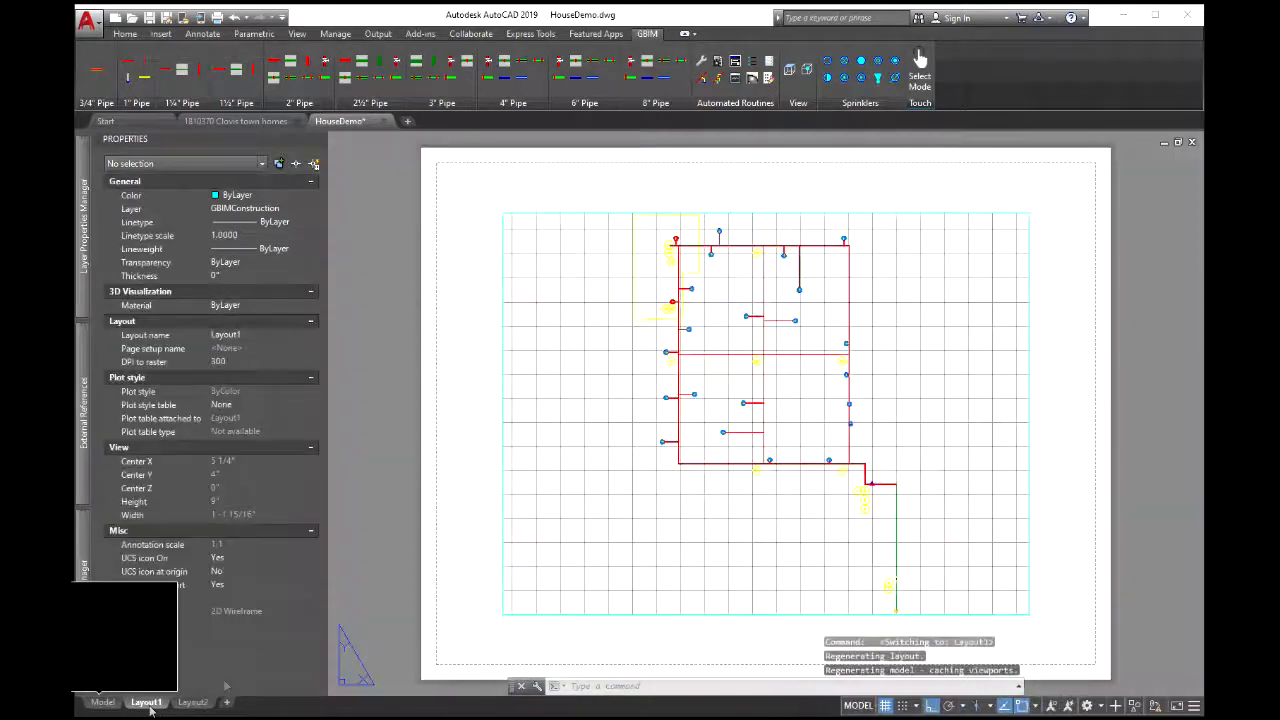
Return to model space and inspect the properties of the vertical pipe in the middle of the house, then clear the selection
scroll(812, 335, up, 2)
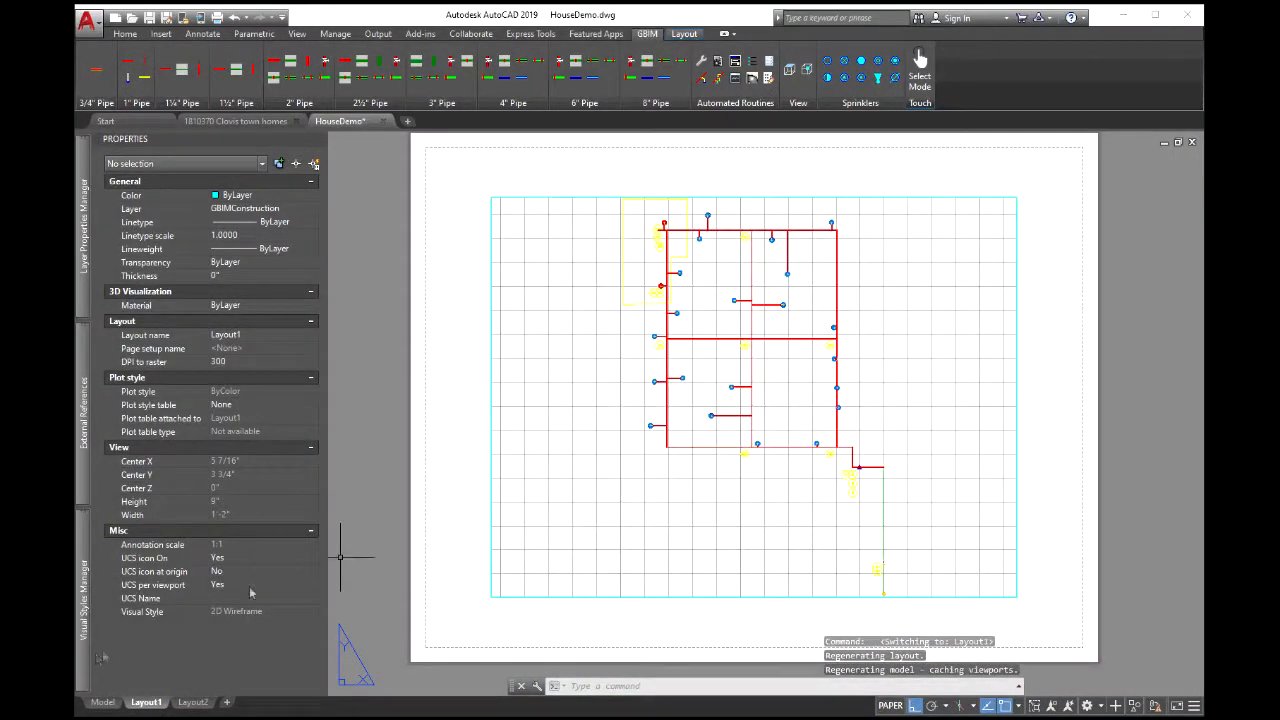
click(103, 702)
scroll(585, 338, up, 5)
scroll(578, 367, up, 4)
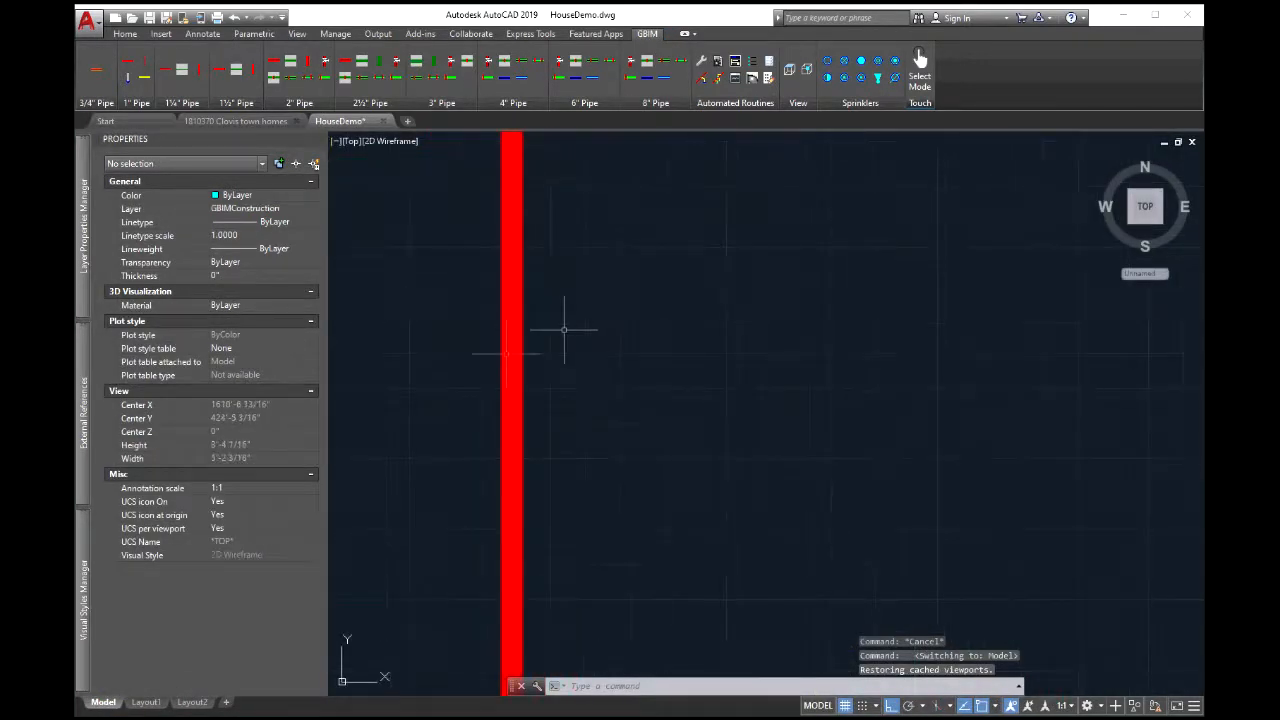
click(505, 335)
scroll(686, 323, down, 4)
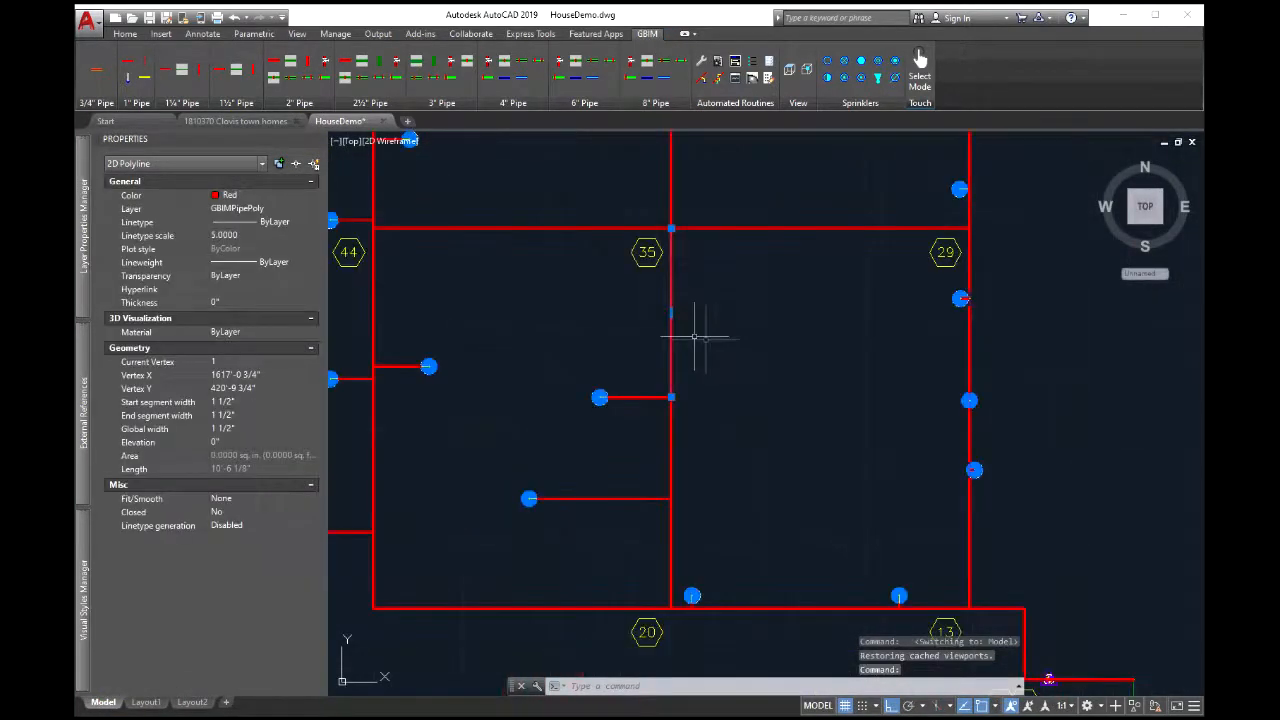
scroll(714, 382, down, 4)
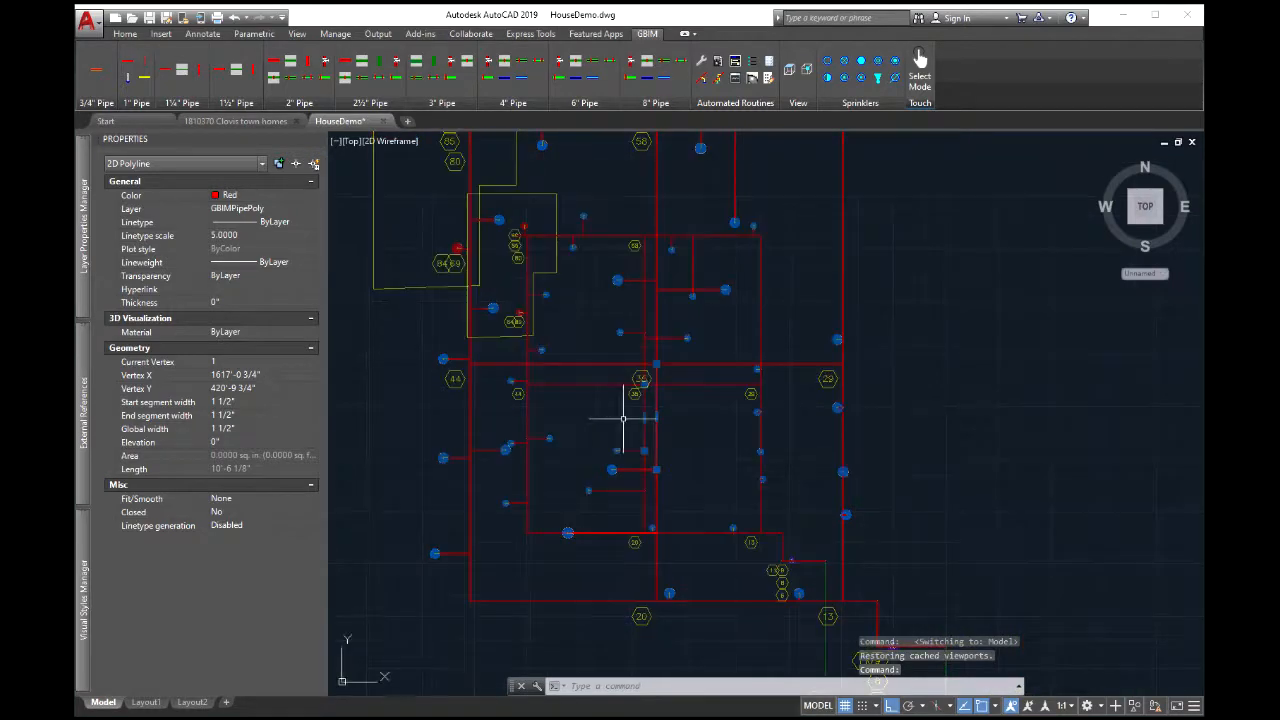
key(Escape)
key(Escape)
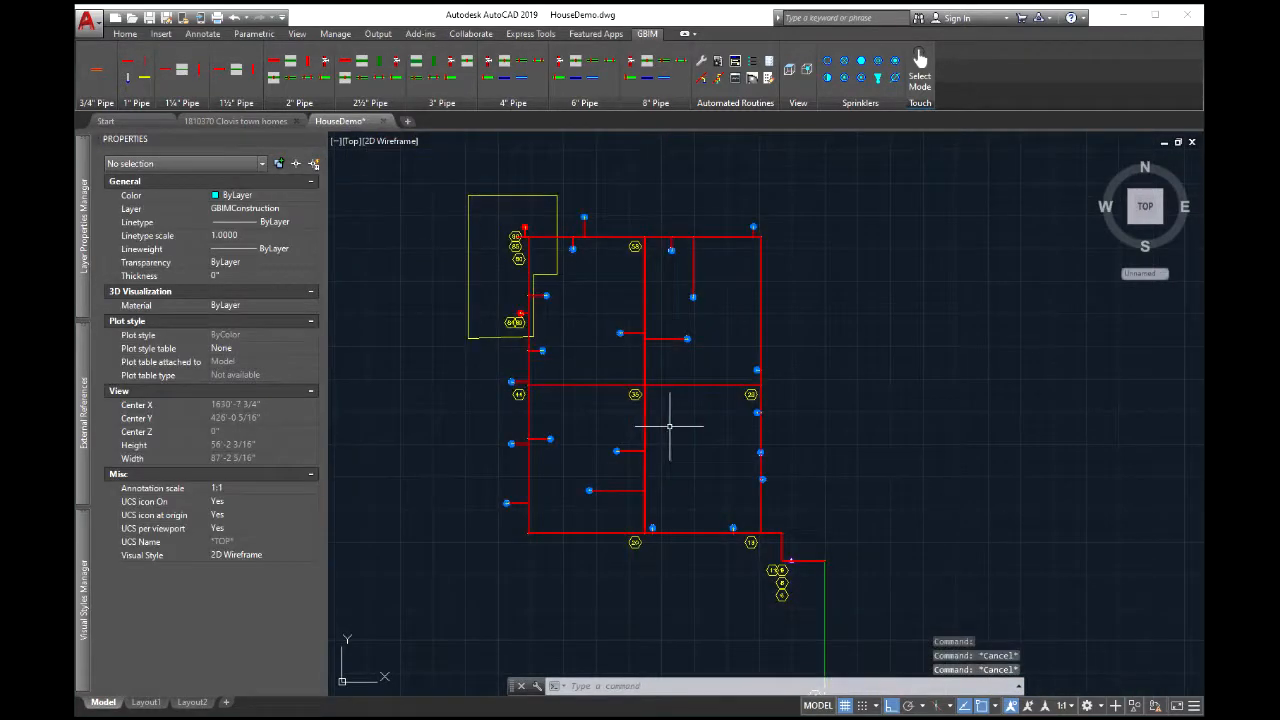
scroll(671, 427, down, 3)
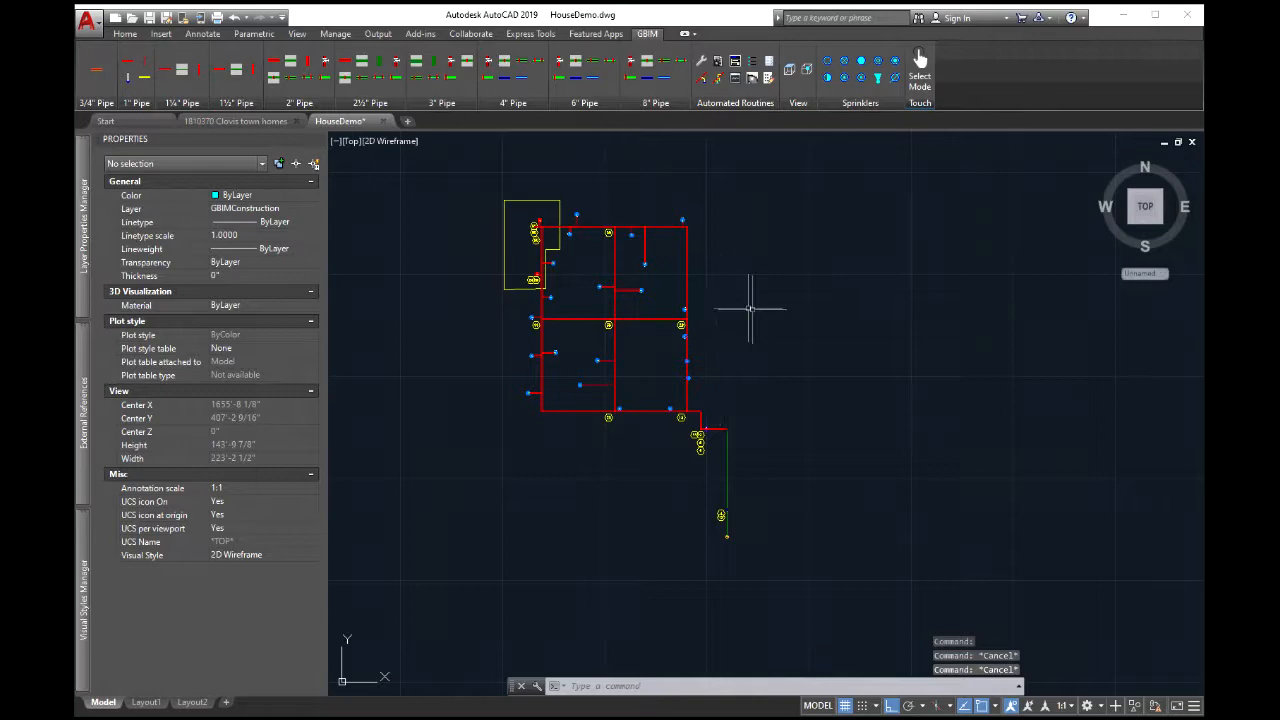
middle_drag(752, 311, 814, 355)
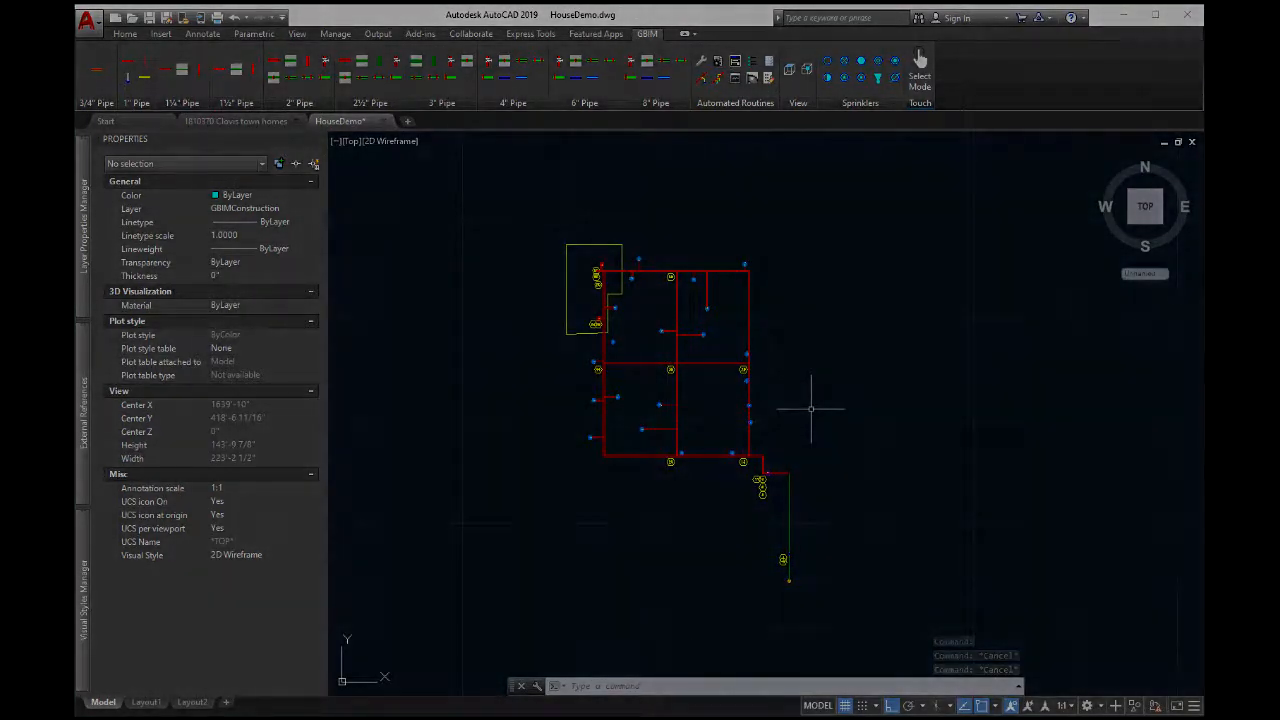